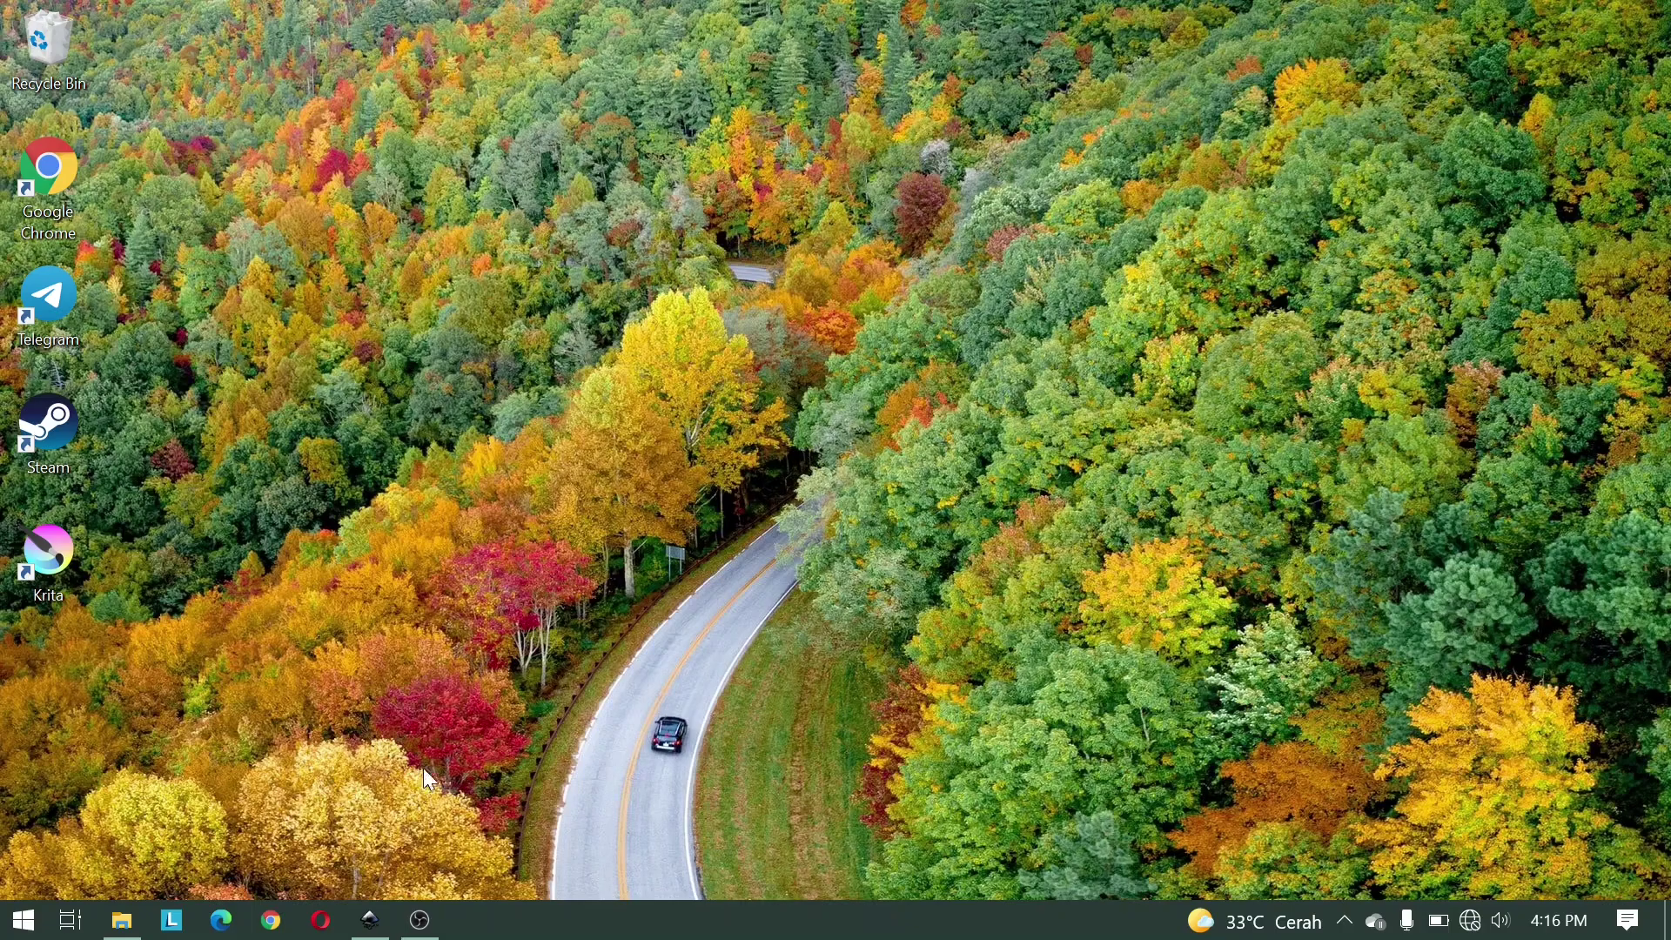
Step: Bring up Inkscape and view the reference image Glitch-Text-Design from the A - Glitch Text Design folder in File Explorer
{"action": "left_click", "coordinate": [371, 920]}
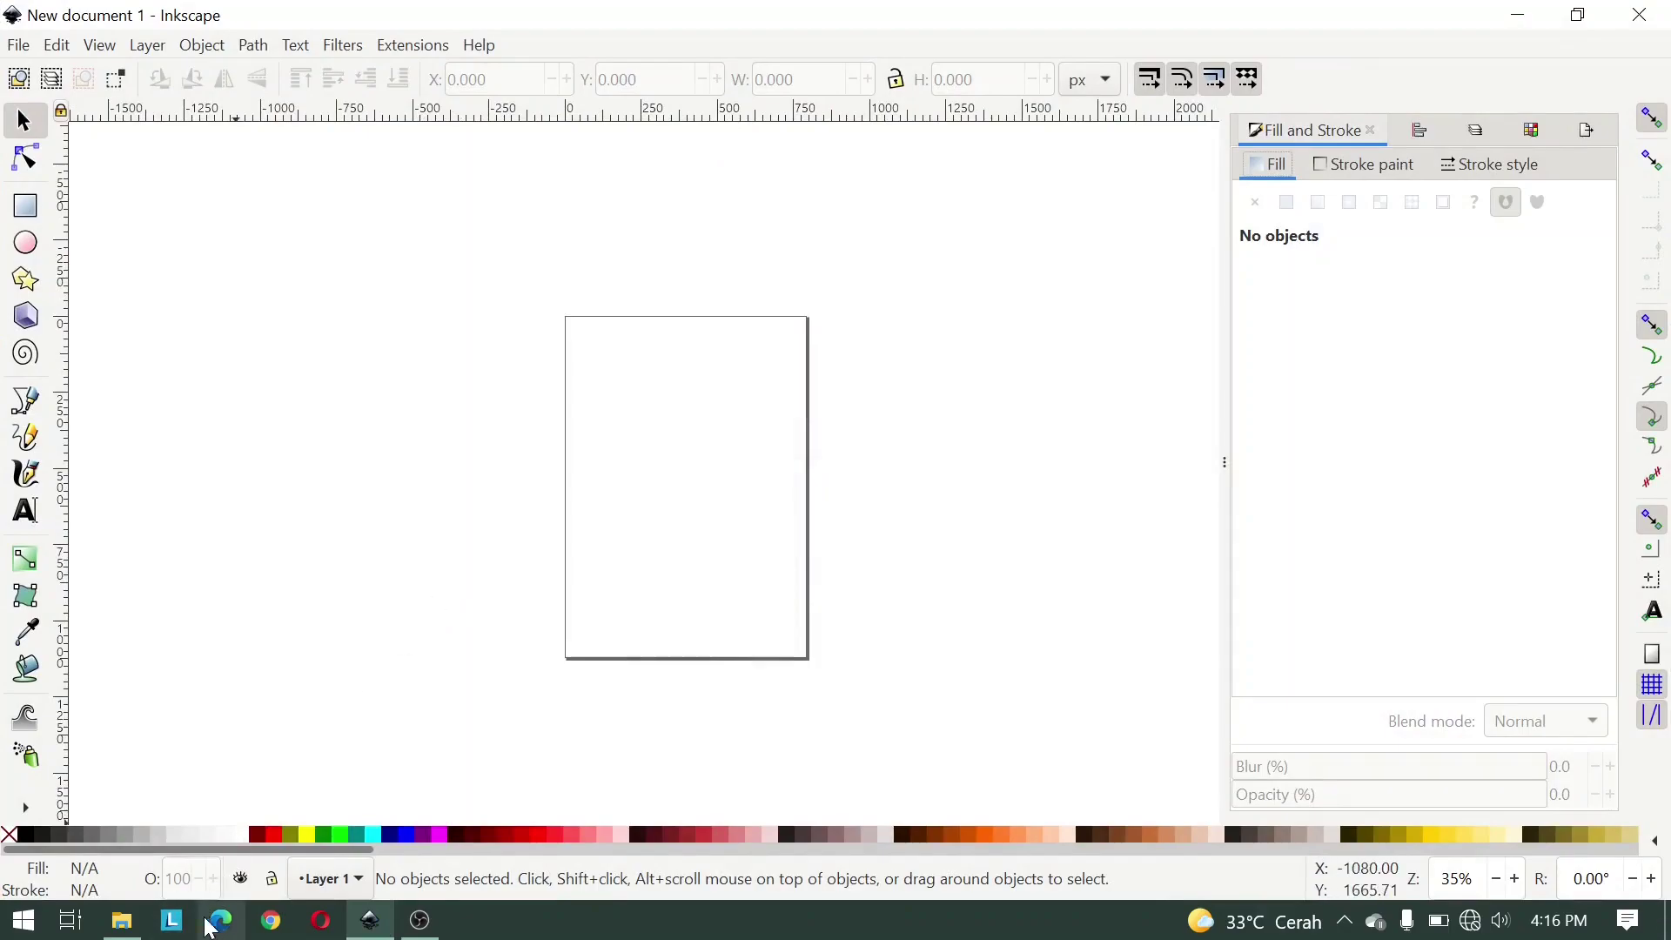
{"action": "left_click", "coordinate": [124, 920]}
{"action": "double_click", "coordinate": [832, 342]}
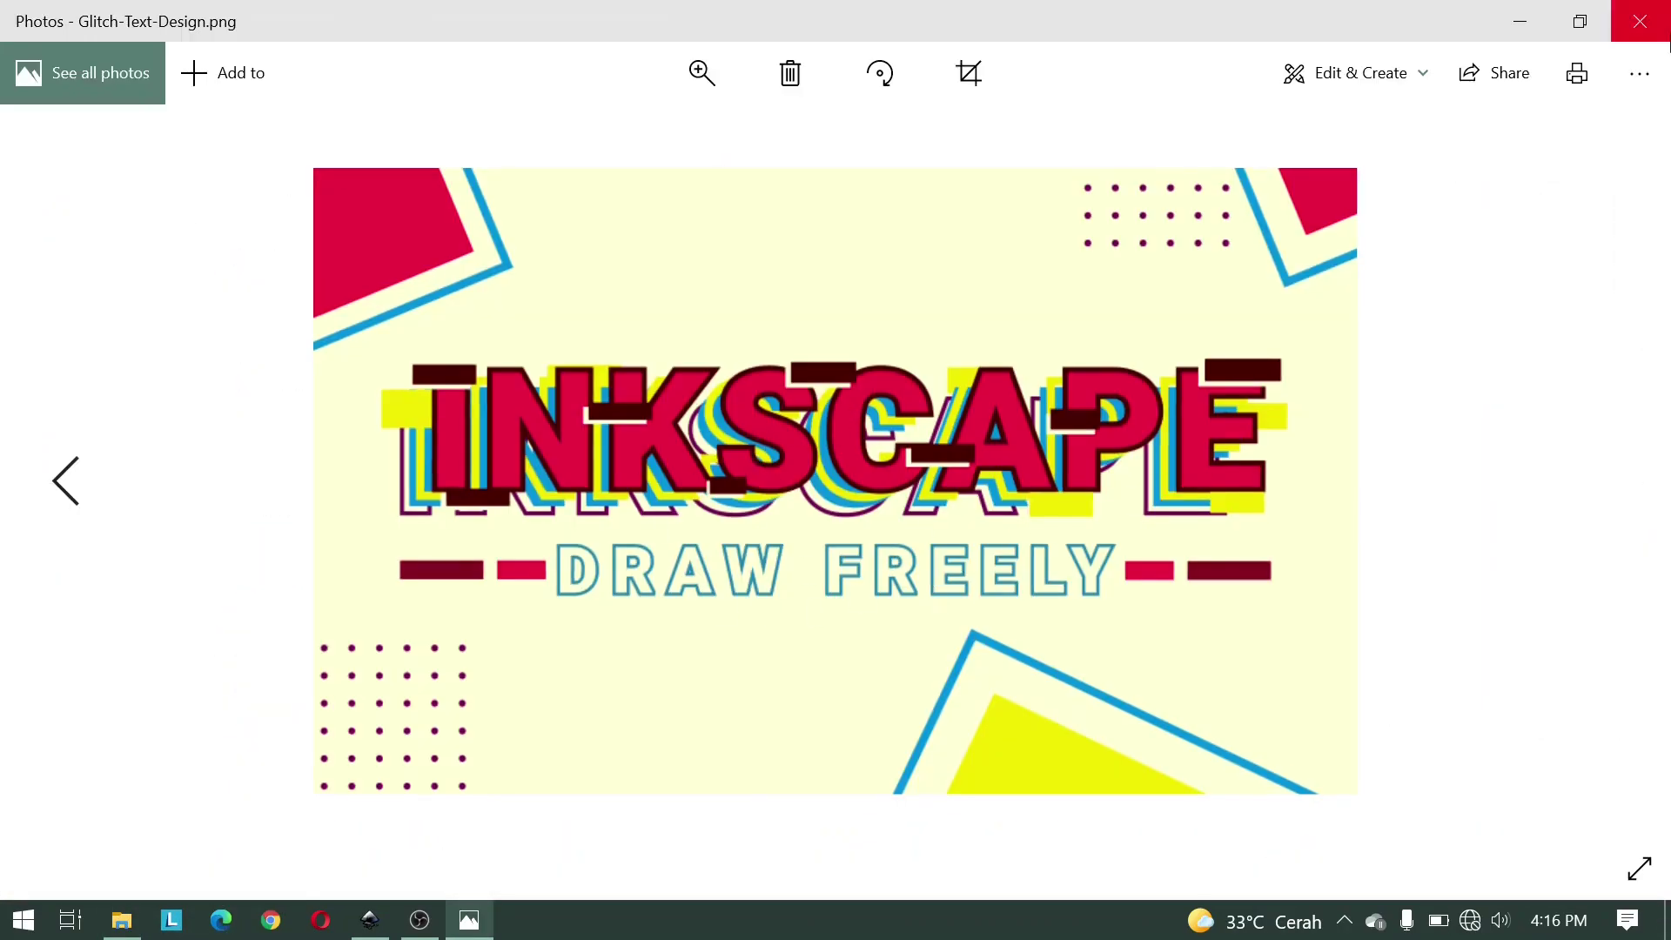
{"action": "left_click", "coordinate": [1640, 21]}
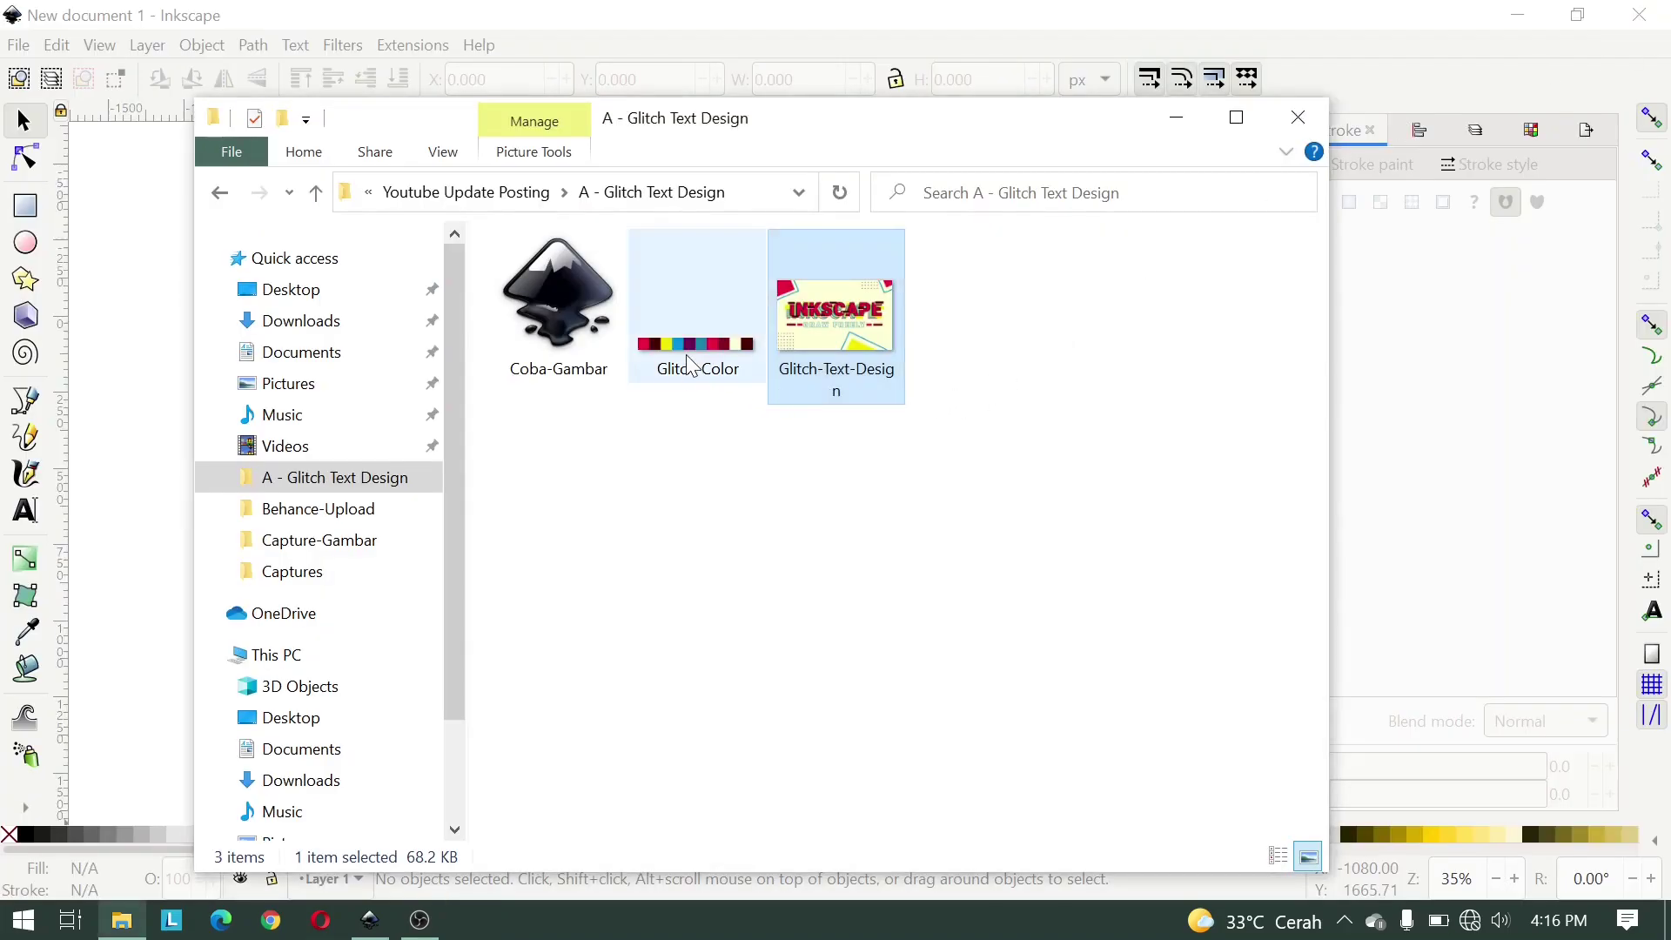
{"action": "left_click", "coordinate": [1076, 402]}
{"action": "left_click", "coordinate": [1176, 119]}
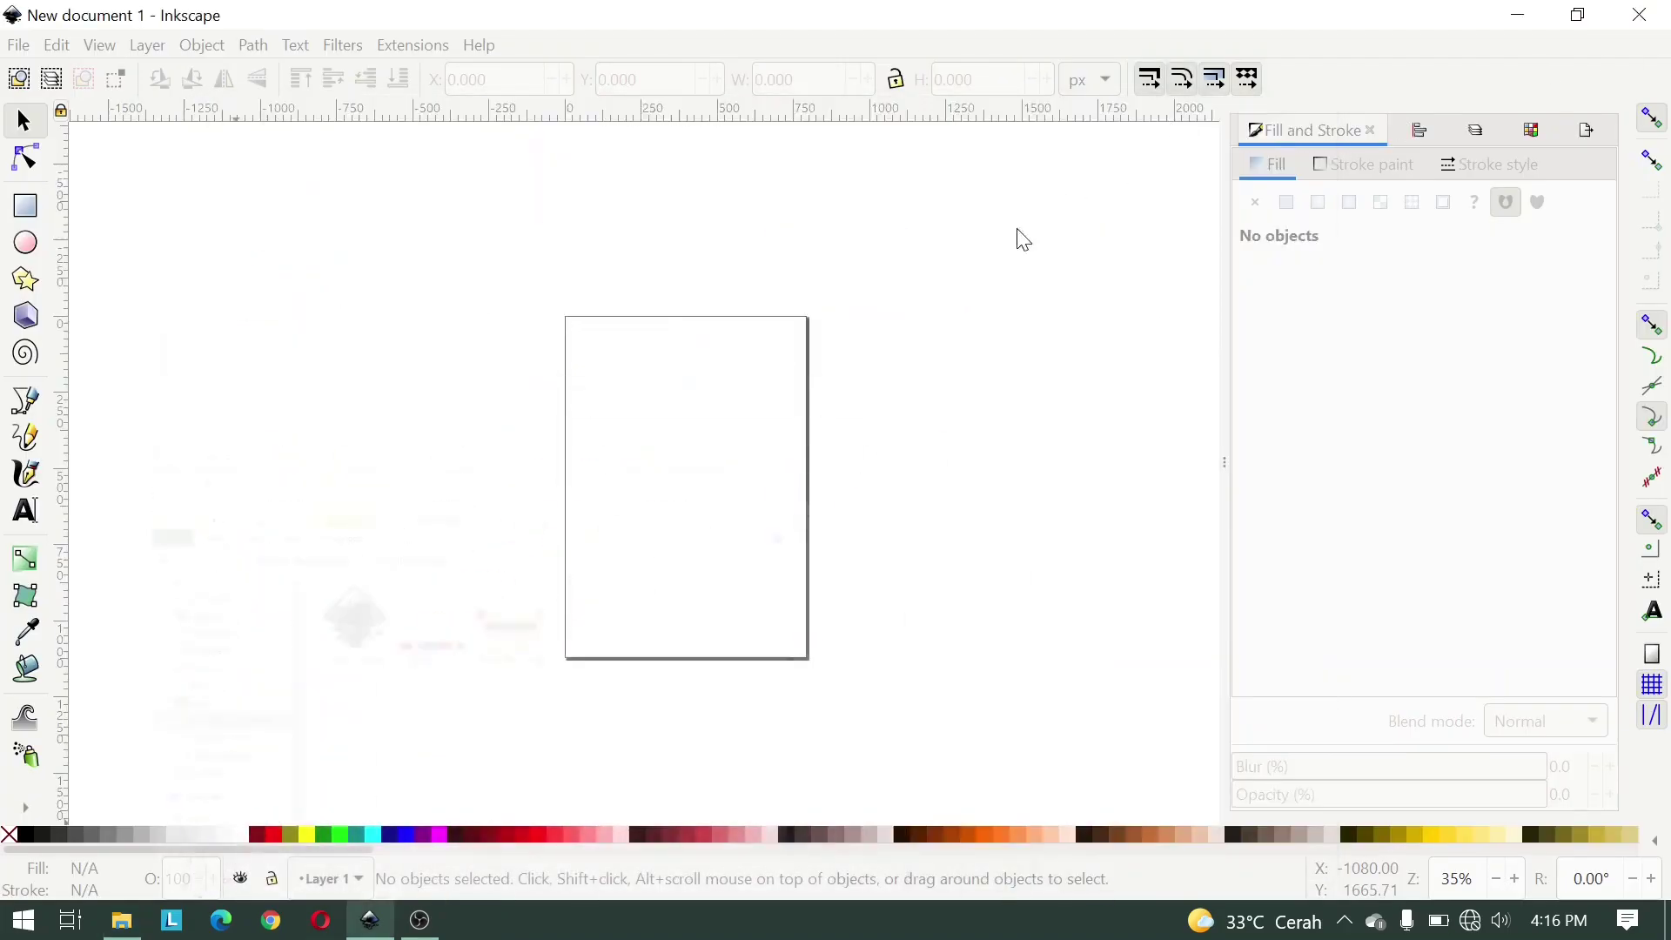
Step: Draw a rectangle about 1334 × 797 px in an empty area of the canvas away from the page
{"action": "scroll", "coordinate": [611, 492], "scroll_direction": "left", "scroll_amount": 15}
{"action": "scroll", "coordinate": [757, 487], "scroll_direction": "left", "scroll_amount": 10}
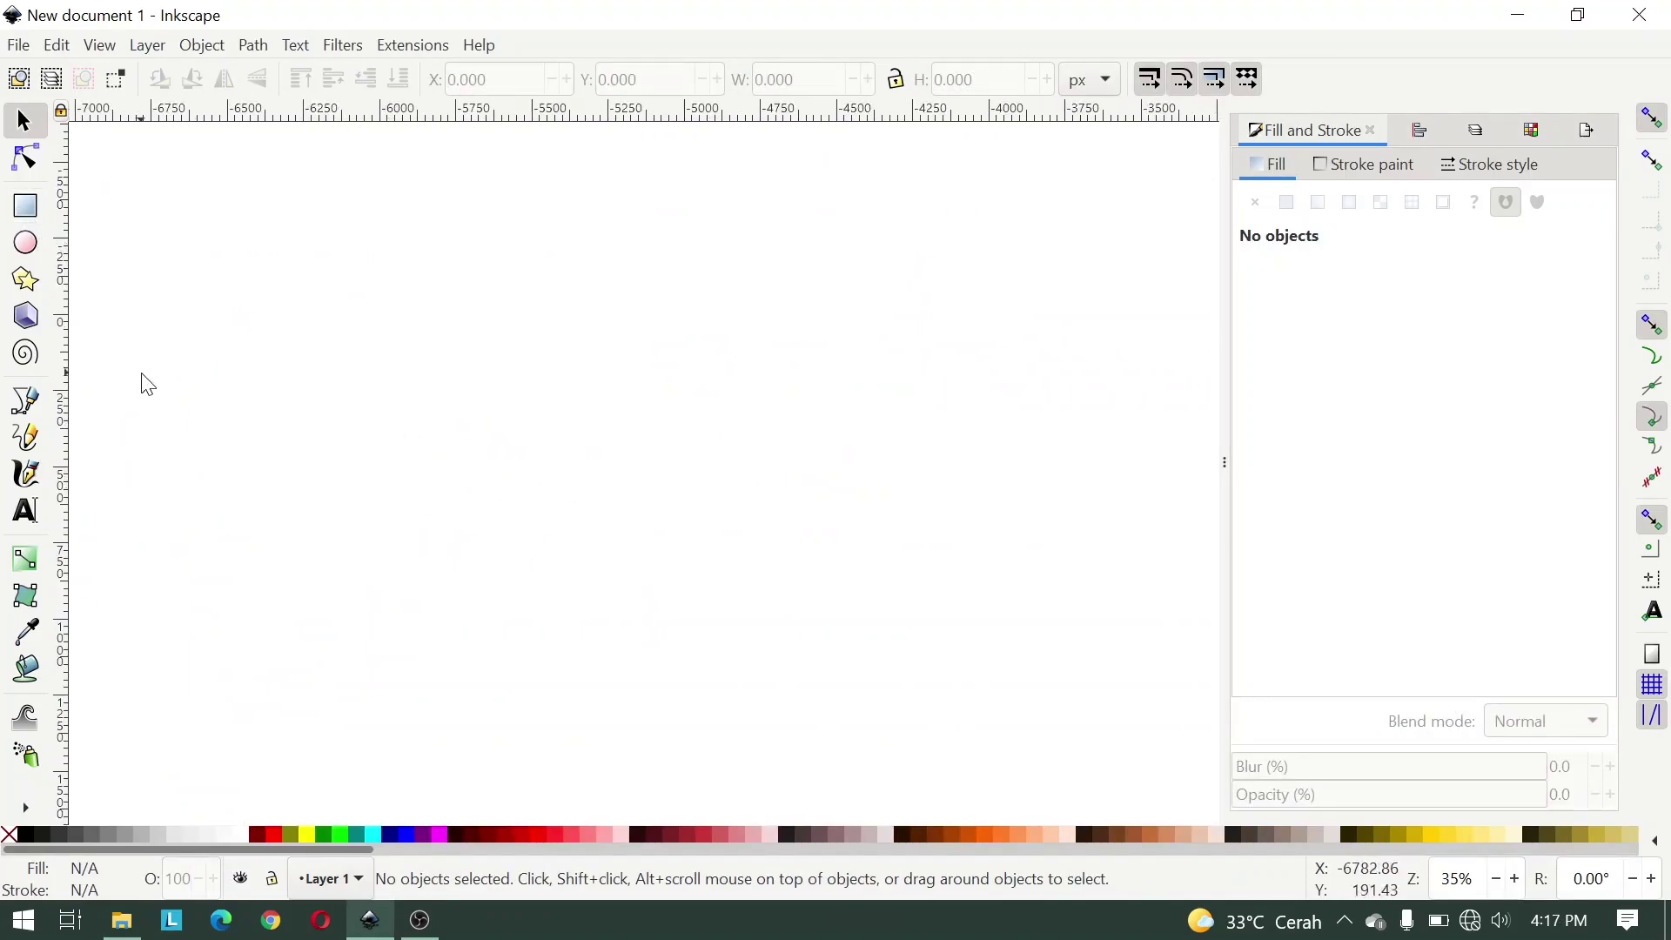
{"action": "left_click", "coordinate": [25, 205]}
{"action": "left_click_drag", "start_coordinate": [359, 381], "coordinate": [765, 624]}
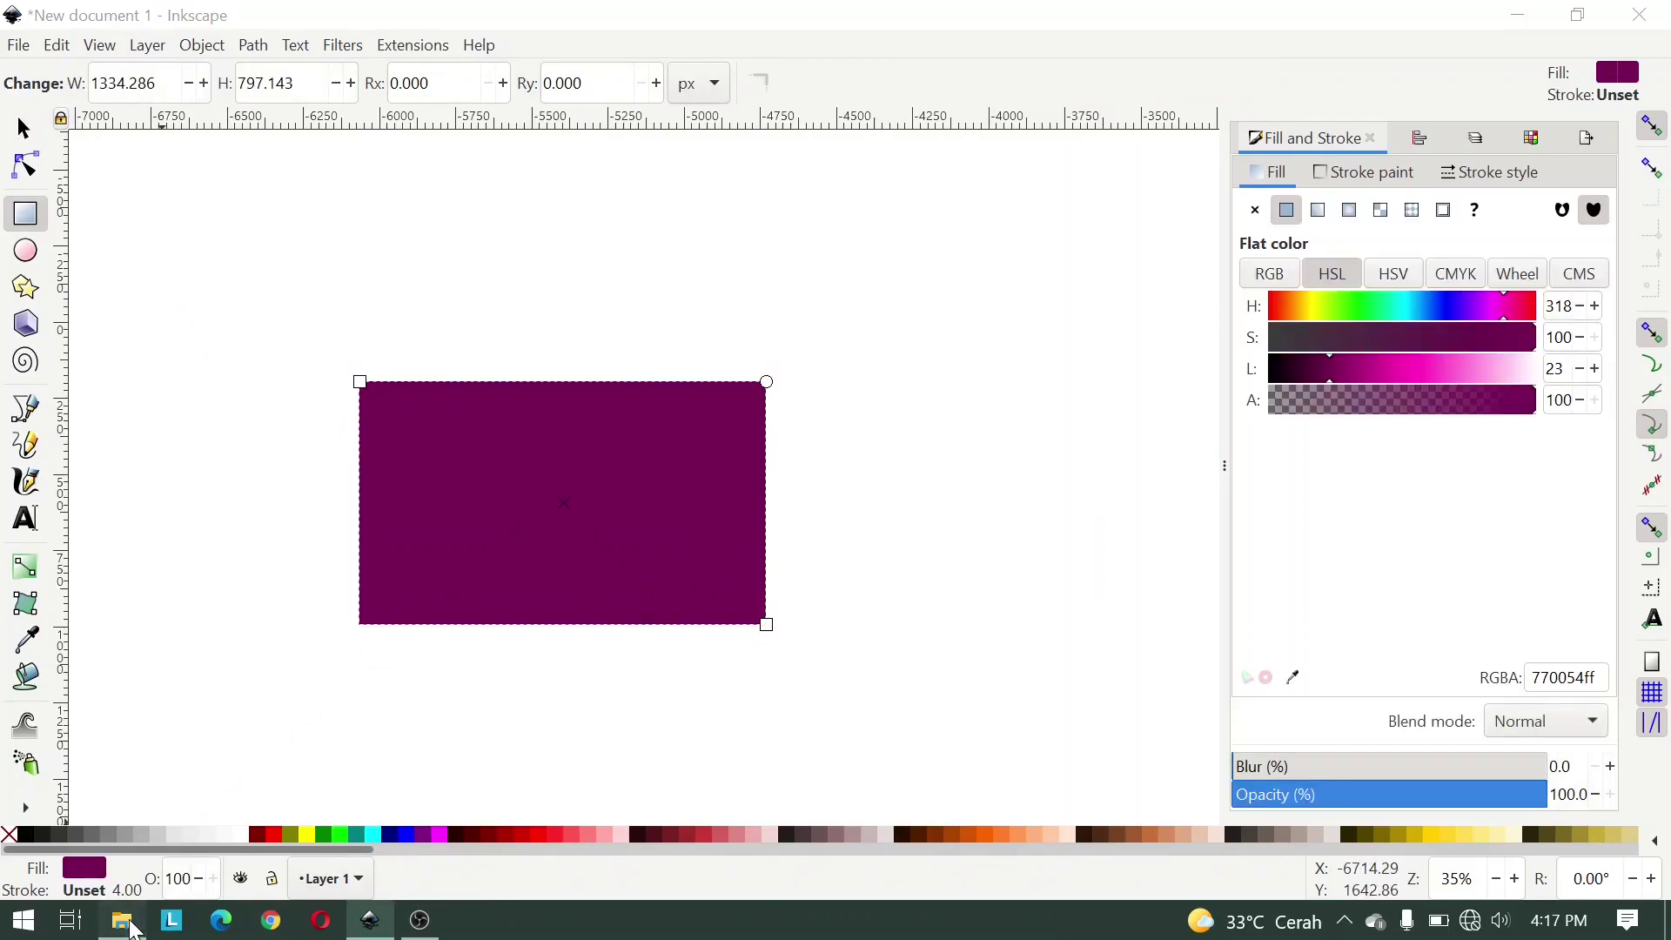
Step: Import the Glitch-Color image from the File Explorer folder and place it just above the rectangle's upper edge
{"action": "left_click", "coordinate": [122, 921]}
{"action": "left_click", "coordinate": [708, 374]}
{"action": "left_click_drag", "start_coordinate": [703, 335], "coordinate": [115, 467]}
{"action": "left_click", "coordinate": [559, 485]}
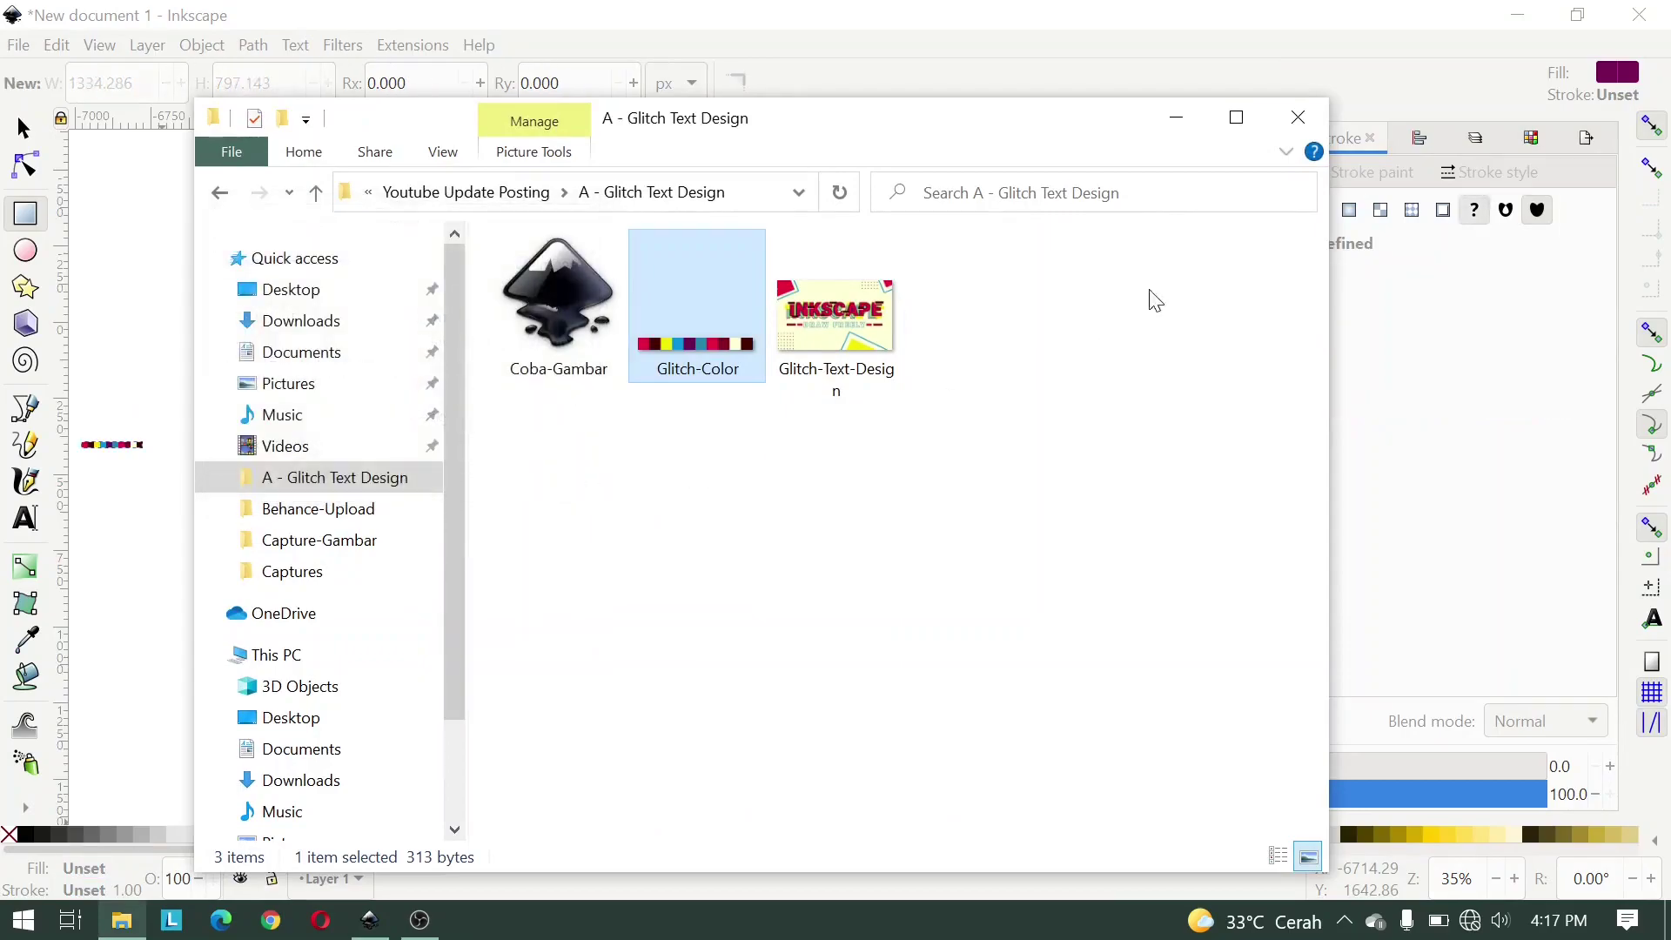
{"action": "left_click", "coordinate": [1176, 117]}
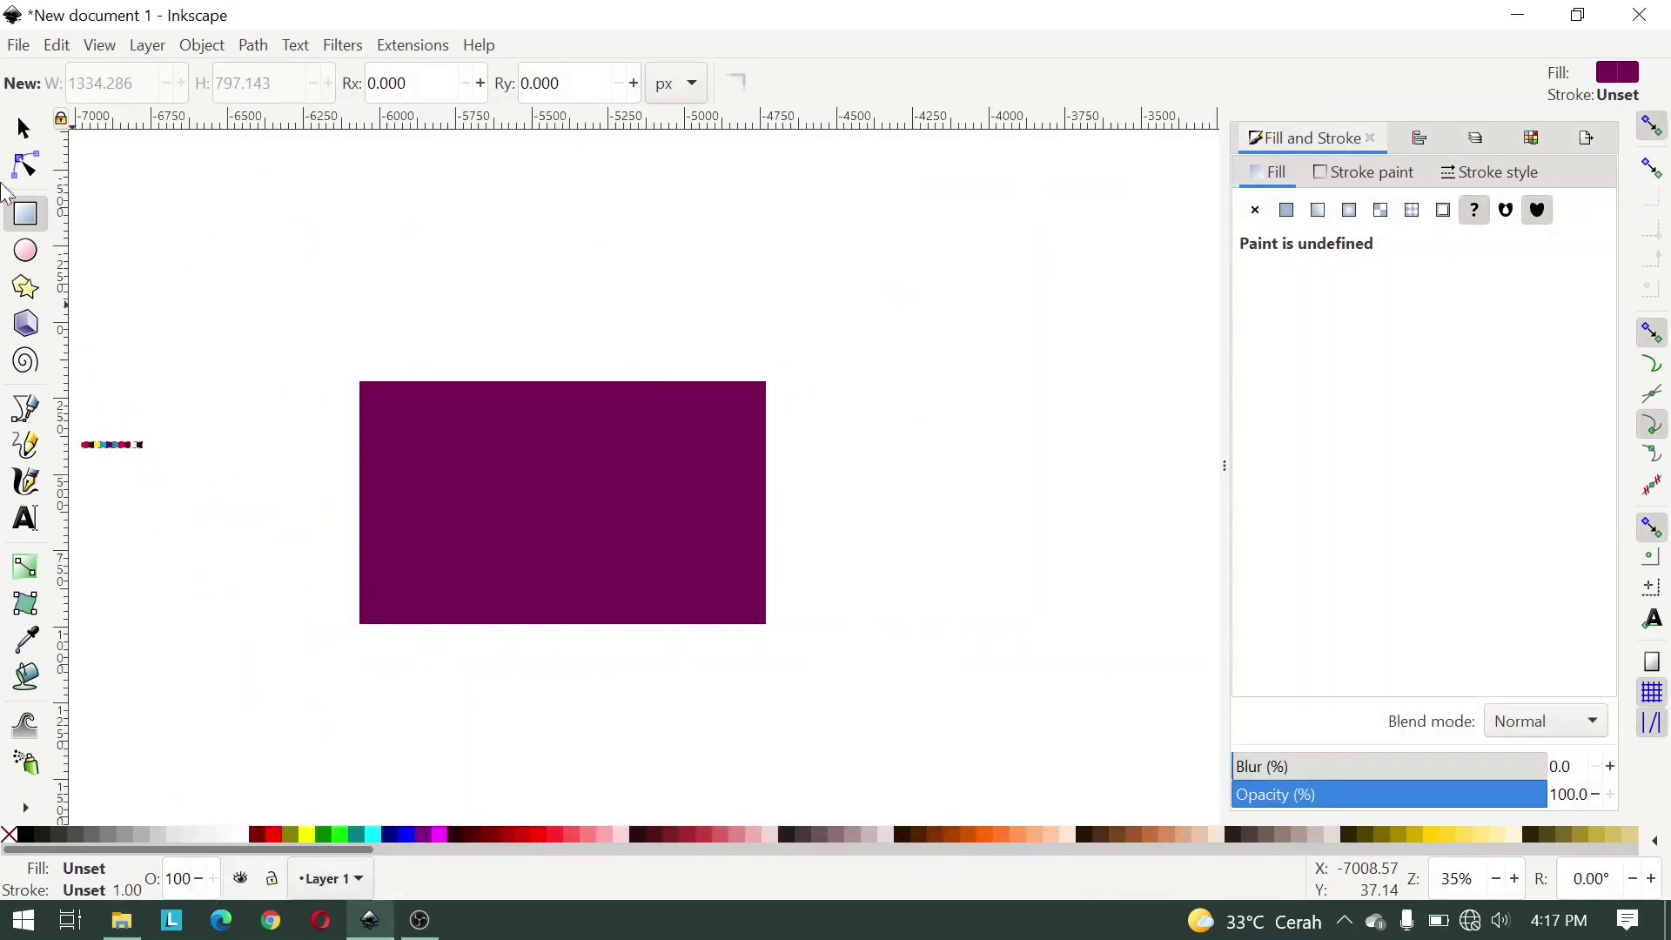
{"action": "left_click", "coordinate": [23, 128]}
{"action": "left_click_drag", "start_coordinate": [136, 445], "coordinate": [440, 351]}
Step: Resize the purple rectangle to 500 px wide and 300 px high
{"action": "left_click", "coordinate": [438, 455]}
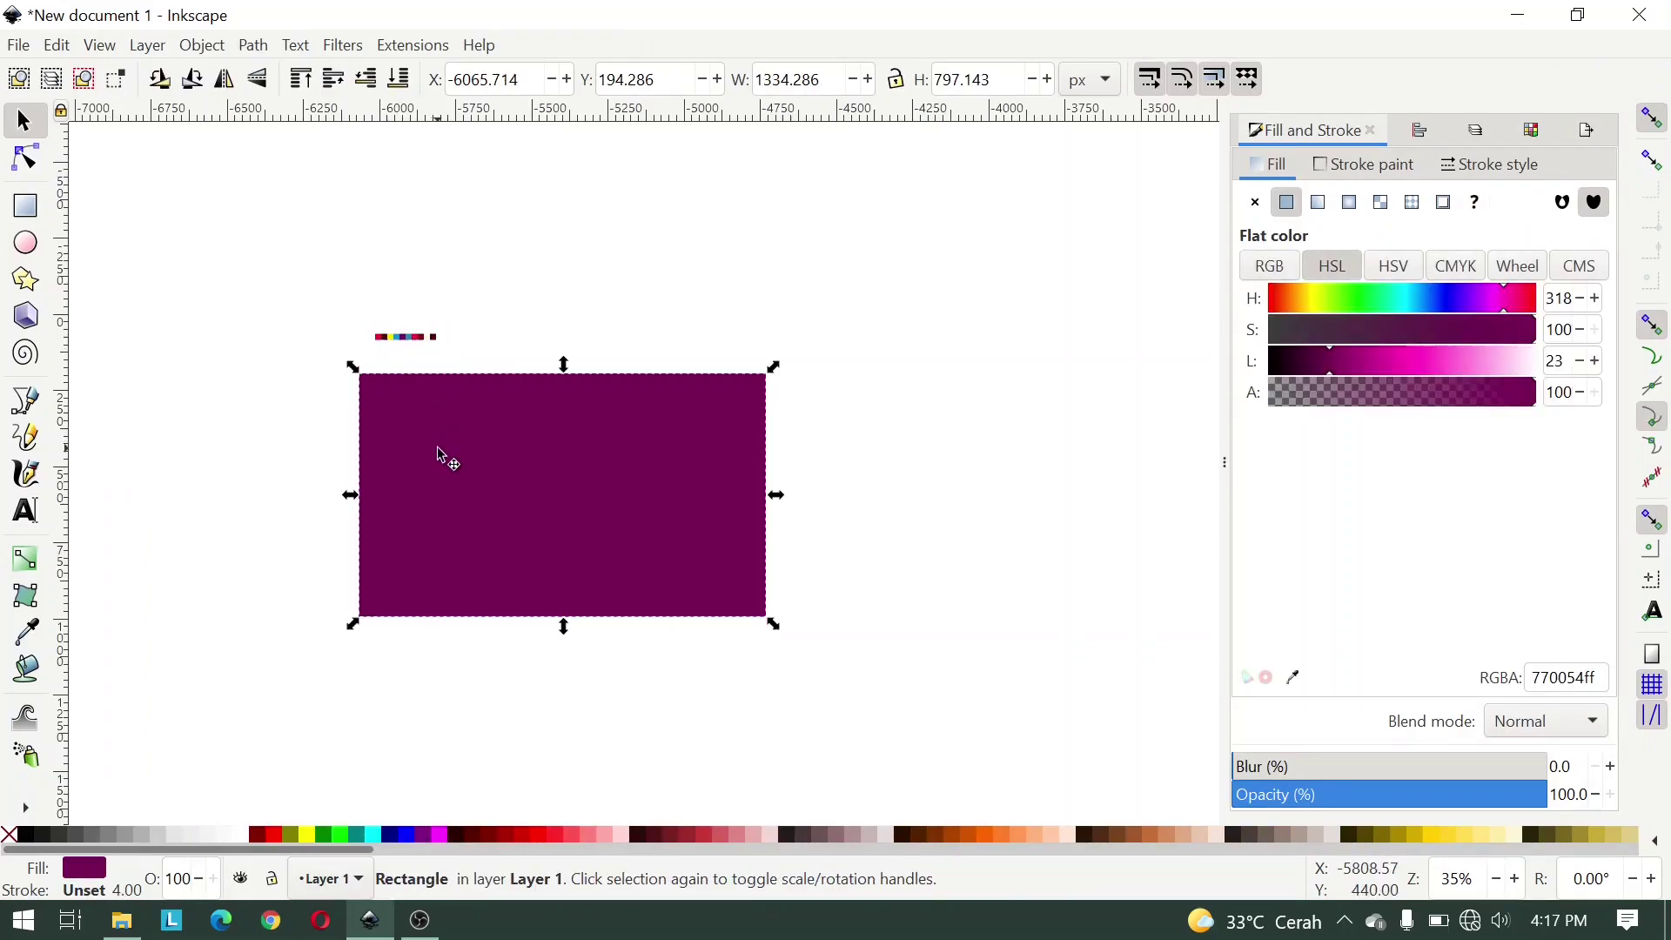
{"action": "triple_click", "coordinate": [789, 84]}
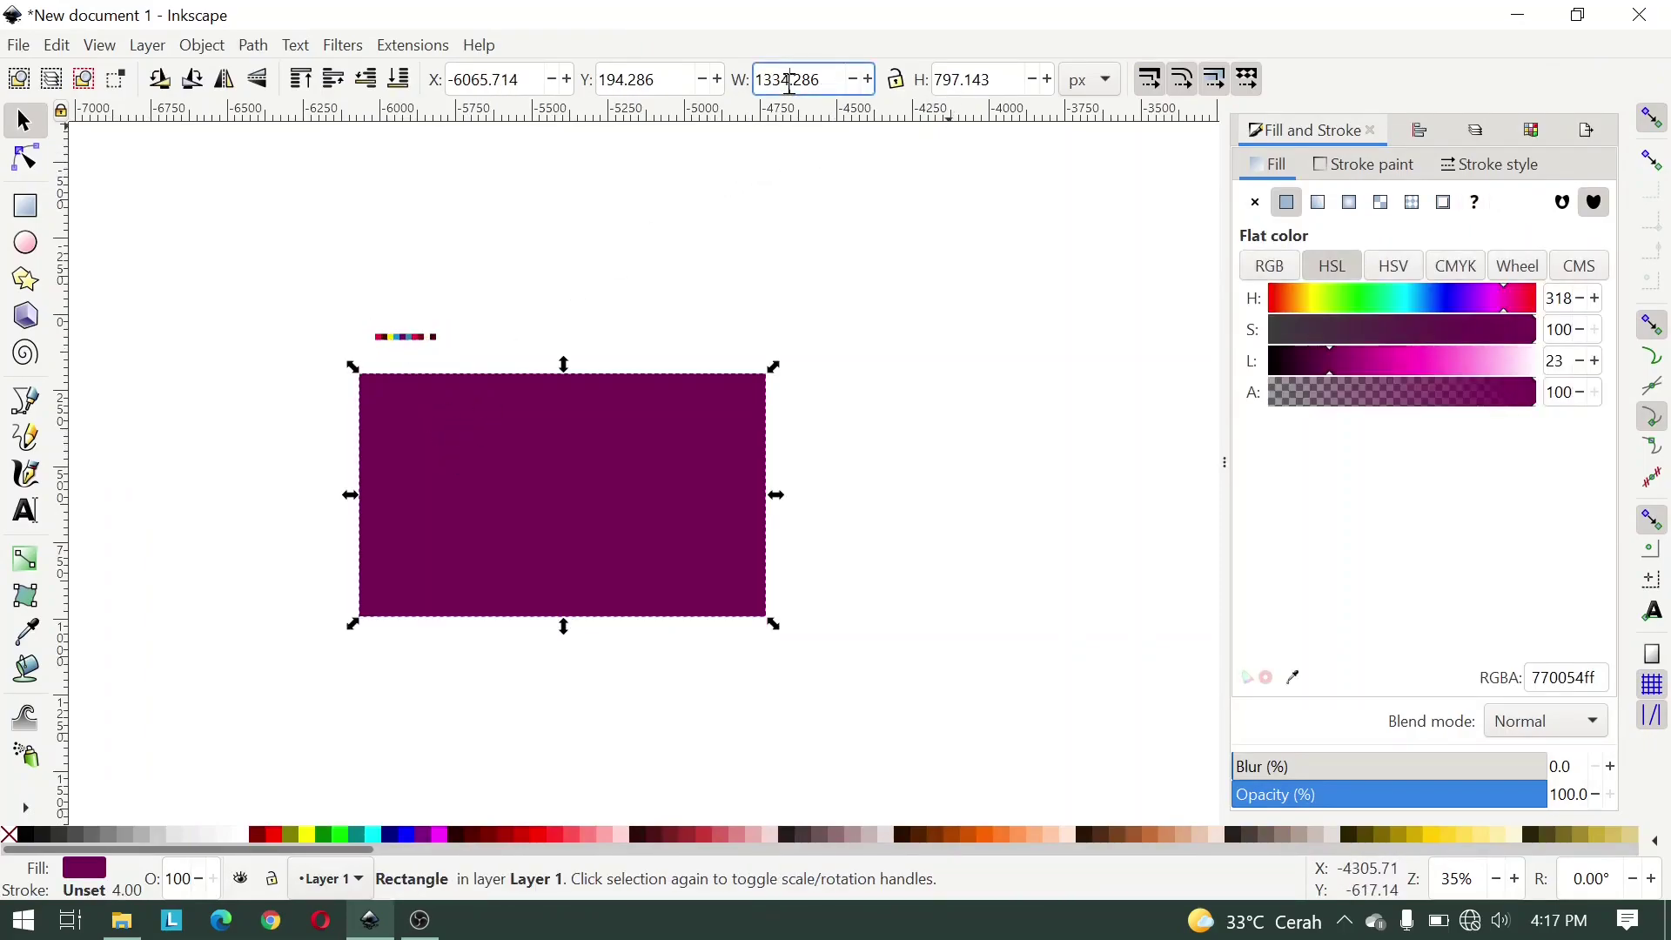
{"action": "type", "text": "500.000"}
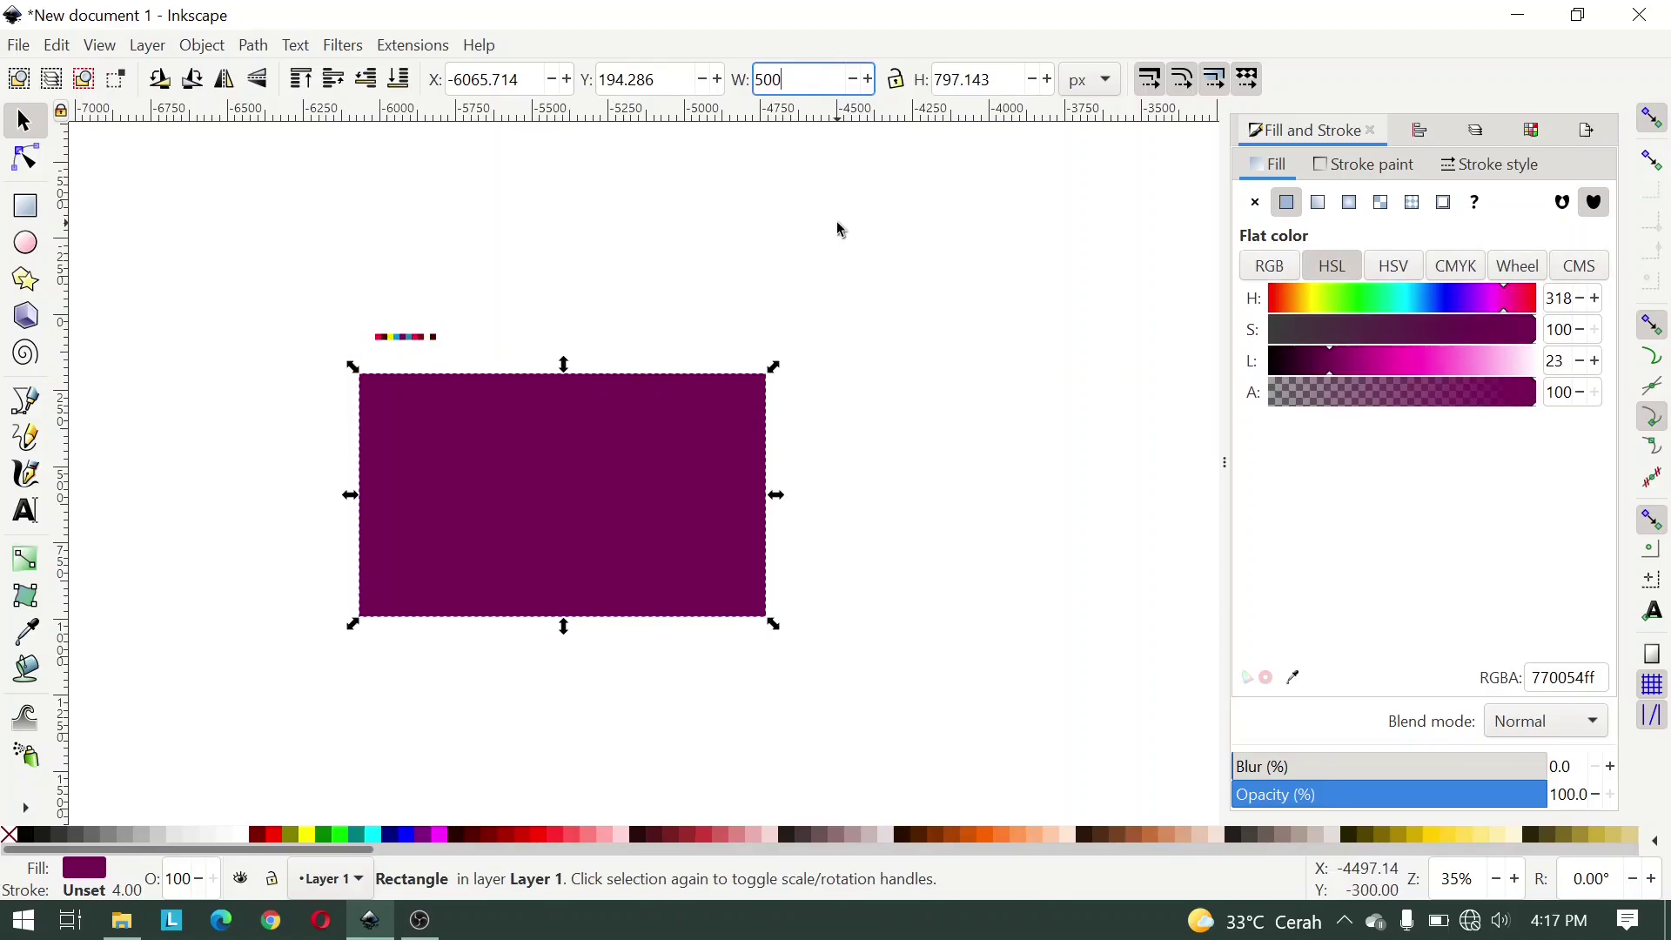
{"action": "key", "text": "Tab"}
{"action": "type", "text": "30"}
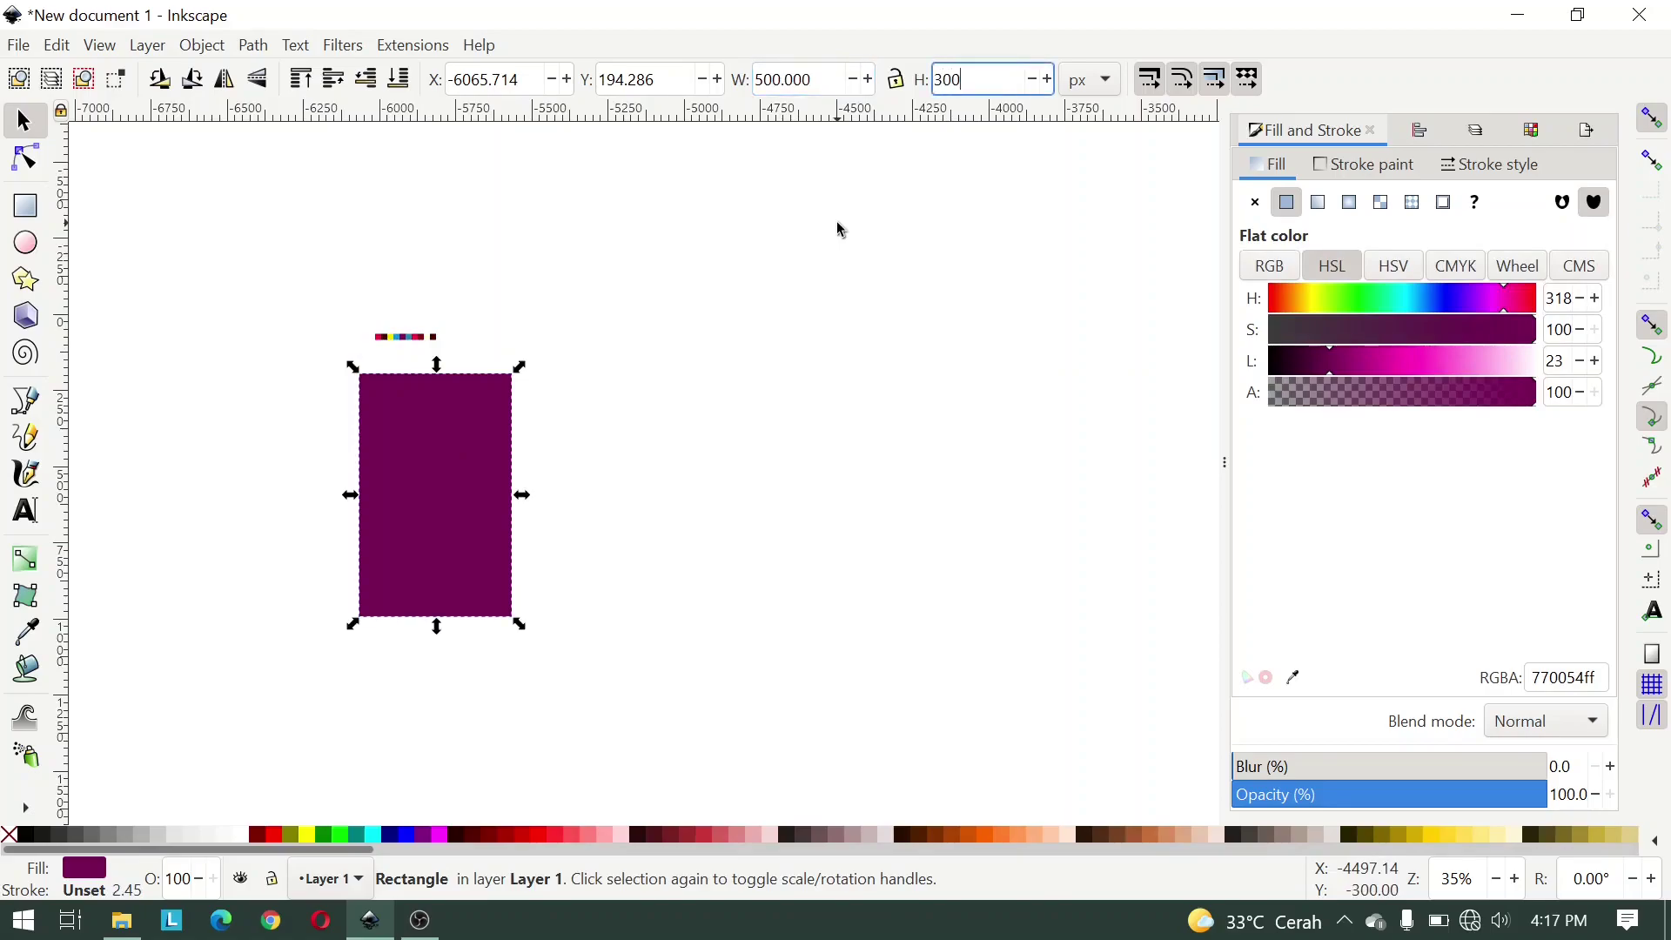
{"action": "type", "text": "0"}
{"action": "key", "text": "Return"}
Step: Snap the colour palette image to the rectangle's upper-left corner
{"action": "scroll", "coordinate": [422, 383], "scroll_direction": "up", "scroll_amount": 4}
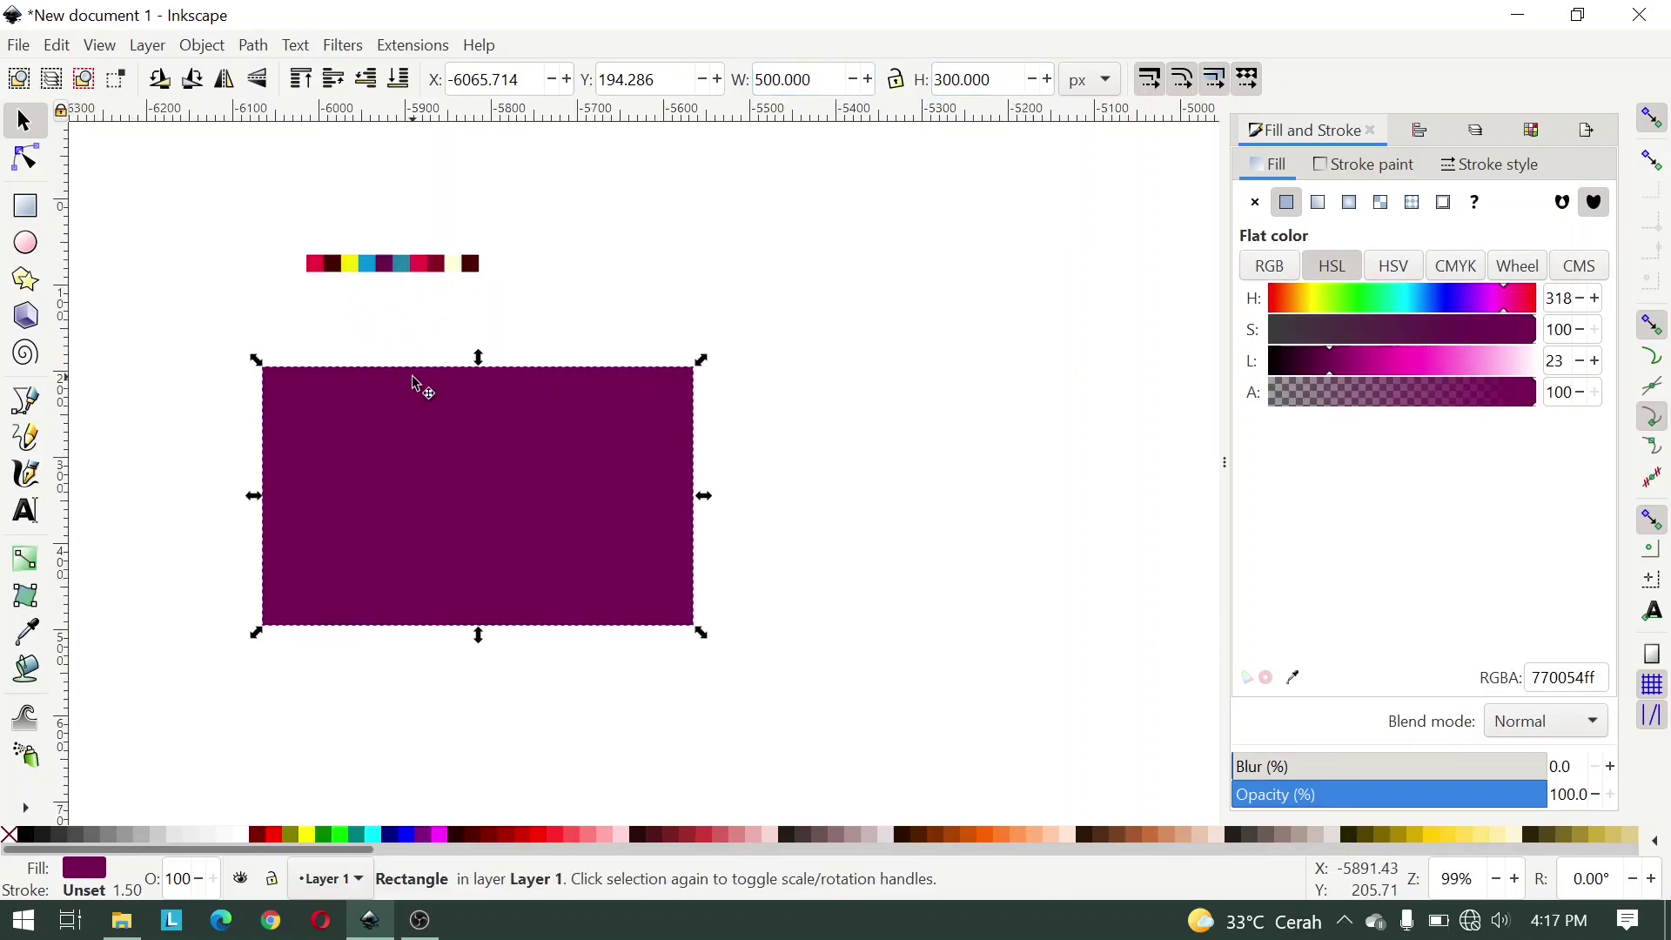
{"action": "left_click", "coordinate": [489, 214]}
{"action": "left_click_drag", "start_coordinate": [489, 214], "coordinate": [389, 374]}
{"action": "left_click", "coordinate": [447, 271]}
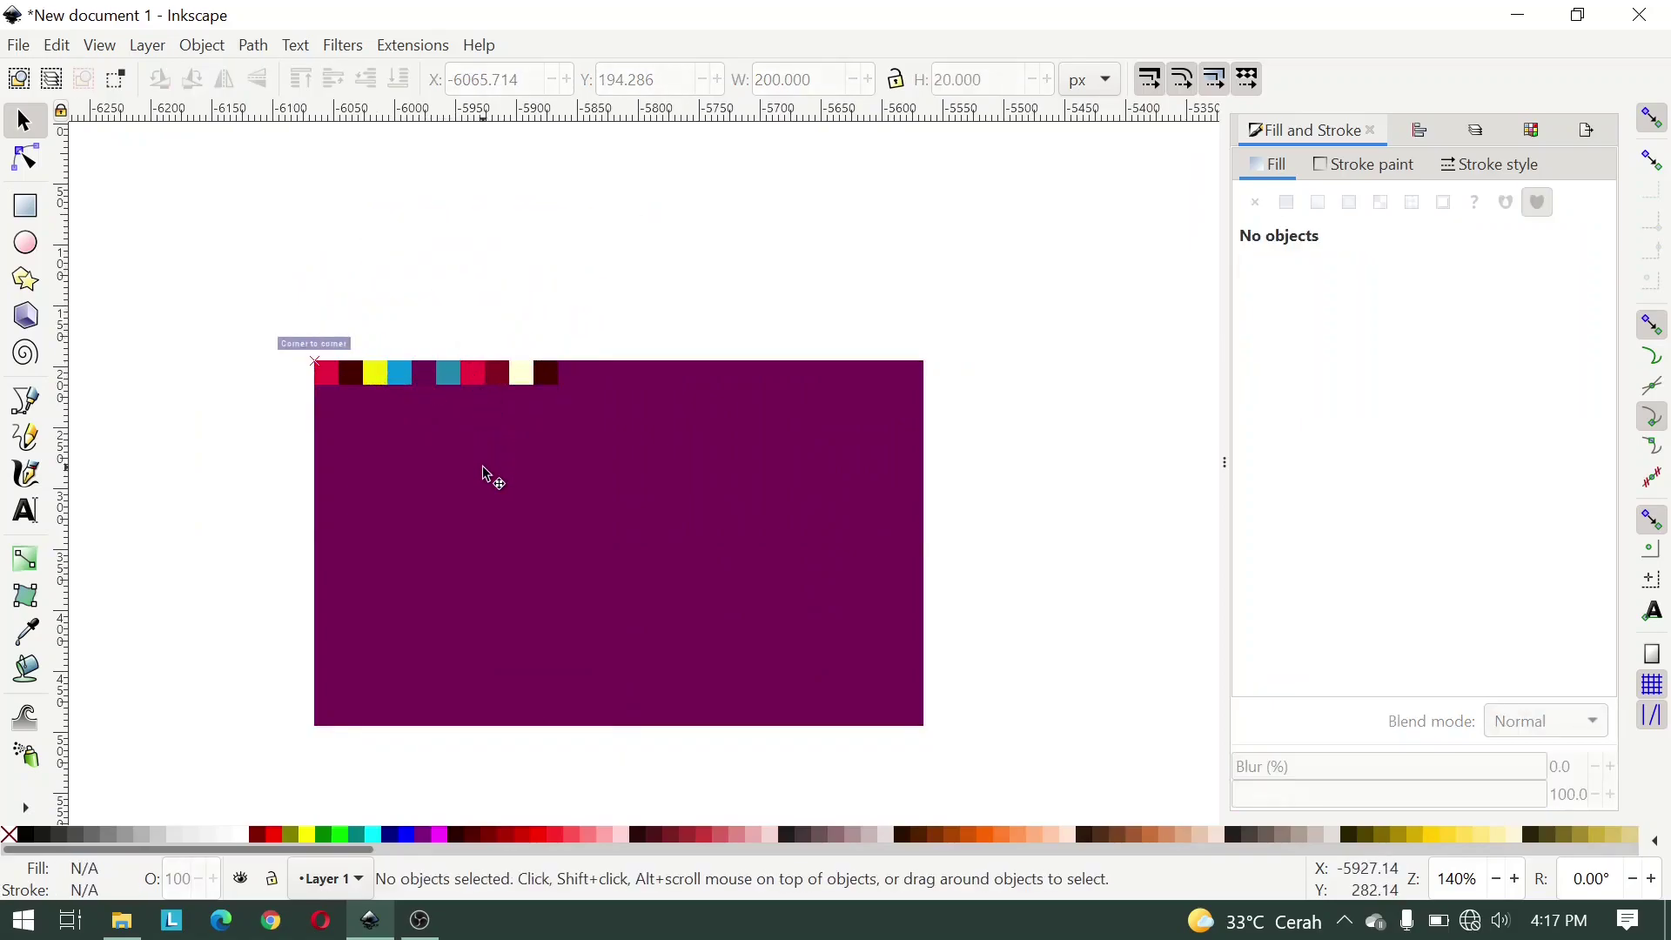
Step: Fill the rectangle with the cream colour feffd5 picked from the palette image
{"action": "left_click", "coordinate": [484, 473]}
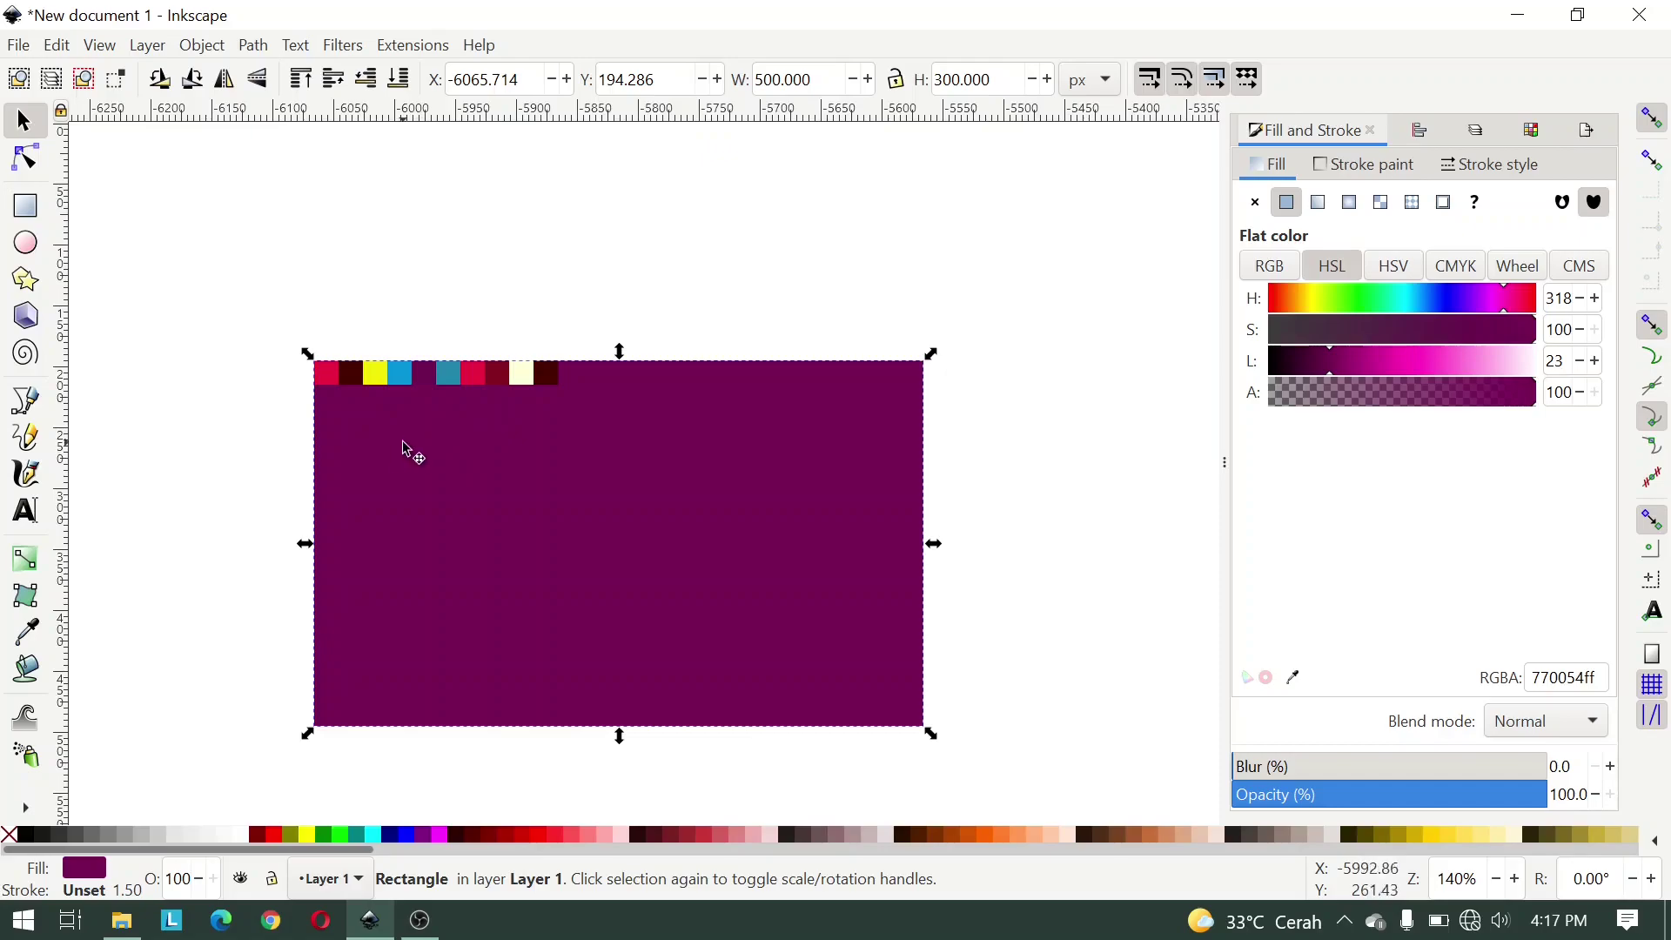
{"action": "left_click", "coordinate": [25, 630]}
{"action": "left_click", "coordinate": [522, 372]}
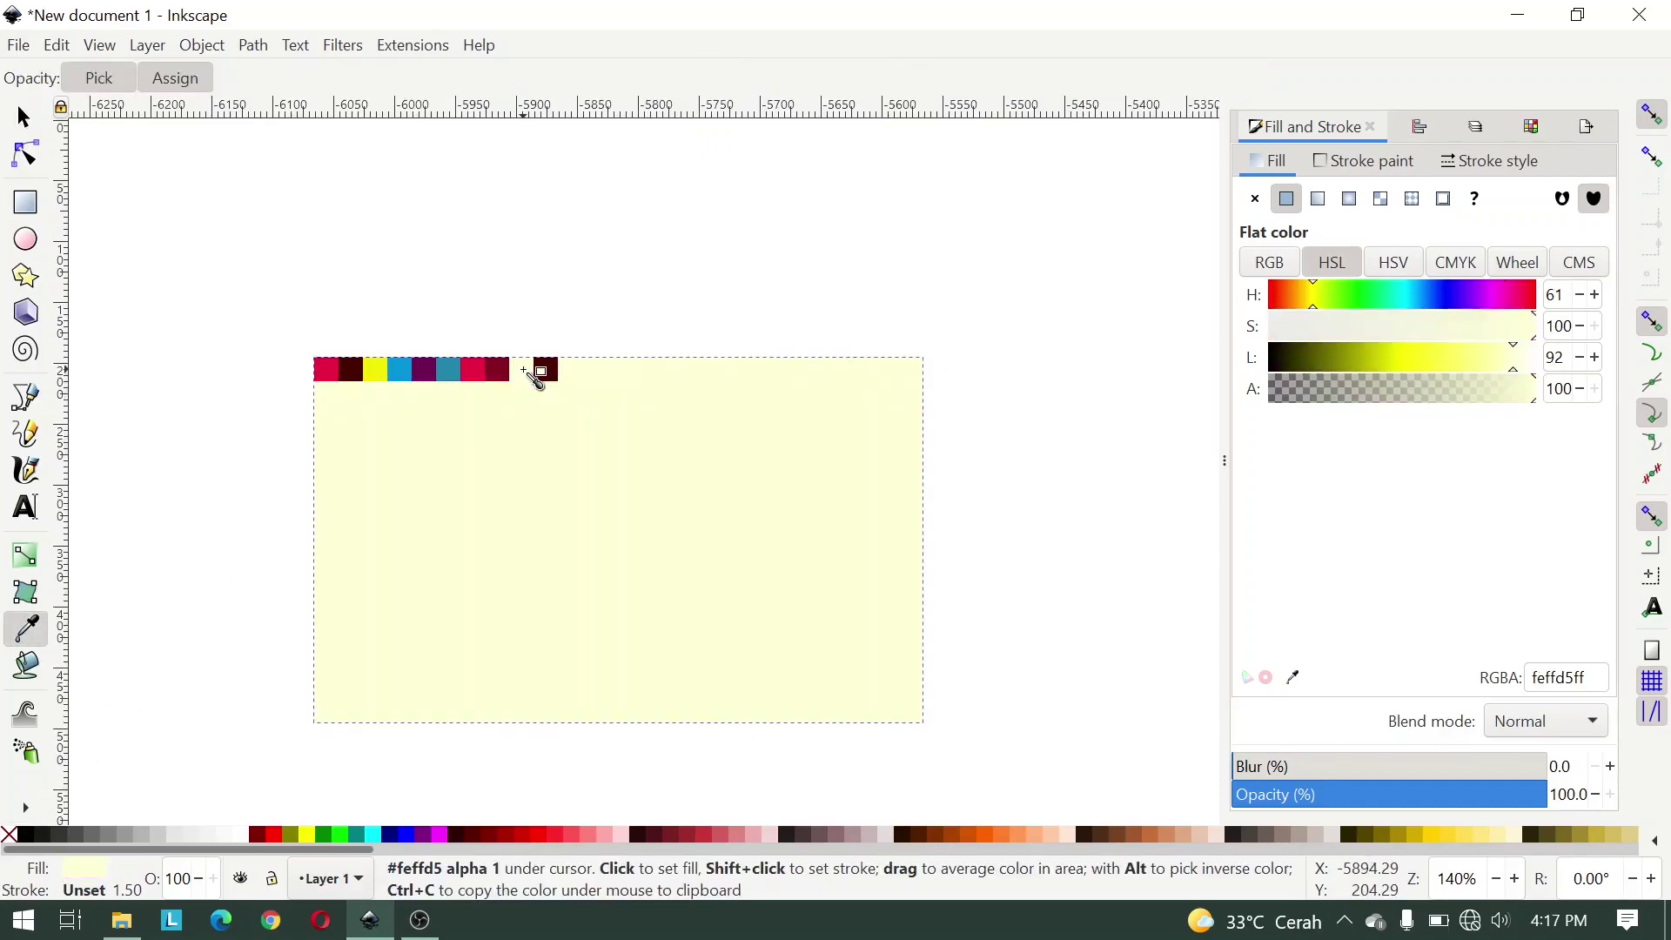
Step: Move the palette image straight up so it sits just above the cream rectangle
{"action": "scroll", "coordinate": [285, 339], "scroll_direction": "up", "scroll_amount": 2}
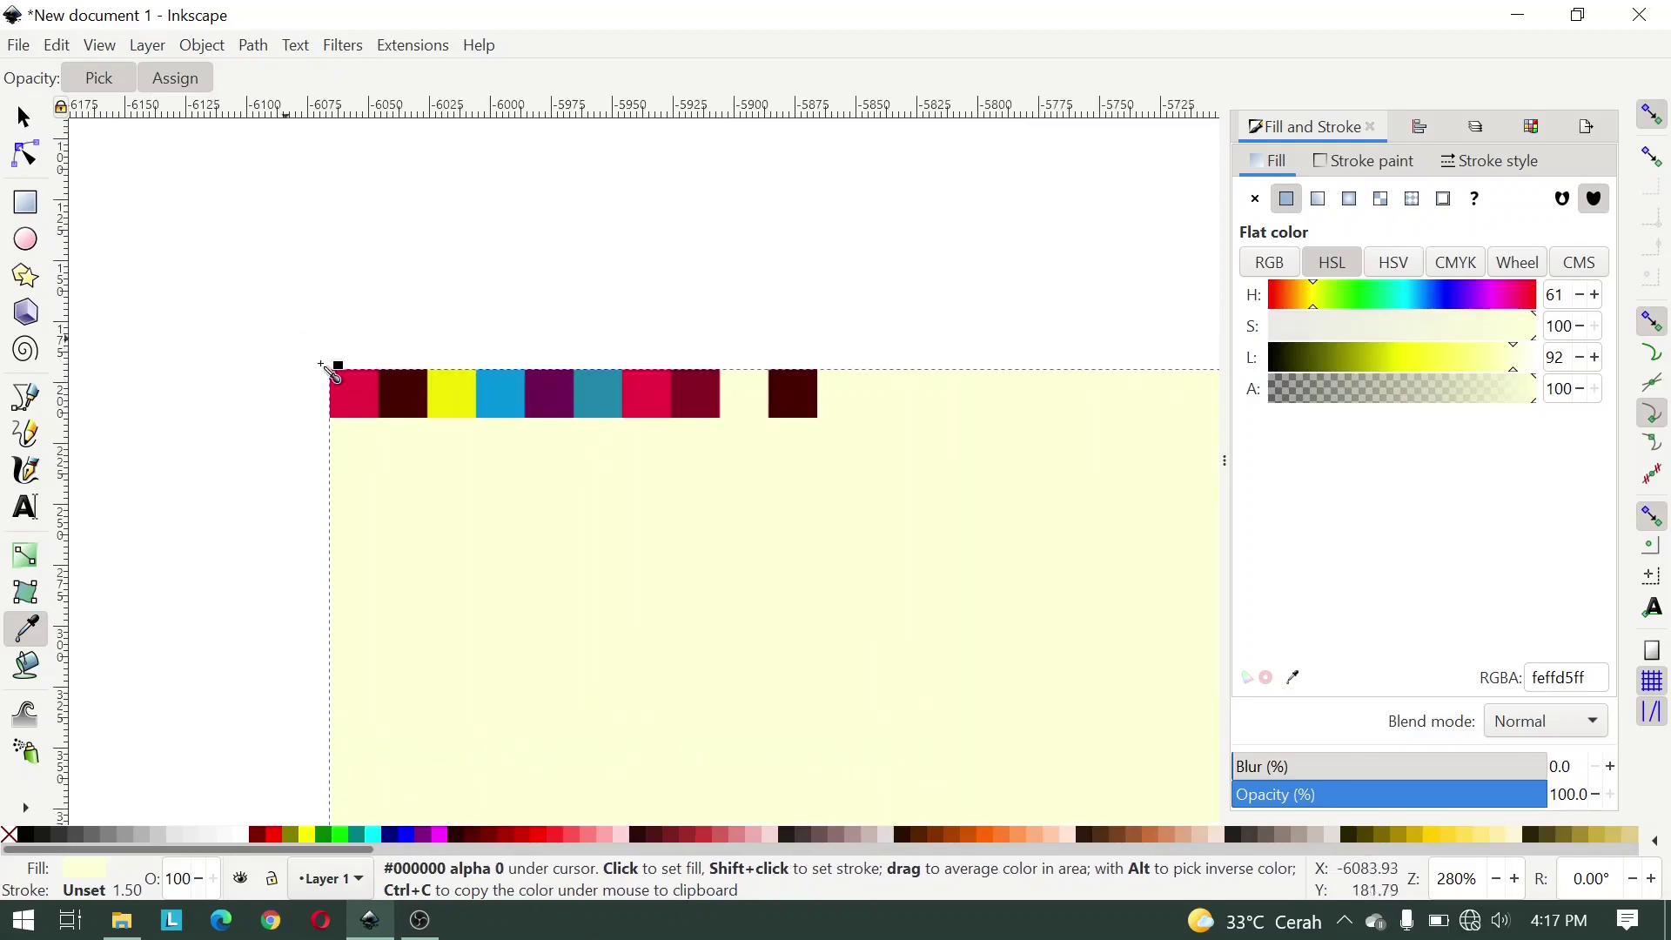
{"action": "key", "text": "s"}
{"action": "left_click", "coordinate": [399, 407]}
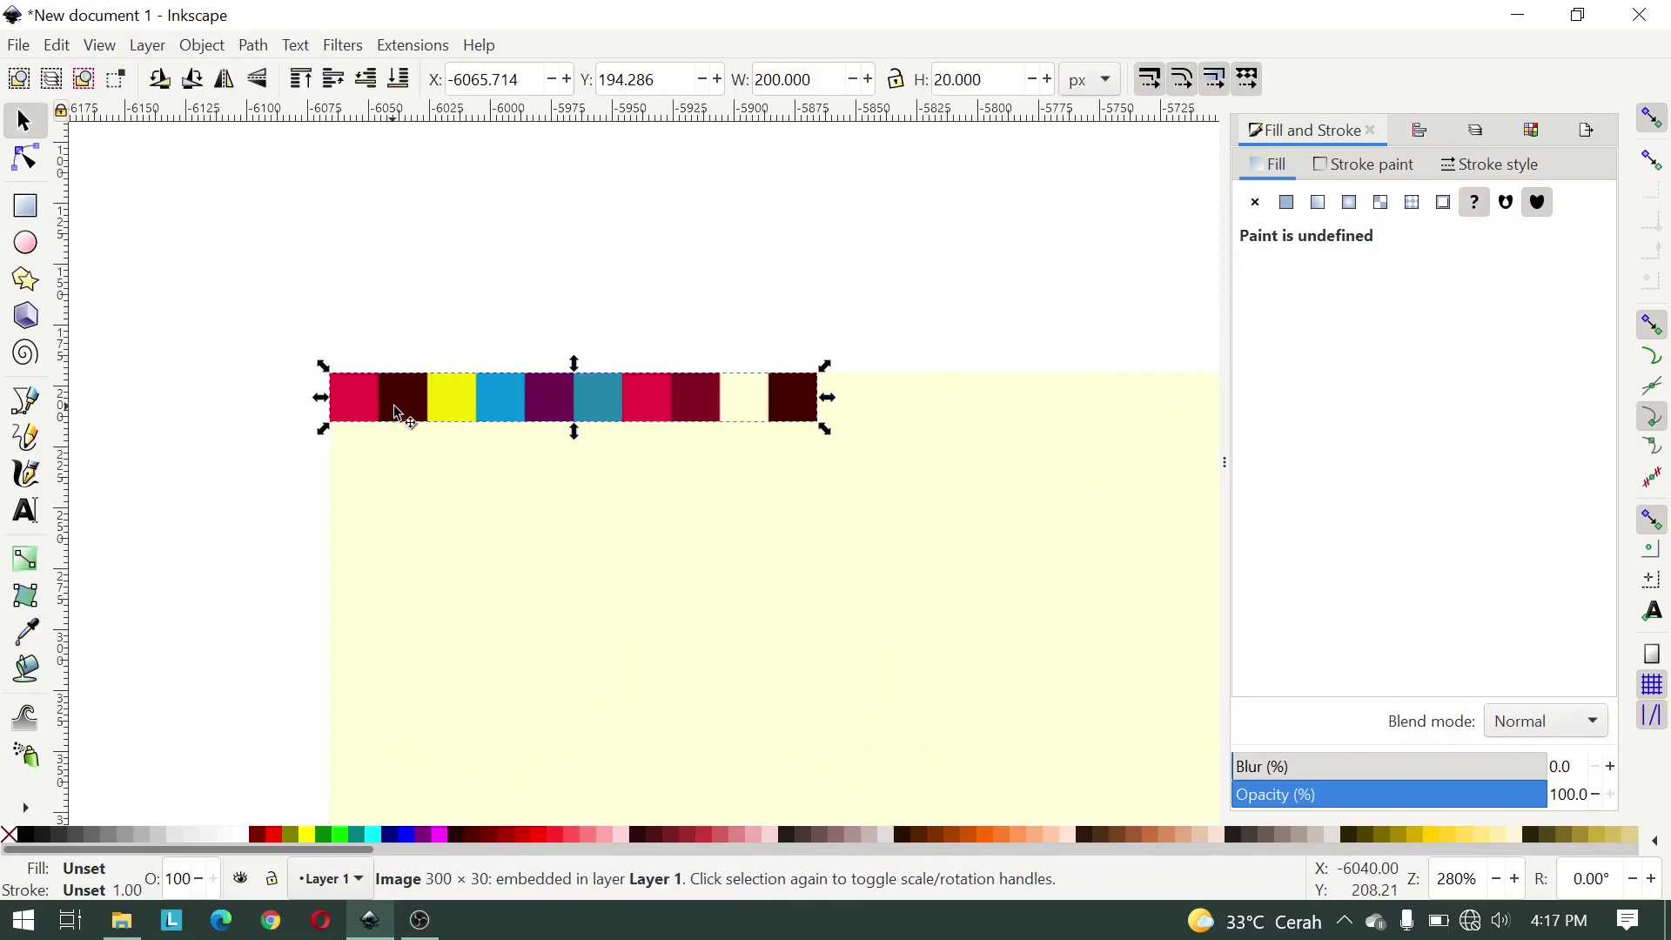
{"action": "left_click_drag", "start_coordinate": [455, 384], "coordinate": [470, 318]}
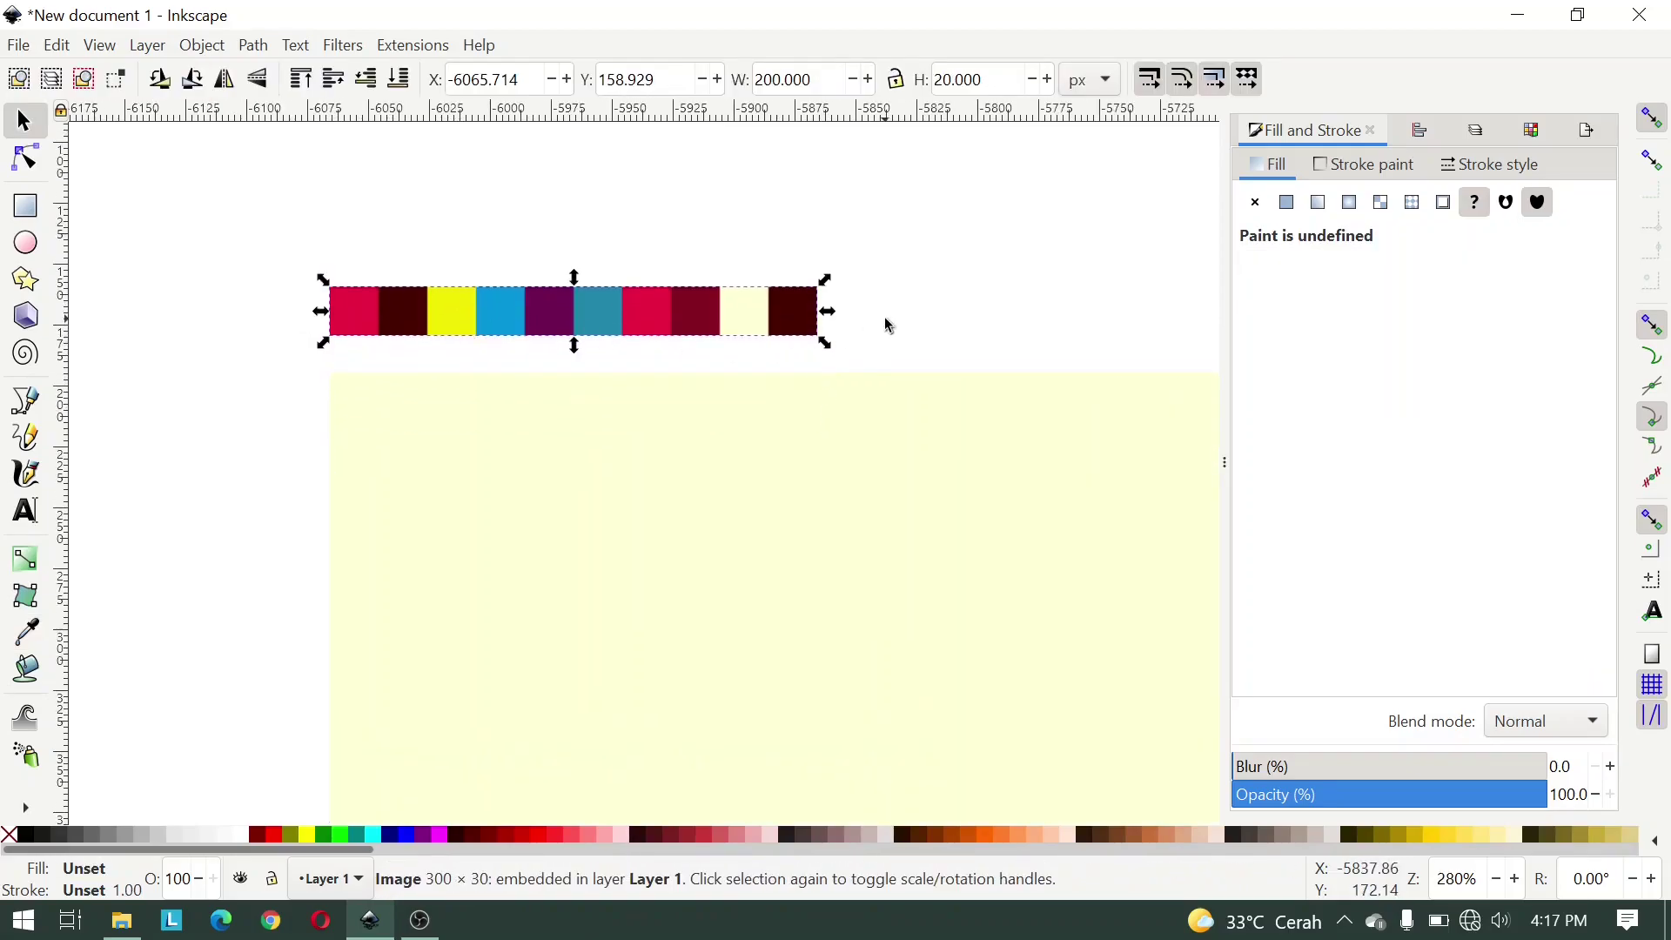
{"action": "left_click", "coordinate": [888, 326]}
Step: Add the text "INKSCAPE" on the cream rectangle
{"action": "scroll", "coordinate": [571, 481], "scroll_direction": "down", "scroll_amount": 2}
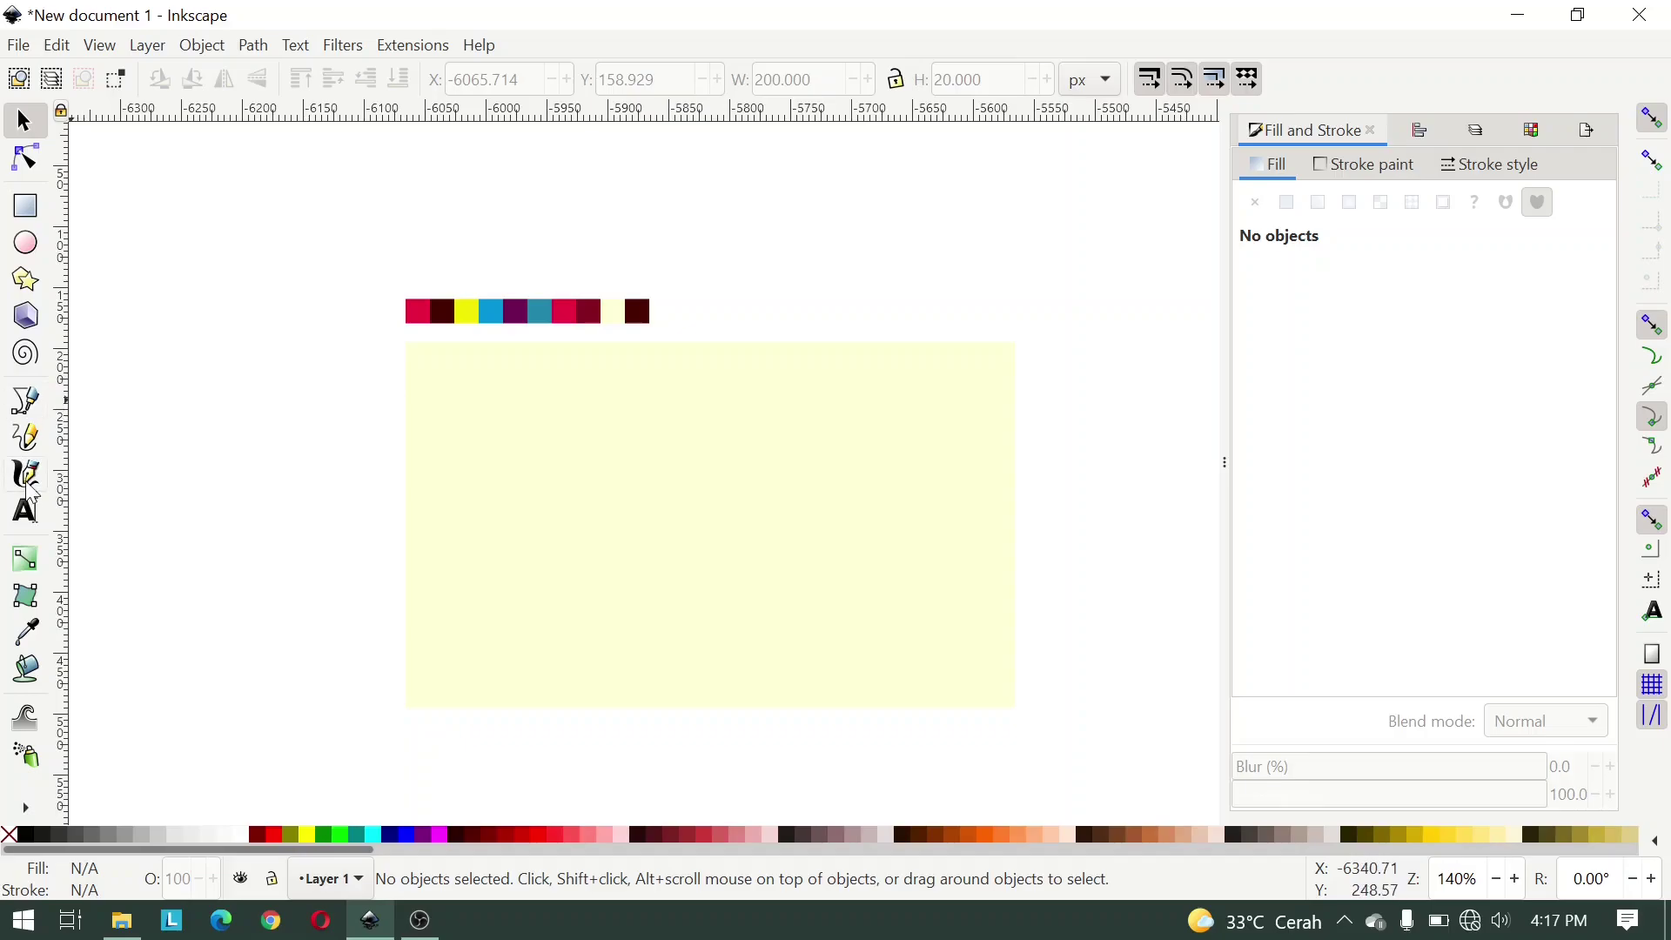
{"action": "left_click", "coordinate": [25, 510]}
{"action": "left_click", "coordinate": [497, 504]}
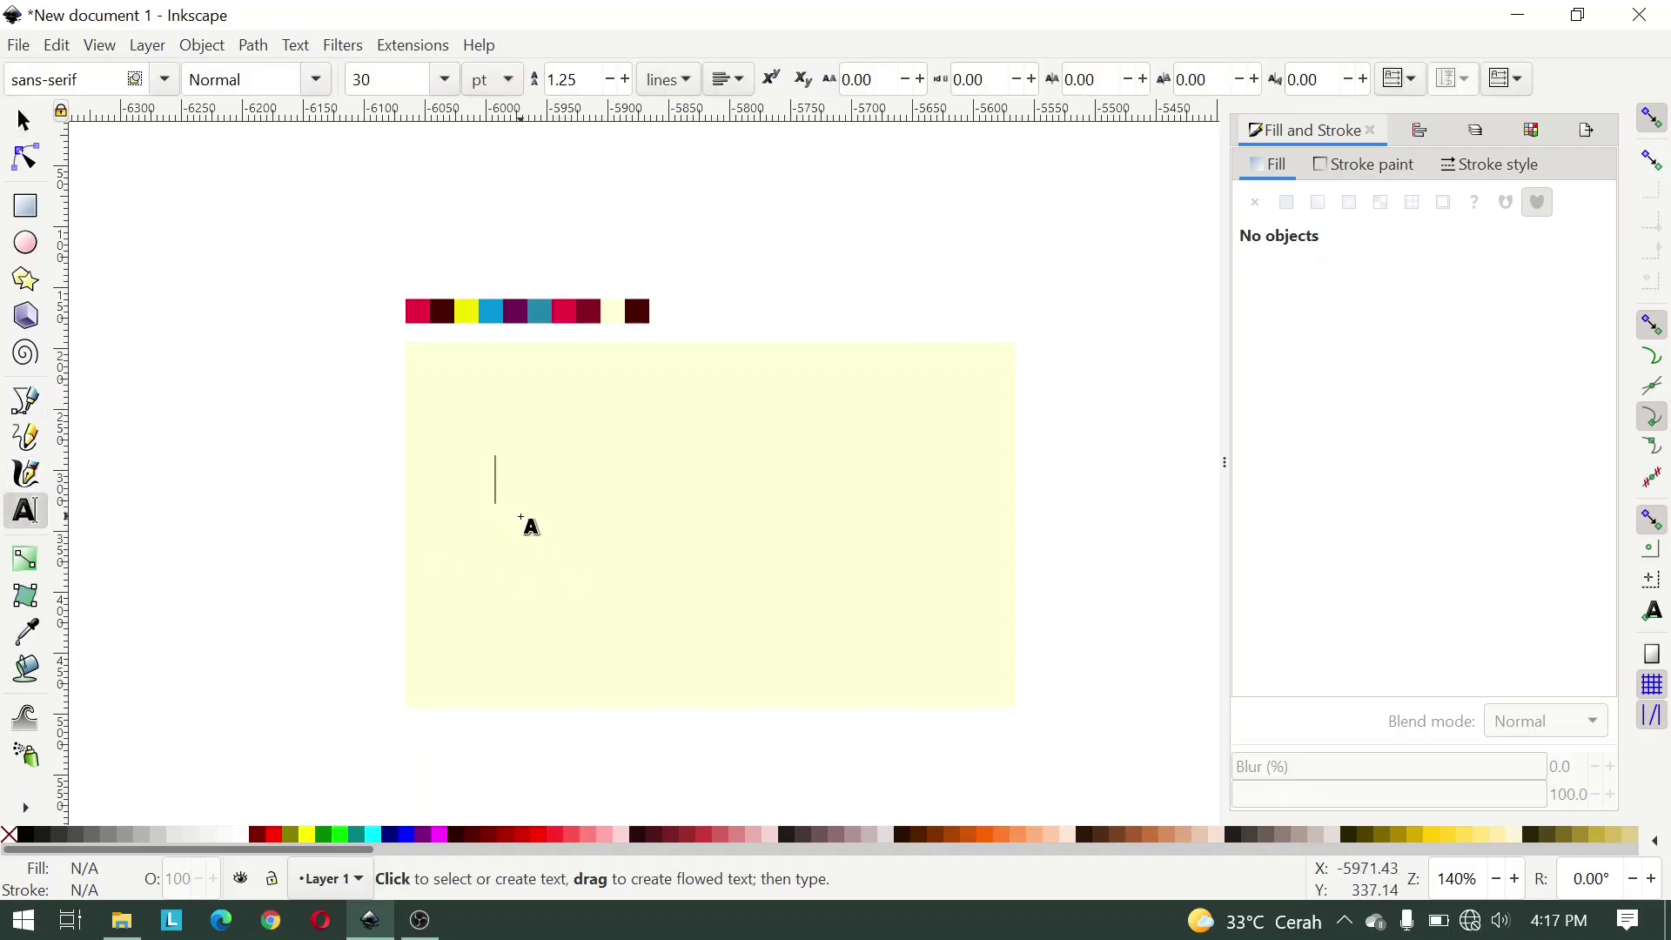
{"action": "type", "text": "INKSC"}
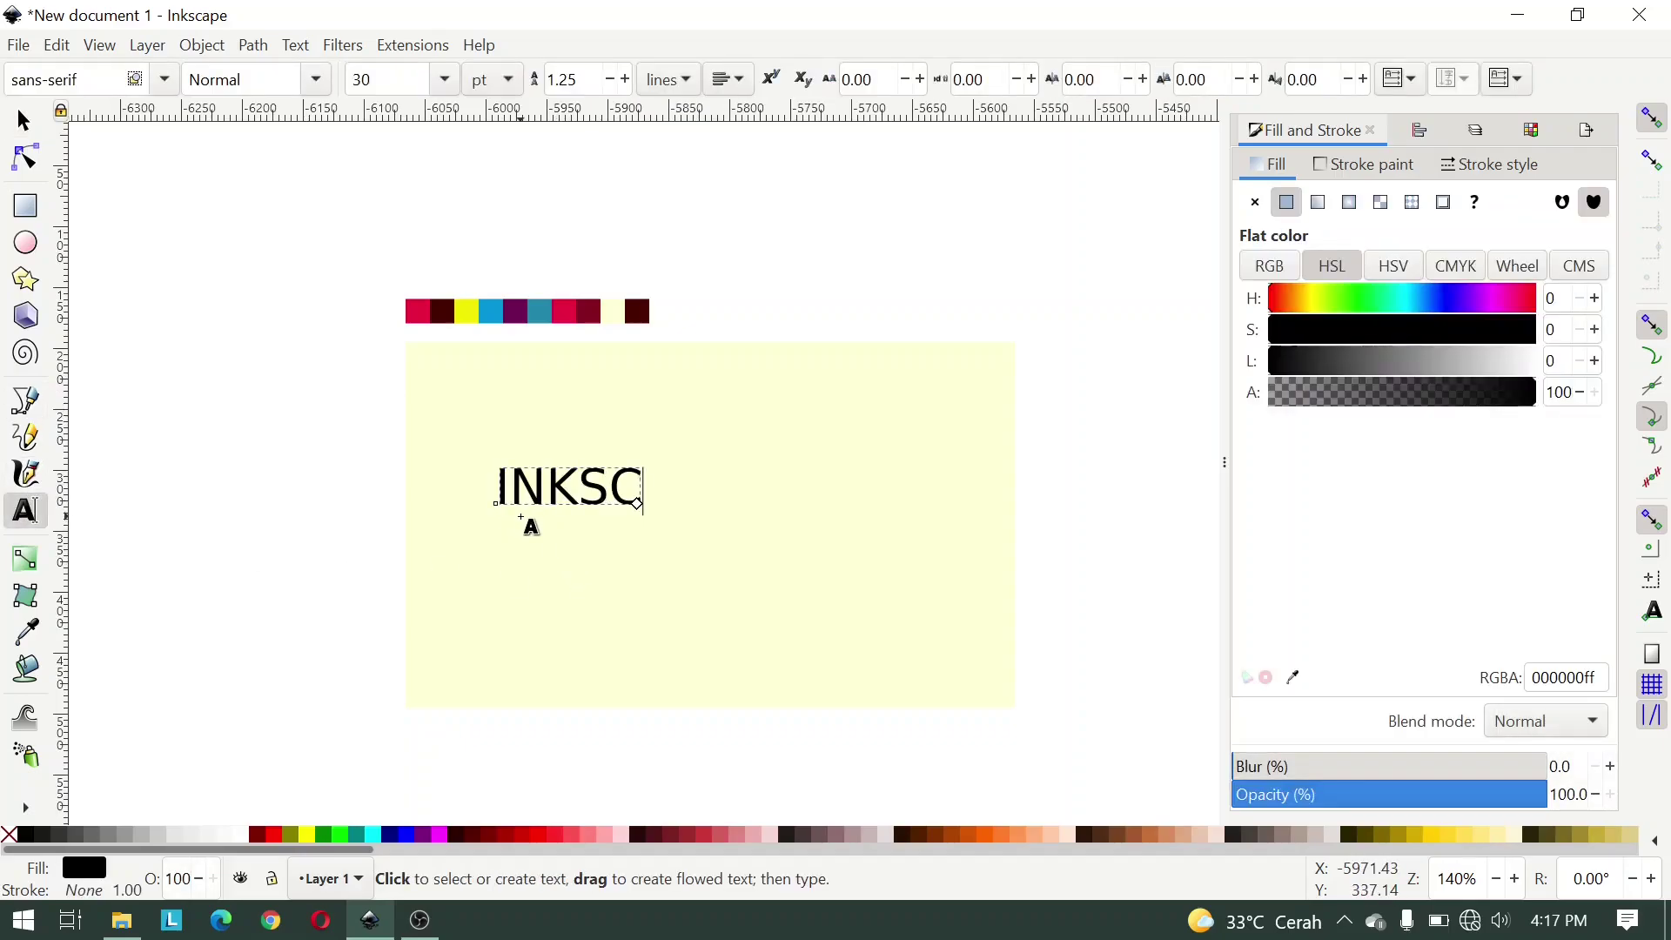
{"action": "type", "text": "APE"}
Step: Set the whole INKSCAPE text in the Roboto font with the Heavy style
{"action": "key", "text": "ctrl+a"}
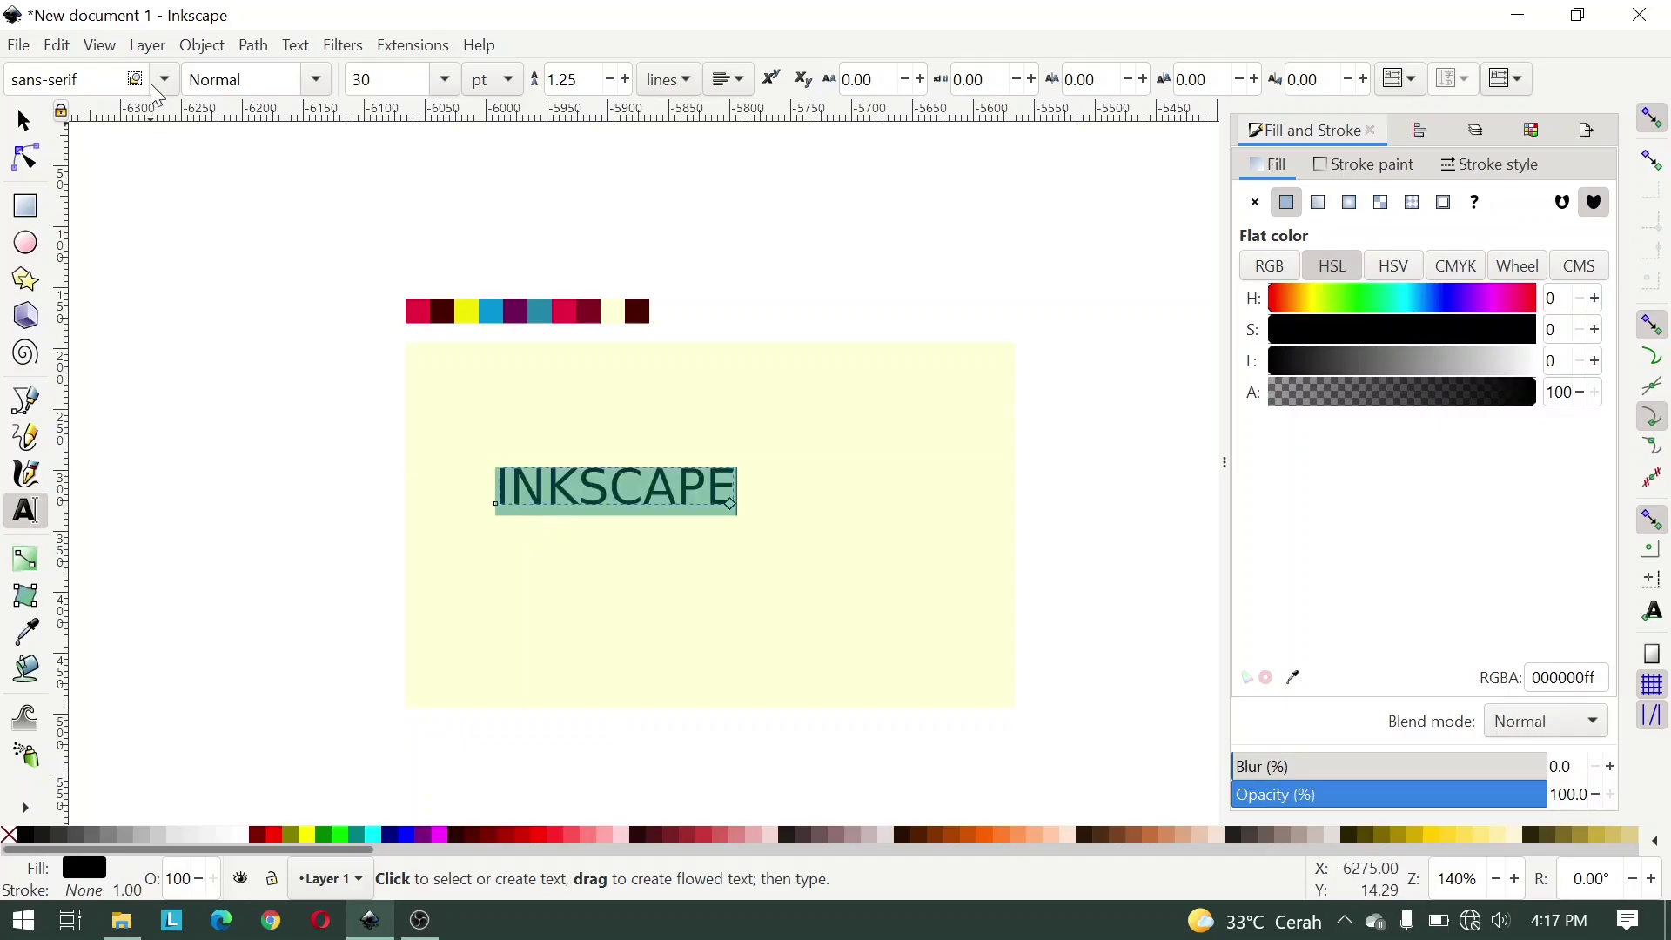
{"action": "triple_click", "coordinate": [122, 79]}
{"action": "type", "text": "Robo"}
{"action": "left_click", "coordinate": [111, 109]}
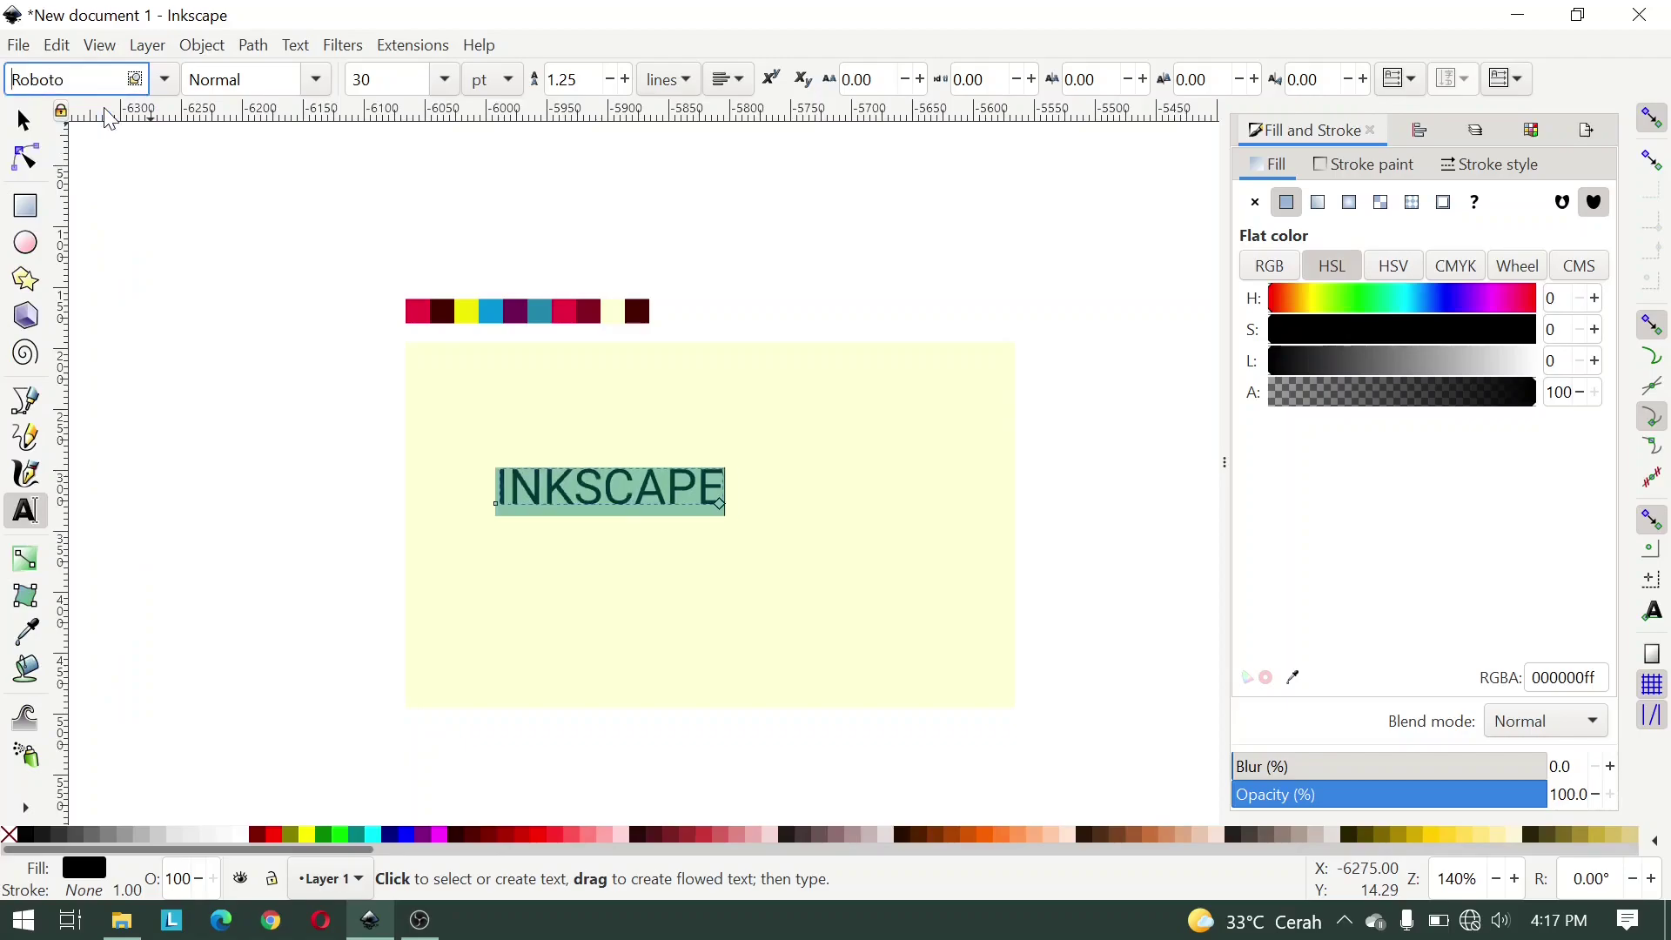
{"action": "left_click", "coordinate": [317, 79]}
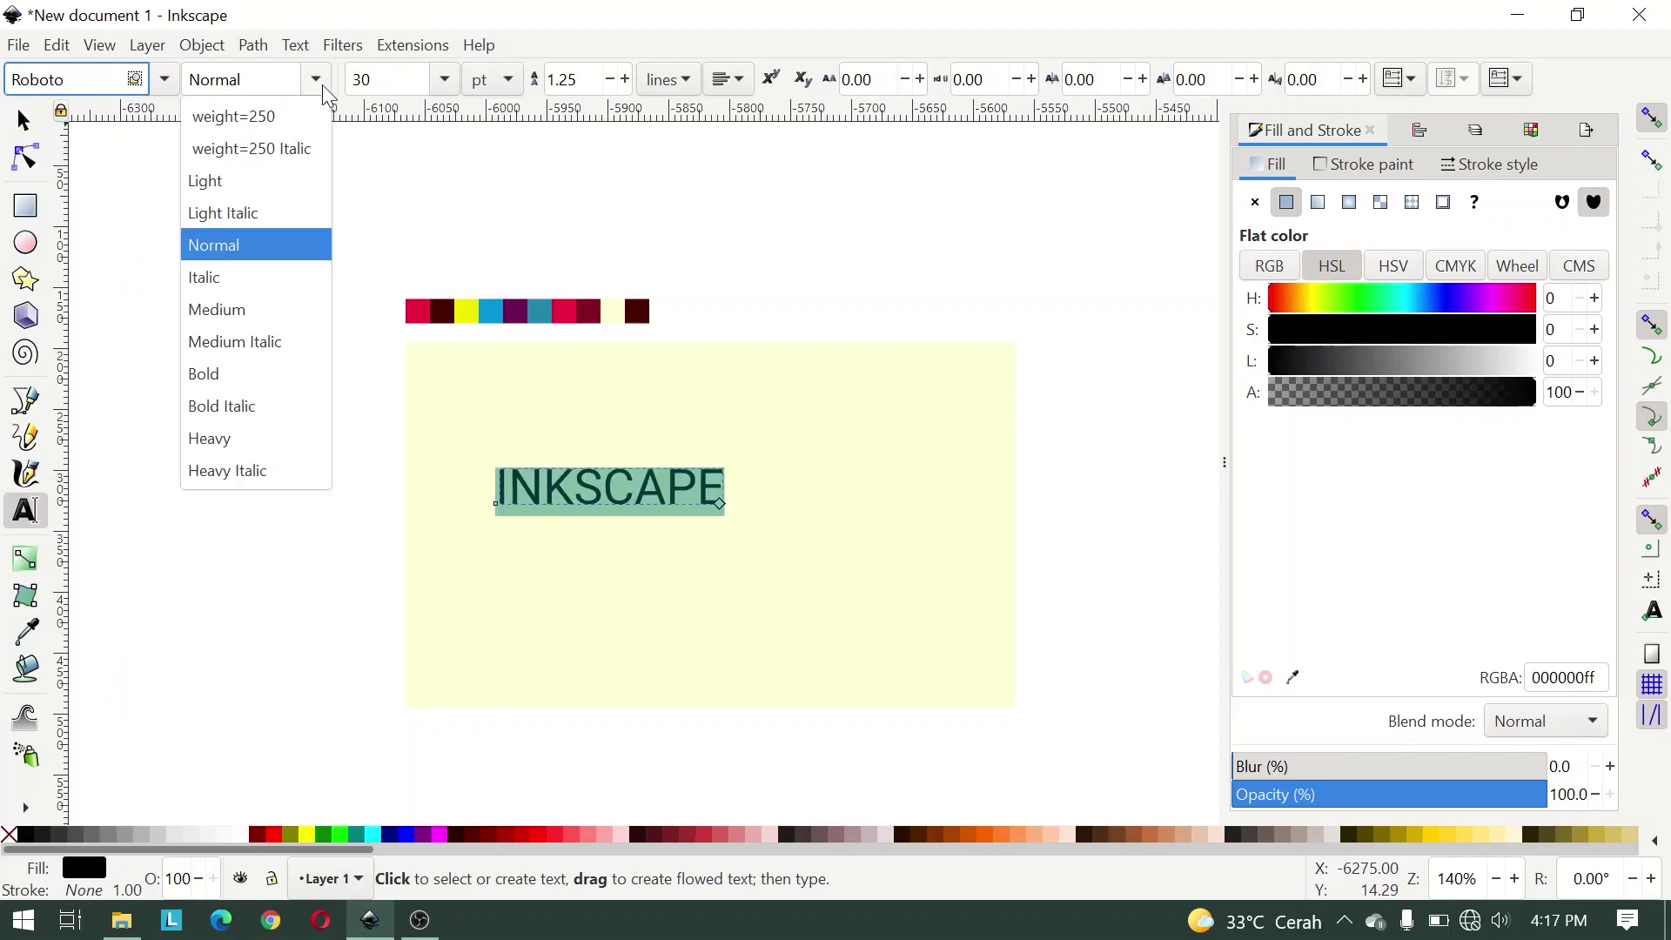
{"action": "left_click", "coordinate": [248, 438]}
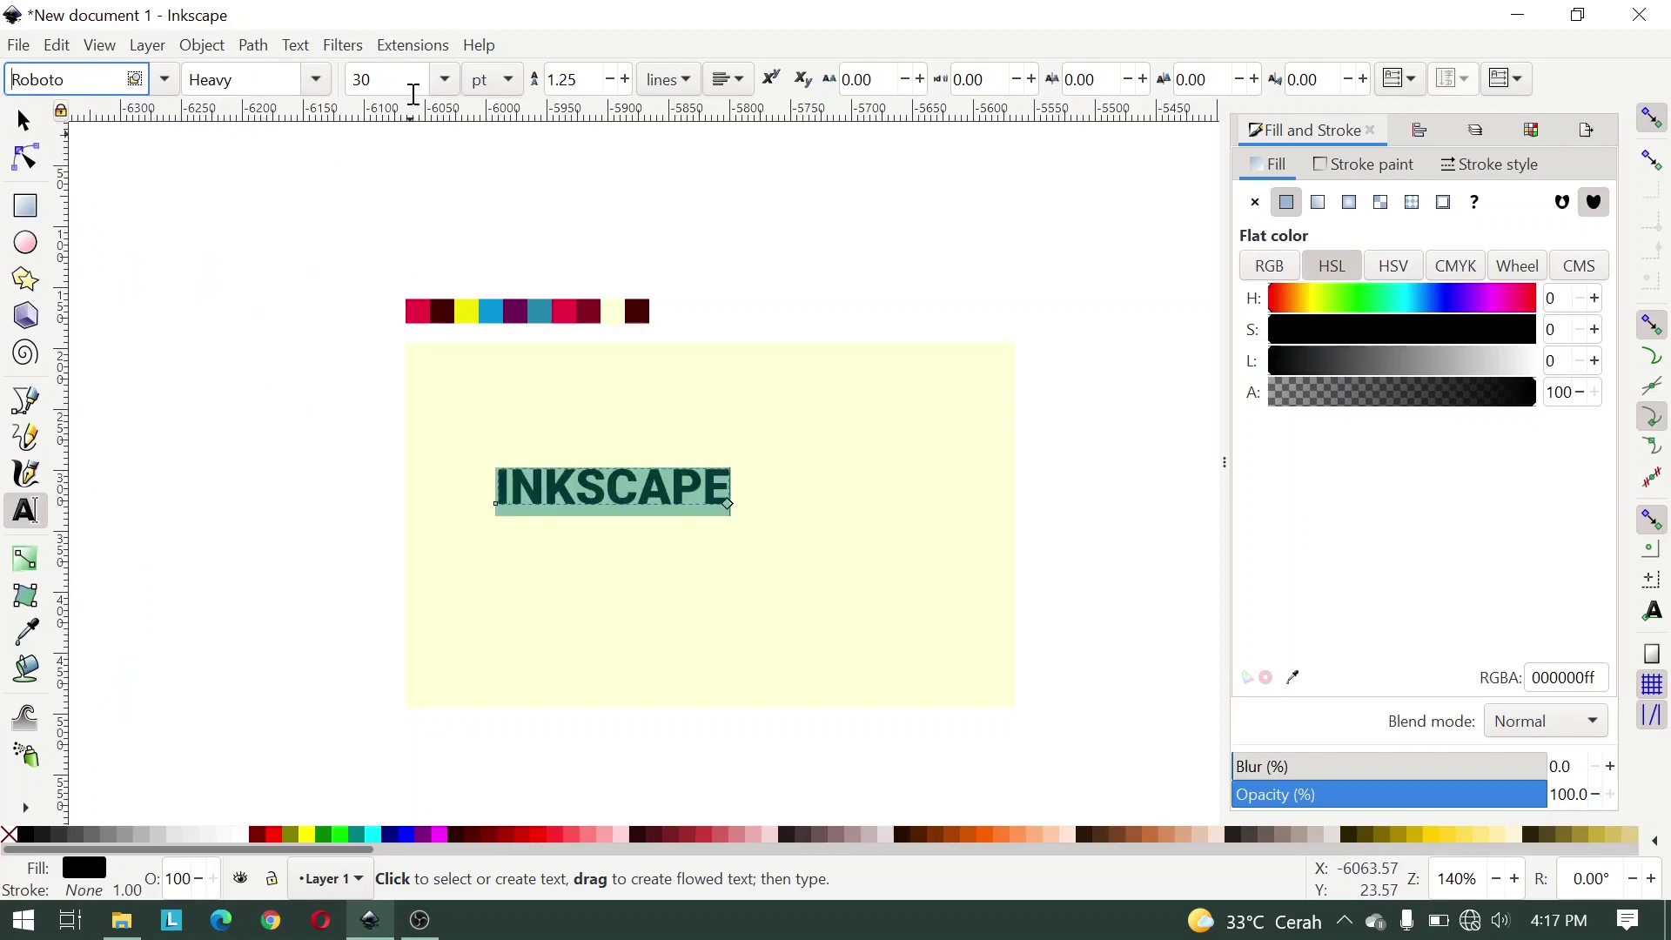
Step: Set the INKSCAPE text's font size to 58 pt and its letter spacing to 4
{"action": "left_click", "coordinate": [398, 79]}
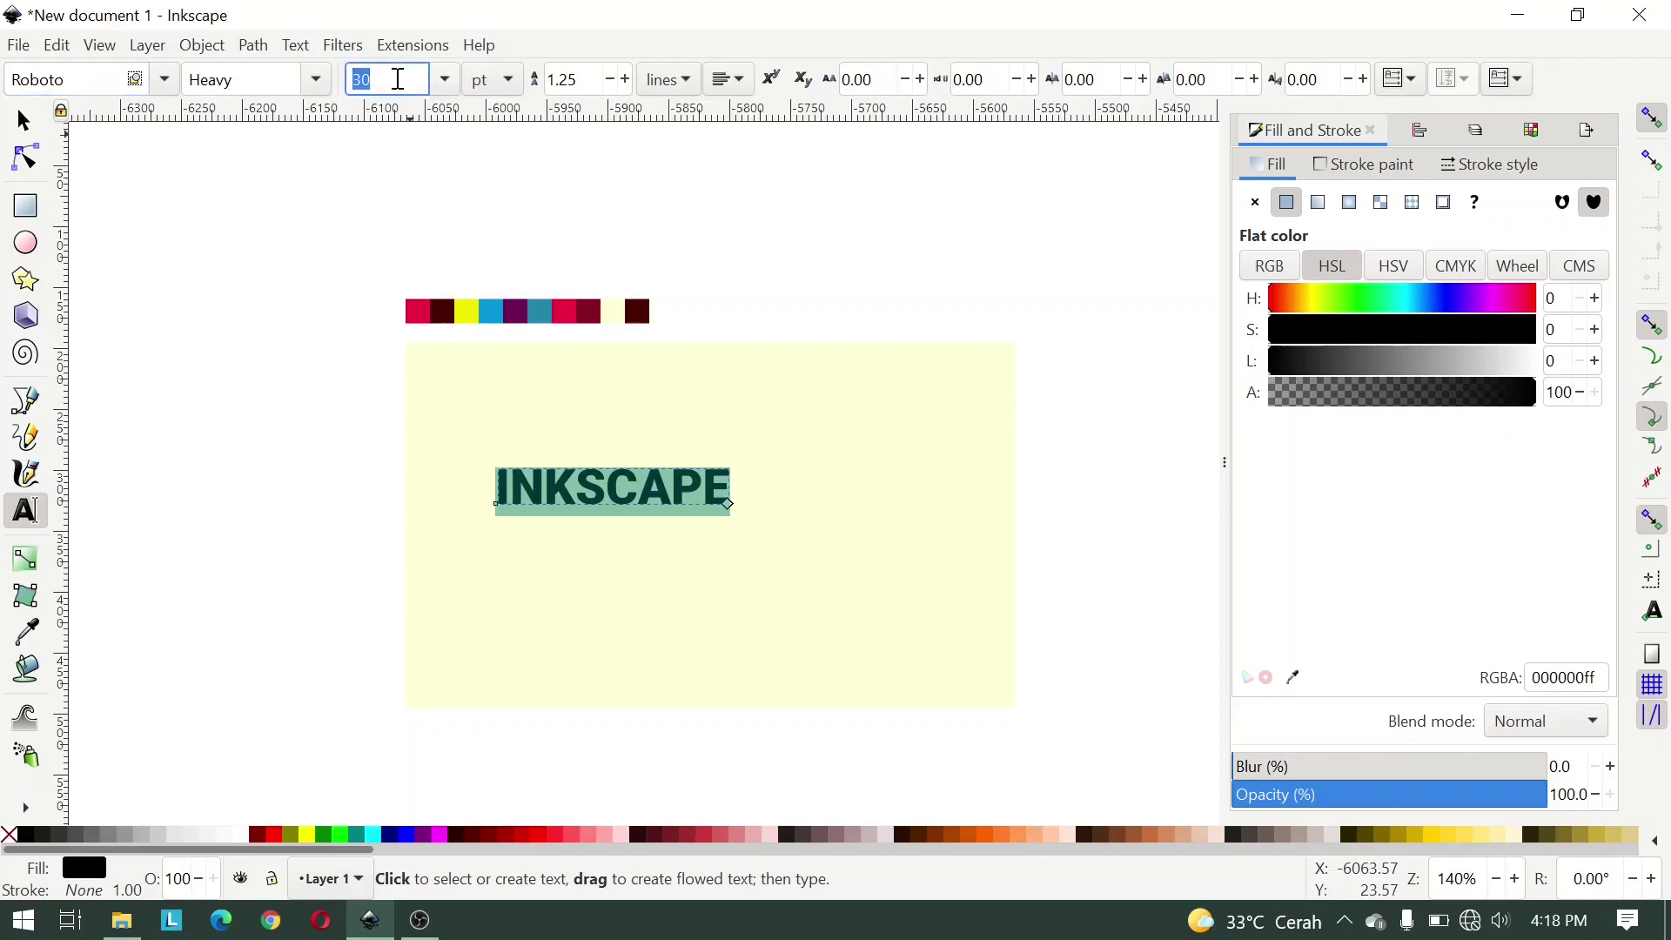
{"action": "key", "text": "Return"}
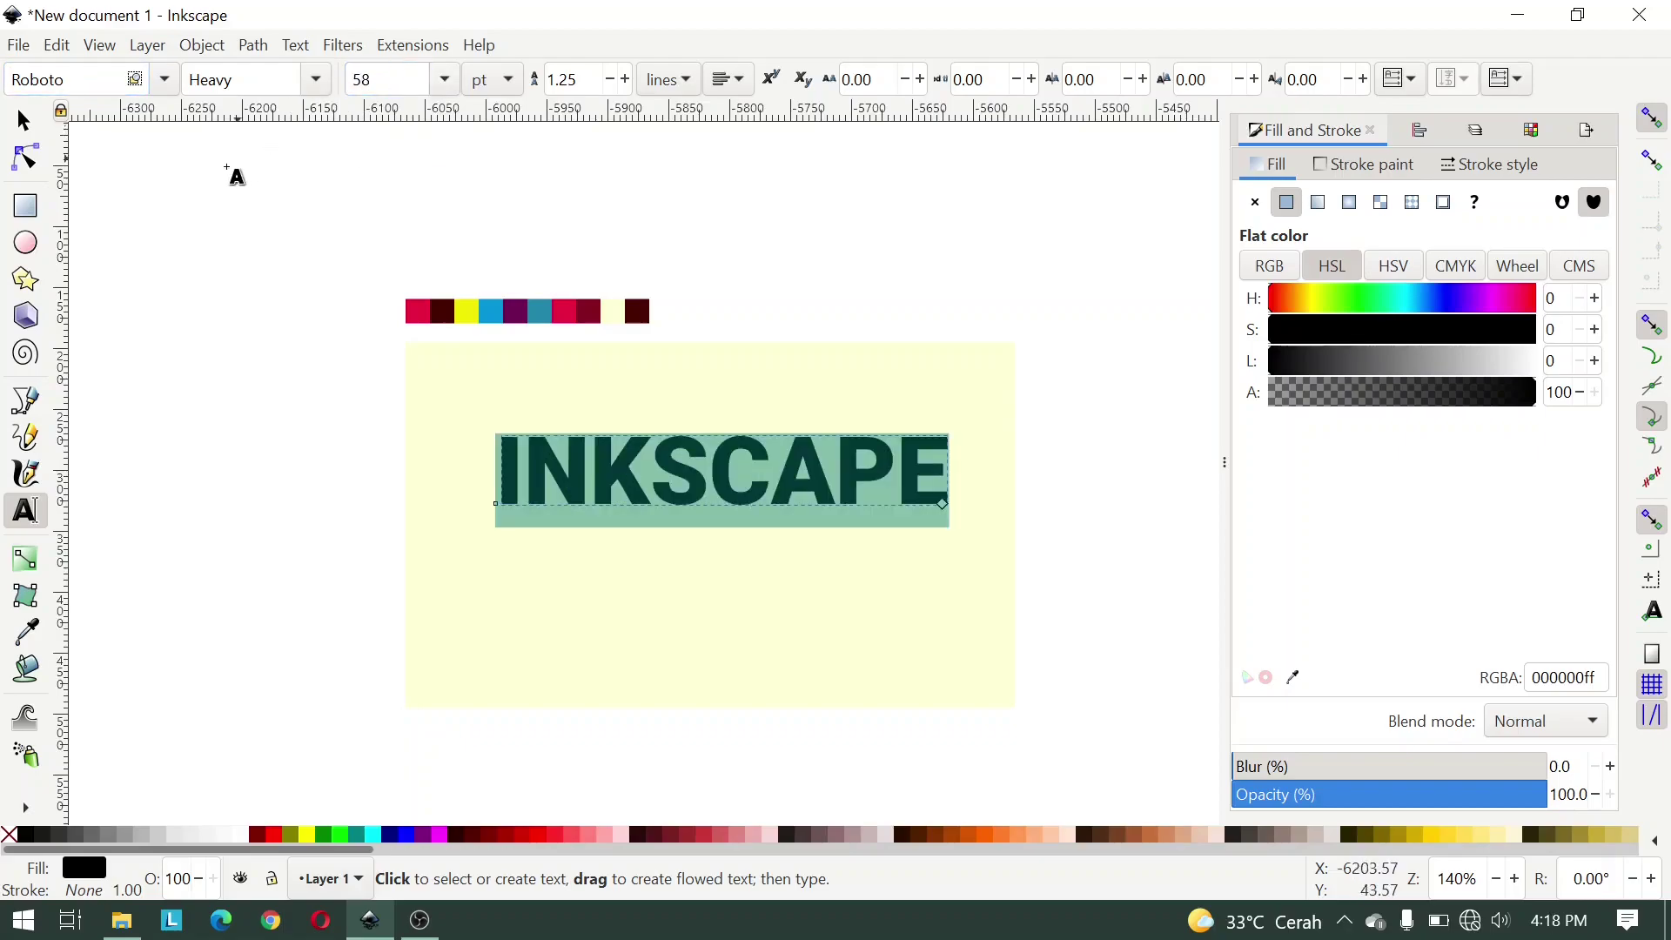
{"action": "left_click", "coordinate": [865, 80]}
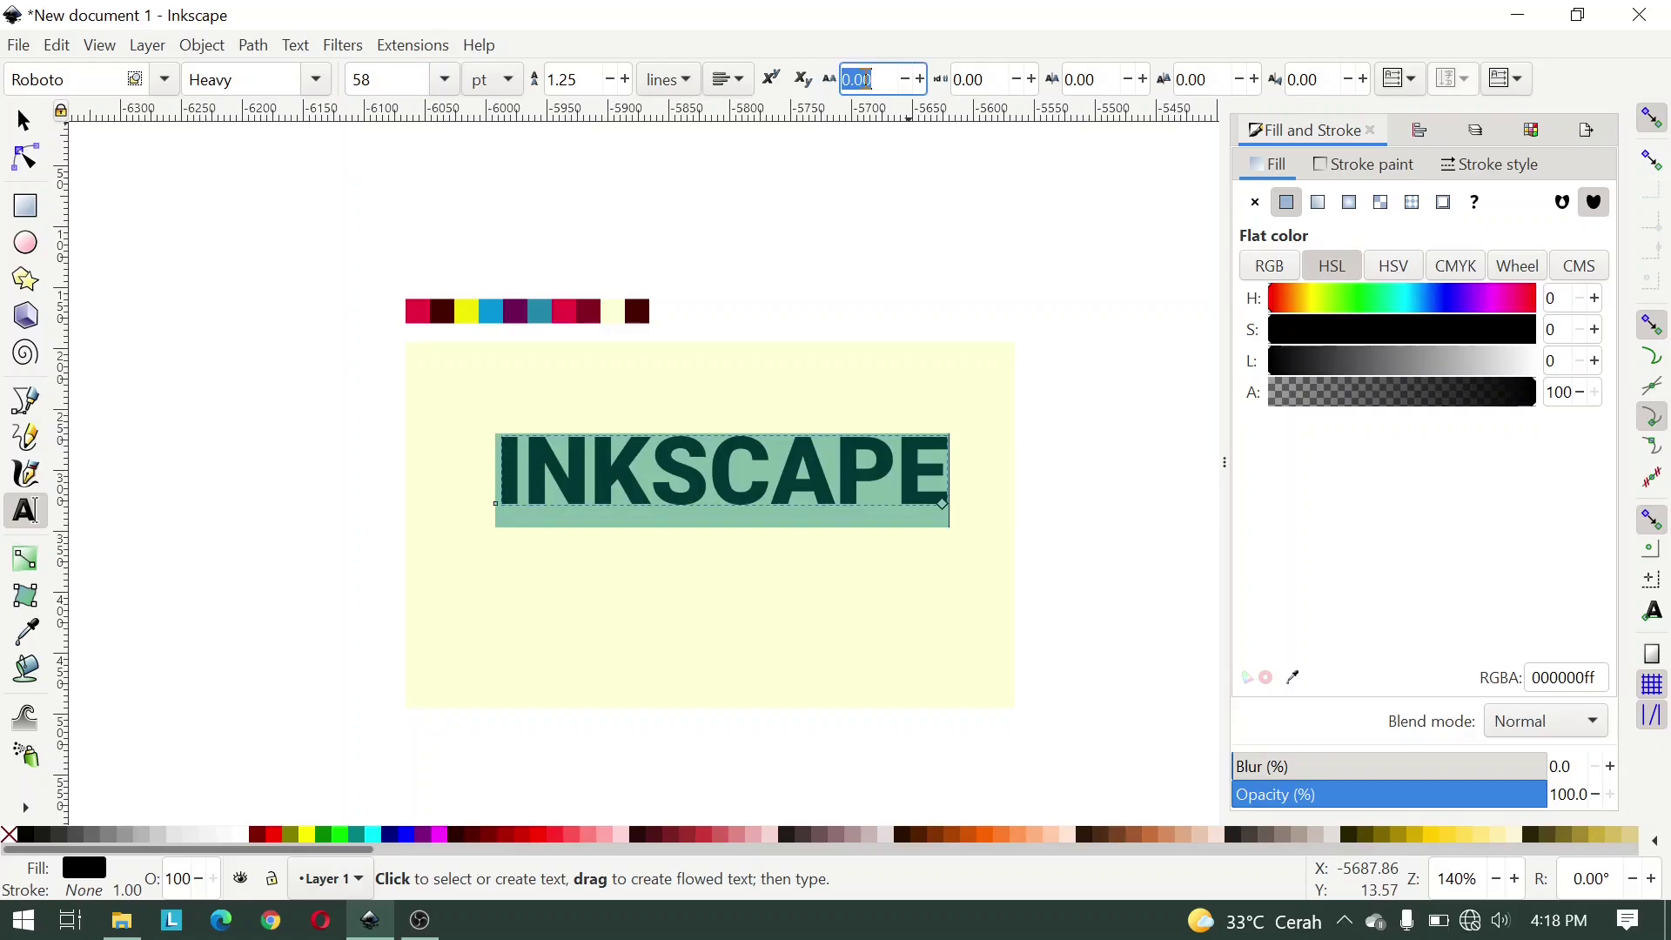
{"action": "type", "text": "4"}
{"action": "key", "text": "Return"}
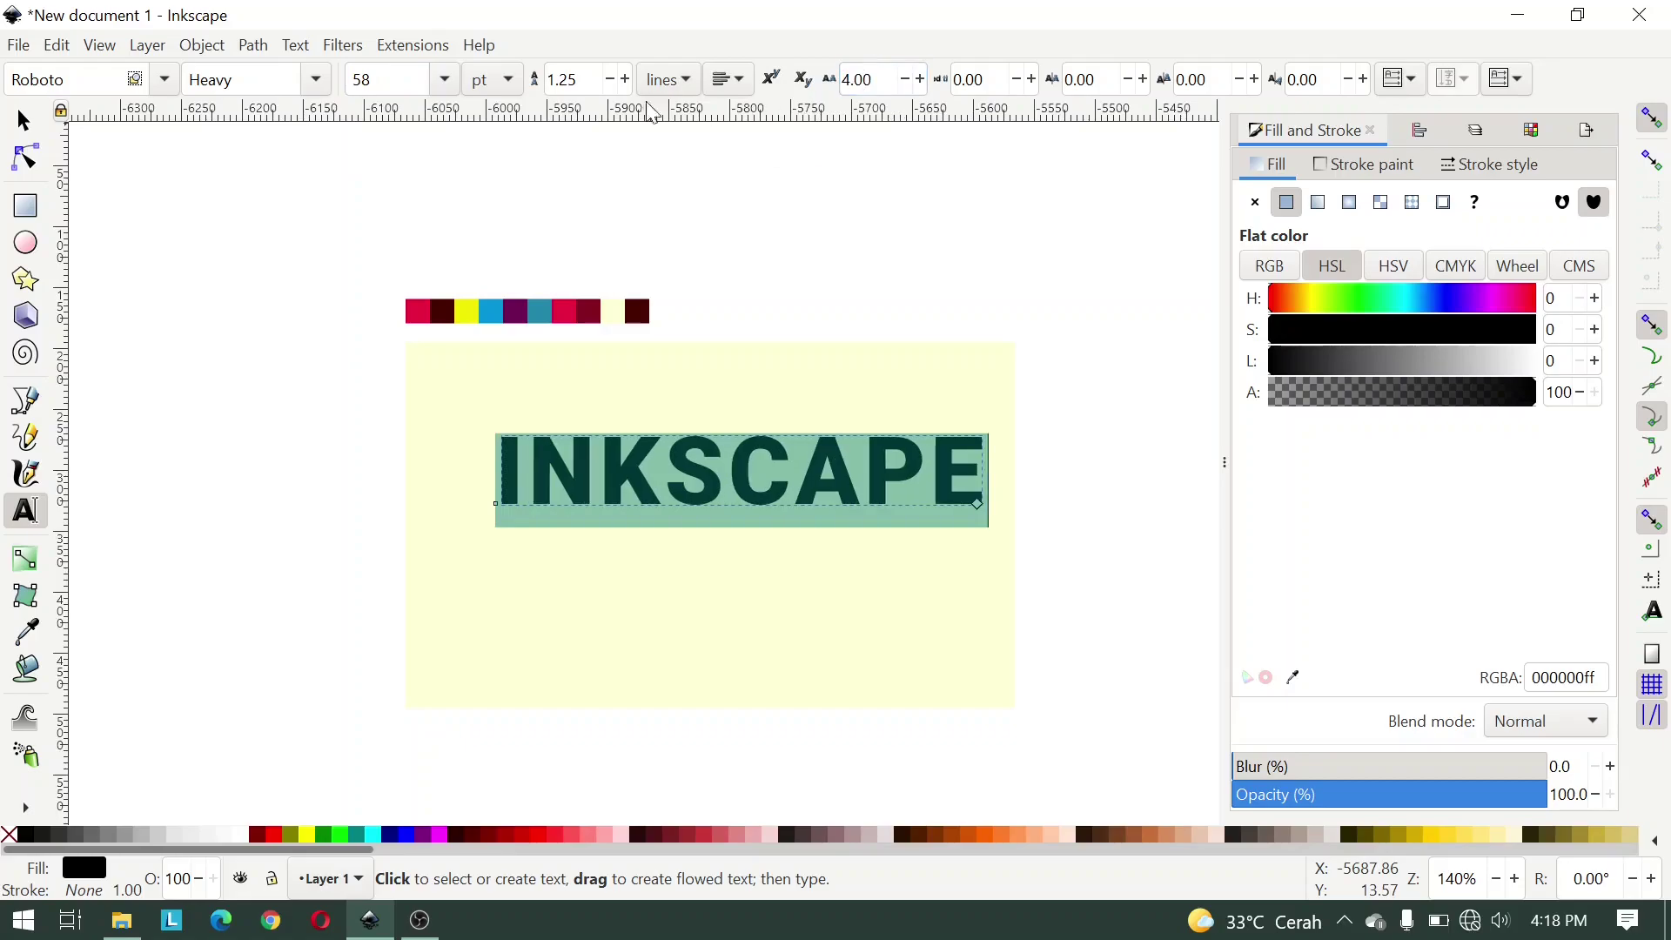
Step: Centre the INKSCAPE text horizontally and vertically on the cream rectangle, aligning relative to the last selected object
{"action": "left_click", "coordinate": [24, 119]}
{"action": "left_click", "coordinate": [788, 416], "text": "shift"}
{"action": "key", "text": "ctrl+shift+a"}
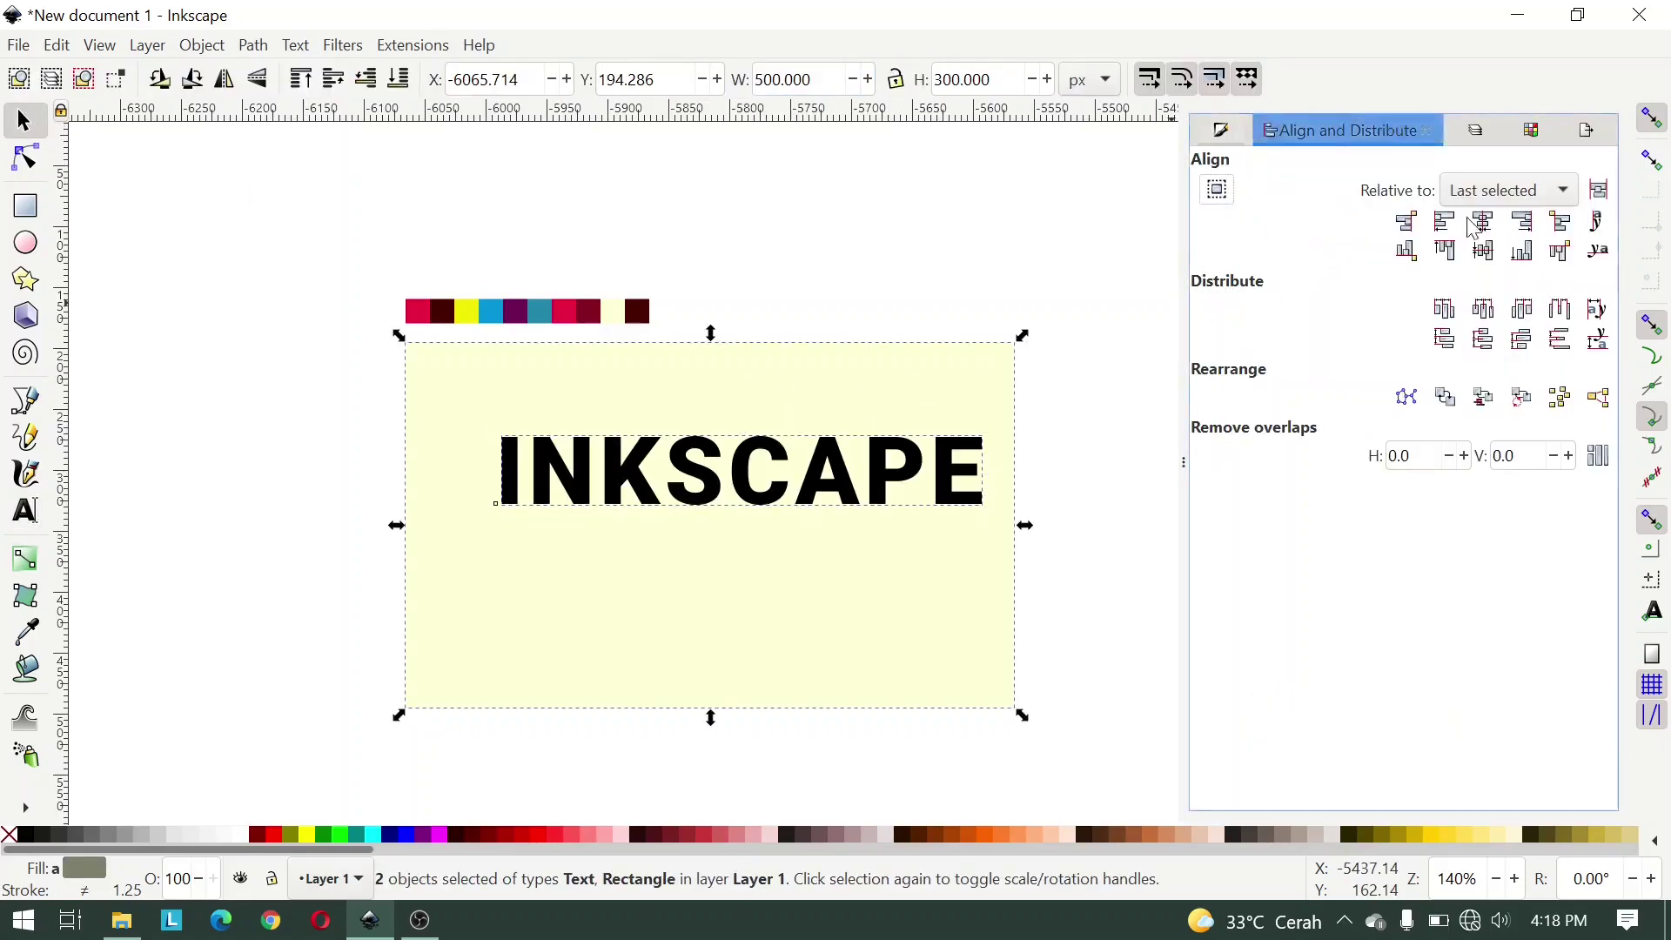
{"action": "left_click", "coordinate": [1483, 221]}
{"action": "left_click", "coordinate": [1483, 251]}
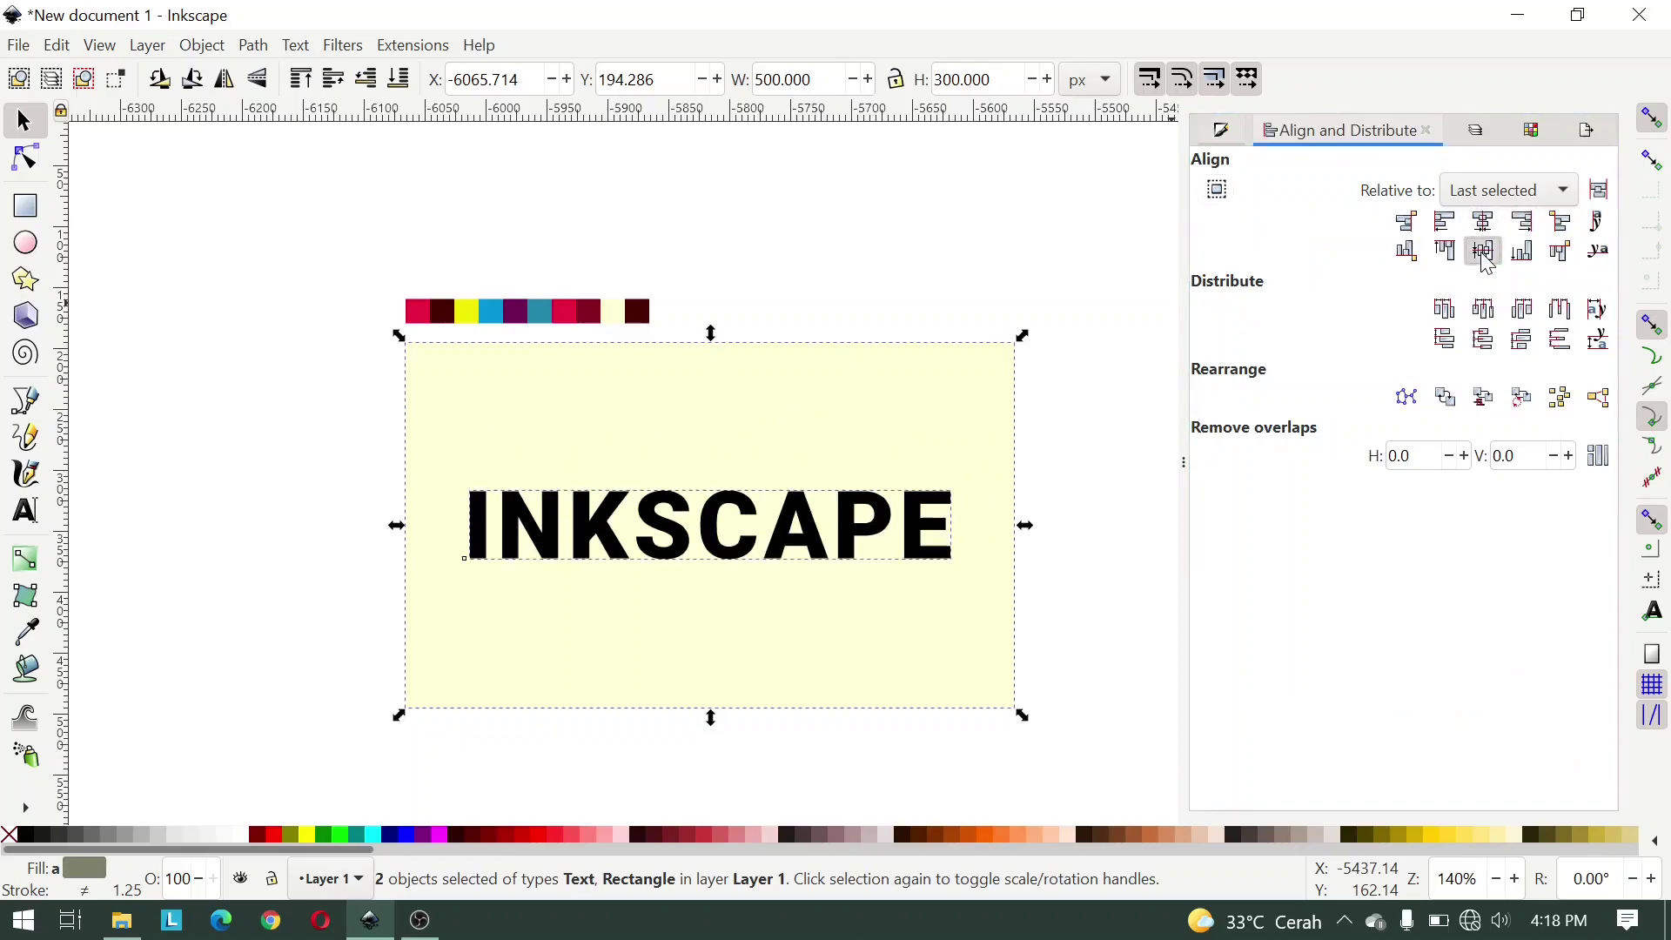
Step: Fill the INKSCAPE text with the crimson colour of the palette image's first swatch
{"action": "left_click", "coordinate": [1010, 273]}
{"action": "left_click", "coordinate": [814, 549]}
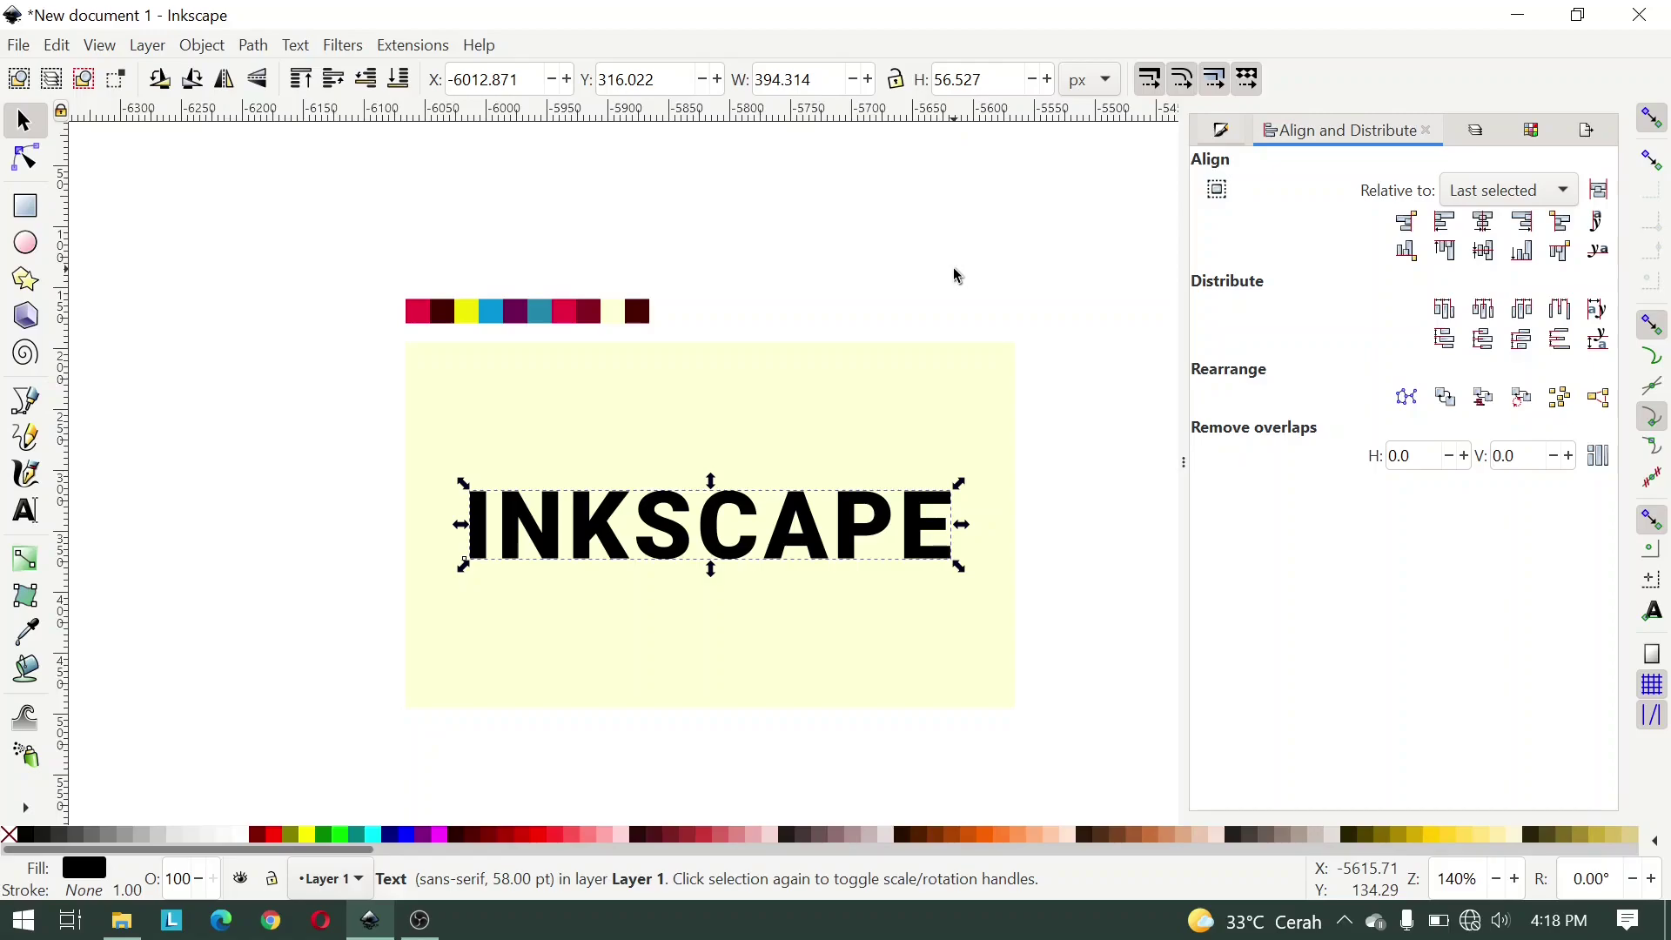
{"action": "left_click", "coordinate": [32, 638]}
{"action": "left_click", "coordinate": [420, 310]}
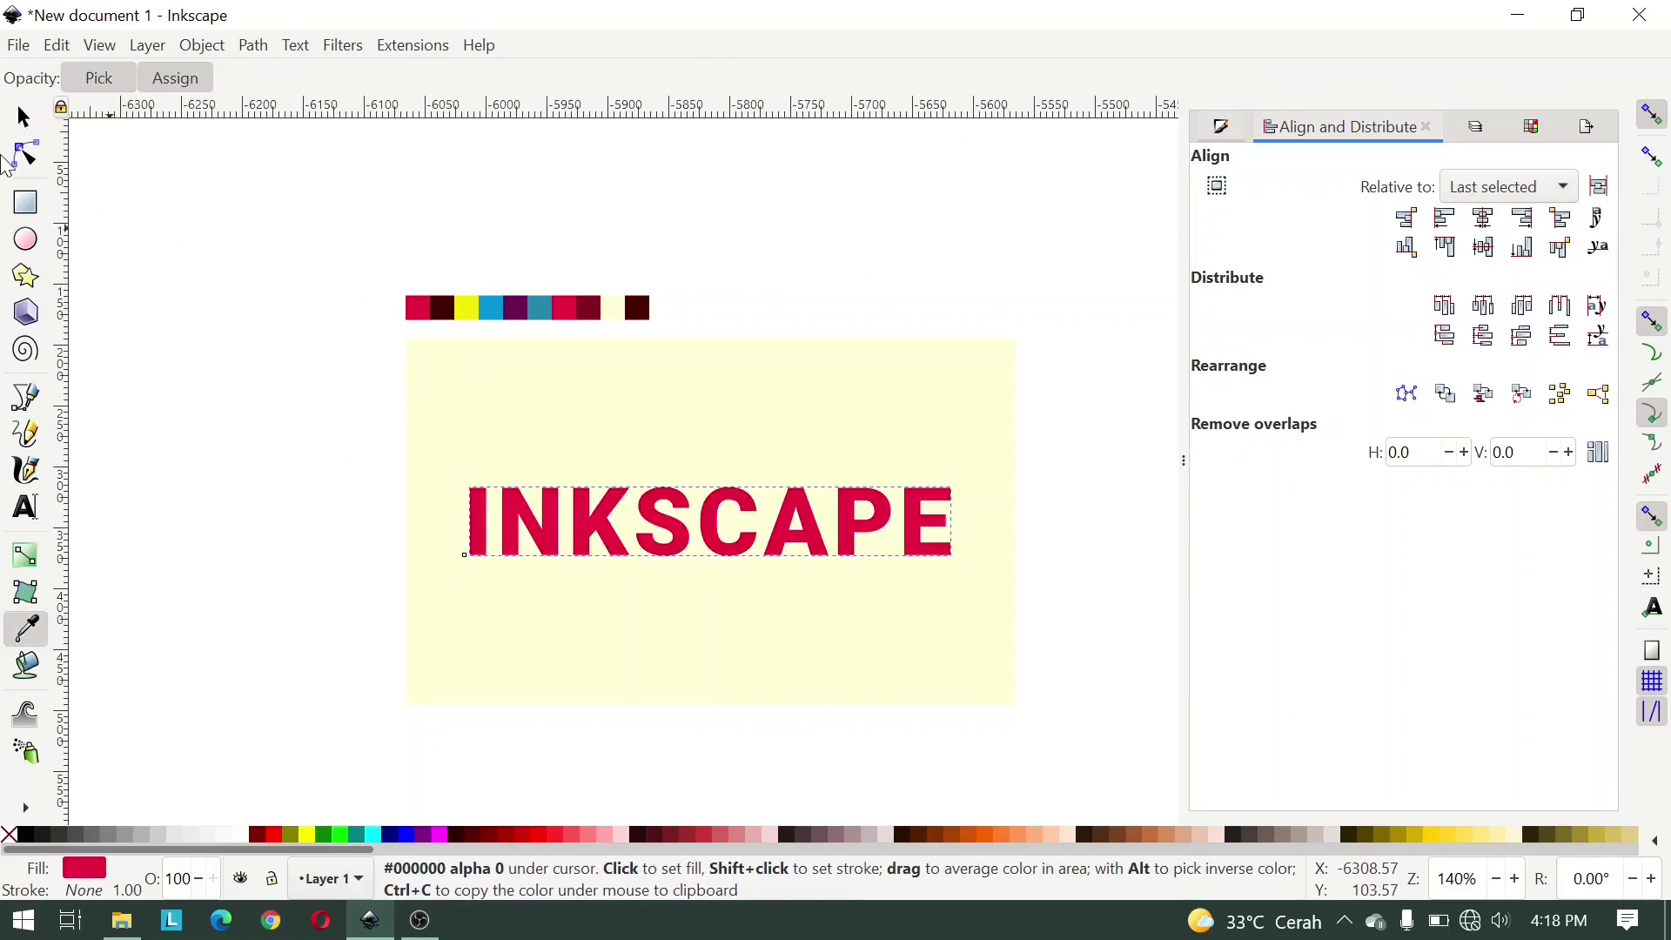
{"action": "left_click", "coordinate": [23, 118]}
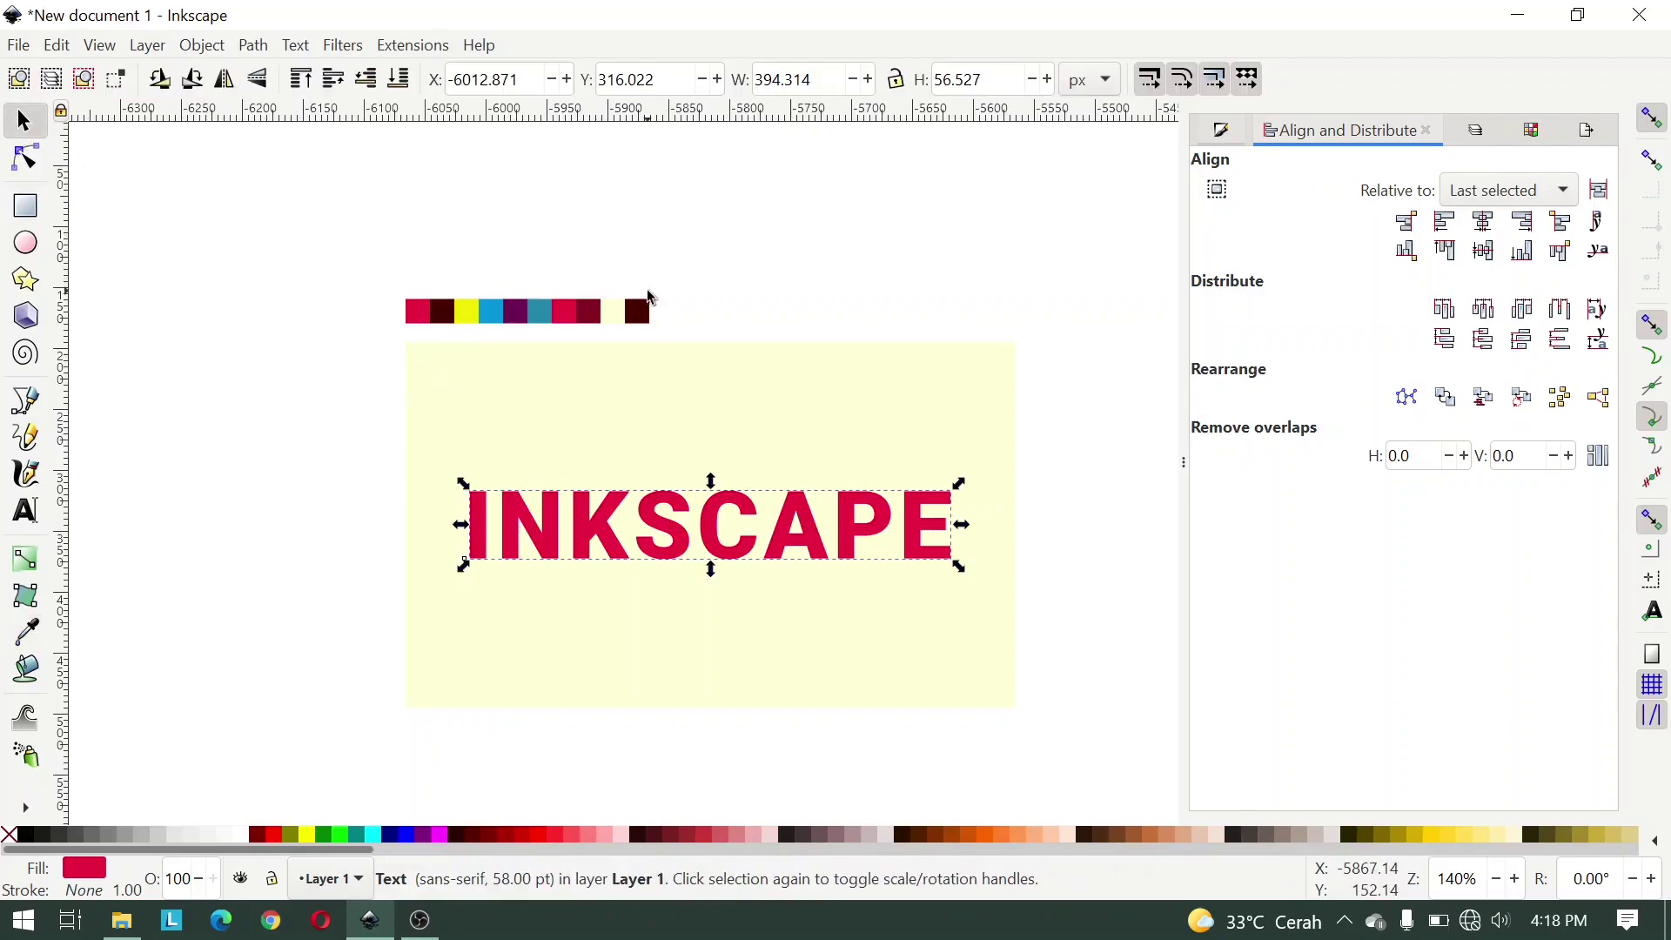
Step: Add a flat-colour stroke 5 px wide to the INKSCAPE text and set the paint order so the stroke lies behind the fill
{"action": "key", "text": "ctrl+shift+f"}
{"action": "left_click", "coordinate": [1306, 165]}
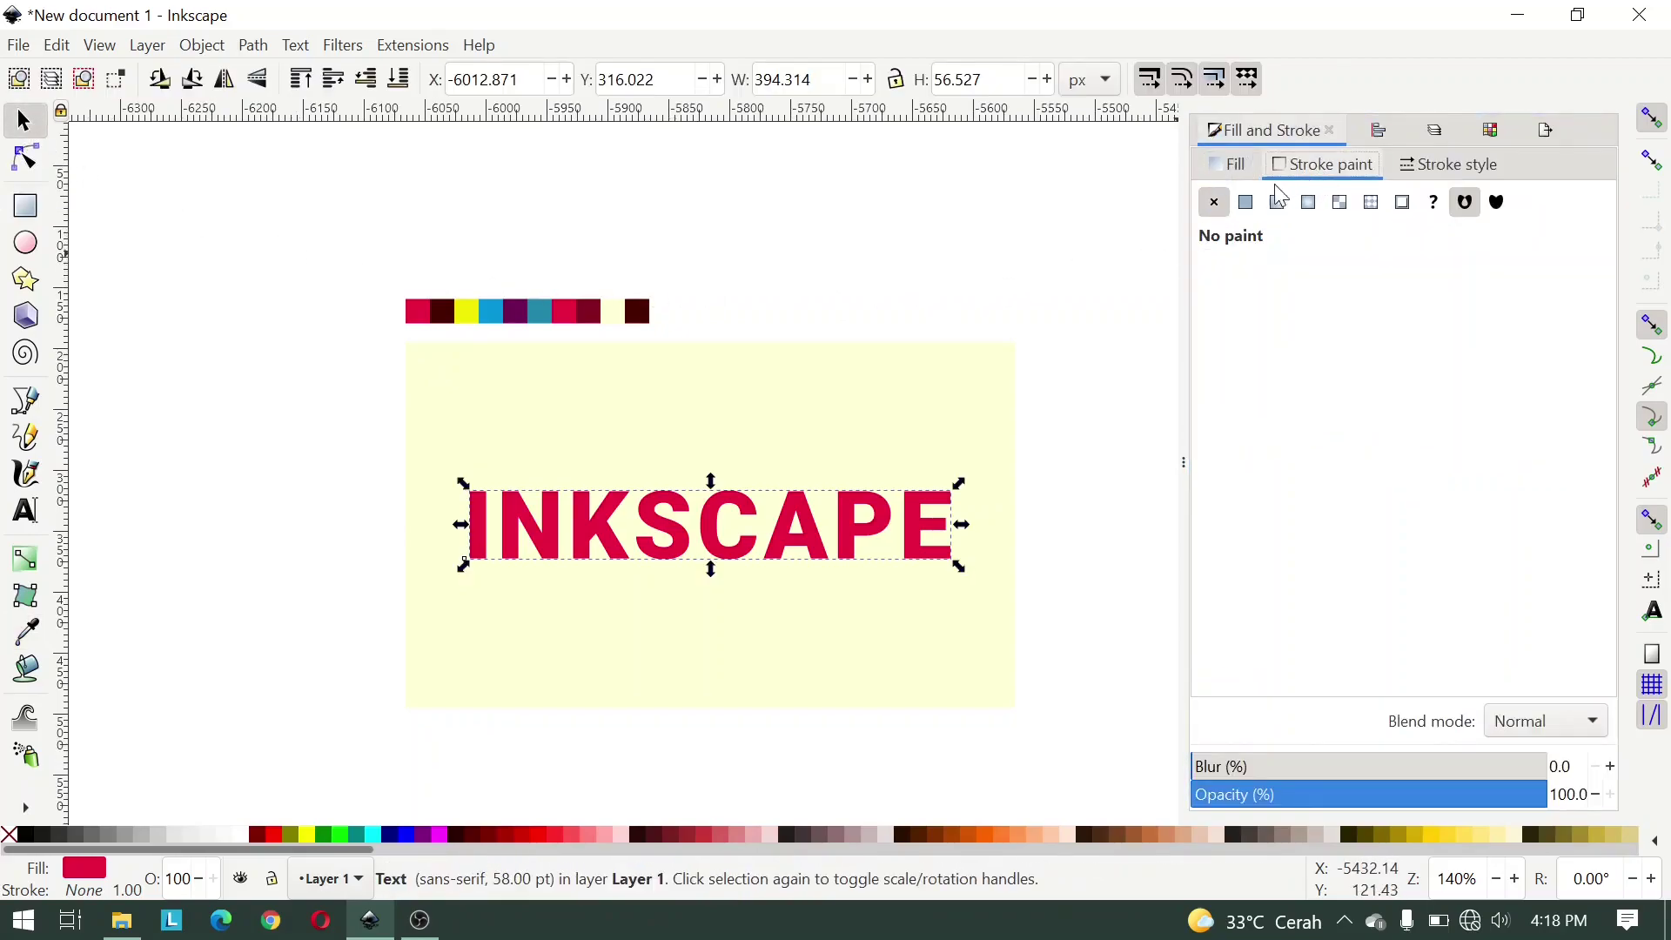
{"action": "left_click", "coordinate": [1246, 202]}
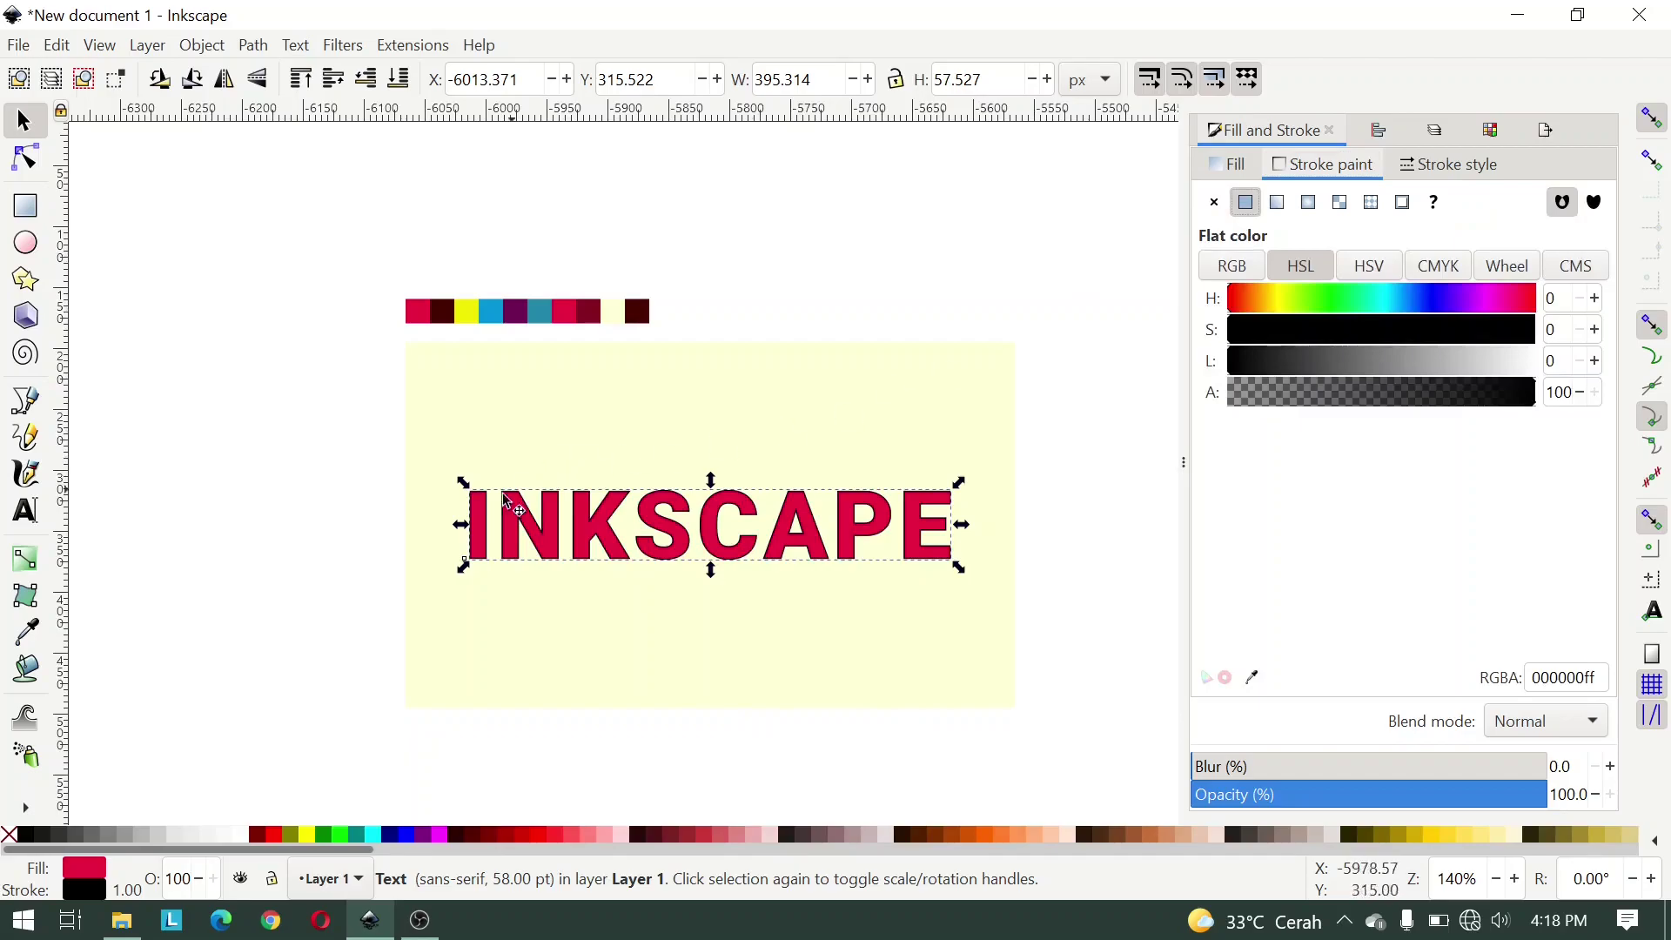
{"action": "scroll", "coordinate": [476, 514], "scroll_direction": "up", "scroll_amount": 3}
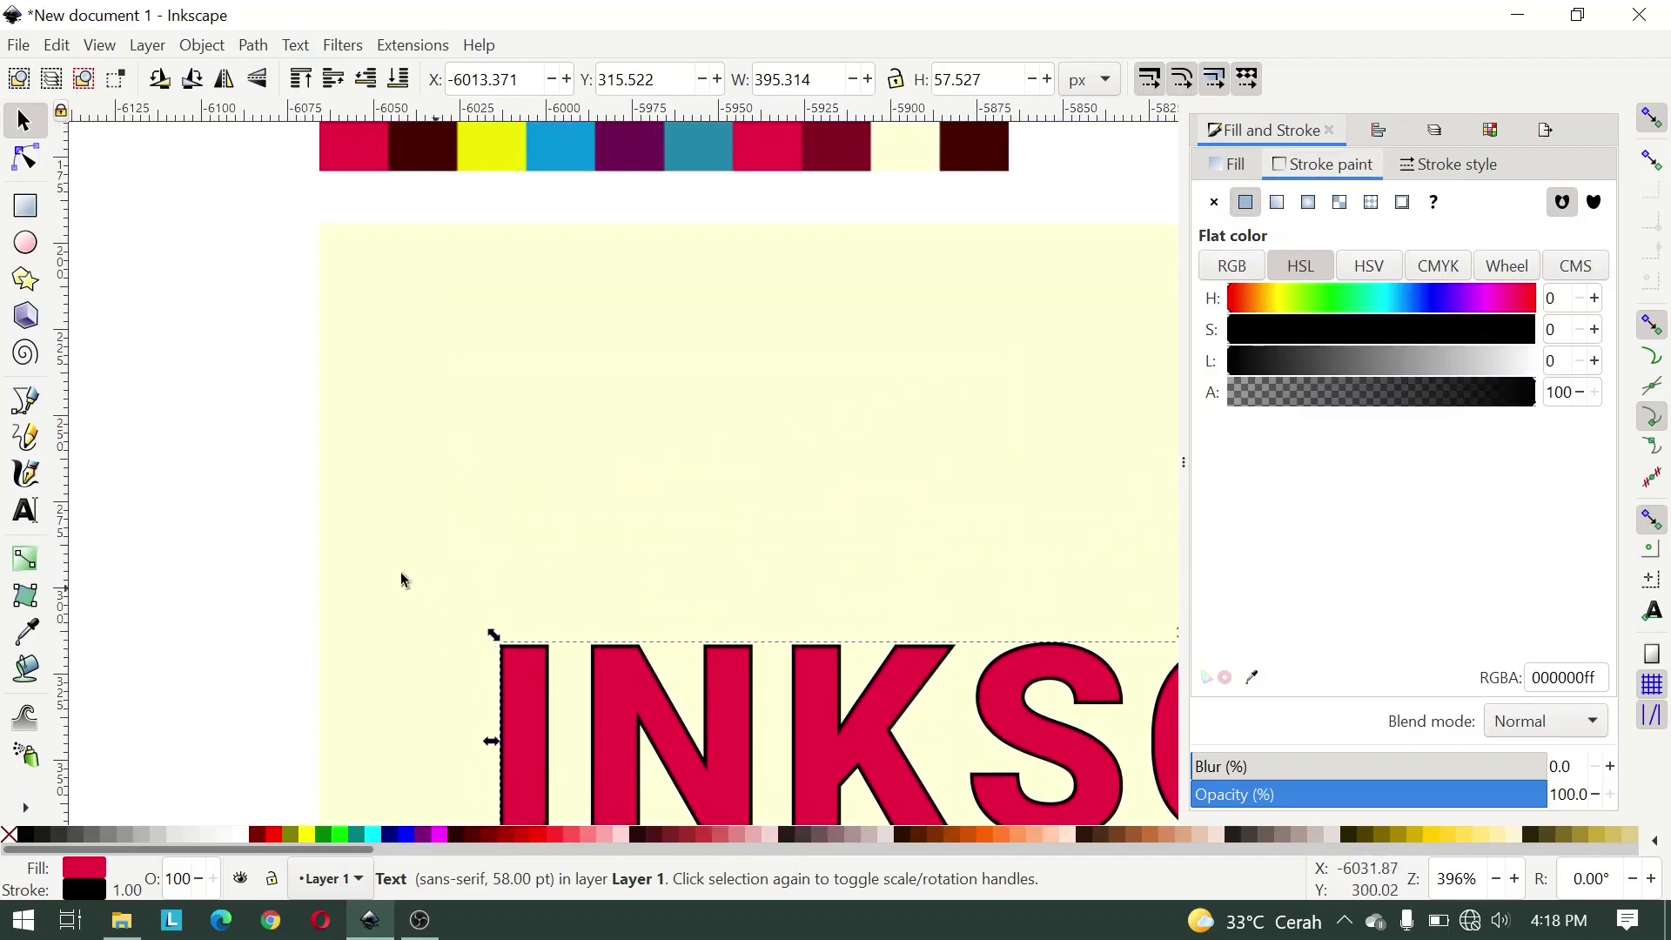
{"action": "left_click", "coordinate": [1449, 165]}
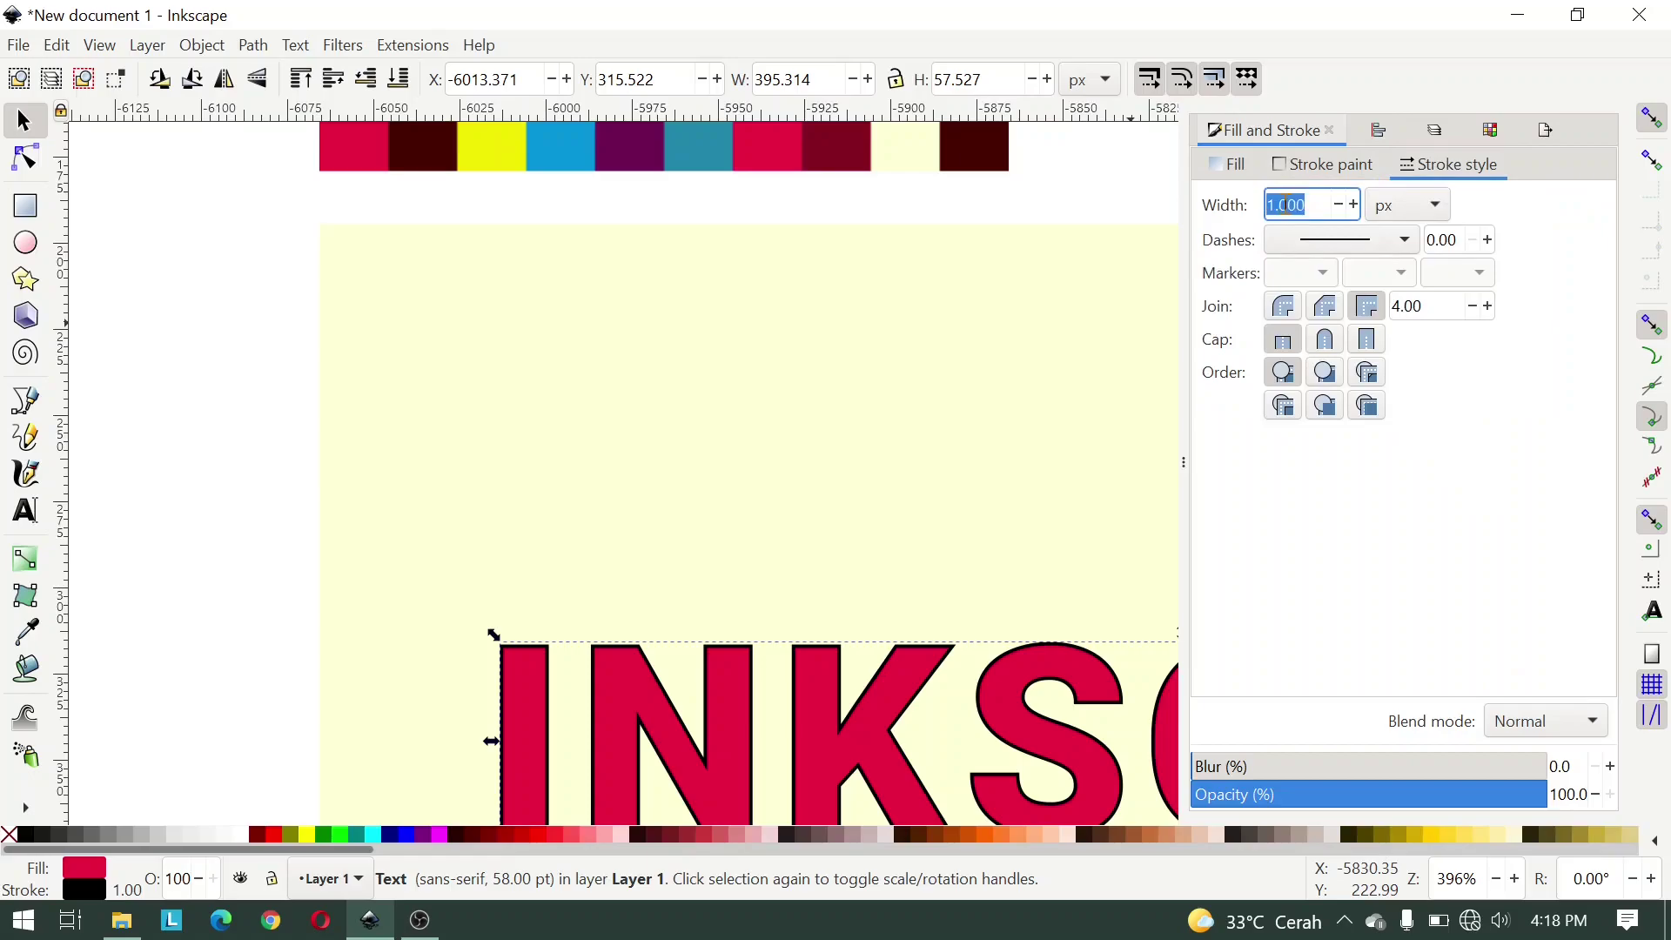
{"action": "type", "text": "5"}
{"action": "key", "text": "Return"}
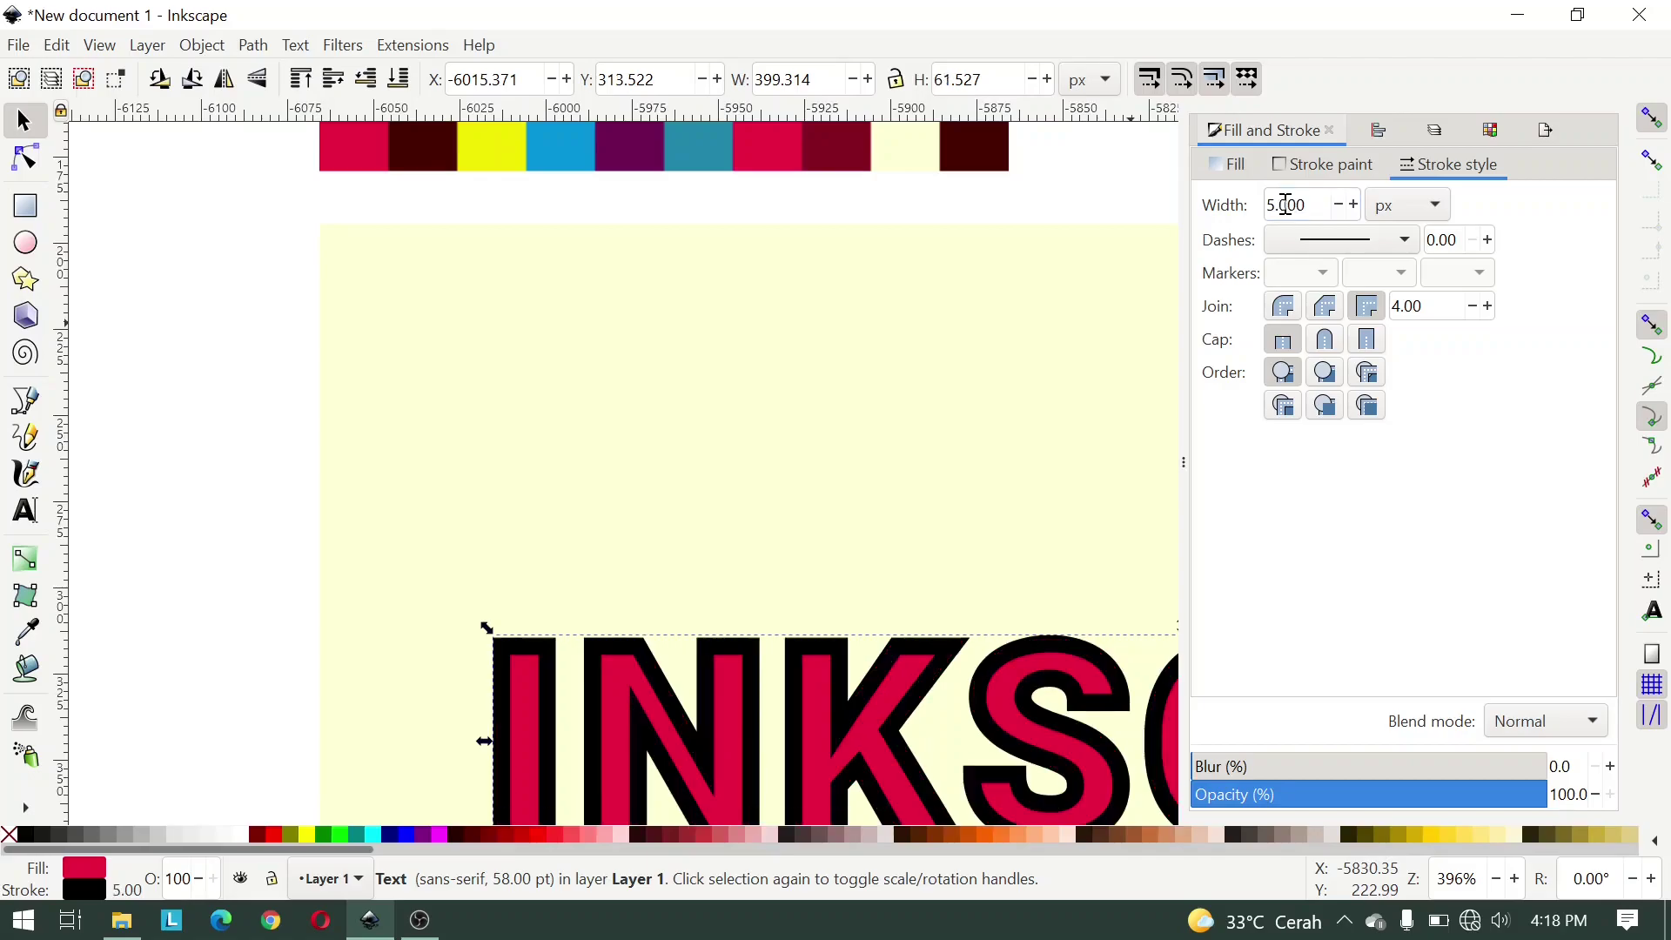
{"action": "left_click", "coordinate": [1323, 374]}
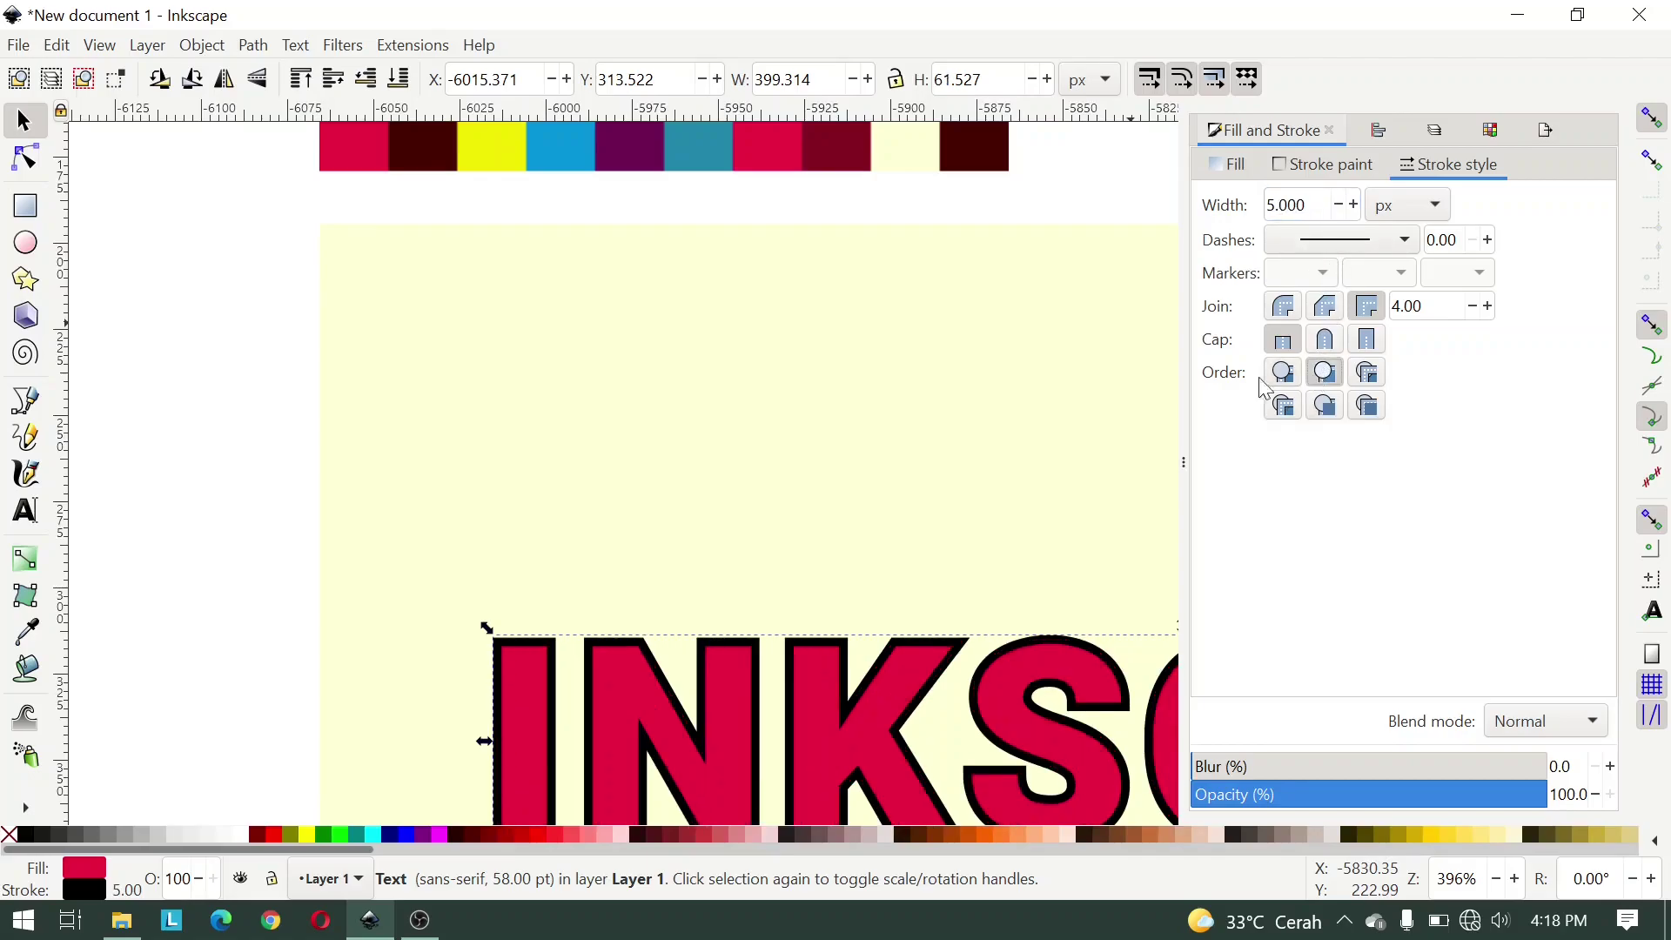
Step: Colour the INKSCAPE text's stroke with the dark maroon of the palette image's second swatch, keeping the crimson fill
{"action": "left_click", "coordinate": [28, 642]}
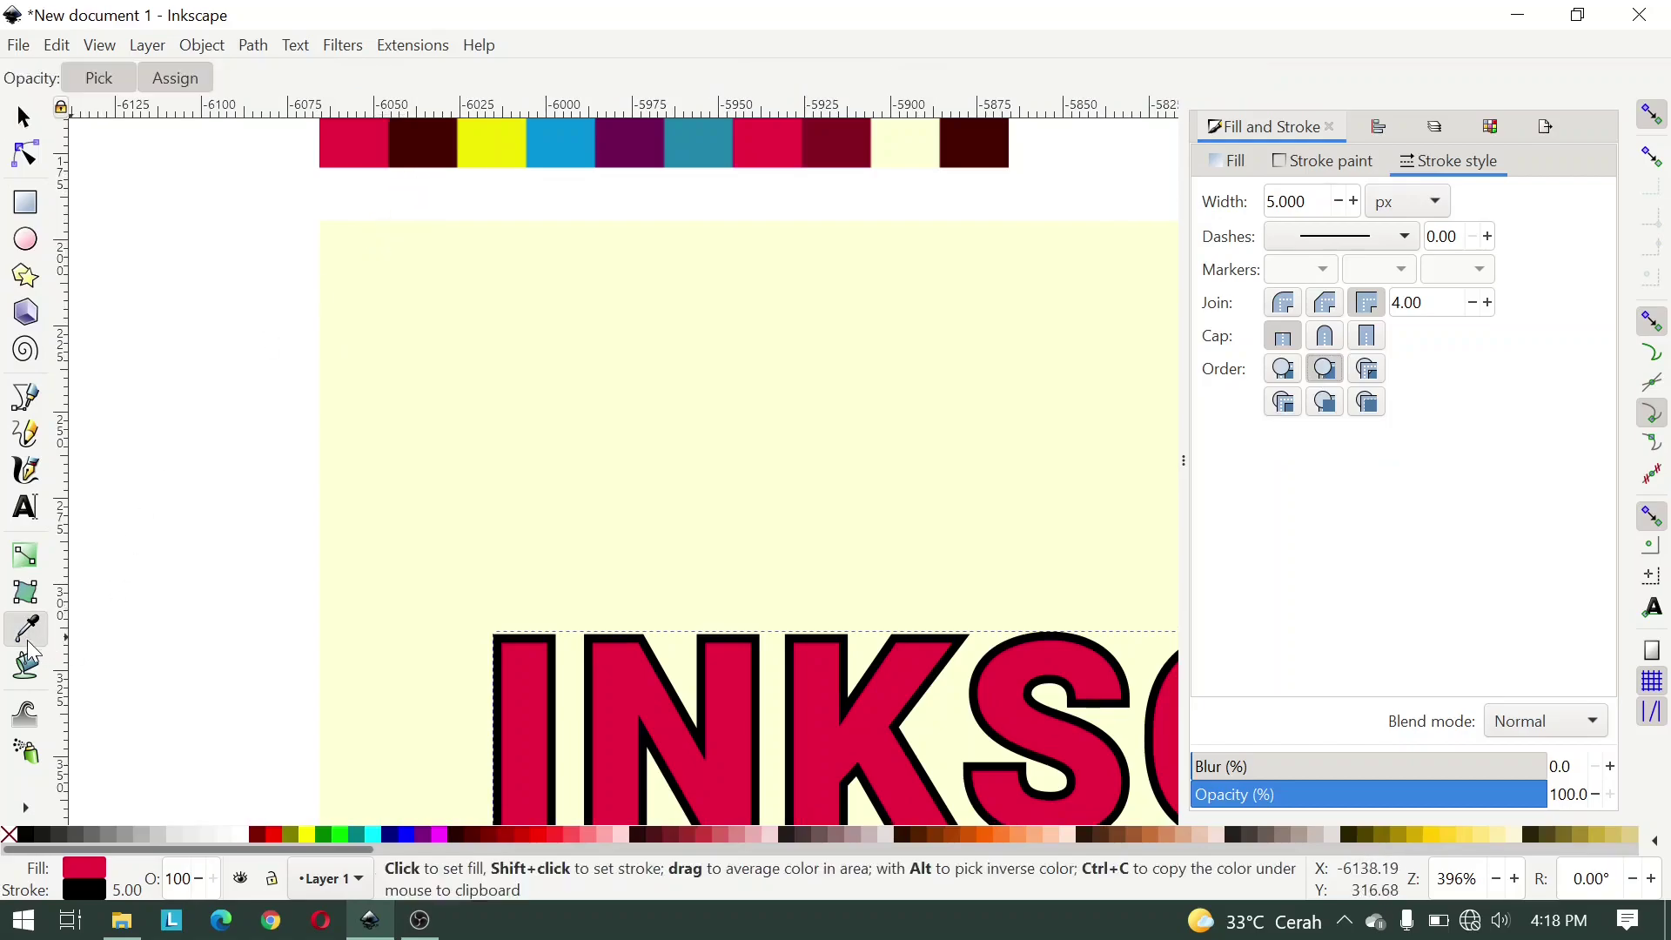
{"action": "left_click", "coordinate": [432, 143]}
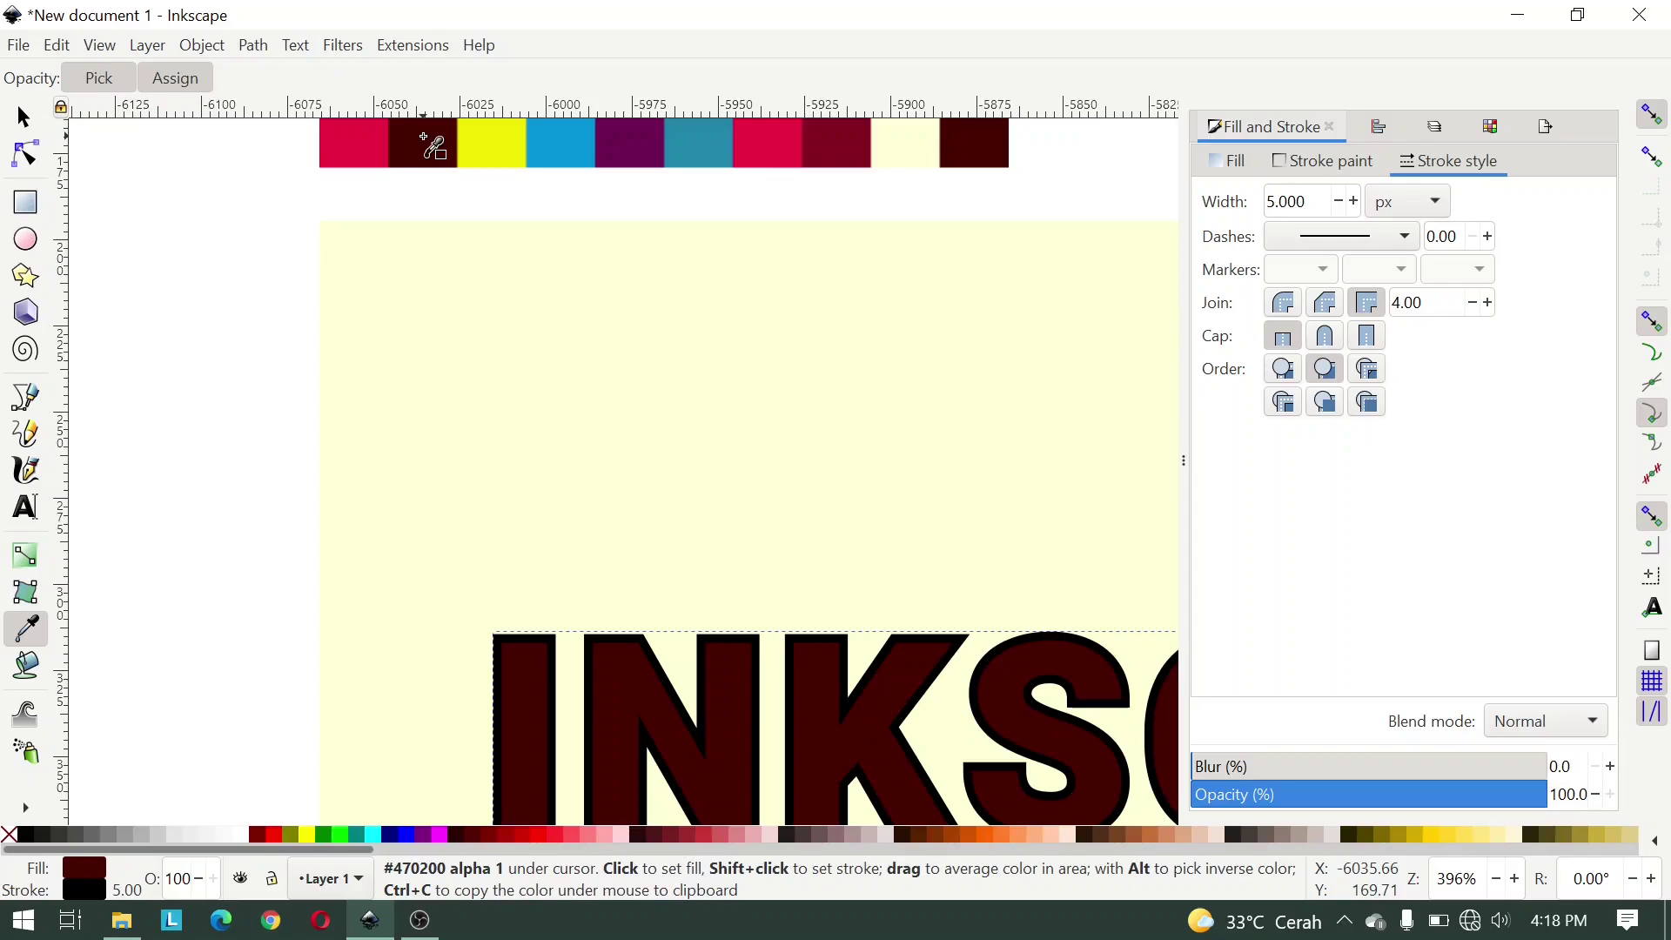
{"action": "key", "text": "ctrl+z"}
{"action": "left_click", "coordinate": [437, 148], "text": "shift"}
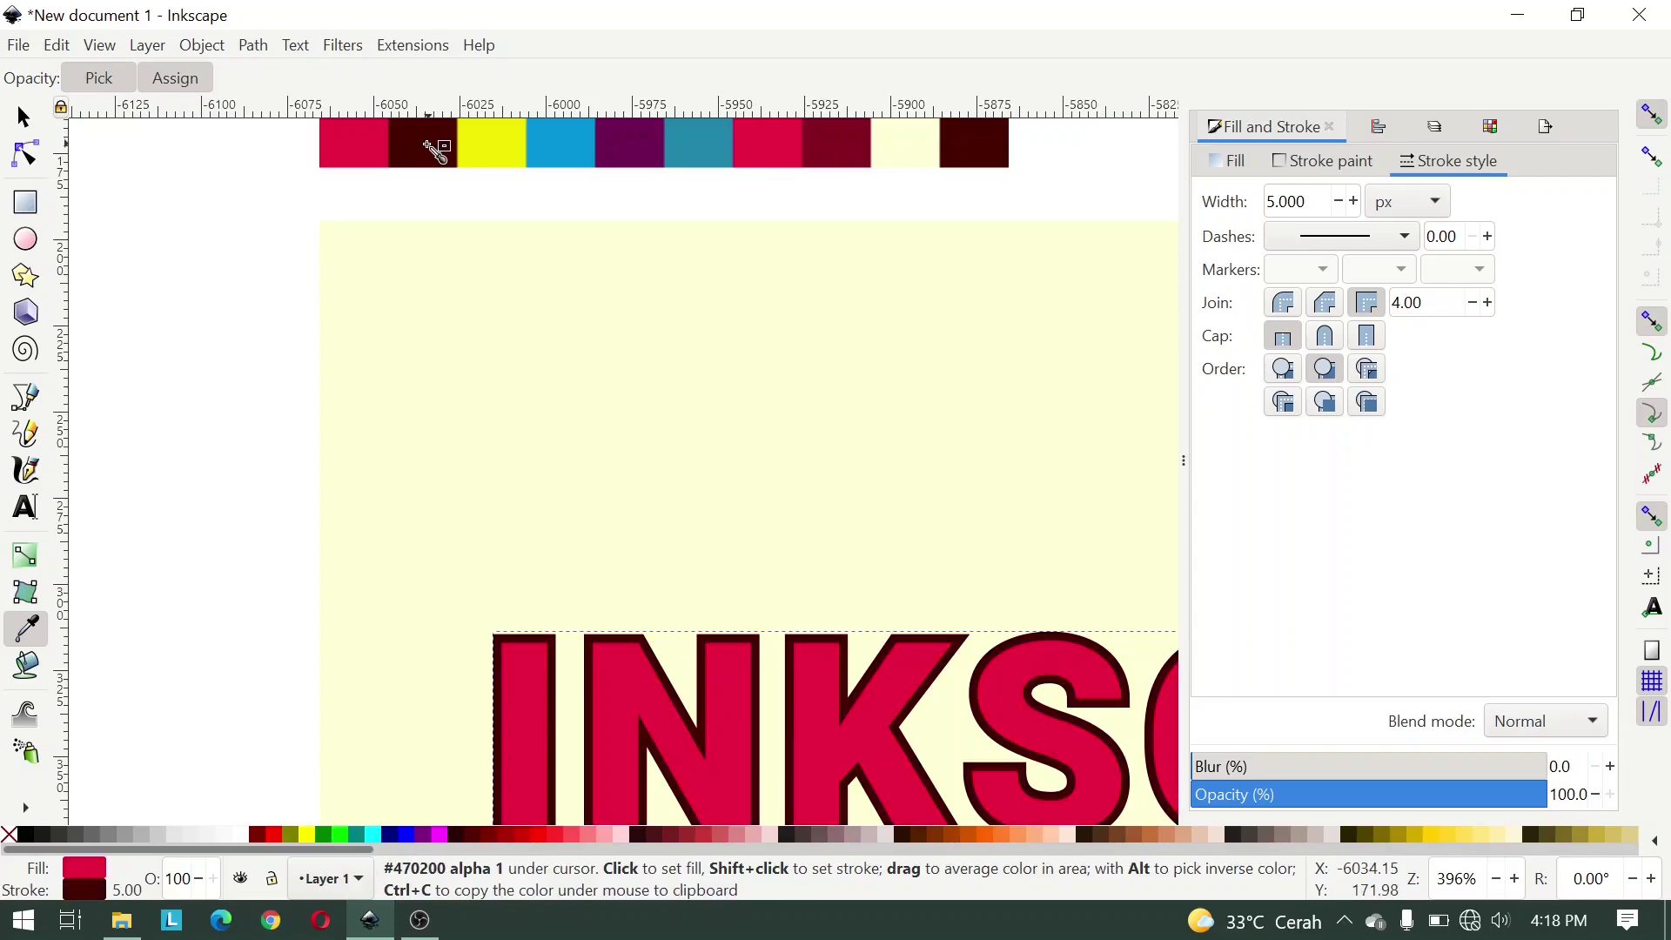
{"action": "left_click", "coordinate": [22, 120]}
{"action": "left_click", "coordinate": [389, 596]}
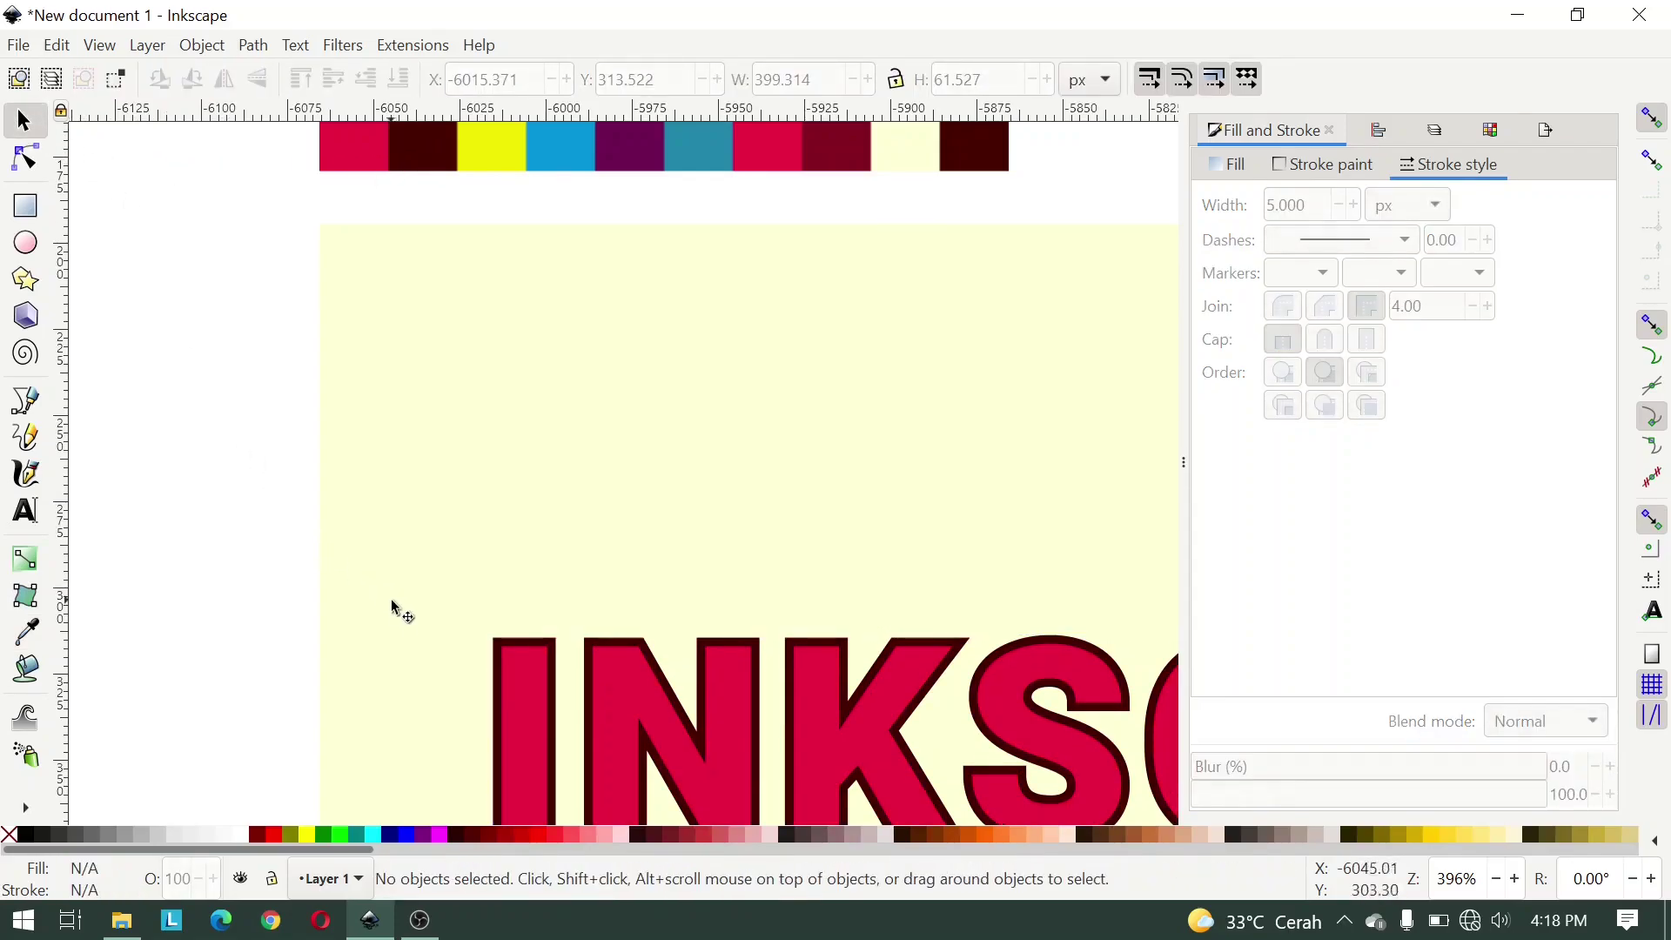
Step: Create a linked path clone of the INKSCAPE text using the Clone Original Path effect
{"action": "scroll", "coordinate": [429, 559], "scroll_direction": "down", "scroll_amount": 2}
{"action": "left_click", "coordinate": [531, 626]}
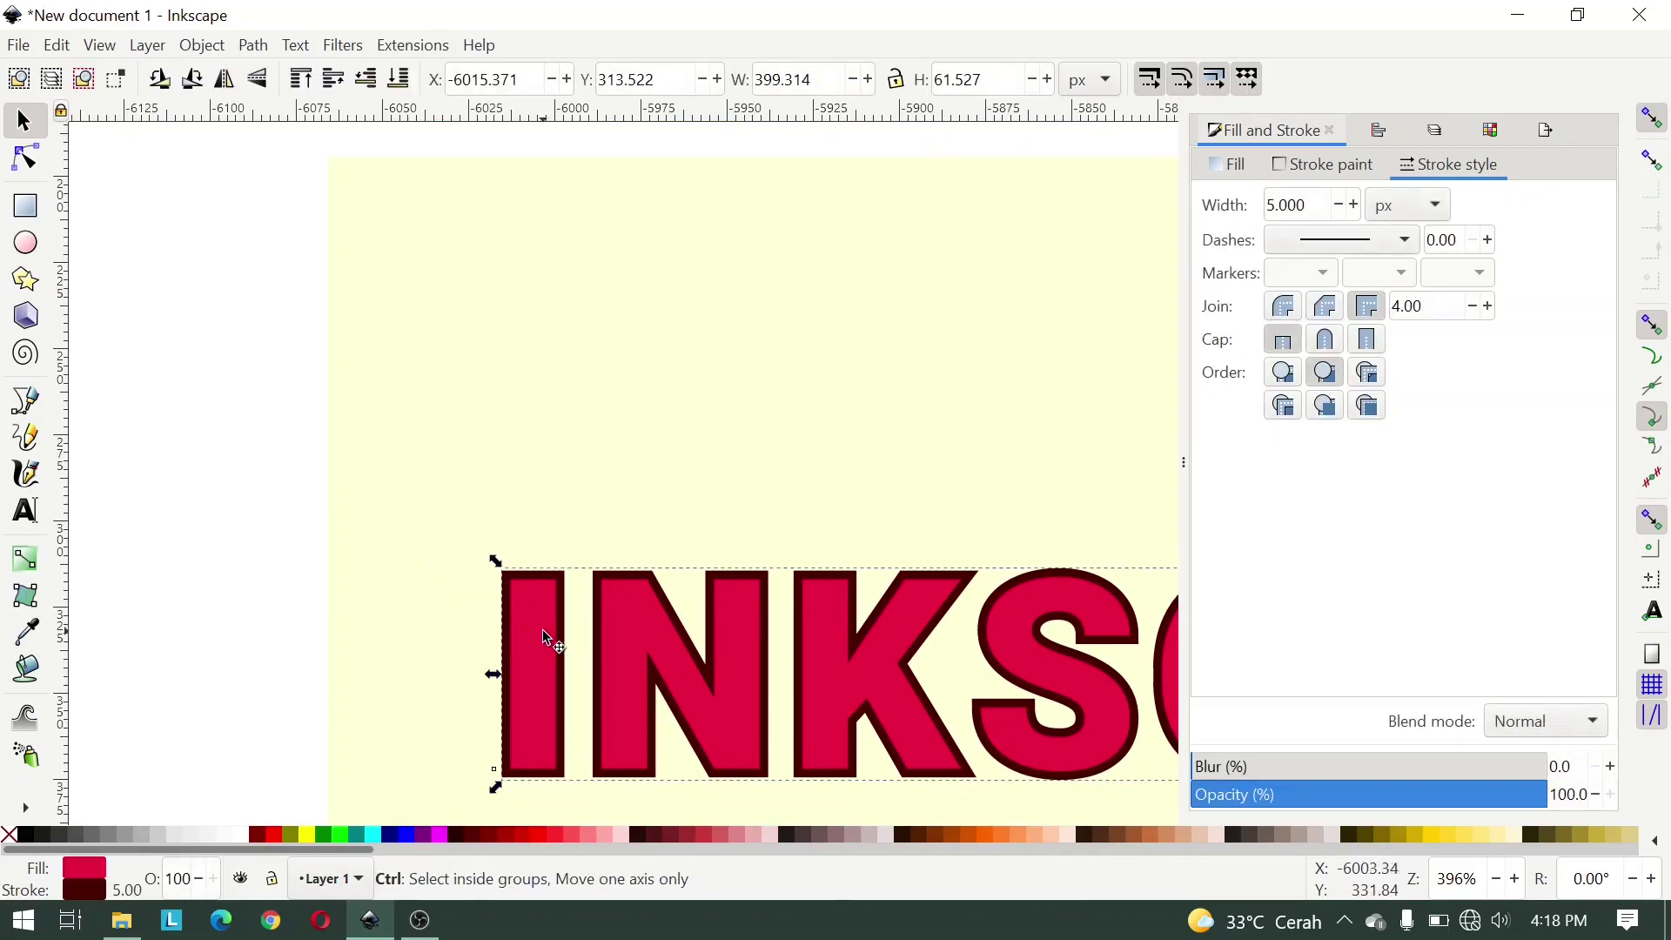
{"action": "scroll", "coordinate": [546, 638], "scroll_direction": "down", "scroll_amount": 1}
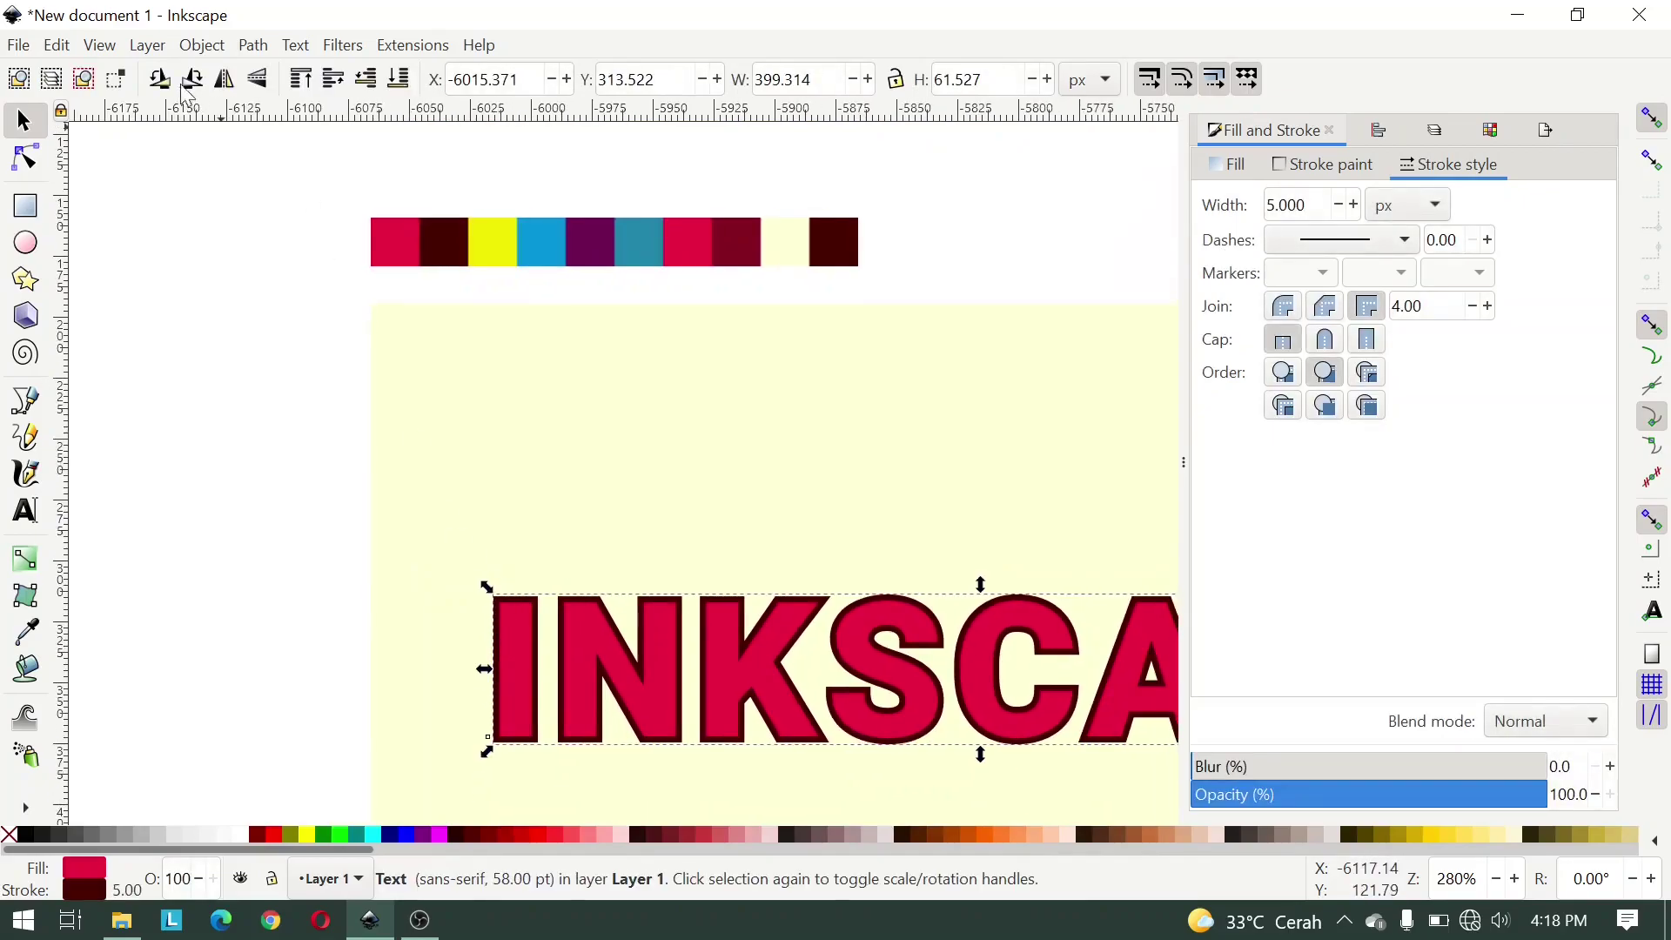
{"action": "left_click", "coordinate": [52, 44]}
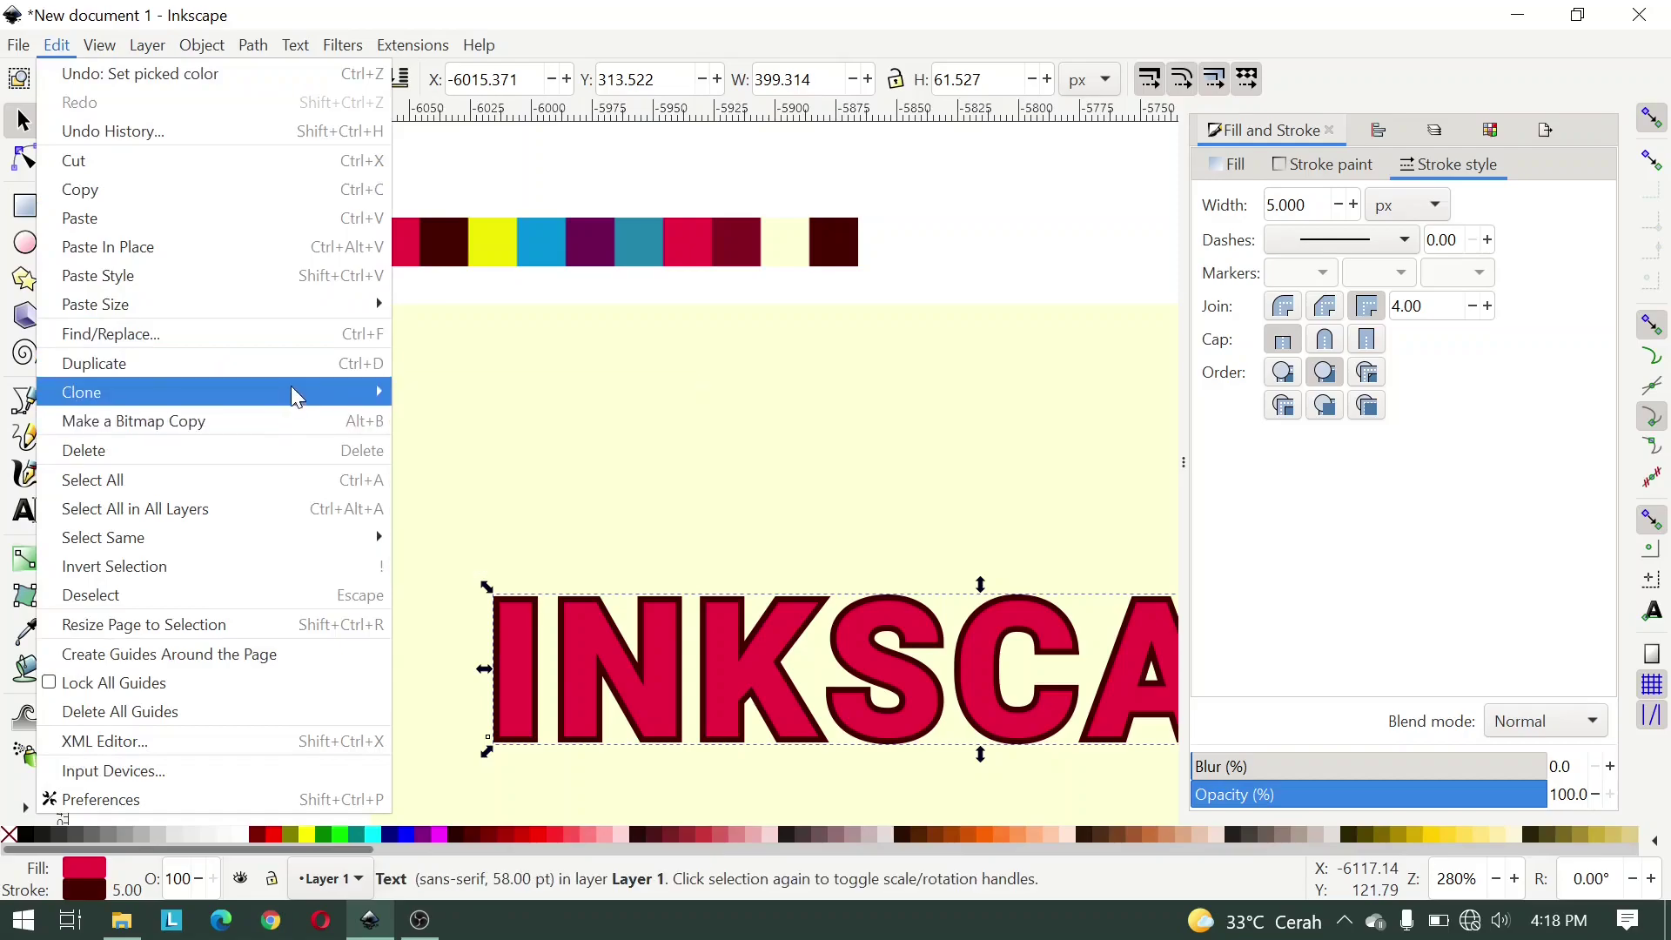
{"action": "mouse_move", "coordinate": [289, 399]}
{"action": "left_click", "coordinate": [588, 564]}
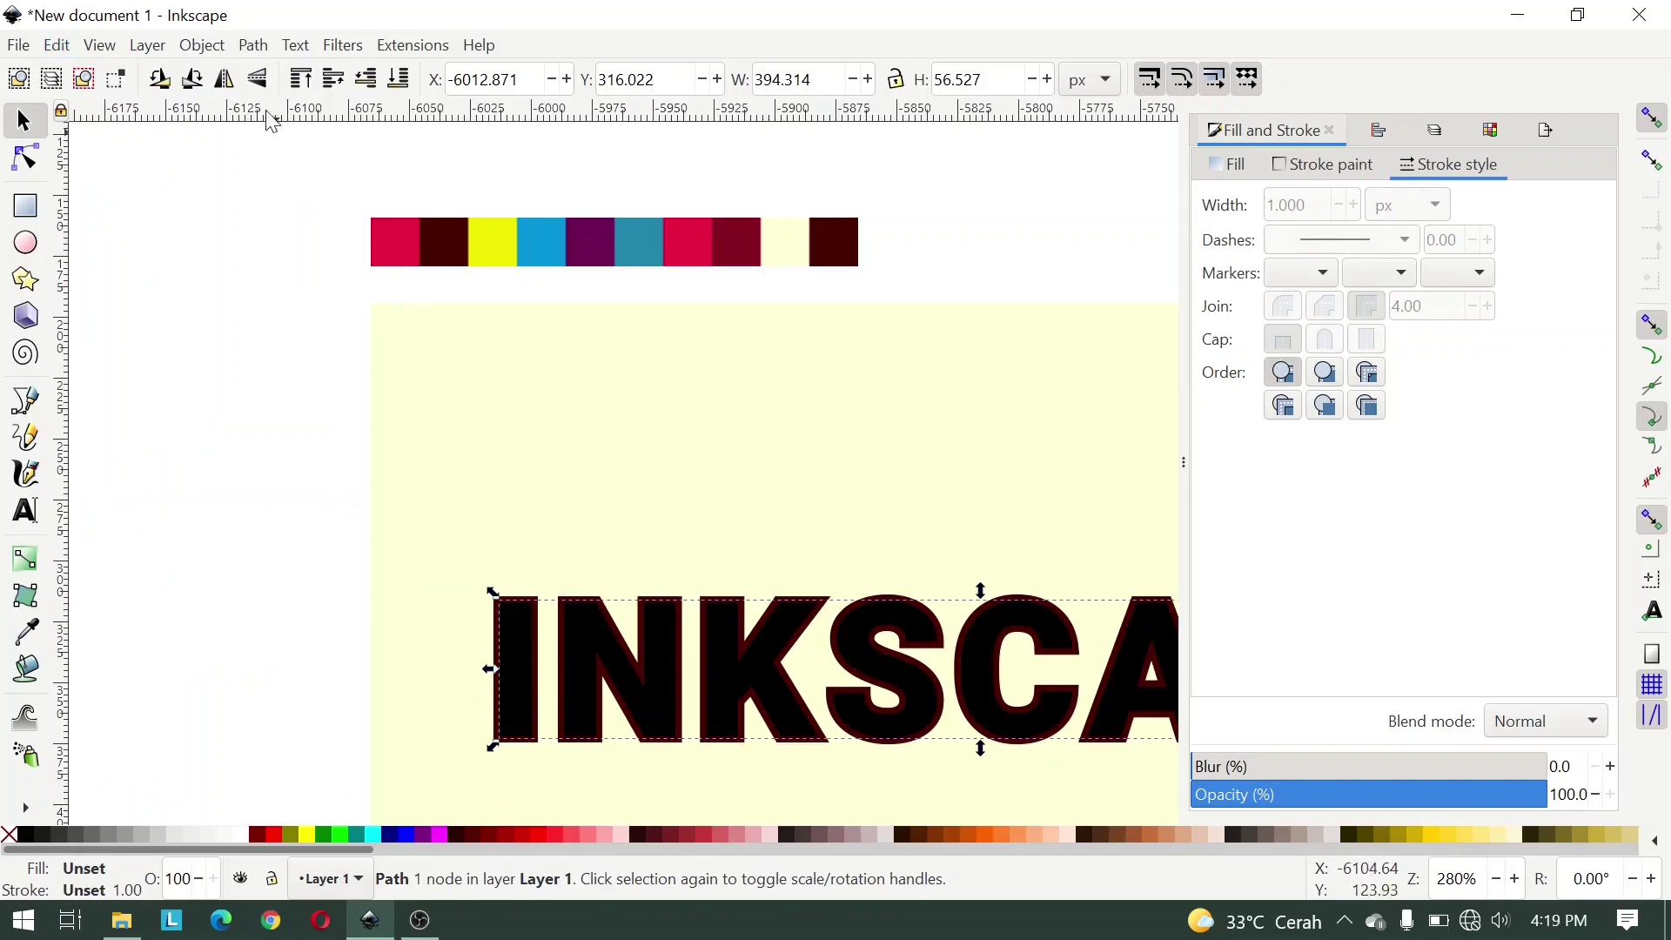
Step: Allow transforms in the clone's path effect and move the clone about 20 px left and 18 px down from the text
{"action": "scroll", "coordinate": [412, 469], "scroll_direction": "down", "scroll_amount": 2}
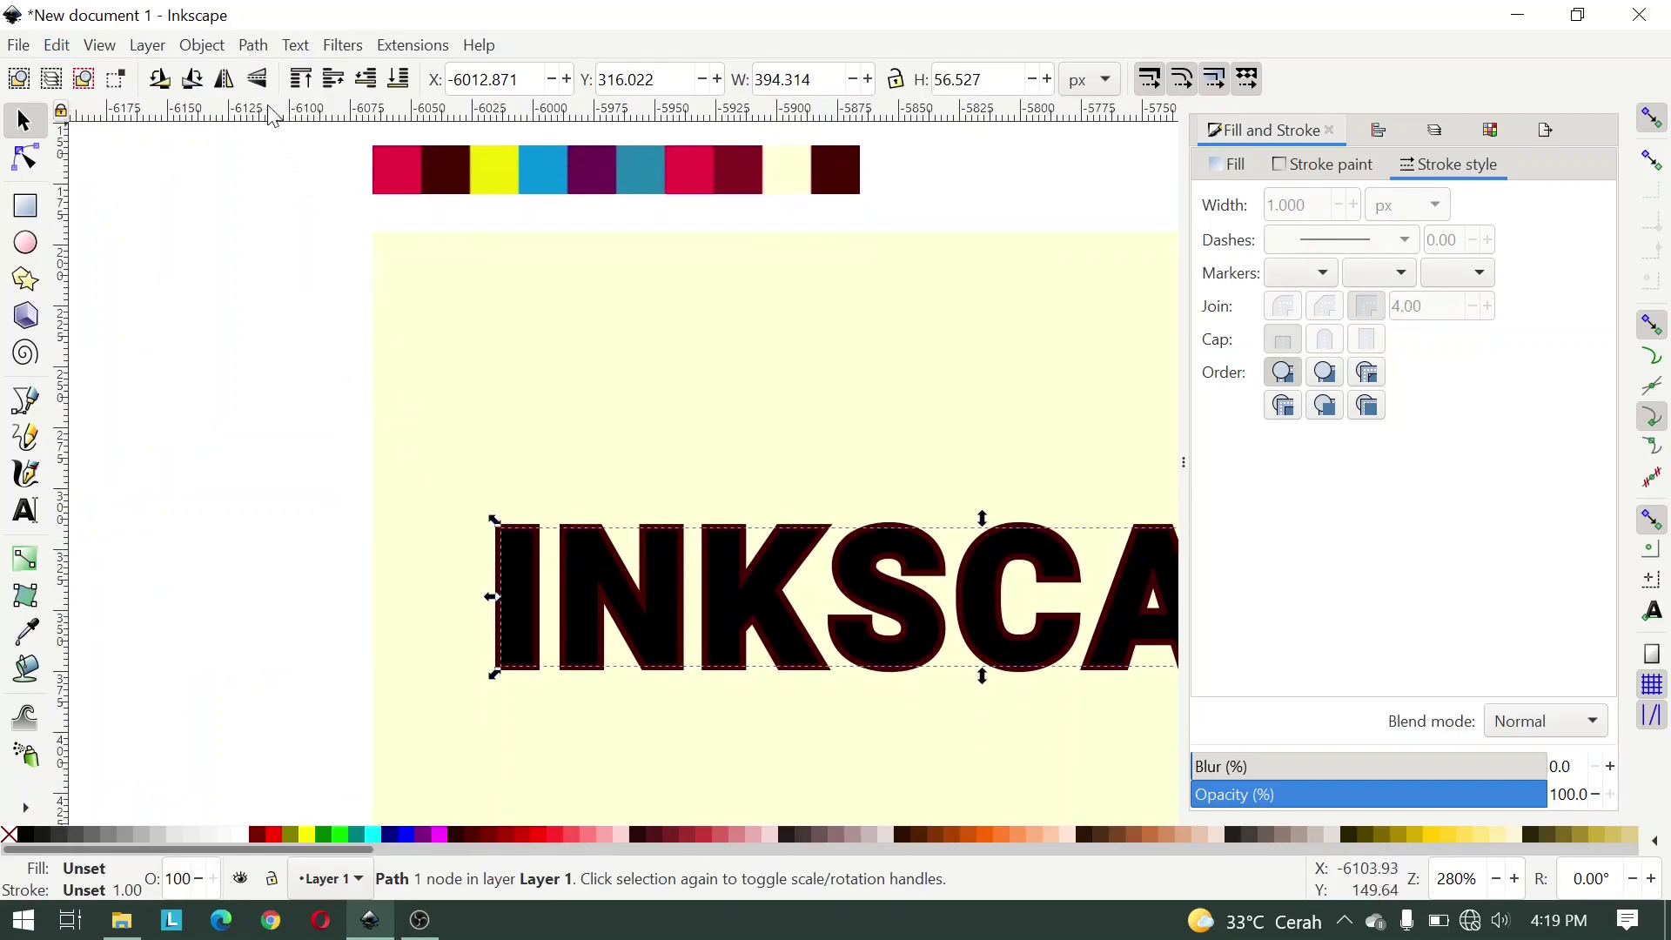
{"action": "left_click", "coordinate": [252, 50]}
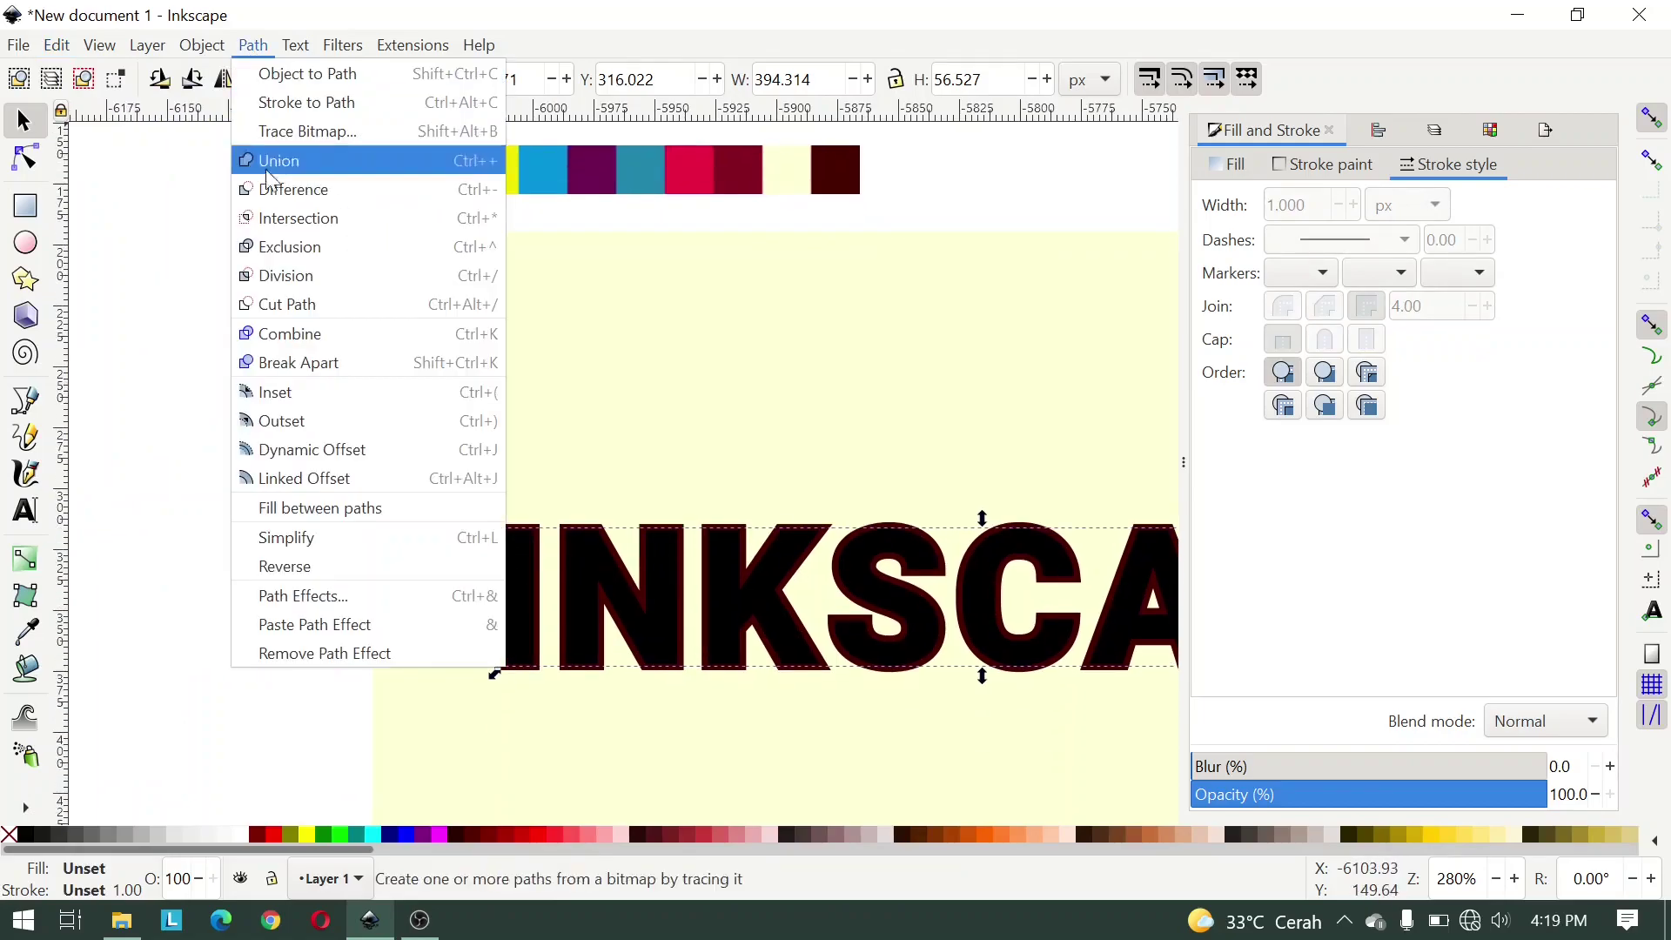
{"action": "left_click", "coordinate": [369, 600]}
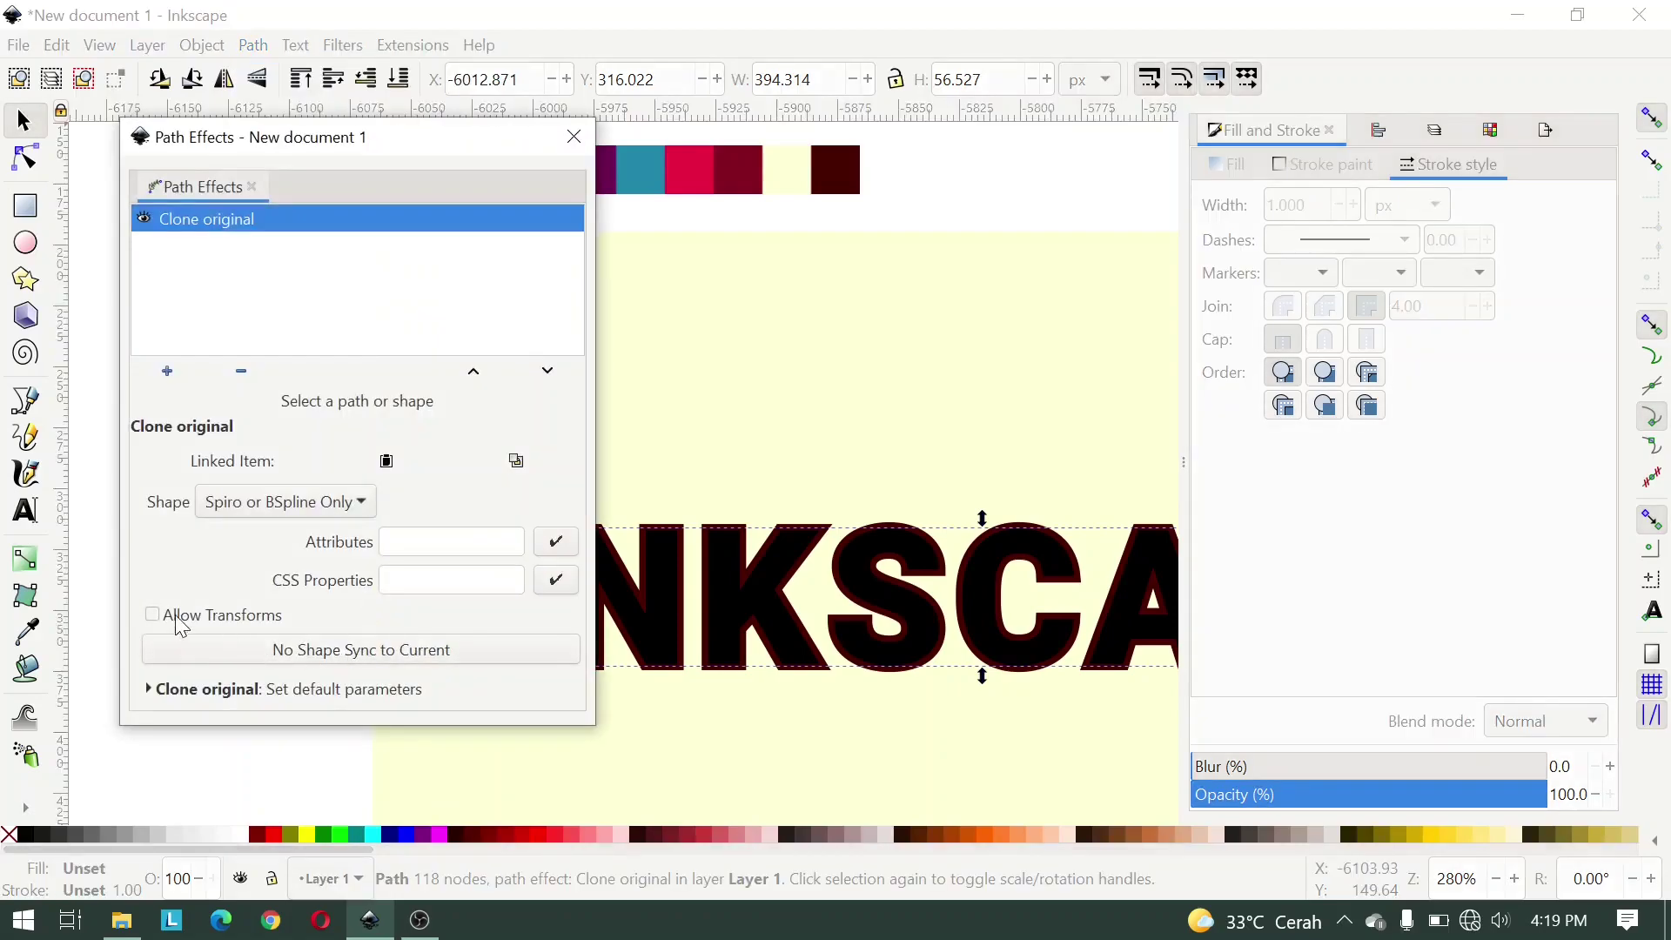
{"action": "left_click", "coordinate": [153, 617]}
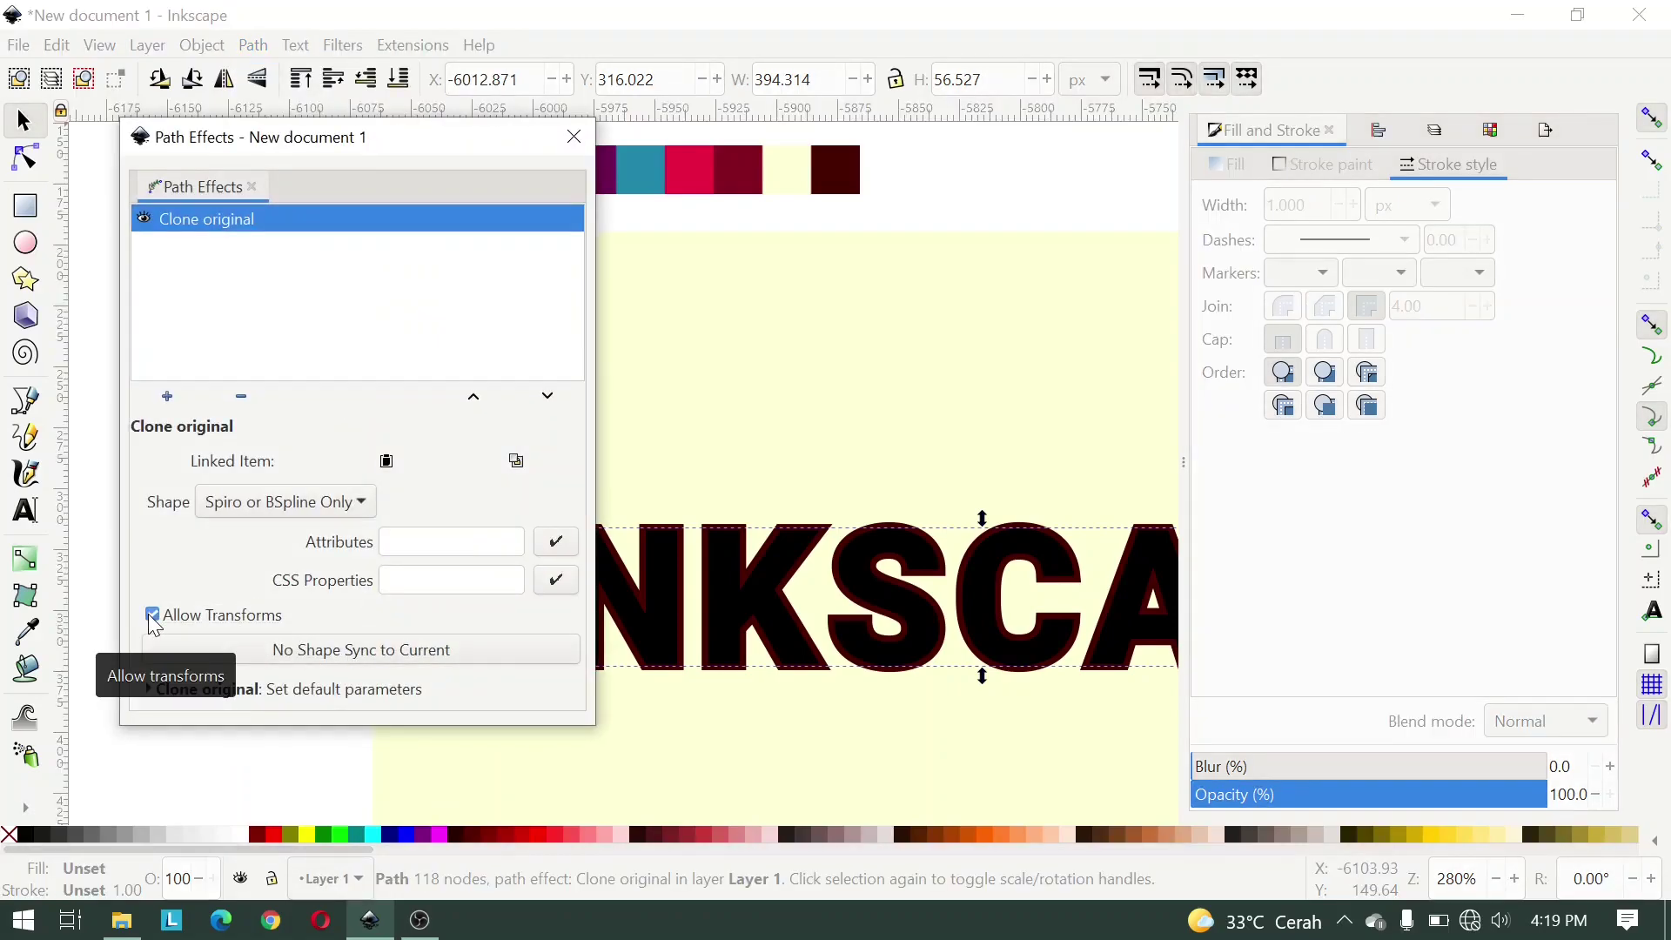
{"action": "left_click", "coordinate": [574, 137]}
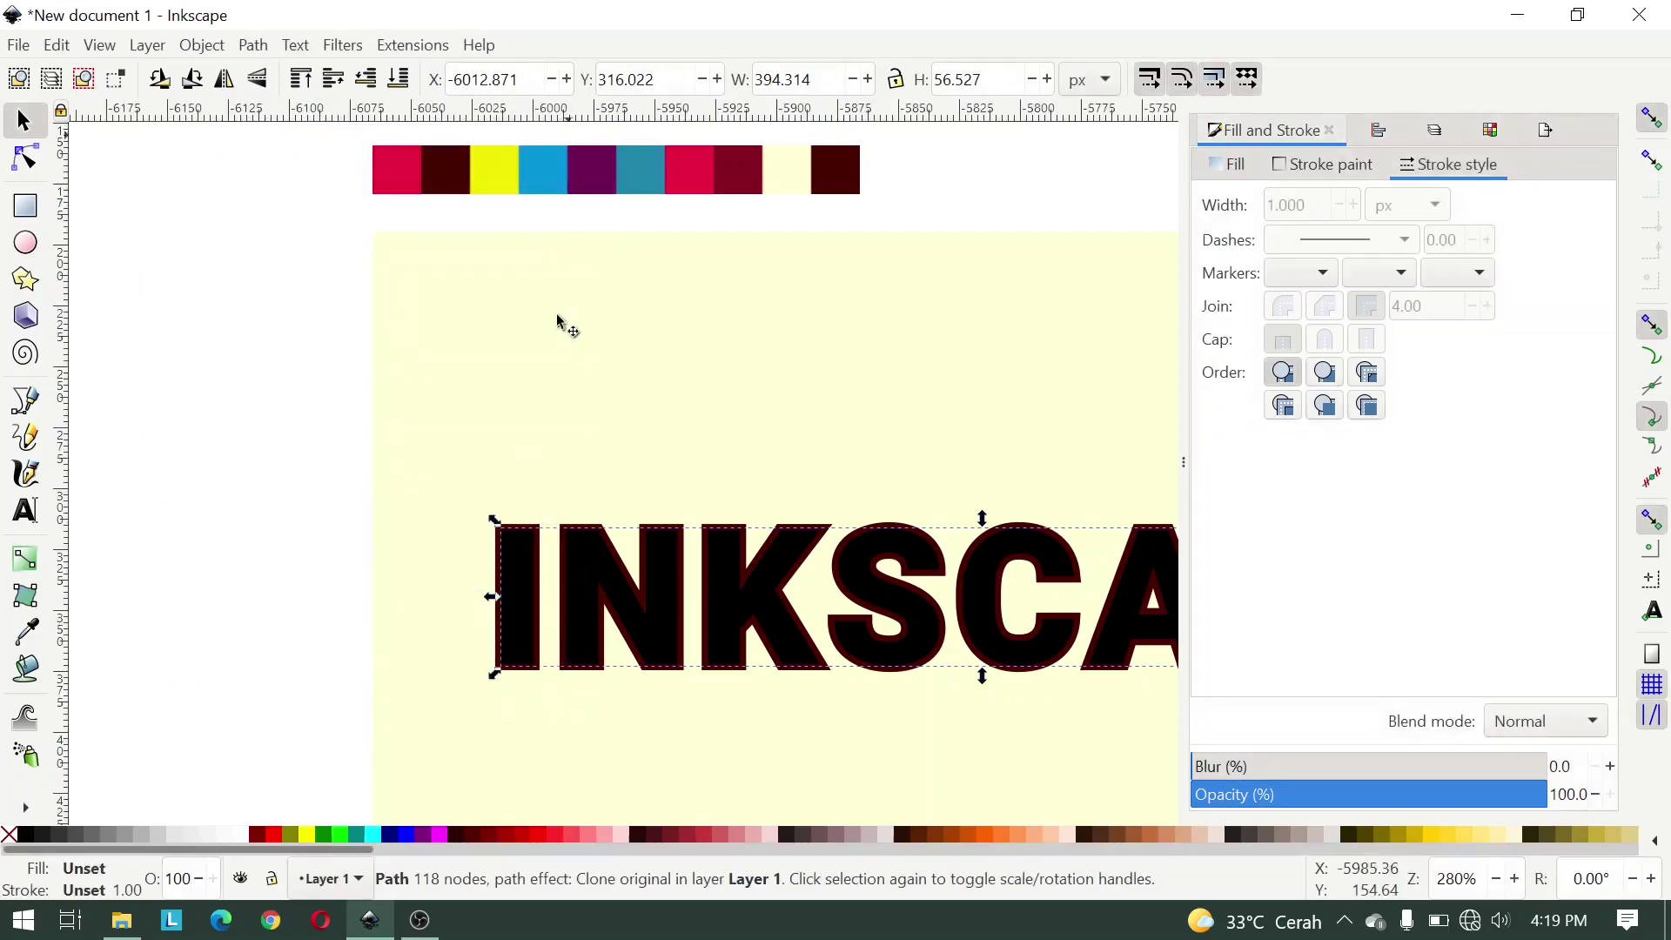
{"action": "mouse_move", "coordinate": [517, 577]}
{"action": "left_mouse_down"}
{"action": "mouse_move", "coordinate": [513, 600]}
{"action": "mouse_move", "coordinate": [473, 609]}
{"action": "left_mouse_up"}
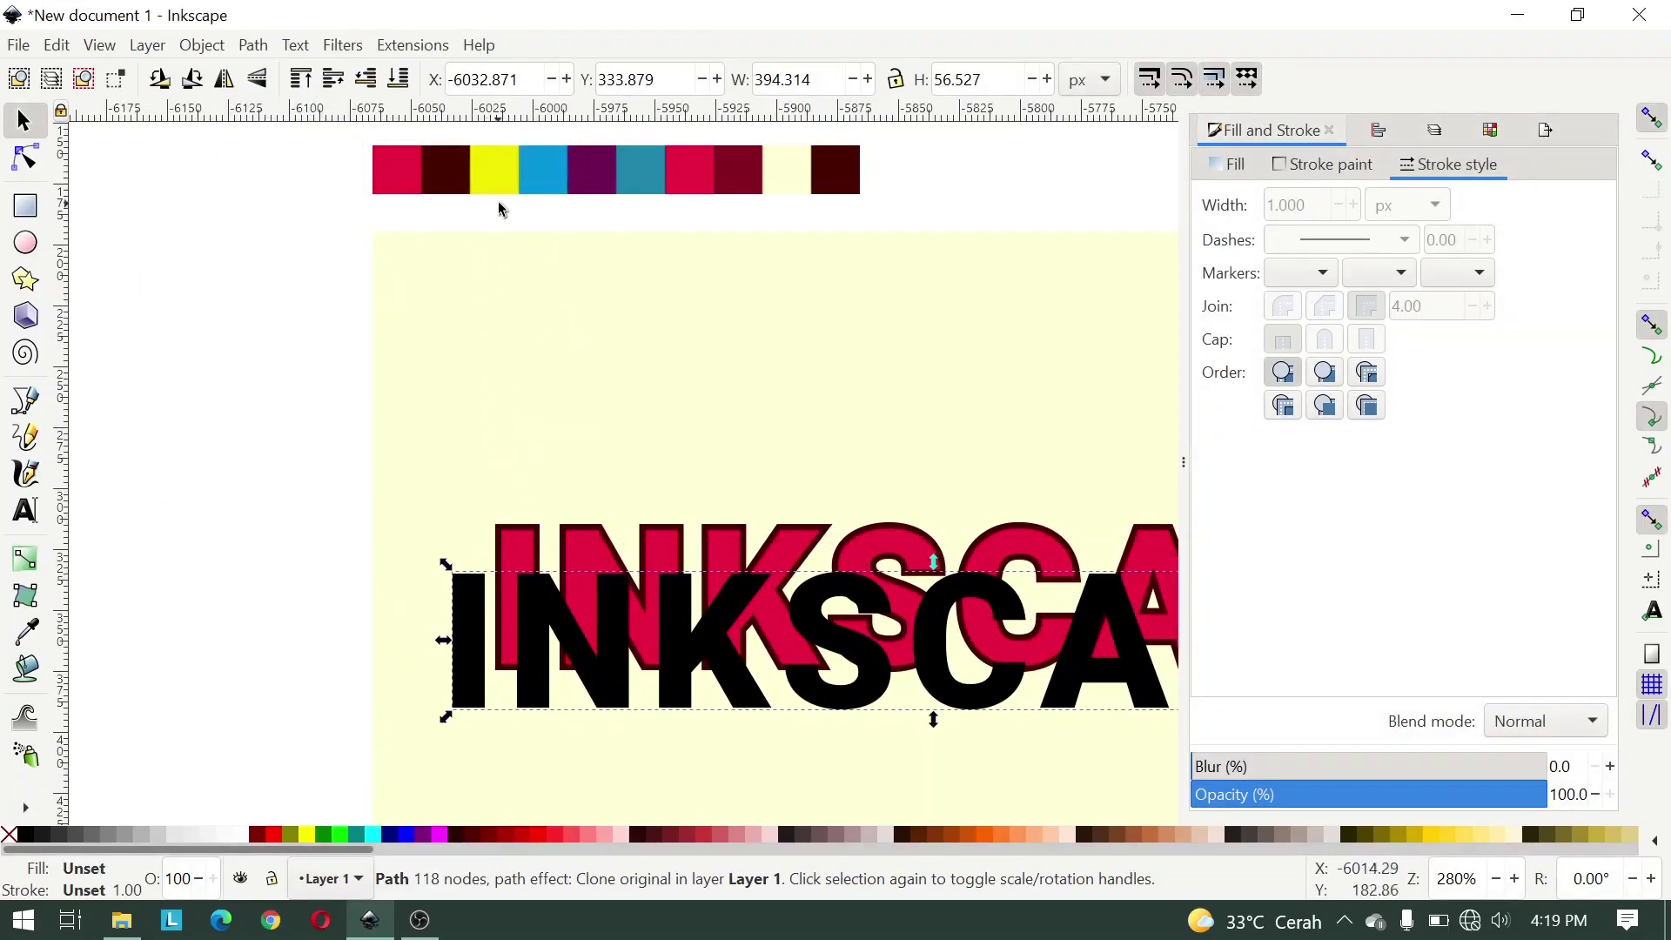
Step: Remove the clone's fill and give it a flat stroke in the yellow of the palette's third swatch
{"action": "left_click", "coordinate": [1325, 164]}
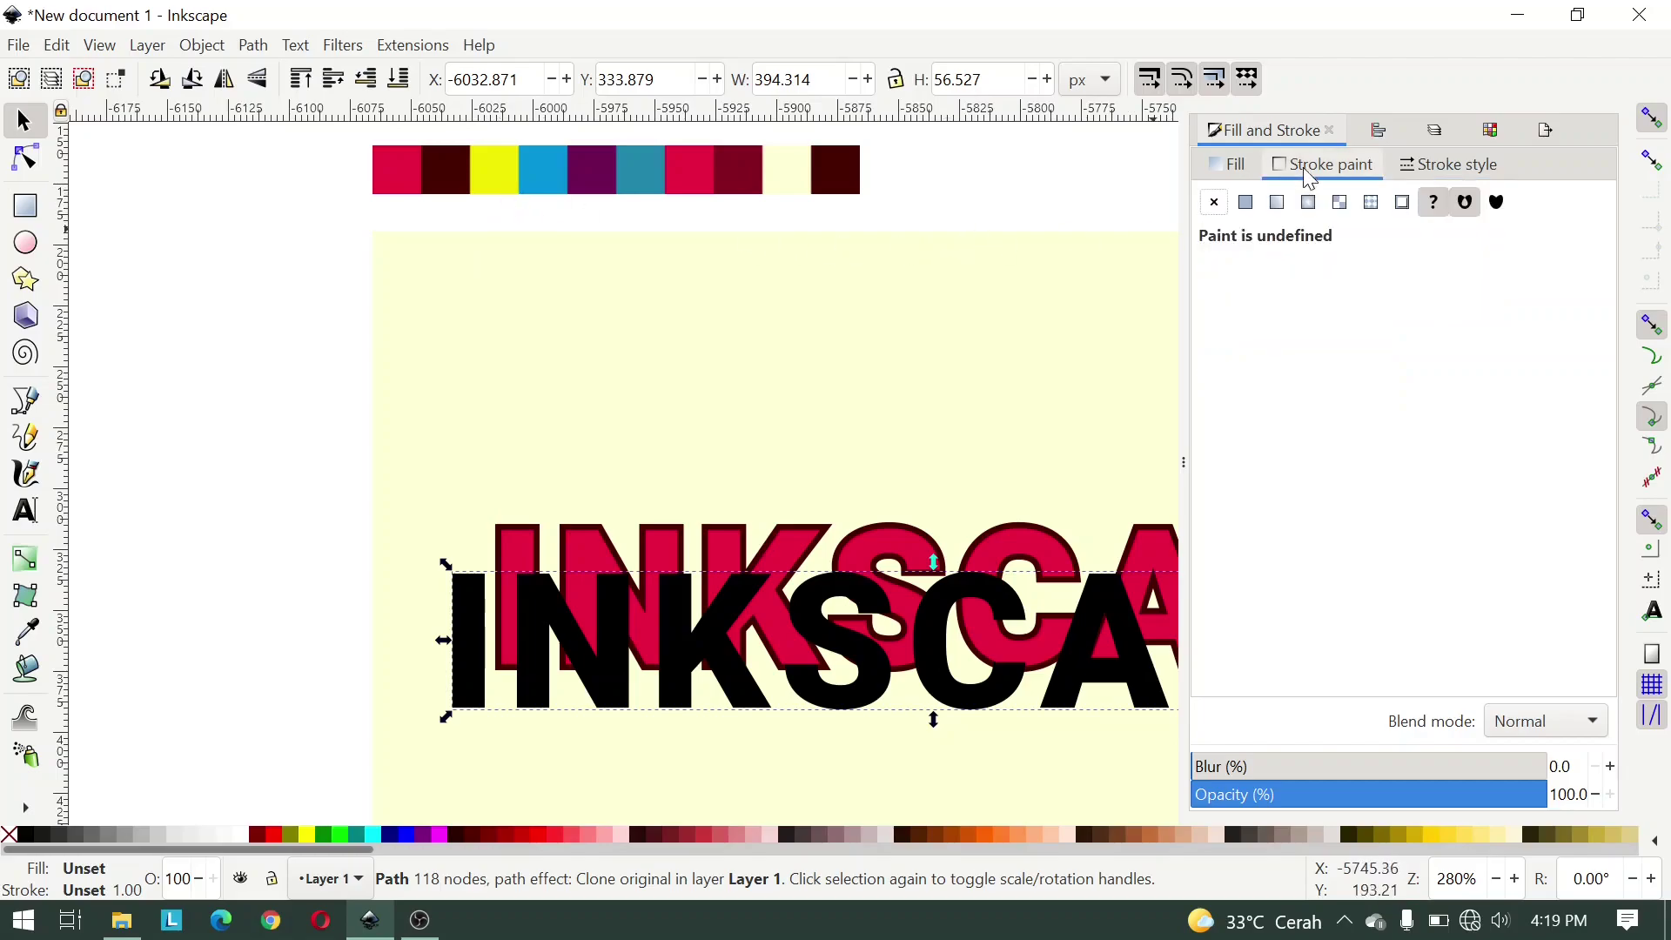
{"action": "left_click", "coordinate": [1246, 203]}
{"action": "left_click", "coordinate": [1227, 167]}
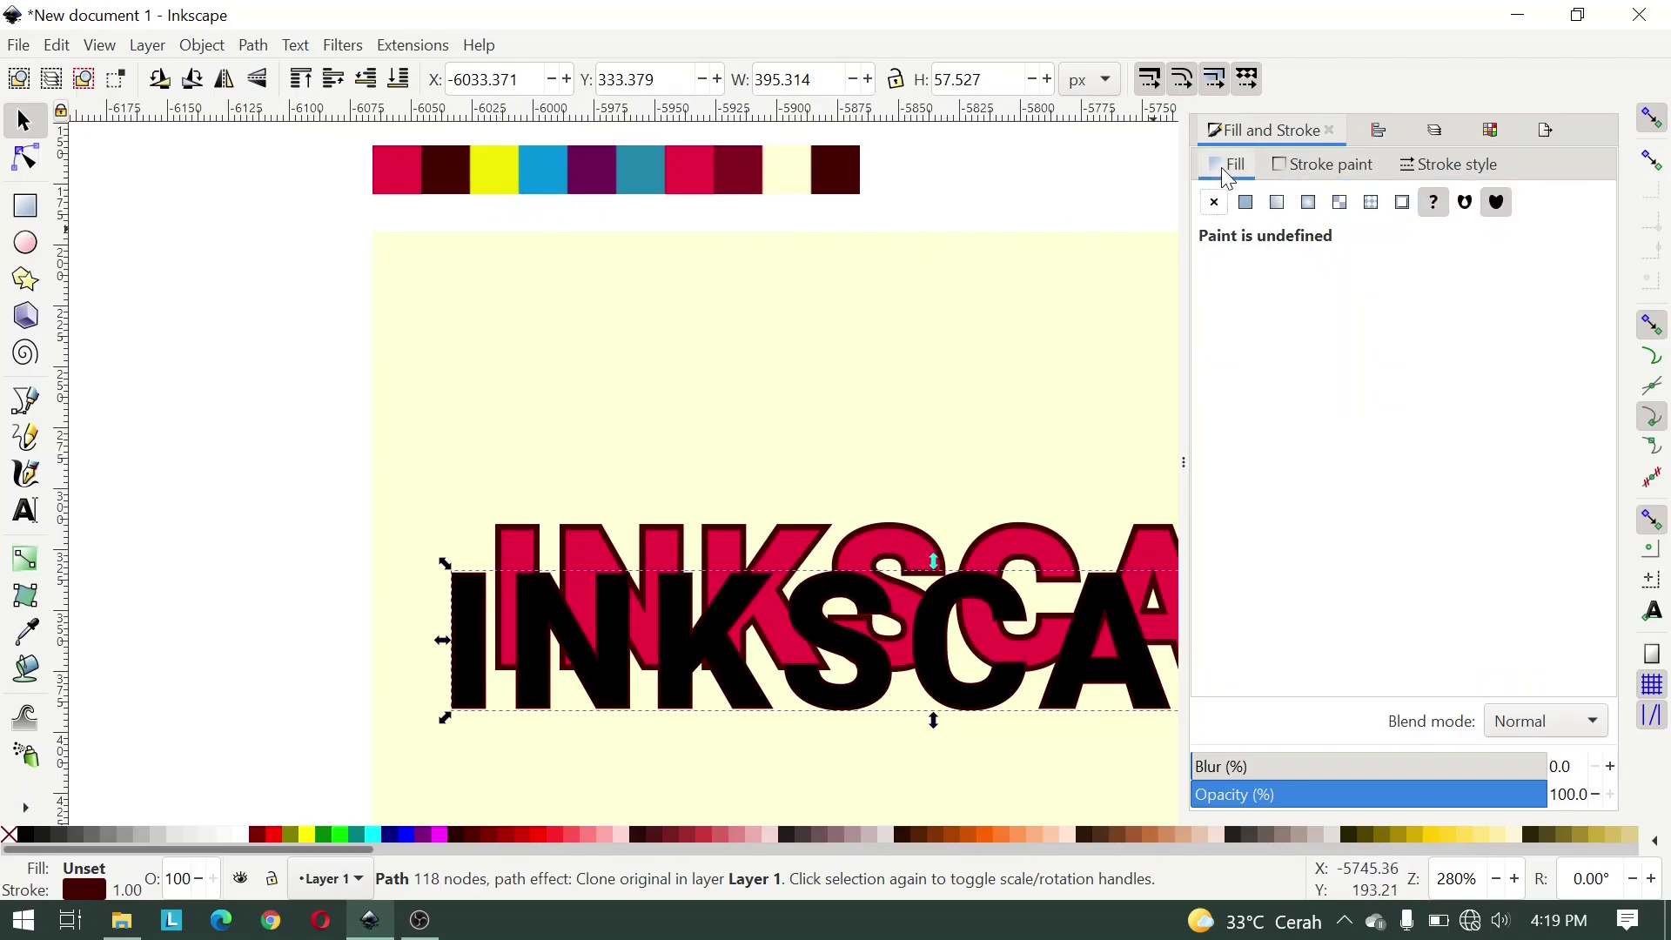
{"action": "left_click", "coordinate": [1214, 203]}
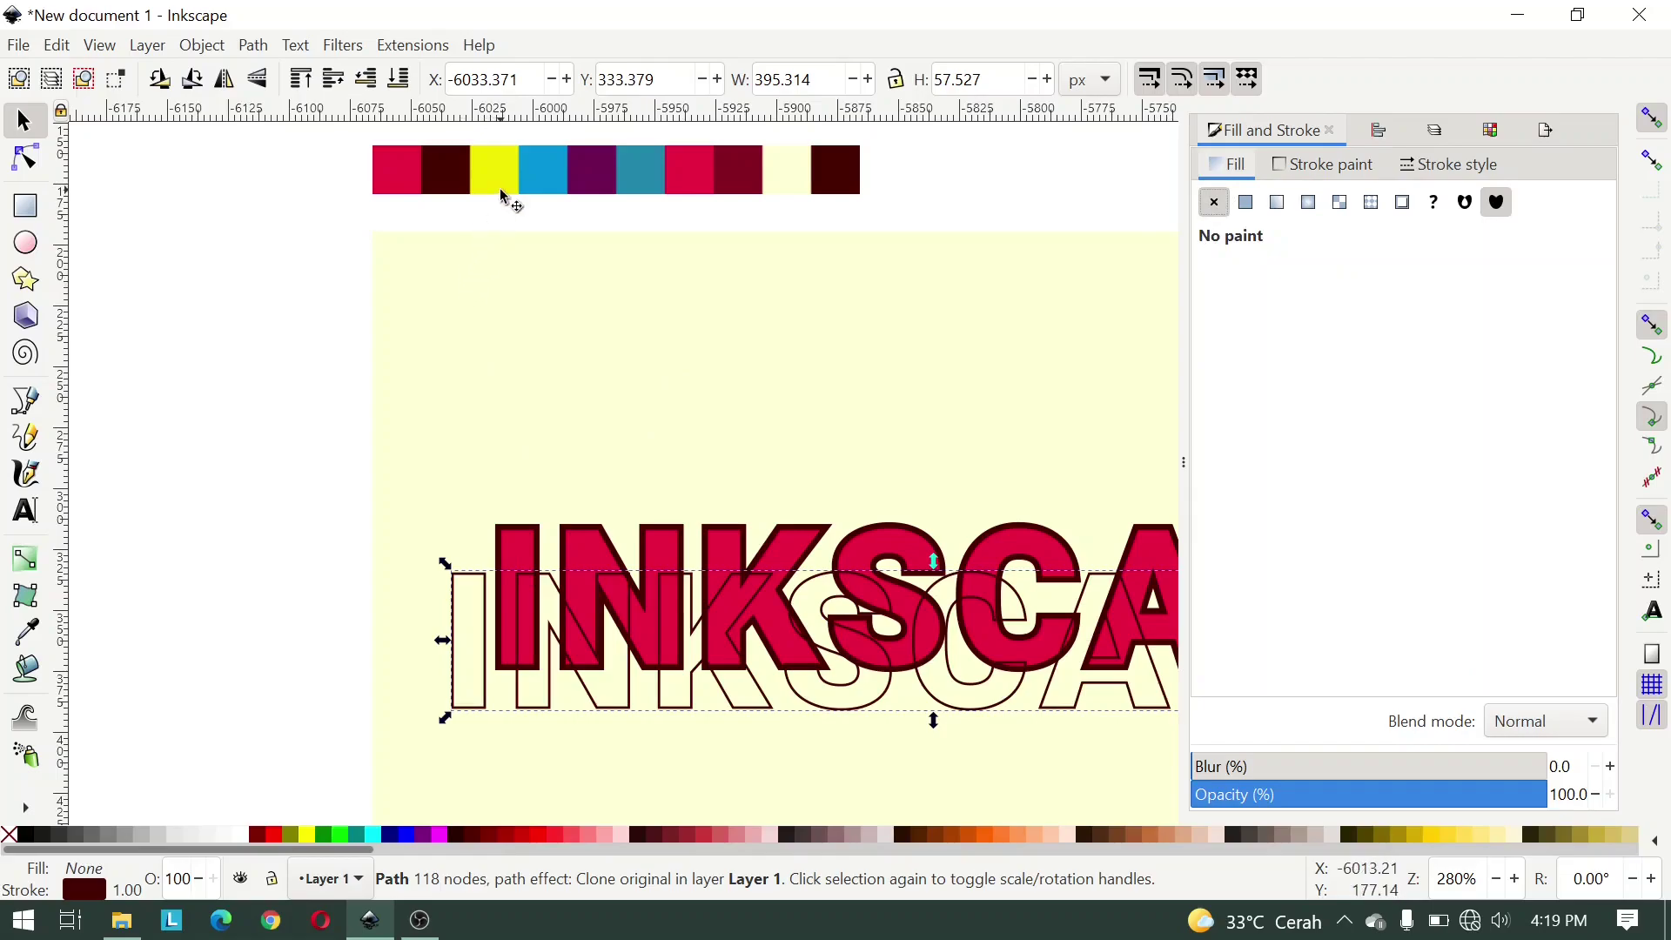
{"action": "key", "text": "d"}
{"action": "left_click", "coordinate": [502, 177]}
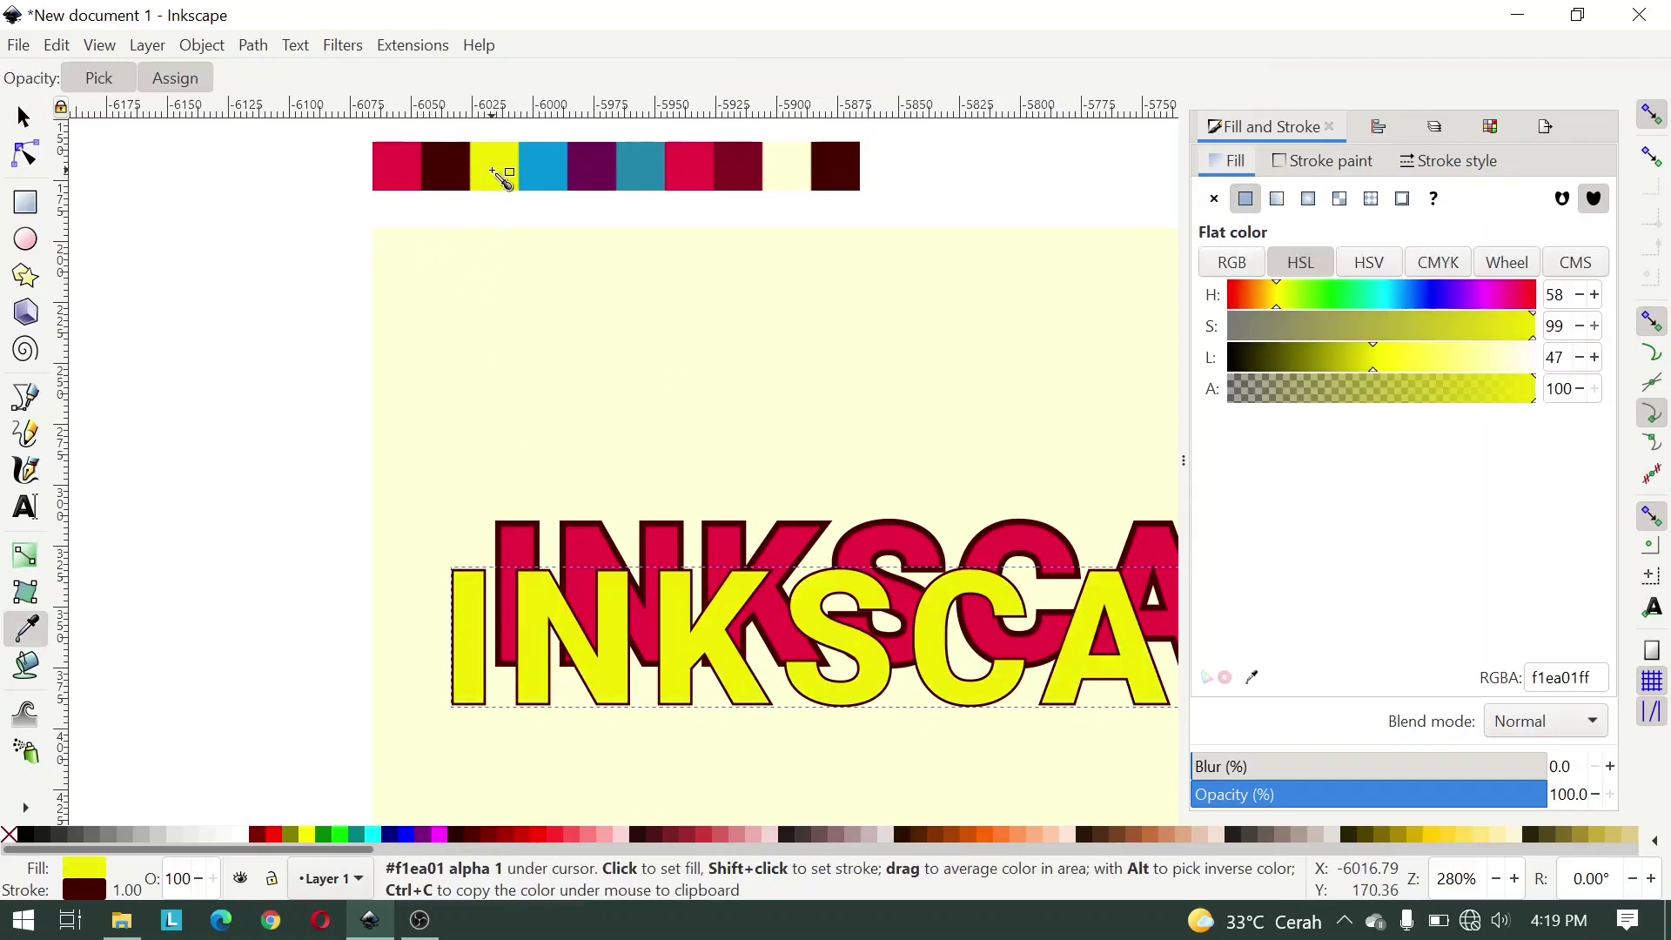
{"action": "key", "text": "ctrl+z"}
{"action": "left_click", "coordinate": [502, 177], "text": "shift"}
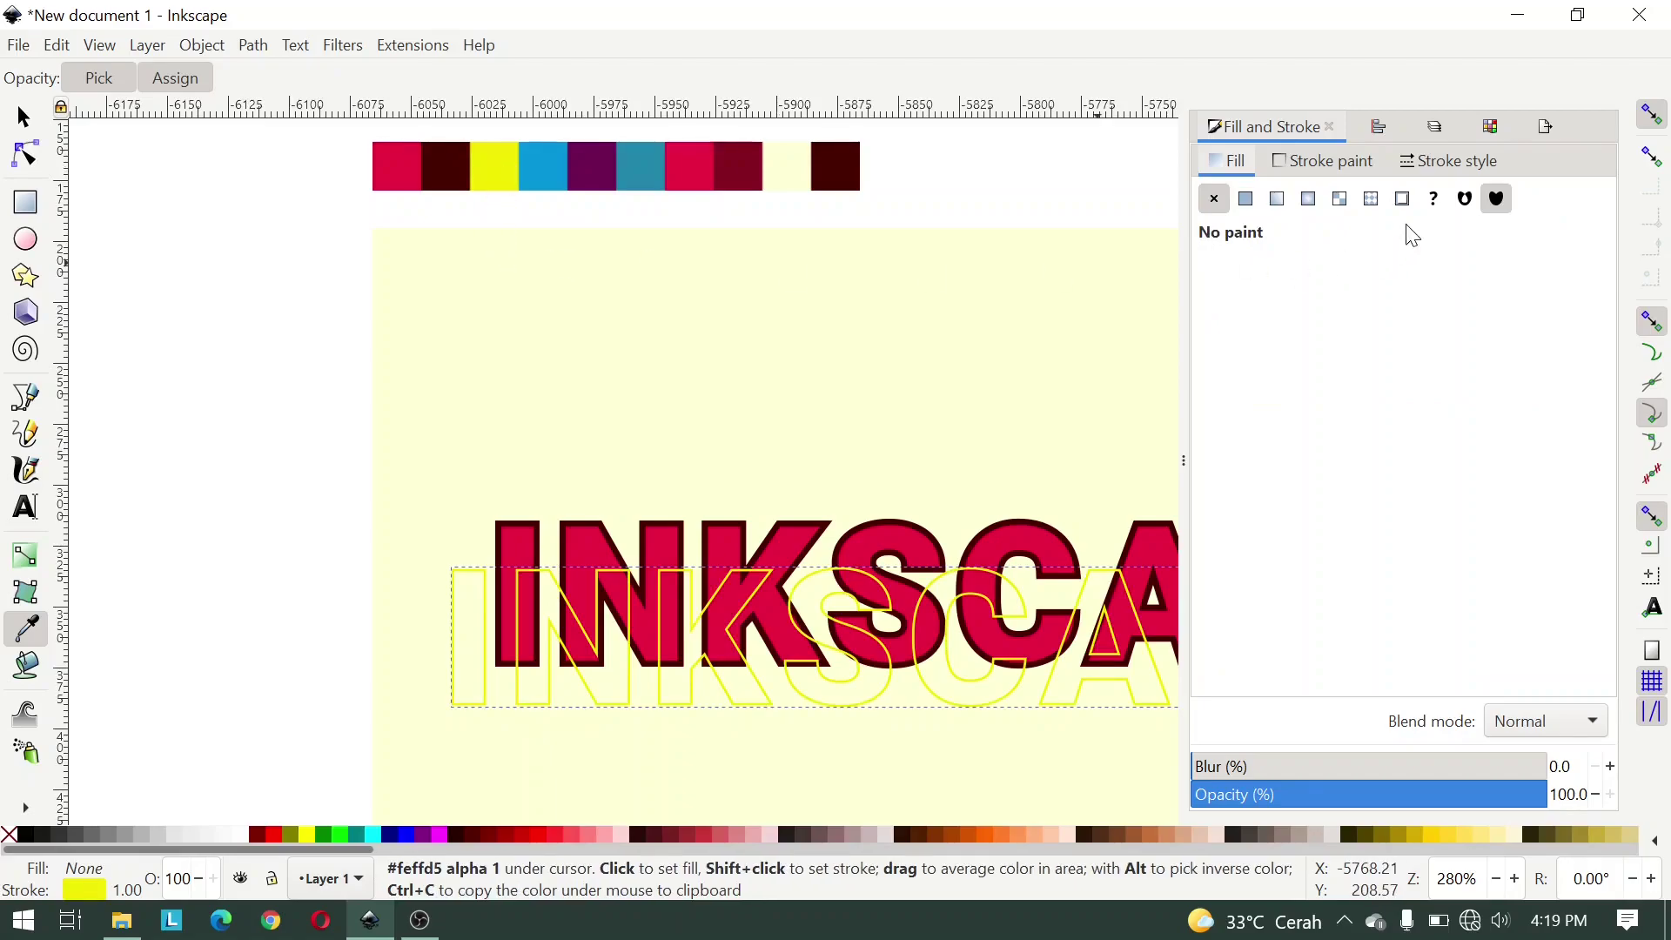
Step: Set the yellow outline clone's stroke width to 4 px
{"action": "left_click", "coordinate": [1451, 162]}
{"action": "left_click", "coordinate": [1290, 198]}
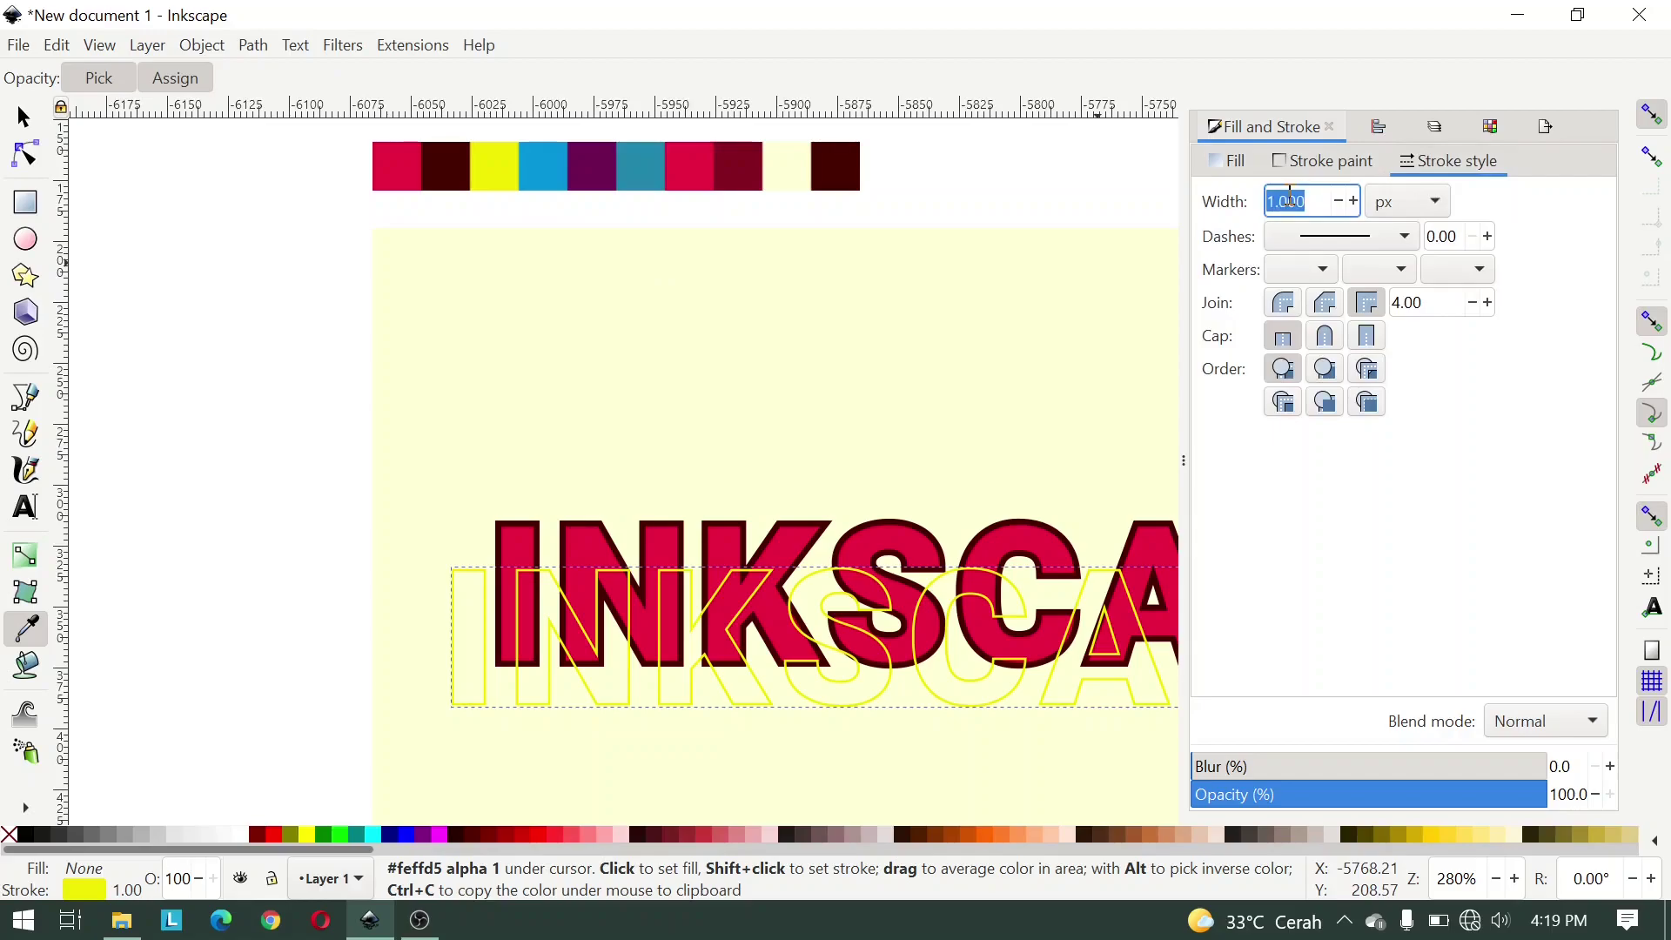
{"action": "key", "text": "Return"}
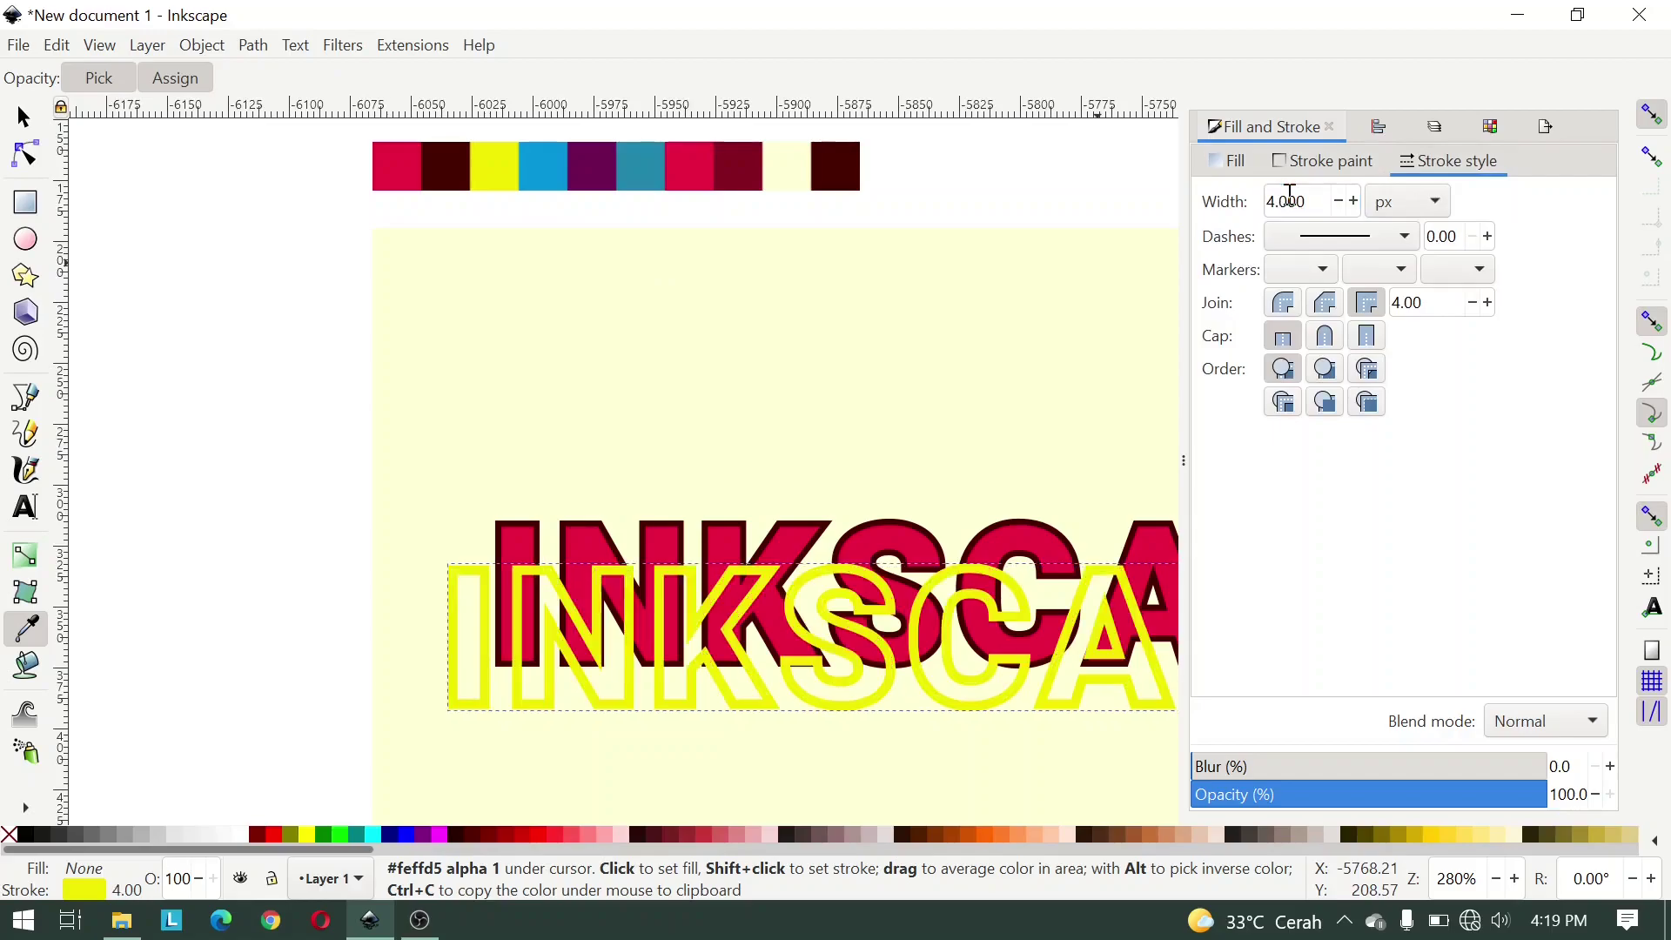
Step: Lower the yellow outline beneath the crimson text and move it about 13 px right and 13 px up, closer to the text
{"action": "left_click", "coordinate": [25, 119]}
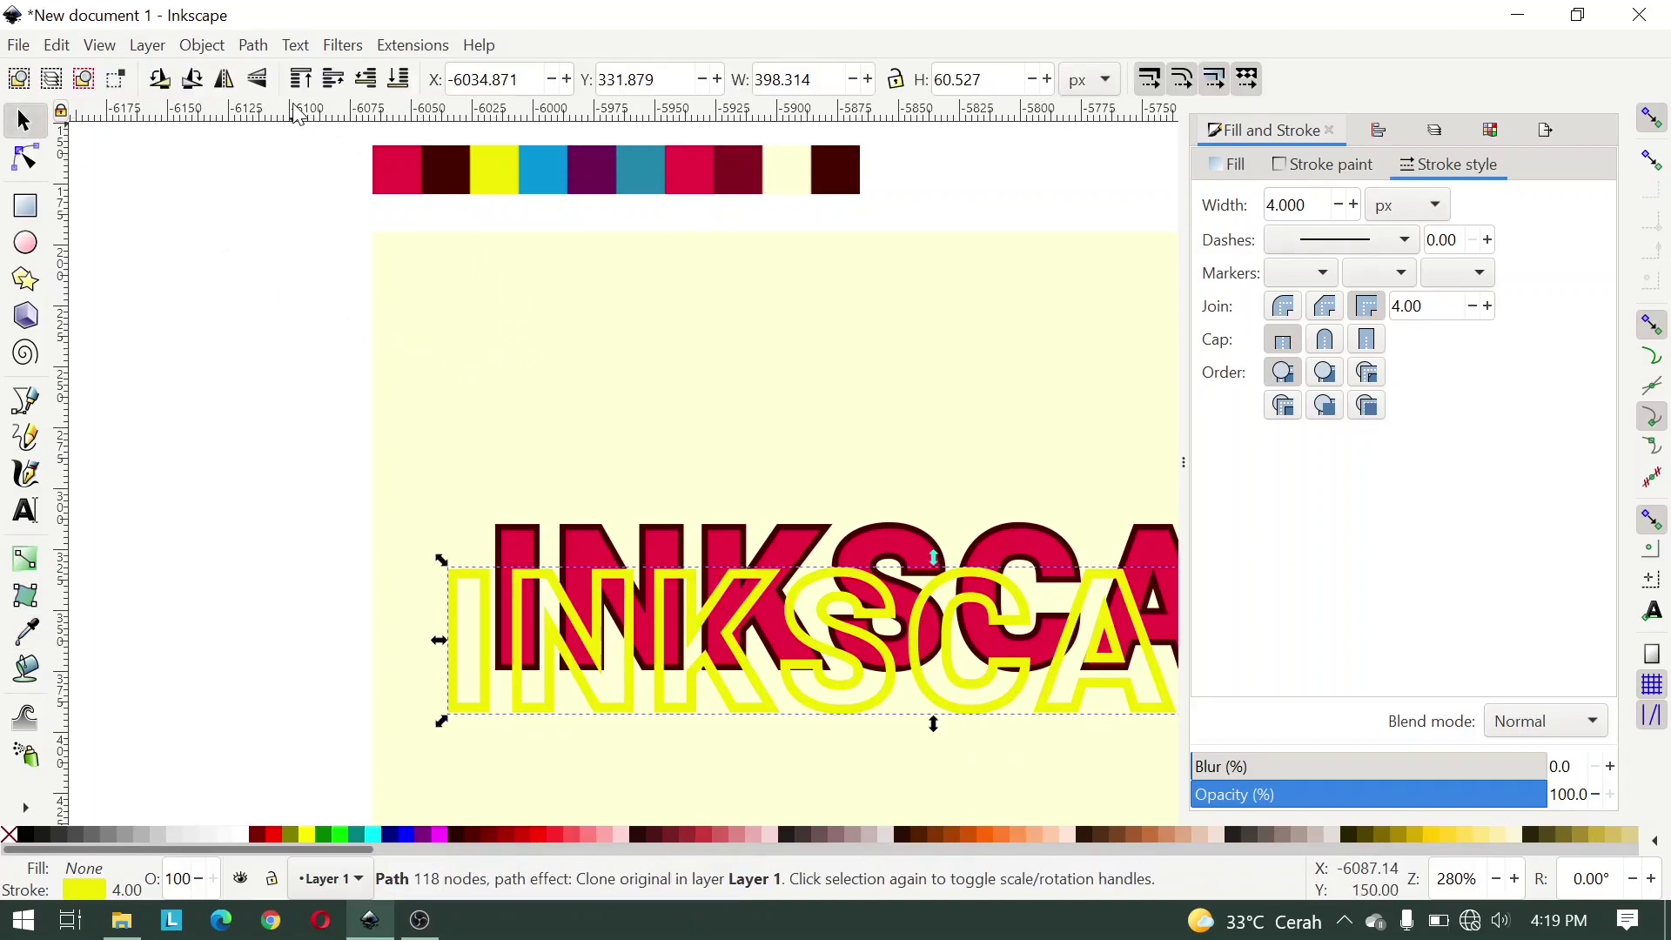
{"action": "left_click", "coordinate": [361, 80]}
{"action": "scroll", "coordinate": [447, 729], "scroll_direction": "up", "scroll_amount": 2}
{"action": "mouse_move", "coordinate": [524, 702]}
{"action": "left_mouse_down"}
{"action": "mouse_move", "coordinate": [566, 674]}
{"action": "mouse_move", "coordinate": [583, 628]}
{"action": "mouse_move", "coordinate": [592, 640]}
{"action": "left_mouse_up"}
Step: Duplicate the yellow outline and move the copy about 9 px left and 10 px down
{"action": "right_click", "coordinate": [588, 657]}
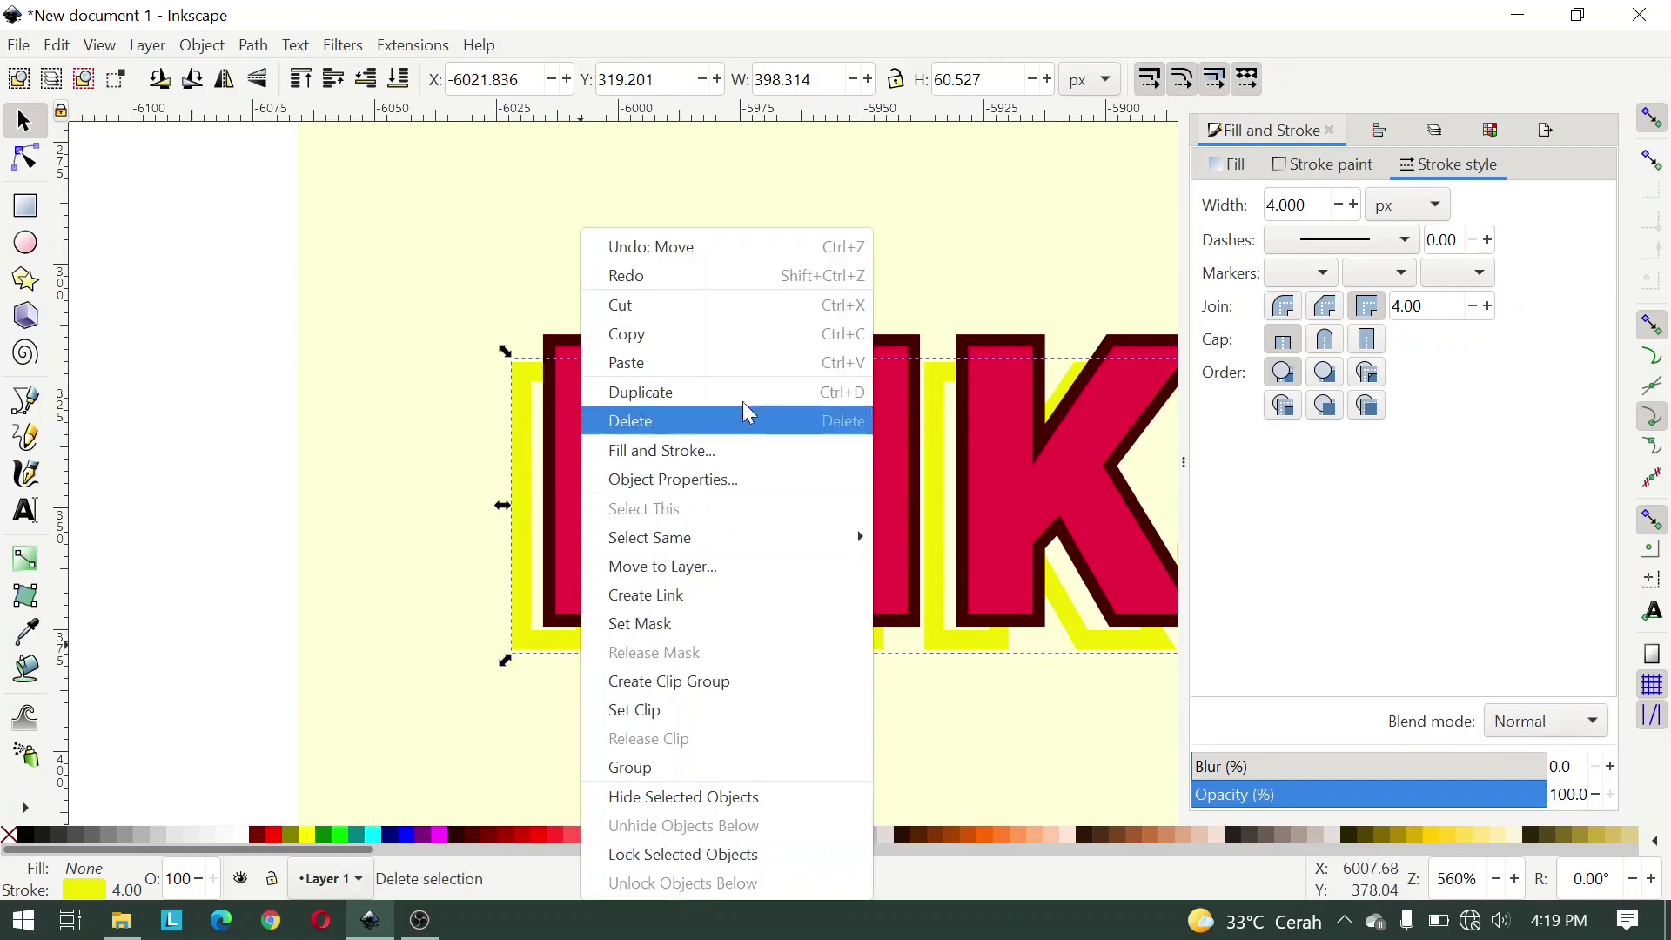
{"action": "left_click", "coordinate": [691, 391]}
{"action": "left_click_drag", "start_coordinate": [564, 394], "coordinate": [521, 443]}
Step: Give the duplicated INKSCAPE outline a flat fill and remove its stroke
{"action": "left_click", "coordinate": [1234, 165]}
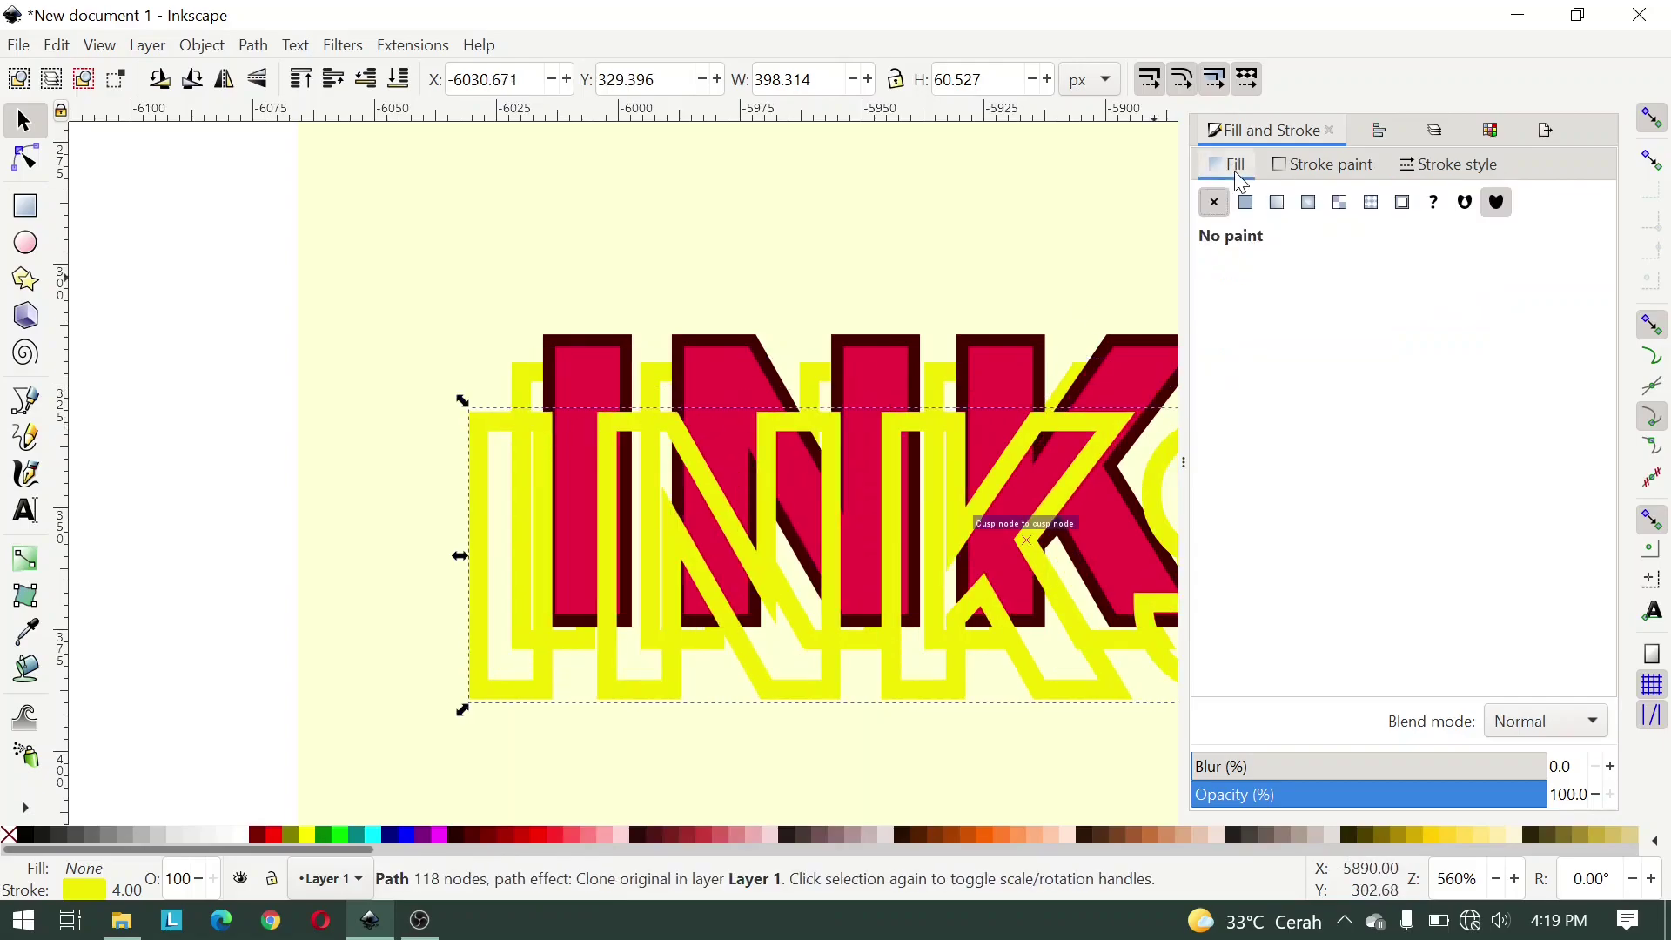
{"action": "left_click", "coordinate": [1245, 203]}
{"action": "left_click", "coordinate": [1316, 165]}
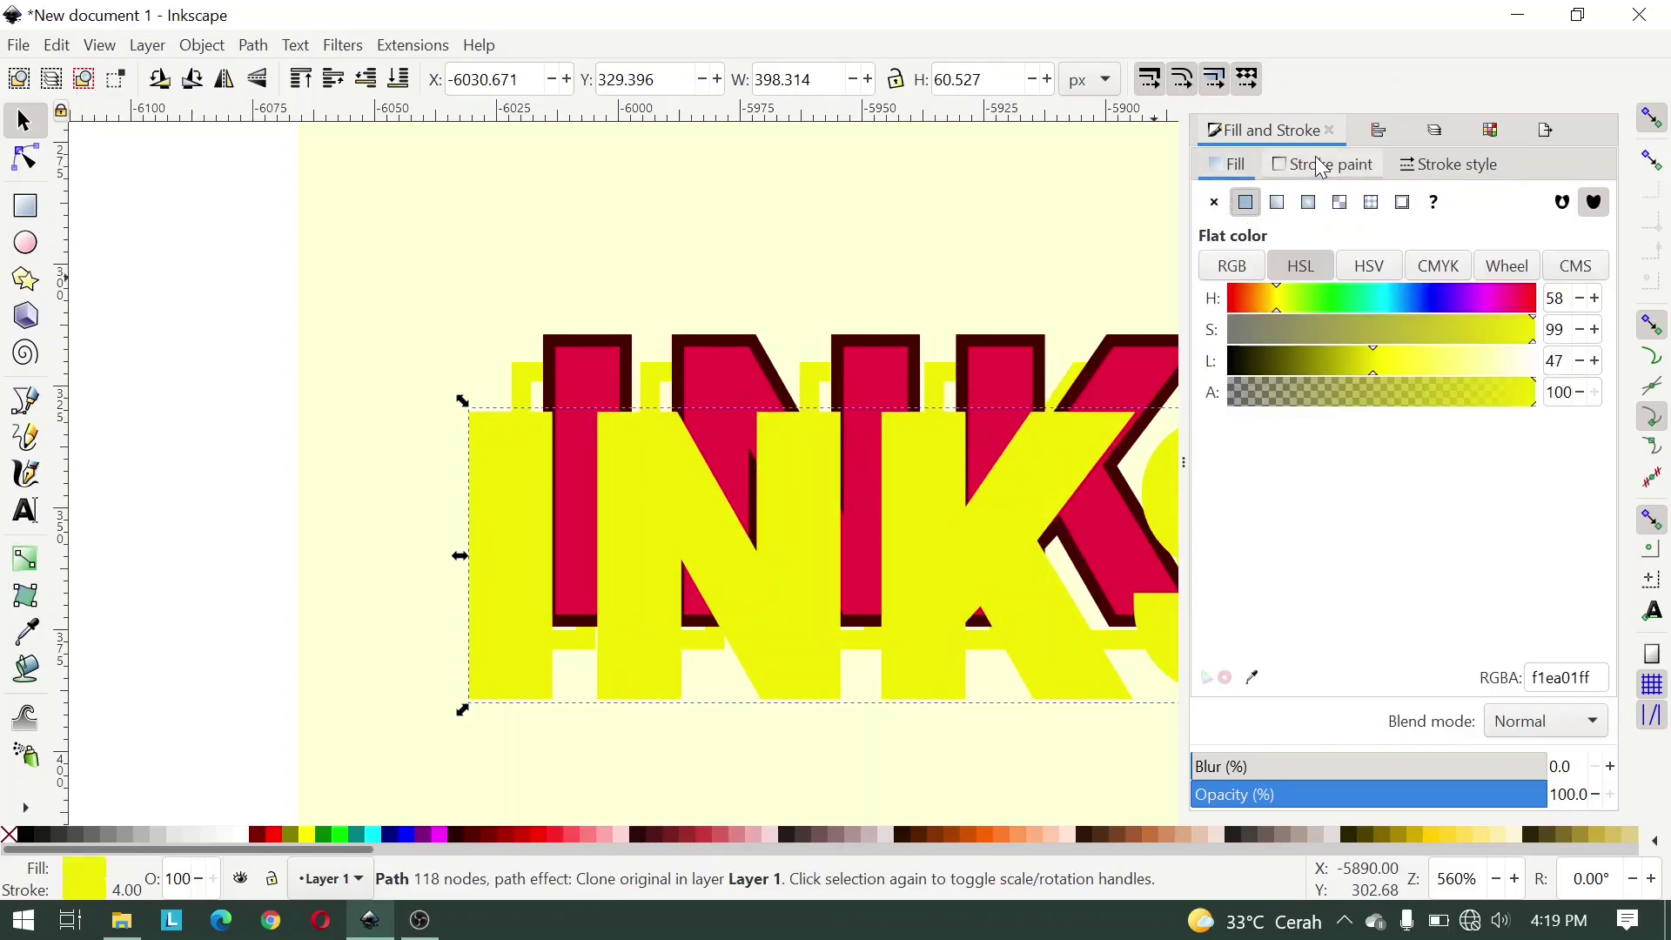
{"action": "left_click", "coordinate": [1214, 203]}
Step: Fill the duplicate with the blue of the palette's fourth swatch and lower it two levels, behind the crimson text and yellow outline
{"action": "scroll", "coordinate": [661, 552], "scroll_direction": "down", "scroll_amount": 1}
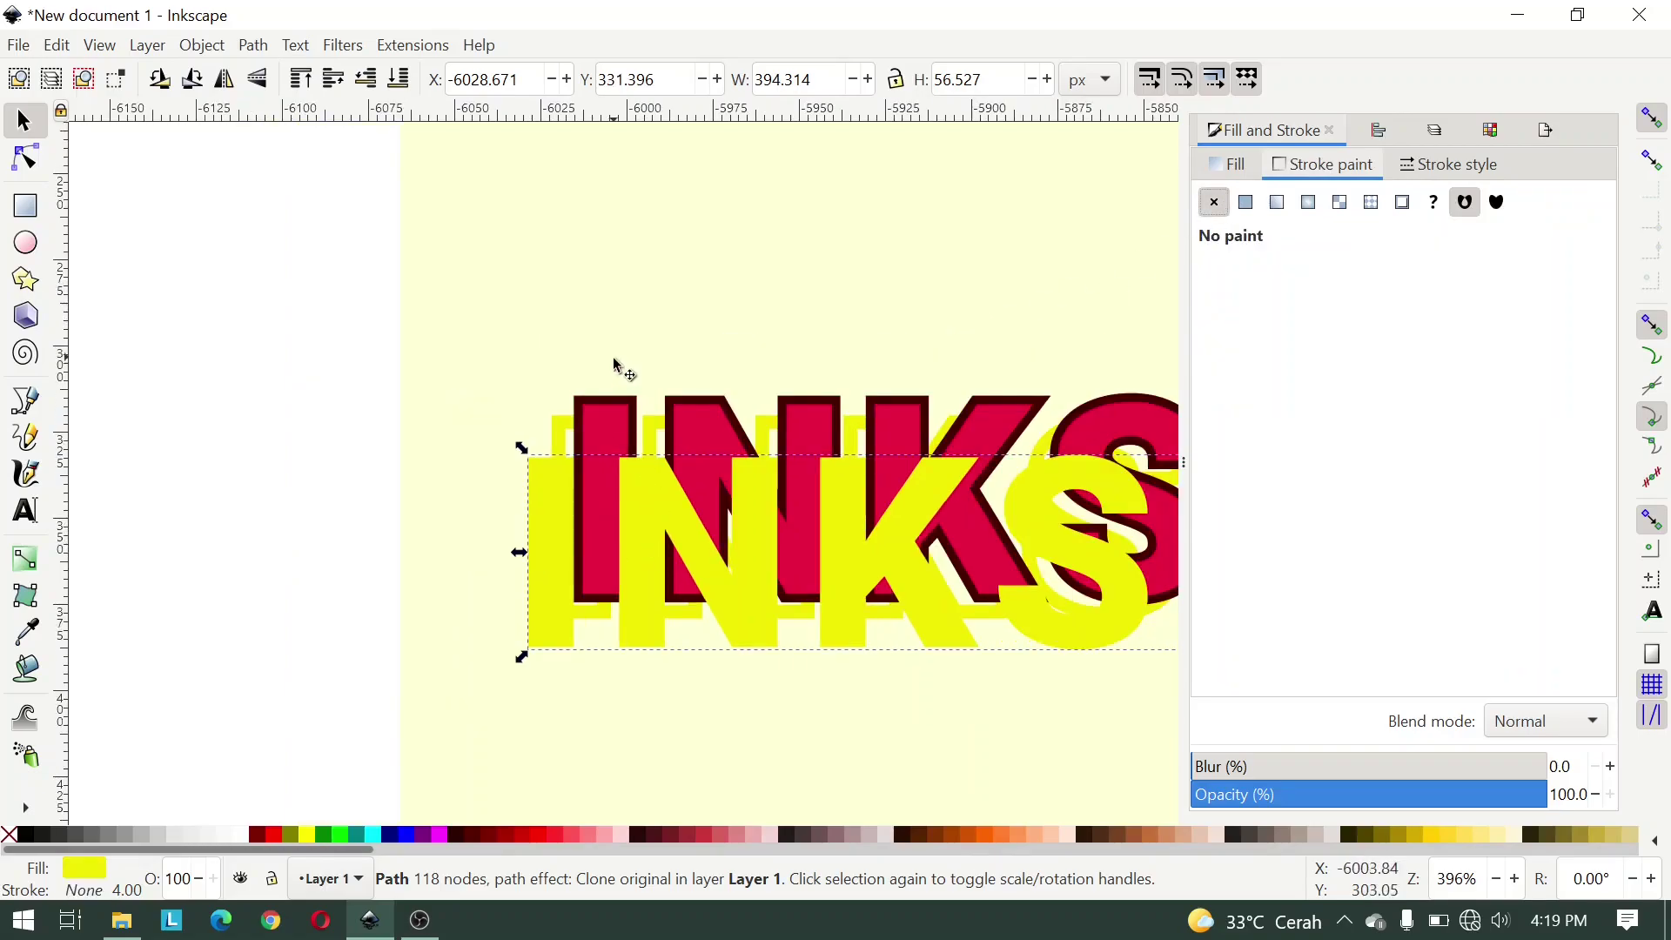
{"action": "scroll", "coordinate": [613, 430], "scroll_direction": "up", "scroll_amount": 3}
{"action": "scroll", "coordinate": [611, 436], "scroll_direction": "down", "scroll_amount": 1}
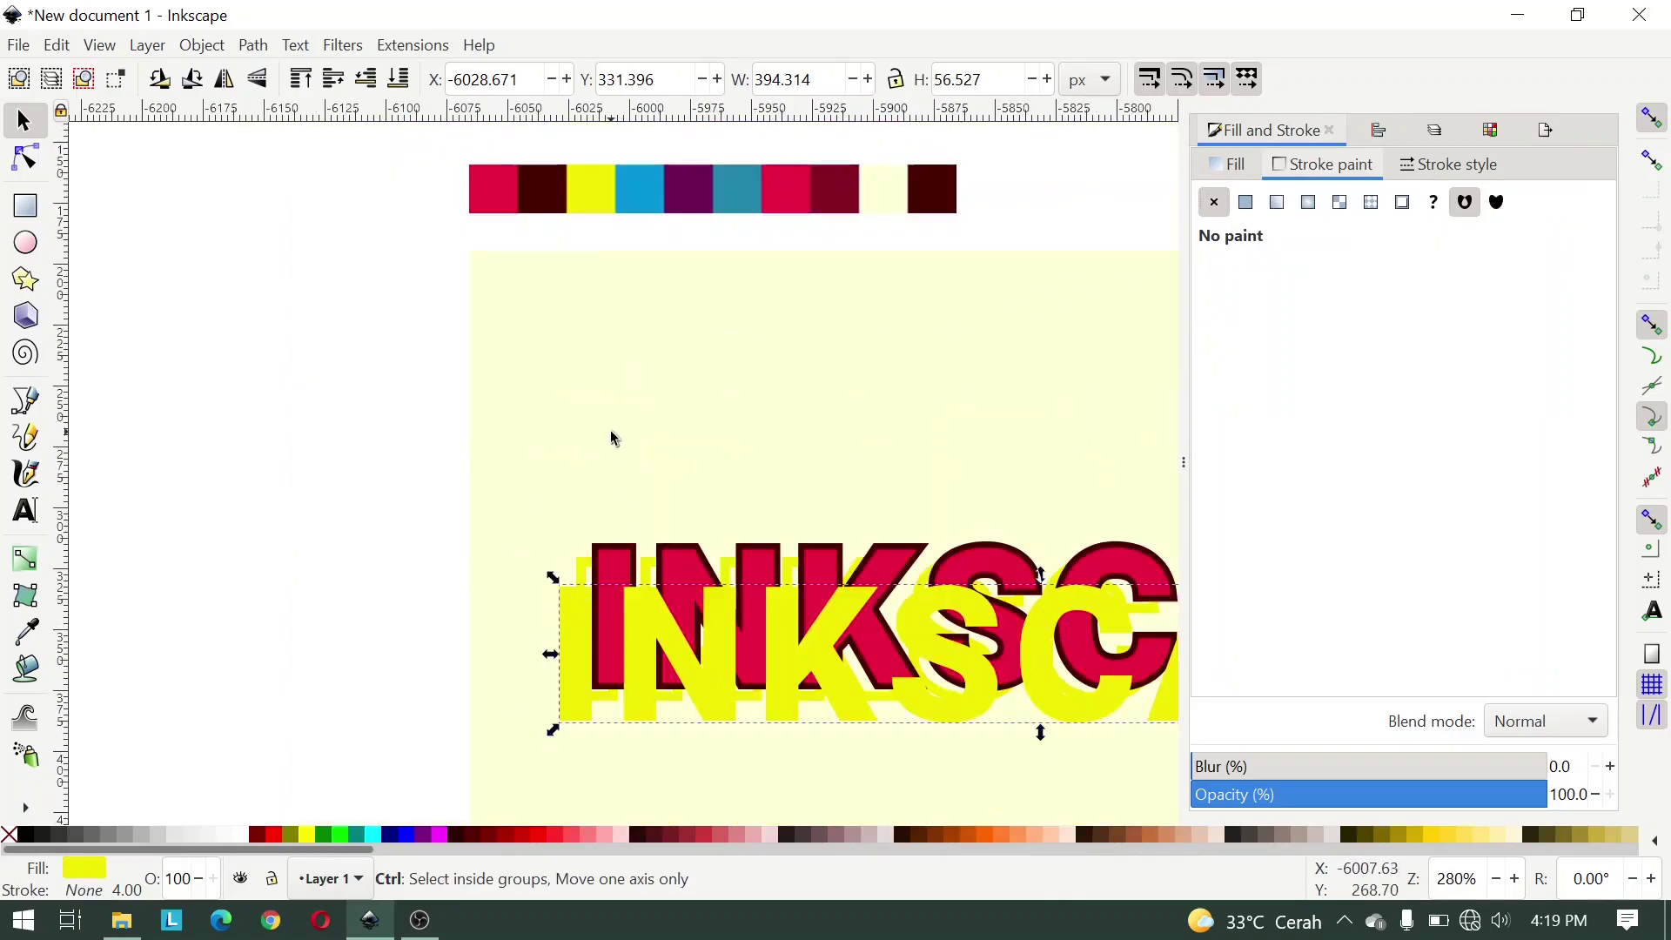
{"action": "key", "text": "d"}
{"action": "left_click", "coordinate": [644, 185]}
{"action": "key", "text": "d"}
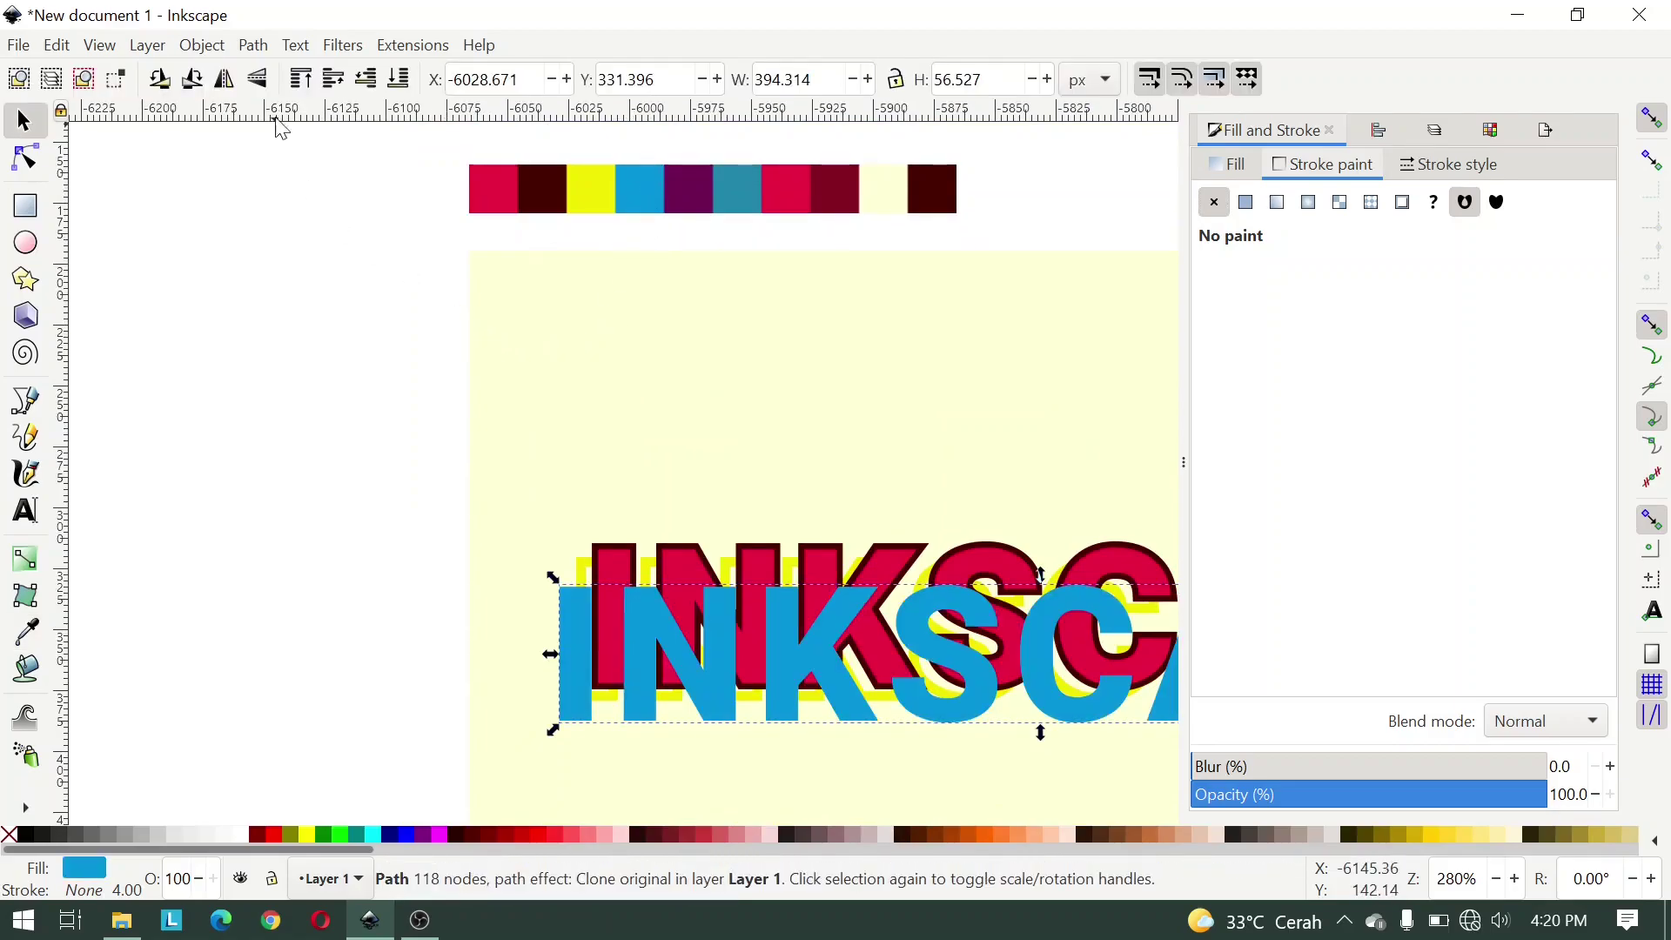
{"action": "left_click", "coordinate": [365, 79]}
{"action": "left_click", "coordinate": [366, 79]}
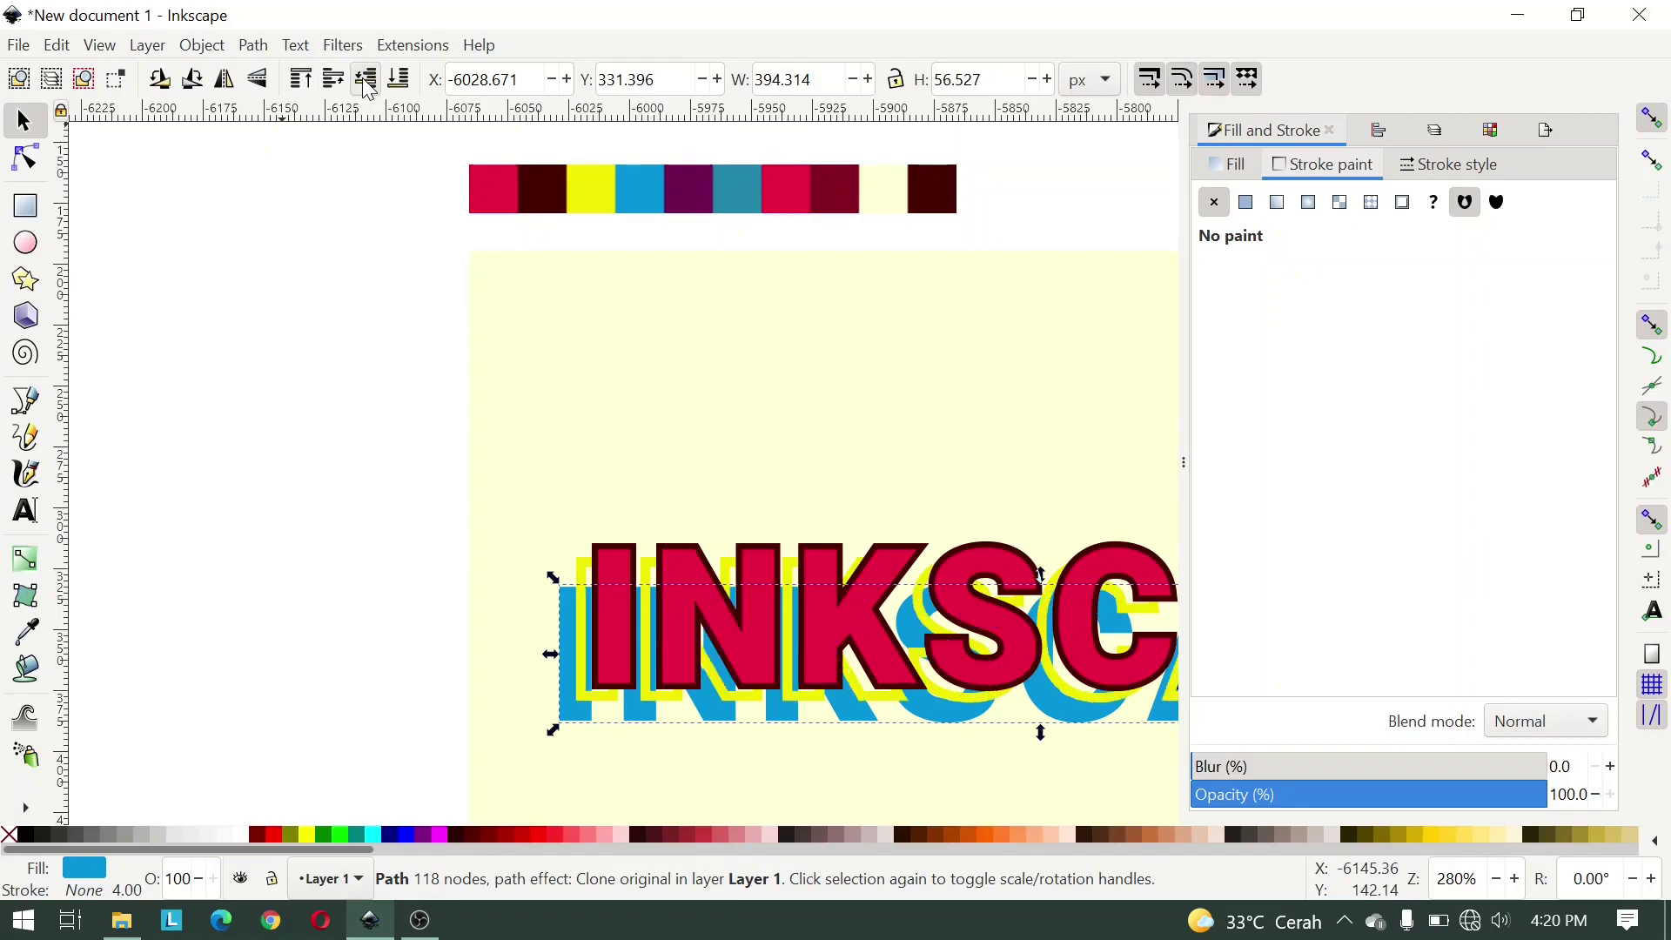
Step: Move the blue shadow copy about 1 px right and 5 px up, closer to the yellow outline
{"action": "scroll", "coordinate": [558, 611], "scroll_direction": "up", "scroll_amount": 3}
{"action": "scroll", "coordinate": [558, 616], "scroll_direction": "up", "scroll_amount": 1}
{"action": "left_click_drag", "start_coordinate": [638, 567], "coordinate": [647, 514]}
{"action": "scroll", "coordinate": [648, 520], "scroll_direction": "down", "scroll_amount": 3}
Step: Duplicate the yellow INKSCAPE outline and give the copy the purple stroke of the palette's fifth swatch
{"action": "left_click", "coordinate": [699, 536]}
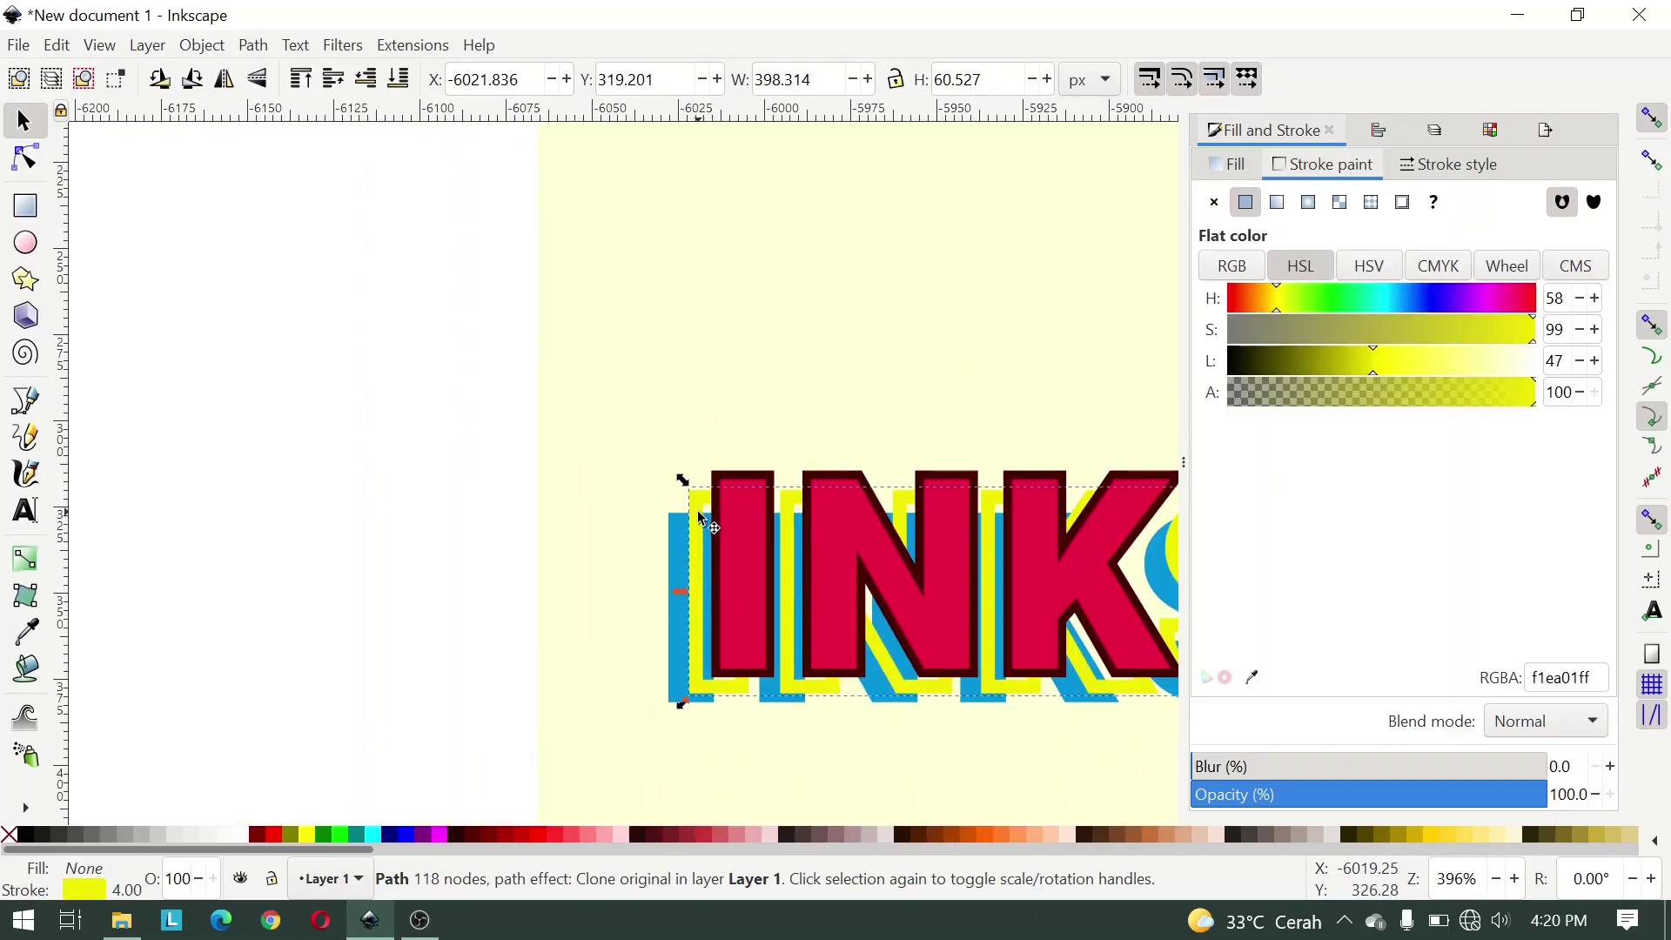
{"action": "right_click", "coordinate": [700, 536]}
{"action": "mouse_move", "coordinate": [783, 553]}
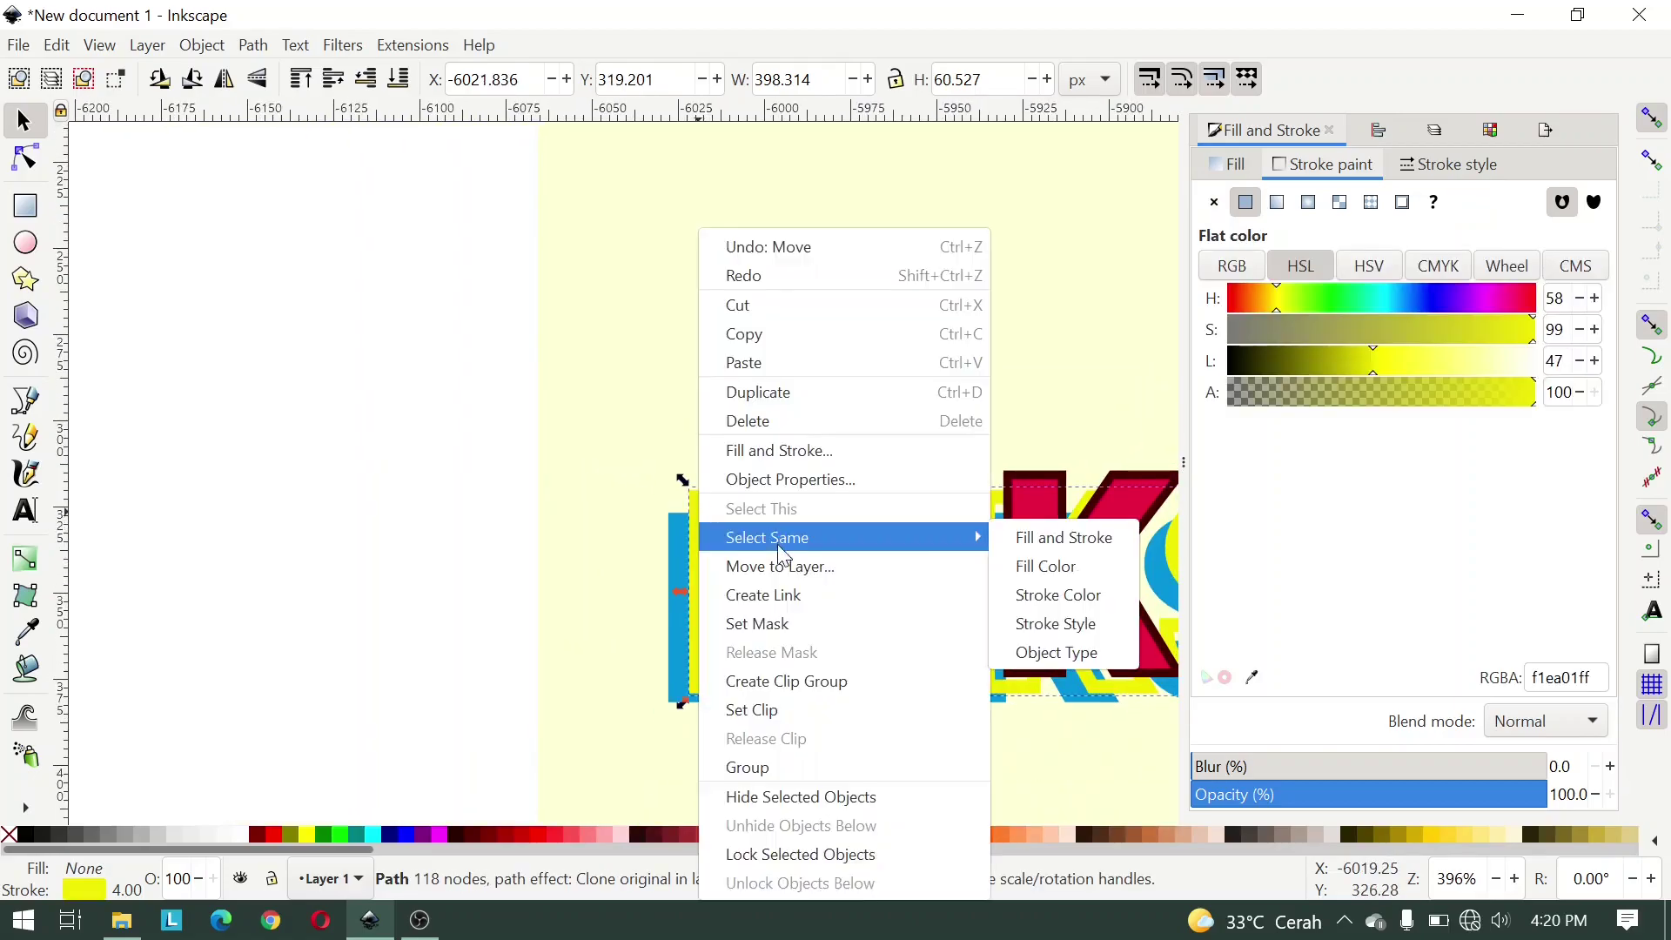
{"action": "left_click", "coordinate": [807, 393]}
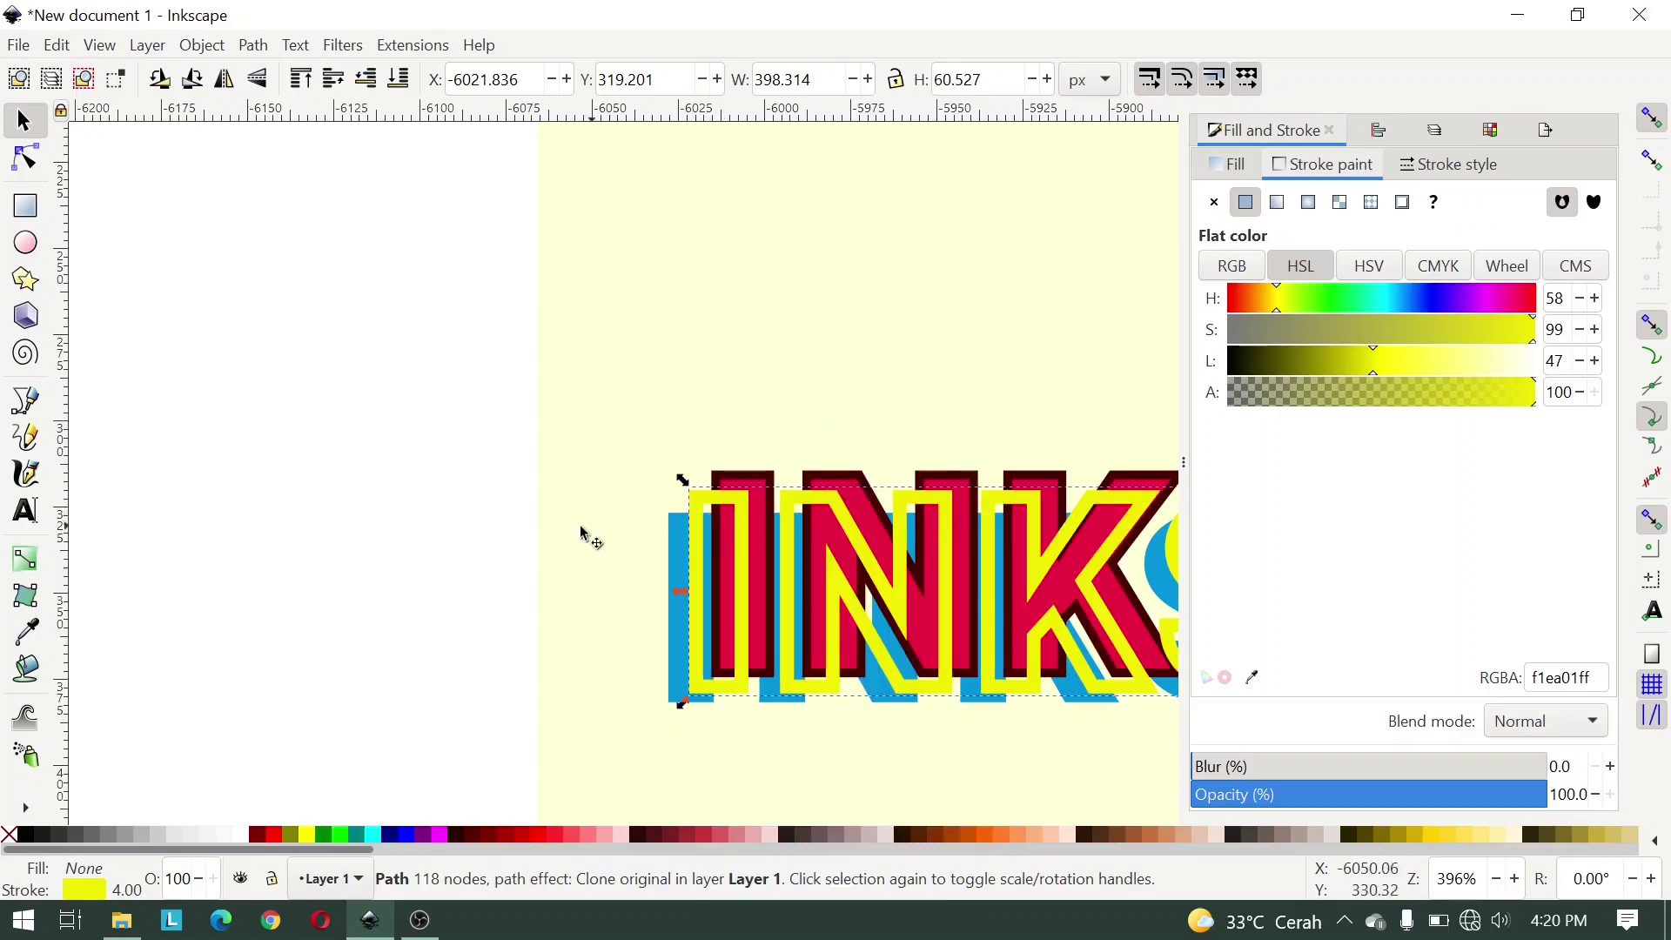
{"action": "scroll", "coordinate": [552, 533], "scroll_direction": "up", "scroll_amount": 5}
{"action": "scroll", "coordinate": [552, 563], "scroll_direction": "down", "scroll_amount": 1, "text": "ctrl"}
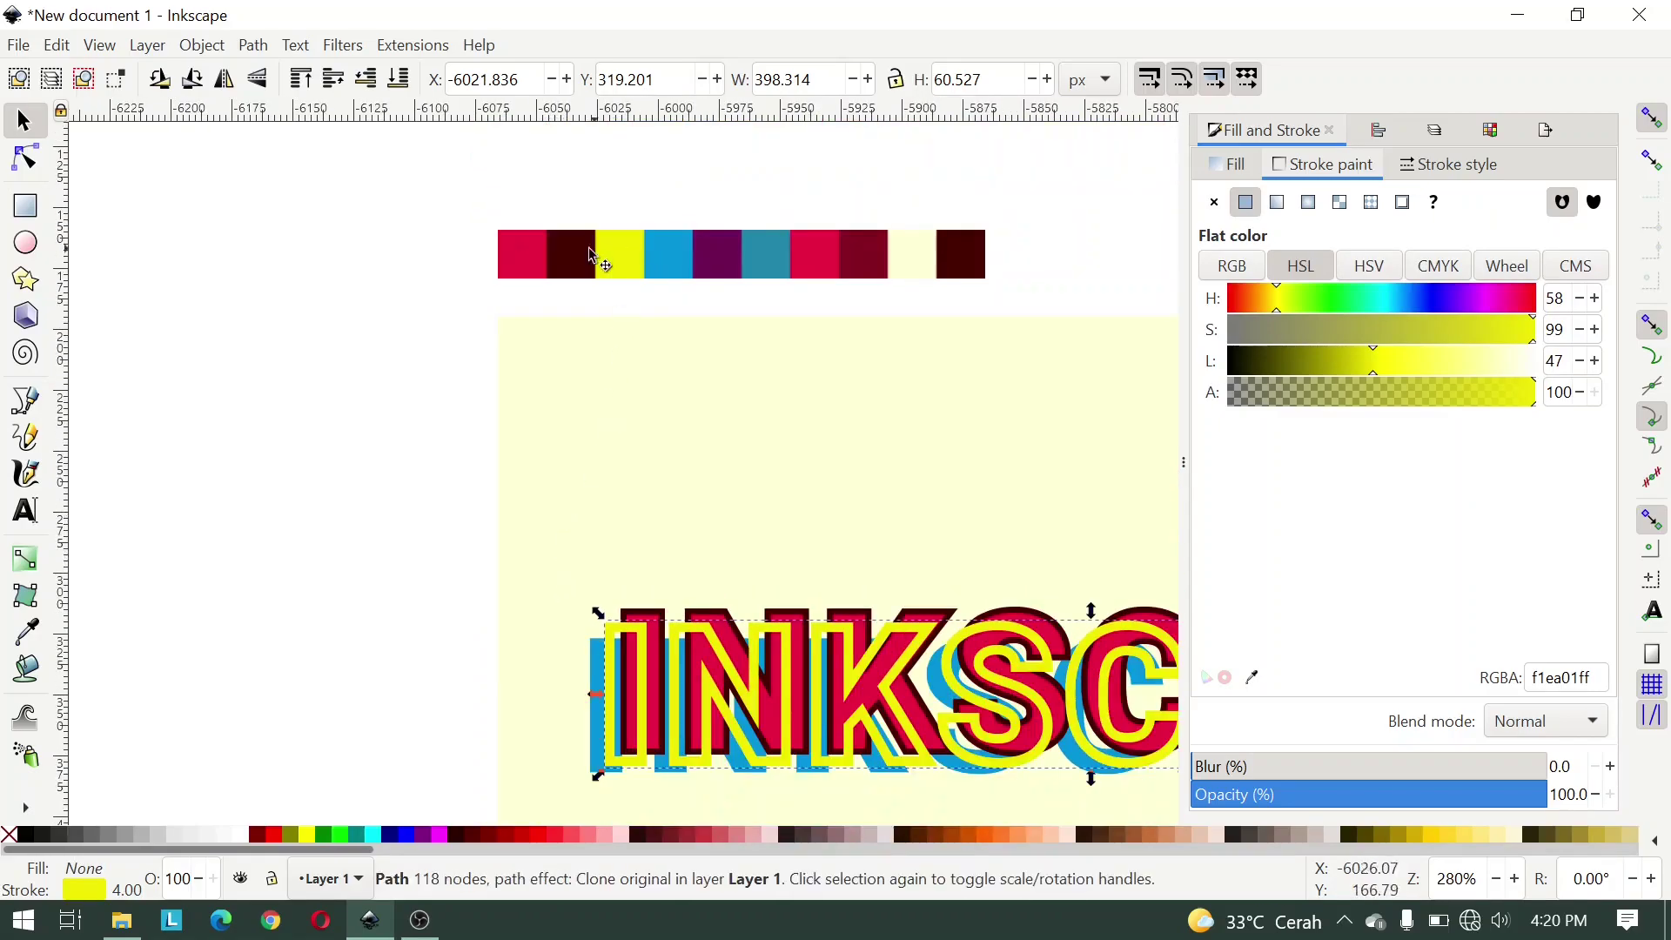
{"action": "key", "text": "d"}
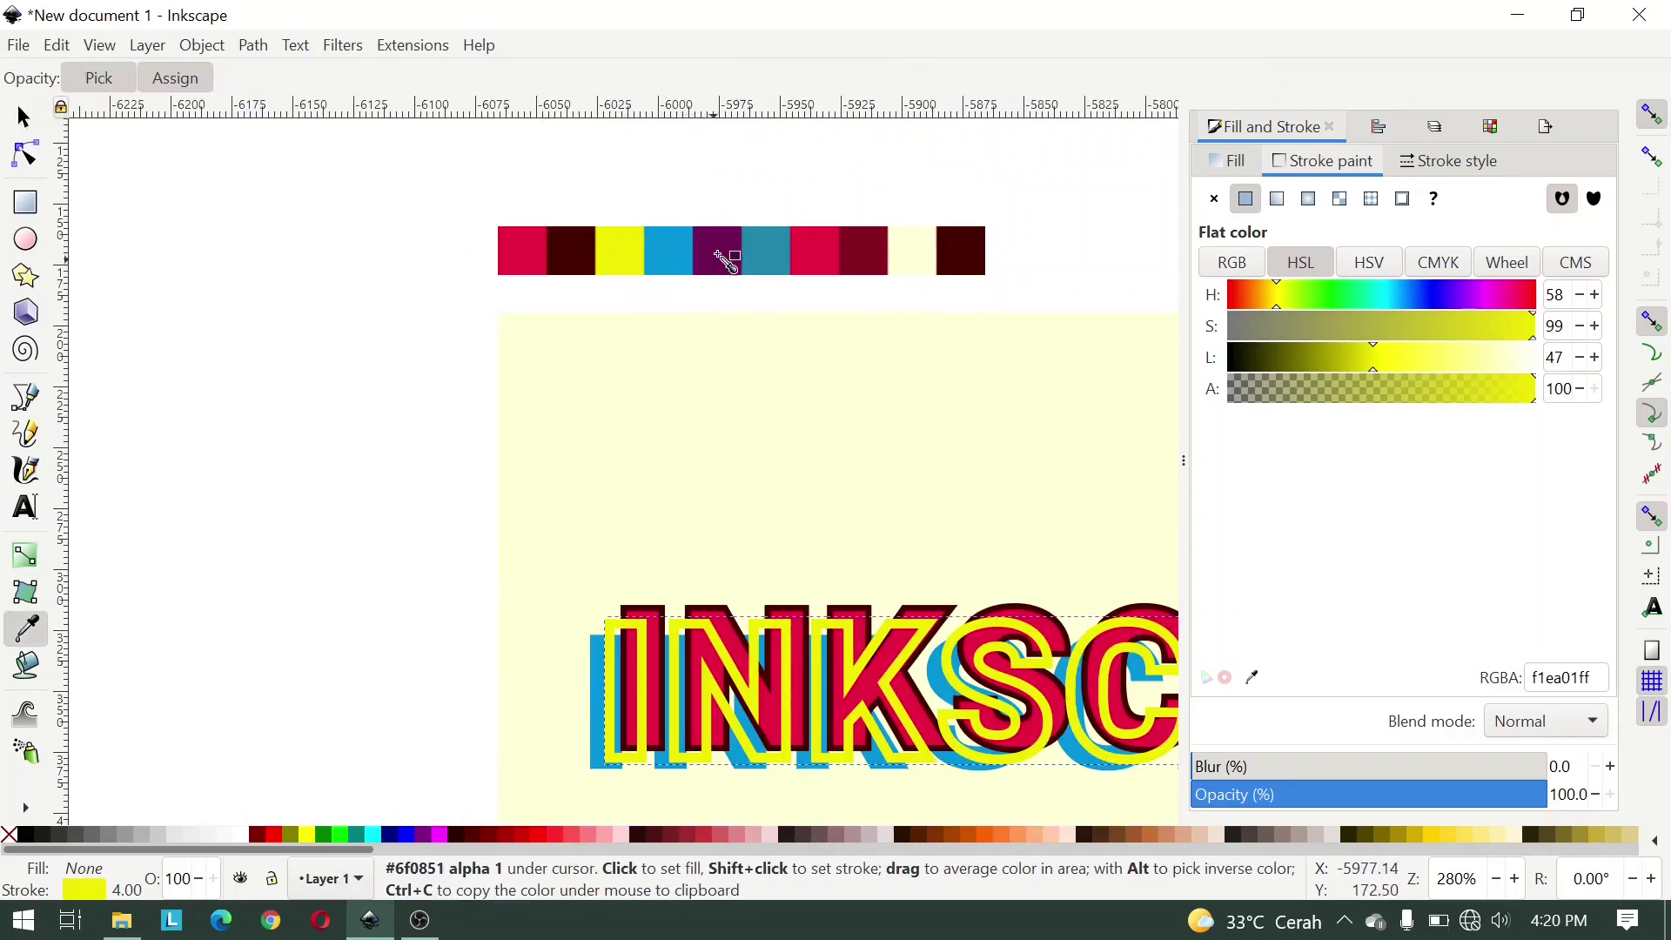
{"action": "left_click", "coordinate": [718, 250], "text": "shift"}
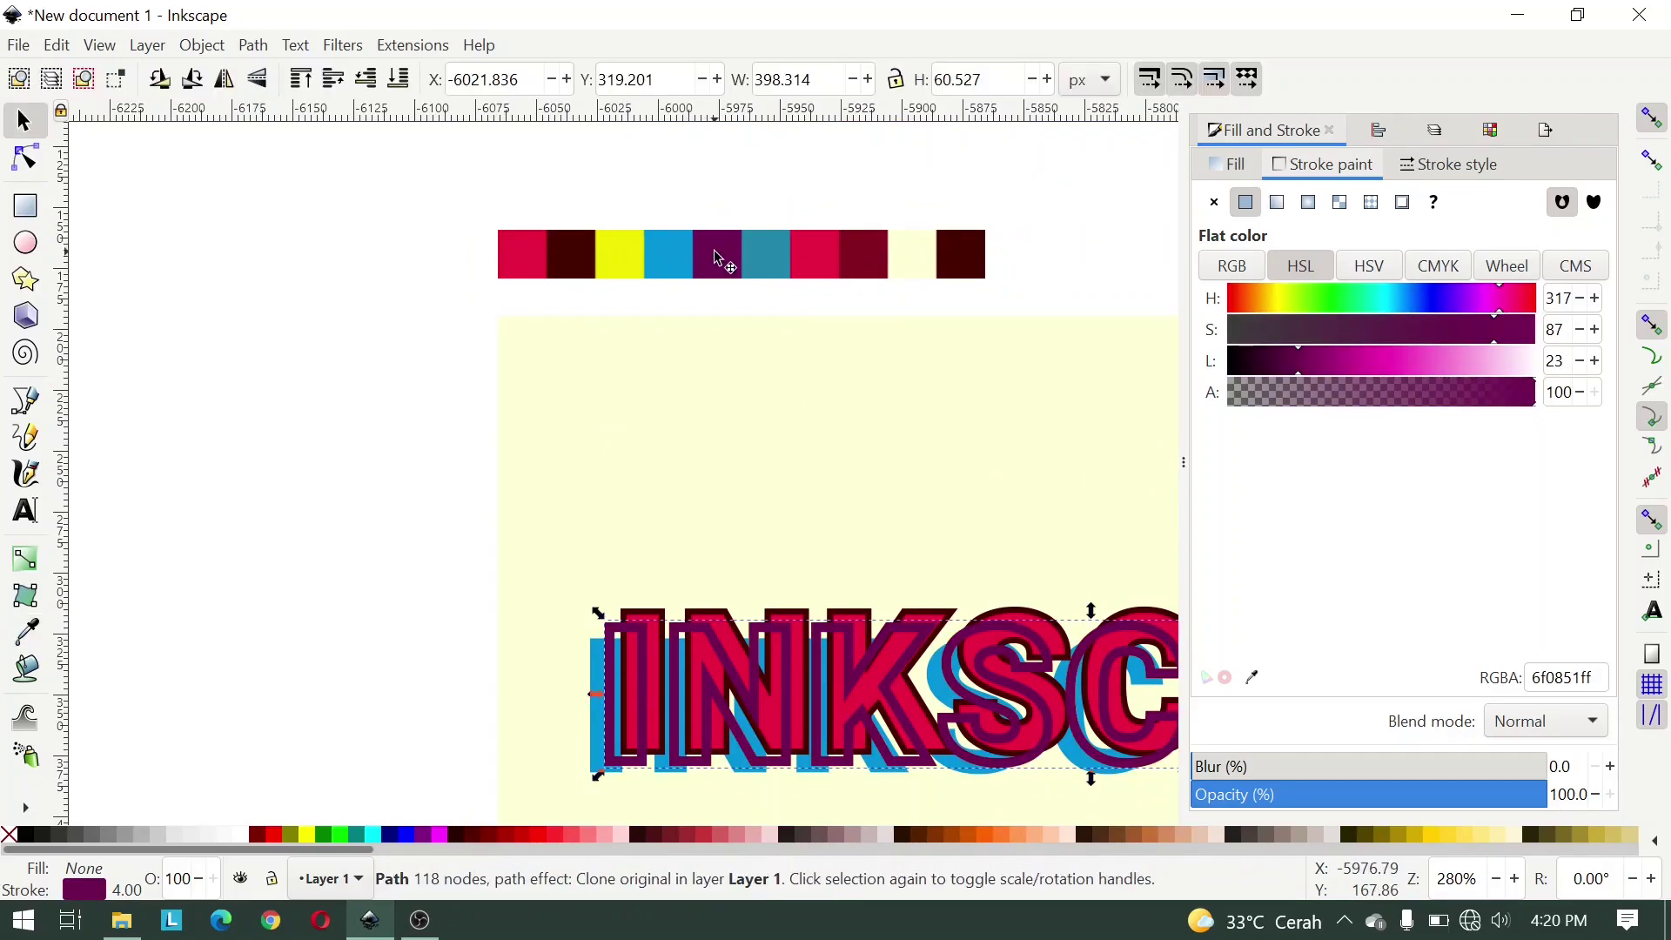
Step: Set the purple outline's stroke width to 2 px
{"action": "scroll", "coordinate": [625, 646], "scroll_direction": "up", "scroll_amount": 1, "text": "ctrl"}
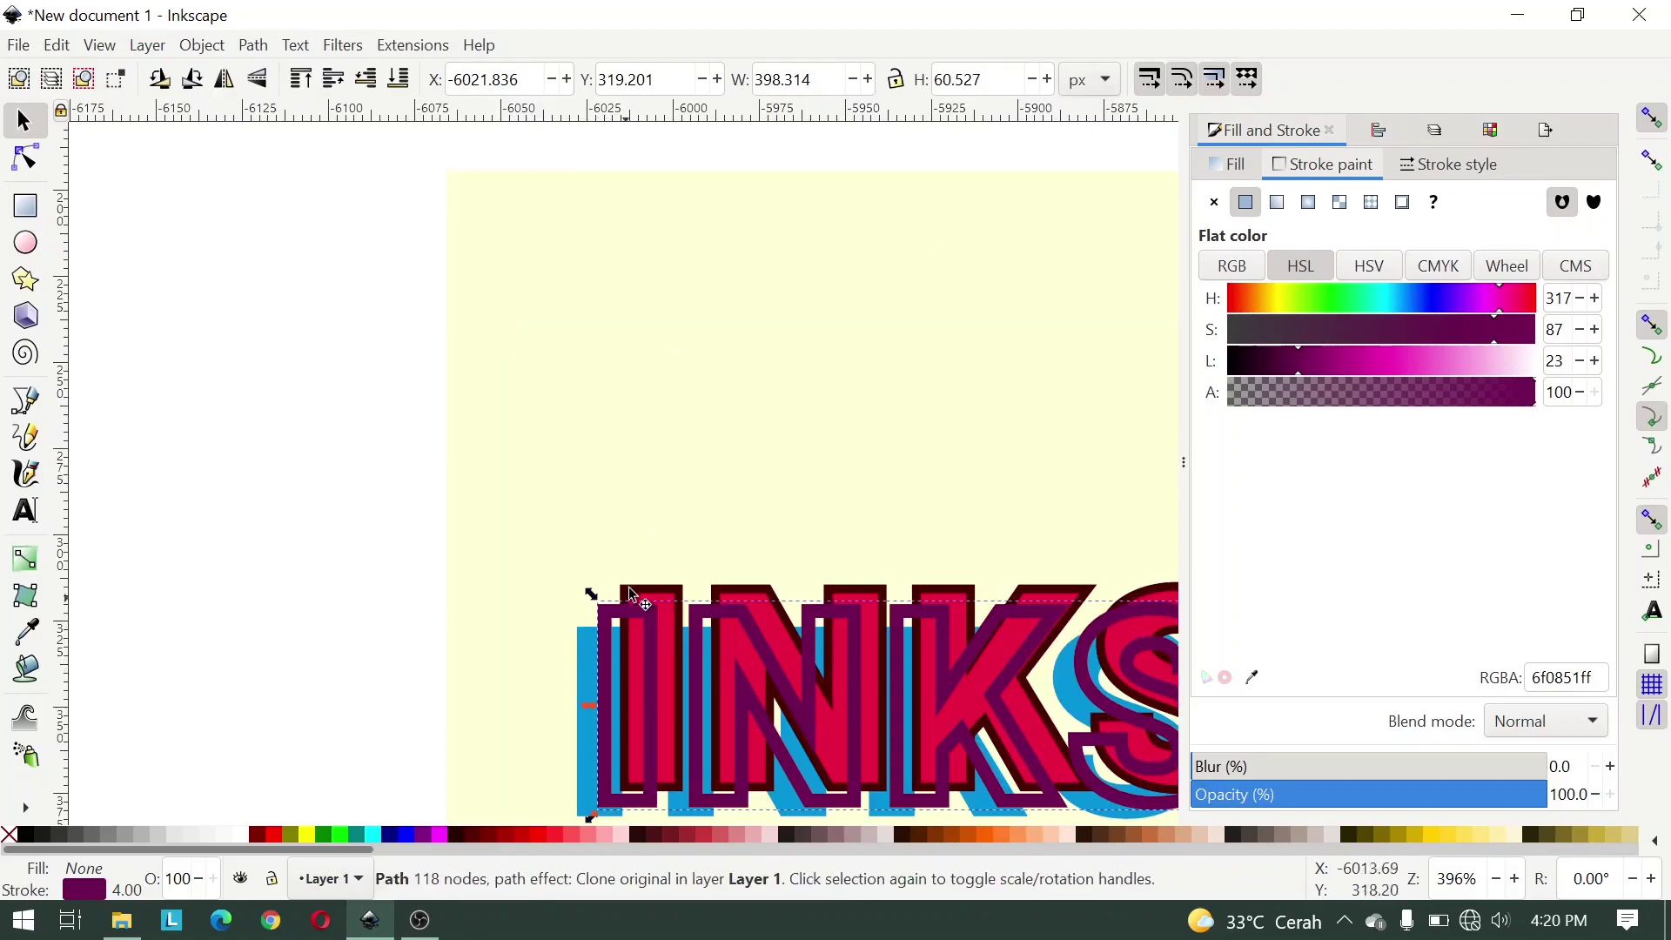
{"action": "scroll", "coordinate": [665, 522], "scroll_direction": "down", "scroll_amount": 1, "text": "ctrl"}
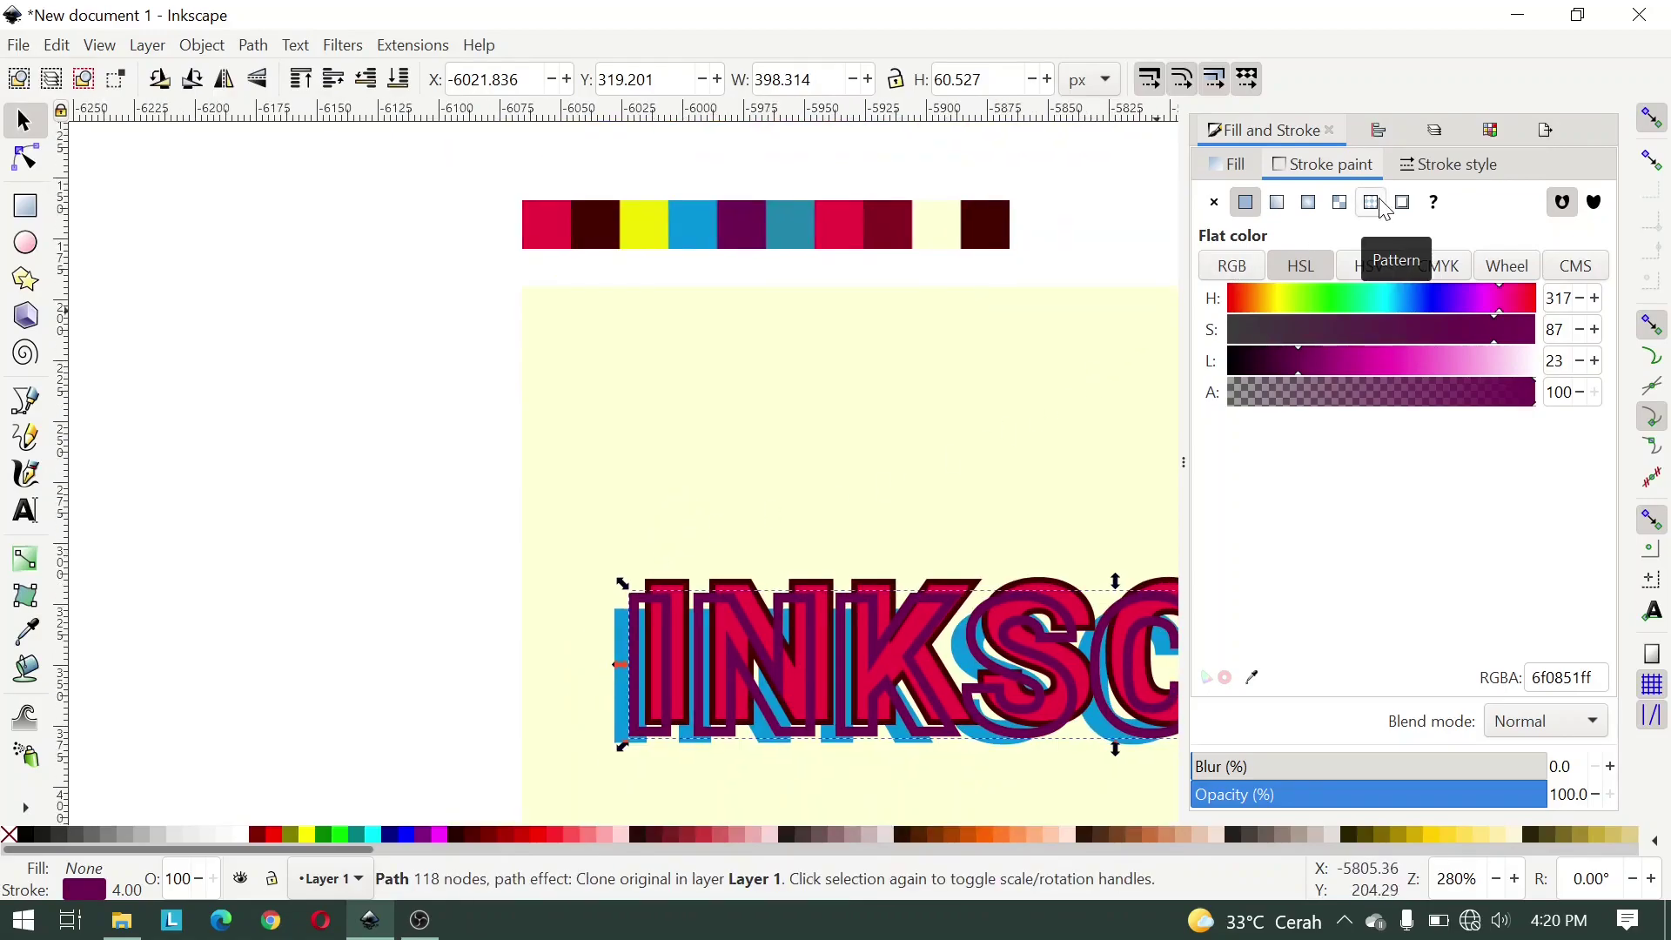
{"action": "left_click", "coordinate": [1417, 161]}
{"action": "left_click", "coordinate": [1318, 202]}
{"action": "double_click", "coordinate": [1319, 202]}
{"action": "type", "text": "2"}
{"action": "key", "text": "Return"}
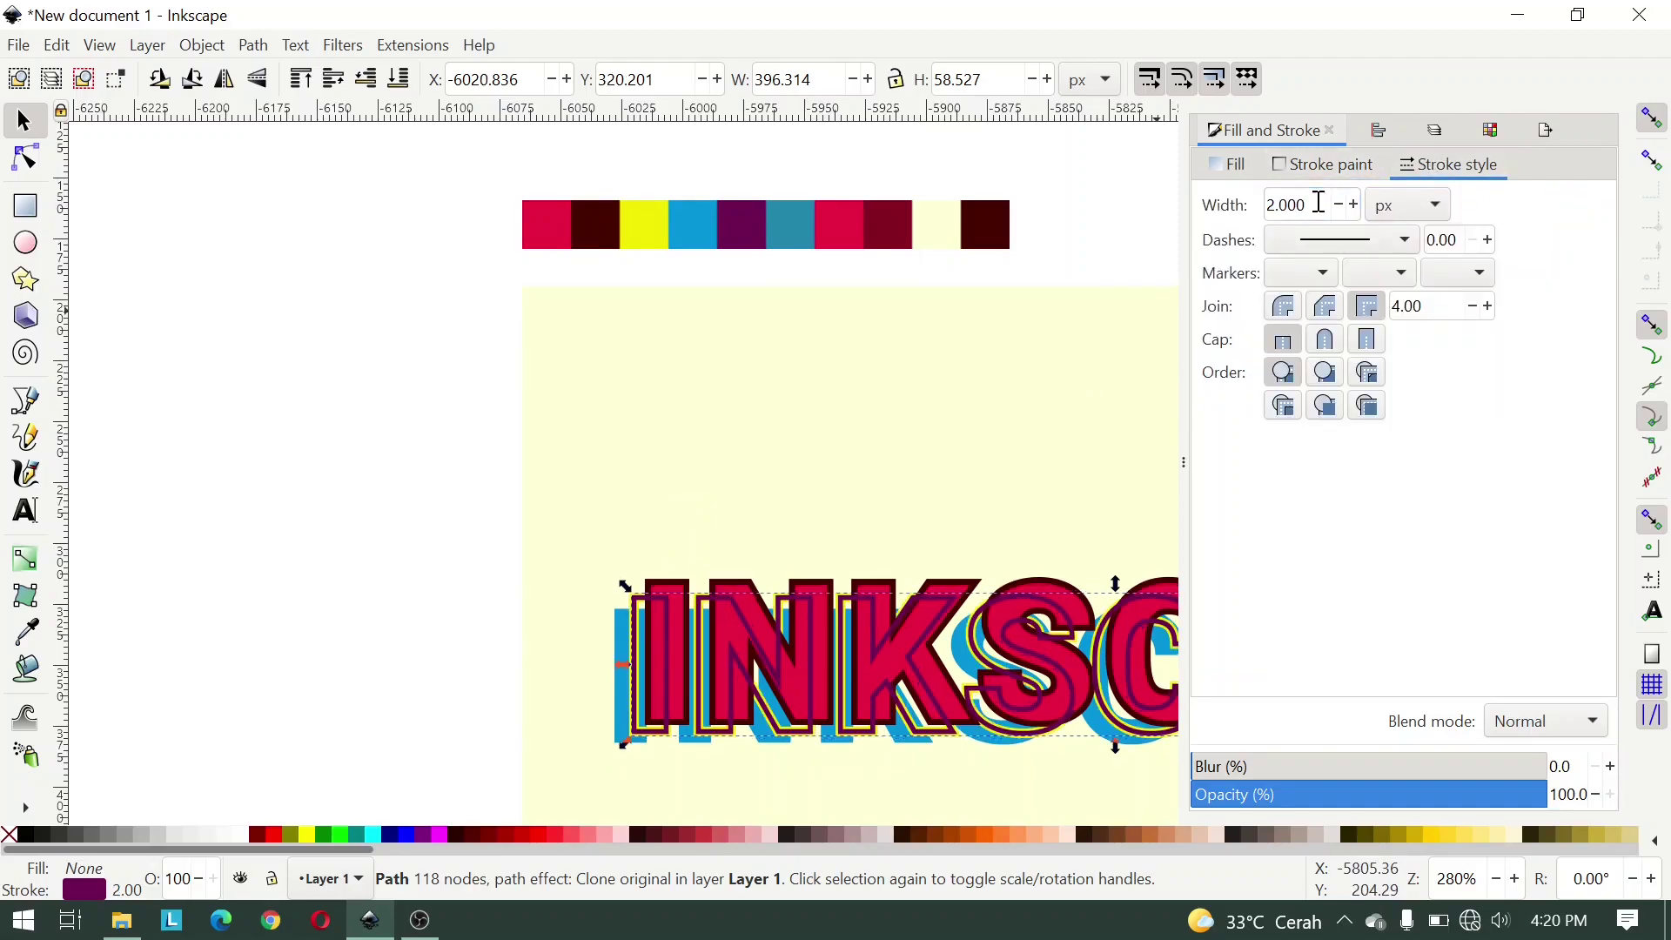
Step: Move the purple outline about 13 px left and 11 px down, and lower it behind the blue shadow
{"action": "scroll", "coordinate": [600, 626], "scroll_direction": "up", "scroll_amount": 3}
{"action": "left_click_drag", "start_coordinate": [612, 592], "coordinate": [529, 655]}
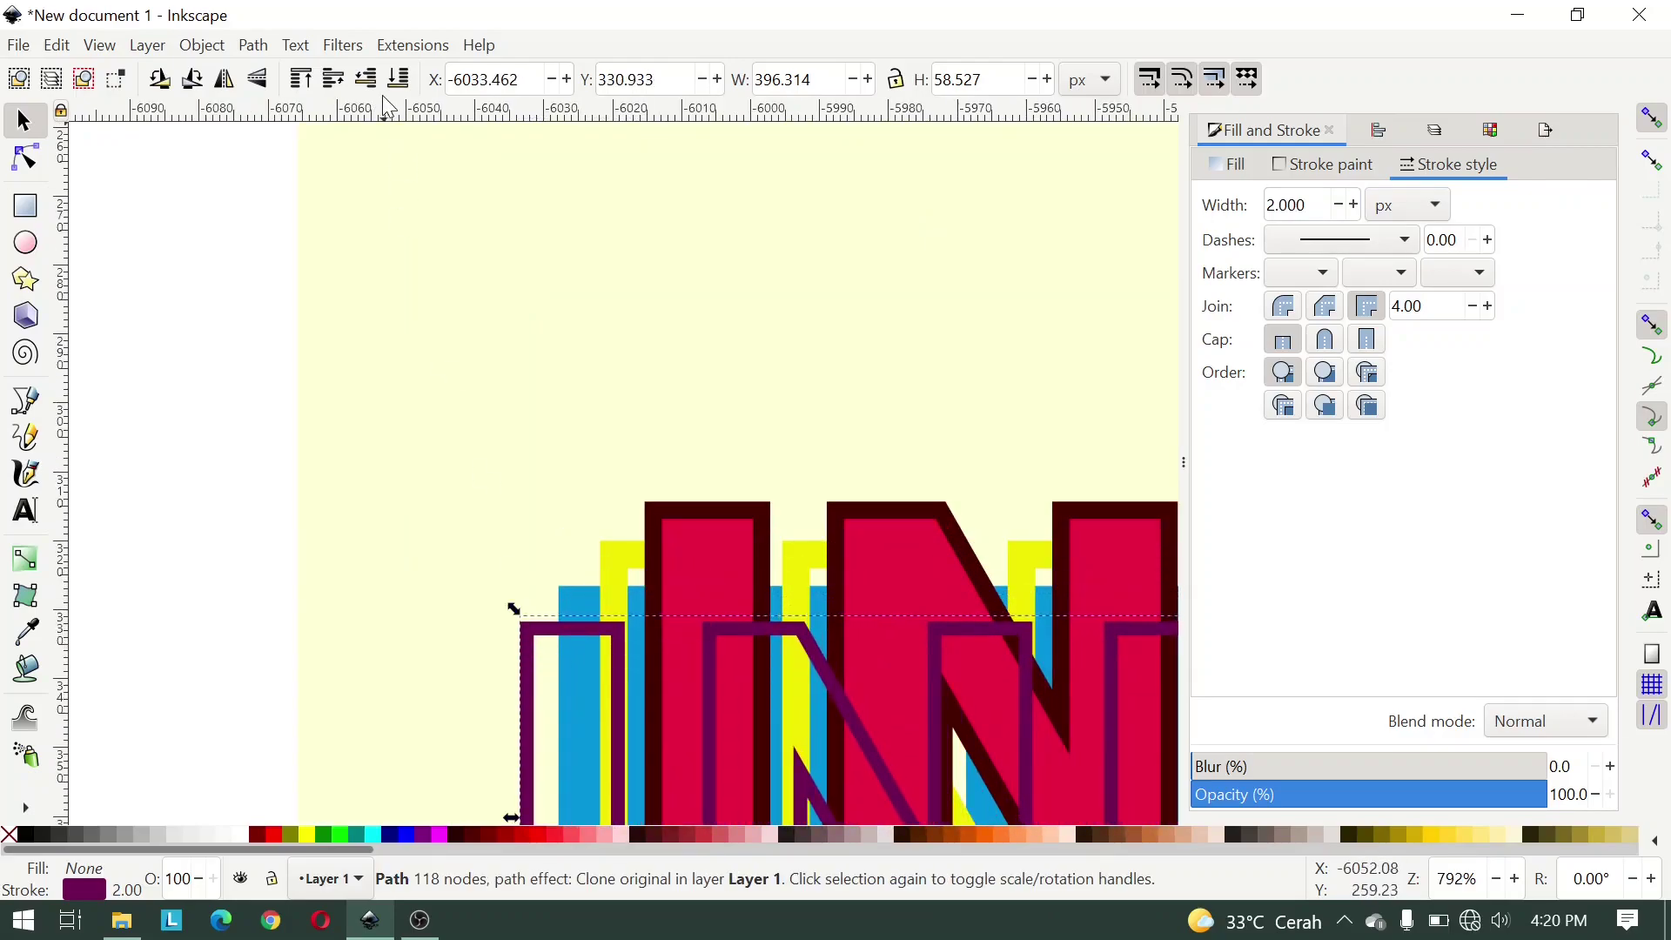
{"action": "left_click", "coordinate": [379, 80]}
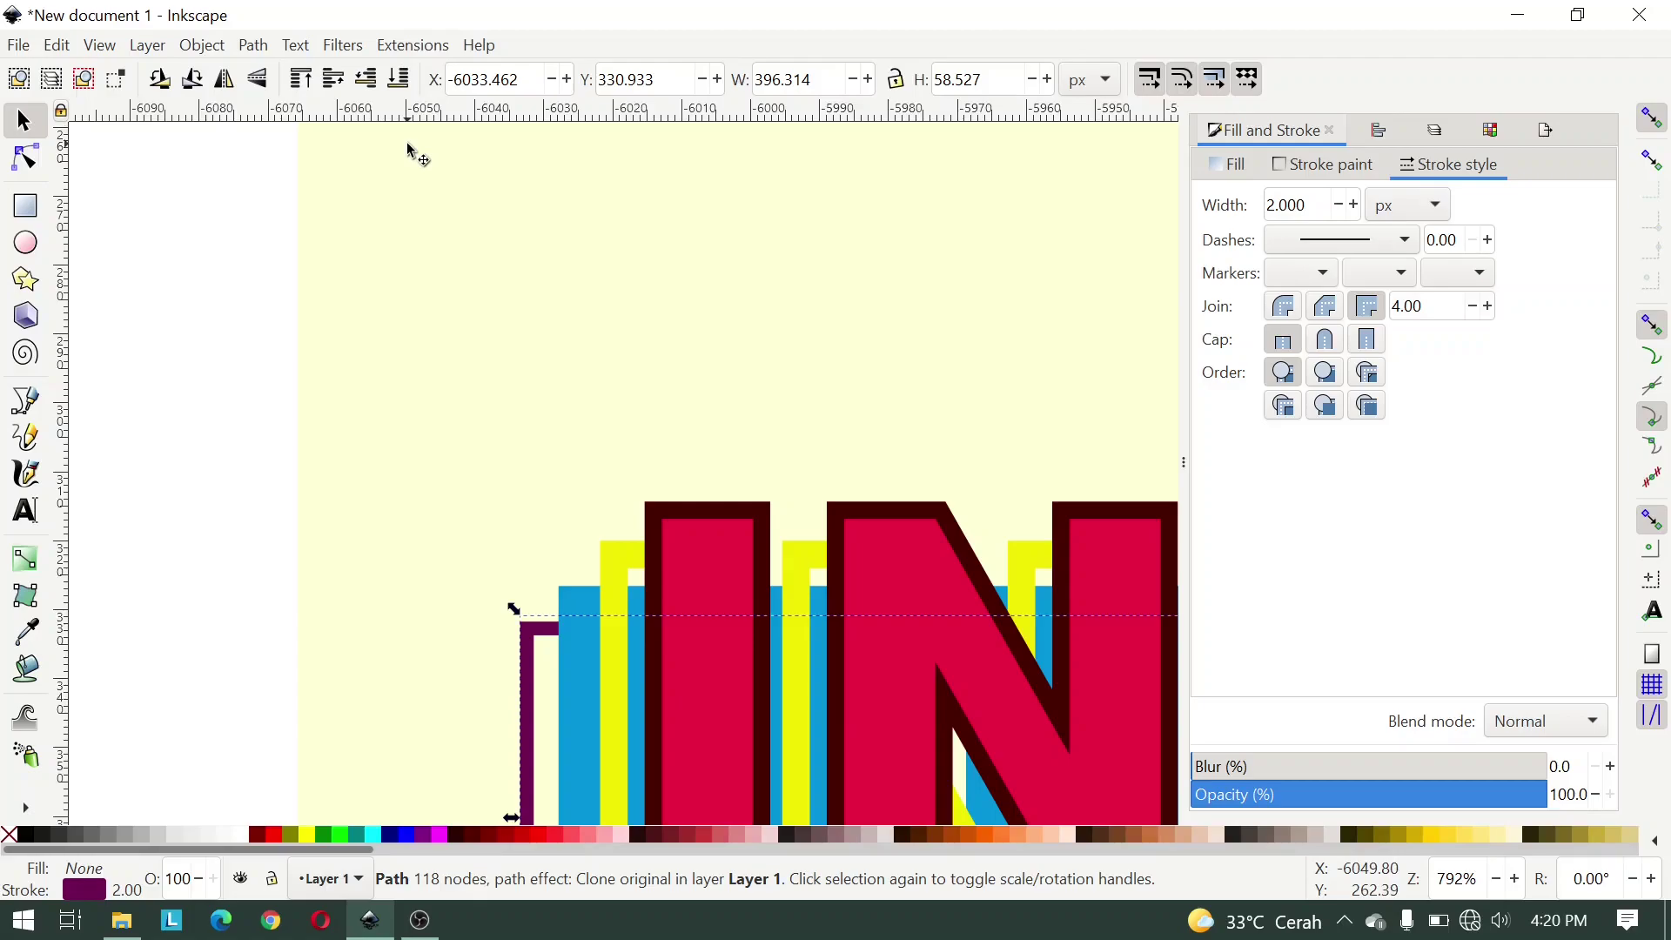
Step: Nudge the purple outline about 1 px right and 3 px up, closer to the blue shadow, and deselect everything
{"action": "scroll", "coordinate": [549, 666], "scroll_direction": "up", "scroll_amount": 1}
{"action": "left_click_drag", "start_coordinate": [524, 633], "coordinate": [515, 639]}
{"action": "scroll", "coordinate": [576, 578], "scroll_direction": "down", "scroll_amount": 4}
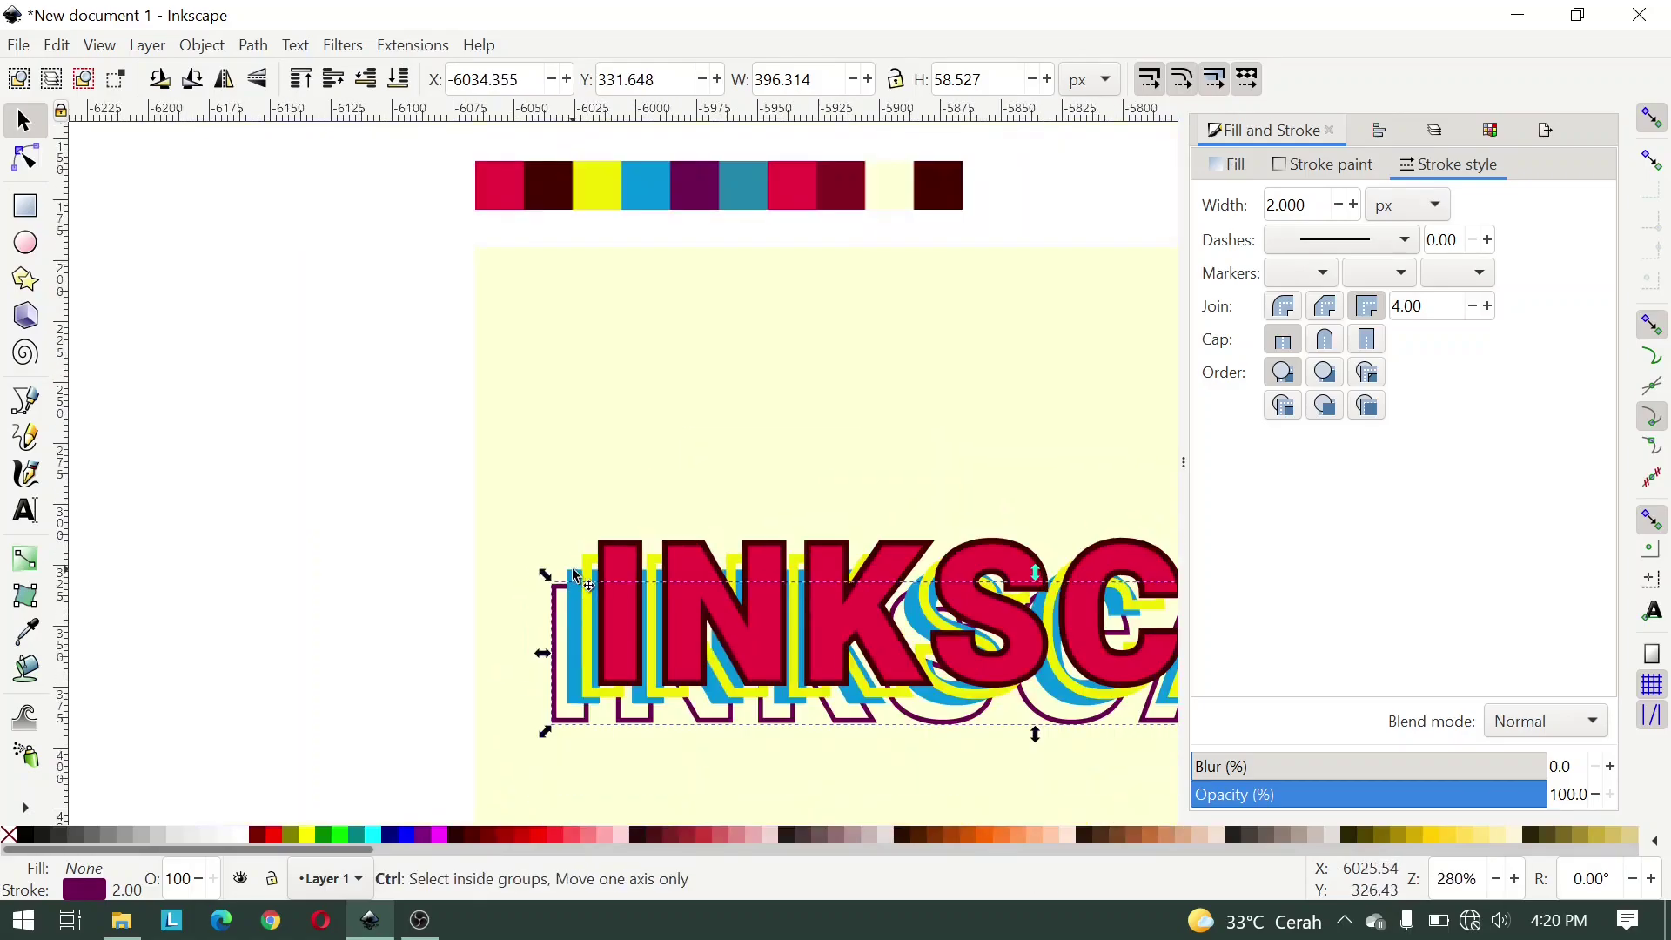
{"action": "scroll", "coordinate": [576, 577], "scroll_direction": "up", "scroll_amount": 3}
{"action": "left_click_drag", "start_coordinate": [816, 664], "coordinate": [817, 658]}
{"action": "scroll", "coordinate": [703, 598], "scroll_direction": "down", "scroll_amount": 2}
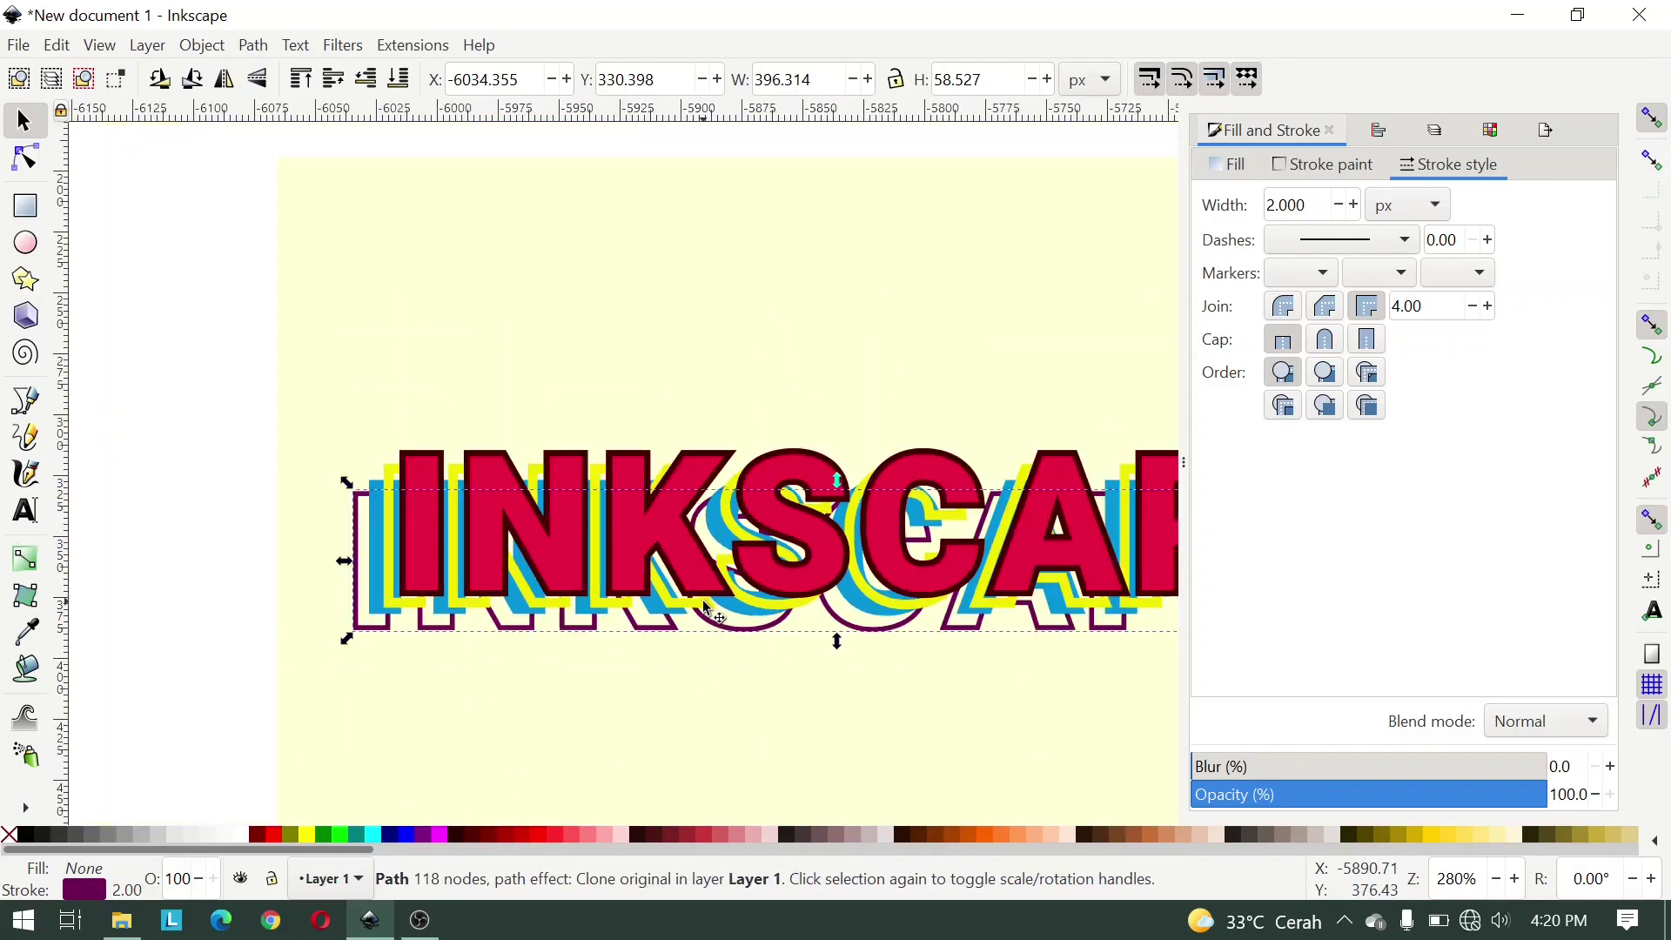
{"action": "scroll", "coordinate": [336, 636], "scroll_direction": "up", "scroll_amount": 2}
{"action": "left_click_drag", "start_coordinate": [373, 634], "coordinate": [384, 609]}
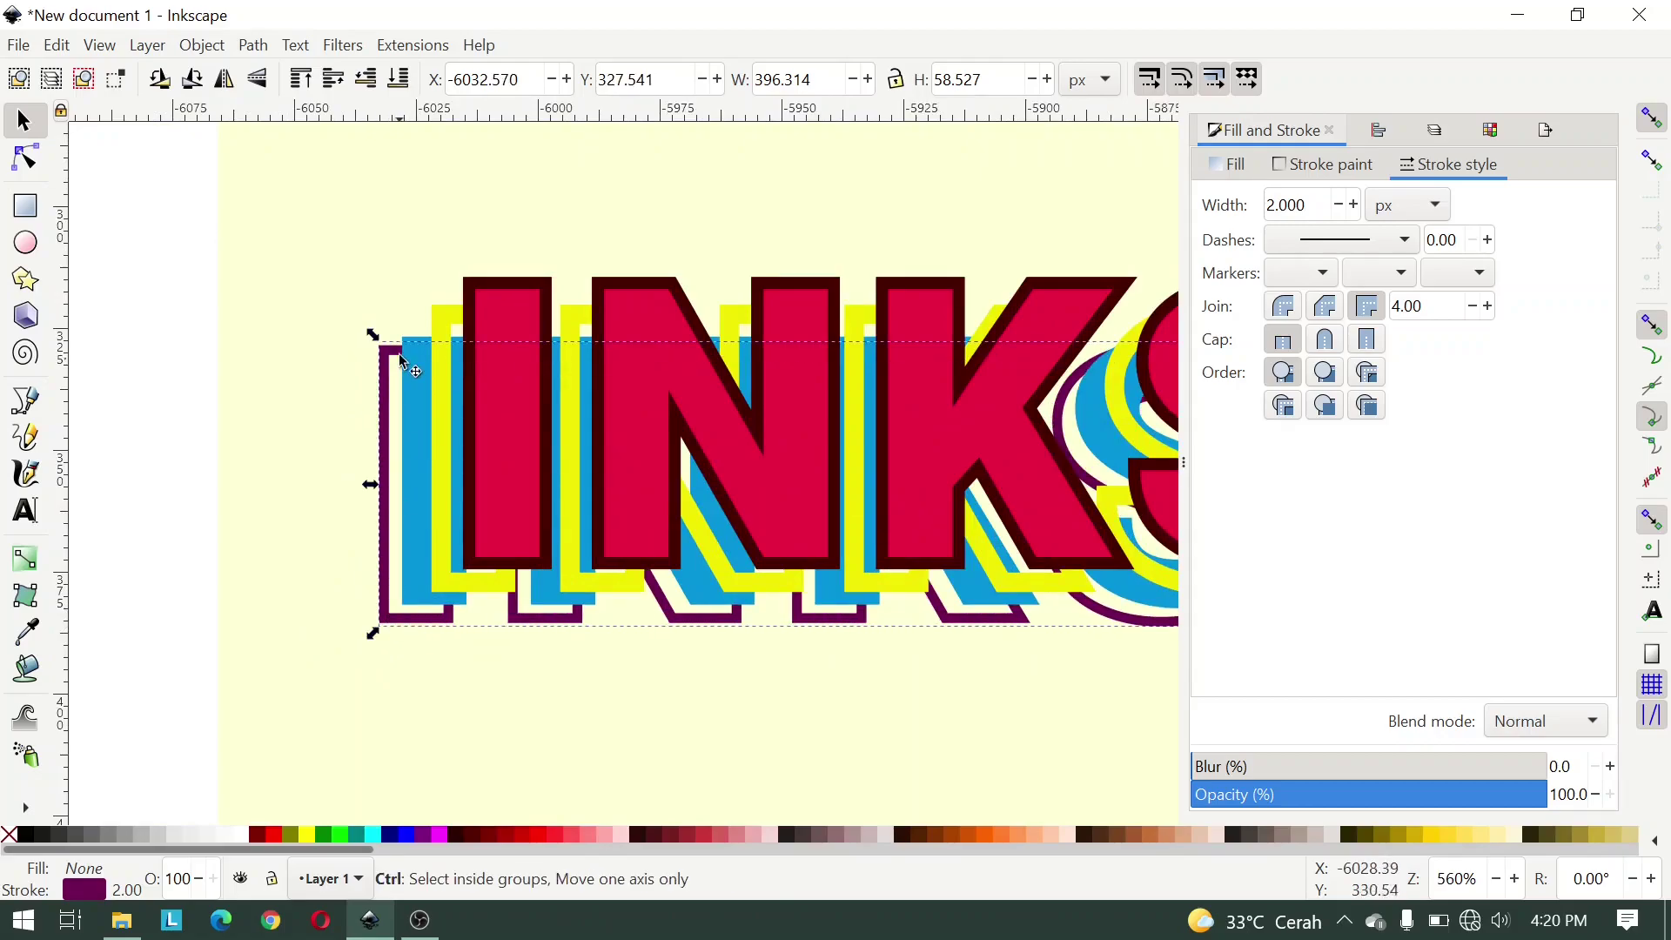
{"action": "scroll", "coordinate": [385, 357], "scroll_direction": "up", "scroll_amount": 1}
{"action": "left_click_drag", "start_coordinate": [386, 374], "coordinate": [395, 388]}
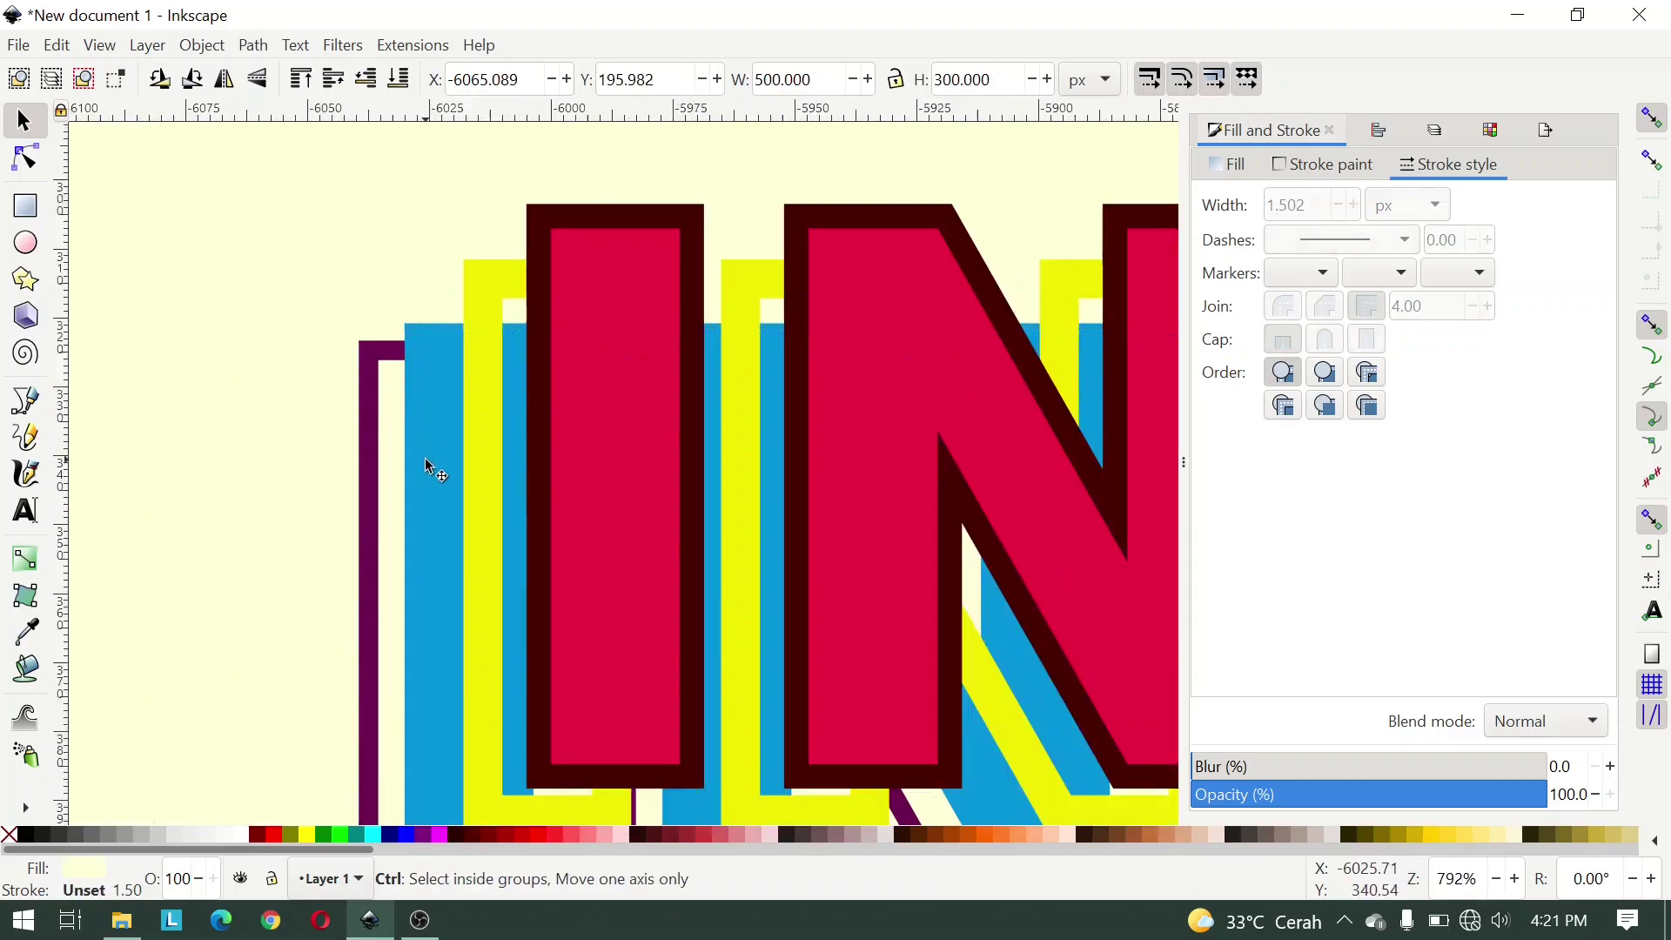
{"action": "scroll", "coordinate": [426, 466], "scroll_direction": "down", "scroll_amount": 3}
{"action": "left_click", "coordinate": [168, 496]}
Step: Shift the yellow outline about 1 px right and the blue shadow about 1 px right and 2 px up
{"action": "scroll", "coordinate": [420, 419], "scroll_direction": "down", "scroll_amount": 3}
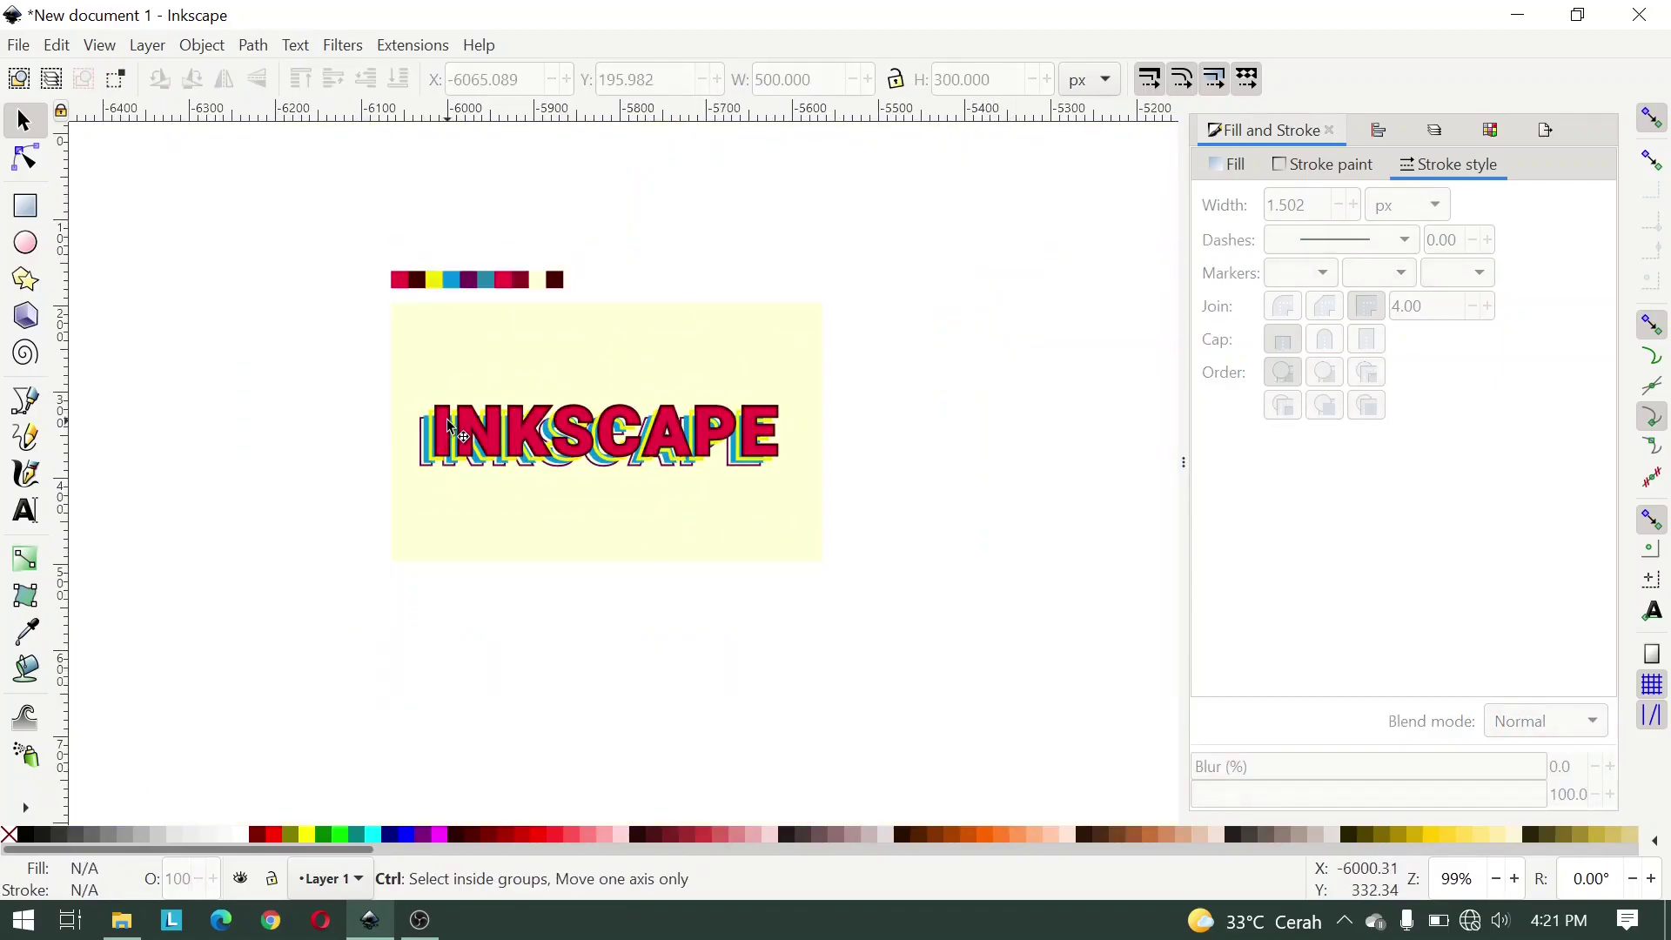
{"action": "scroll", "coordinate": [428, 418], "scroll_direction": "up", "scroll_amount": 3}
{"action": "scroll", "coordinate": [431, 399], "scroll_direction": "up", "scroll_amount": 4}
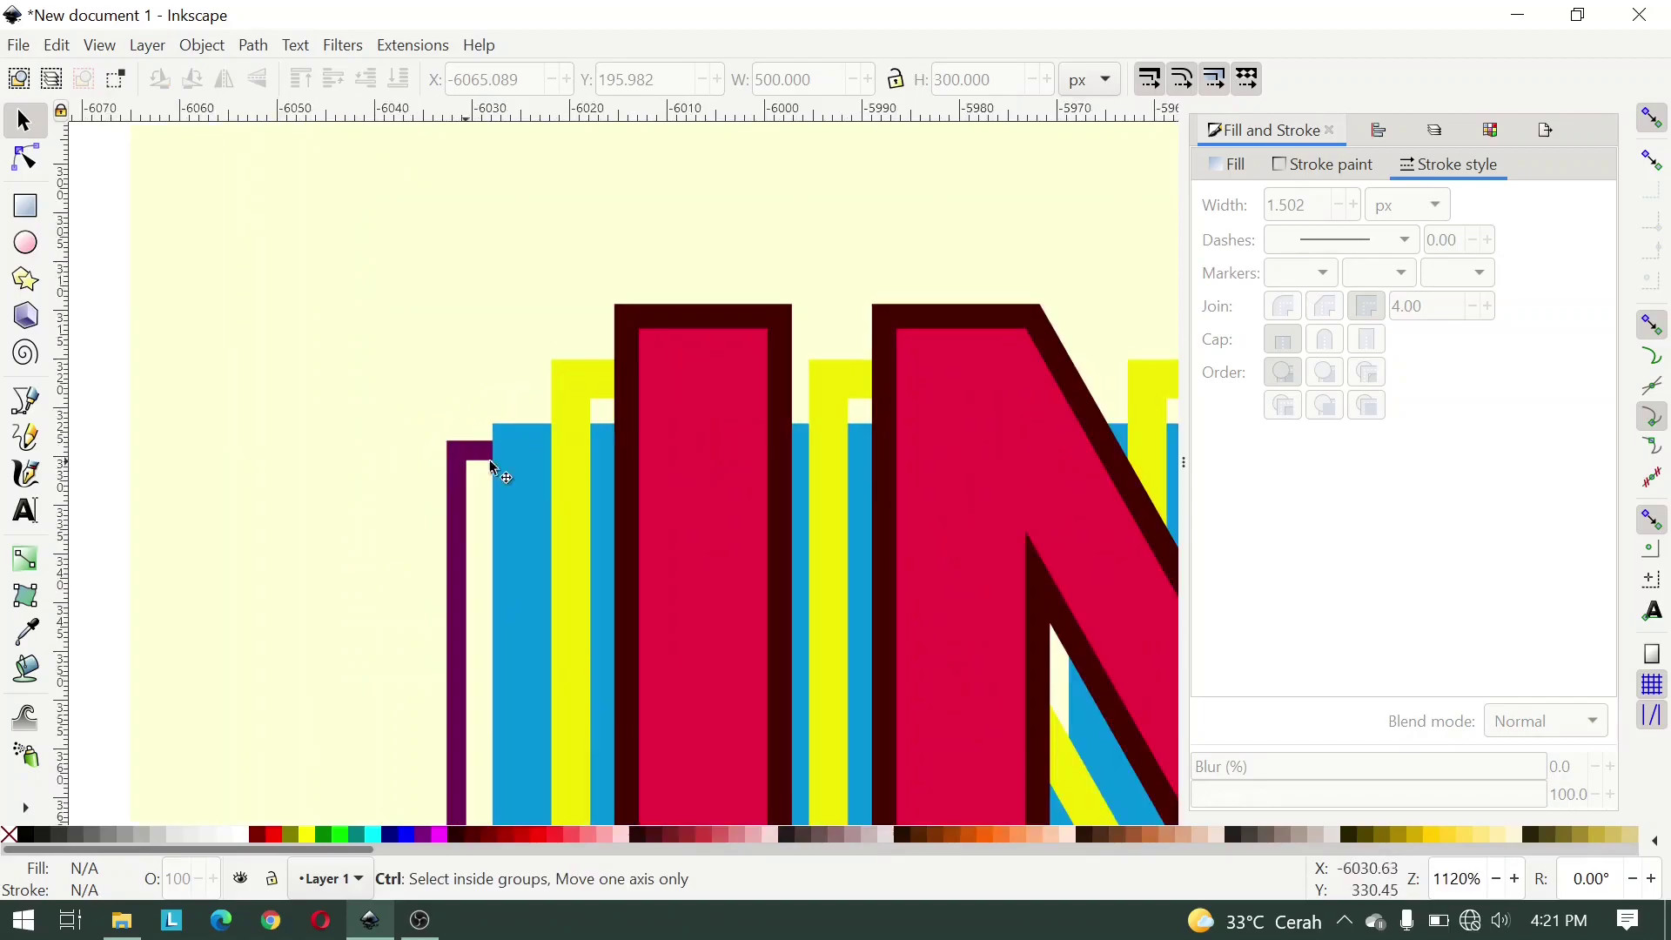
{"action": "left_click", "coordinate": [572, 386]}
{"action": "left_click_drag", "start_coordinate": [578, 382], "coordinate": [597, 377]}
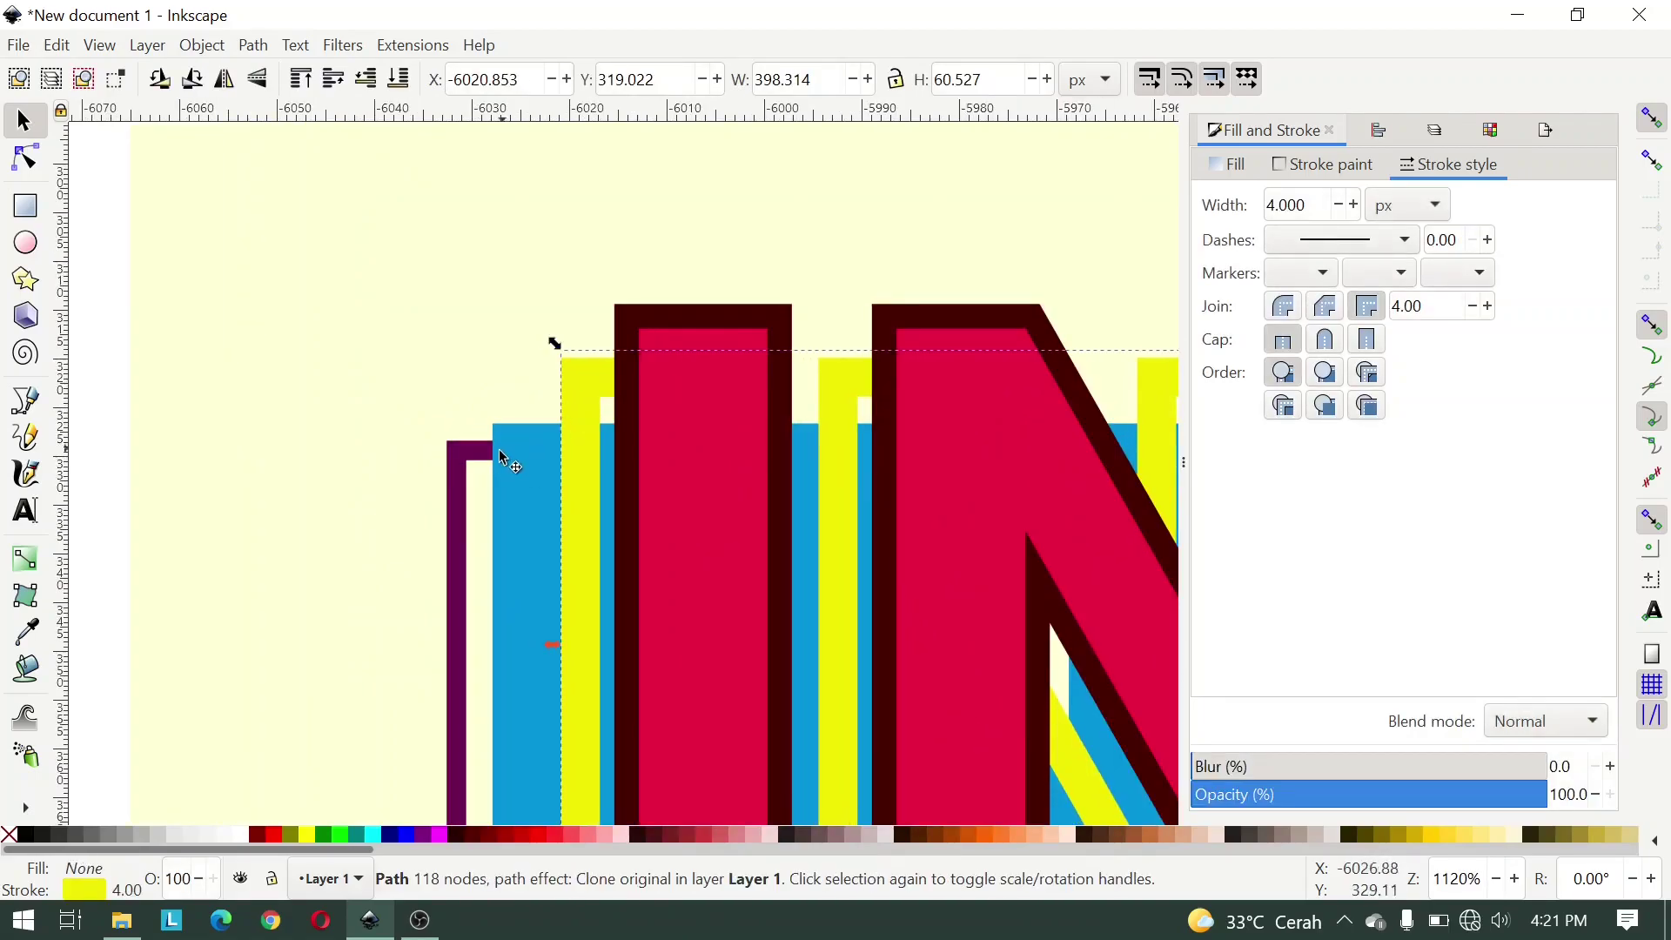
{"action": "left_click", "coordinate": [508, 482]}
{"action": "left_click_drag", "start_coordinate": [519, 483], "coordinate": [529, 469]}
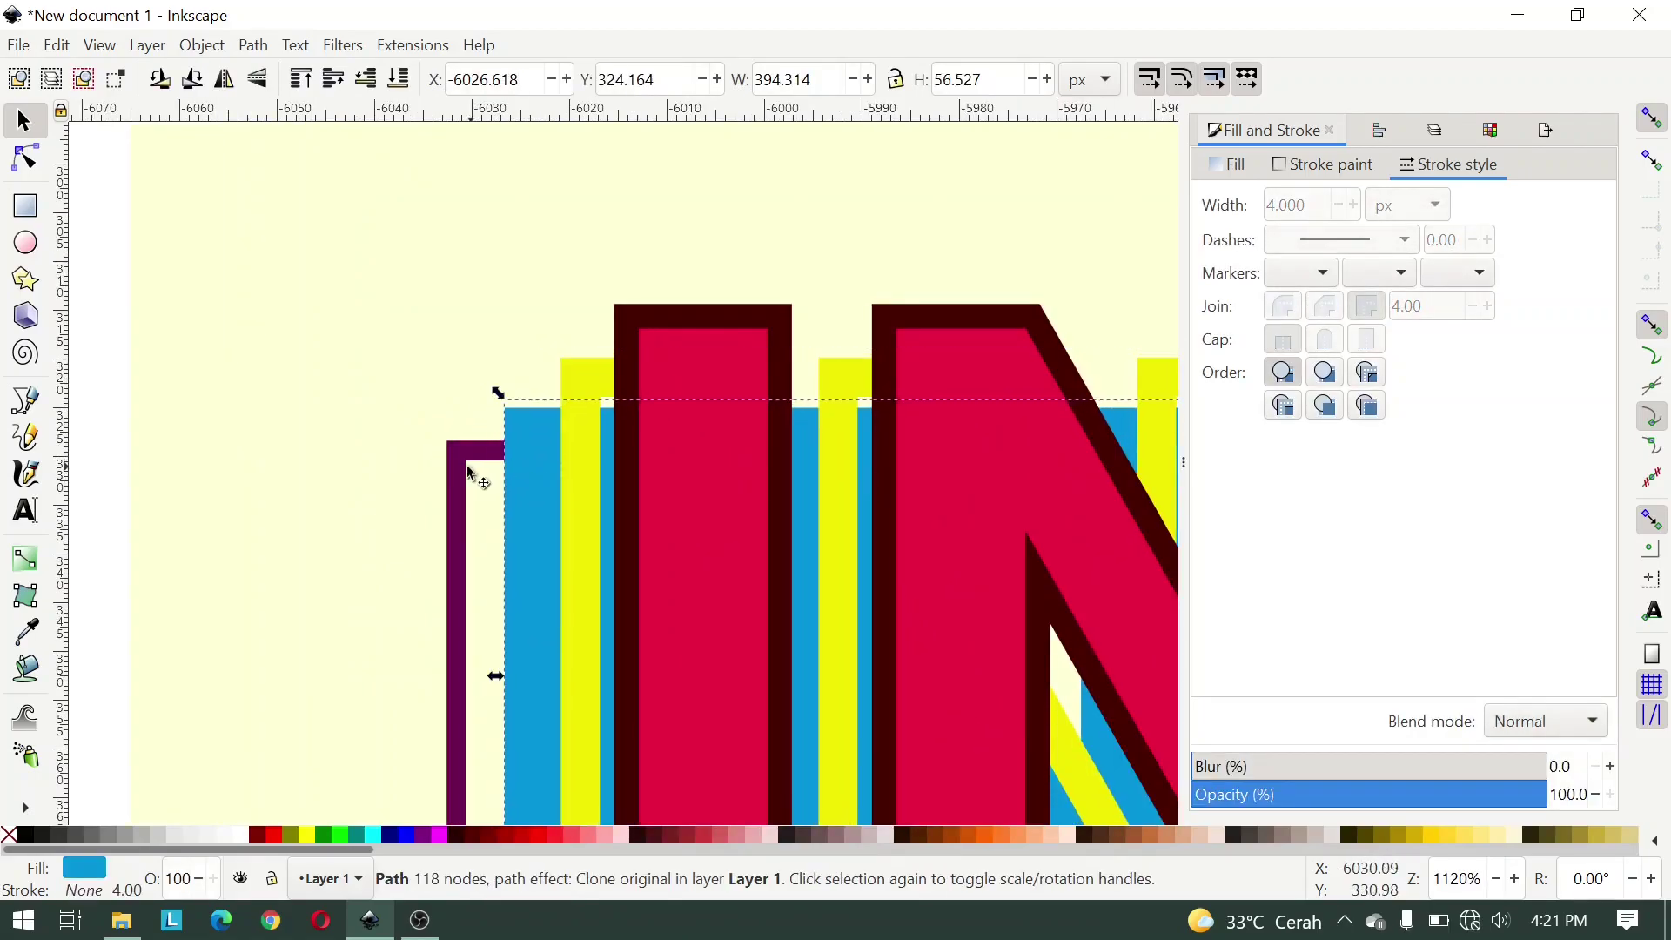
Step: Nudge the purple outline about 1 px right and 0.5 px down, and clear the selection
{"action": "left_click", "coordinate": [461, 461]}
{"action": "key", "text": "n"}
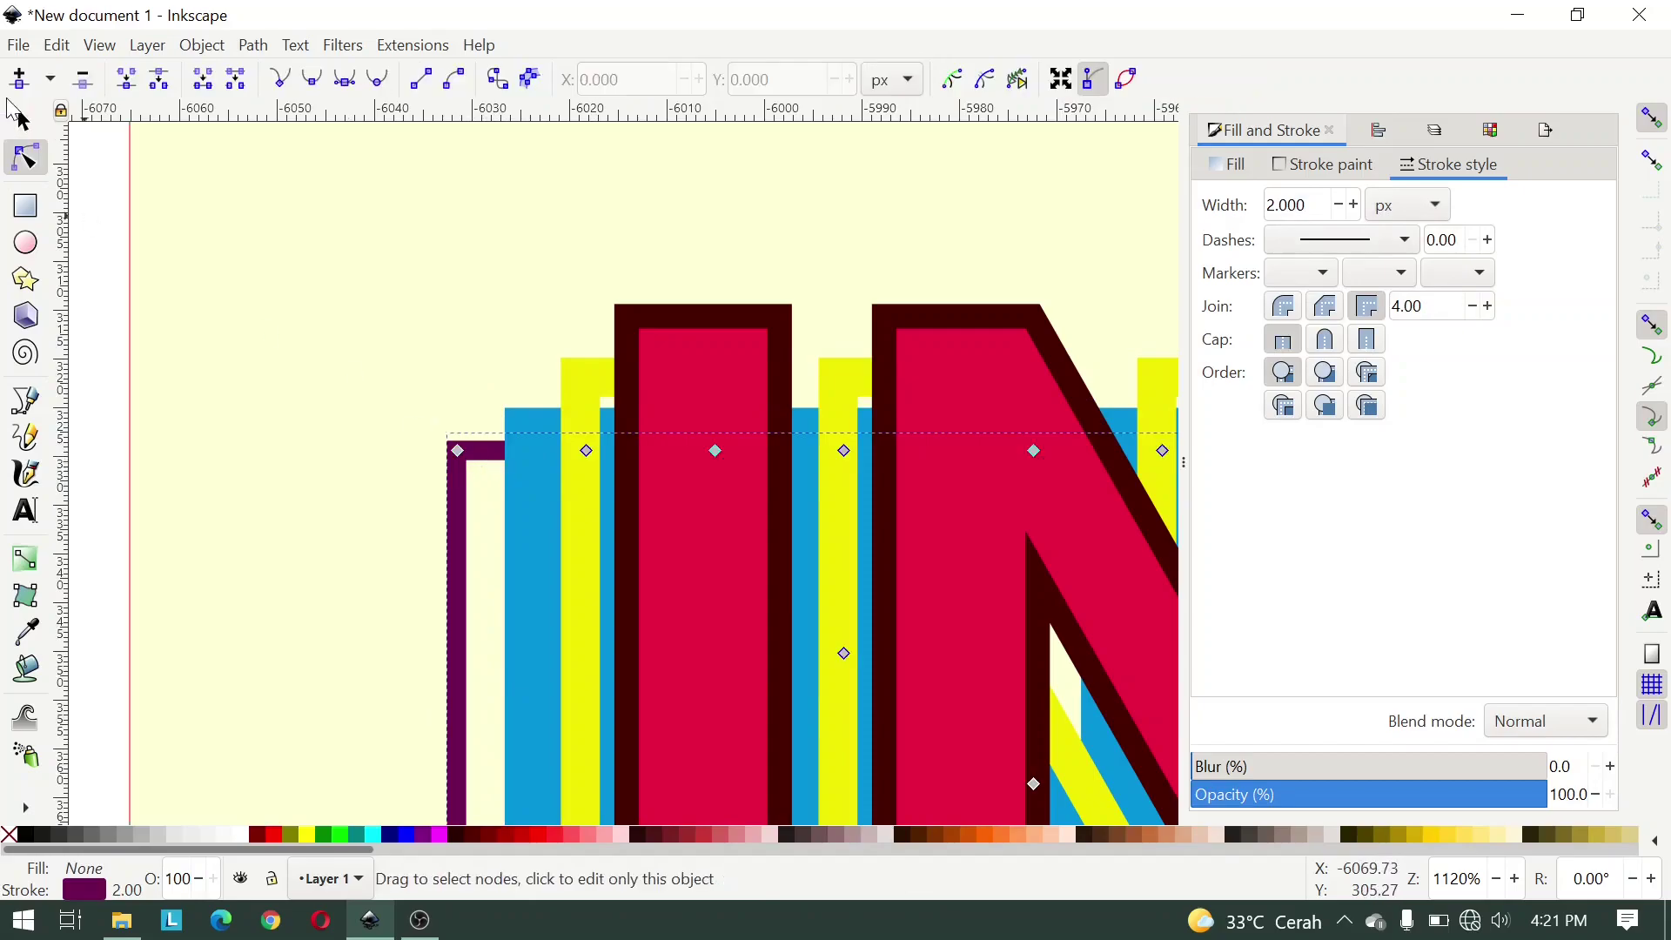
{"action": "key", "text": "s"}
{"action": "scroll", "coordinate": [453, 457], "scroll_direction": "up", "scroll_amount": 1}
{"action": "mouse_move", "coordinate": [470, 451]}
{"action": "left_mouse_down"}
{"action": "mouse_move", "coordinate": [482, 475]}
{"action": "mouse_move", "coordinate": [487, 456]}
{"action": "left_mouse_up"}
{"action": "scroll", "coordinate": [487, 456], "scroll_direction": "down", "scroll_amount": 1}
{"action": "scroll", "coordinate": [640, 468], "scroll_direction": "down", "scroll_amount": 3}
{"action": "left_click_drag", "start_coordinate": [522, 566], "coordinate": [413, 522]}
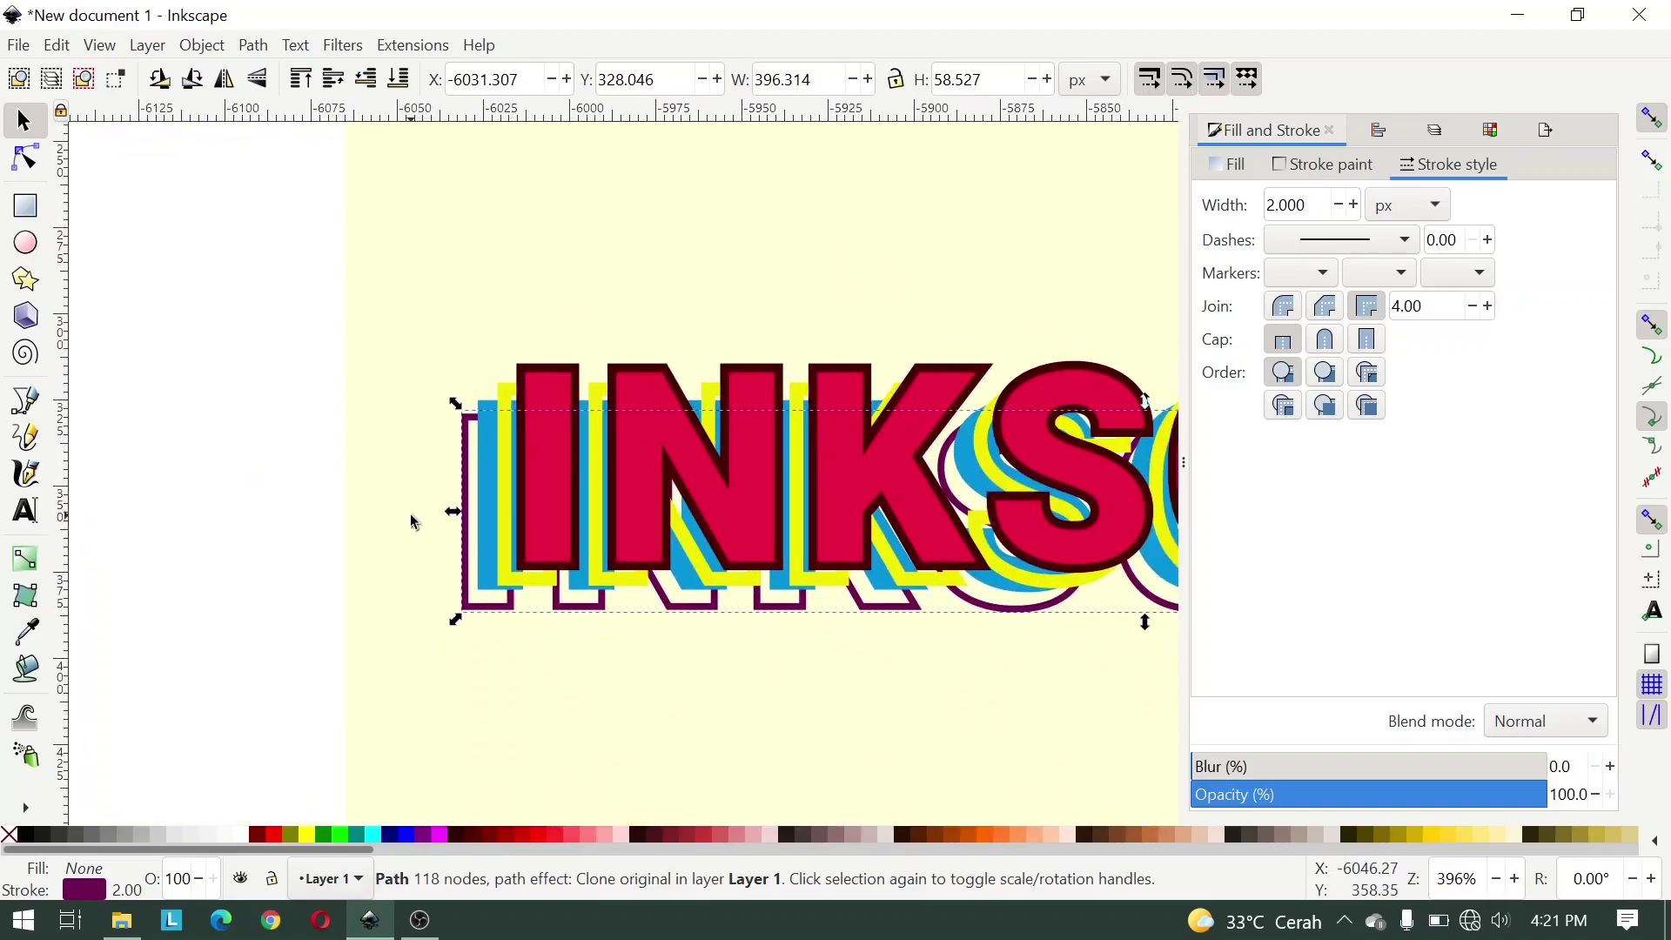
{"action": "left_click", "coordinate": [295, 477]}
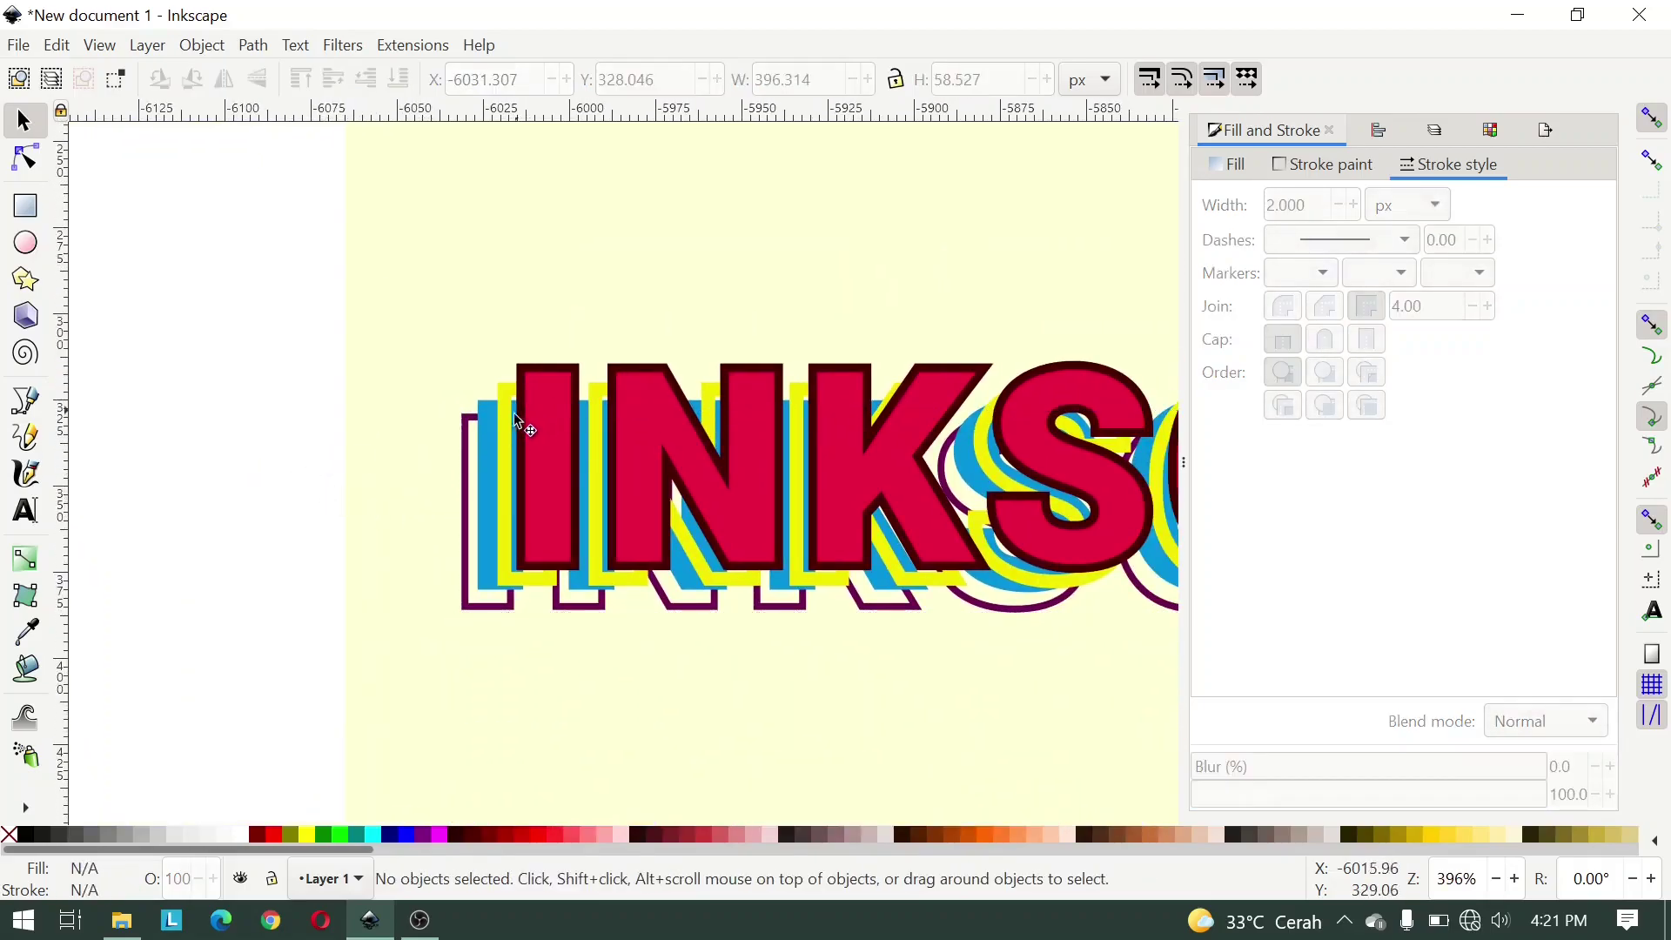
Step: Replace the crimson INKSCAPE text with "Blender" to test that the offset clones follow the wording
{"action": "scroll", "coordinate": [866, 487], "scroll_direction": "down", "scroll_amount": 1}
{"action": "scroll", "coordinate": [734, 507], "scroll_direction": "down", "scroll_amount": 1}
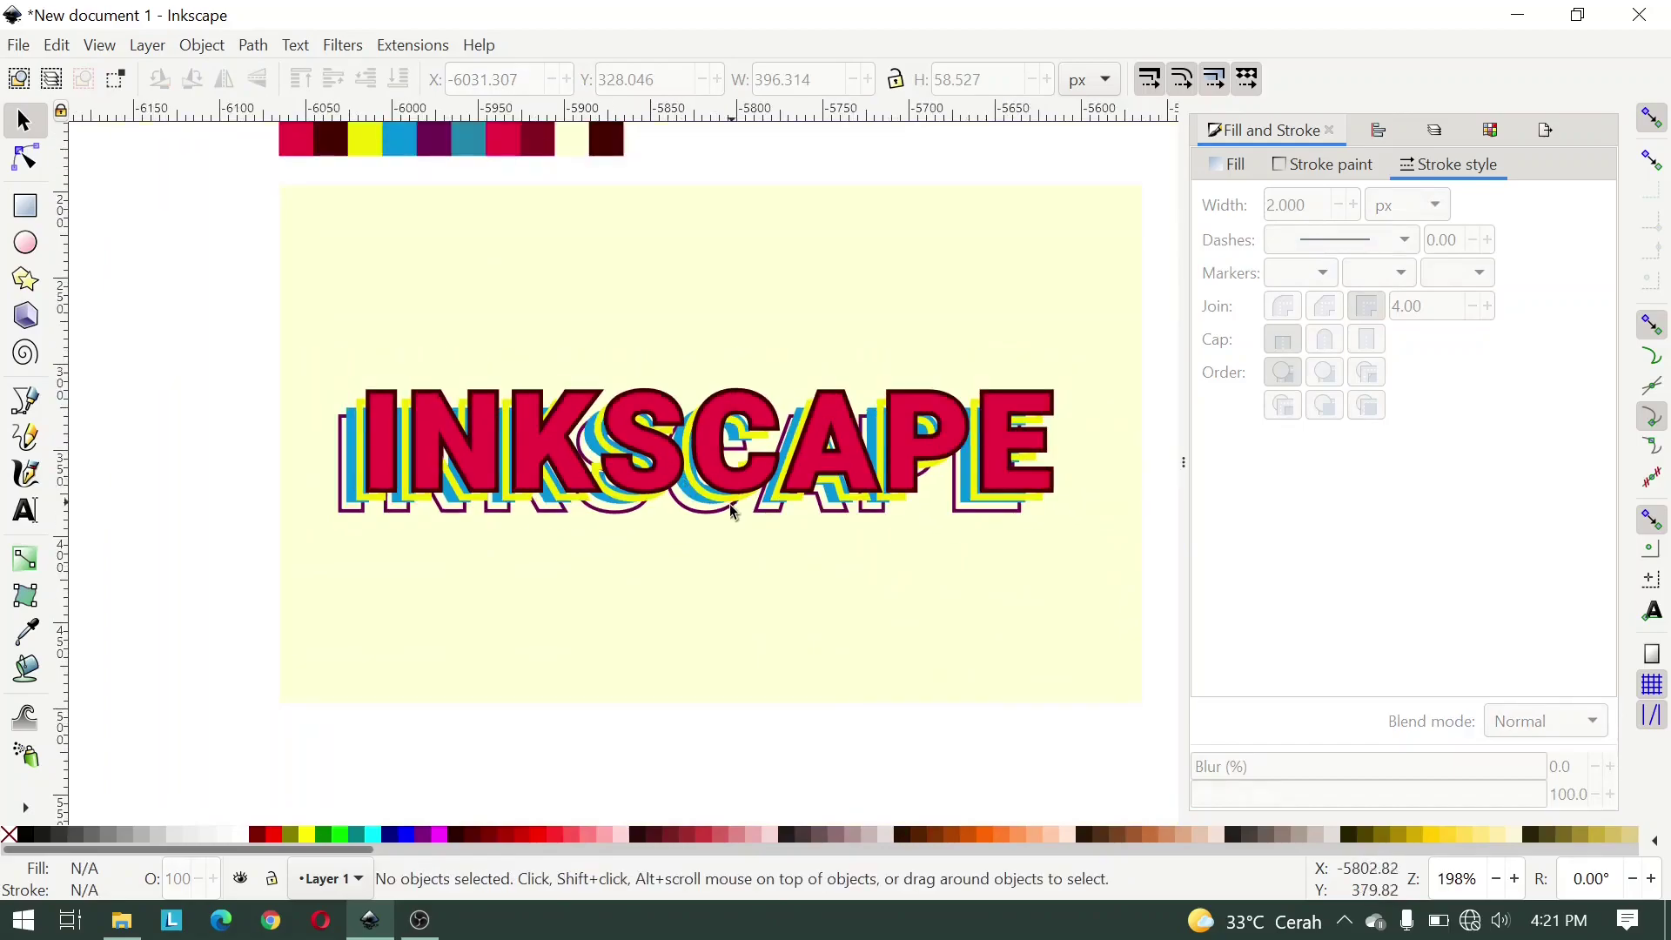
{"action": "scroll", "coordinate": [735, 518], "scroll_direction": "up", "scroll_amount": 2}
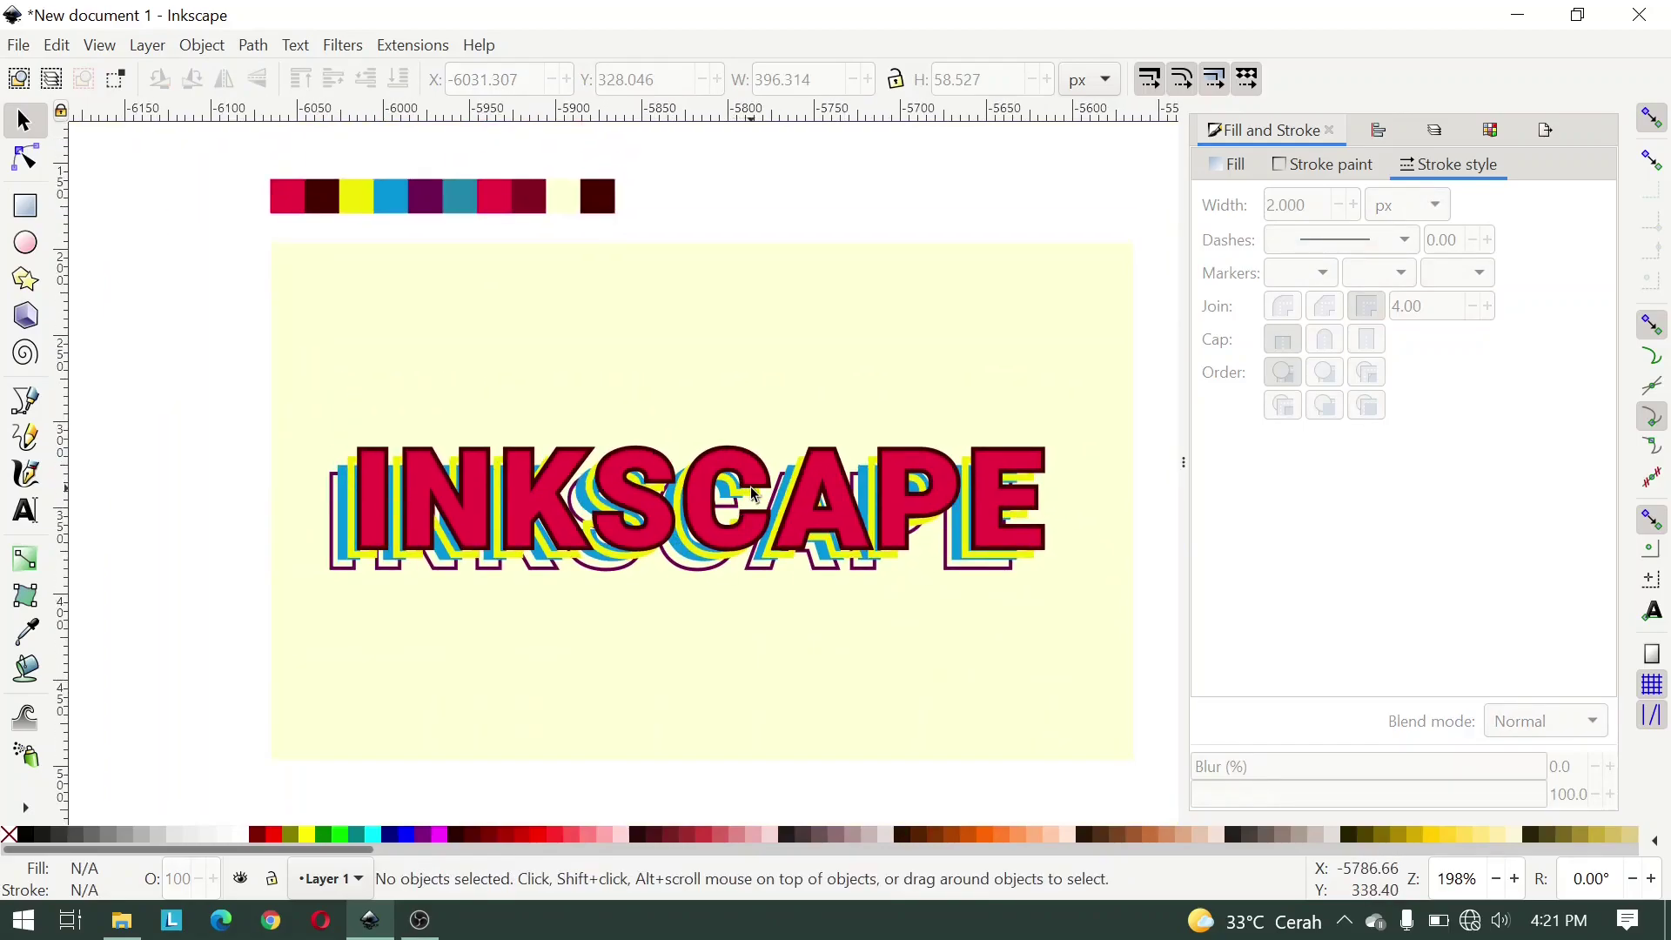
{"action": "left_click", "coordinate": [832, 467]}
{"action": "double_click", "coordinate": [826, 470]}
{"action": "key", "text": "ctrl+a"}
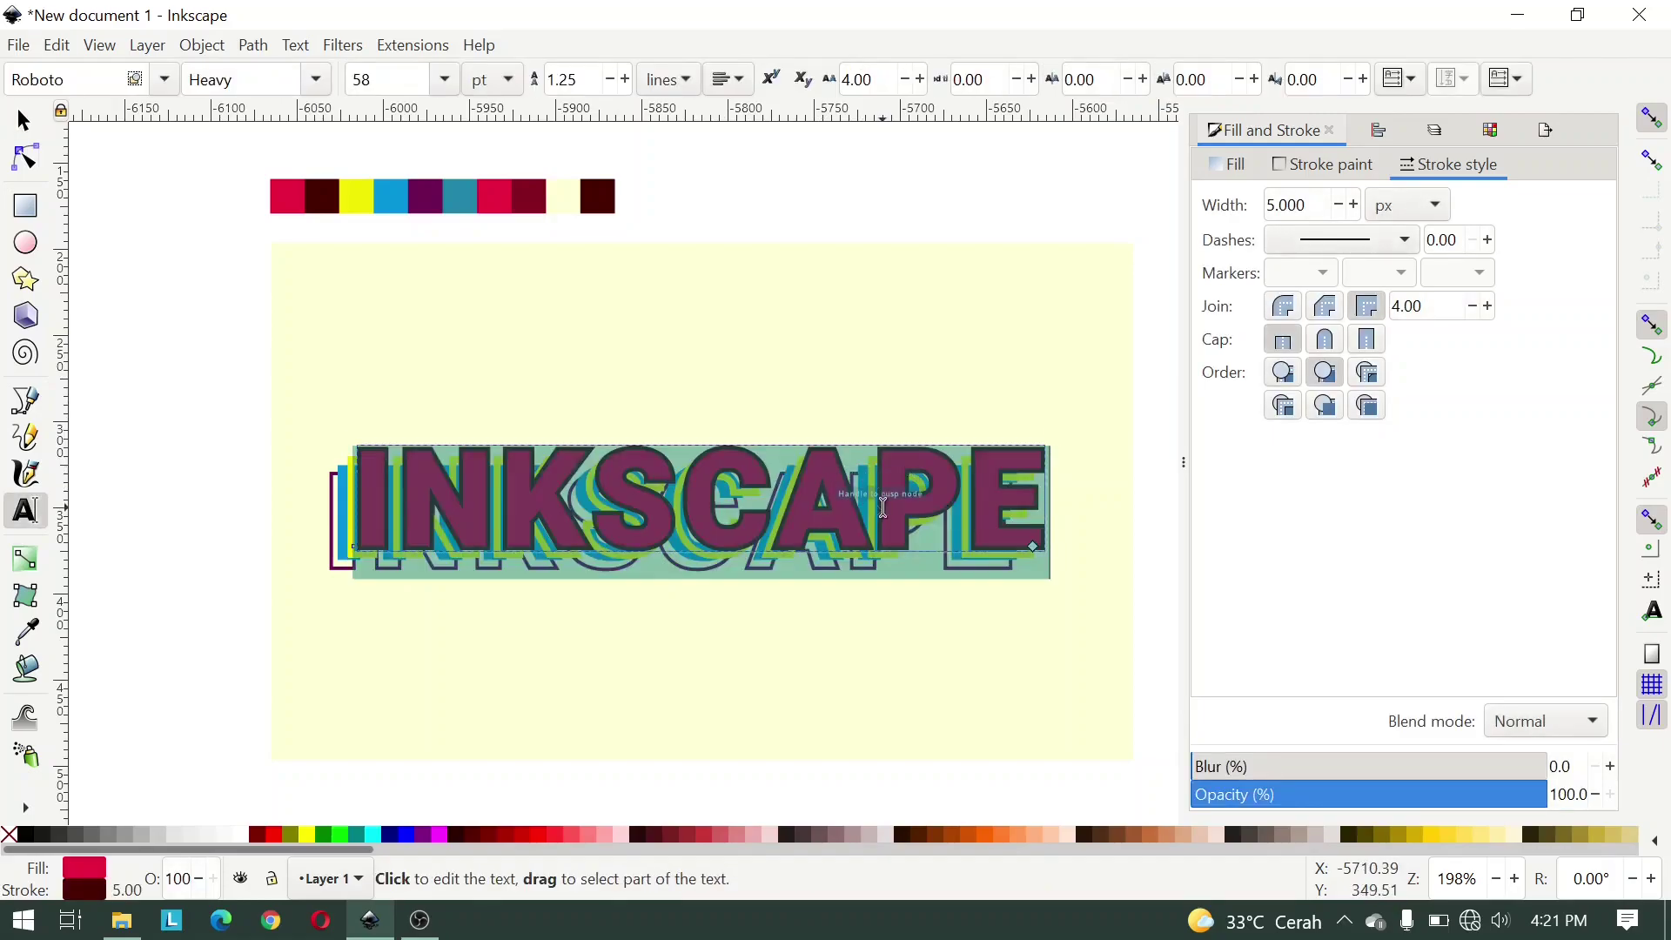
{"action": "type", "text": "Ble"}
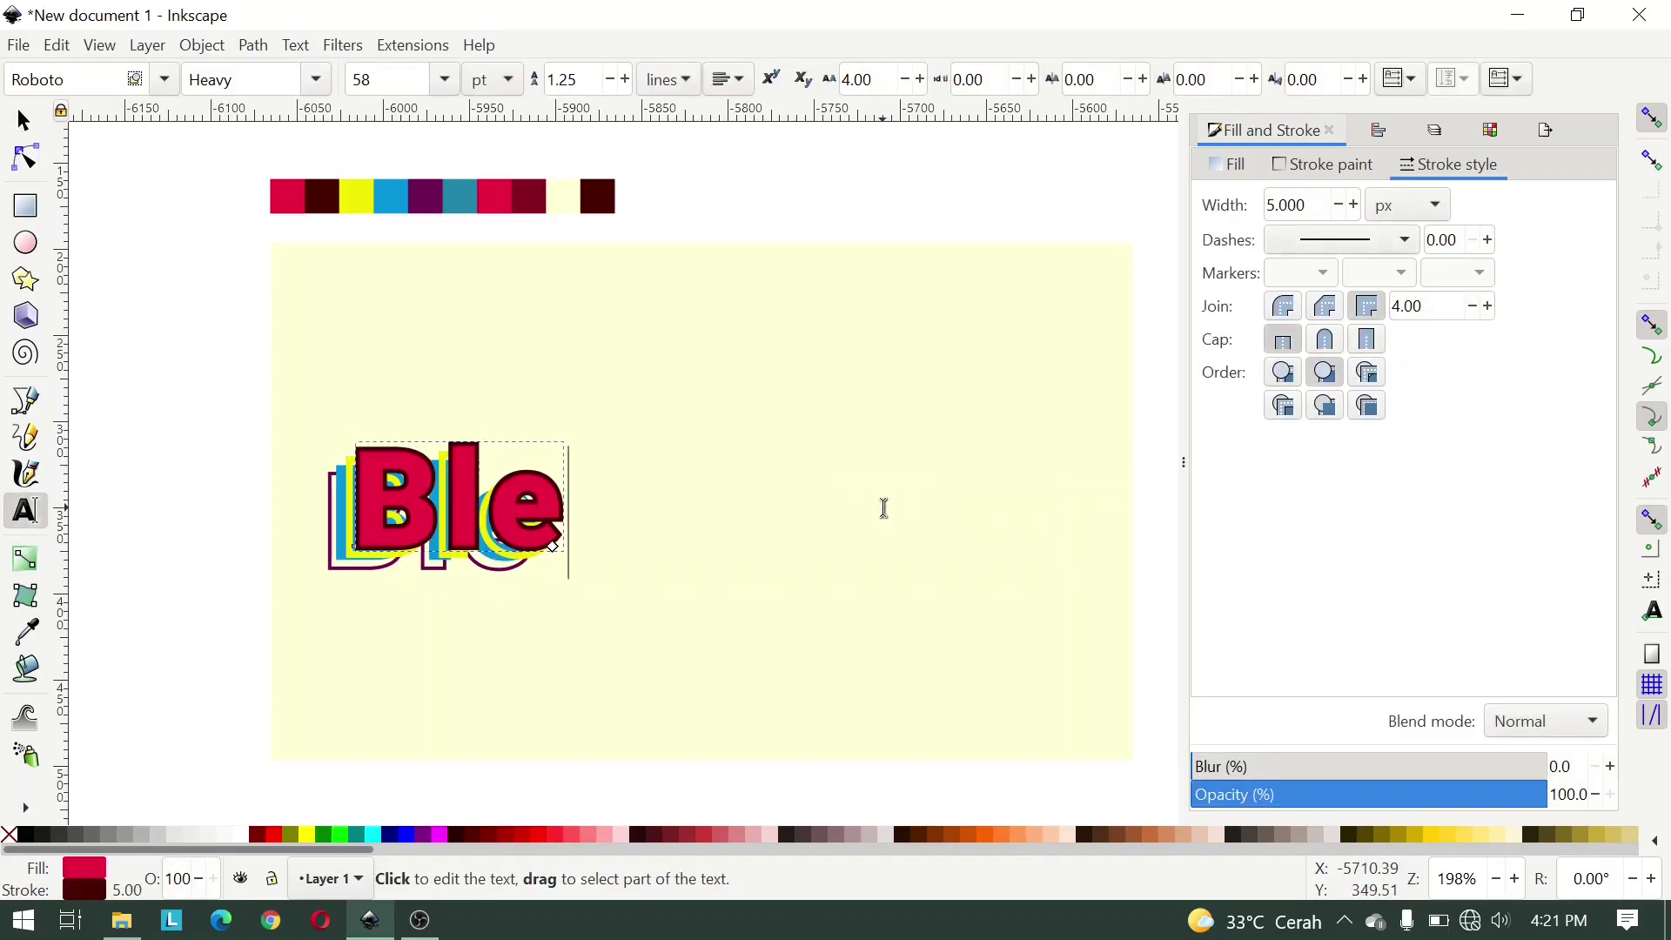
{"action": "type", "text": "nder"}
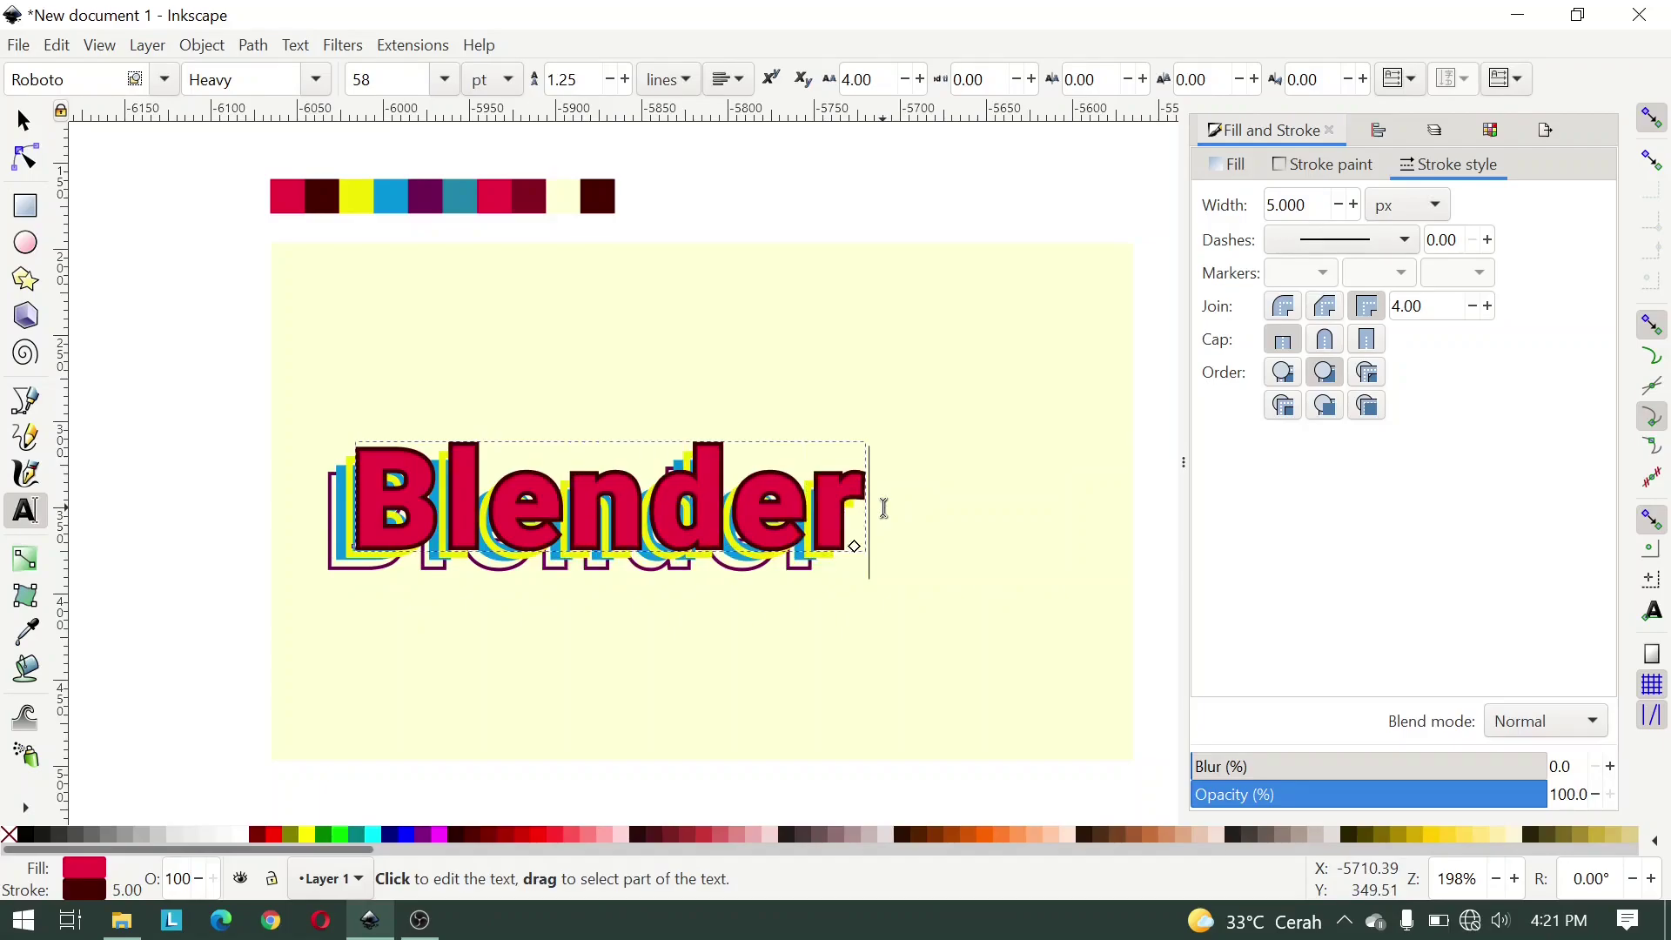
Step: Test two more wordings in the same text object, first "Gimp" and after that "Krita"
{"action": "key", "text": "ctrl+a"}
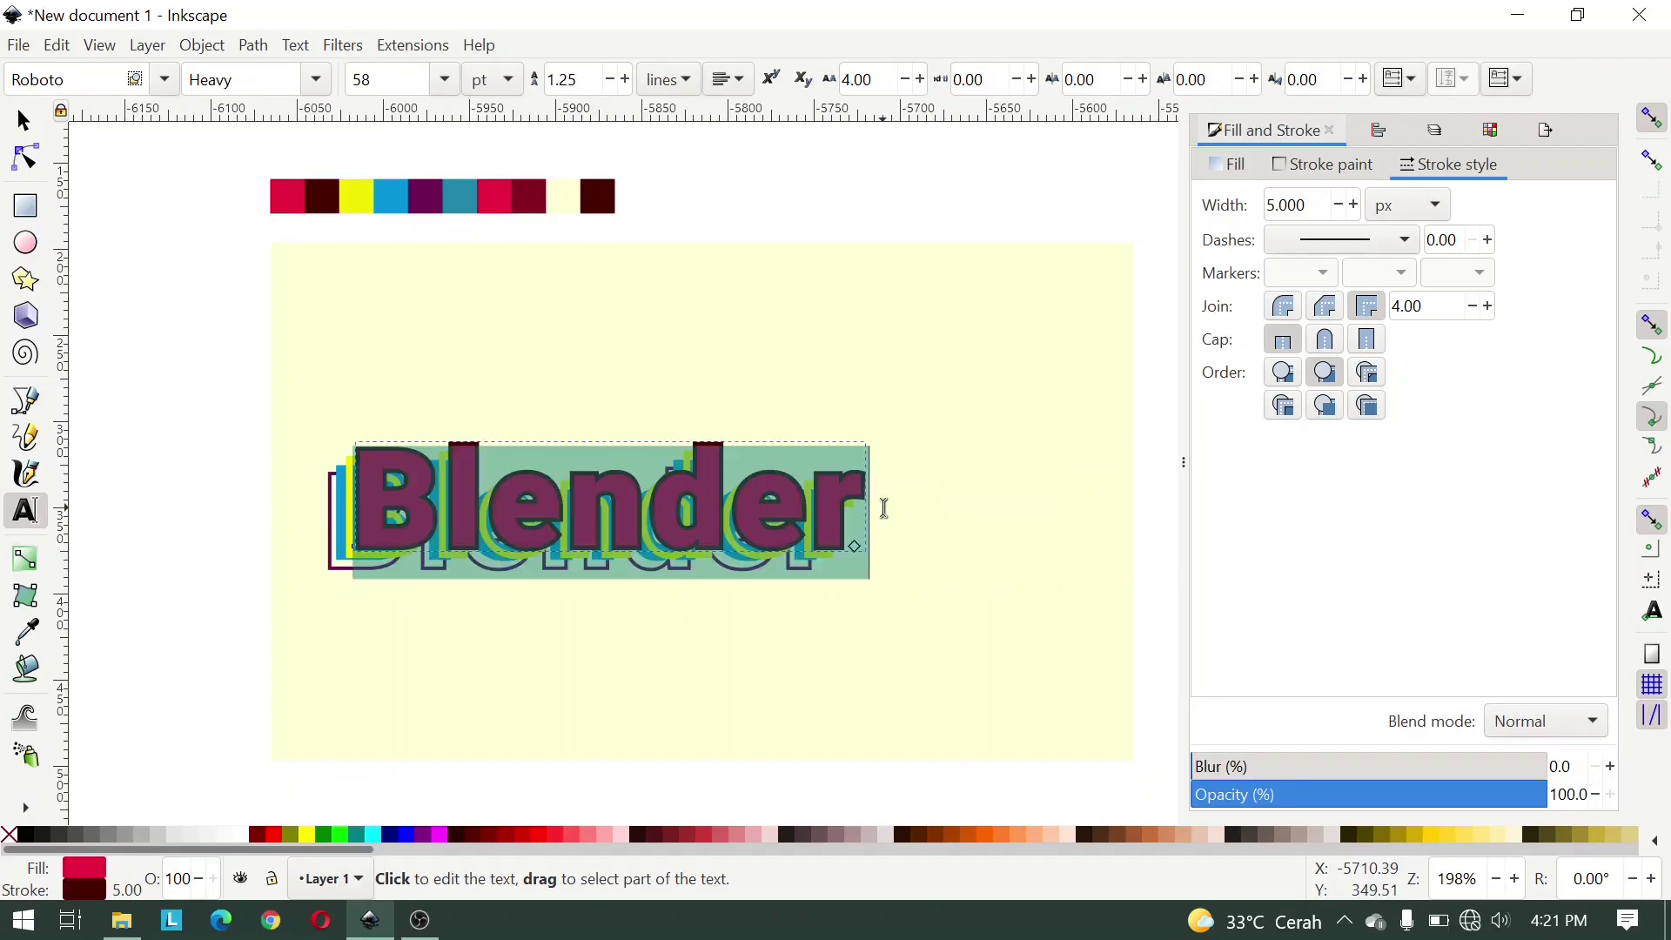
{"action": "type", "text": "Gimp"}
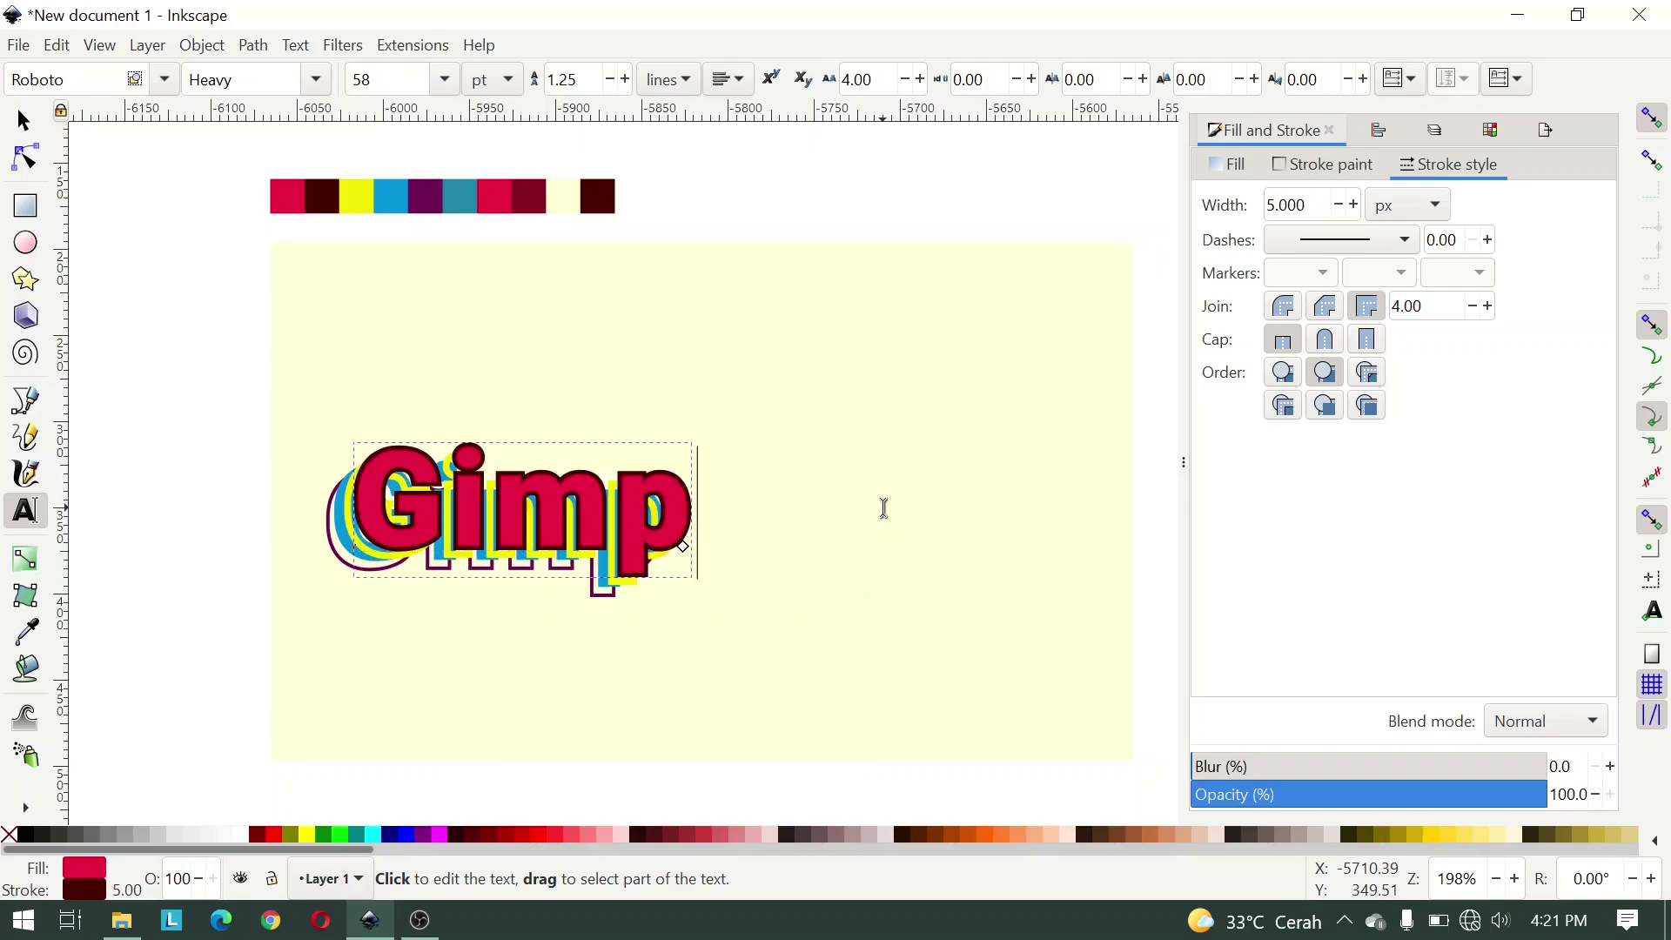
{"action": "key", "text": "ctrl+a"}
{"action": "type", "text": "K"}
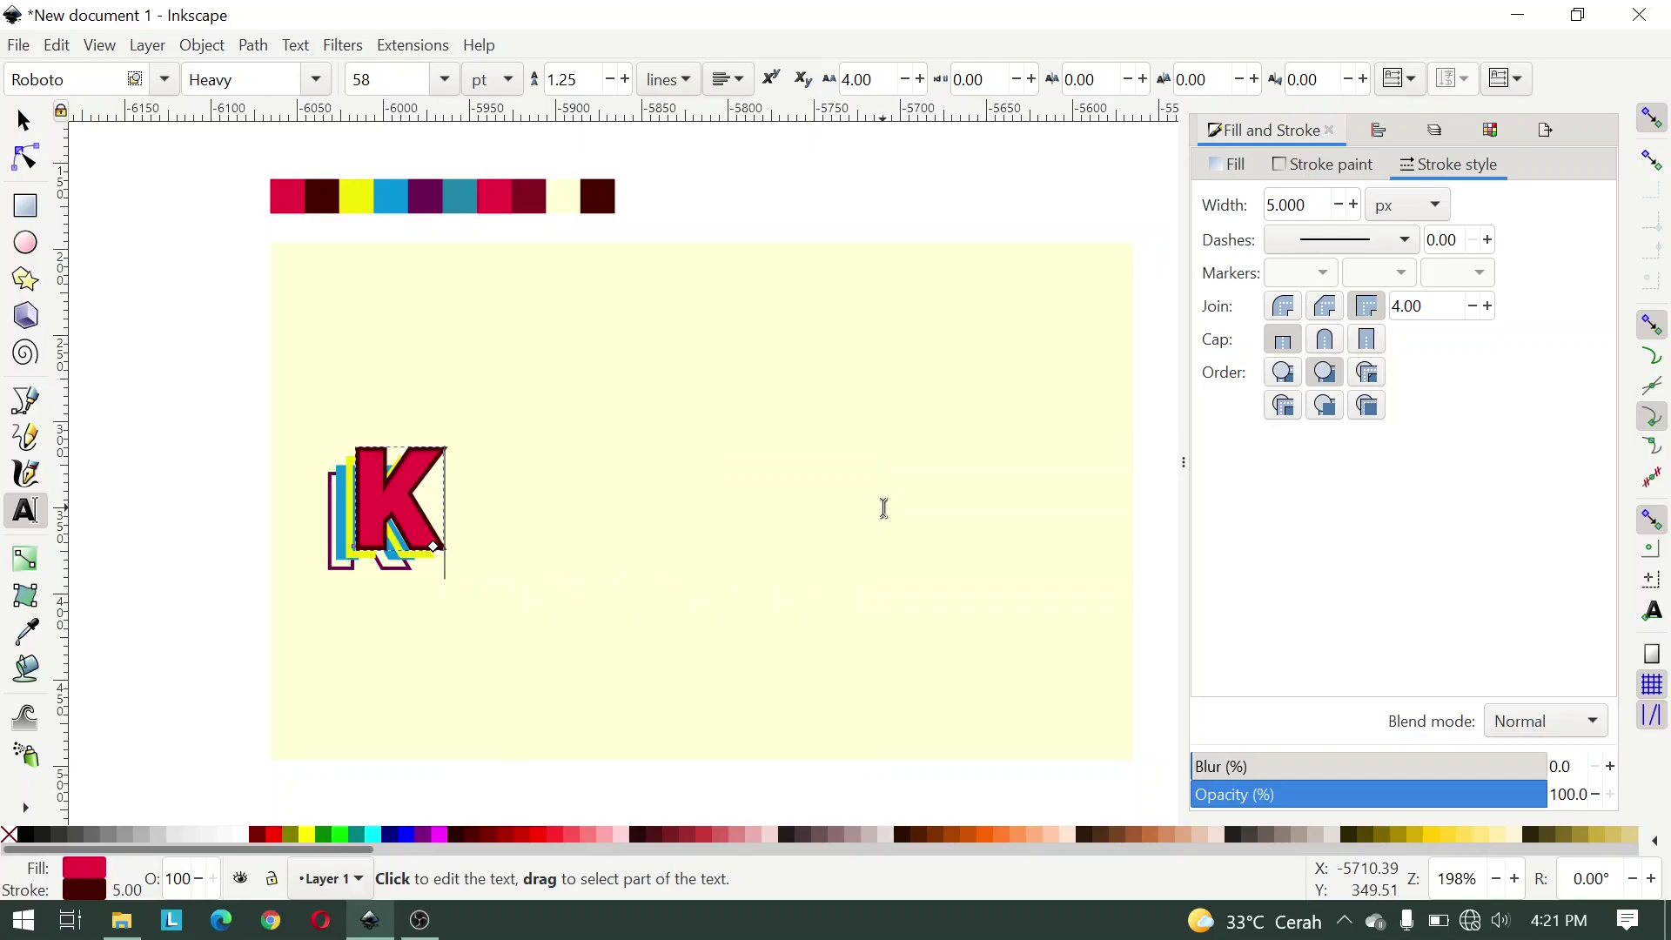
{"action": "type", "text": "rita"}
Step: Change the text back to "INKSCAPE", finish text editing and deselect it
{"action": "key", "text": "ctrl+a"}
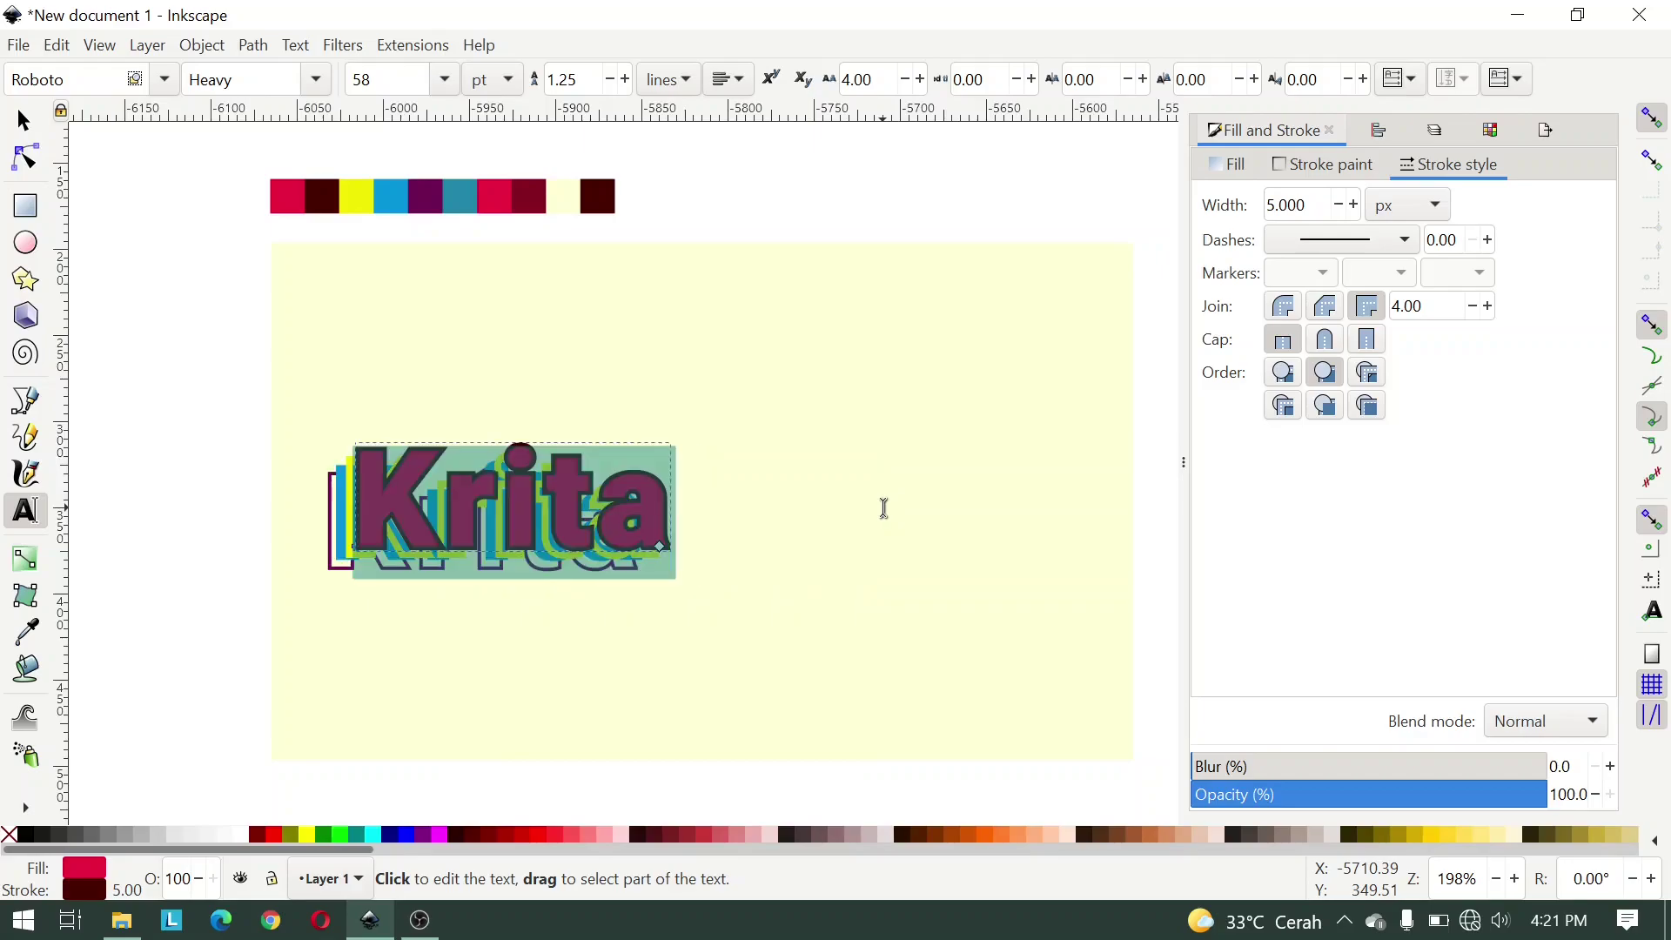
{"action": "type", "text": "INKS"}
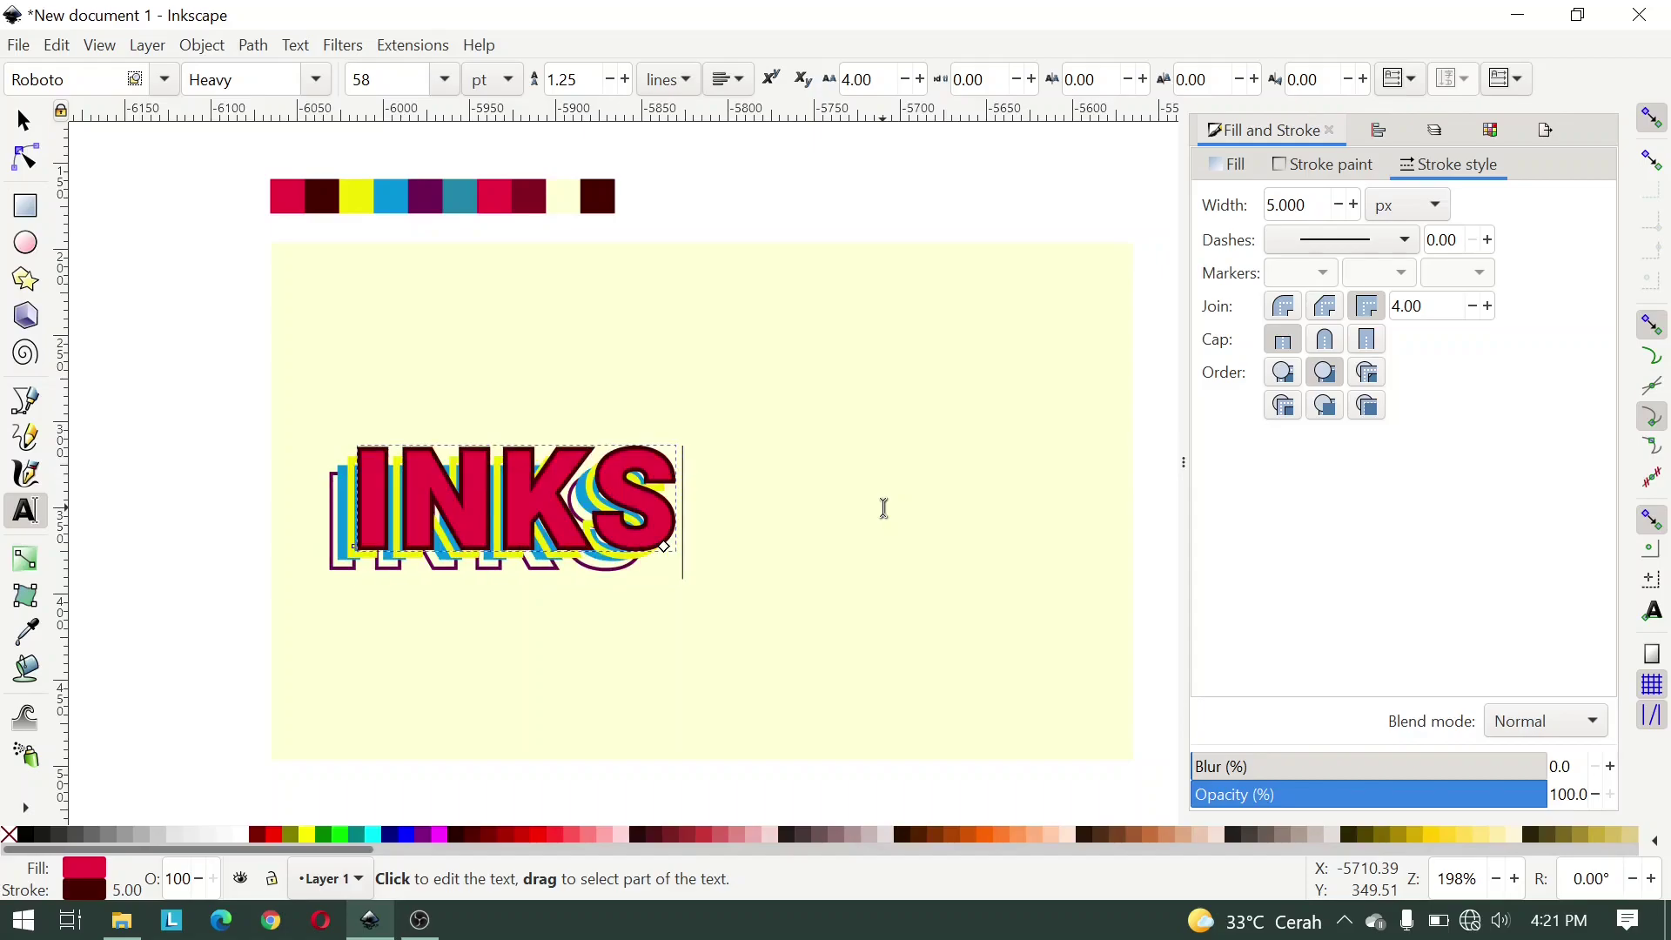
{"action": "type", "text": "CAP"}
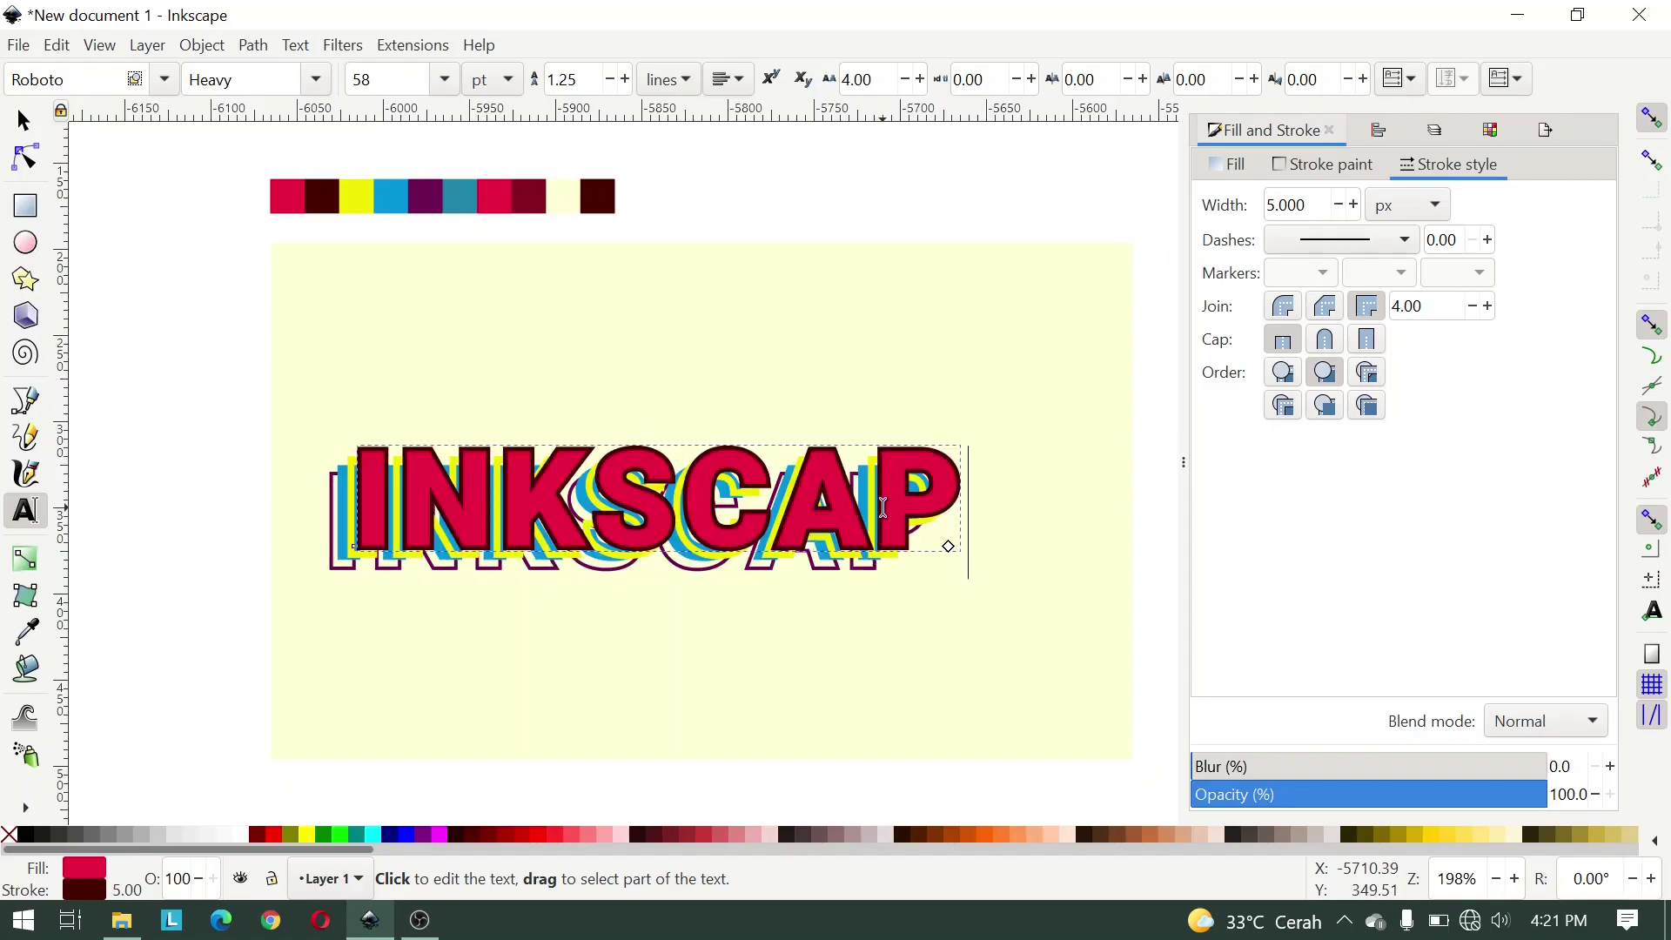
{"action": "type", "text": "E"}
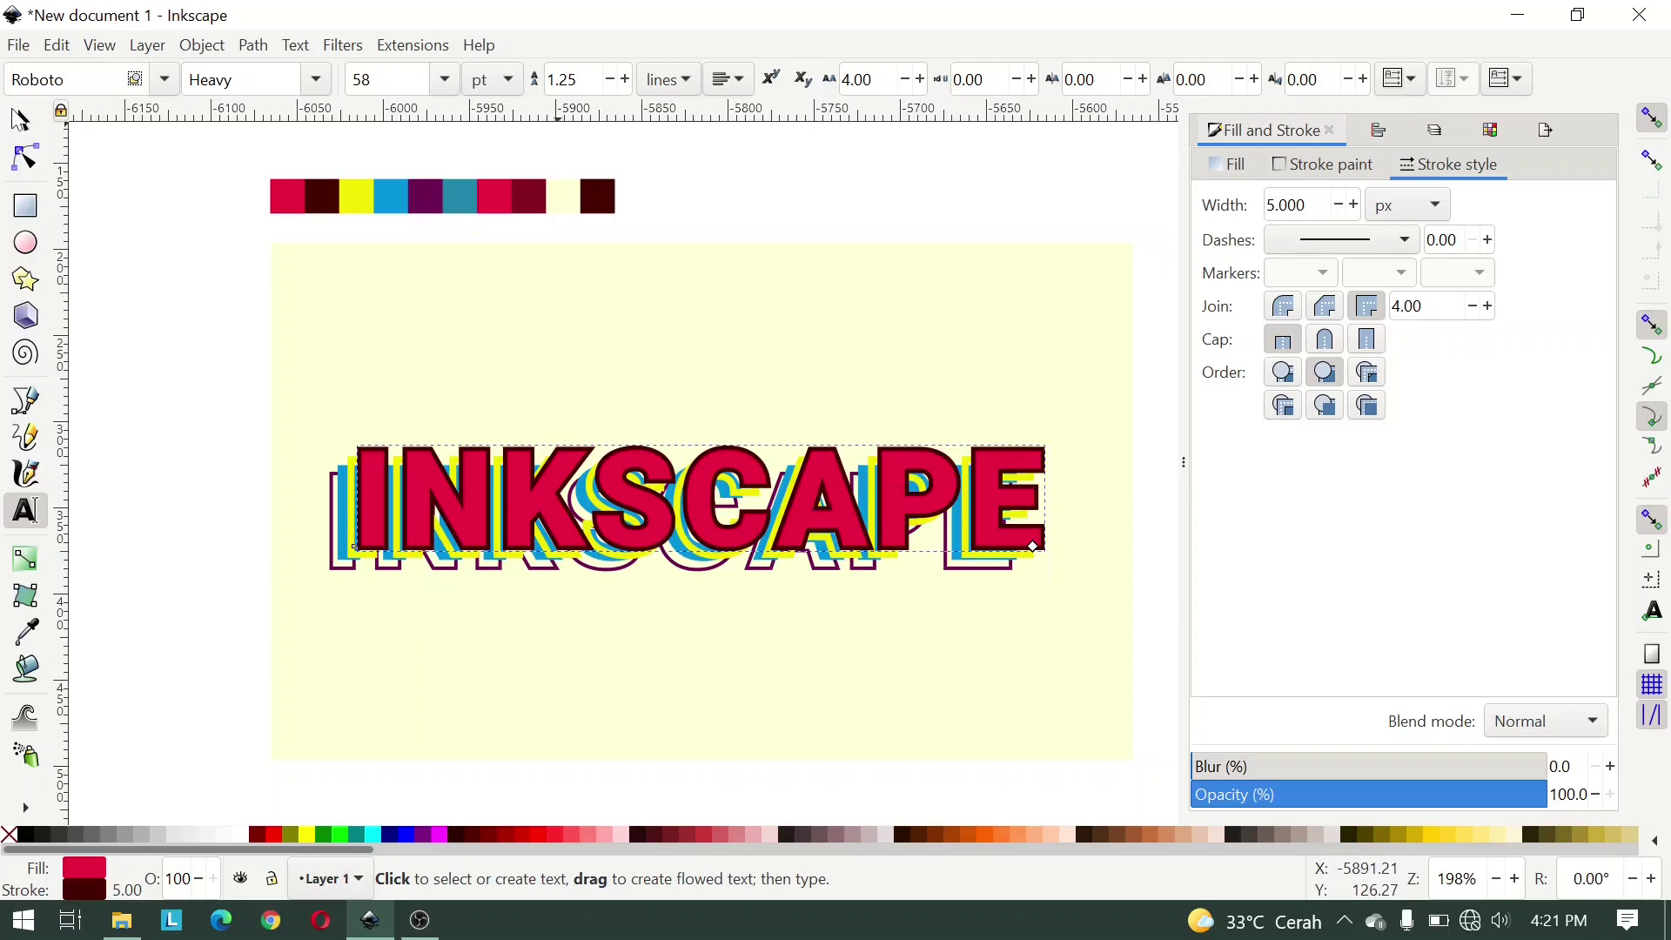
{"action": "left_click", "coordinate": [19, 120]}
{"action": "key", "text": "Escape"}
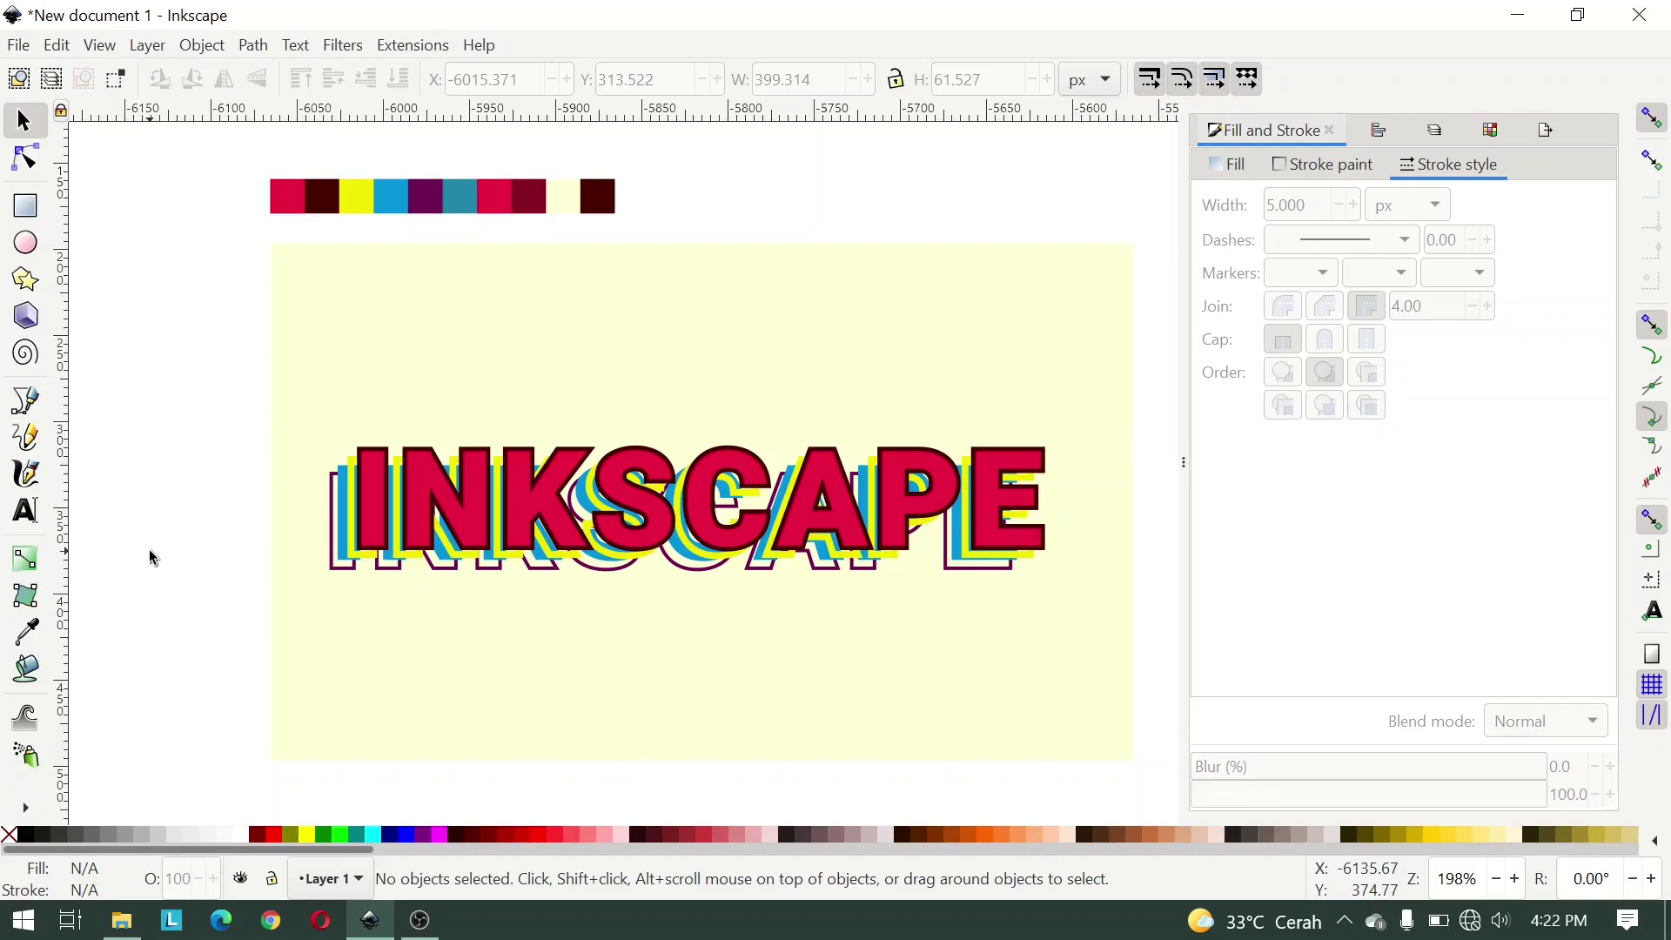
Step: Add a new text object reading "DRAW FREELY" on the cream background below the INKSCAPE lettering
{"action": "left_click", "coordinate": [25, 511]}
{"action": "left_click", "coordinate": [440, 668]}
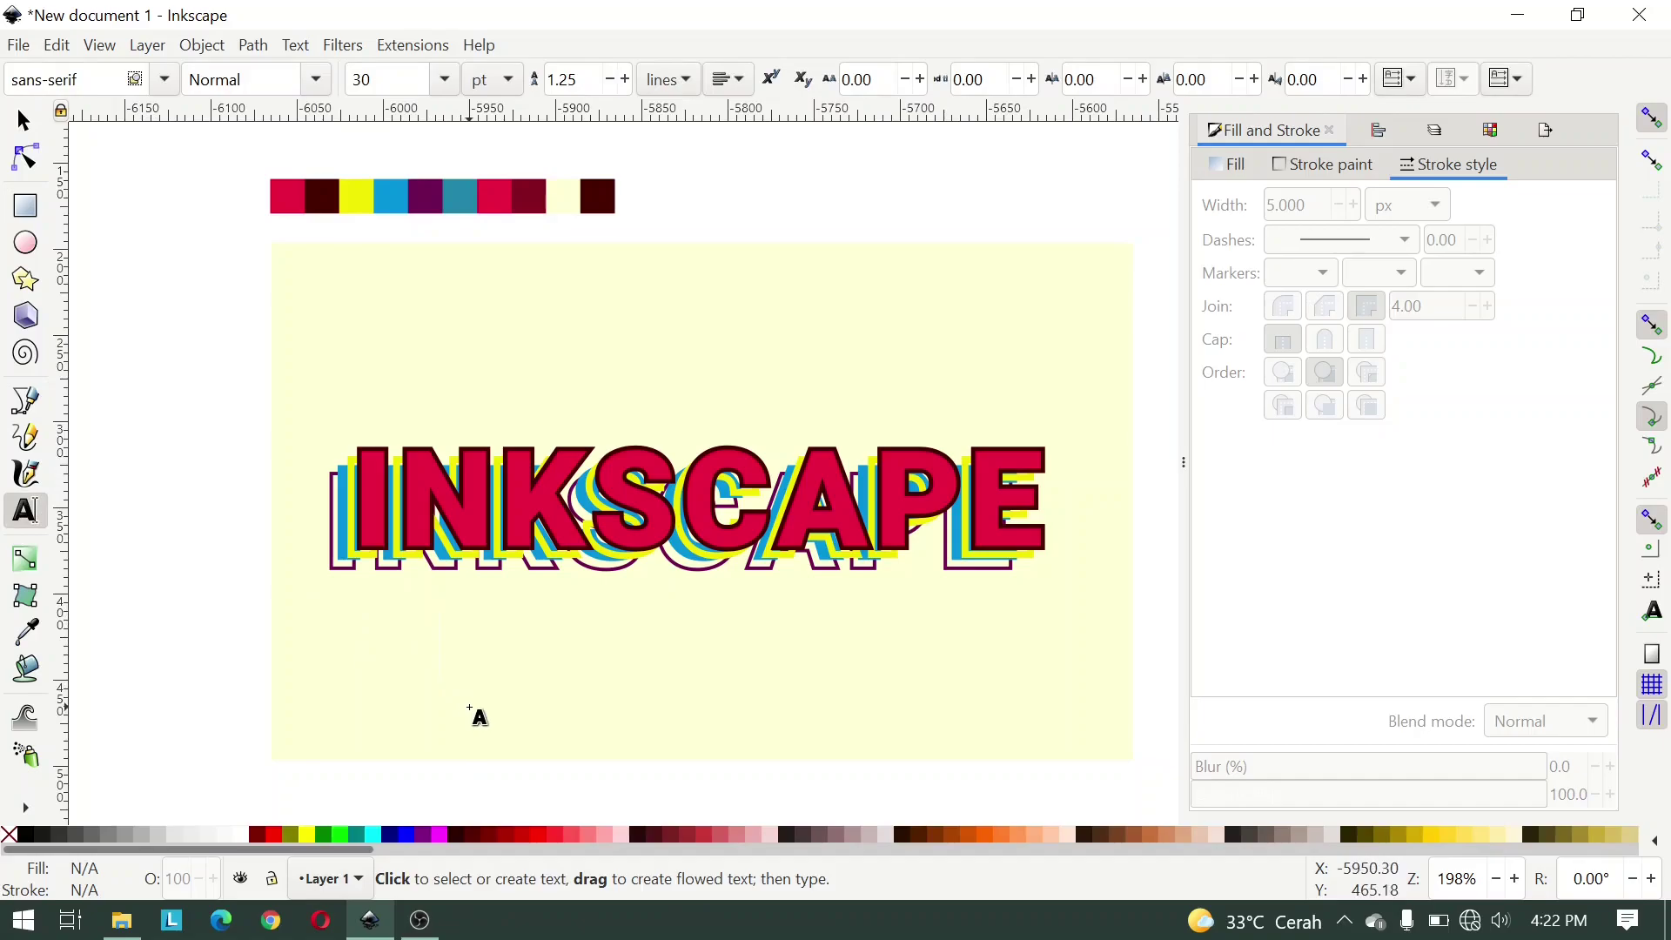
{"action": "type", "text": "DRAW"}
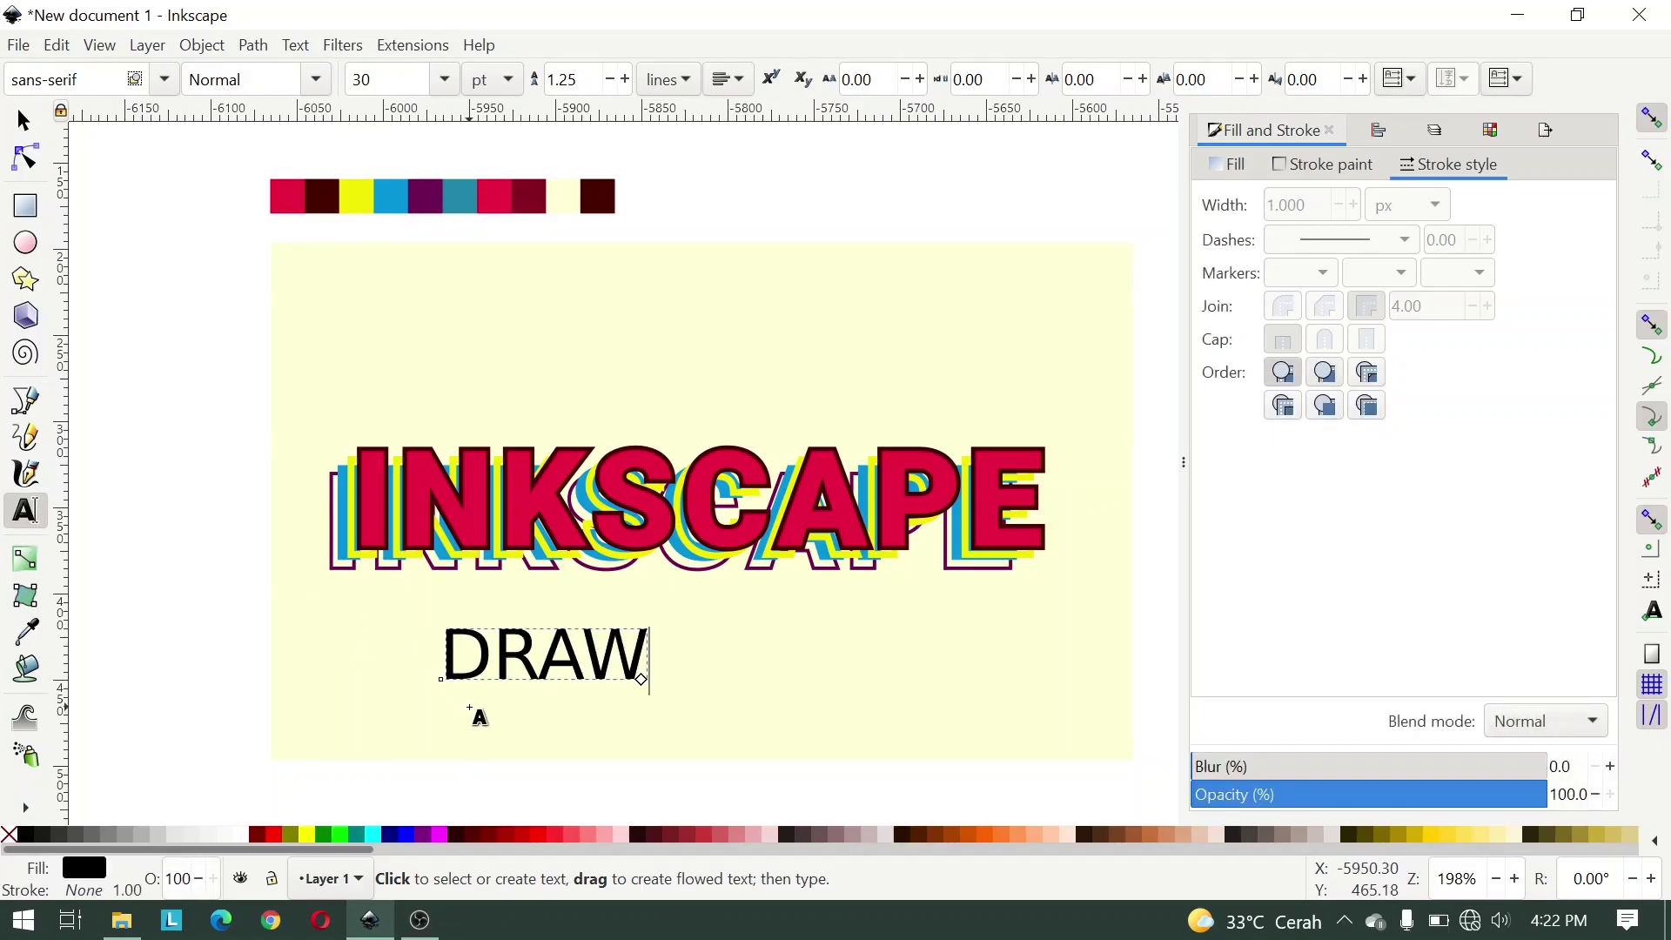
{"action": "type", "text": " FREE"}
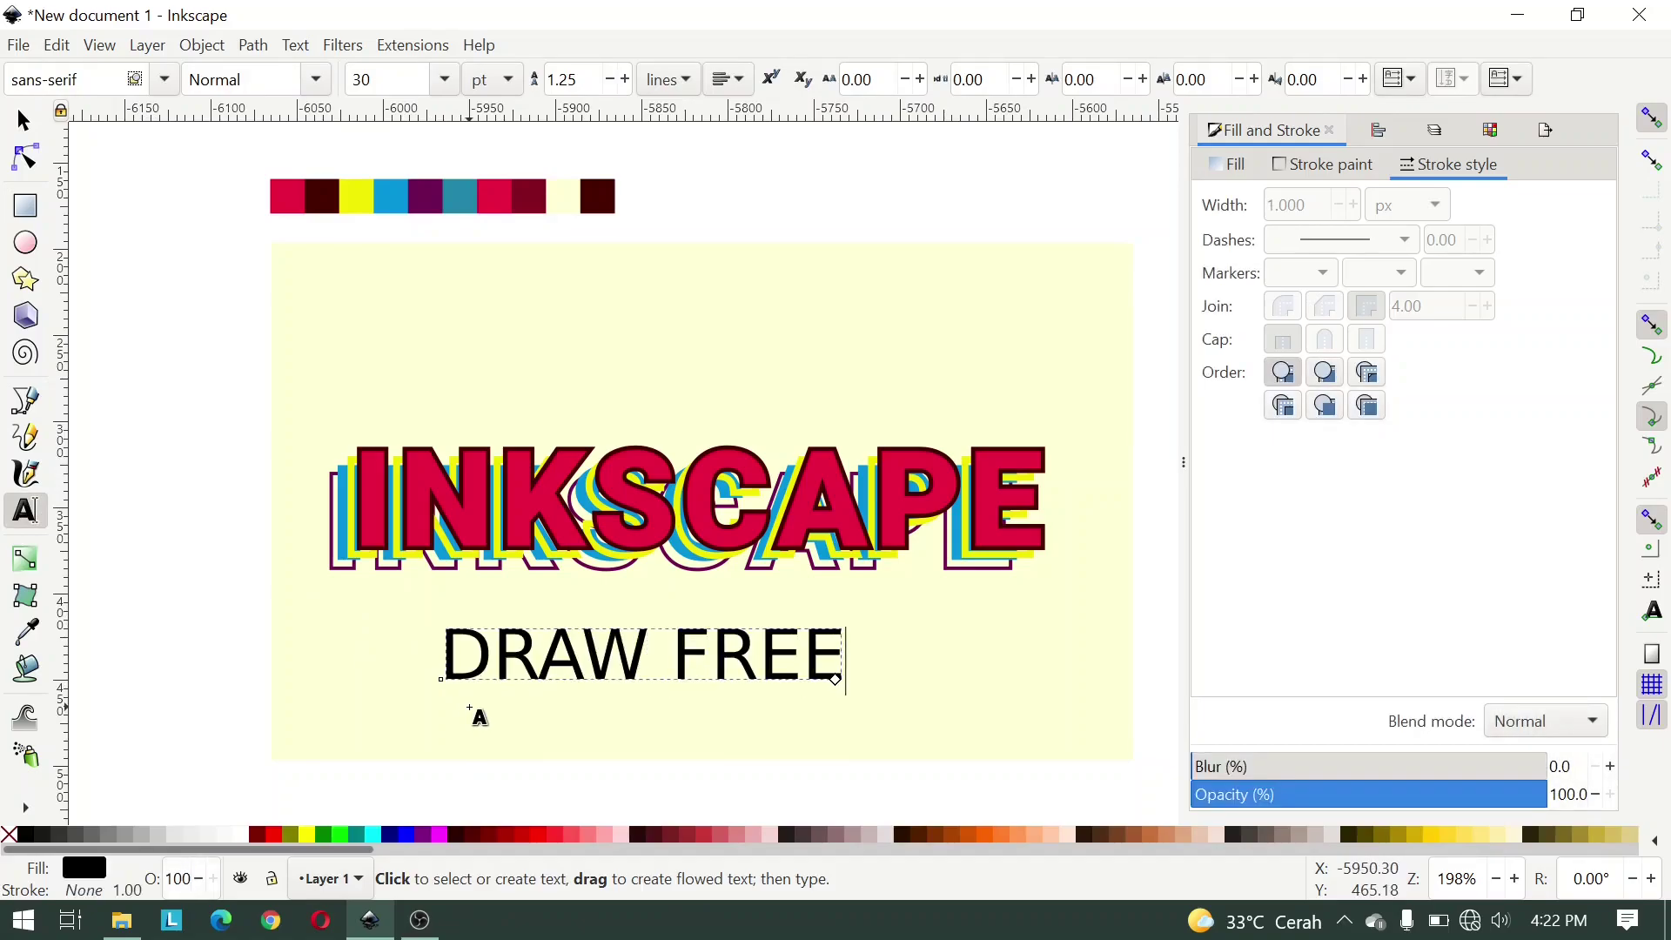
{"action": "type", "text": "LY"}
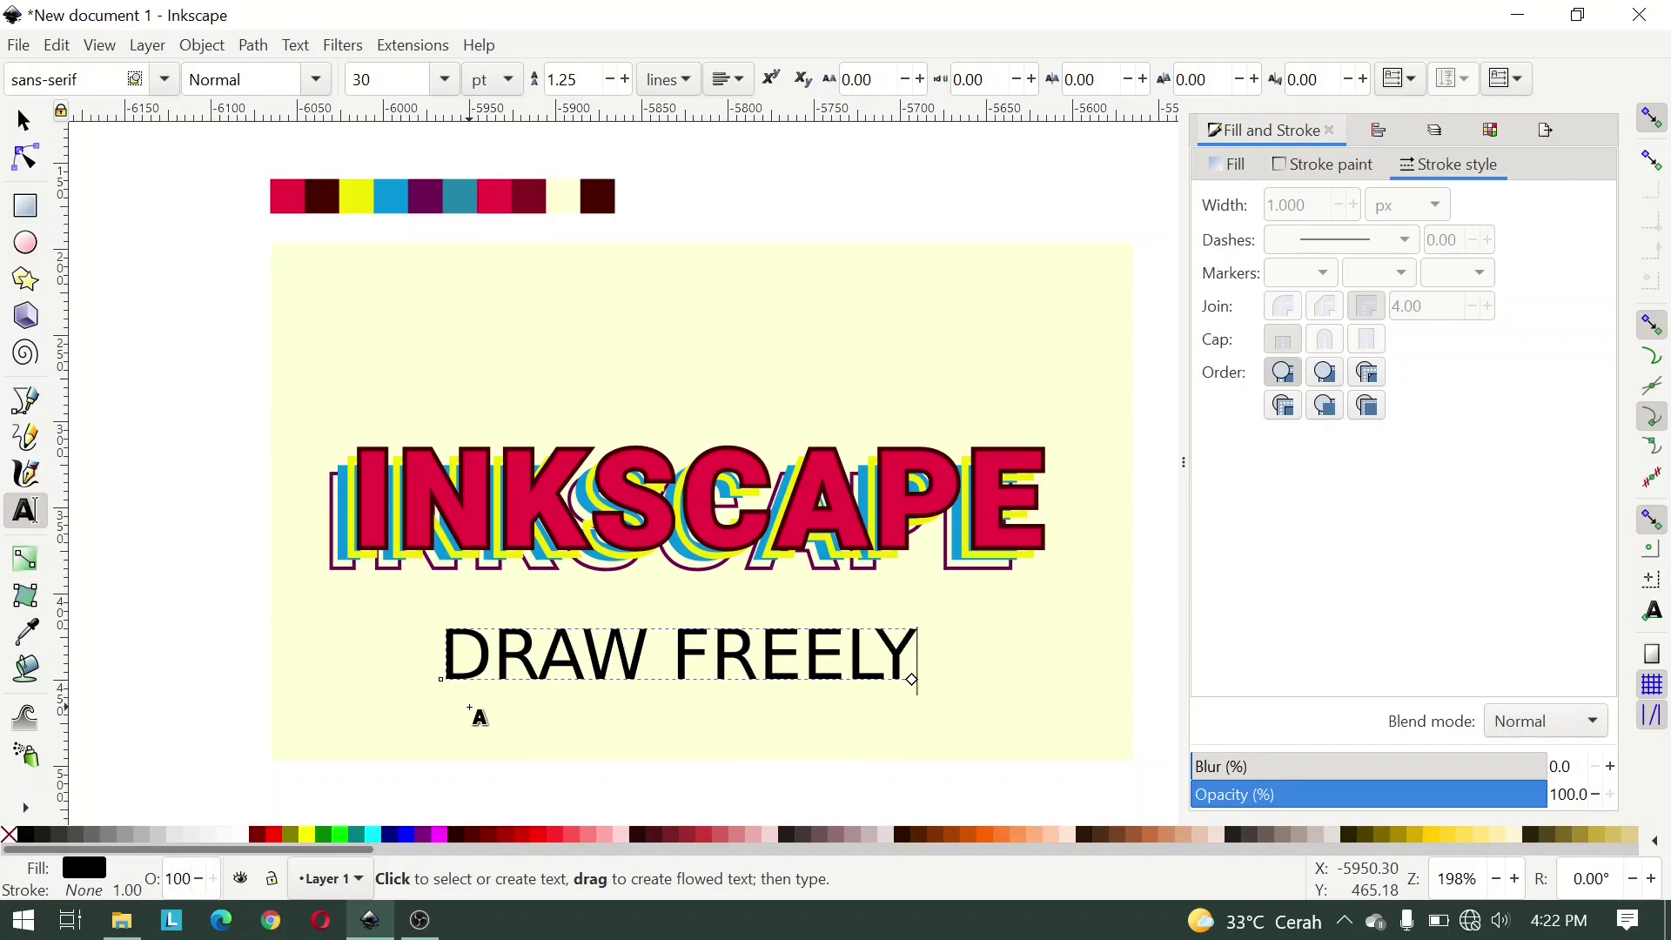
Step: Set the whole DRAW FREELY text in the Roboto font with the Heavy style
{"action": "key", "text": "ctrl+a"}
{"action": "triple_click", "coordinate": [89, 79]}
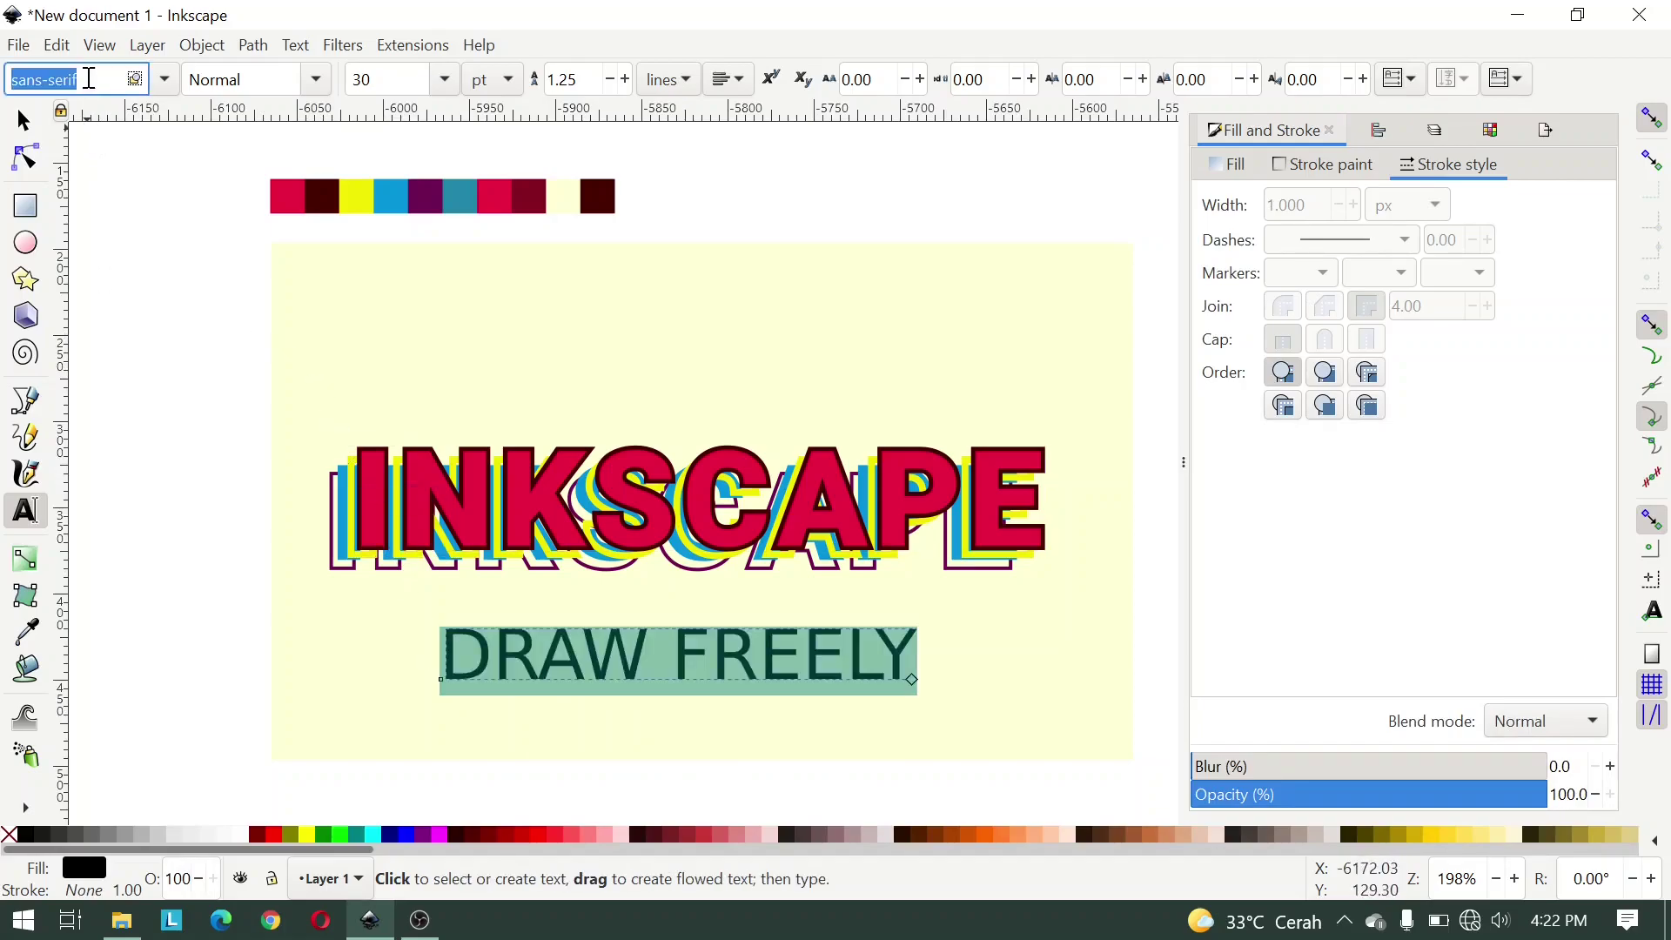
{"action": "type", "text": "Rob"}
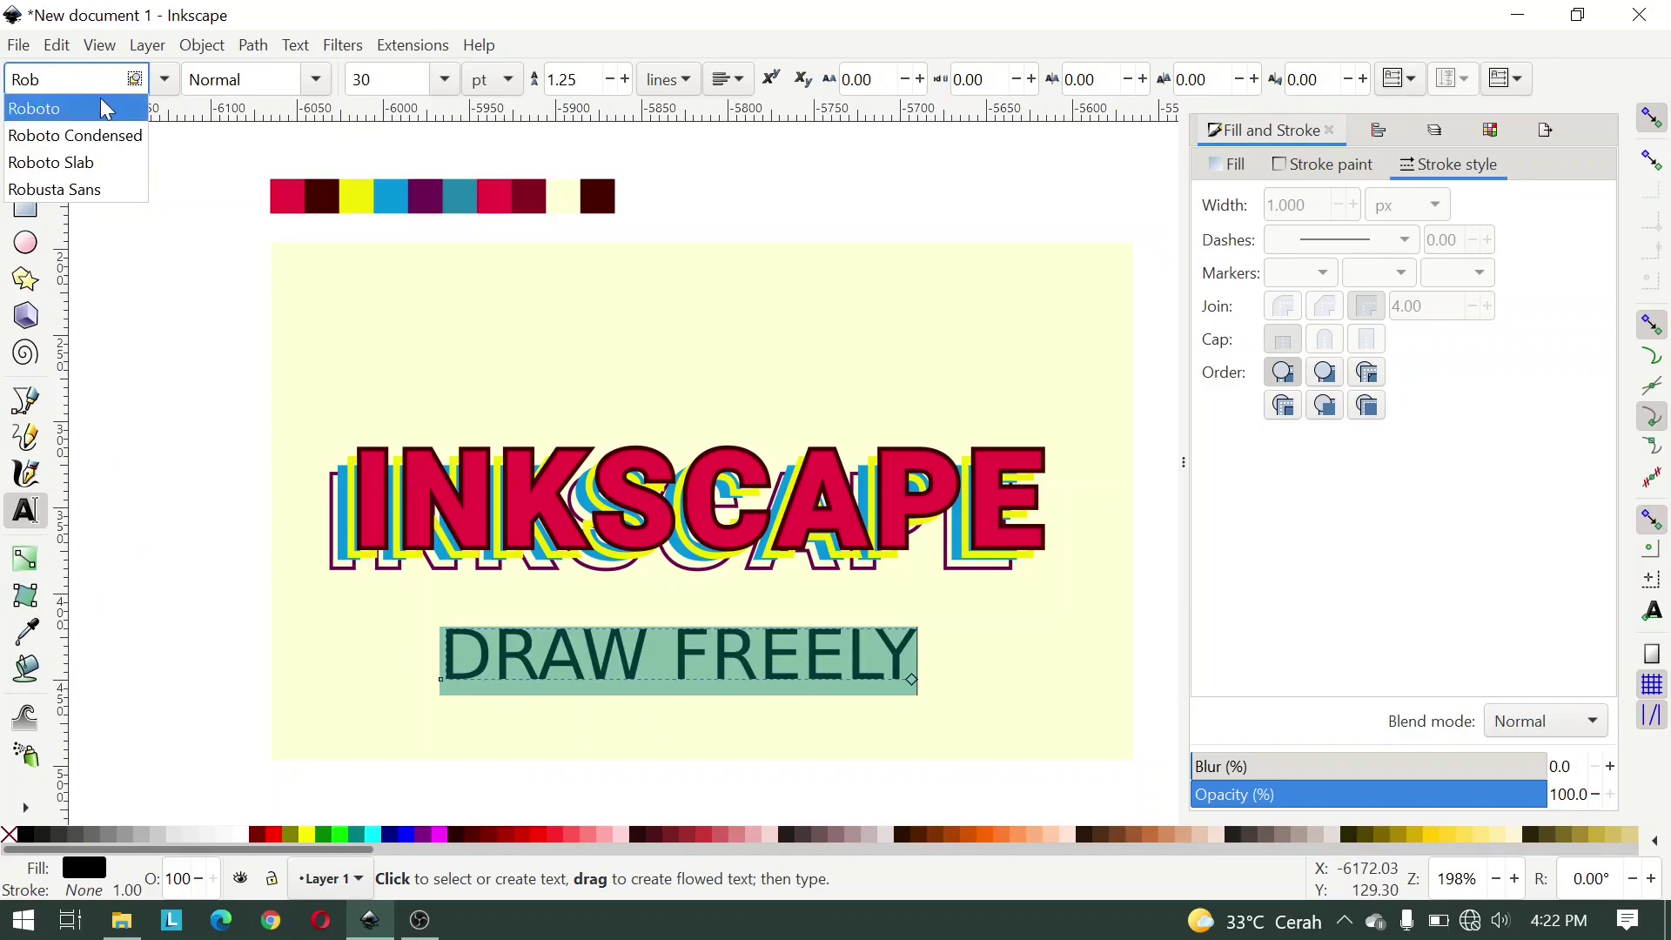
{"action": "left_click", "coordinate": [103, 109]}
{"action": "left_click", "coordinate": [277, 87]}
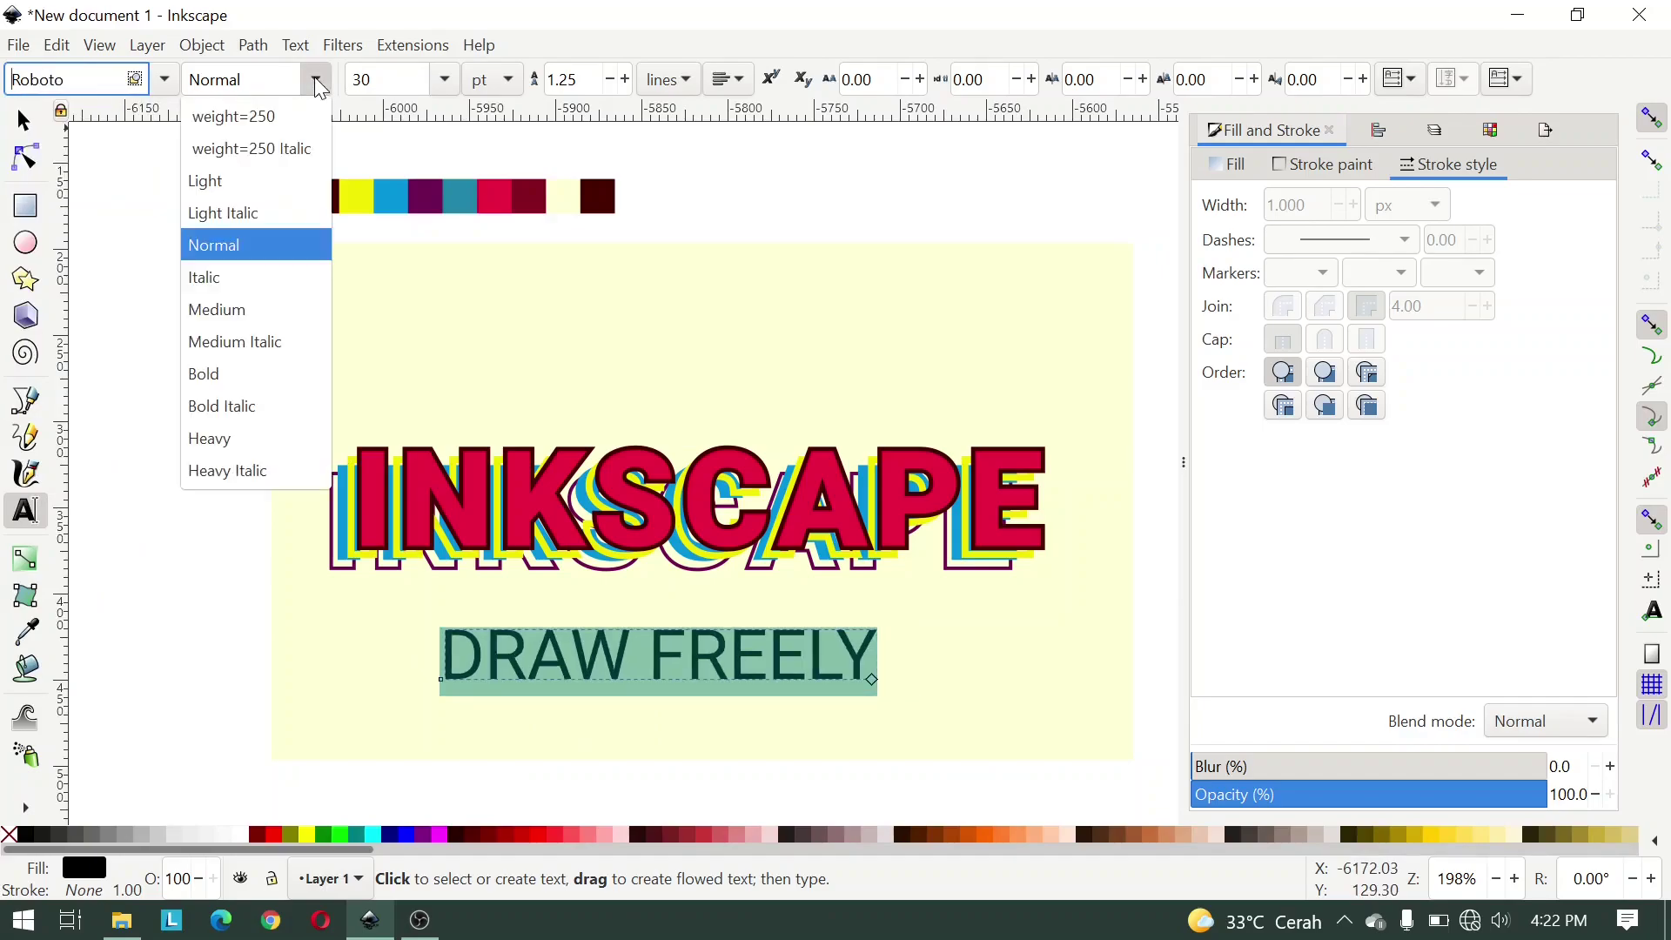
{"action": "left_click", "coordinate": [238, 438]}
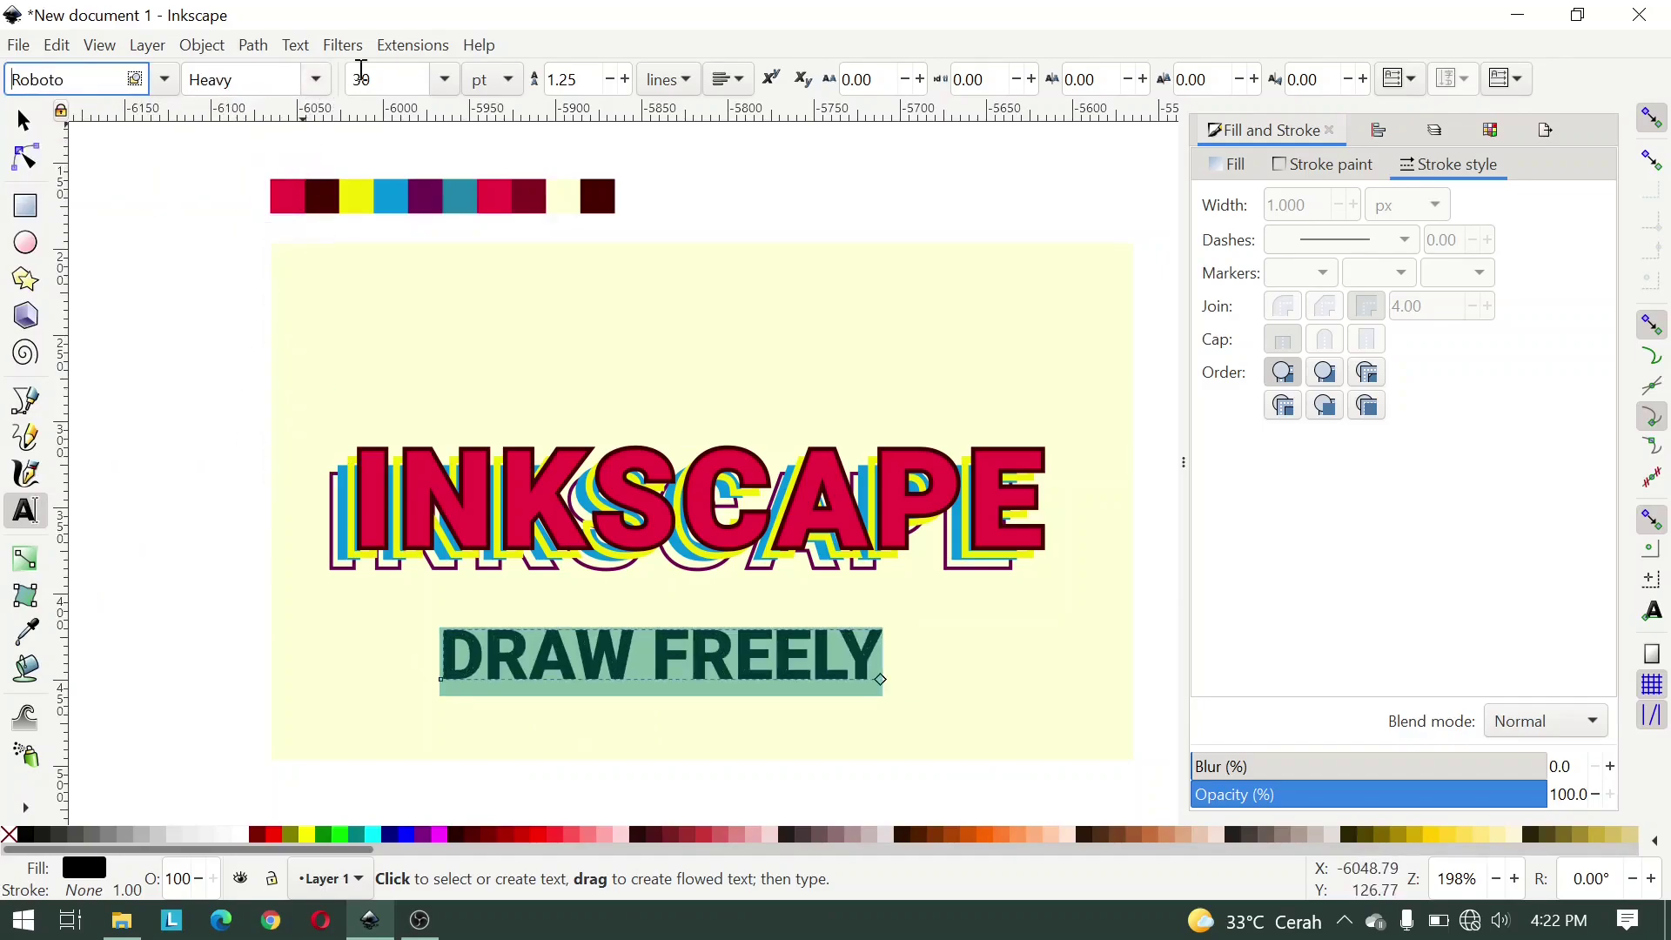
Step: Set the DRAW FREELY text to 23 pt with a letter spacing of 6.8 px
{"action": "left_click", "coordinate": [409, 79]}
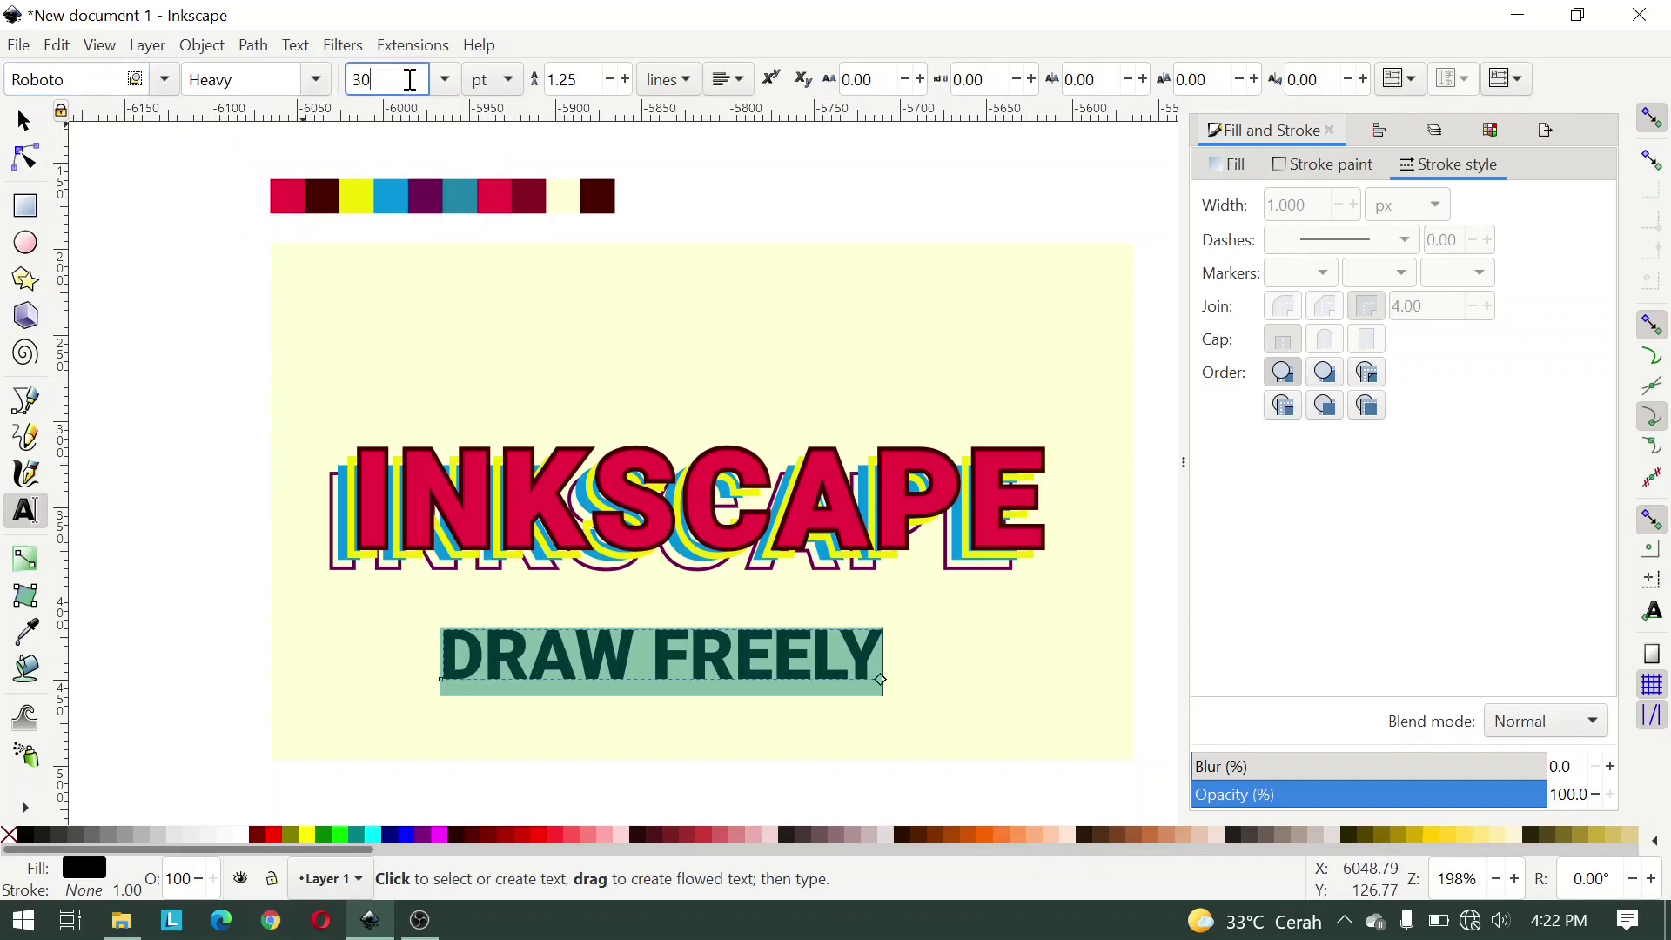
{"action": "type", "text": "23"}
{"action": "key", "text": "Return"}
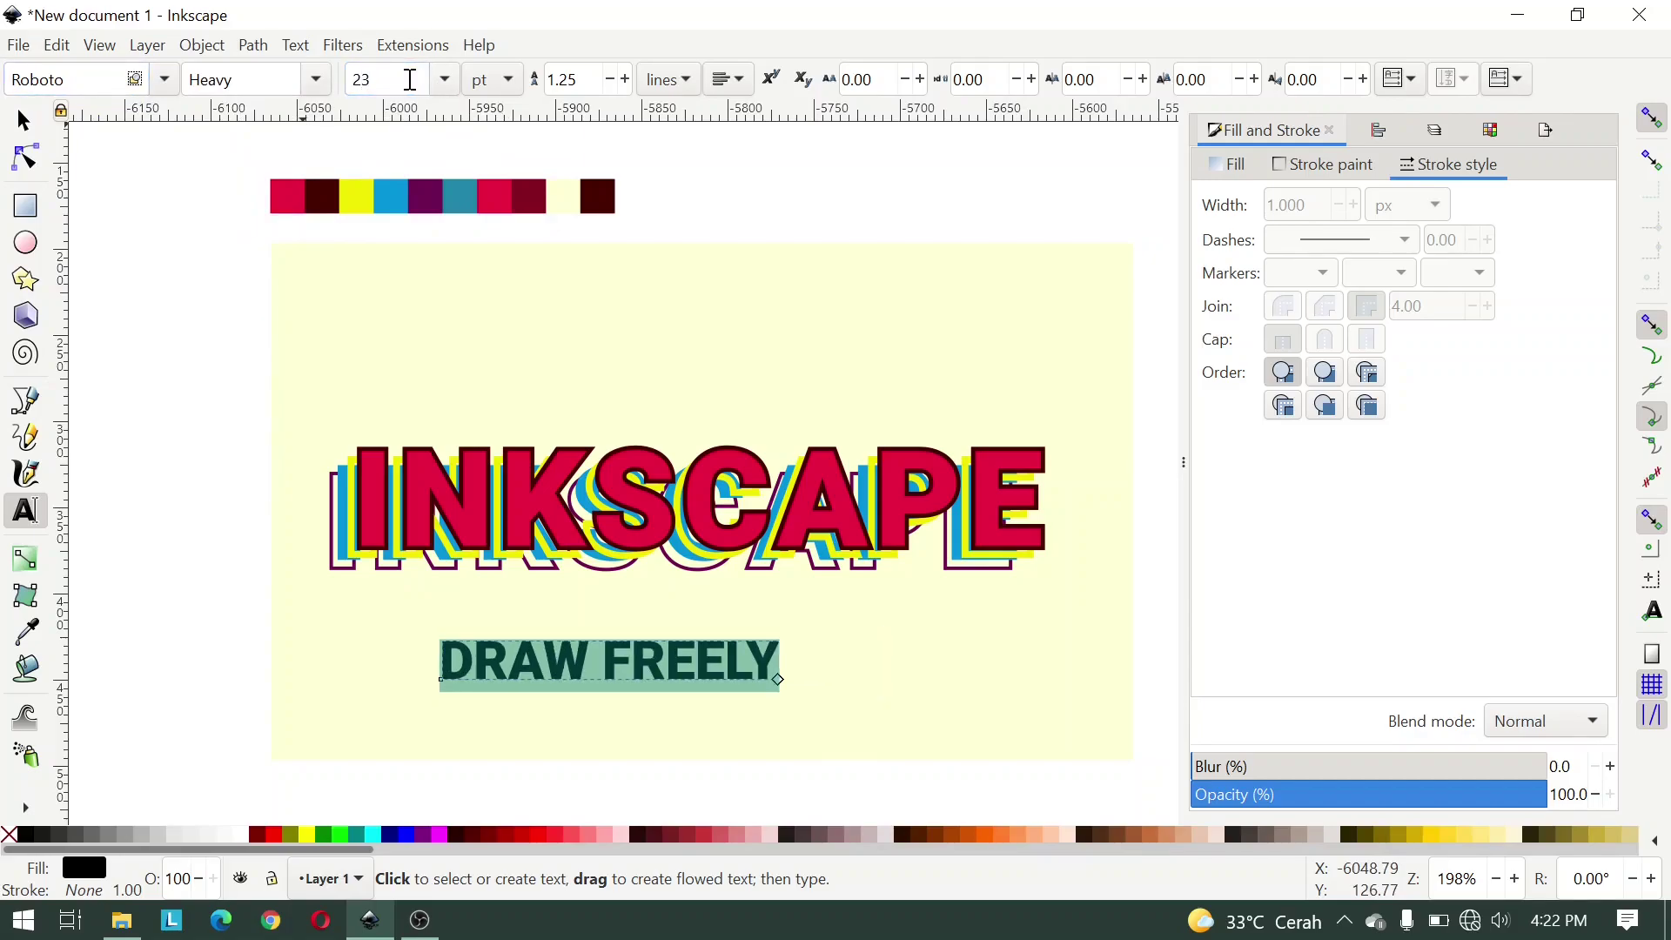
{"action": "double_click", "coordinate": [867, 80]}
{"action": "type", "text": "6.8"}
{"action": "key", "text": "Return"}
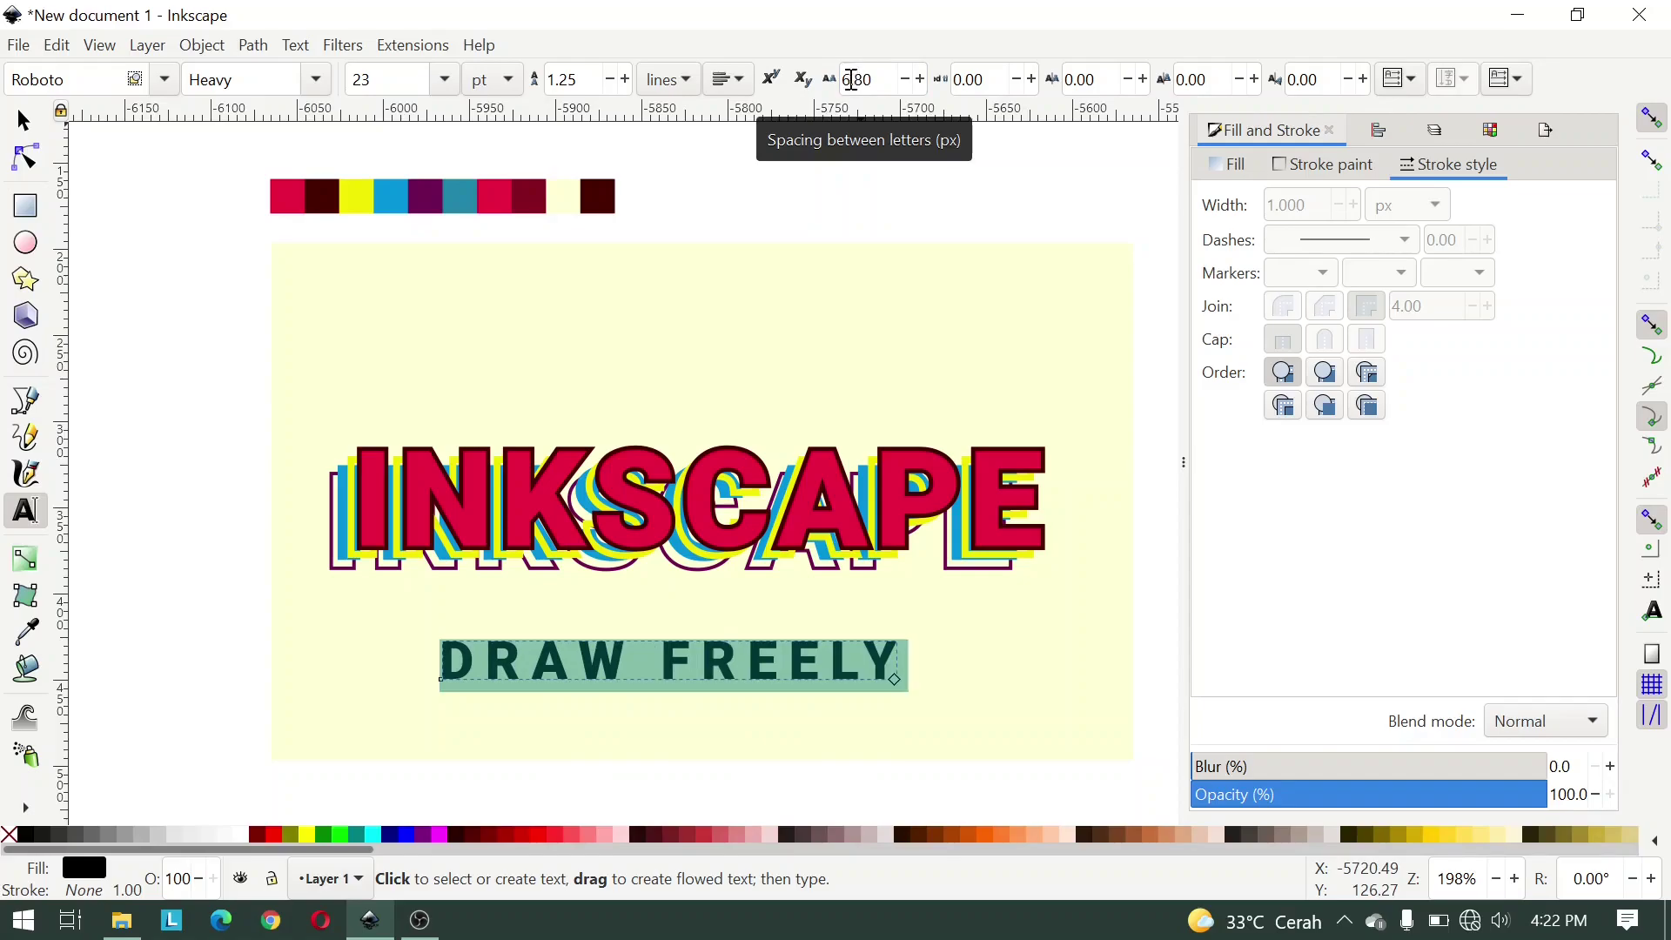
Step: Move the DRAW FREELY text up towards INKSCAPE, centre it horizontally on the cream background rectangle, and deselect
{"action": "left_click", "coordinate": [23, 120]}
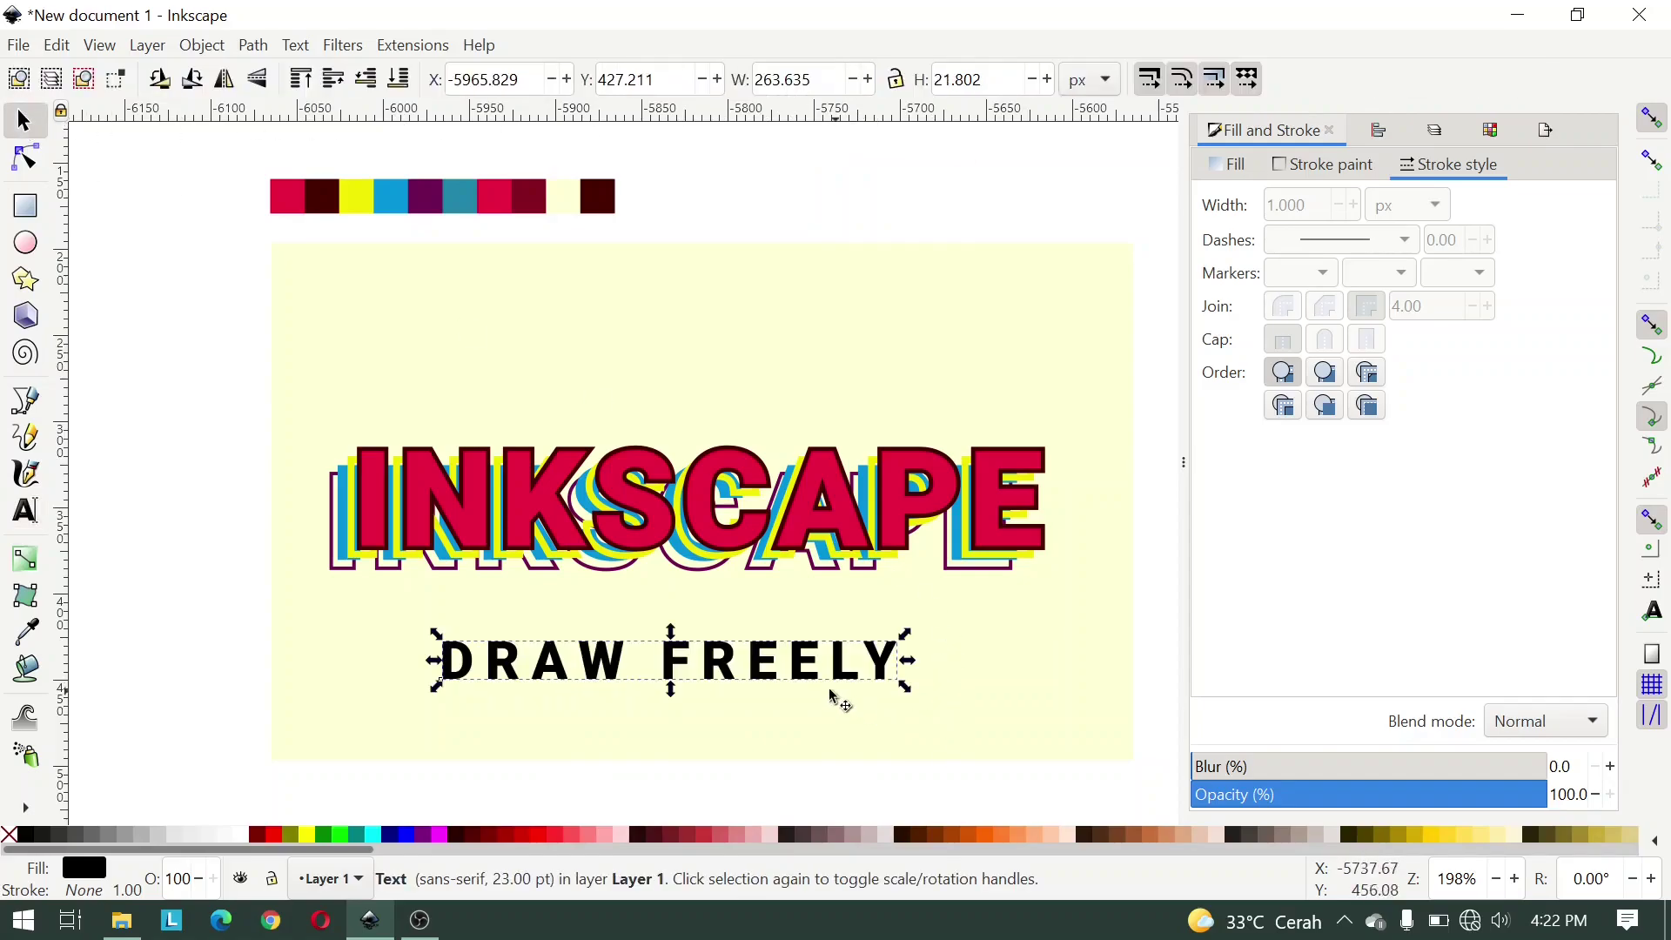
{"action": "left_click_drag", "start_coordinate": [800, 662], "coordinate": [809, 630]}
{"action": "left_click", "coordinate": [944, 624], "text": "shift"}
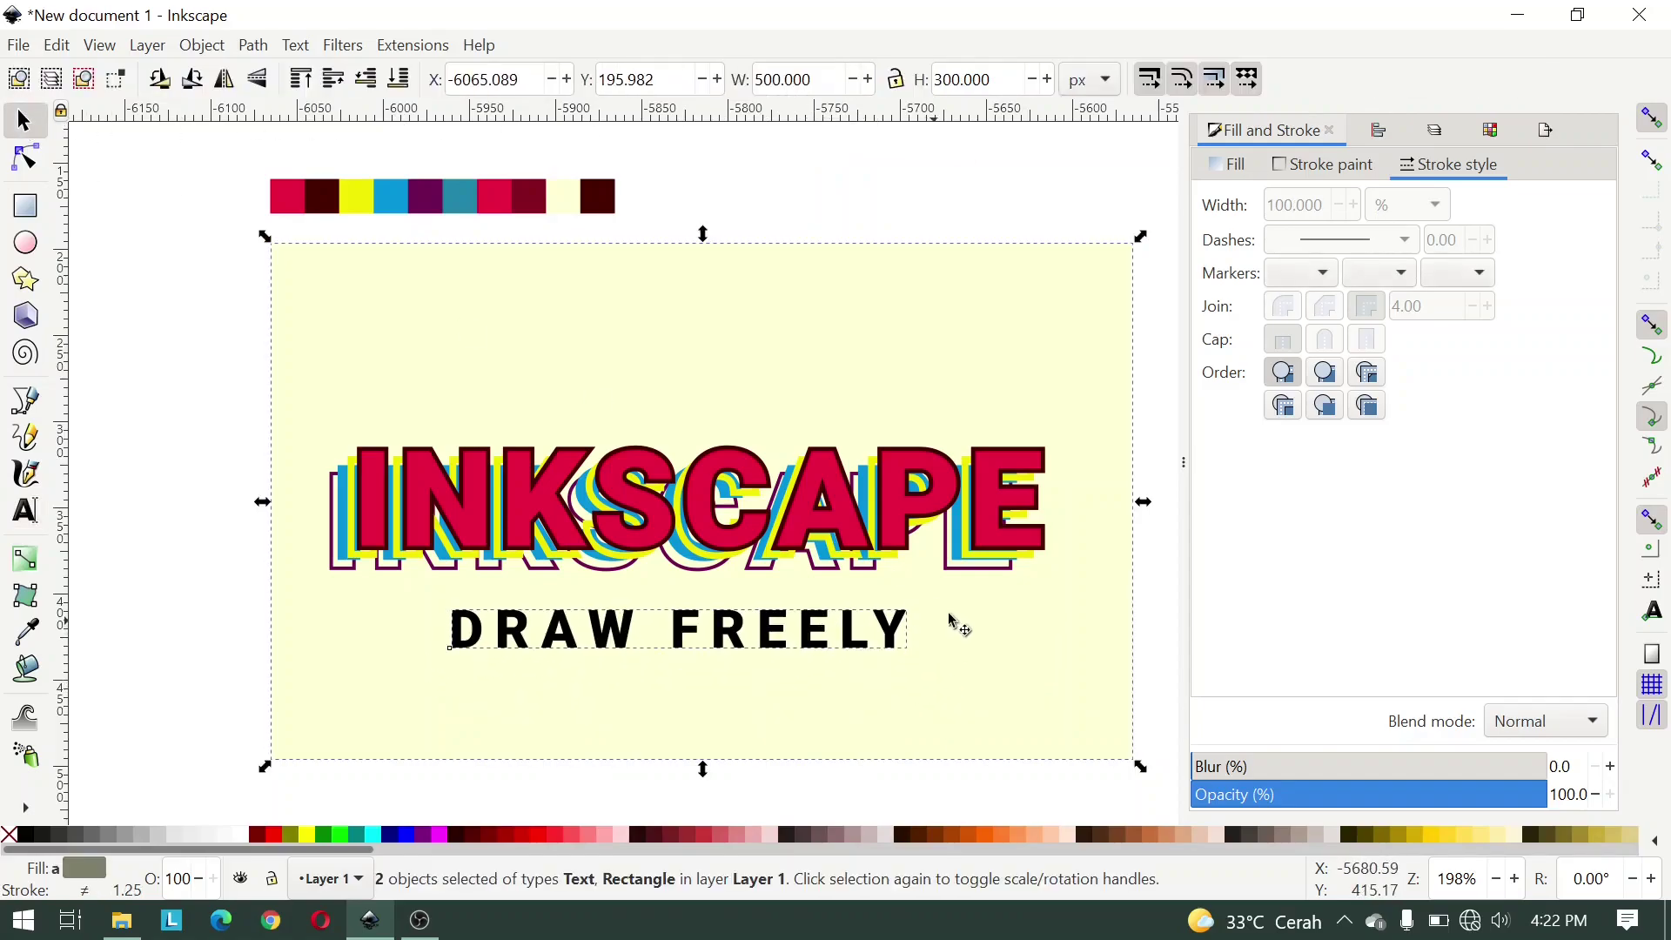
{"action": "key", "text": "ctrl+shift+a"}
{"action": "left_click", "coordinate": [1482, 221]}
{"action": "key", "text": "Escape"}
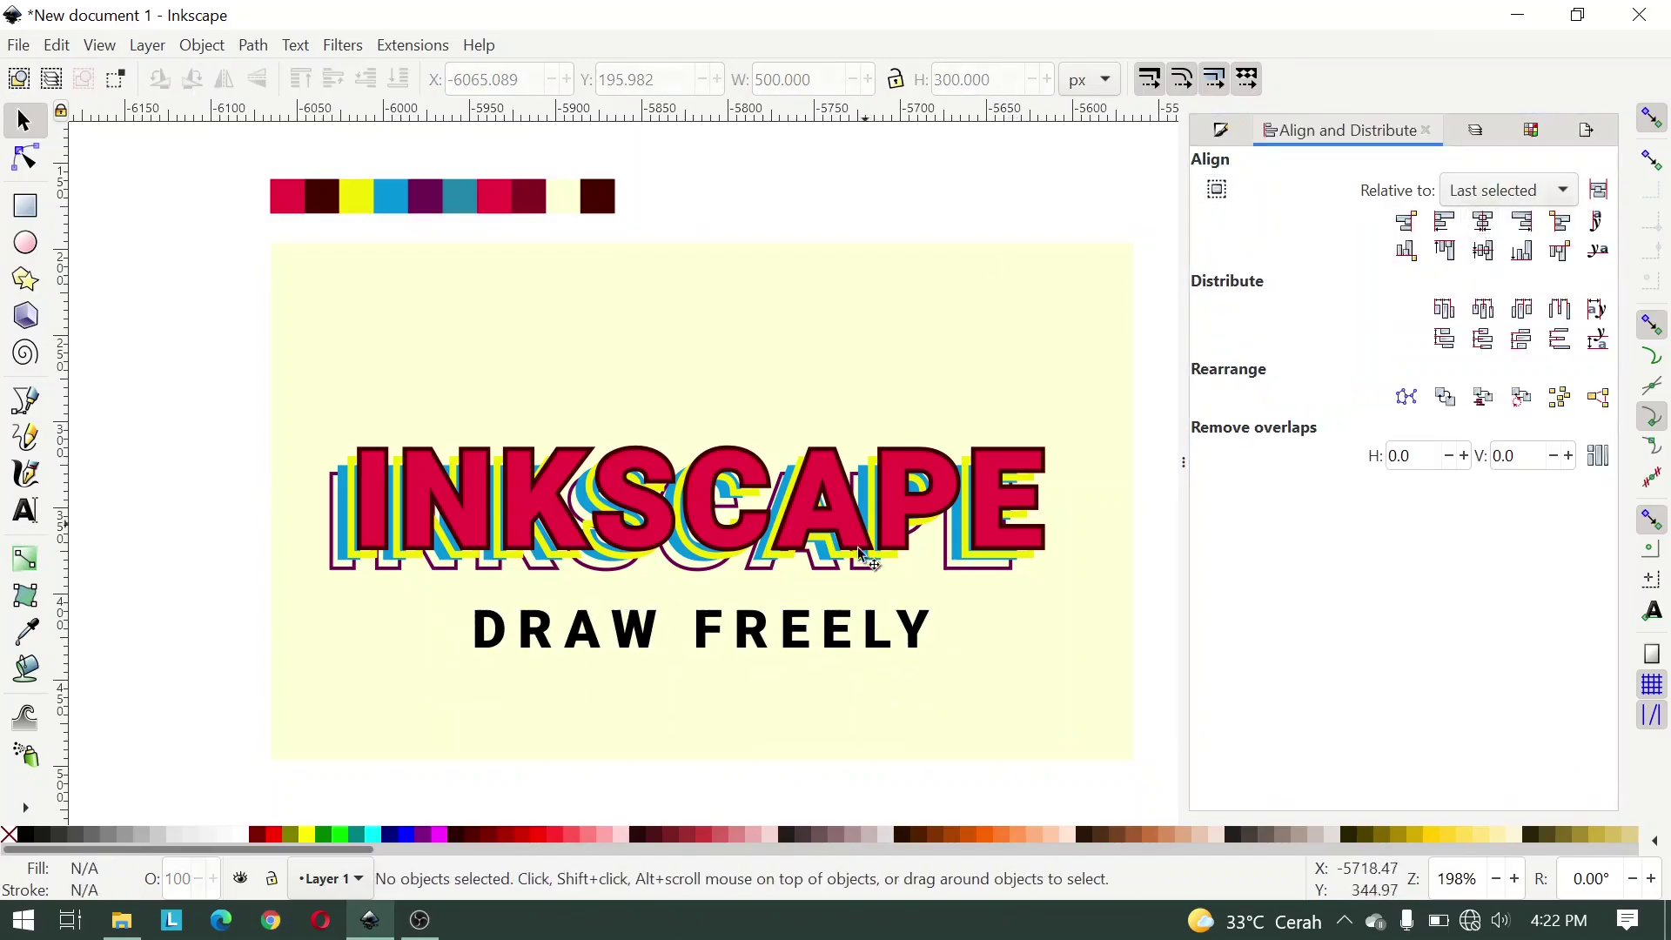
Step: Shift the DRAW FREELY text slightly further up so it sits just beneath the INKSCAPE outline
{"action": "left_click", "coordinate": [809, 619]}
{"action": "scroll", "coordinate": [788, 639], "scroll_direction": "up", "scroll_amount": 1}
{"action": "left_click_drag", "start_coordinate": [791, 624], "coordinate": [796, 609]}
{"action": "scroll", "coordinate": [818, 648], "scroll_direction": "down", "scroll_amount": 1}
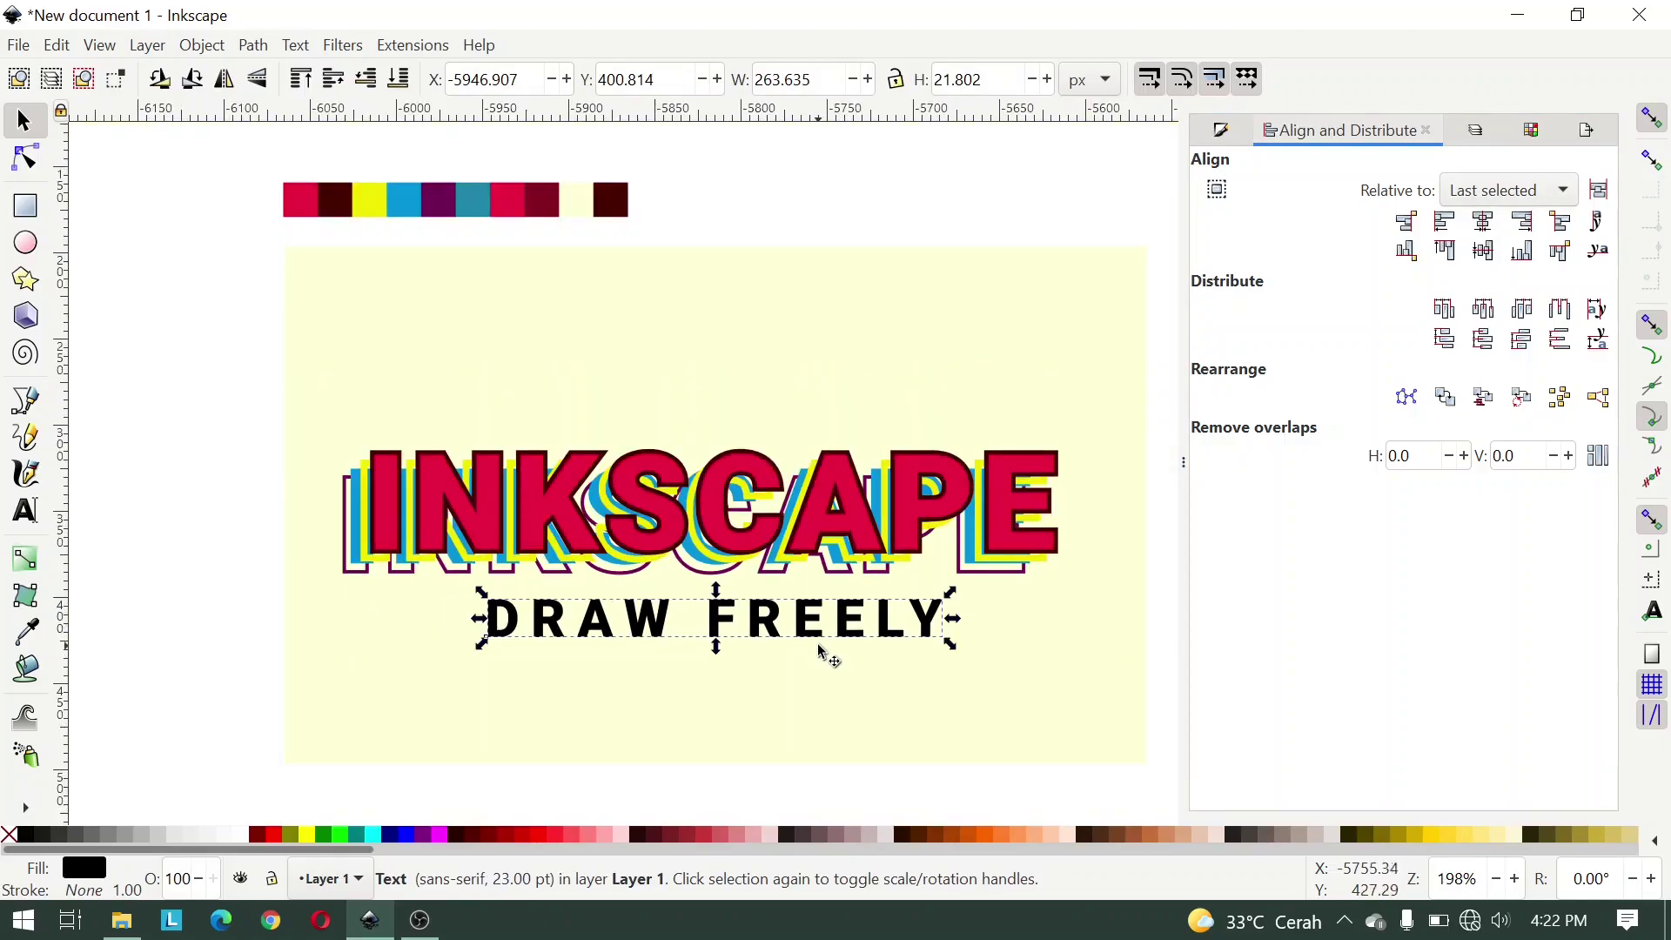
Step: Give the DRAW FREELY text a flat dark maroon stroke, RGBA 470200ff, and keep the text selected
{"action": "key", "text": "ctrl"}
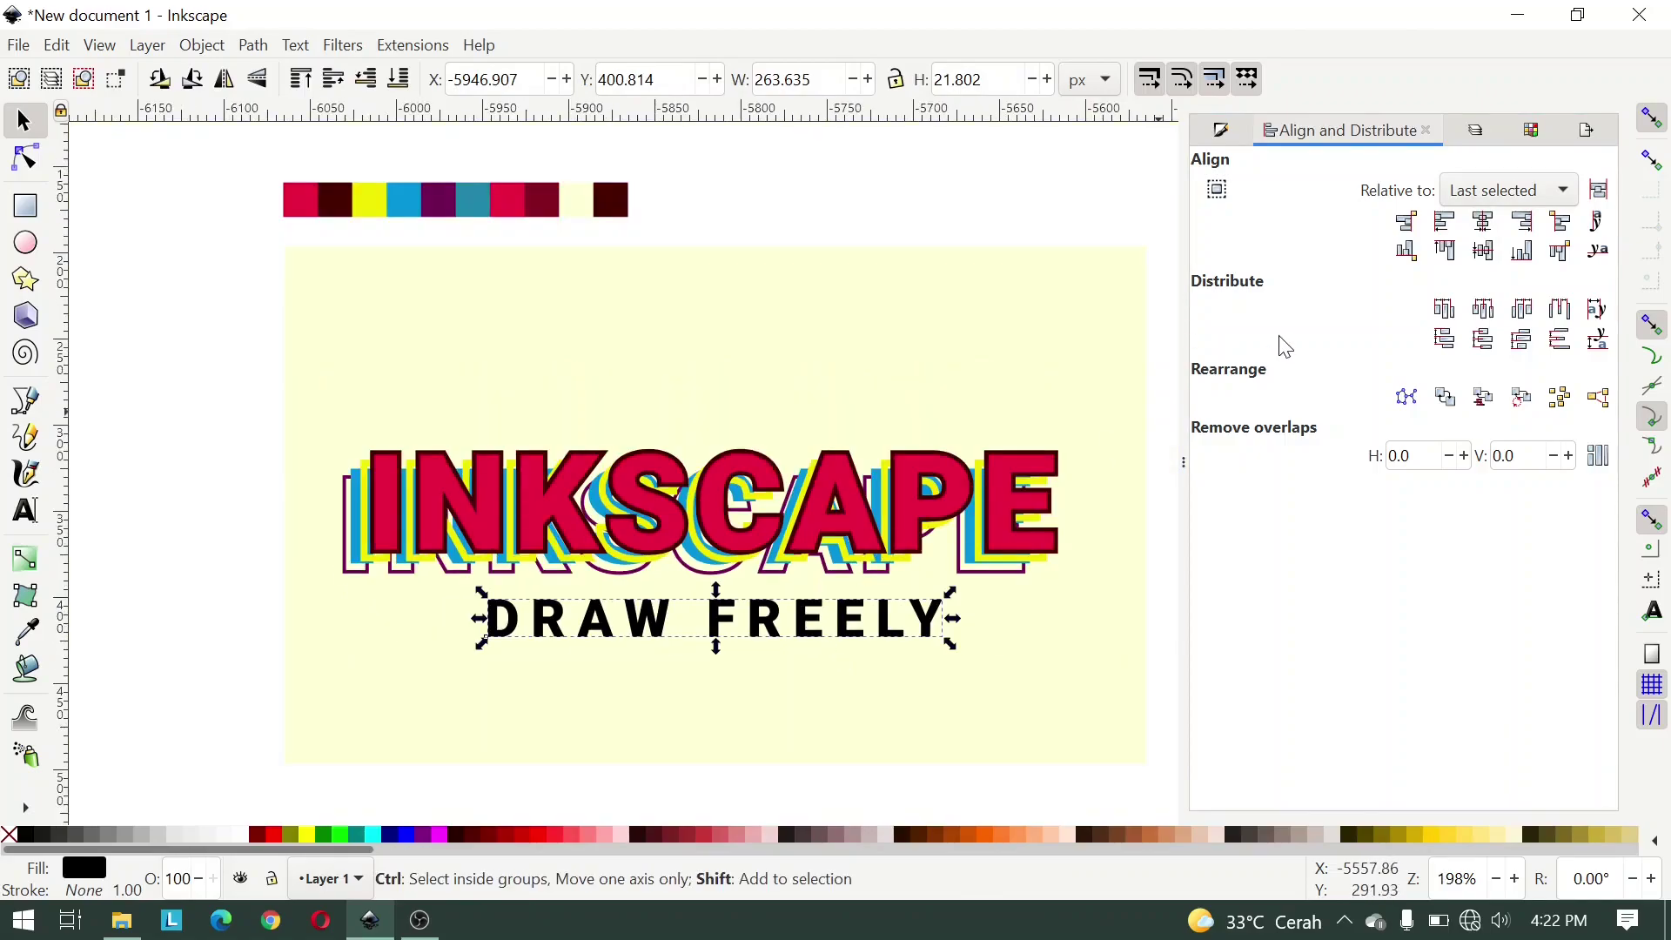
{"action": "key", "text": "ctrl+shift+f"}
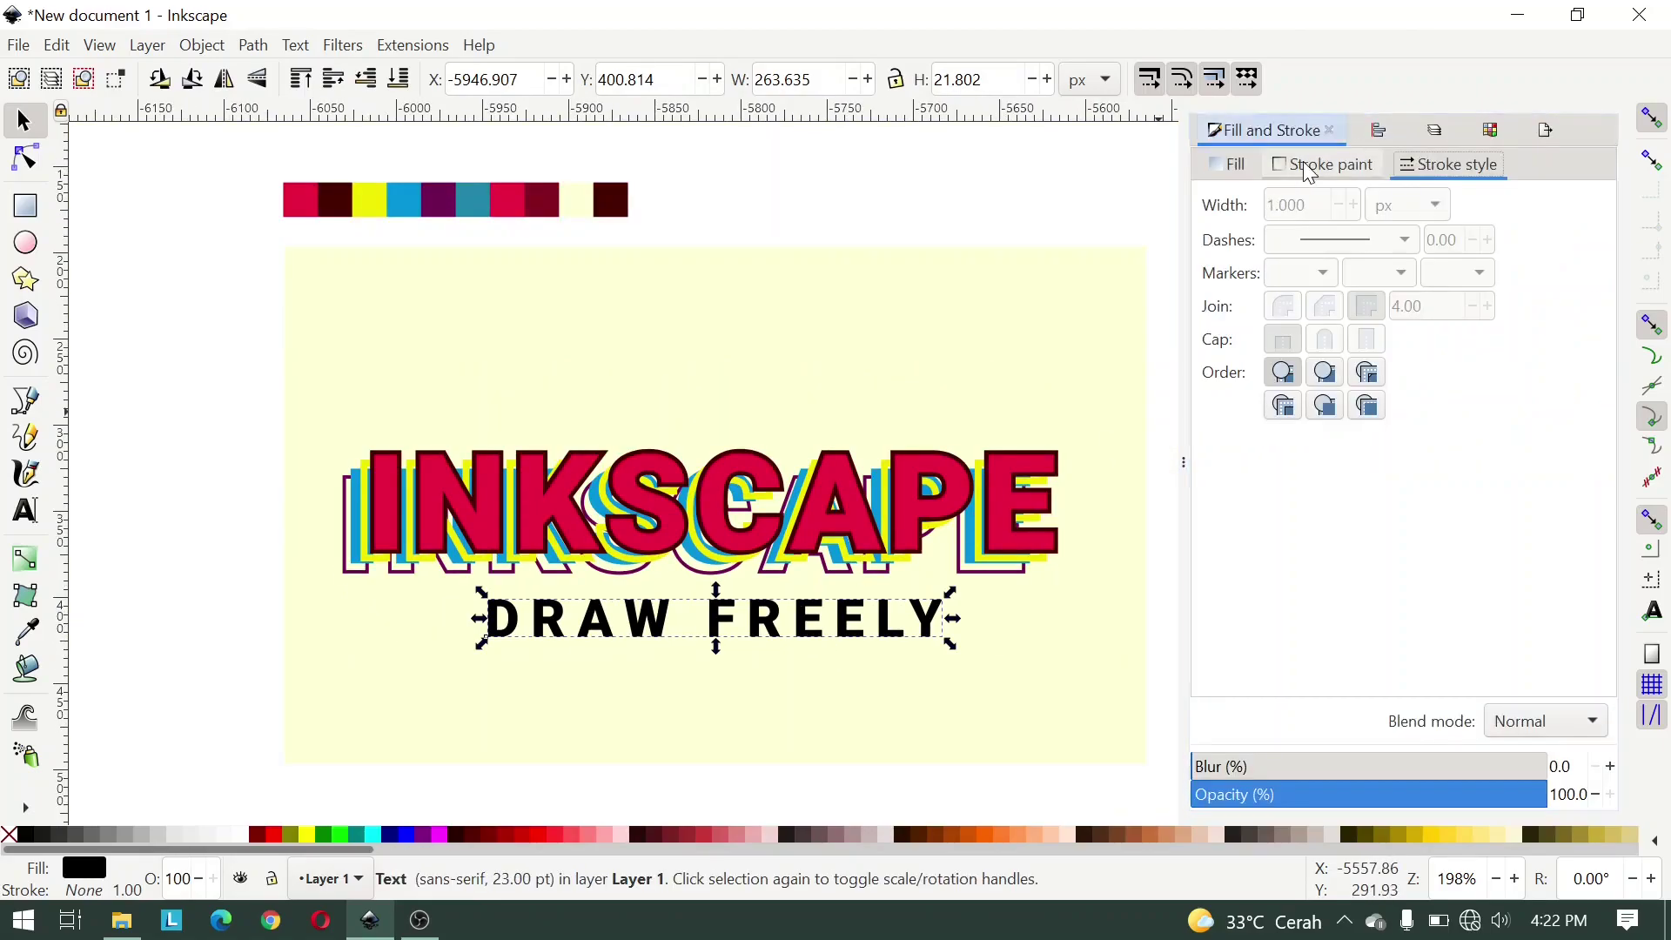
{"action": "left_click", "coordinate": [1246, 203]}
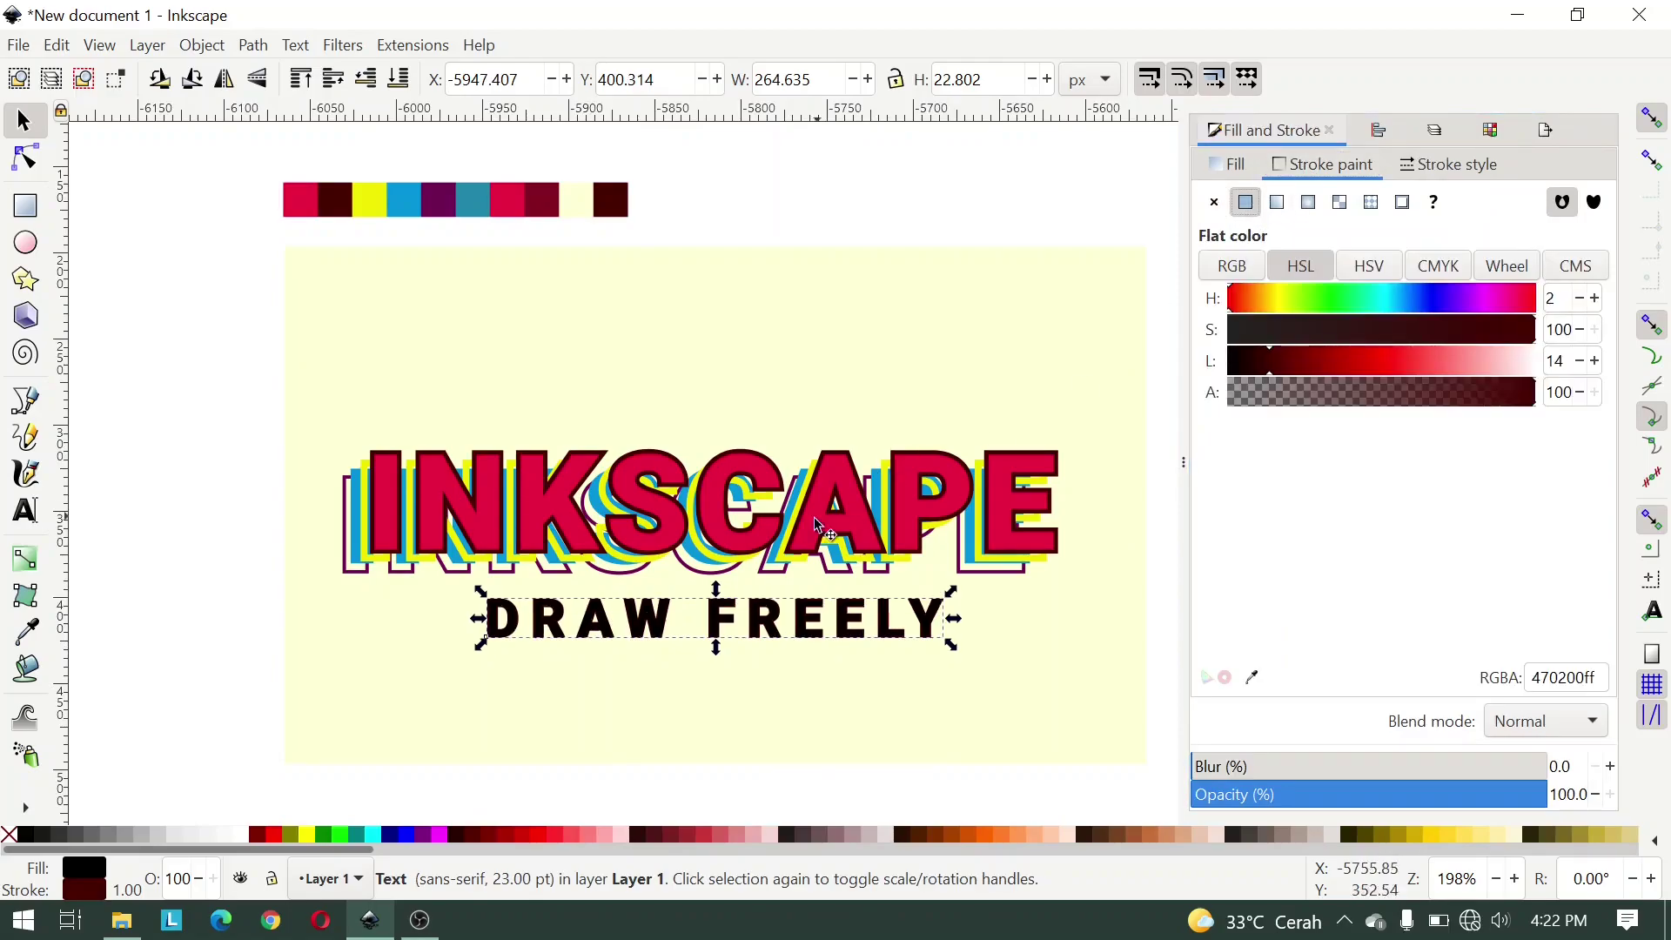
{"action": "left_click", "coordinate": [943, 734]}
{"action": "left_click", "coordinate": [923, 620]}
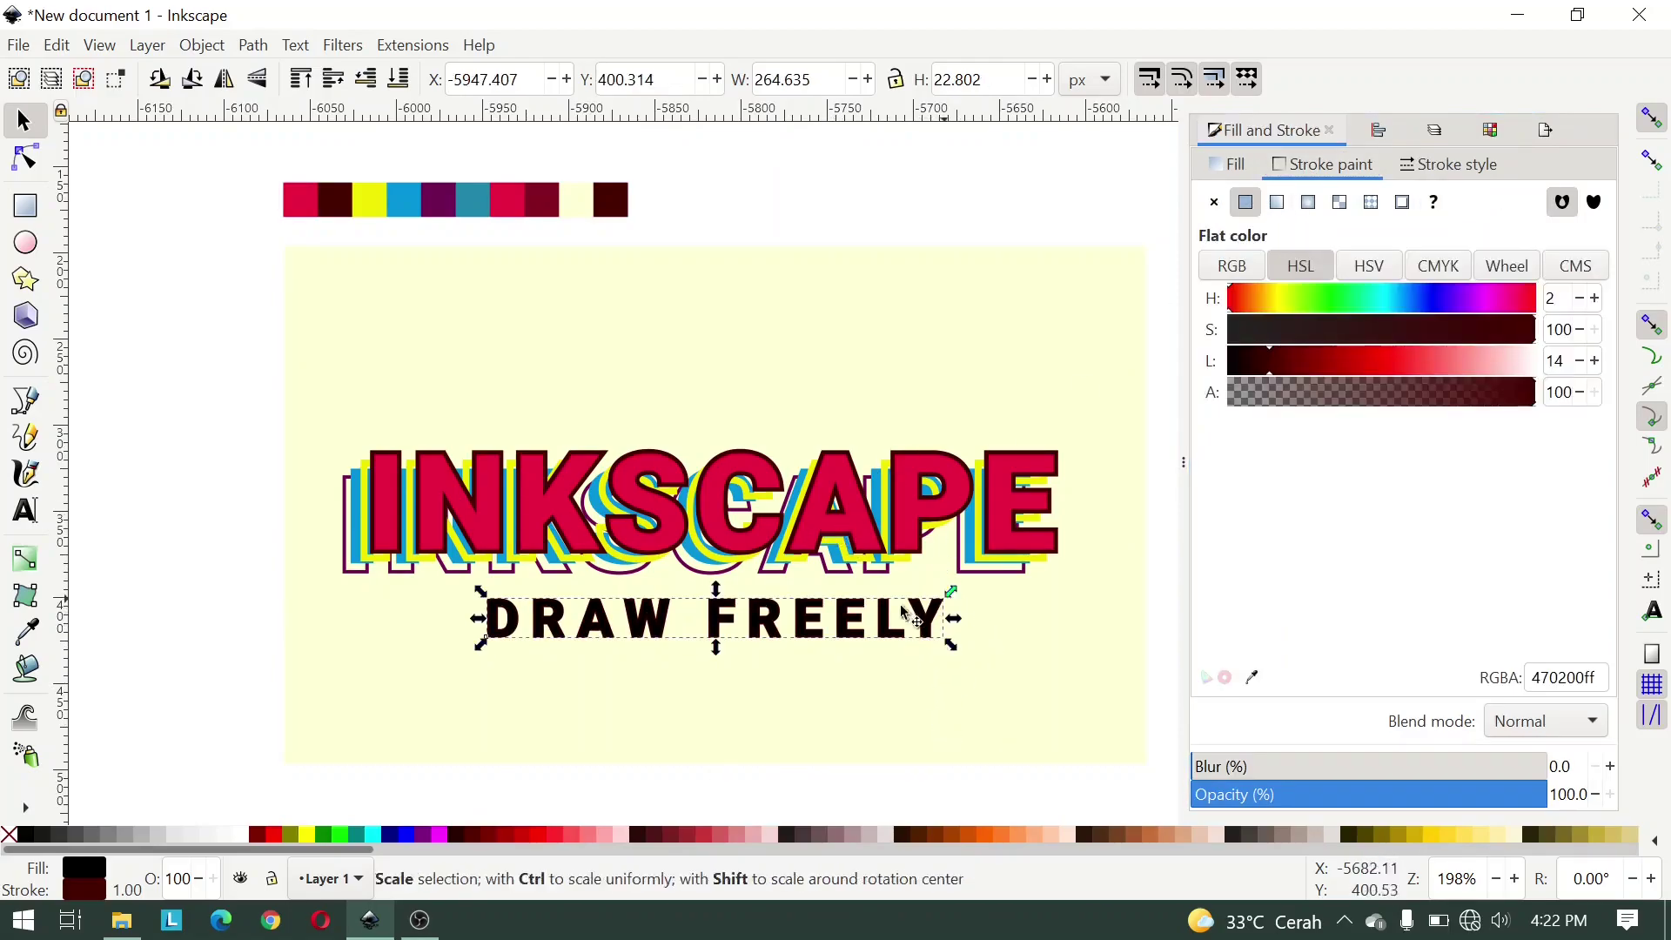
Step: Fill the DRAW FREELY text with the cream colour sampled from the background
{"action": "left_click", "coordinate": [25, 633]}
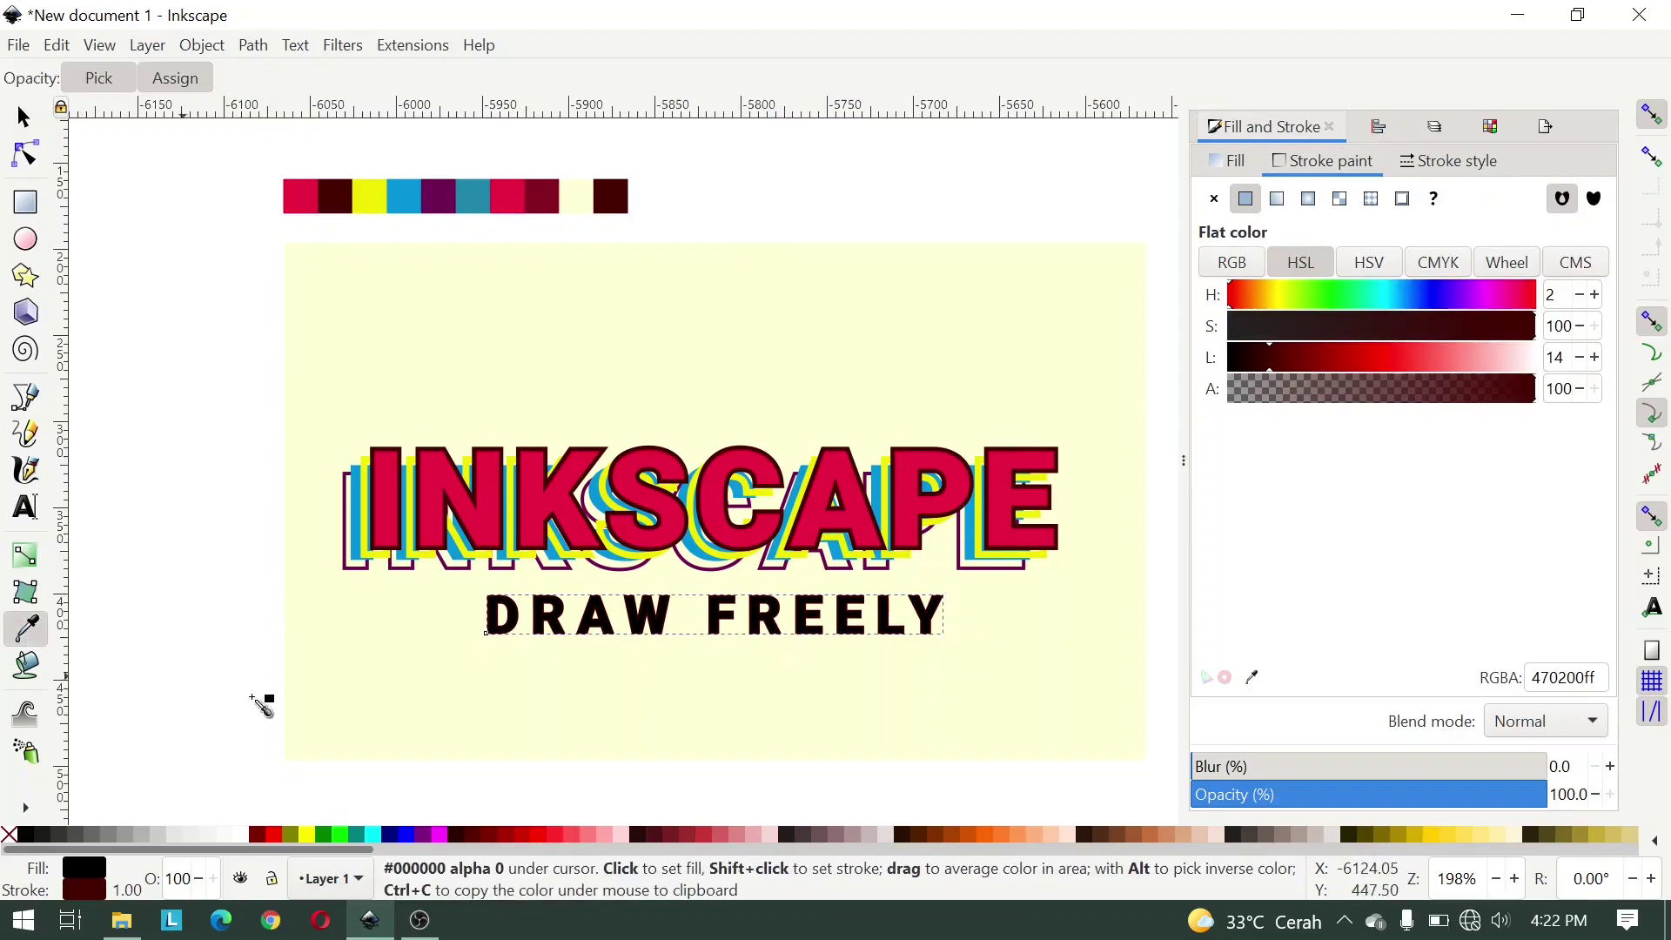
{"action": "left_click", "coordinate": [480, 695]}
{"action": "key", "text": "s"}
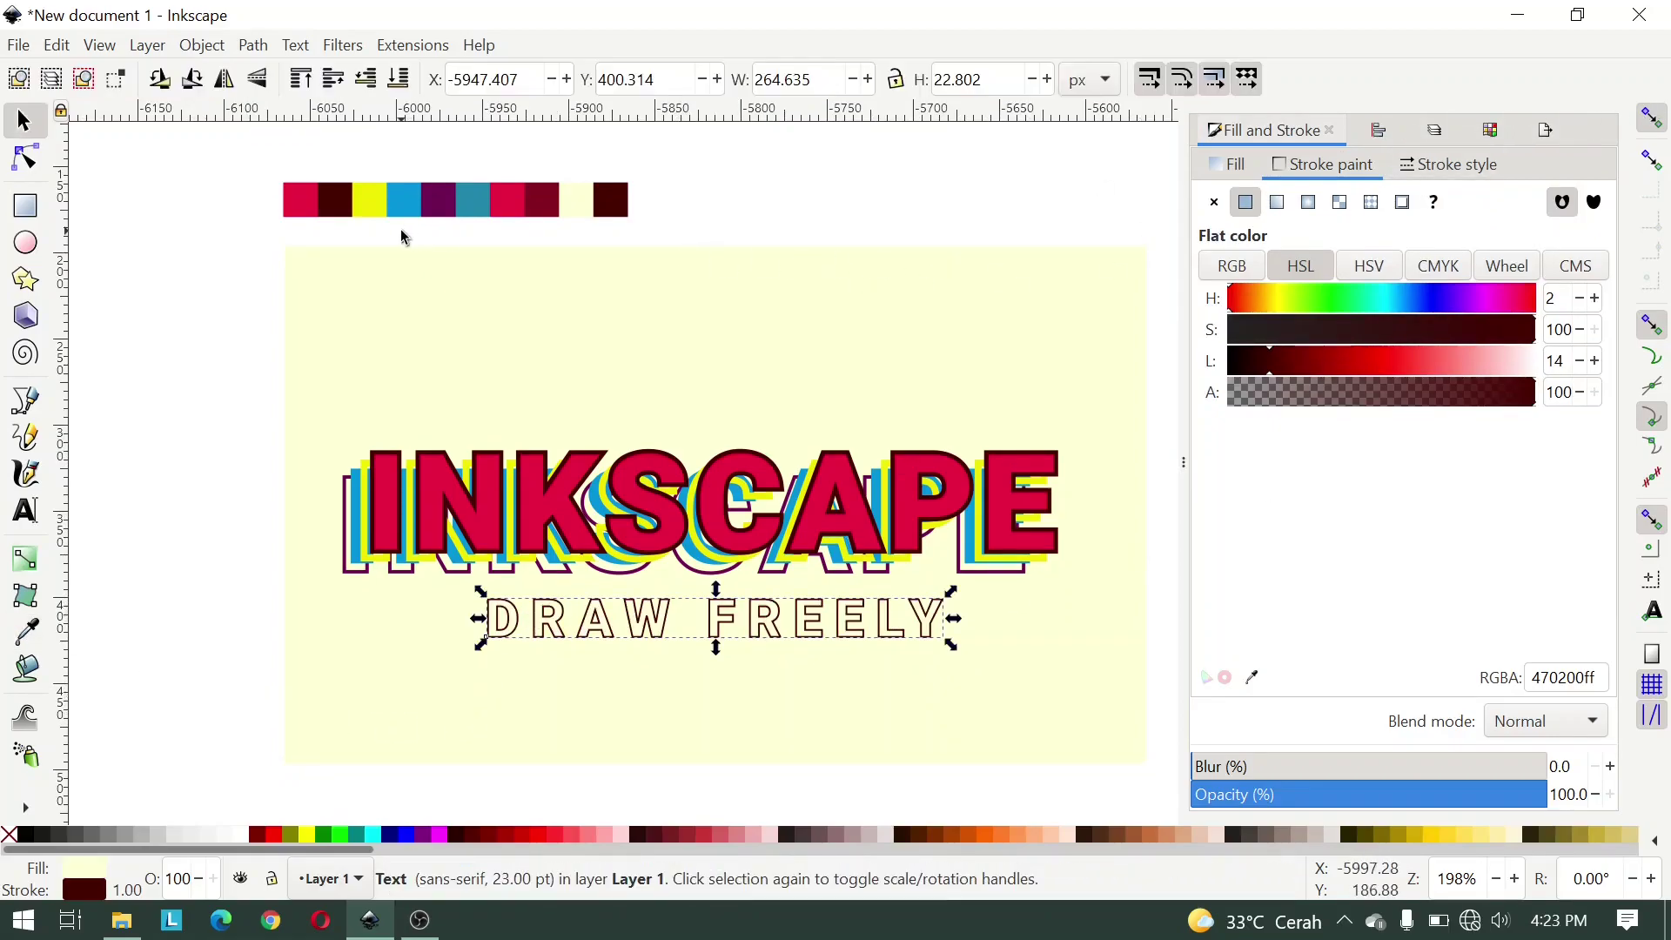
Step: Move the palette image onto the background directly below the DRAW FREELY text
{"action": "left_click", "coordinate": [493, 206]}
{"action": "mouse_move", "coordinate": [492, 206]}
{"action": "left_mouse_down"}
{"action": "mouse_move", "coordinate": [588, 626]}
{"action": "mouse_move", "coordinate": [556, 681]}
{"action": "left_mouse_up"}
{"action": "scroll", "coordinate": [556, 681], "scroll_direction": "up", "scroll_amount": 3}
{"action": "scroll", "coordinate": [533, 604], "scroll_direction": "up", "scroll_amount": 2}
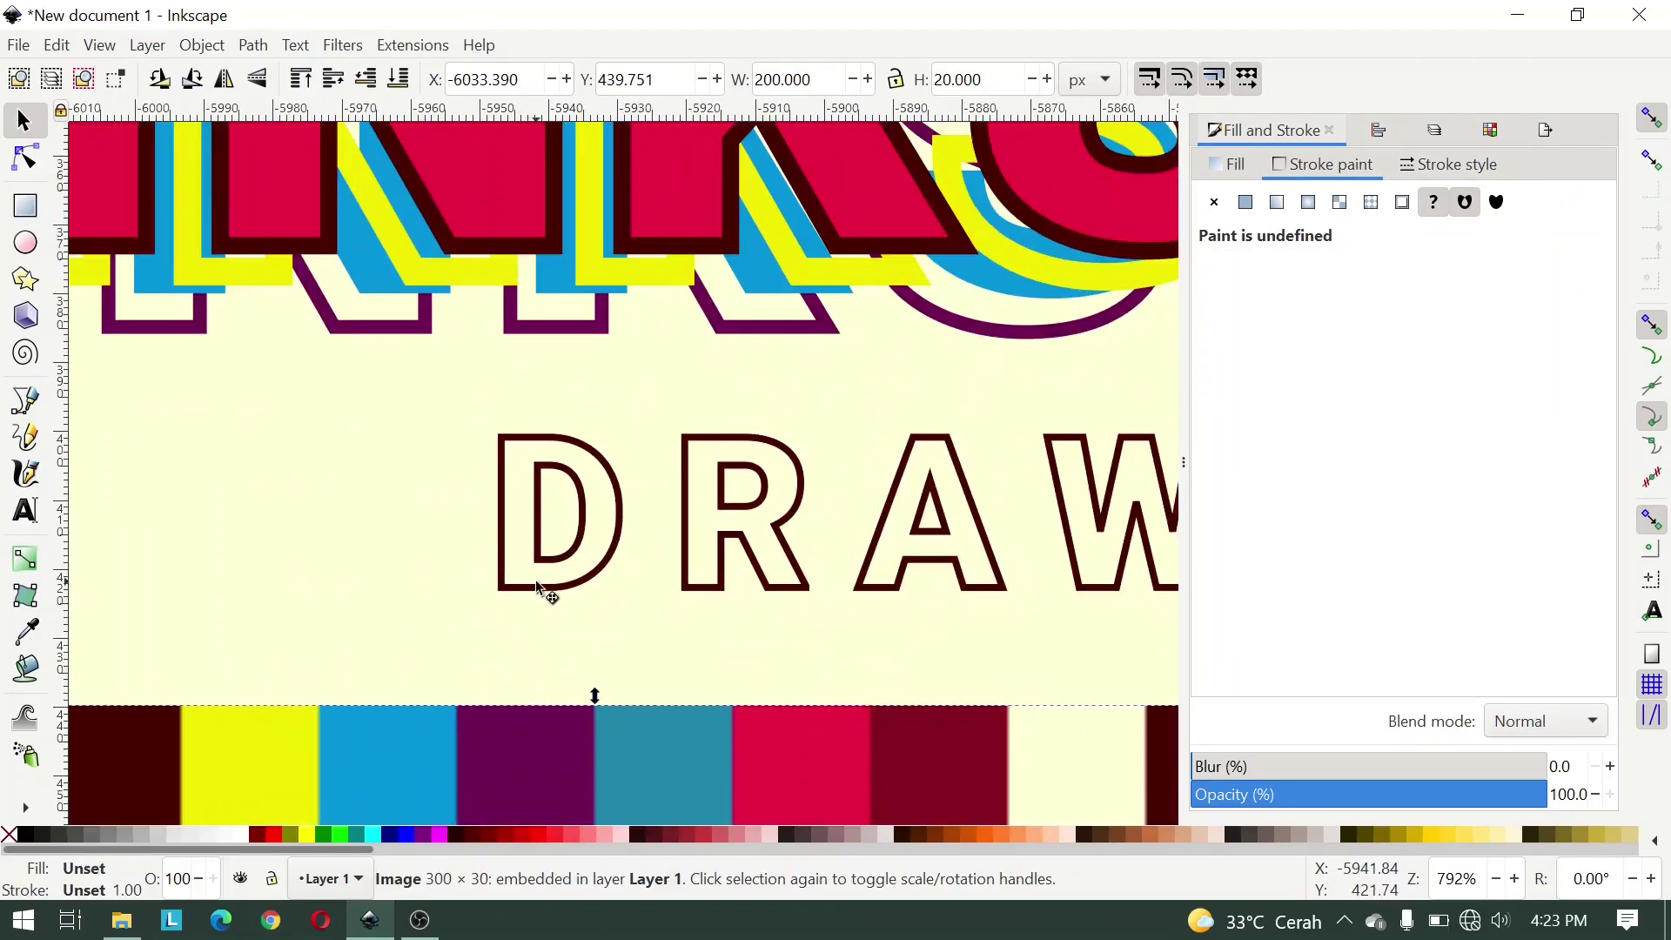
Step: Recolour the DRAW FREELY stroke with the palette's teal swatch, 2186aa, and set the stroke width to 1.4 px
{"action": "left_click", "coordinate": [545, 586]}
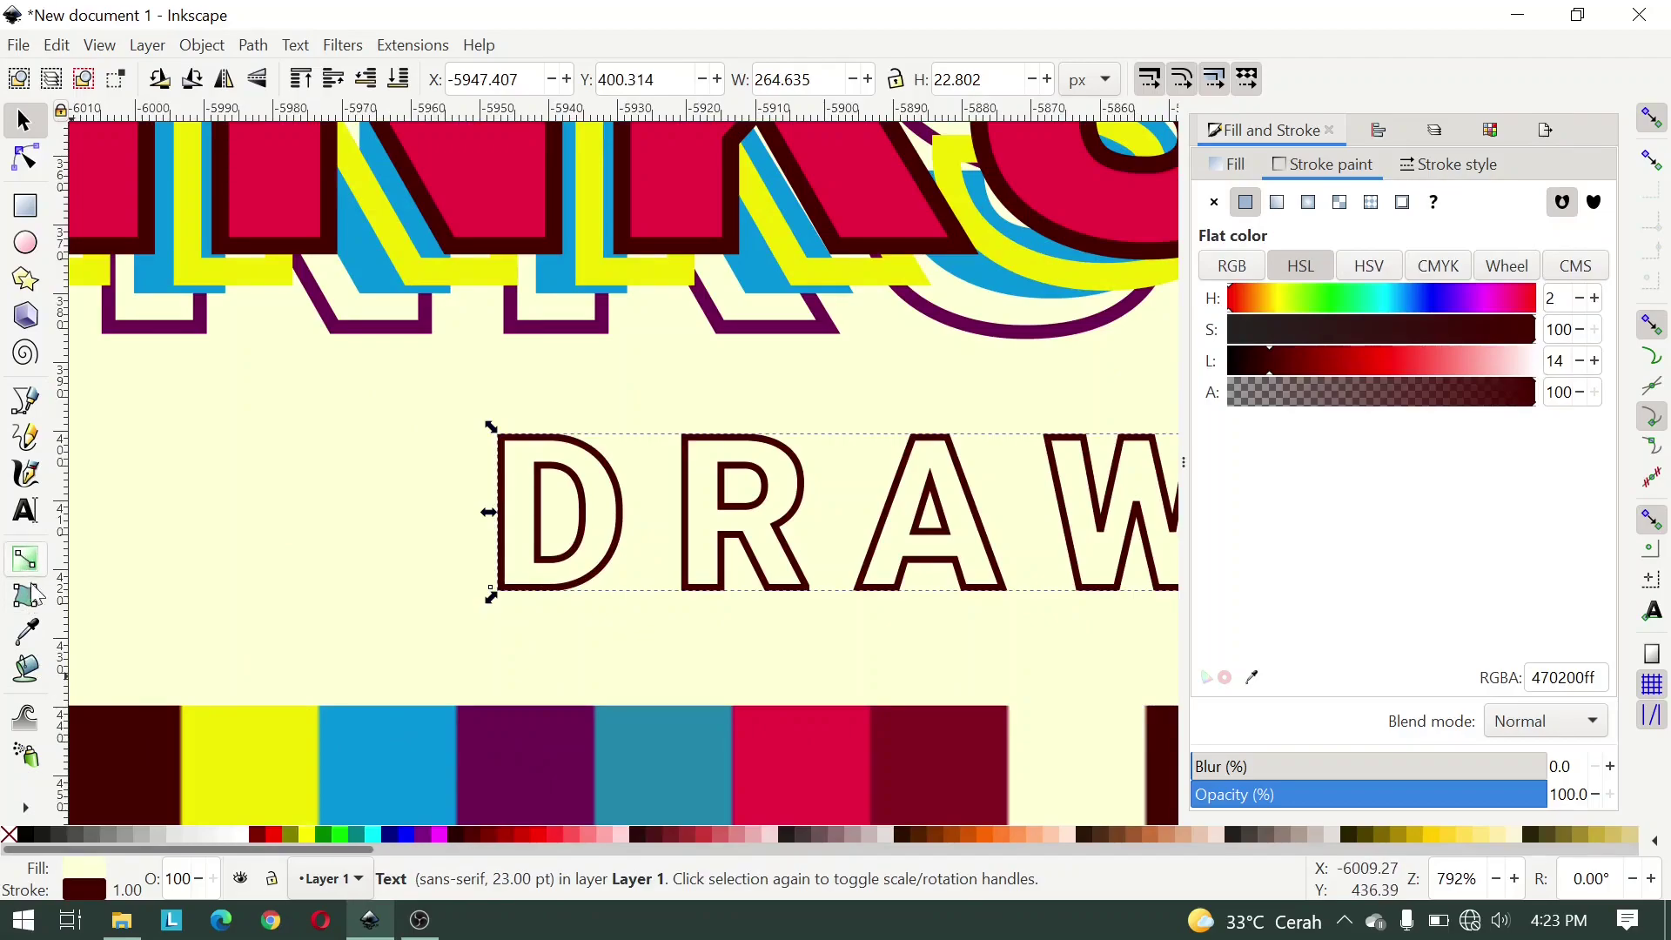
{"action": "left_click", "coordinate": [25, 628]}
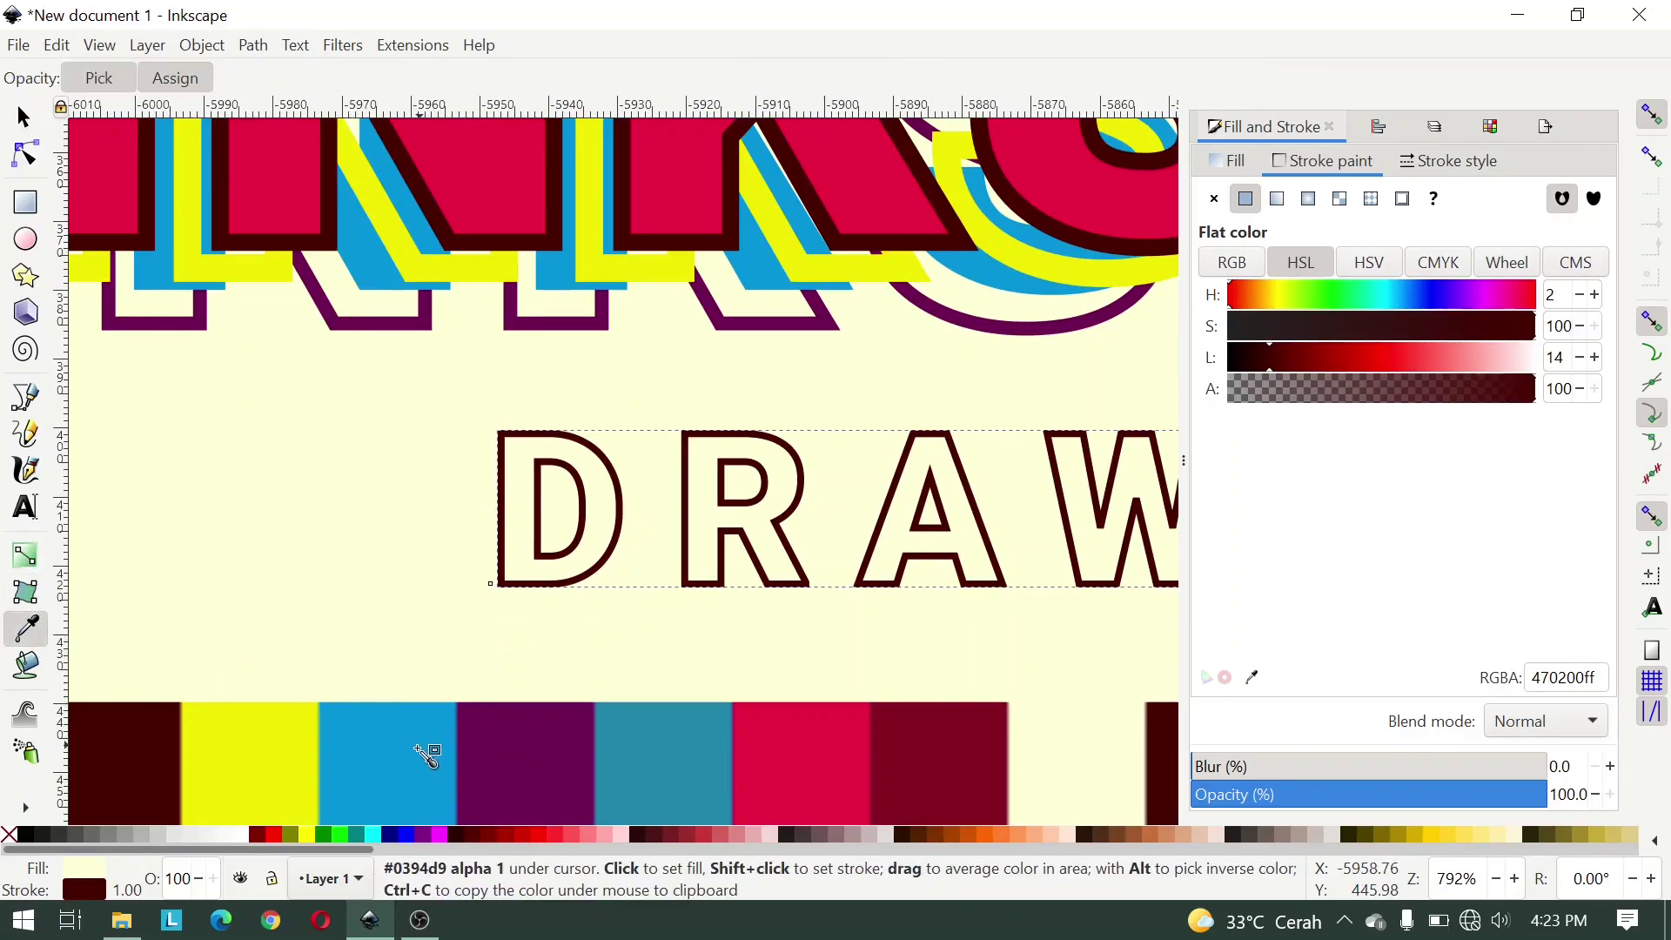
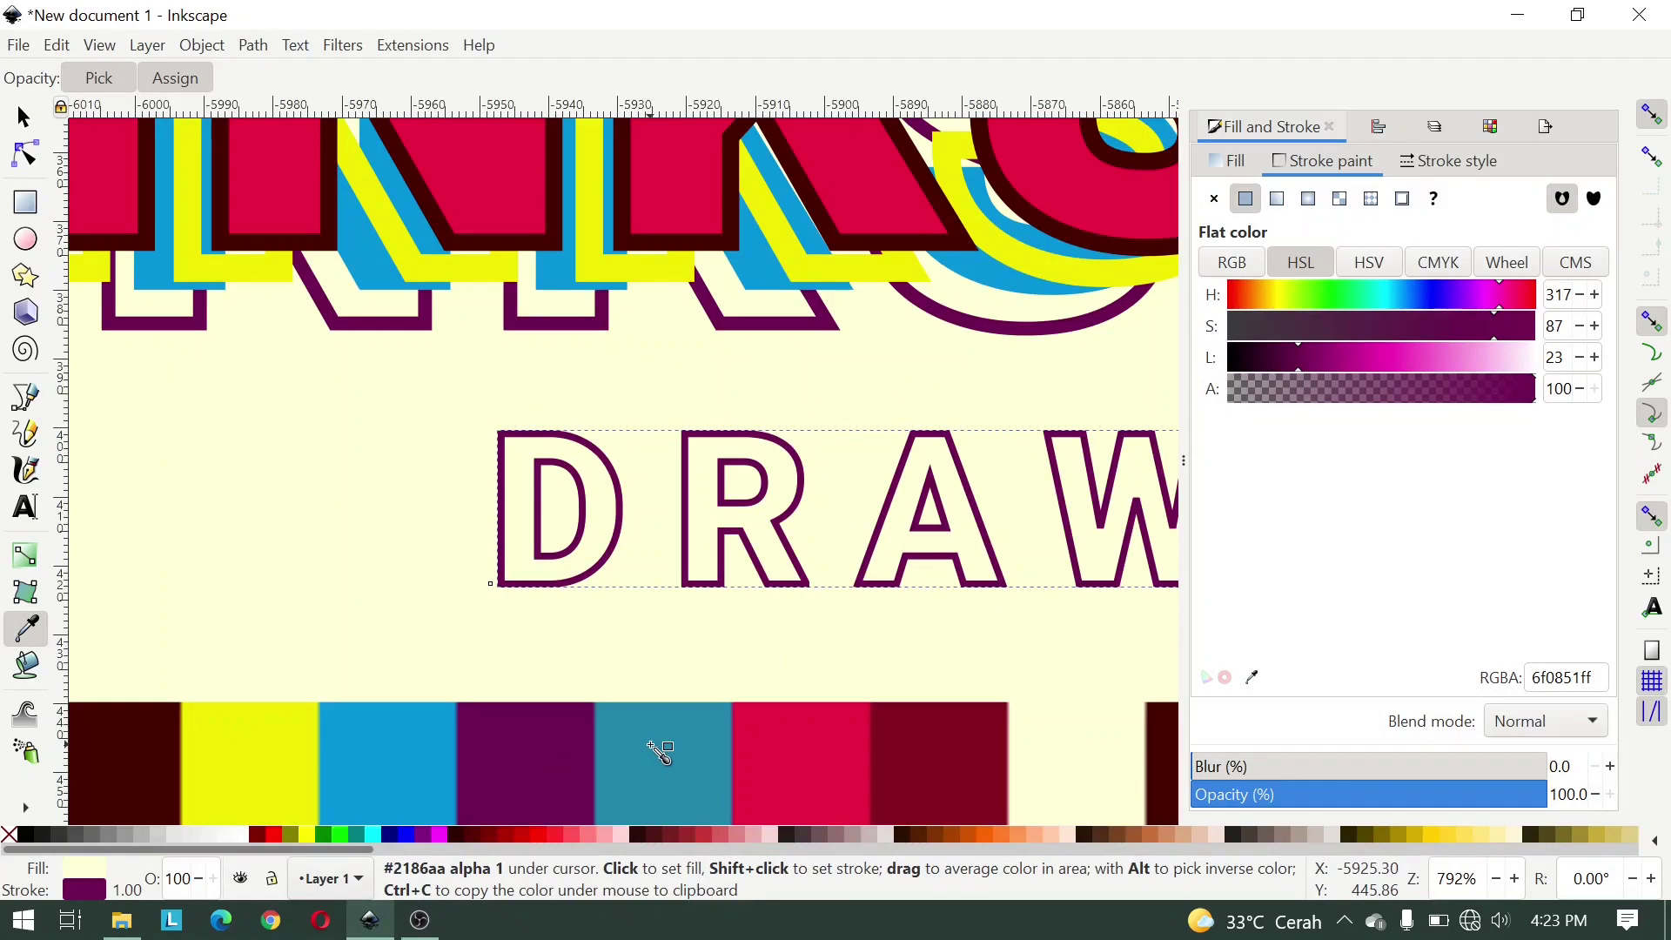
{"action": "left_click", "coordinate": [661, 750], "text": "shift"}
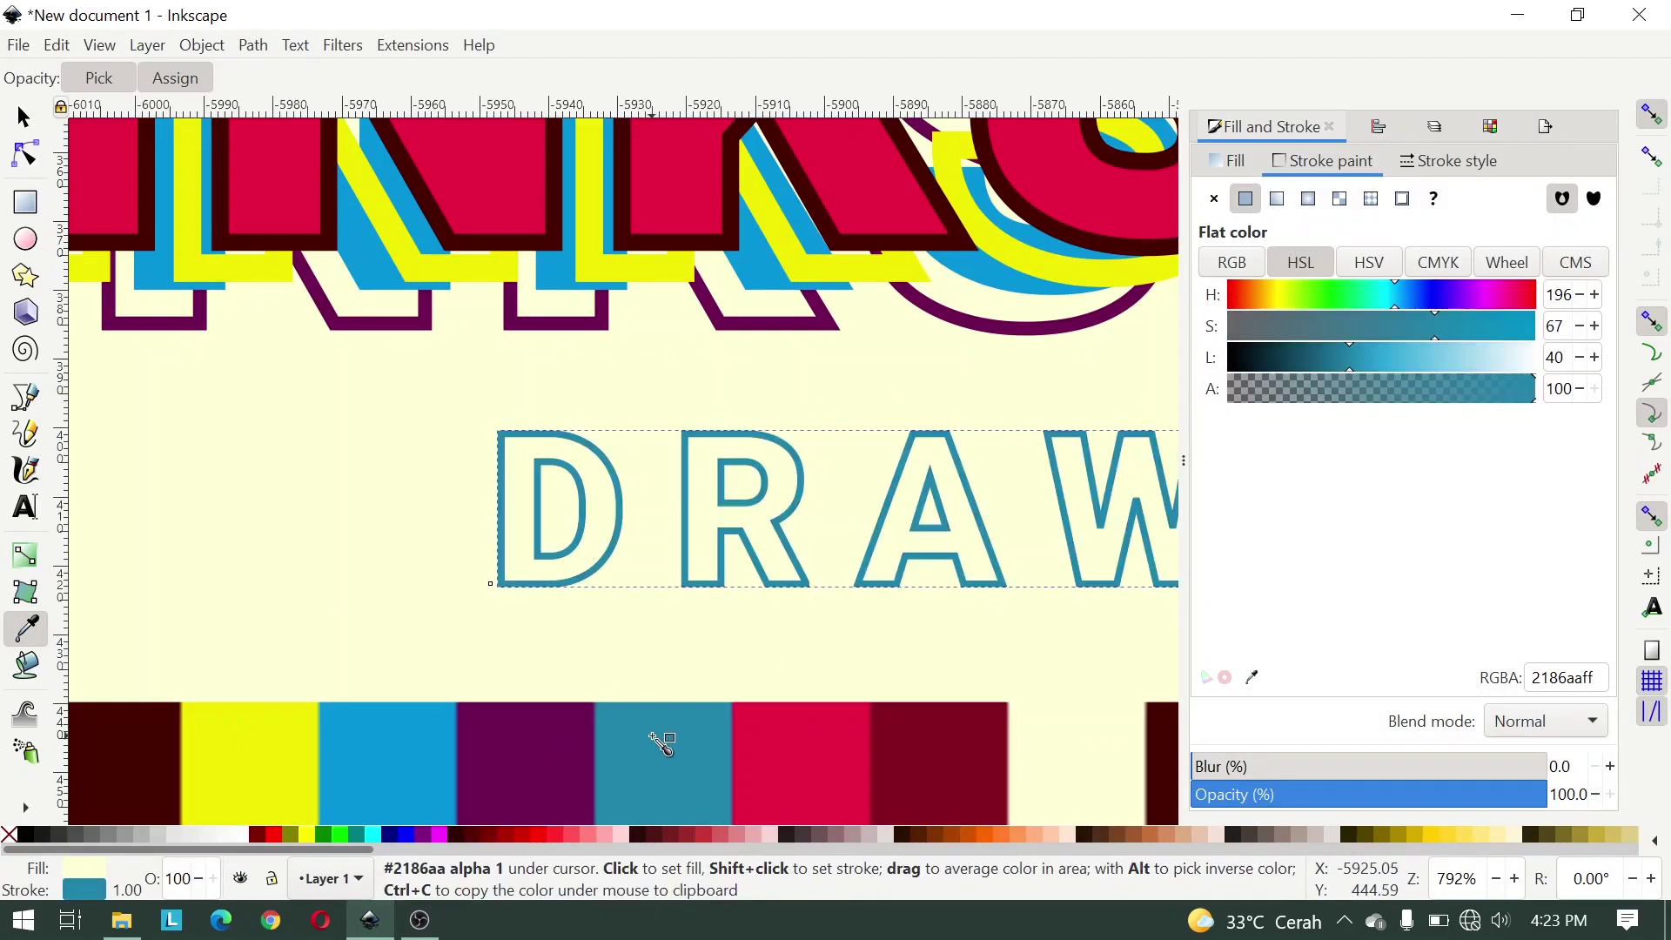
{"action": "scroll", "coordinate": [718, 714], "scroll_direction": "down", "scroll_amount": 3}
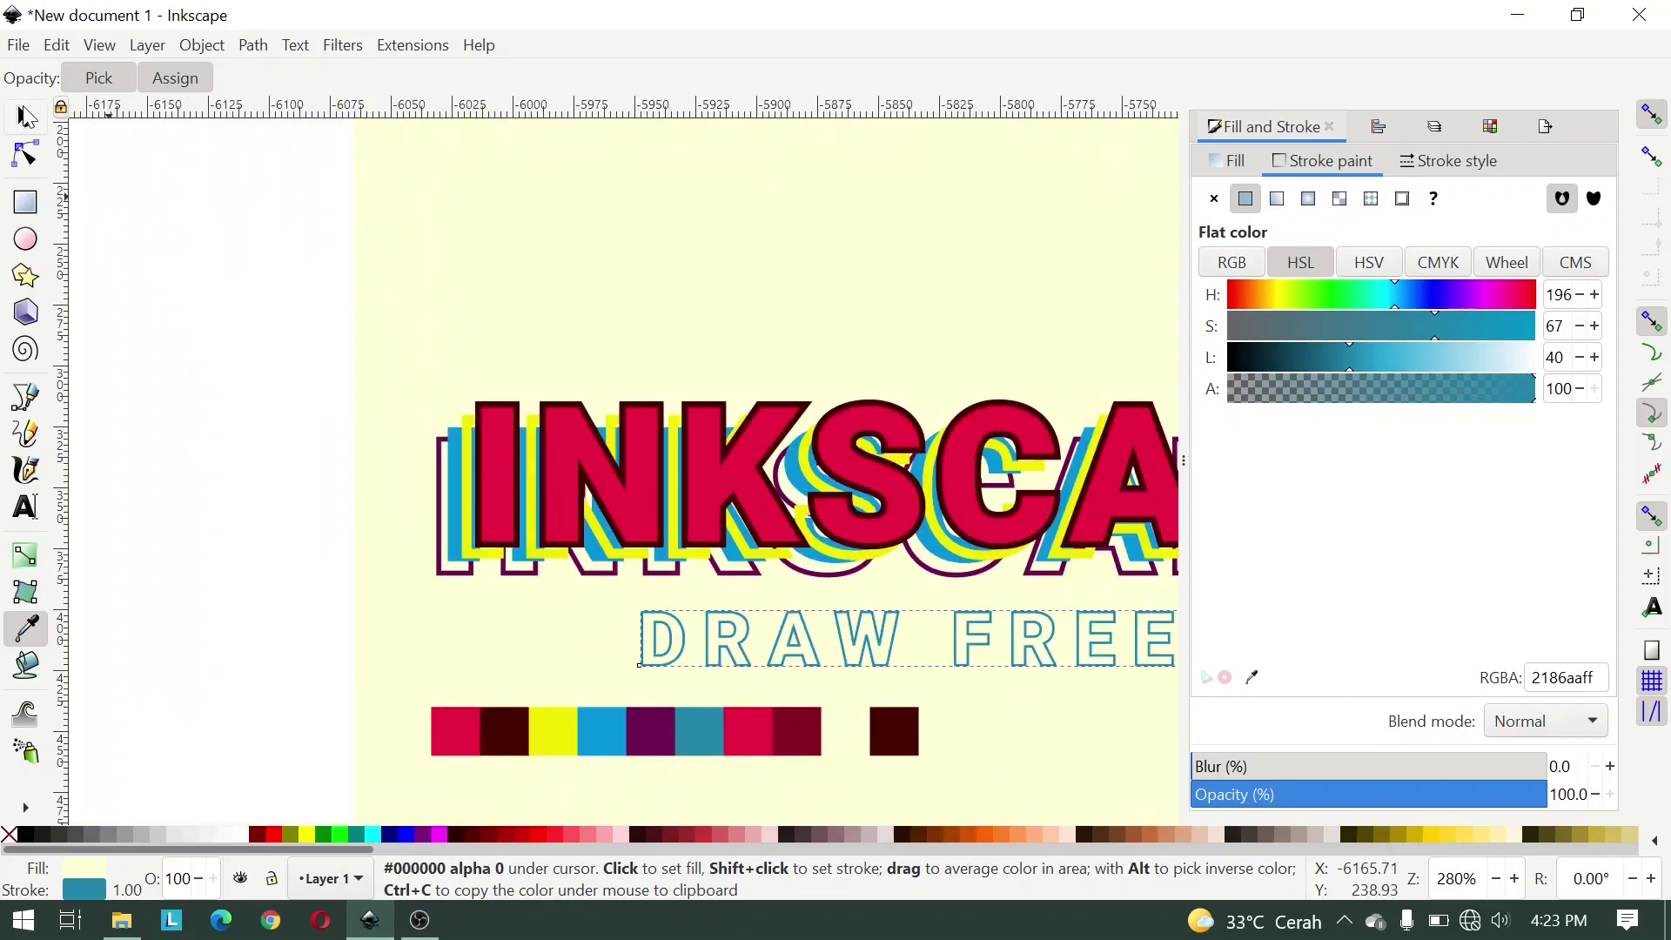
{"action": "left_click", "coordinate": [26, 118]}
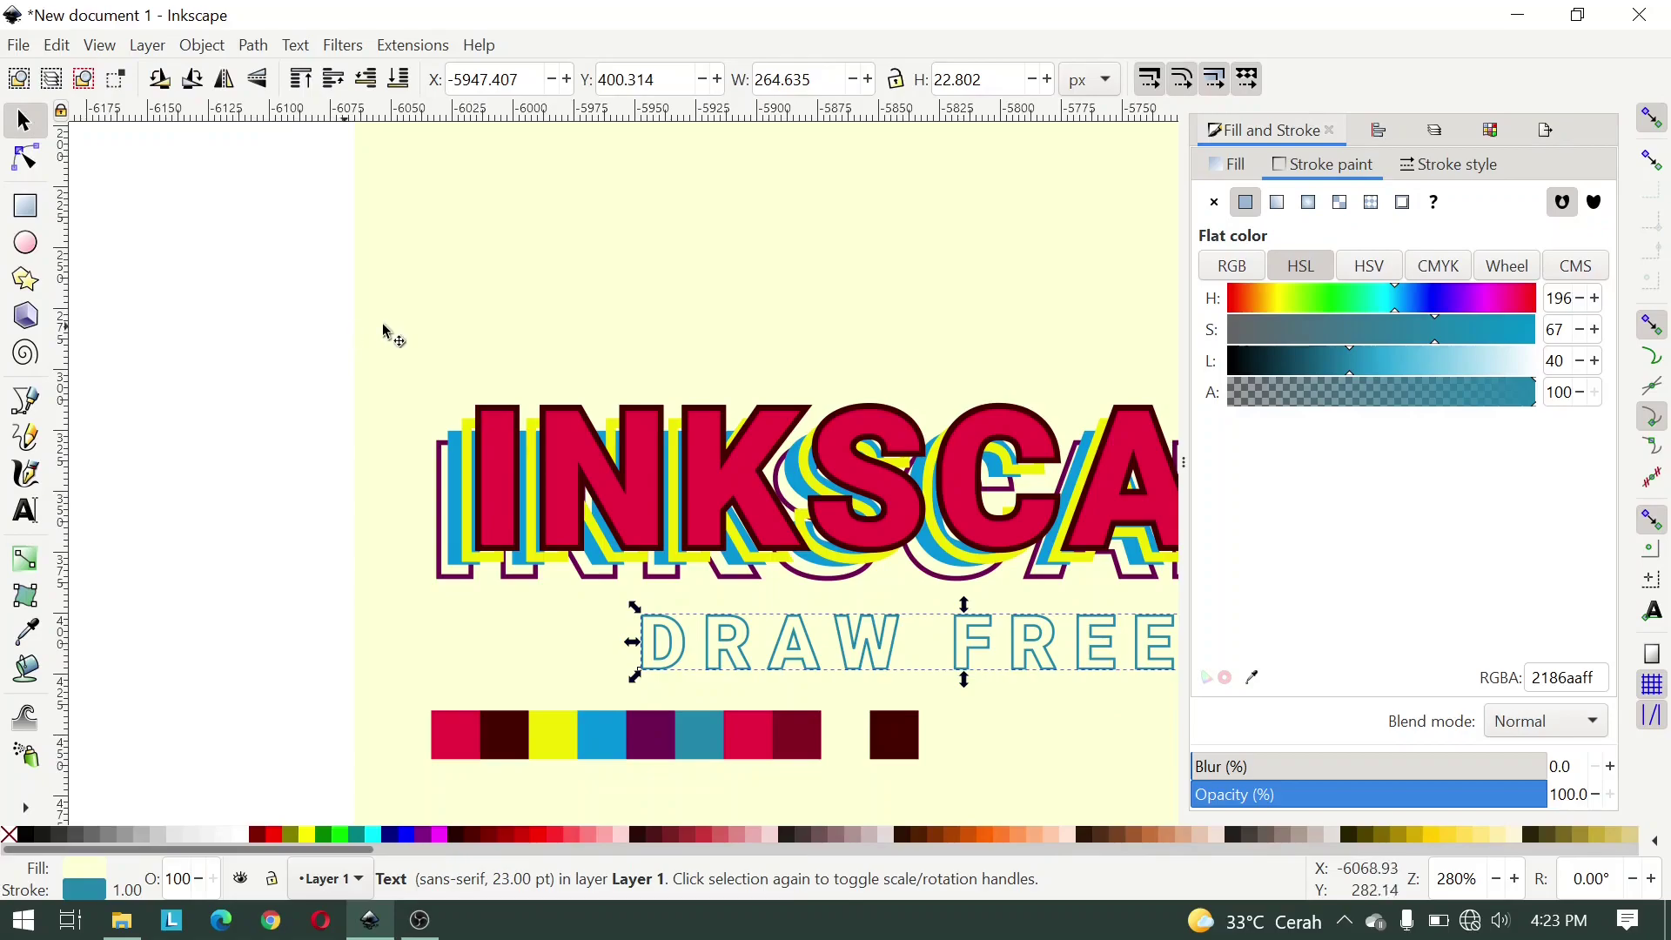
{"action": "left_click", "coordinate": [1449, 165]}
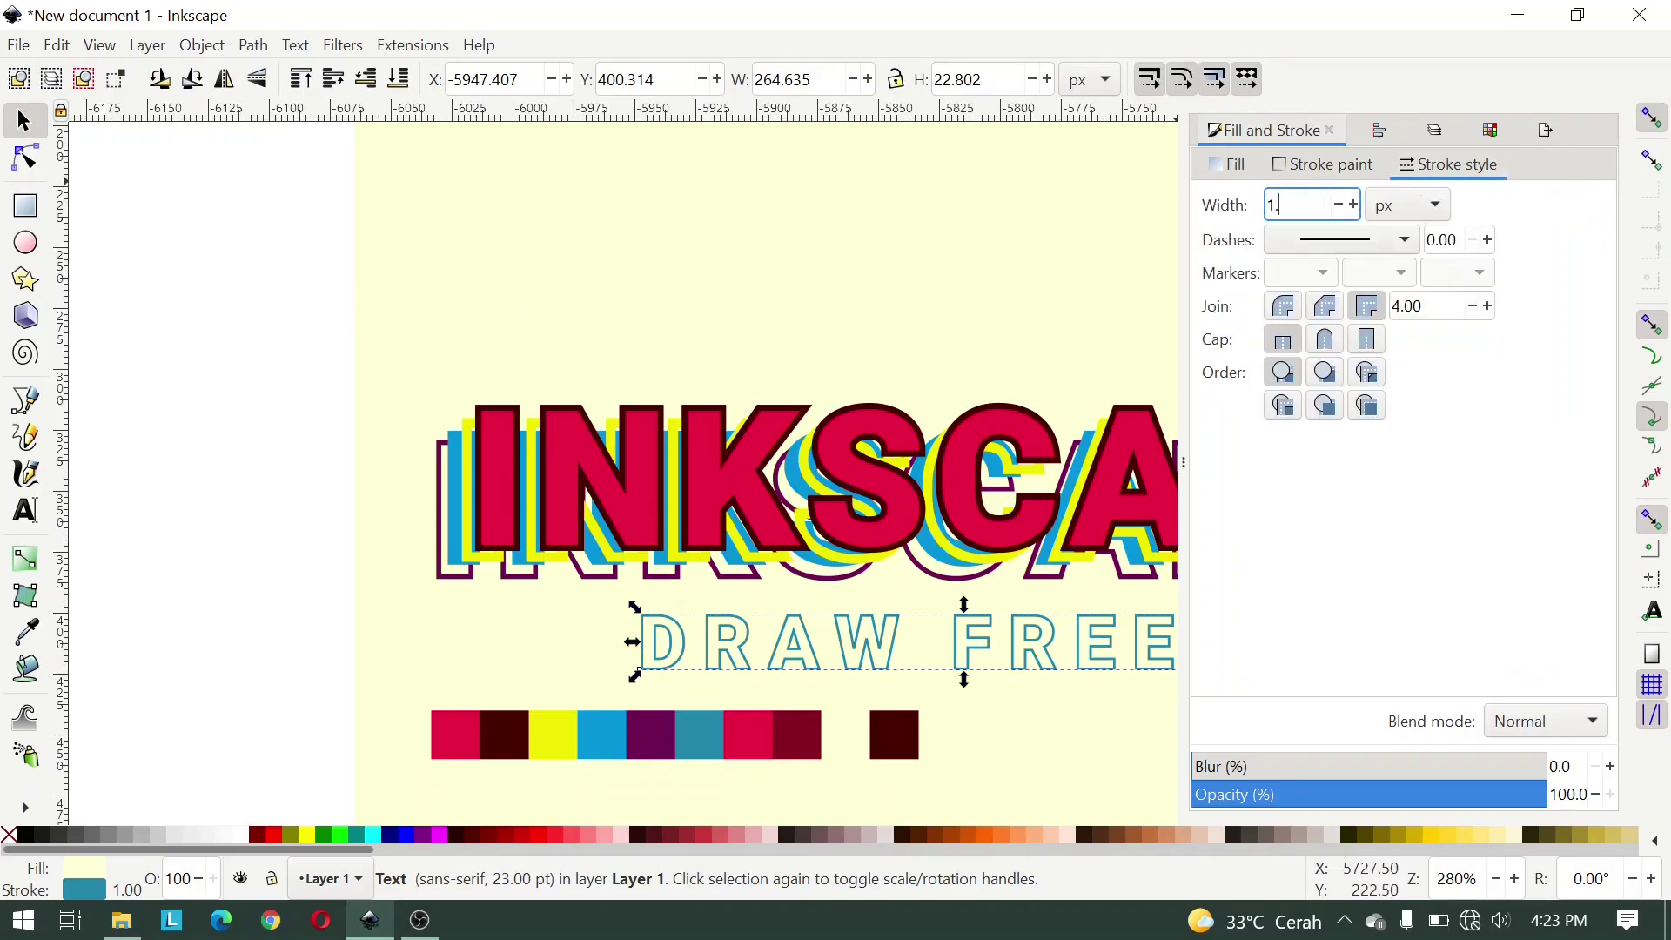
{"action": "key", "text": "Return"}
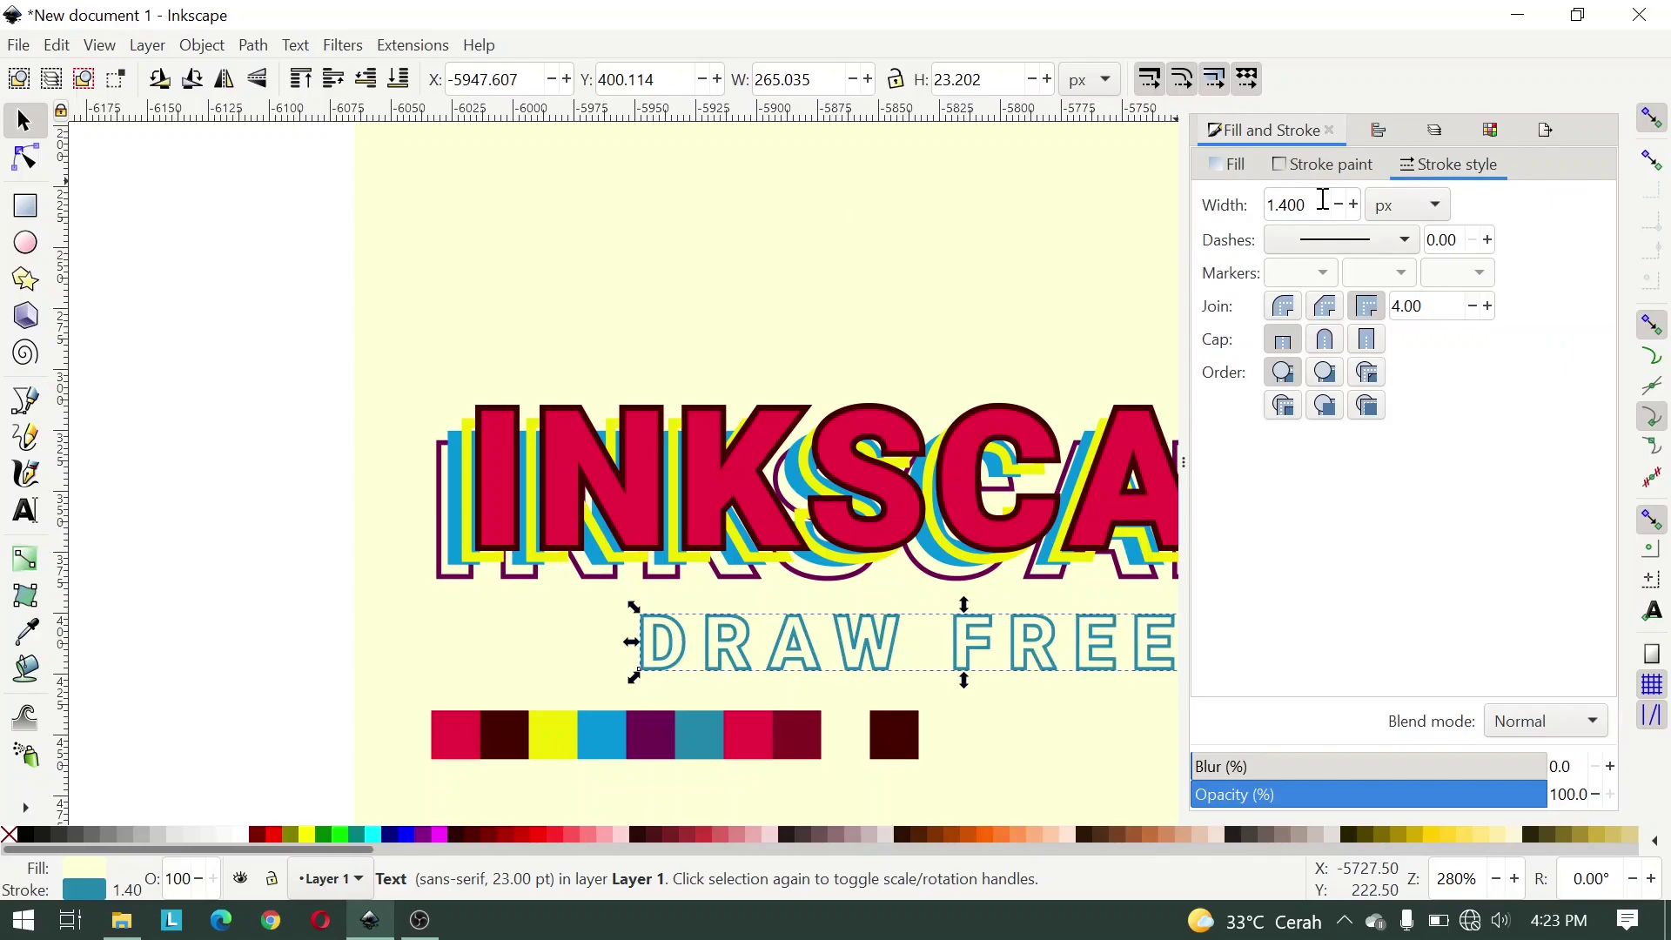
Step: Move the palette image back above the cream background and clear the selection
{"action": "scroll", "coordinate": [754, 750], "scroll_direction": "down", "scroll_amount": 1}
{"action": "left_click", "coordinate": [745, 739]}
{"action": "left_click_drag", "start_coordinate": [648, 736], "coordinate": [592, 237]}
{"action": "left_click", "coordinate": [885, 294]}
{"action": "scroll", "coordinate": [746, 388], "scroll_direction": "right", "scroll_amount": 3}
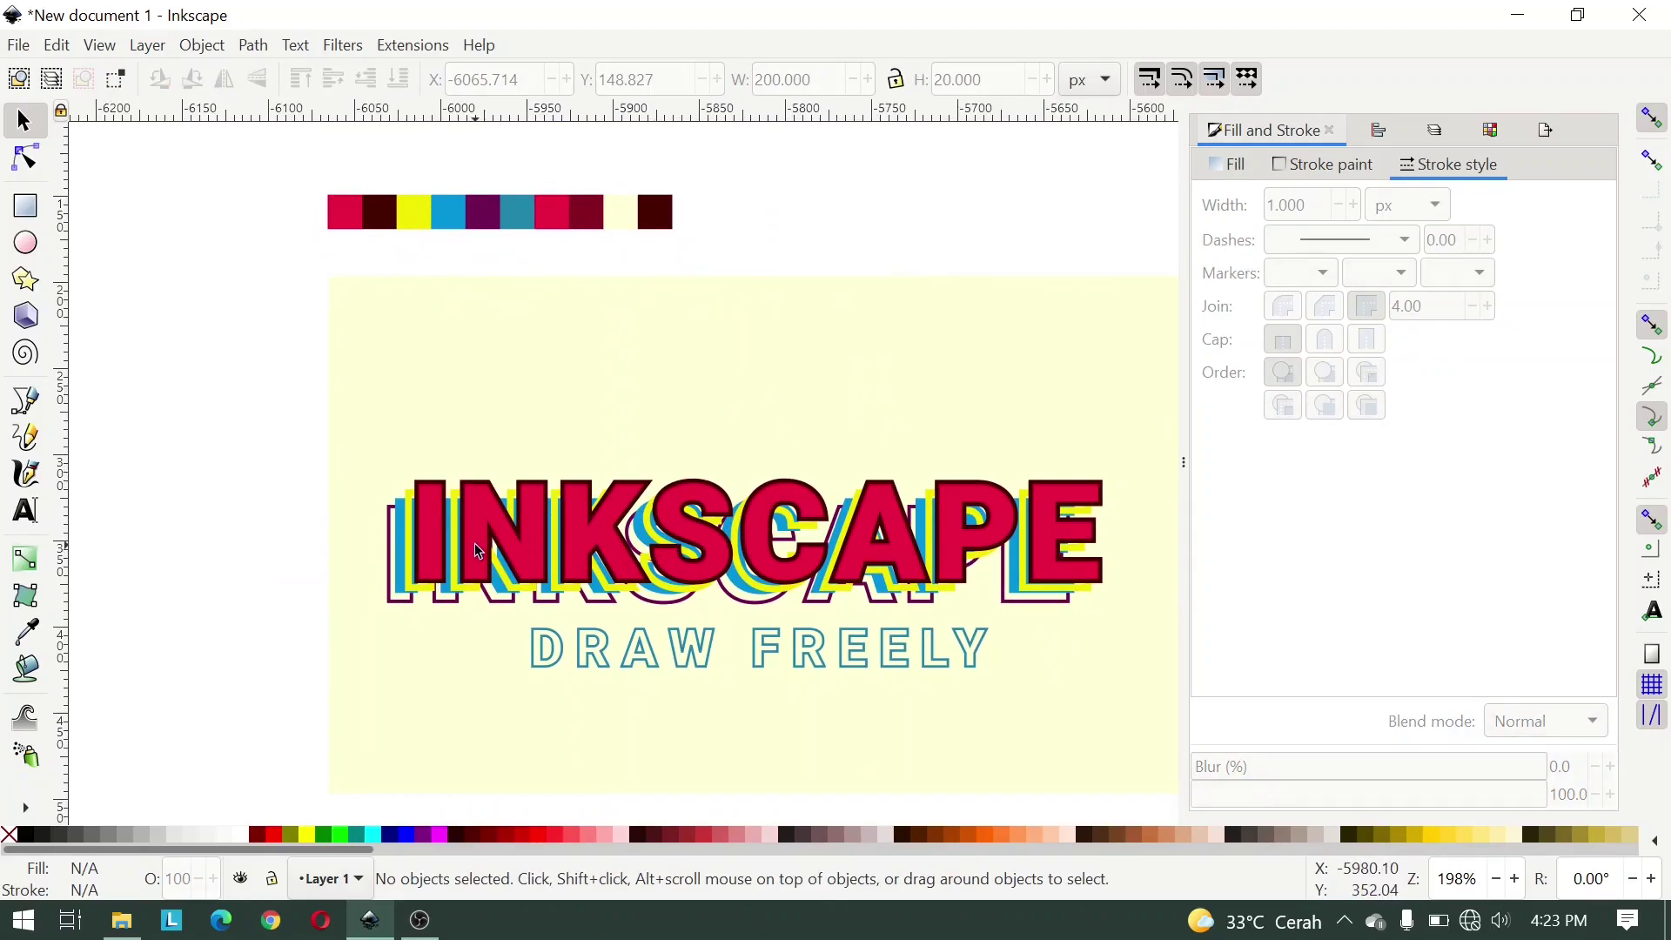
Step: Draw a small rectangle about 30 × 9 px just after the DRAW FREELY text and remove its stroke
{"action": "left_click", "coordinate": [25, 205]}
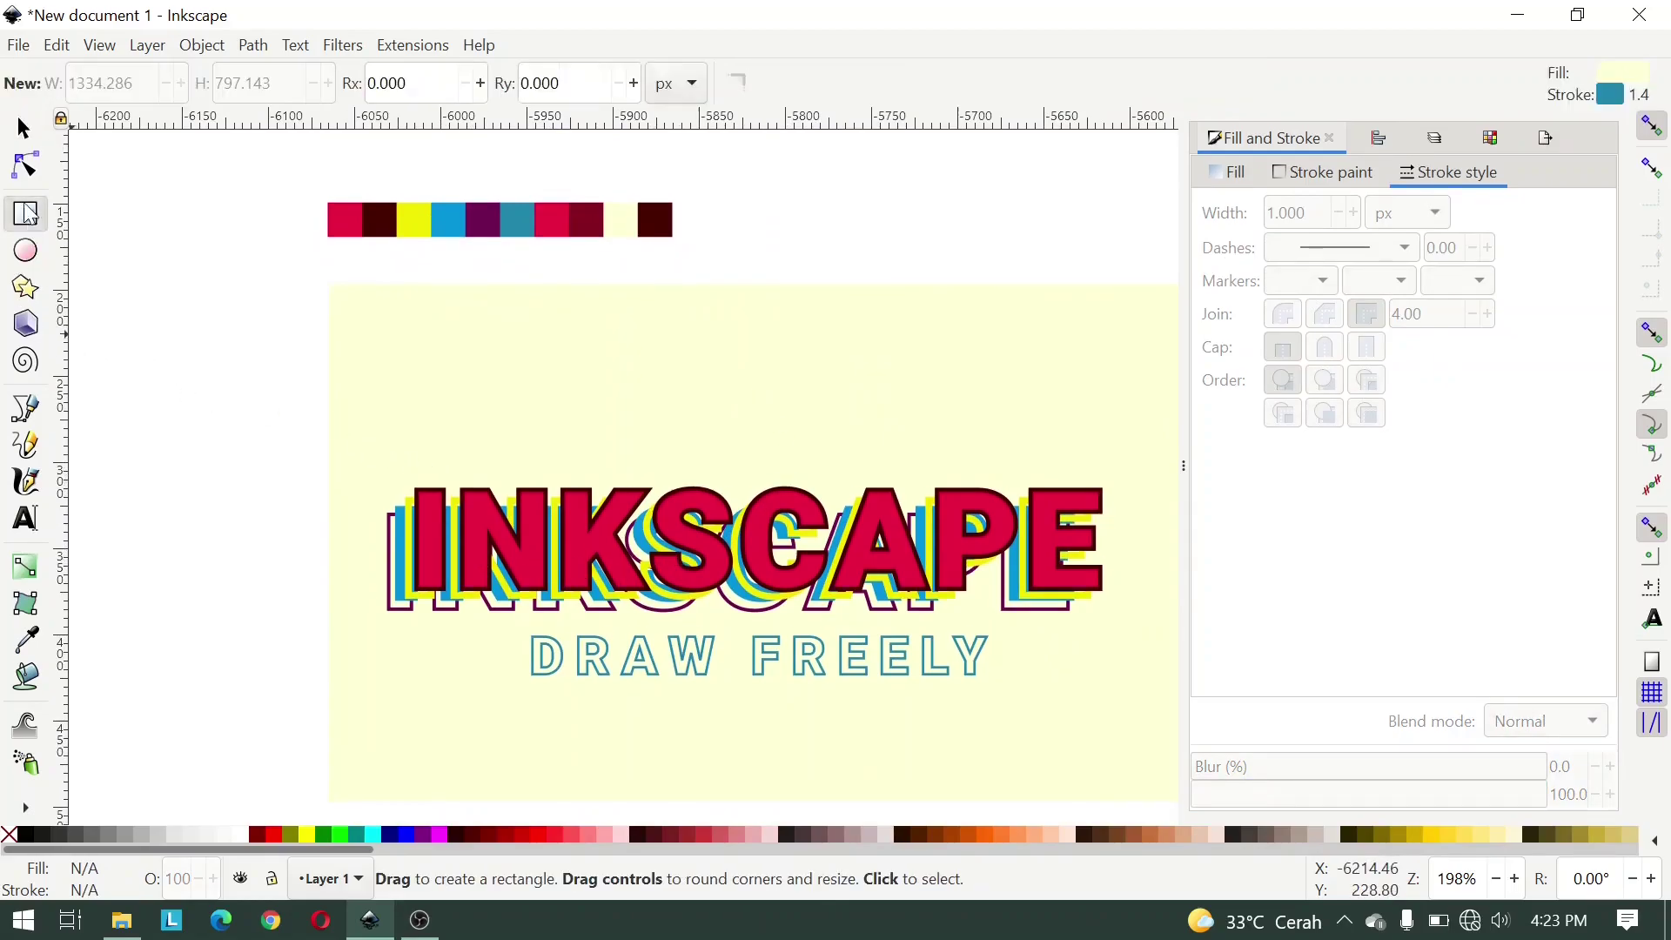
{"action": "left_click_drag", "start_coordinate": [1016, 646], "coordinate": [1069, 660]}
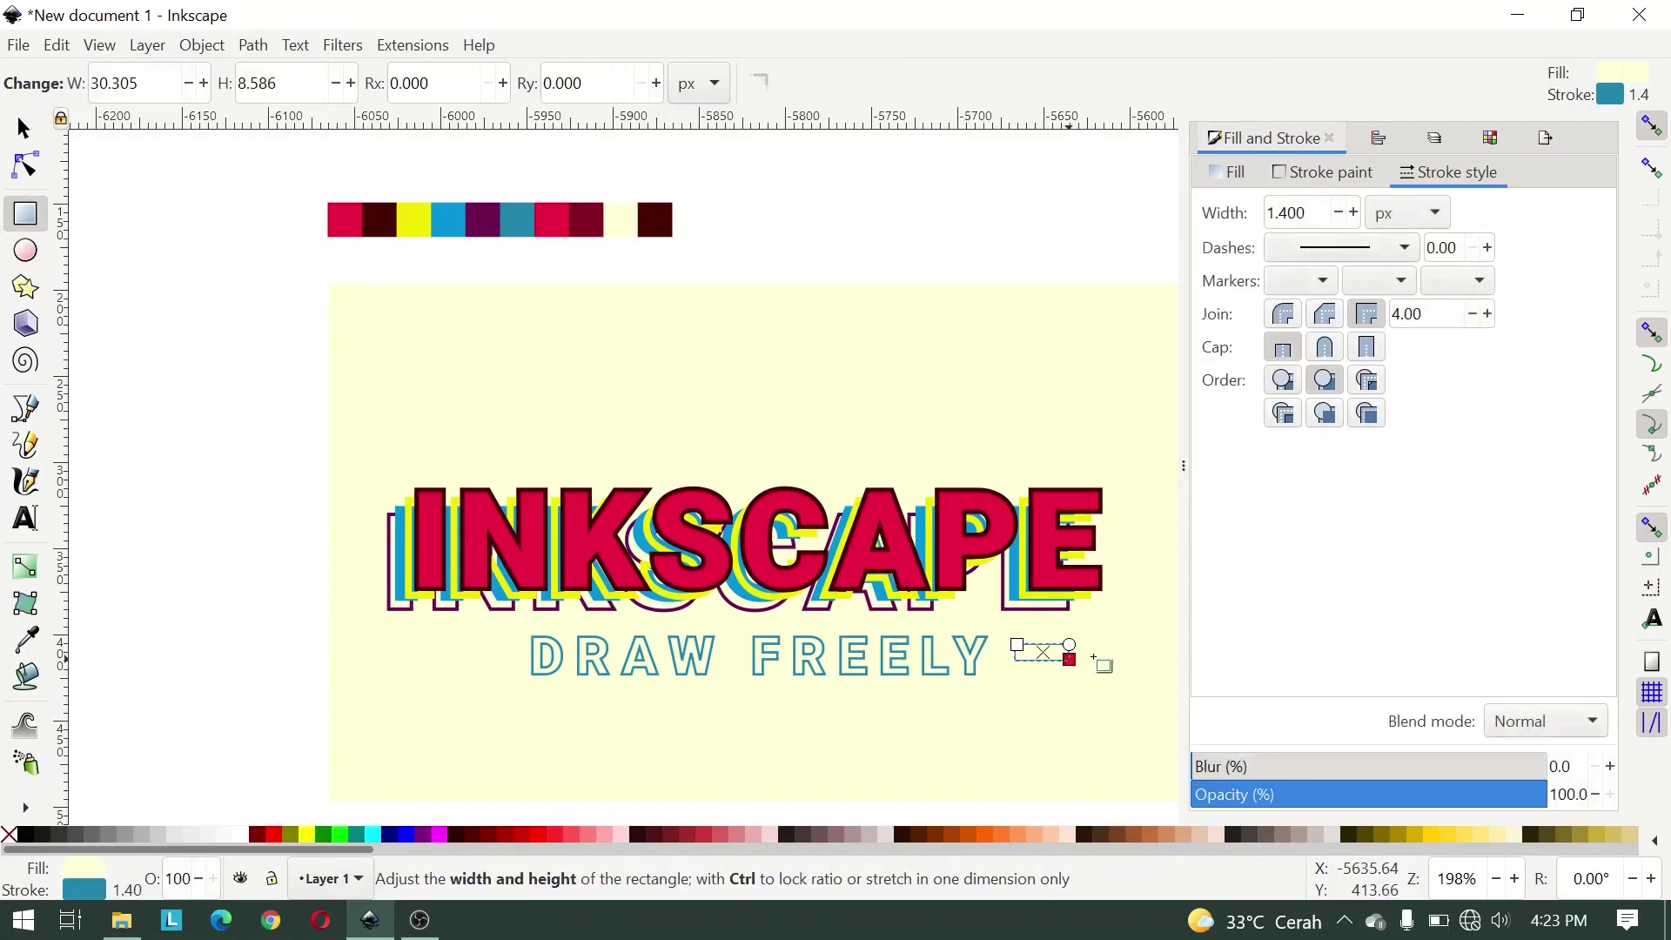
{"action": "left_click", "coordinate": [1231, 173]}
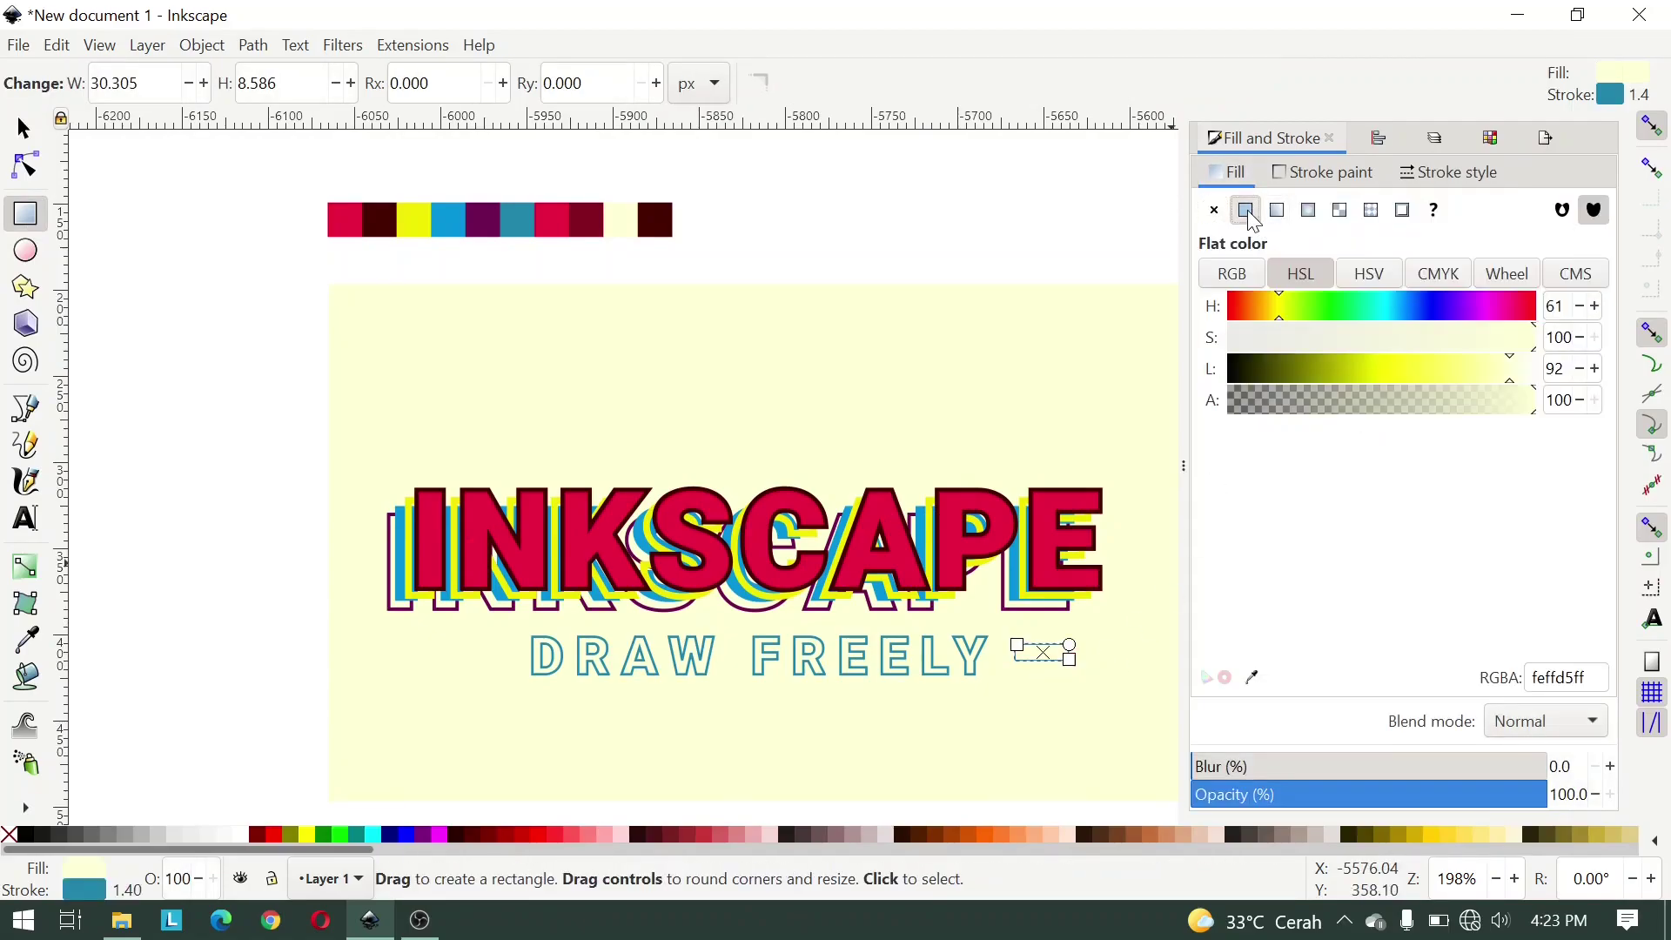
{"action": "left_click", "coordinate": [1322, 172]}
{"action": "left_click", "coordinate": [1218, 212]}
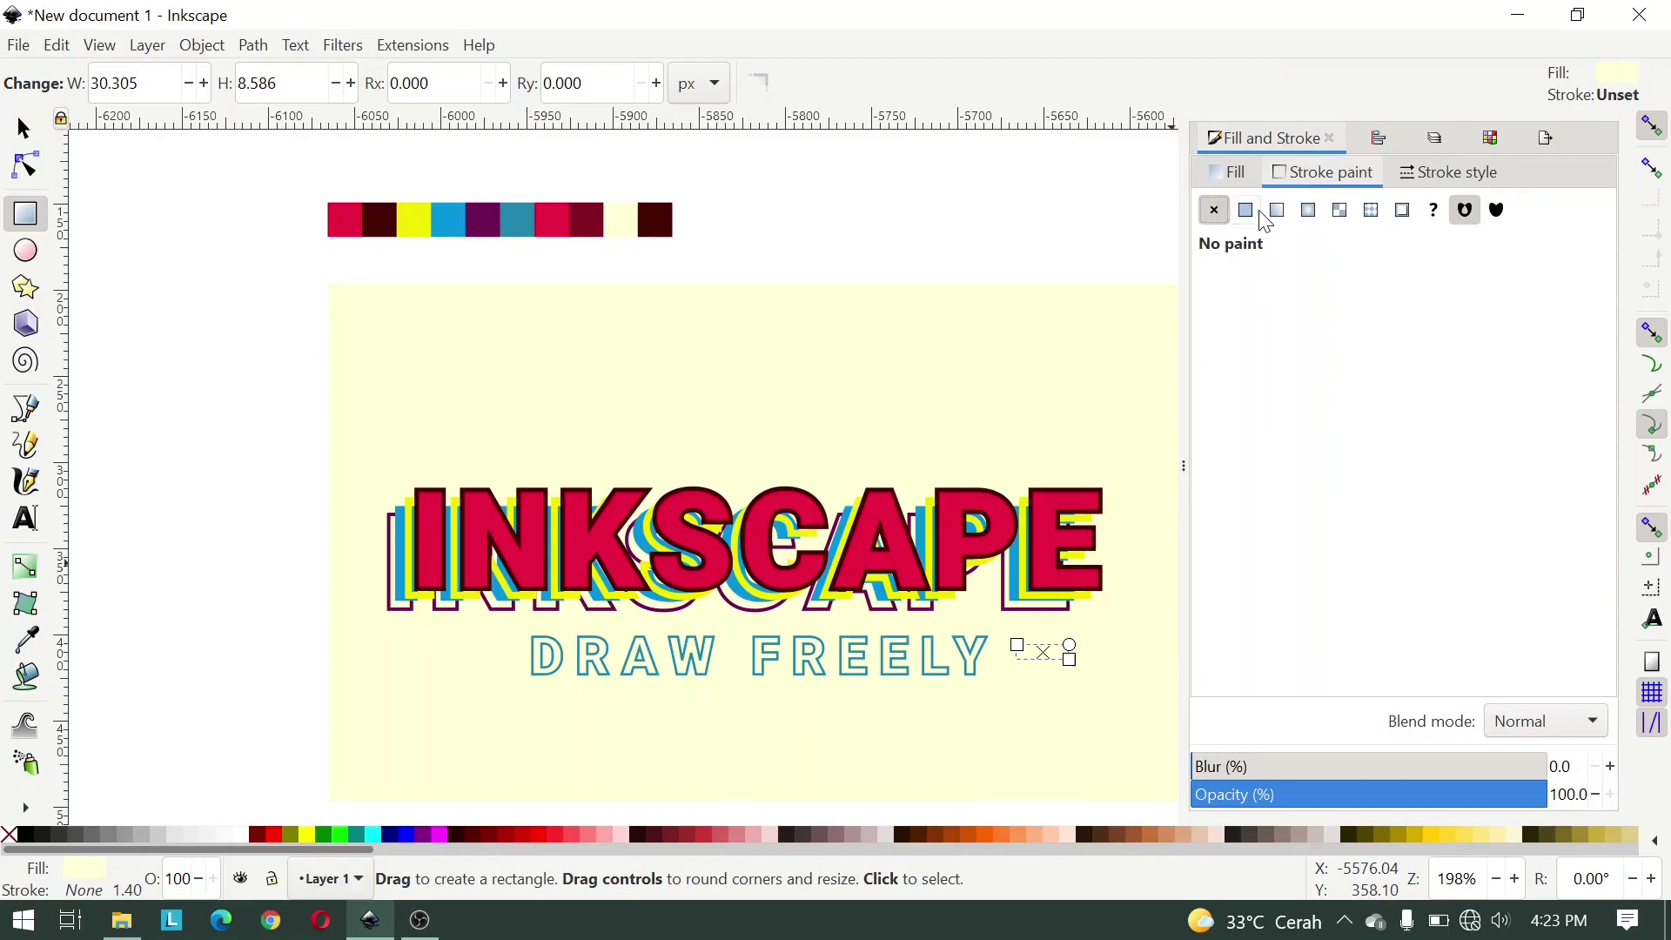
Step: Fill the small rectangle after DRAW FREELY with the palette's red swatch, eb0041
{"action": "left_click", "coordinate": [1233, 174]}
{"action": "left_click_drag", "start_coordinate": [1310, 369], "coordinate": [1270, 369]}
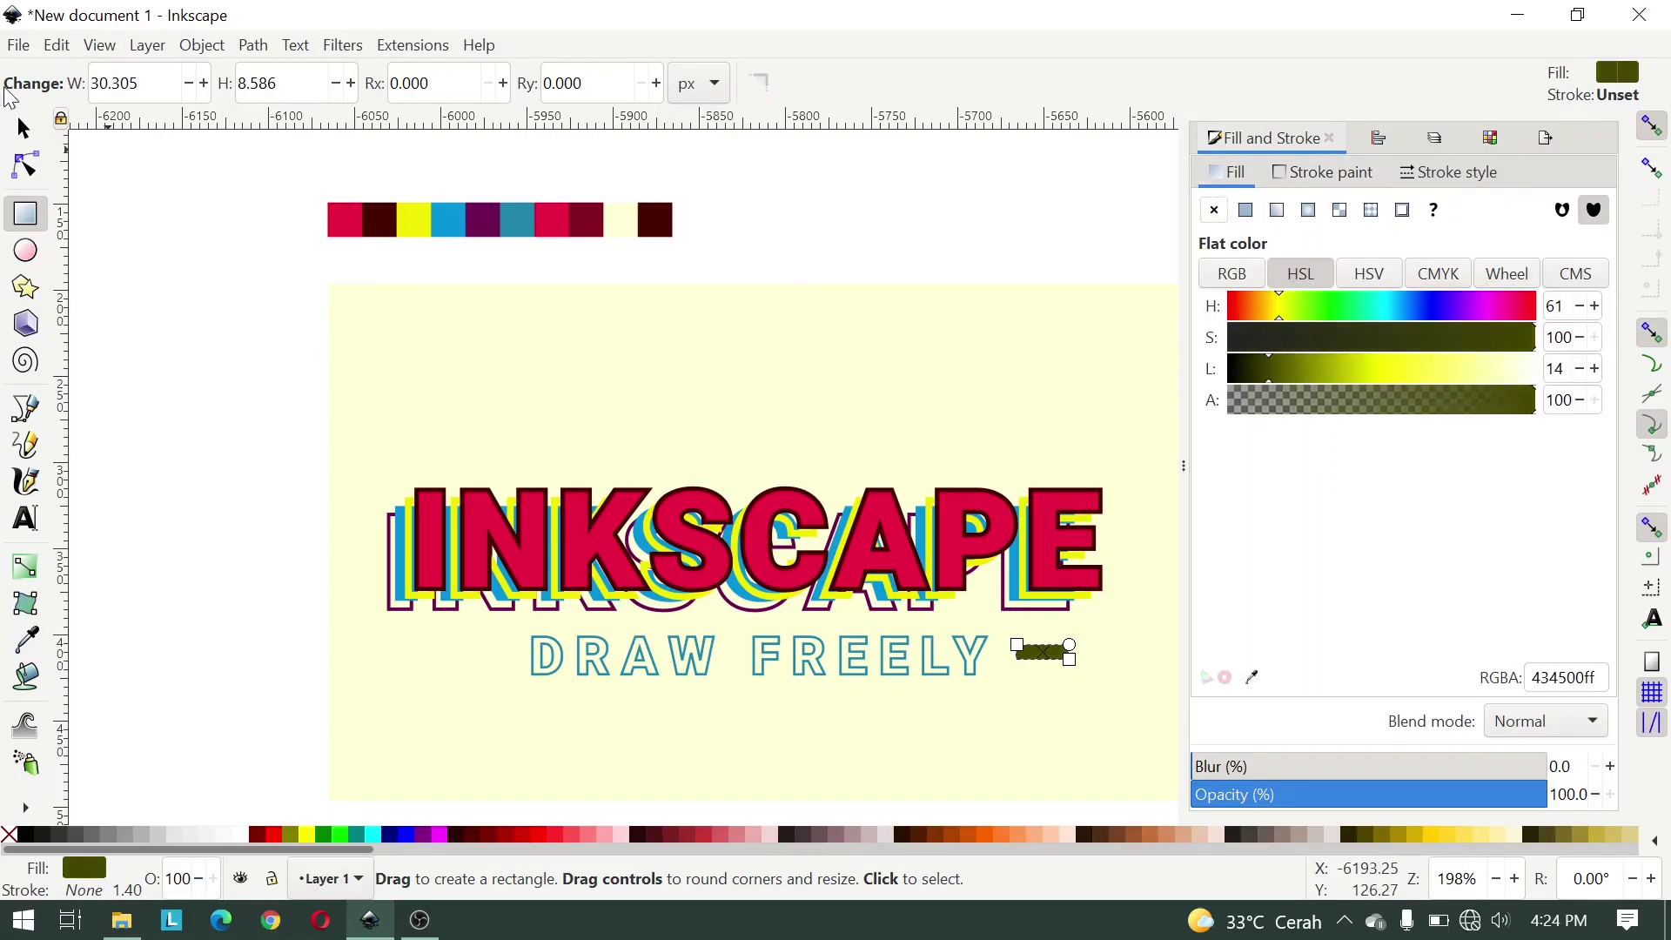
{"action": "left_click", "coordinate": [23, 126]}
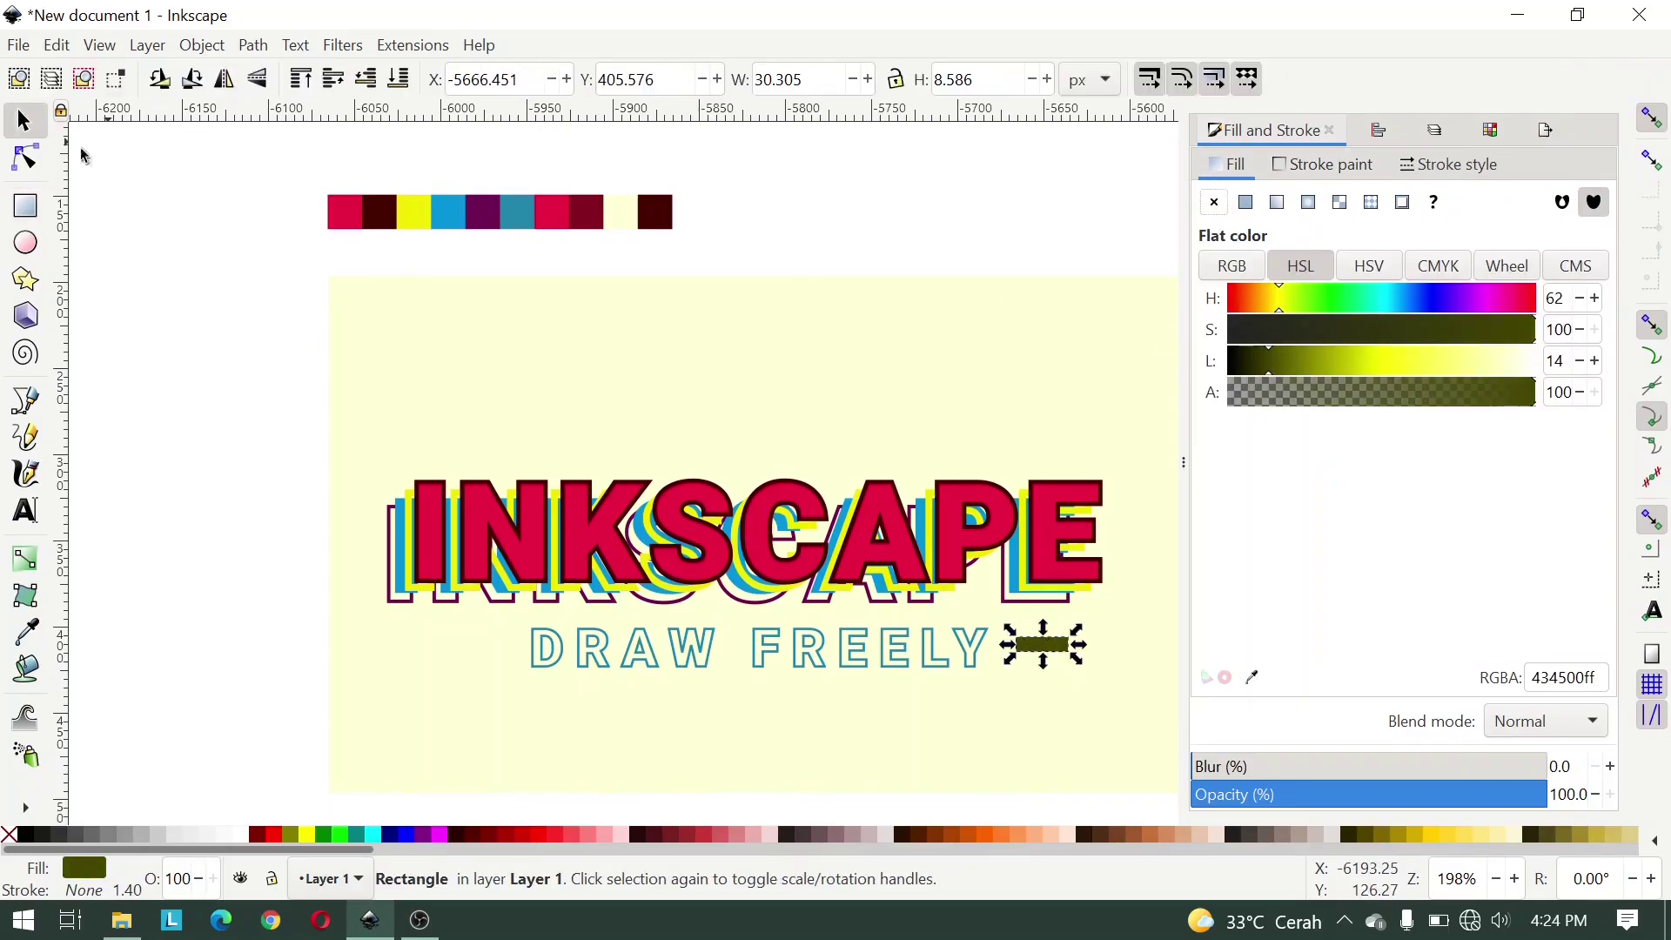
{"action": "key", "text": "d"}
{"action": "left_click", "coordinate": [561, 213]}
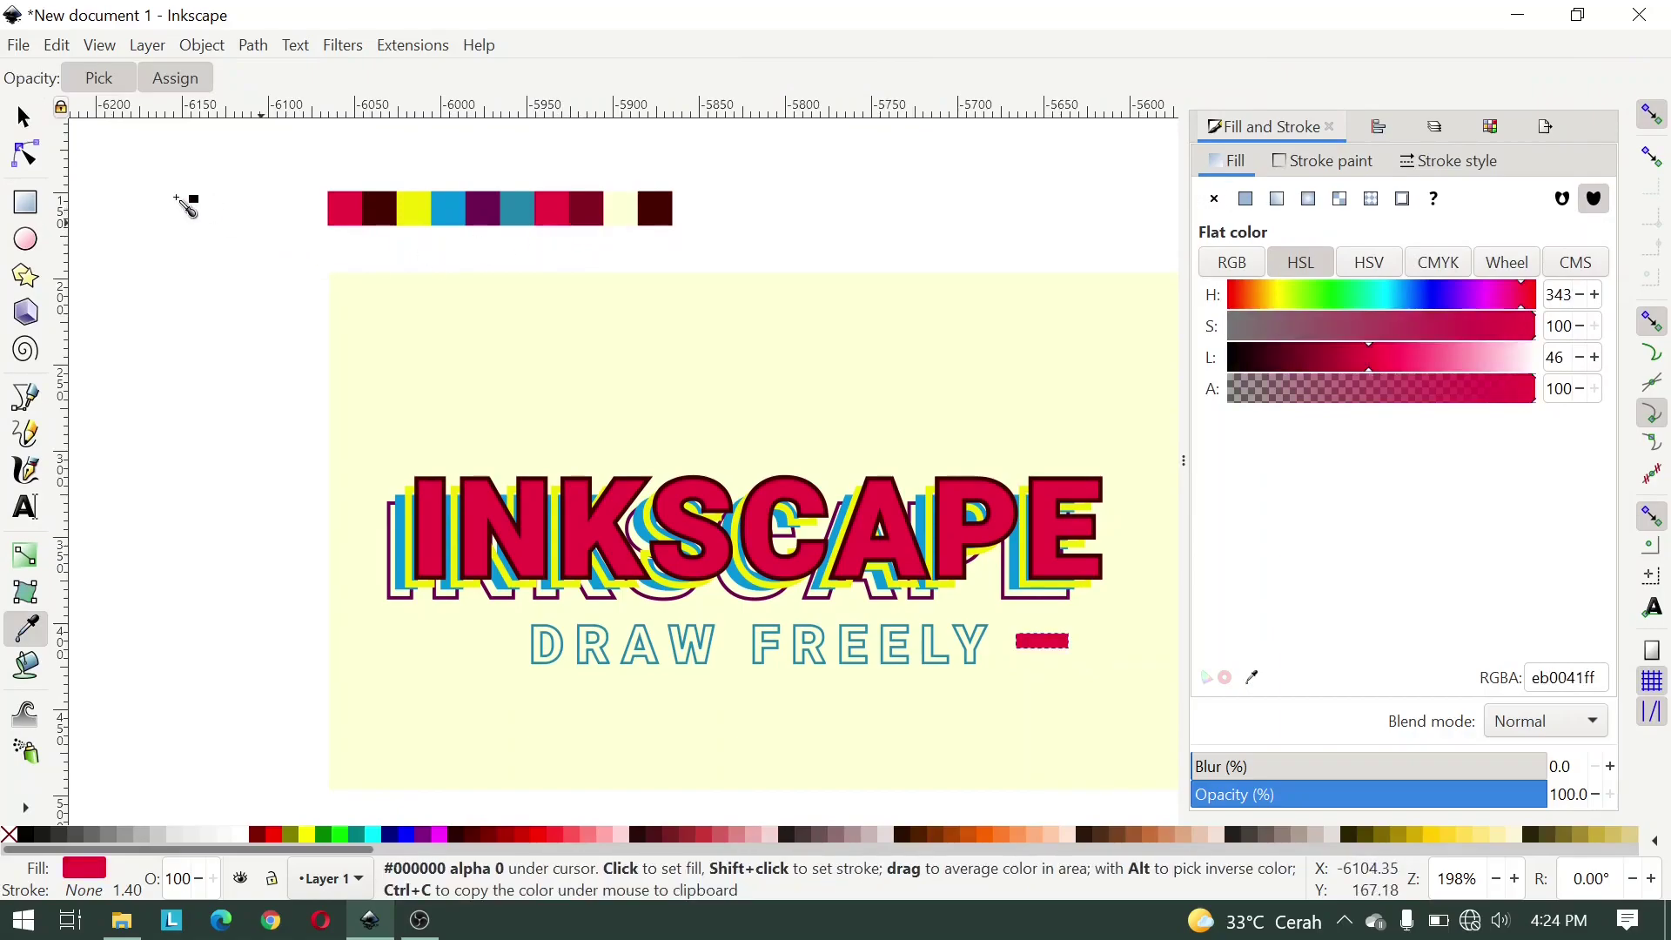
Step: Move the red rectangle about 9 px closer to the end of DRAW FREELY and slightly down
{"action": "left_click", "coordinate": [23, 120]}
{"action": "scroll", "coordinate": [1035, 670], "scroll_direction": "up", "scroll_amount": 2}
{"action": "left_click_drag", "start_coordinate": [1058, 618], "coordinate": [1027, 628]}
Step: Duplicate the red rectangle in line beyond the original, shorten the original and widen the copy to about 33 px
{"action": "scroll", "coordinate": [957, 622], "scroll_direction": "right", "scroll_amount": 5}
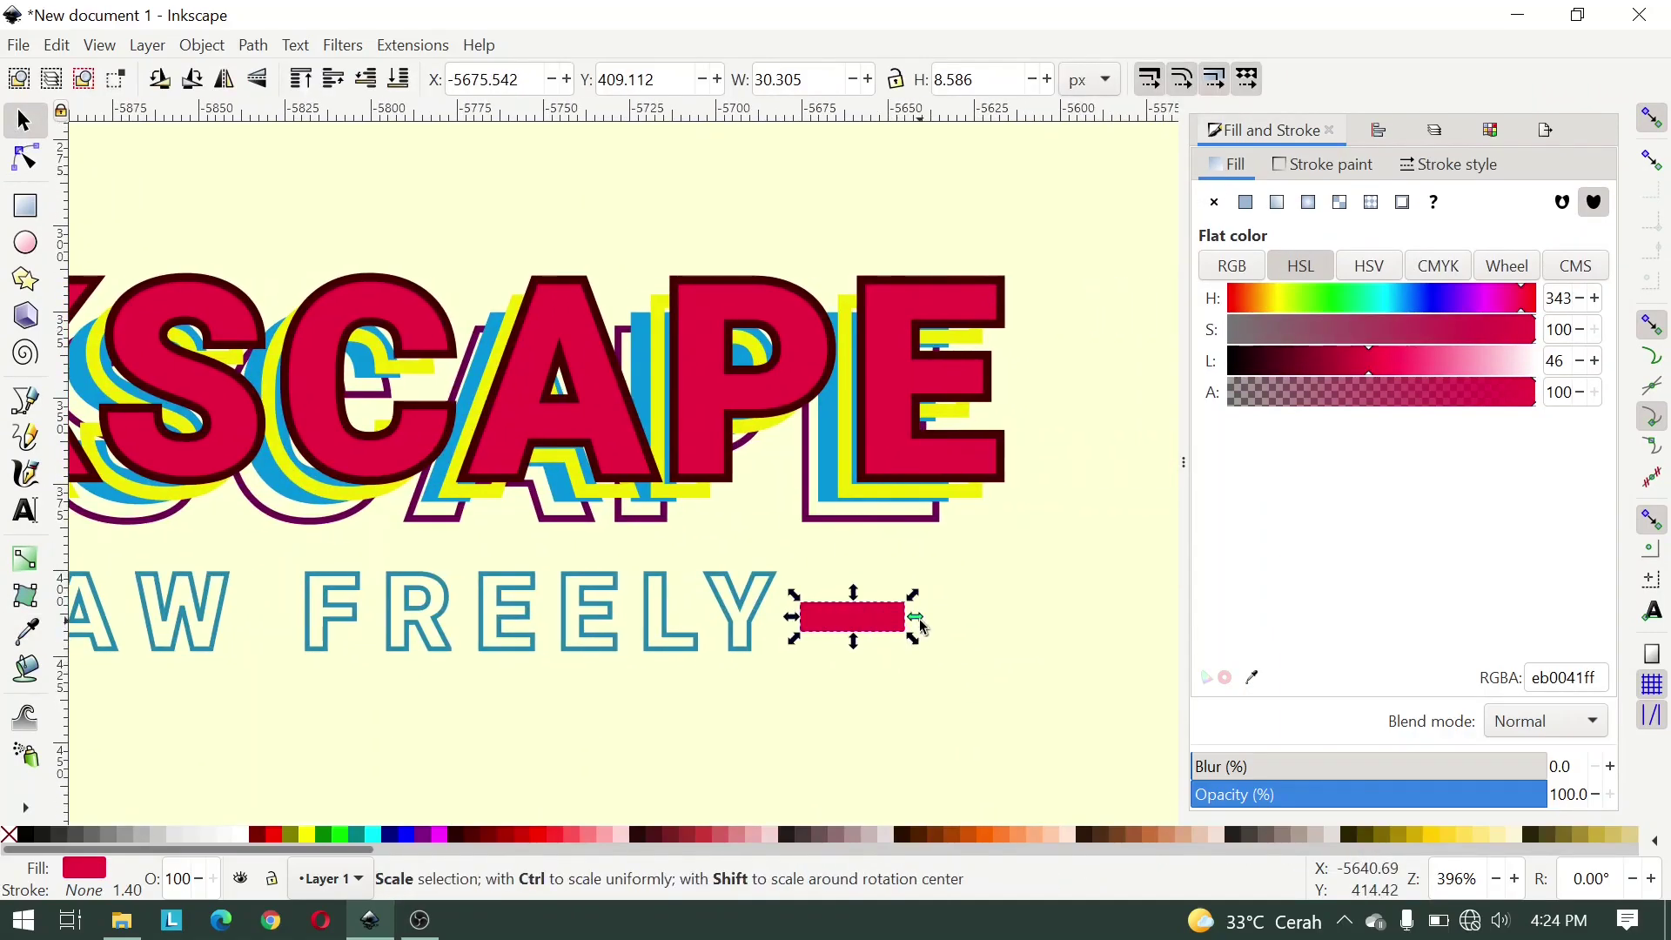
{"action": "left_click_drag", "start_coordinate": [916, 620], "coordinate": [1017, 616]}
{"action": "right_click", "coordinate": [827, 616]}
{"action": "left_click", "coordinate": [930, 390]}
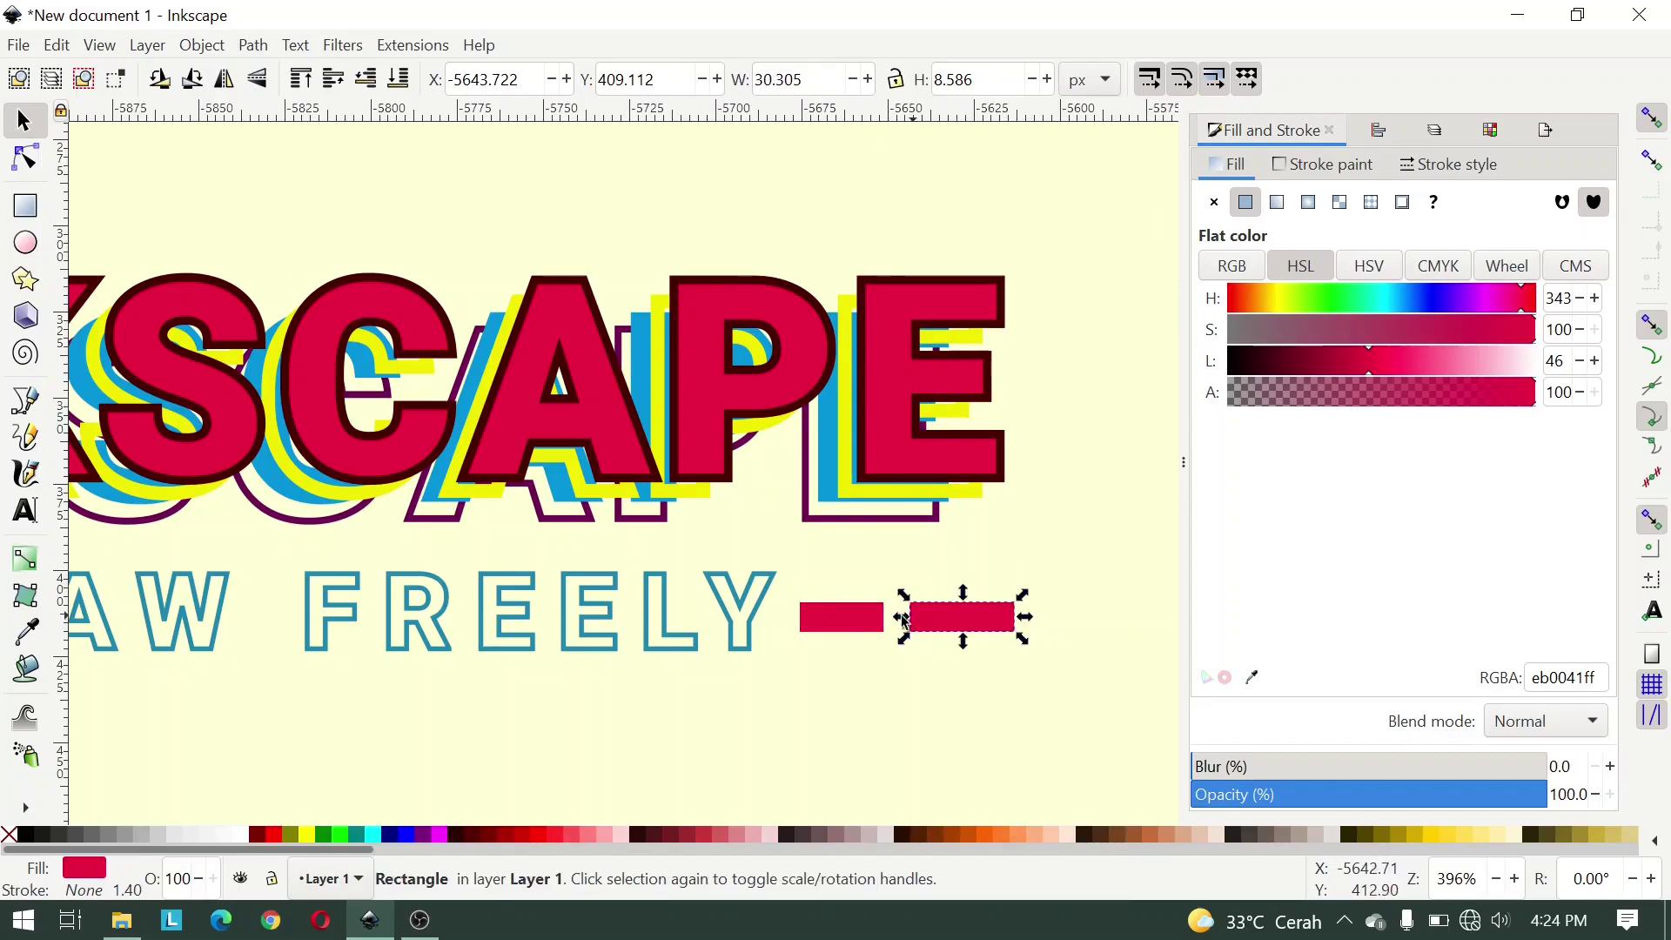
{"action": "left_click", "coordinate": [875, 621]}
{"action": "left_click_drag", "start_coordinate": [896, 617], "coordinate": [1019, 625]}
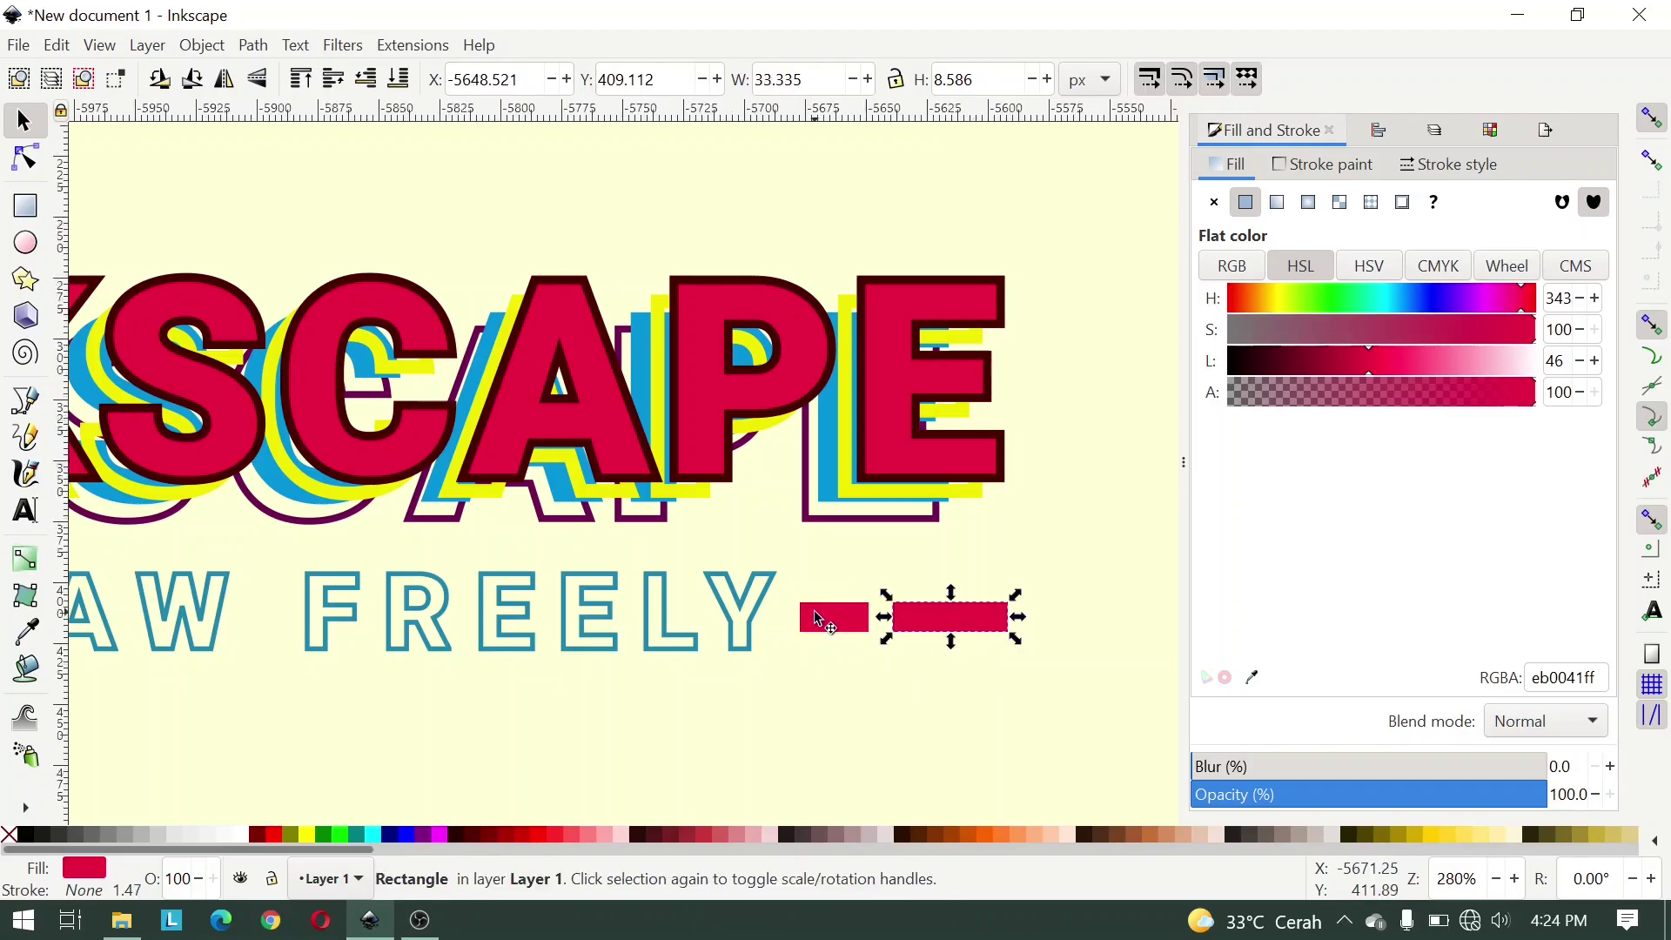
Step: Fill the longer rectangle with the palette's dark red swatch, 850120, and group it with the shorter red one
{"action": "scroll", "coordinate": [818, 609], "scroll_direction": "down", "scroll_amount": 2}
{"action": "key", "text": "d"}
{"action": "left_click", "coordinate": [396, 180]}
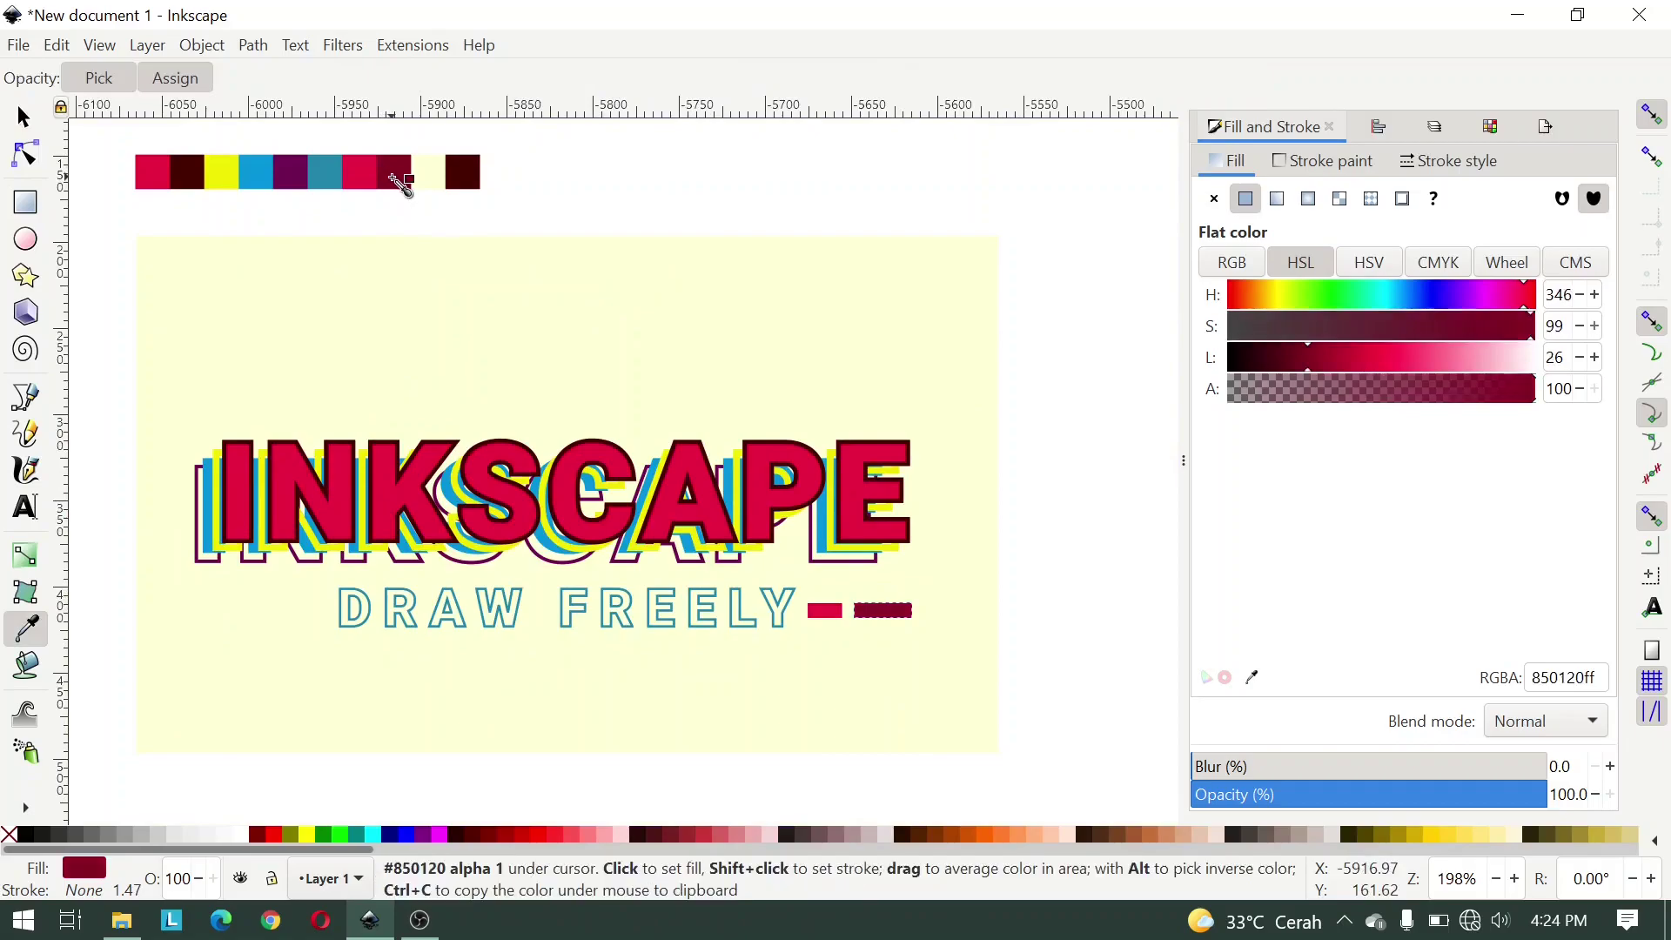
{"action": "key", "text": "s"}
{"action": "left_click_drag", "start_coordinate": [1079, 663], "coordinate": [838, 610]}
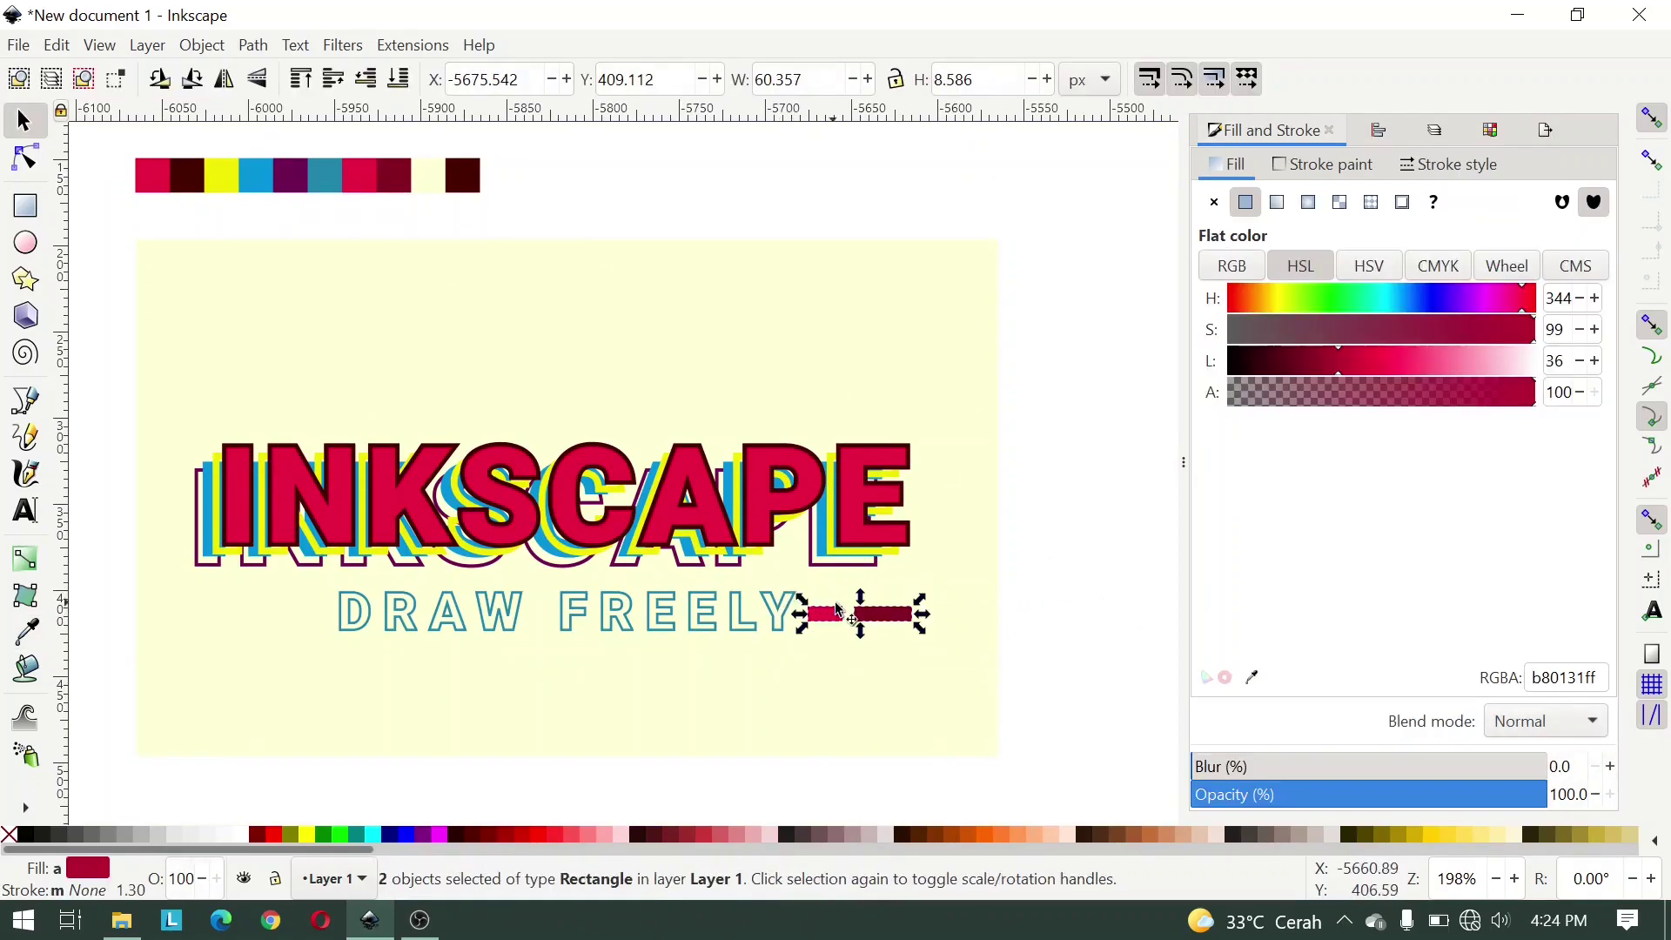
{"action": "key", "text": "ctrl+g"}
Step: Place a horizontally flipped duplicate of the rectangle pair before DRAW FREELY, lined up with the left edge of INKSCAPE's purple outline
{"action": "mouse_move", "coordinate": [905, 618]}
{"action": "left_mouse_down"}
{"action": "mouse_move", "coordinate": [598, 597]}
{"action": "mouse_move", "coordinate": [887, 599]}
{"action": "mouse_move", "coordinate": [275, 602]}
{"action": "left_mouse_up"}
{"action": "right_click", "coordinate": [909, 623]}
{"action": "left_click", "coordinate": [1025, 376]}
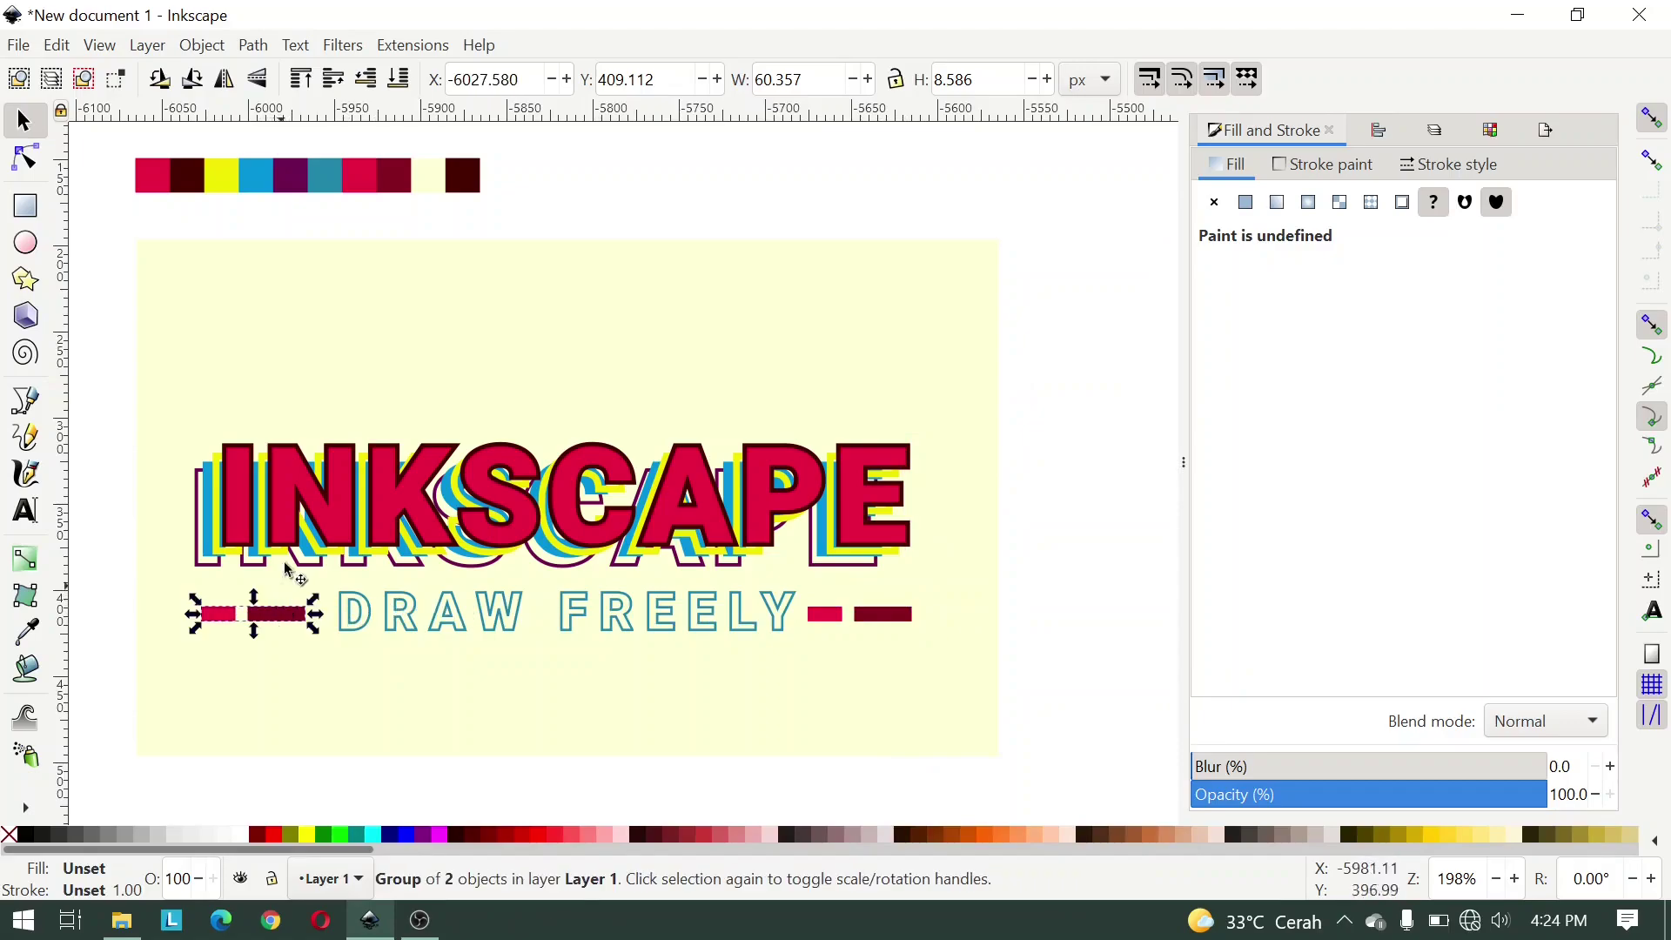
{"action": "left_click", "coordinate": [232, 89]}
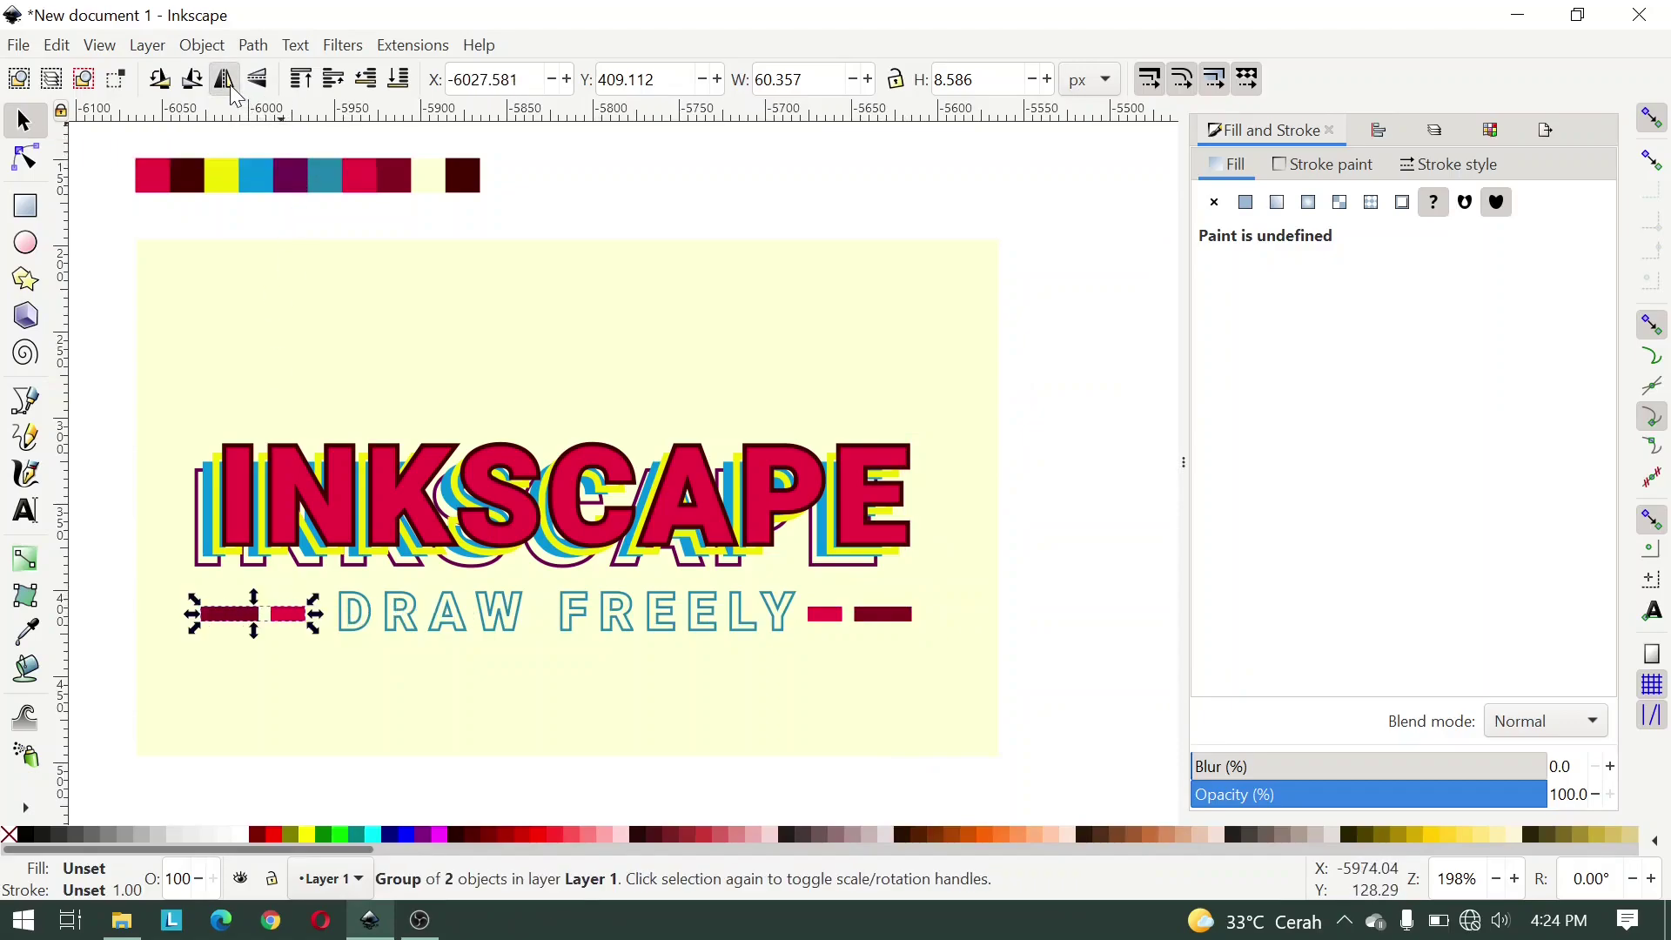
{"action": "scroll", "coordinate": [212, 623], "scroll_direction": "up", "scroll_amount": 3}
{"action": "left_click_drag", "start_coordinate": [235, 644], "coordinate": [216, 642]}
Step: Centre the DRAW FREELY text horizontally on the cream background
{"action": "scroll", "coordinate": [339, 618], "scroll_direction": "down", "scroll_amount": 2}
{"action": "left_click", "coordinate": [713, 641]}
{"action": "left_click", "coordinate": [888, 731], "text": "shift"}
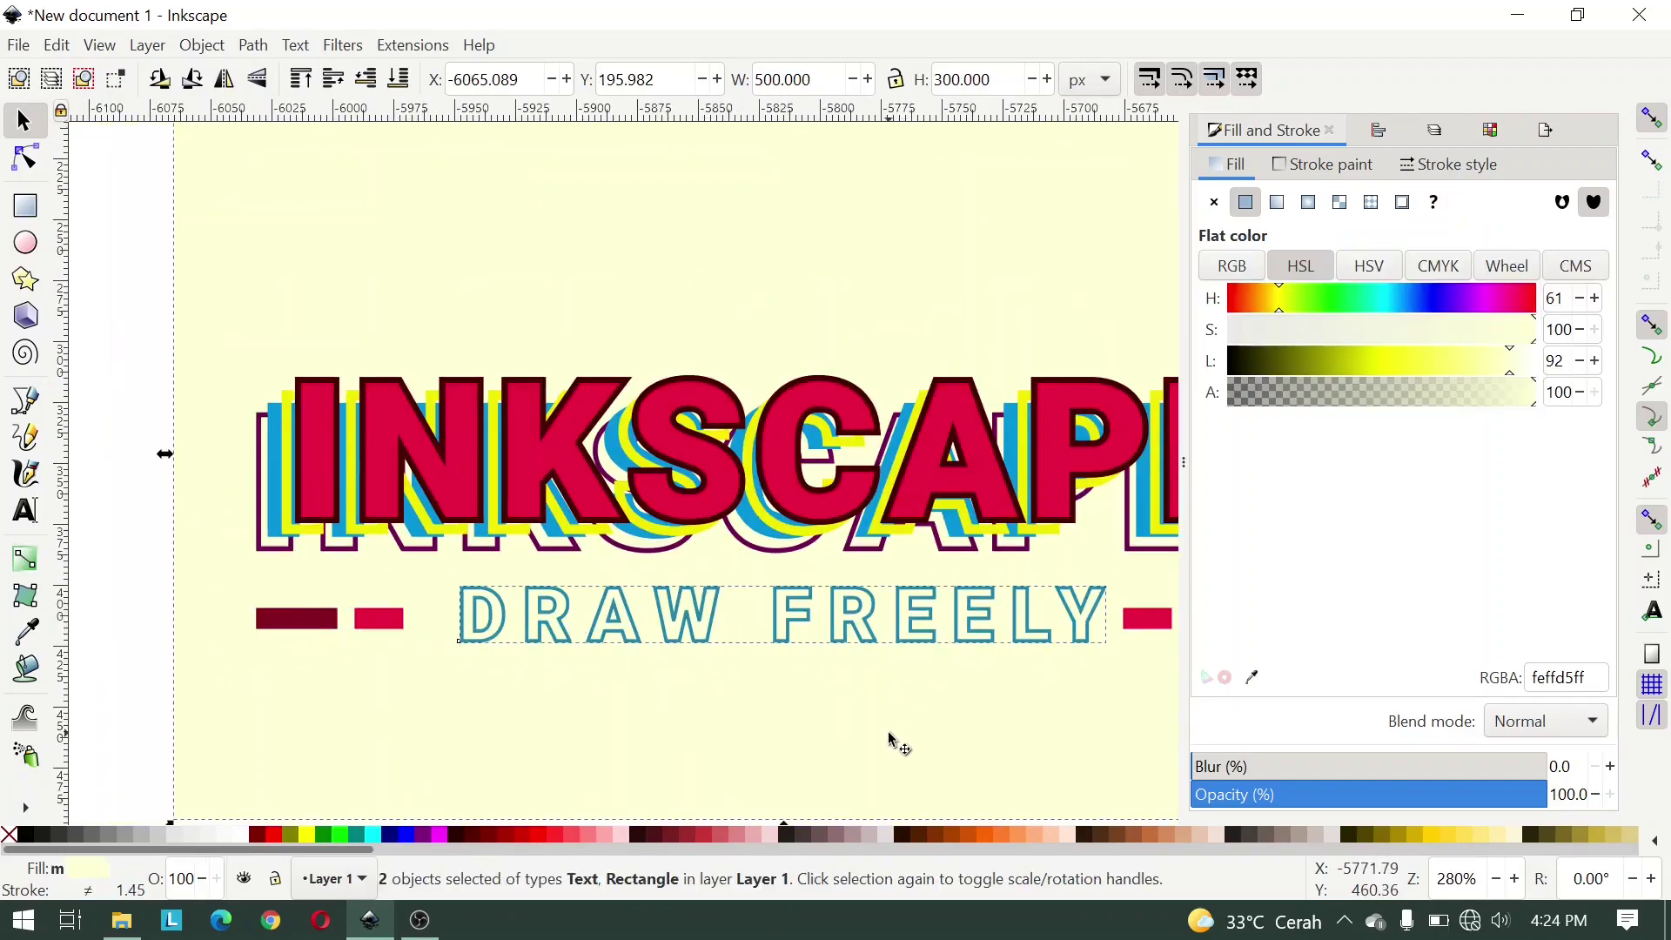
{"action": "key", "text": "ctrl+shift+a"}
{"action": "left_click", "coordinate": [1481, 228]}
{"action": "scroll", "coordinate": [649, 787], "scroll_direction": "down", "scroll_amount": 2}
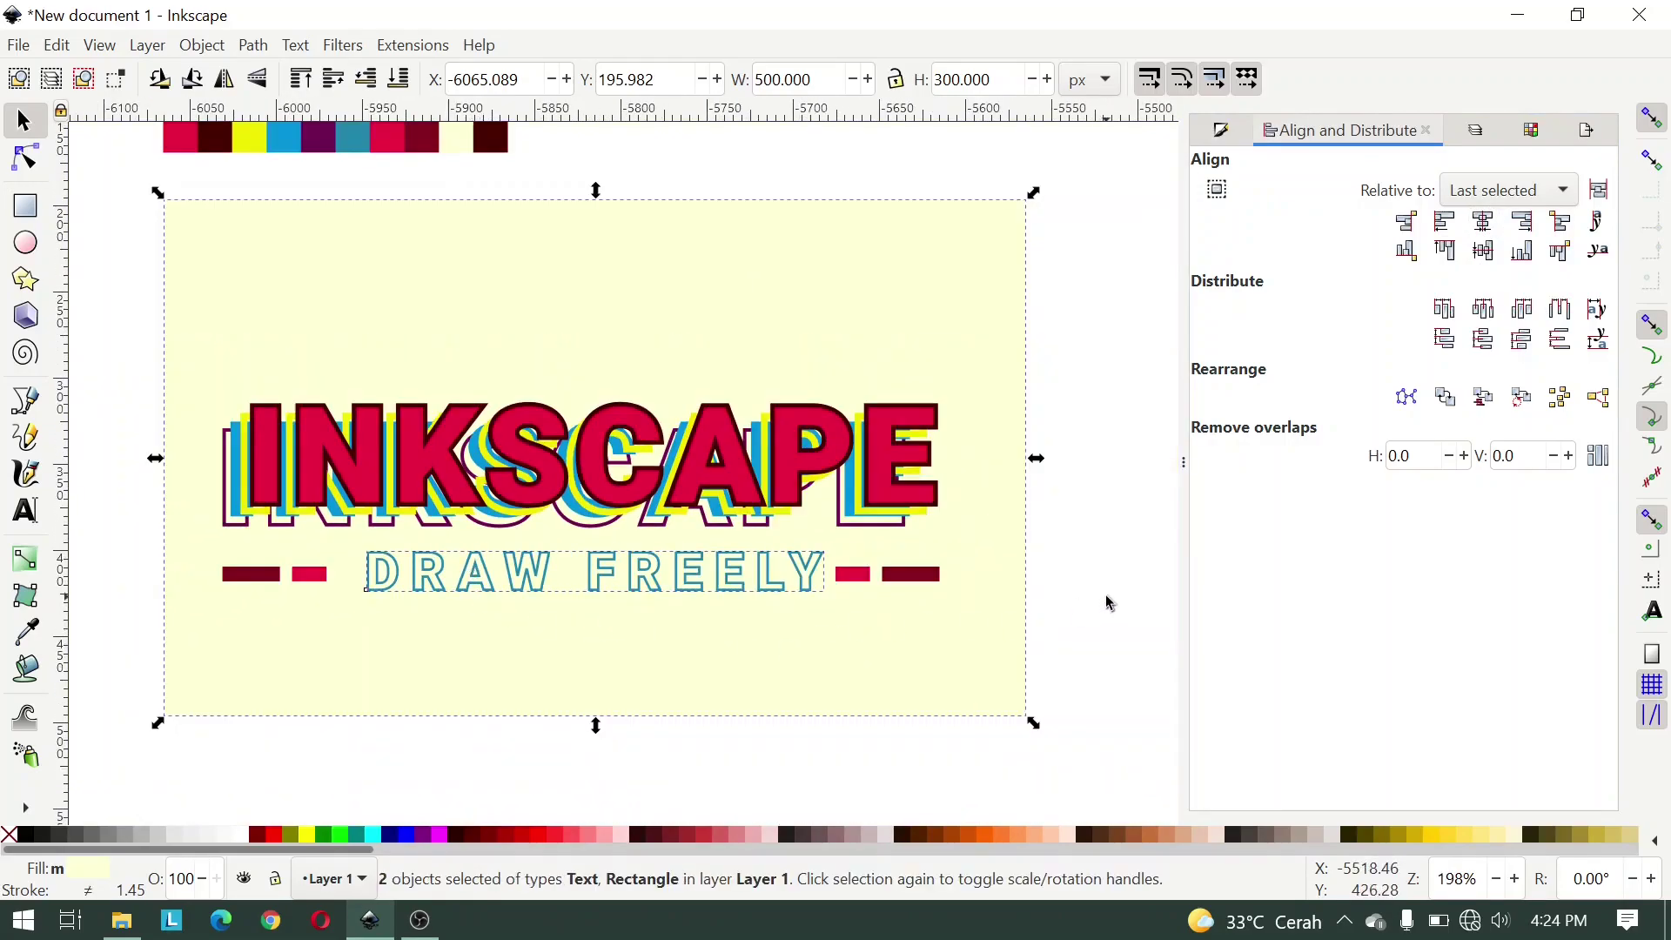
Step: Group the two rectangle pairs together and centre them horizontally on the cream background
{"action": "left_click", "coordinate": [1108, 603]}
{"action": "left_click", "coordinate": [909, 573], "text": "shift"}
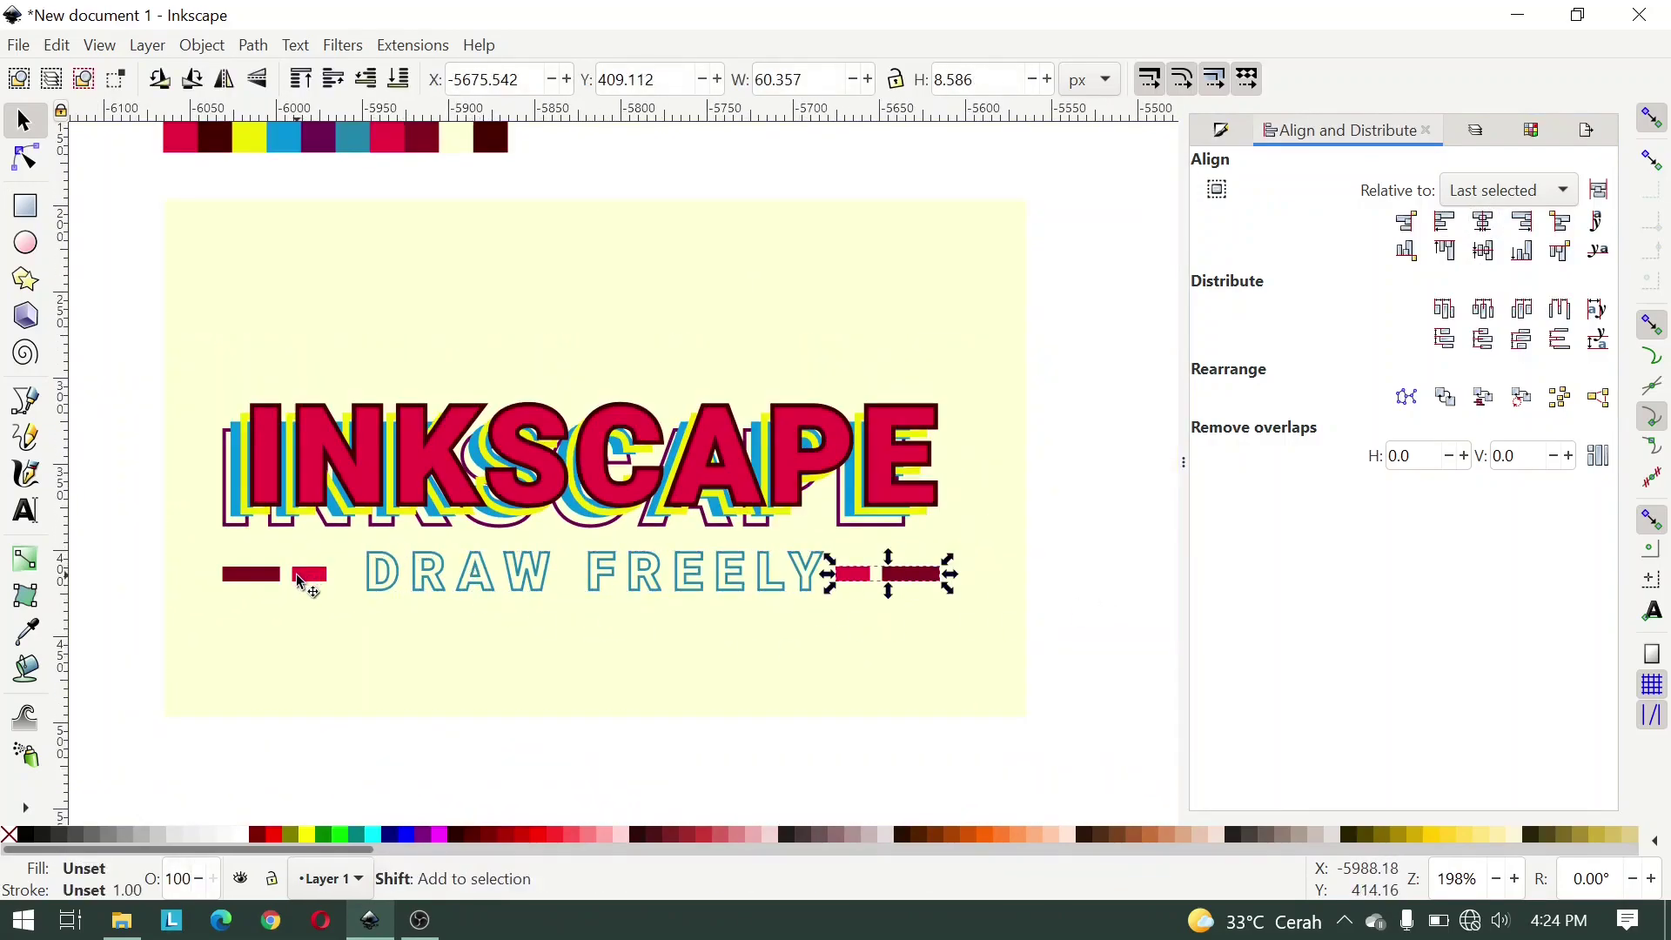
{"action": "left_click", "coordinate": [295, 575], "text": "shift"}
{"action": "left_click", "coordinate": [917, 679], "text": "shift"}
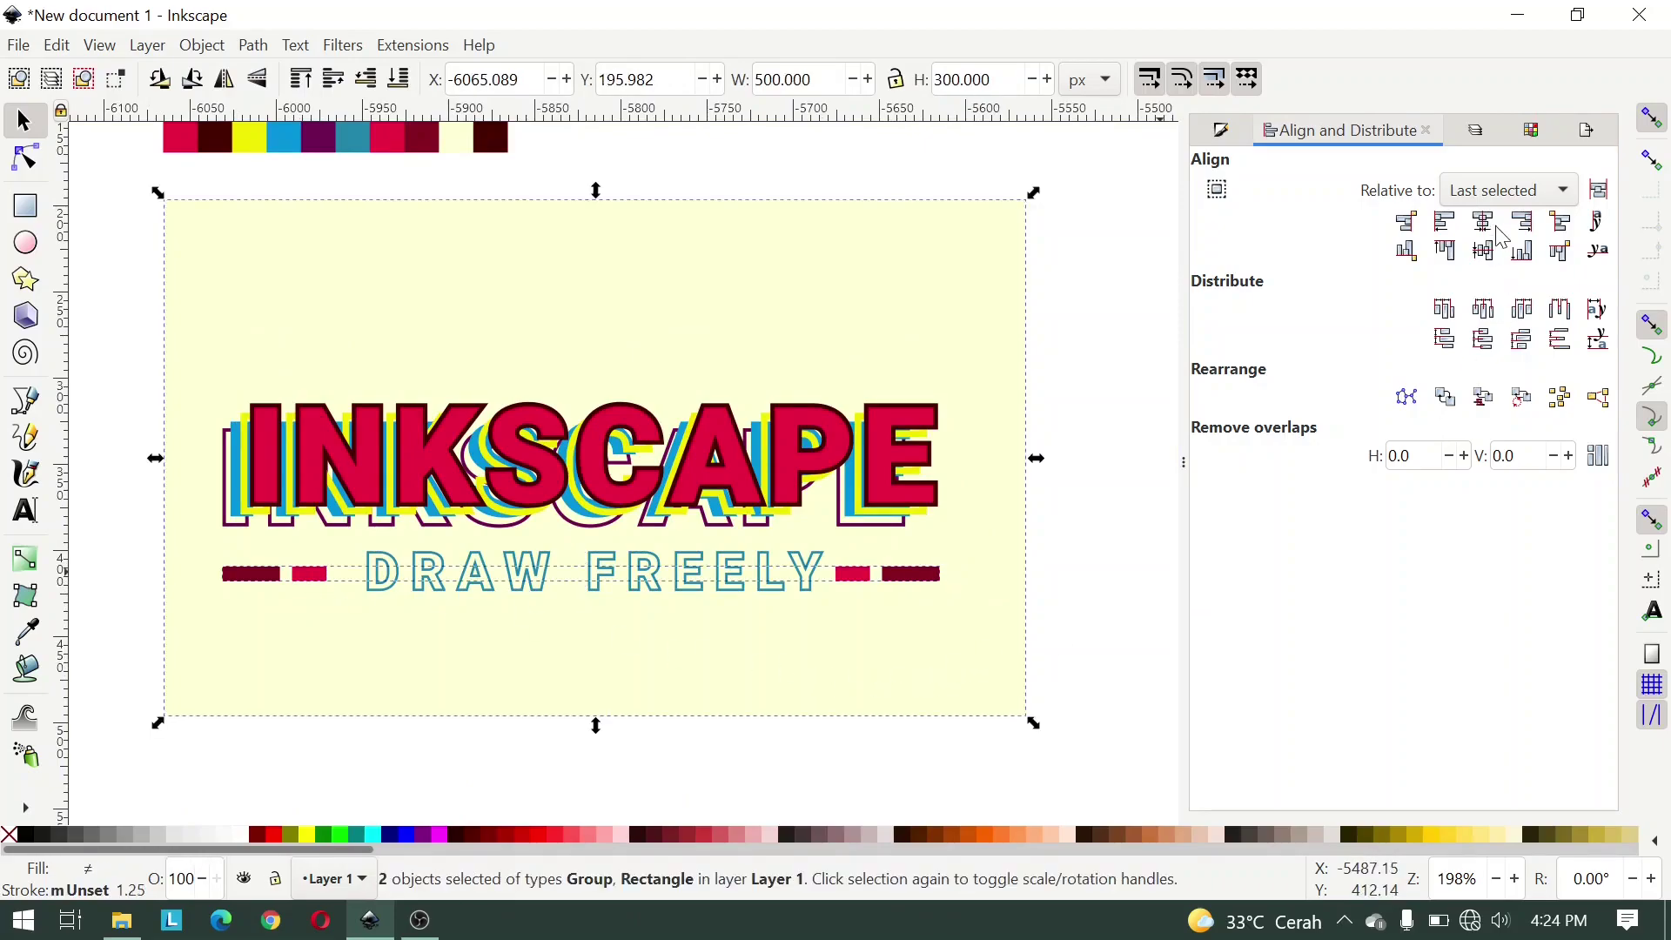
{"action": "left_click", "coordinate": [1482, 221]}
{"action": "left_click", "coordinate": [1081, 445]}
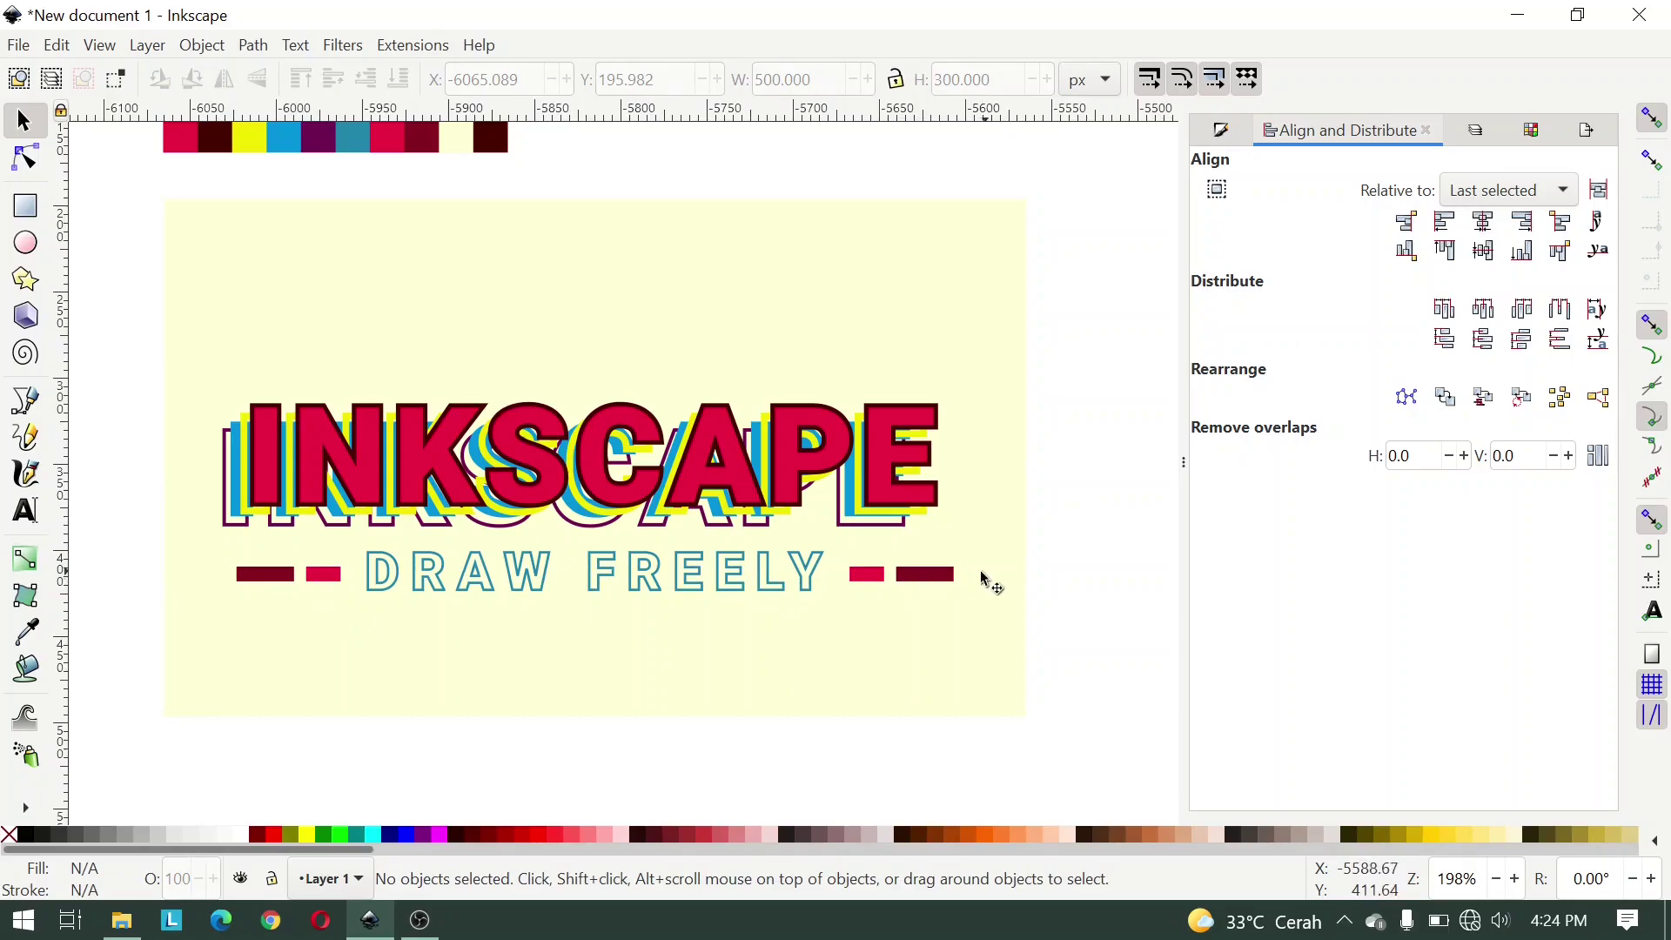
Step: Ungroup the two rectangle pairs and nudge the one after DRAW FREELY about 8 px toward the text
{"action": "left_click", "coordinate": [944, 574]}
{"action": "left_click", "coordinate": [949, 574], "text": "shift"}
{"action": "left_click", "coordinate": [1070, 585]}
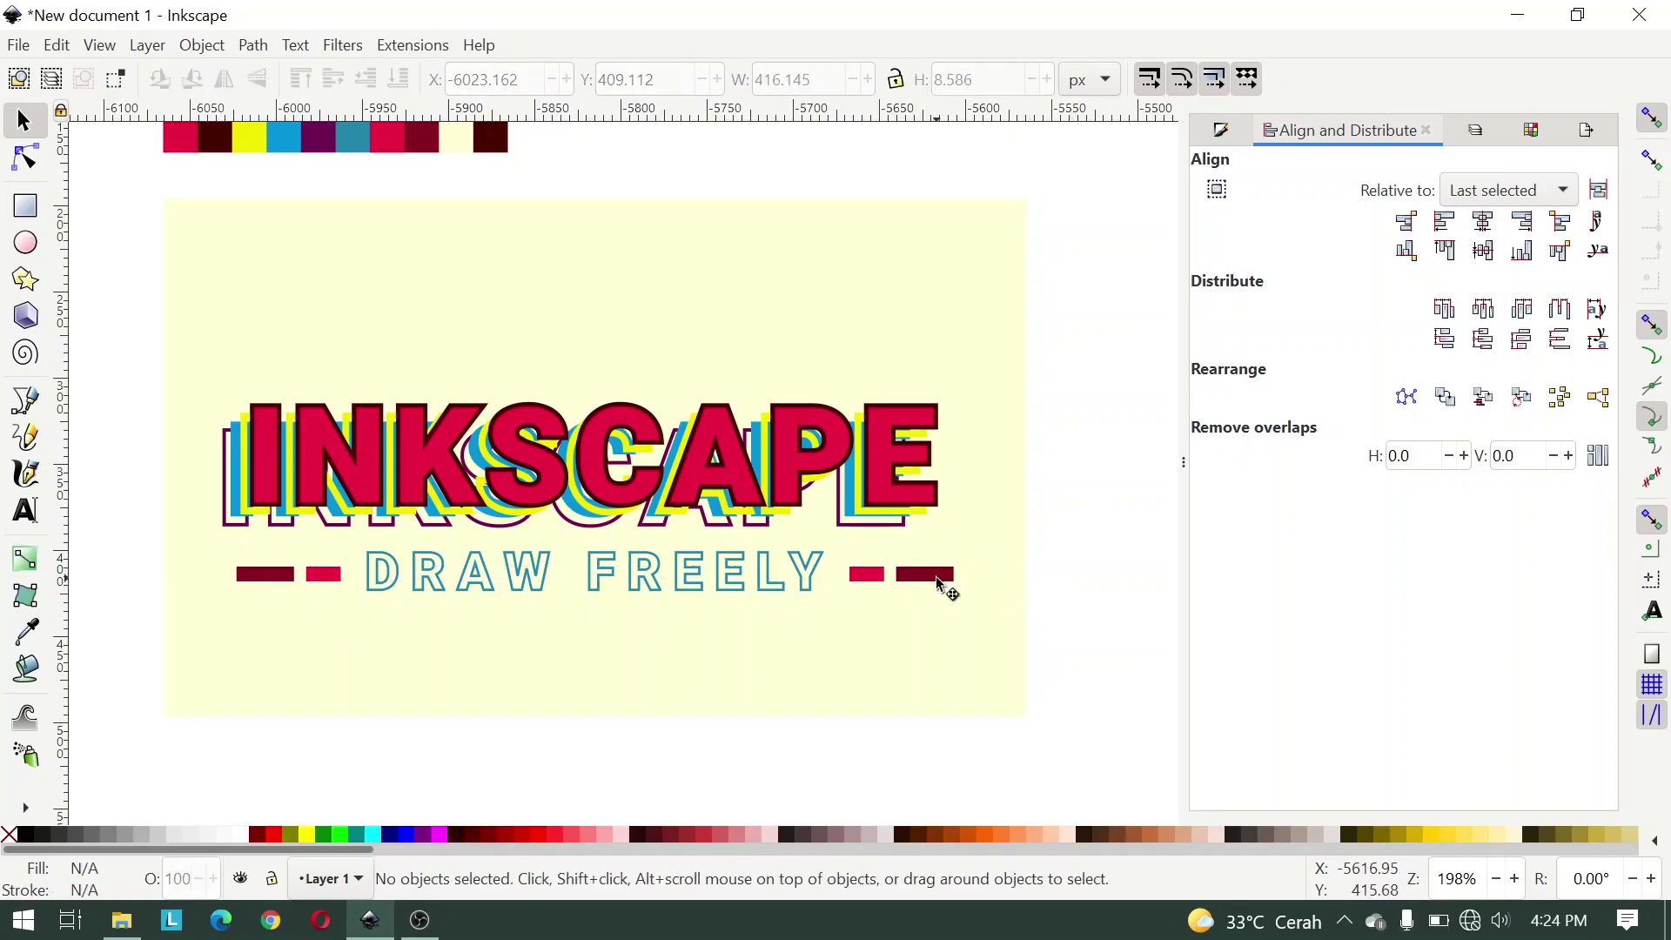
{"action": "left_click", "coordinate": [939, 580], "text": "shift"}
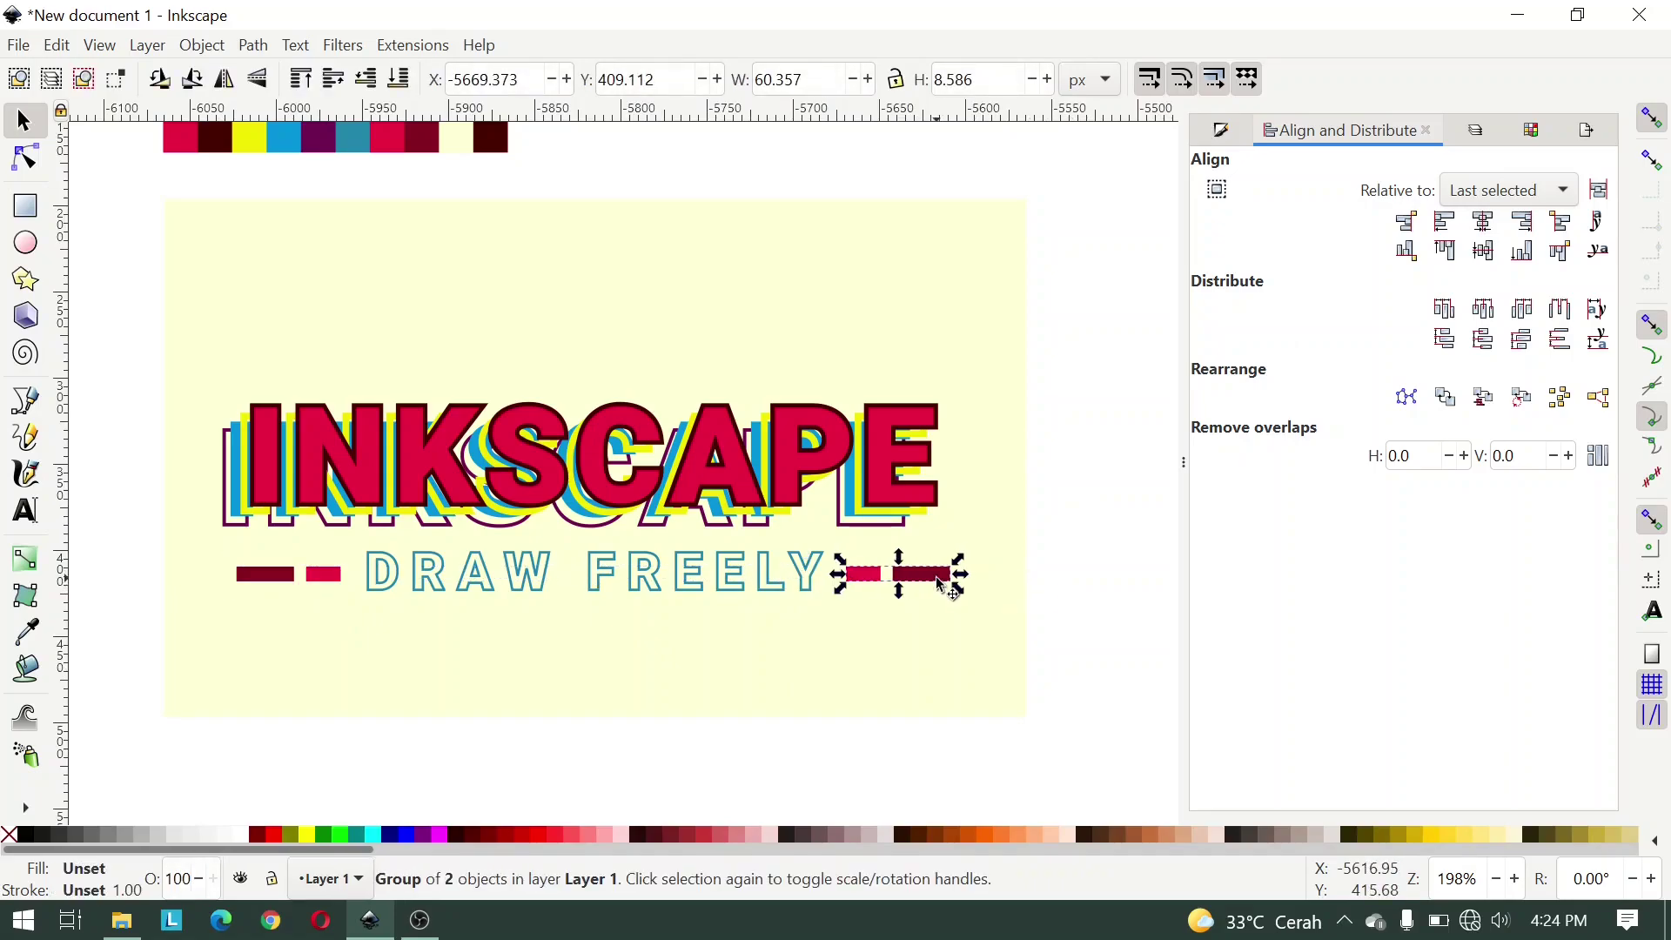
{"action": "key", "text": "Left"}
{"action": "key", "text": "Left"}
{"action": "key", "text": "Left"}
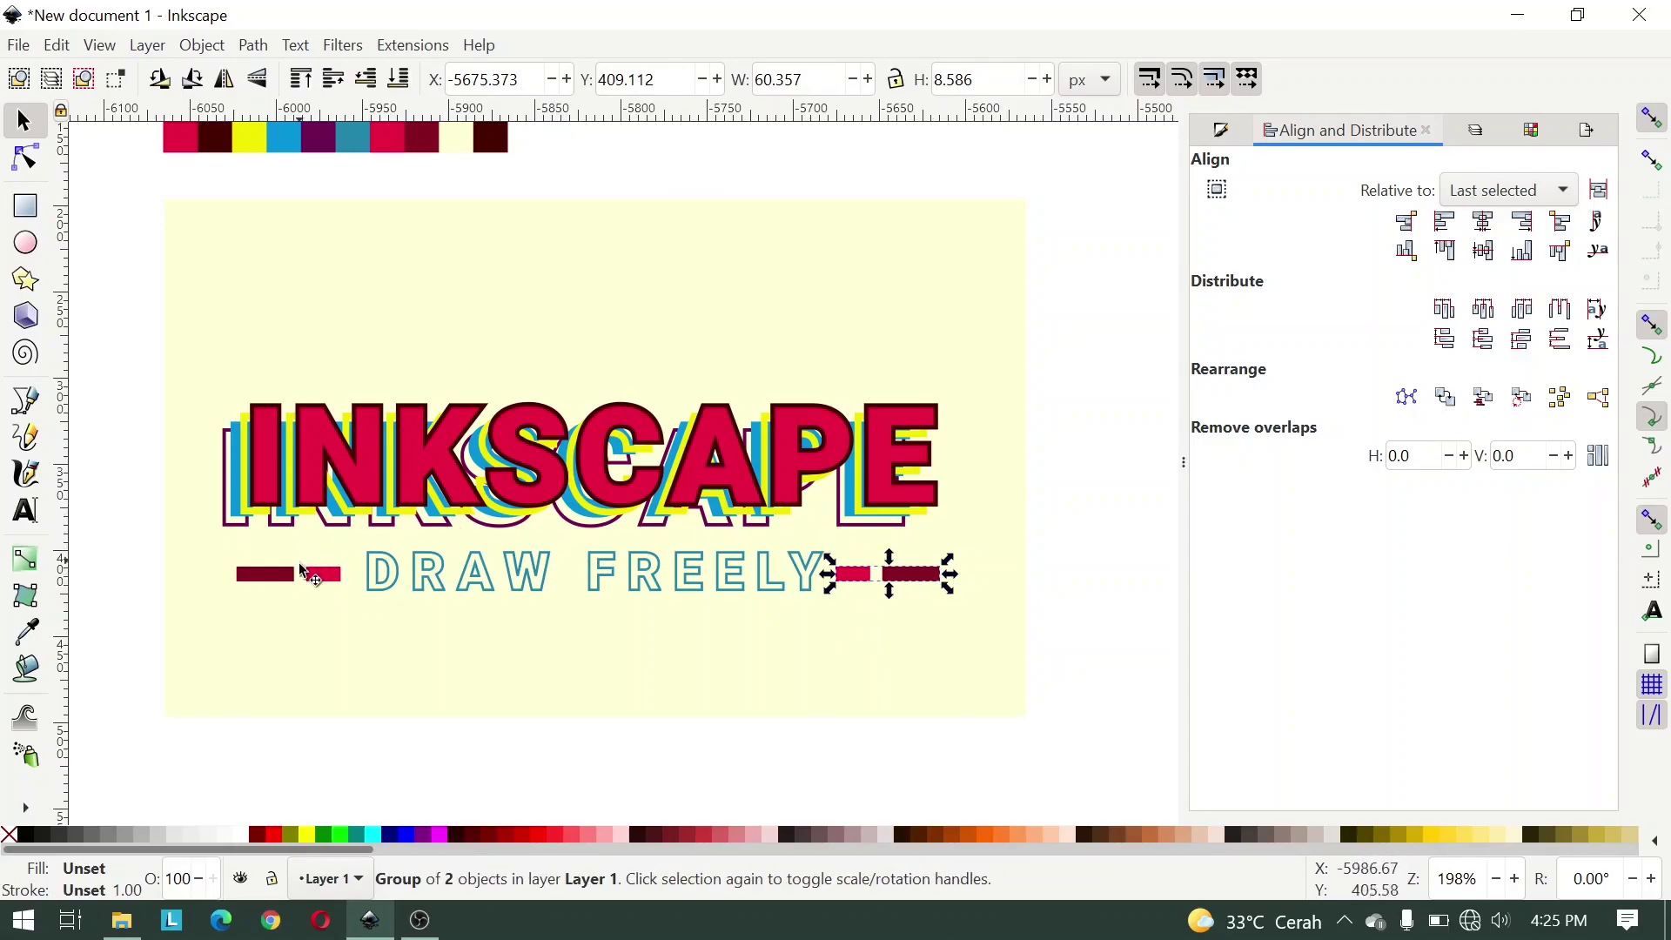
Step: Nudge the rectangle pair before DRAW FREELY 6 px toward the text and the pair after it 2 px away
{"action": "left_click", "coordinate": [307, 573]}
{"action": "key", "text": "Right"}
{"action": "key", "text": "Right"}
{"action": "key", "text": "Right"}
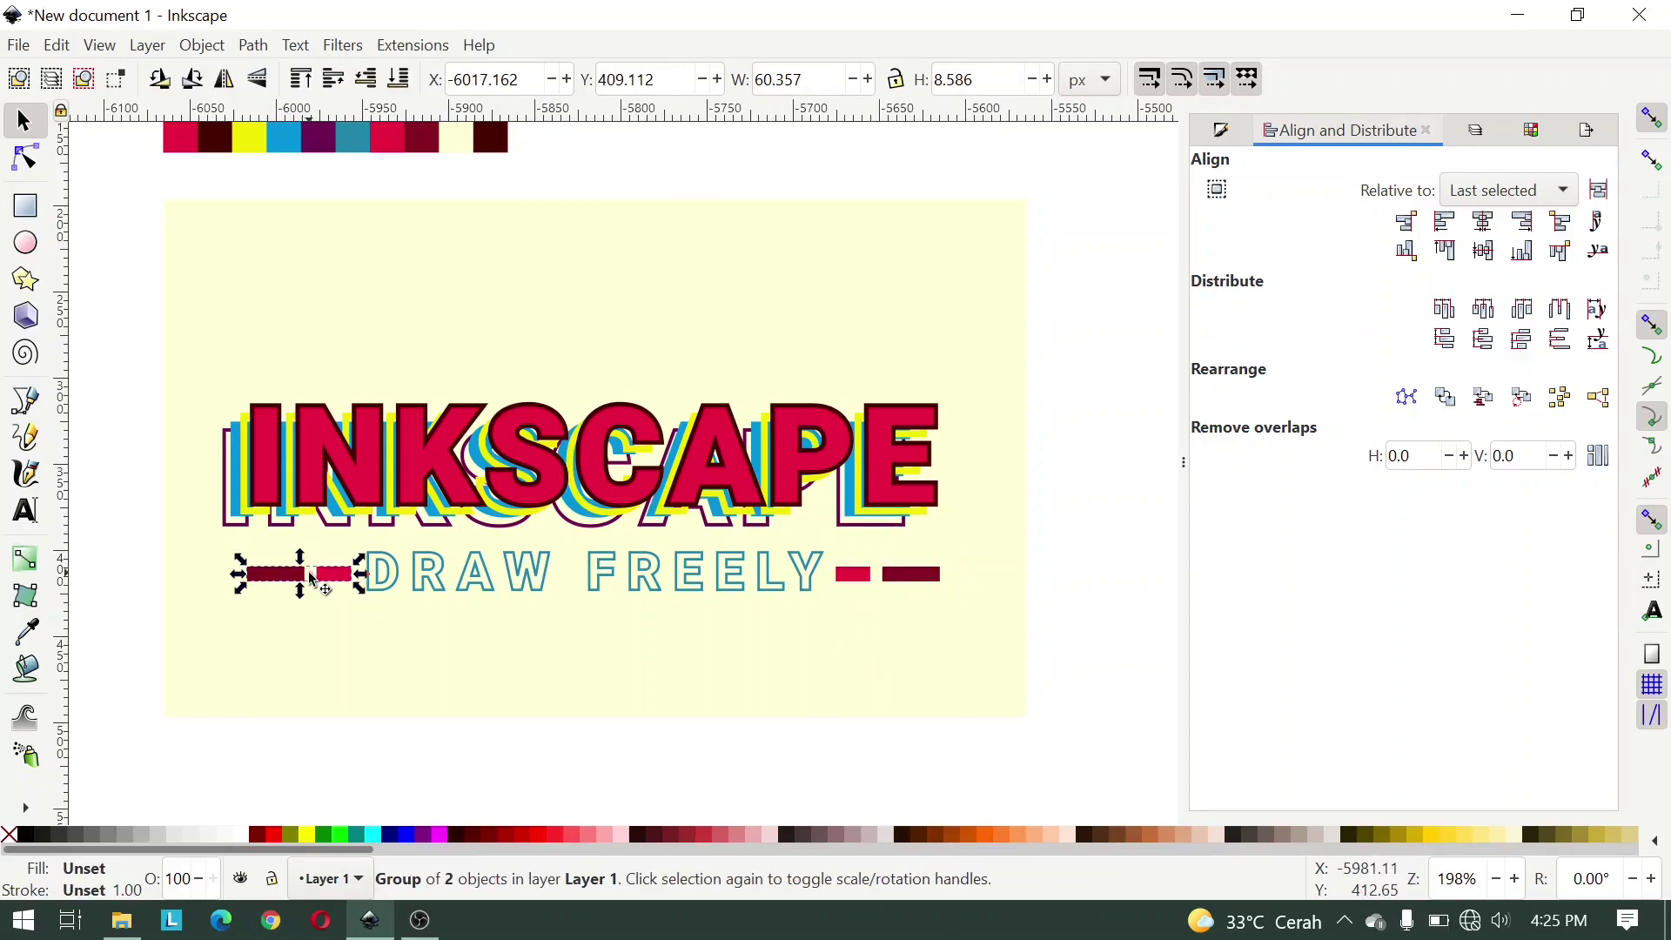
{"action": "left_click", "coordinate": [857, 576]}
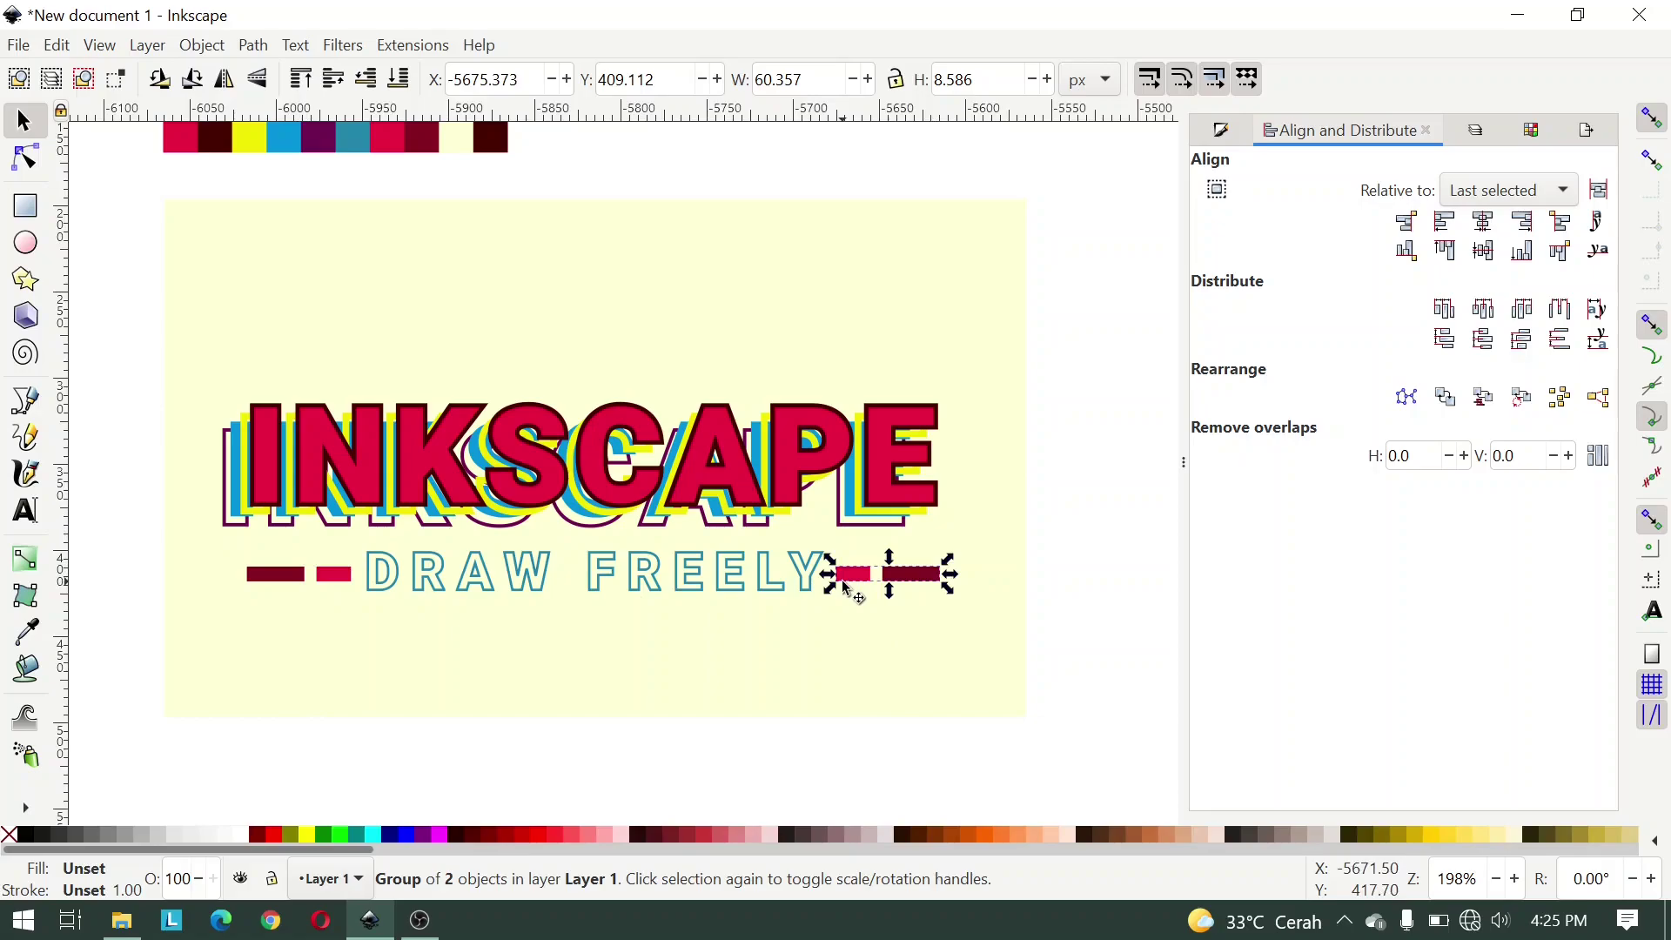
{"action": "key", "text": "Right"}
{"action": "left_click", "coordinate": [298, 575]}
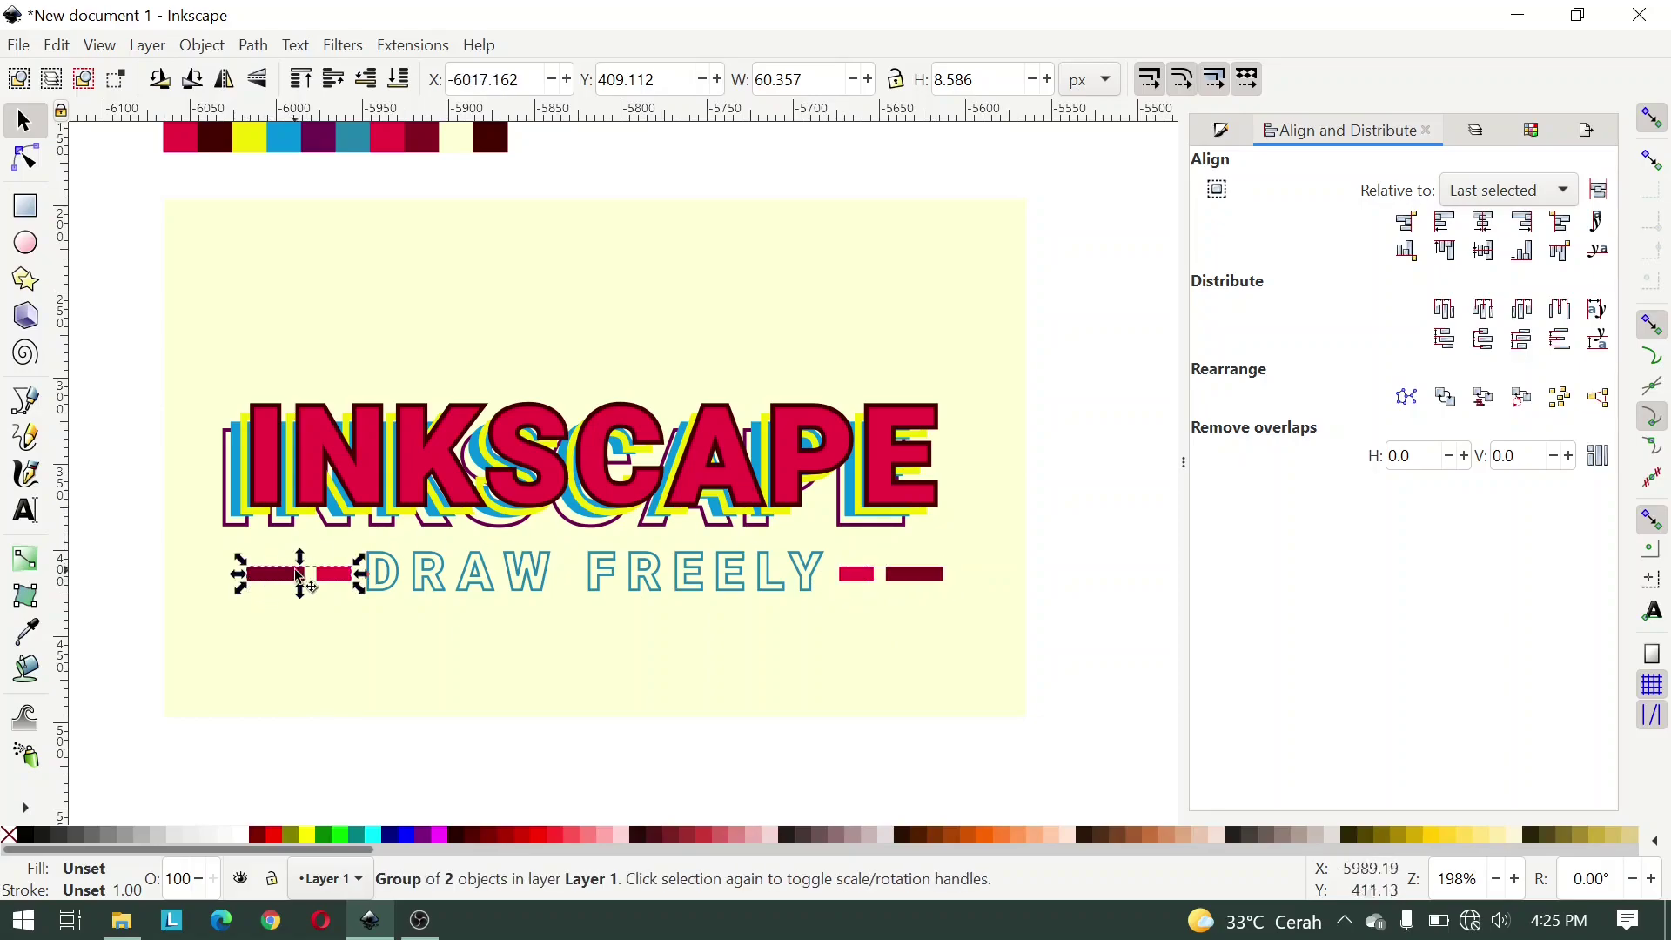
{"action": "key", "text": "Escape"}
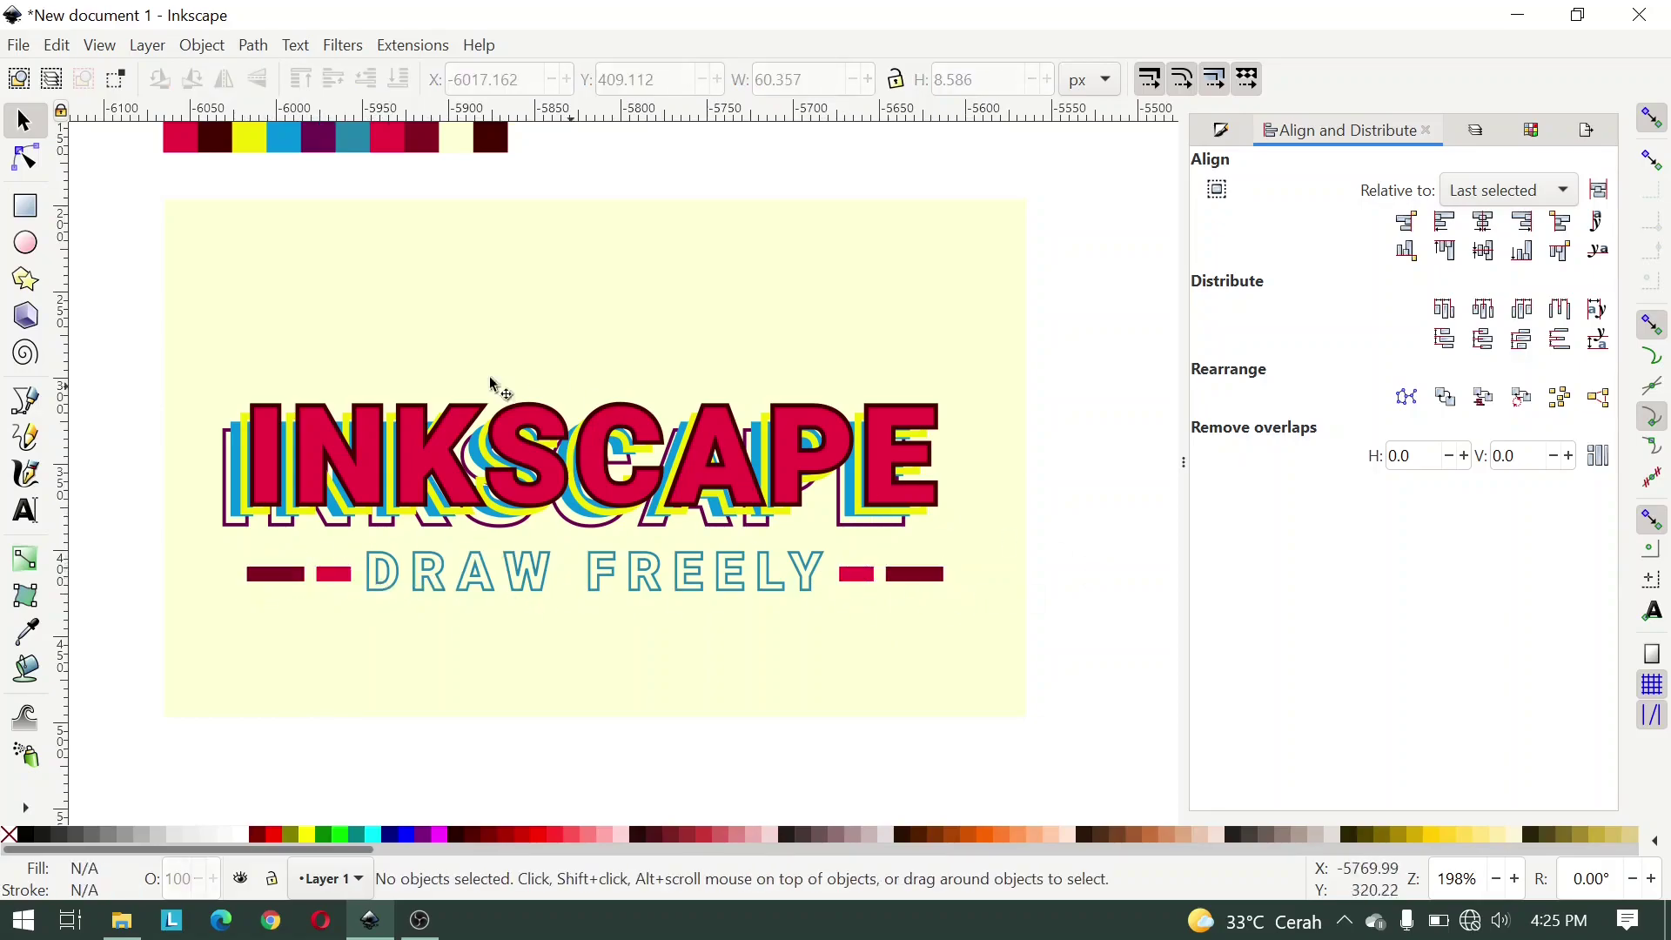
Step: Shift DRAW FREELY and both rectangle pairs together 6 px to the left beneath INKSCAPE
{"action": "left_click_drag", "start_coordinate": [131, 315], "coordinate": [973, 534]}
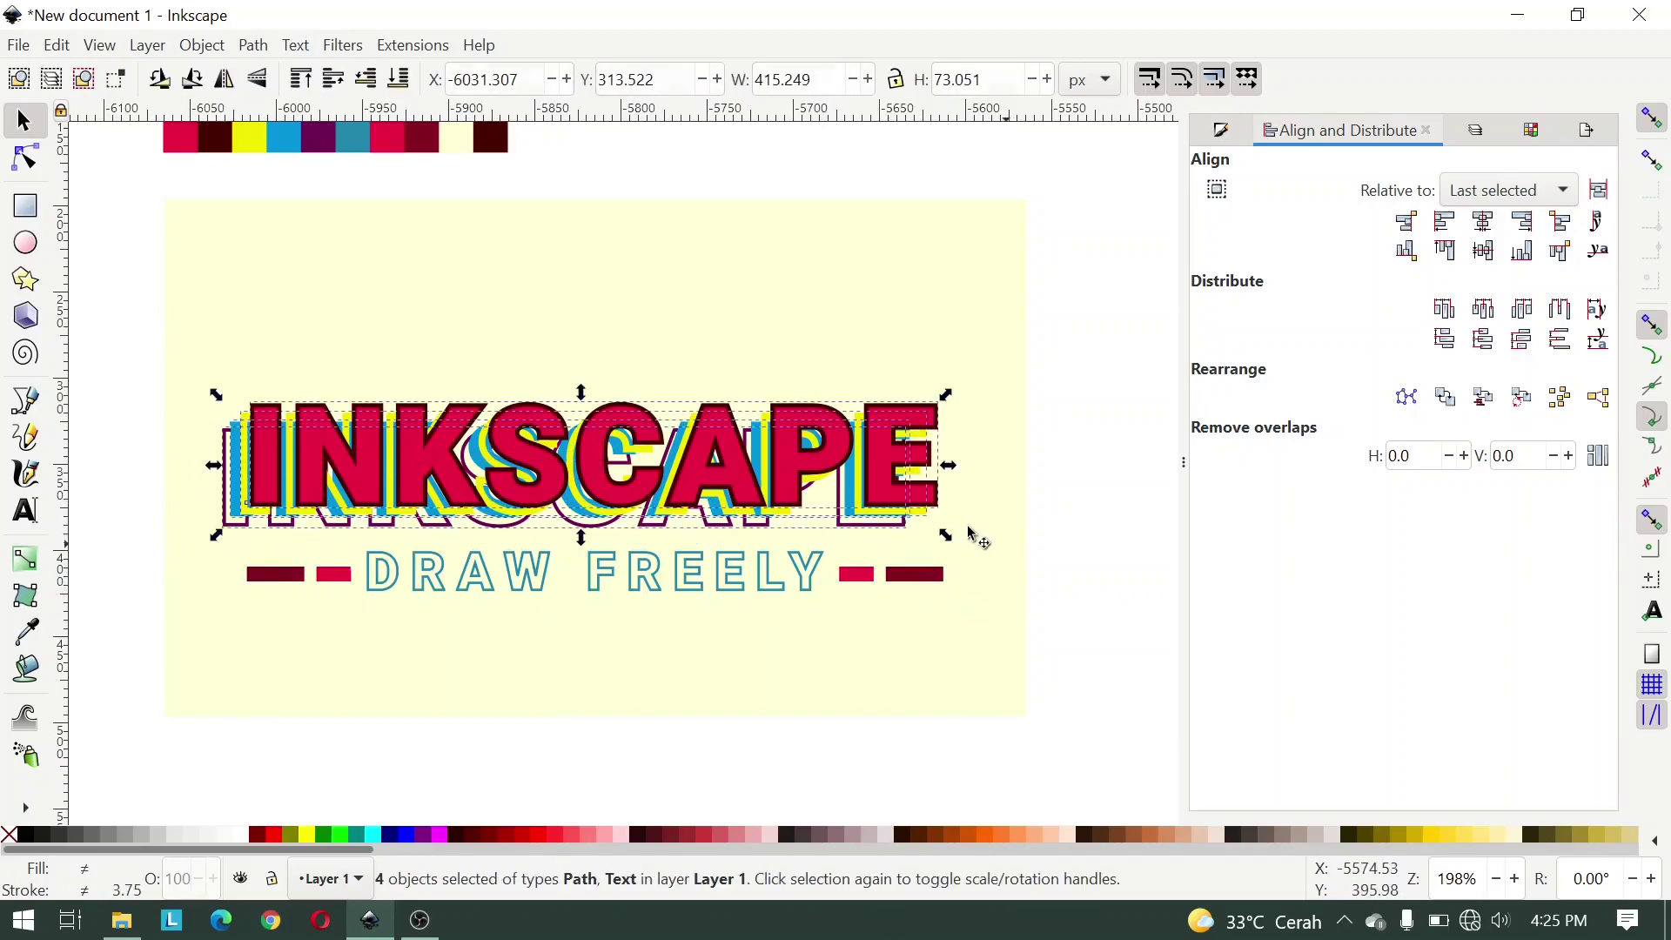
{"action": "left_click", "coordinate": [1035, 616]}
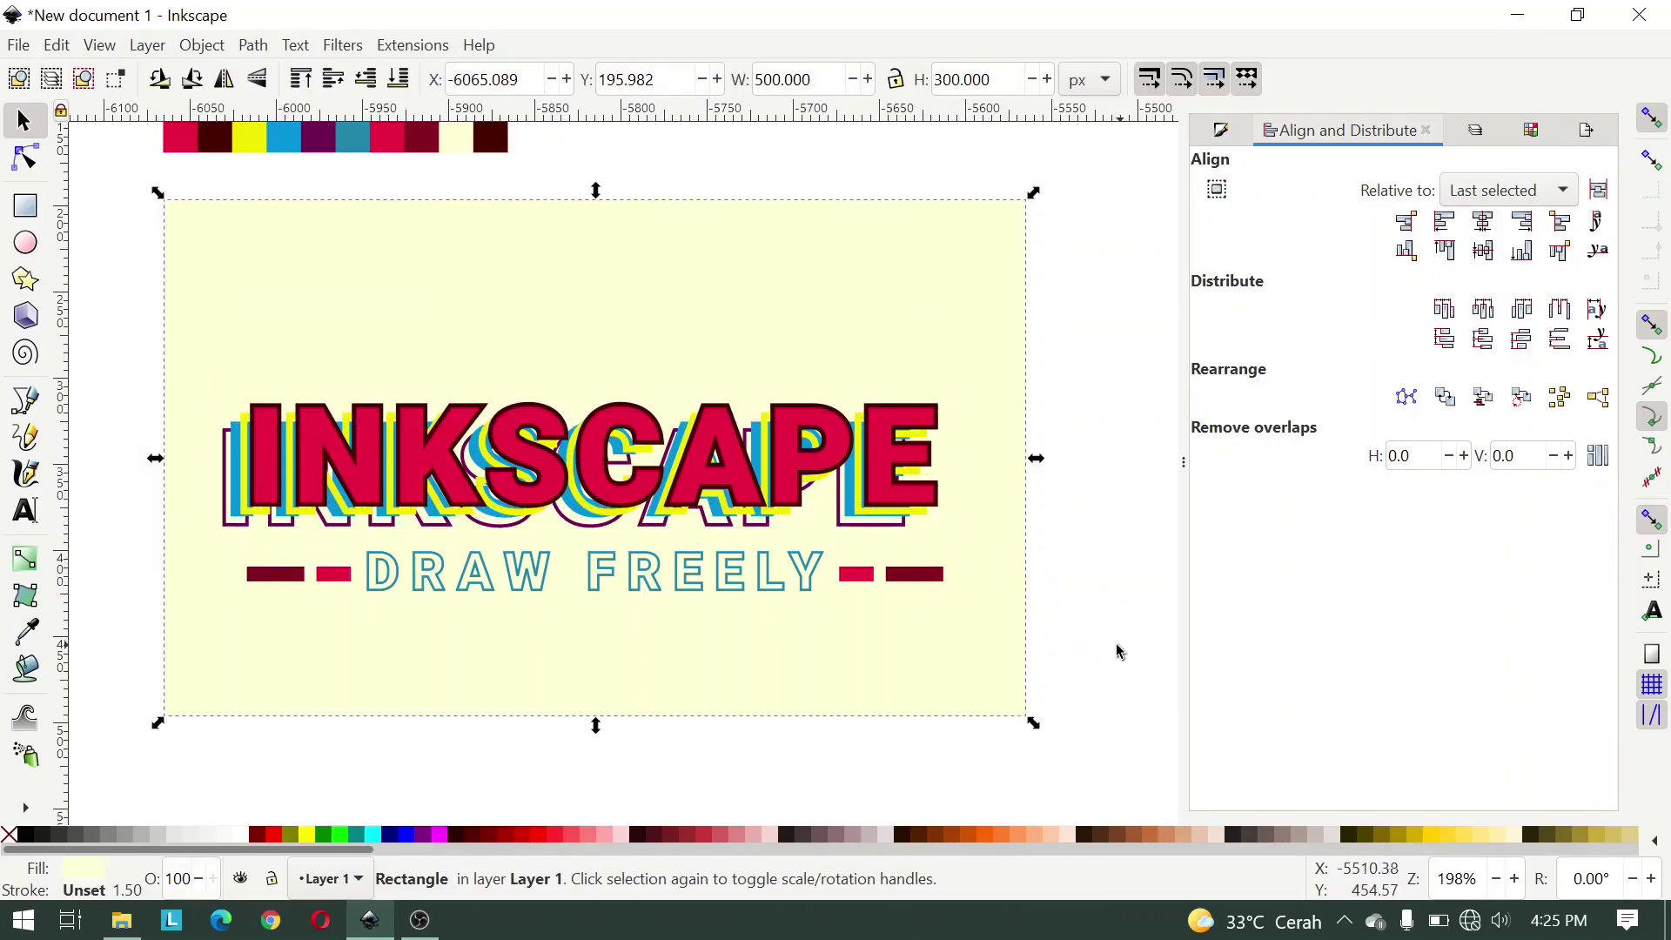
{"action": "left_click_drag", "start_coordinate": [1118, 652], "coordinate": [200, 527]}
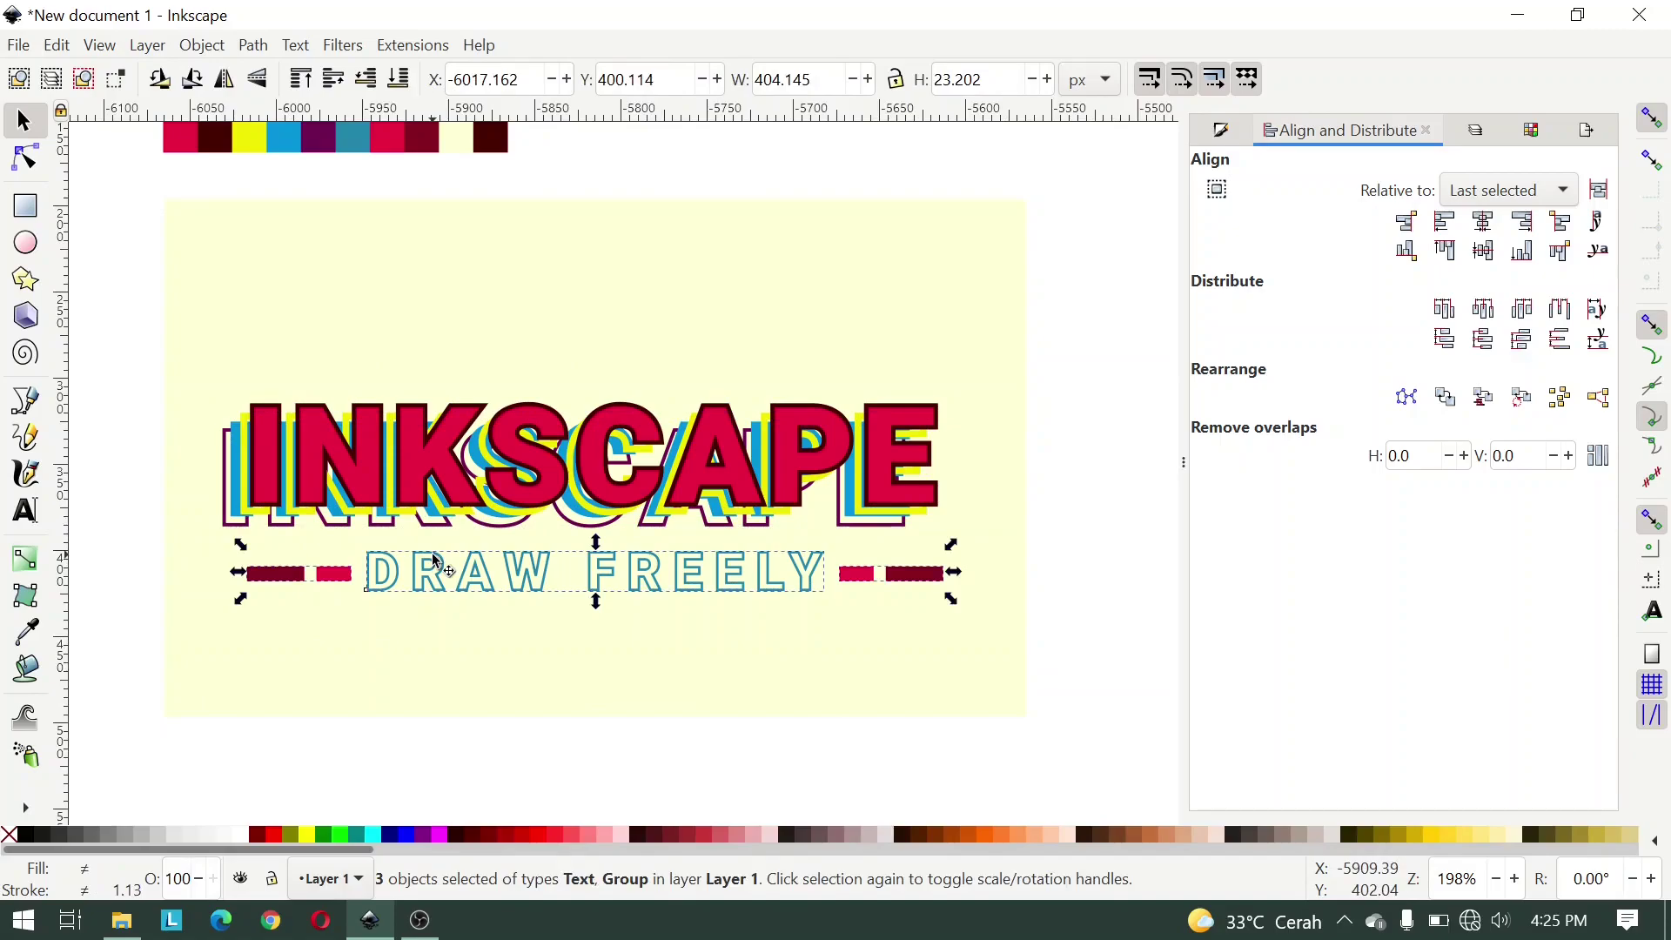
{"action": "key", "text": "Left"}
{"action": "key", "text": "Left"}
{"action": "key", "text": "Left"}
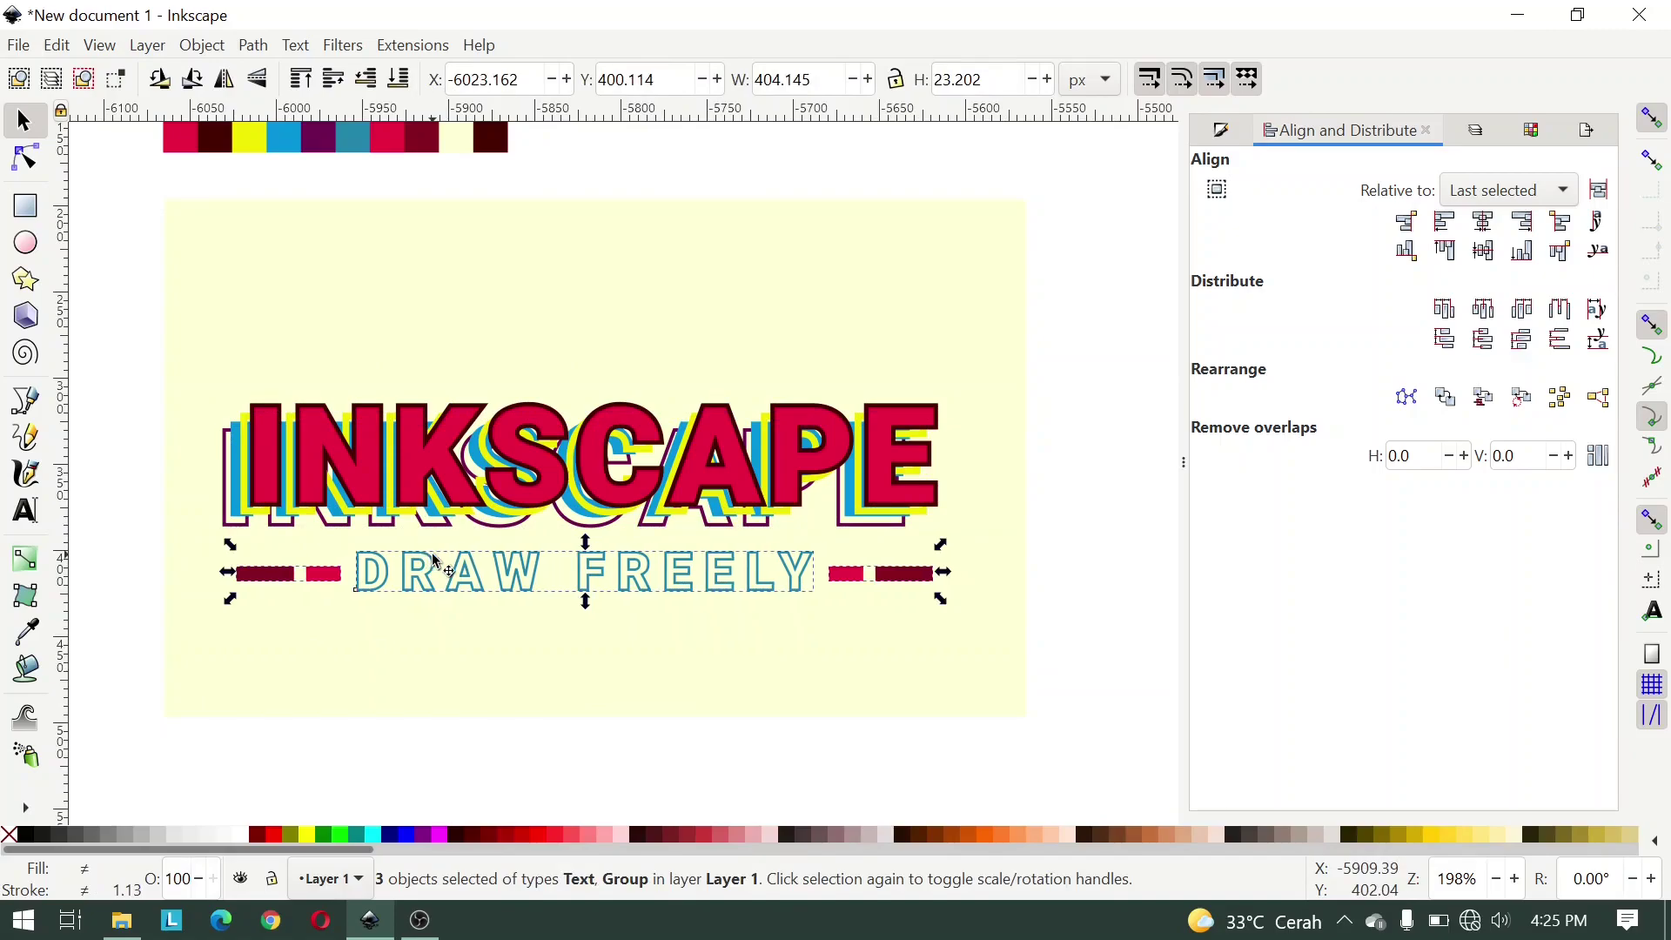
{"action": "left_click", "coordinate": [1116, 585]}
Step: Move the cream background down about 15 px and clear the selection
{"action": "left_click", "coordinate": [796, 389]}
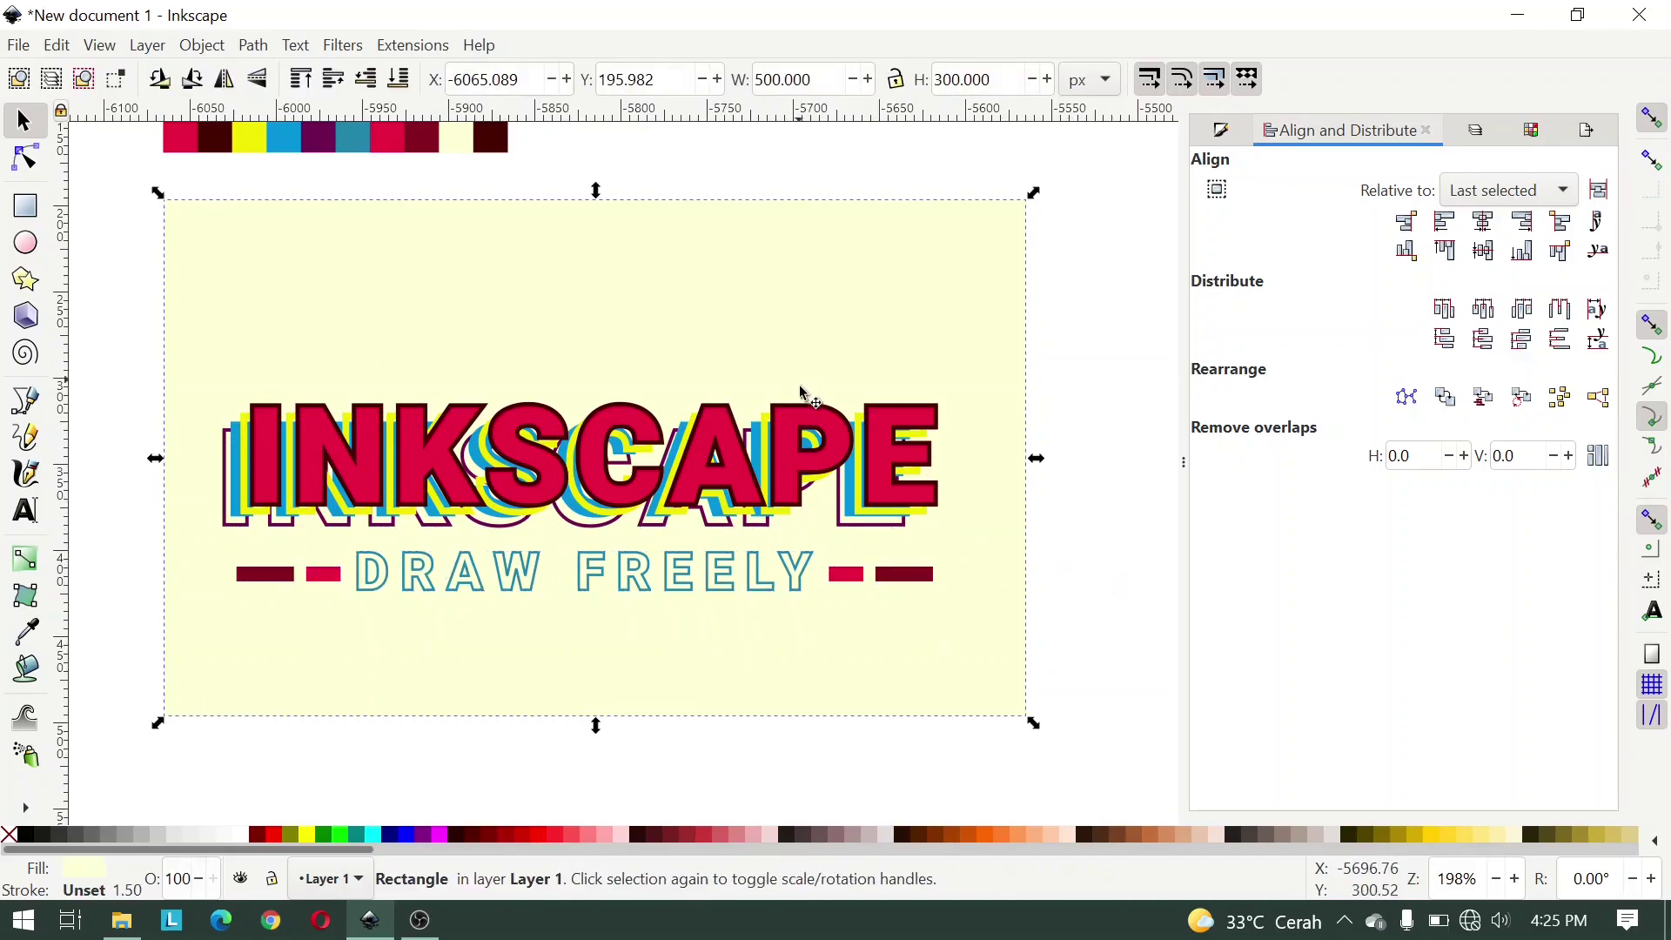
{"action": "left_click", "coordinate": [772, 291], "text": "shift"}
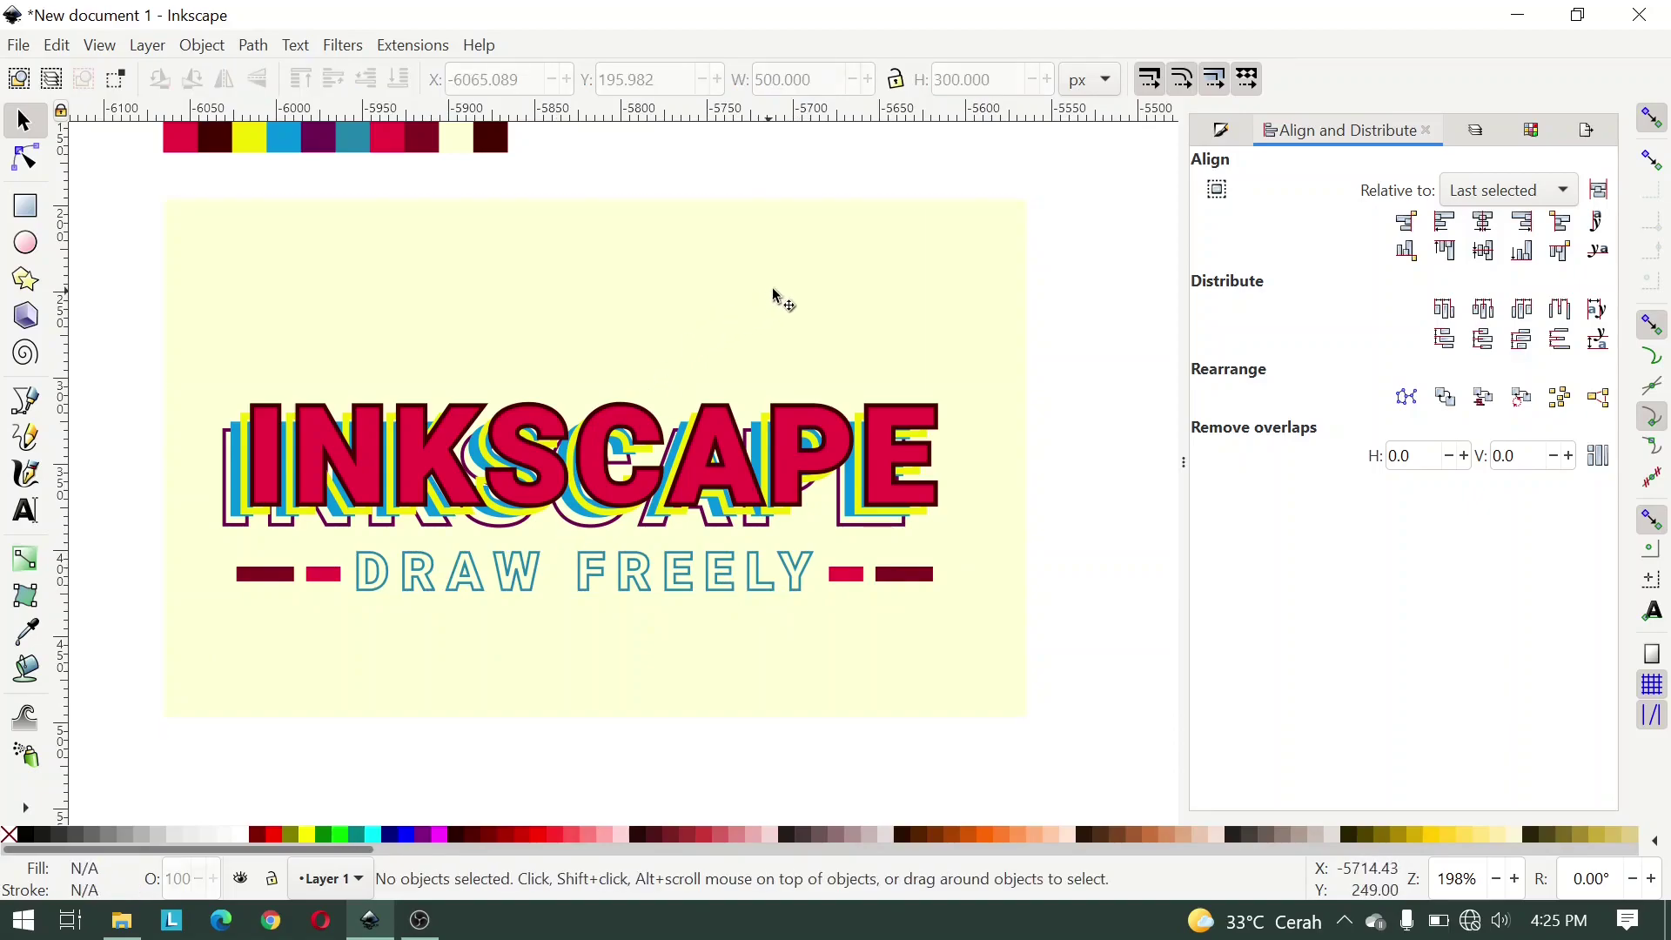
{"action": "left_click_drag", "start_coordinate": [772, 277], "coordinate": [735, 323]}
{"action": "left_click", "coordinate": [726, 322]}
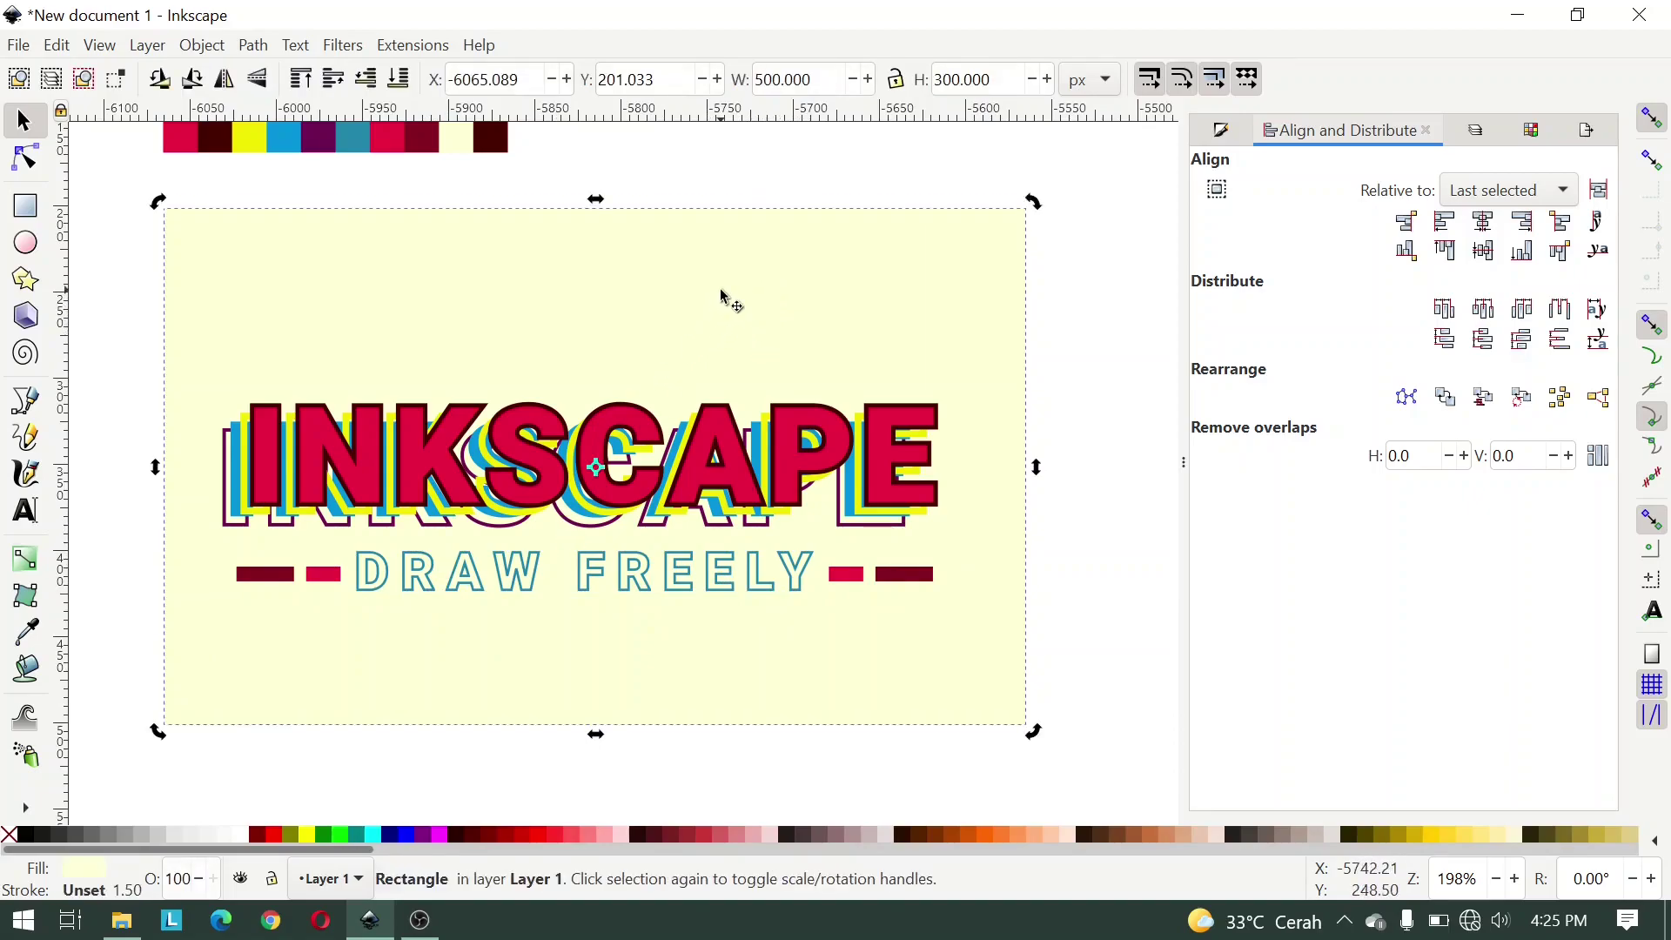
{"action": "key", "text": "Up"}
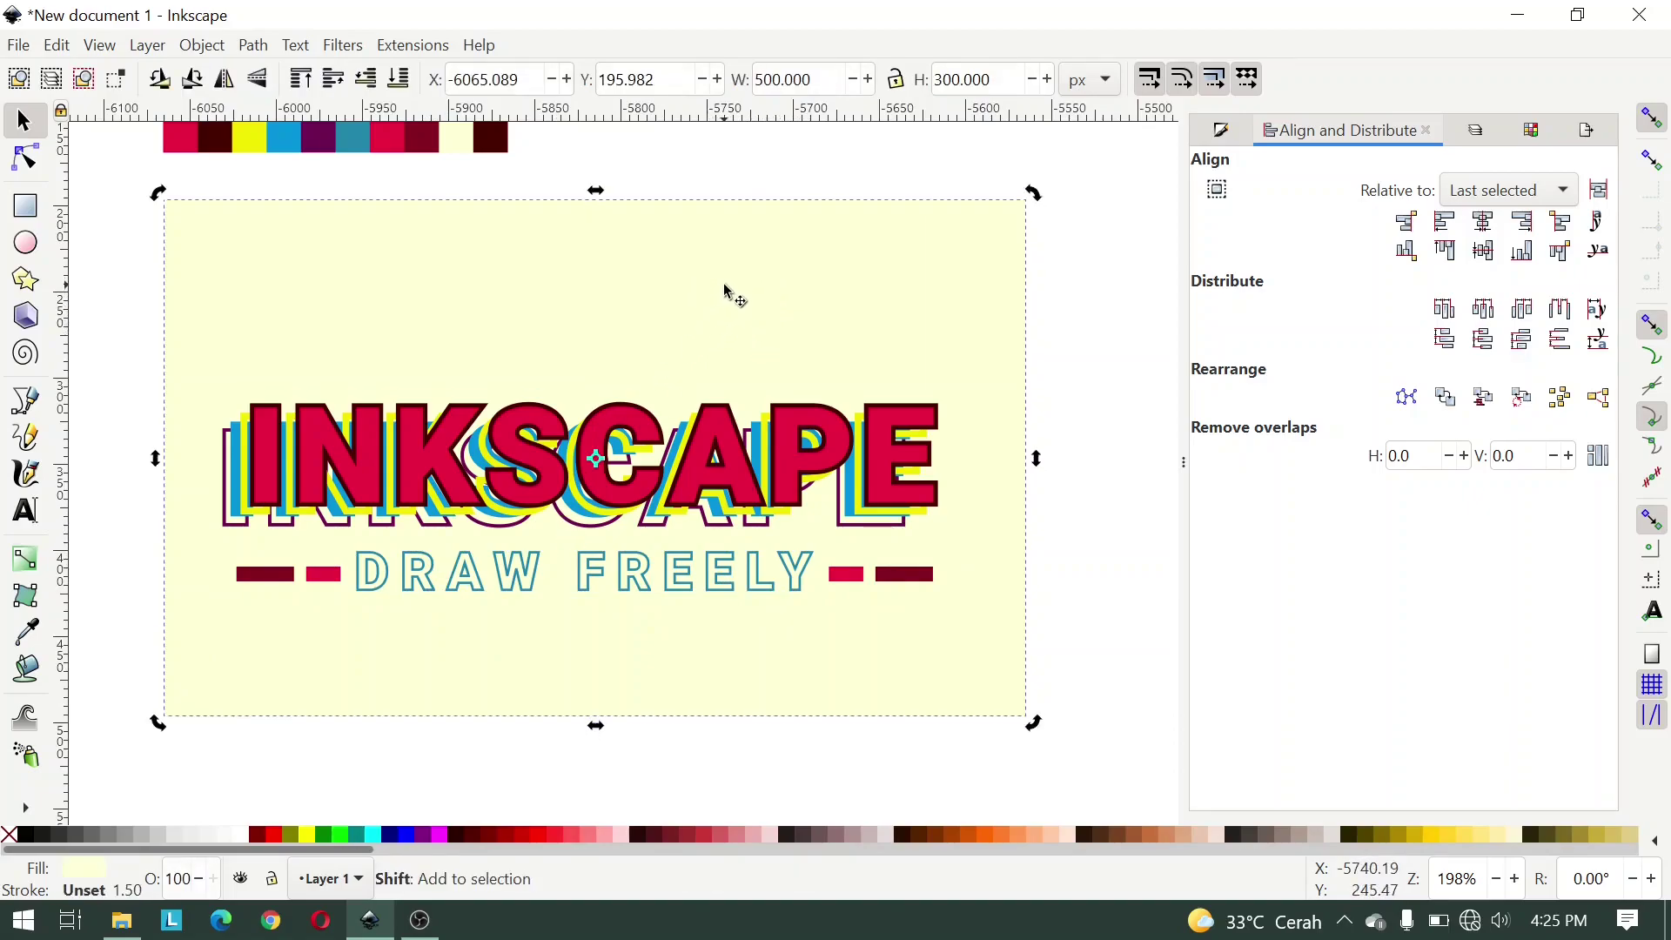
{"action": "left_click_drag", "start_coordinate": [724, 287], "coordinate": [721, 334]}
{"action": "left_click", "coordinate": [1048, 507]}
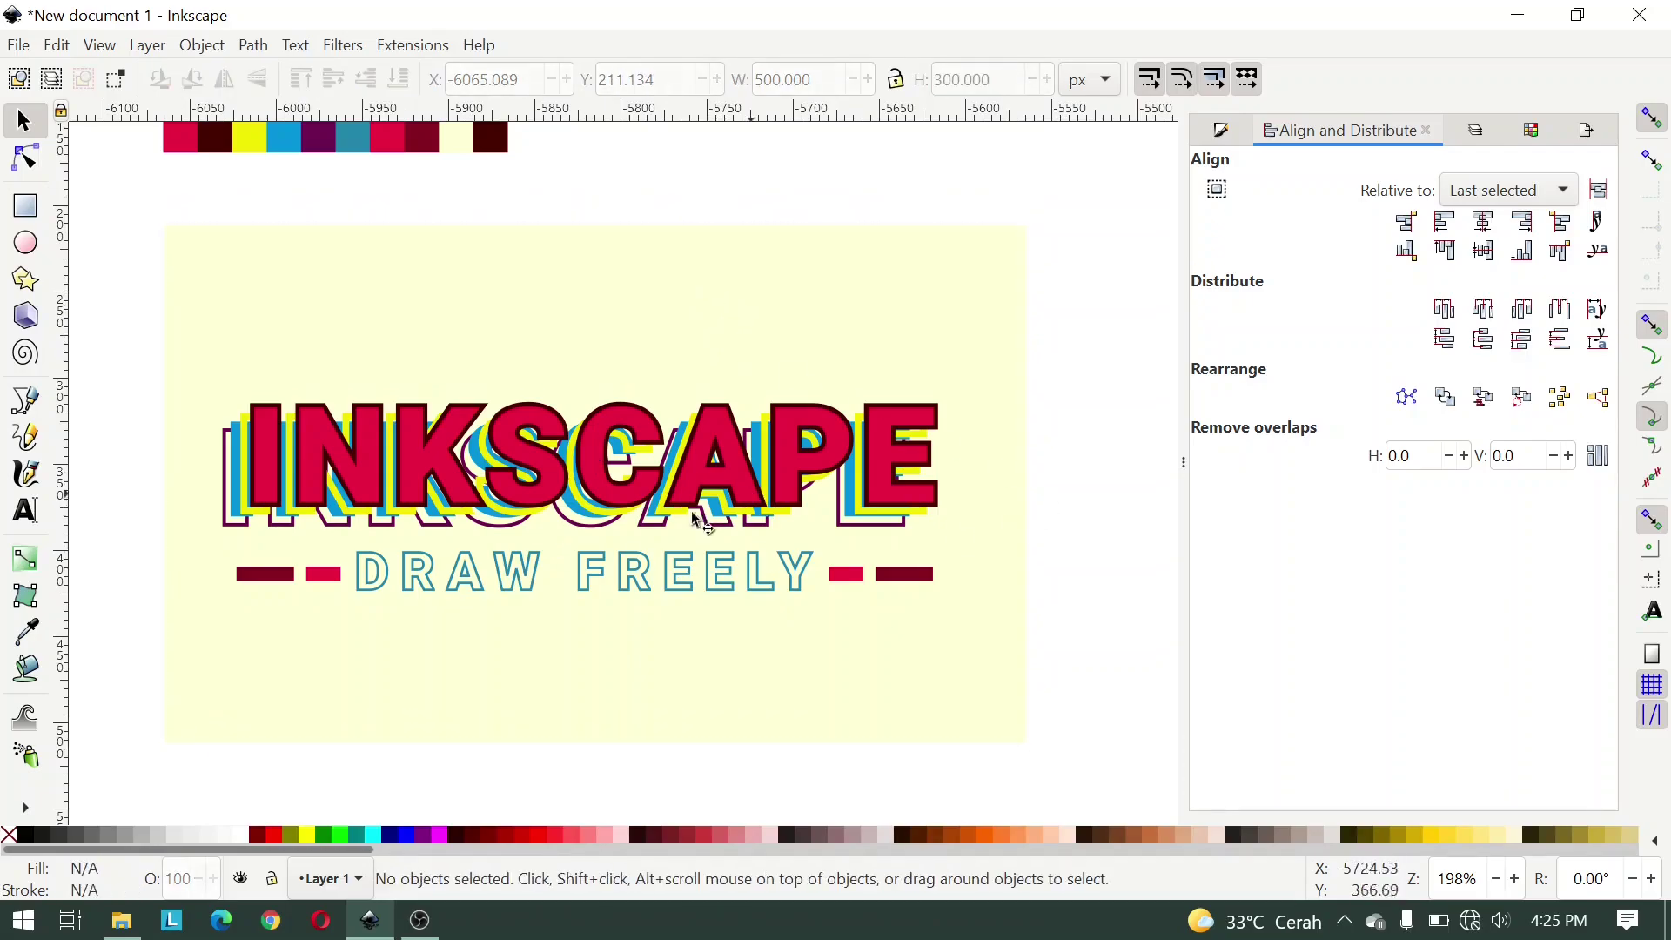
Step: View the Glitch-Text-Design reference image from the A - Glitch Text Design folder and return to the Inkscape document
{"action": "left_click", "coordinate": [122, 919]}
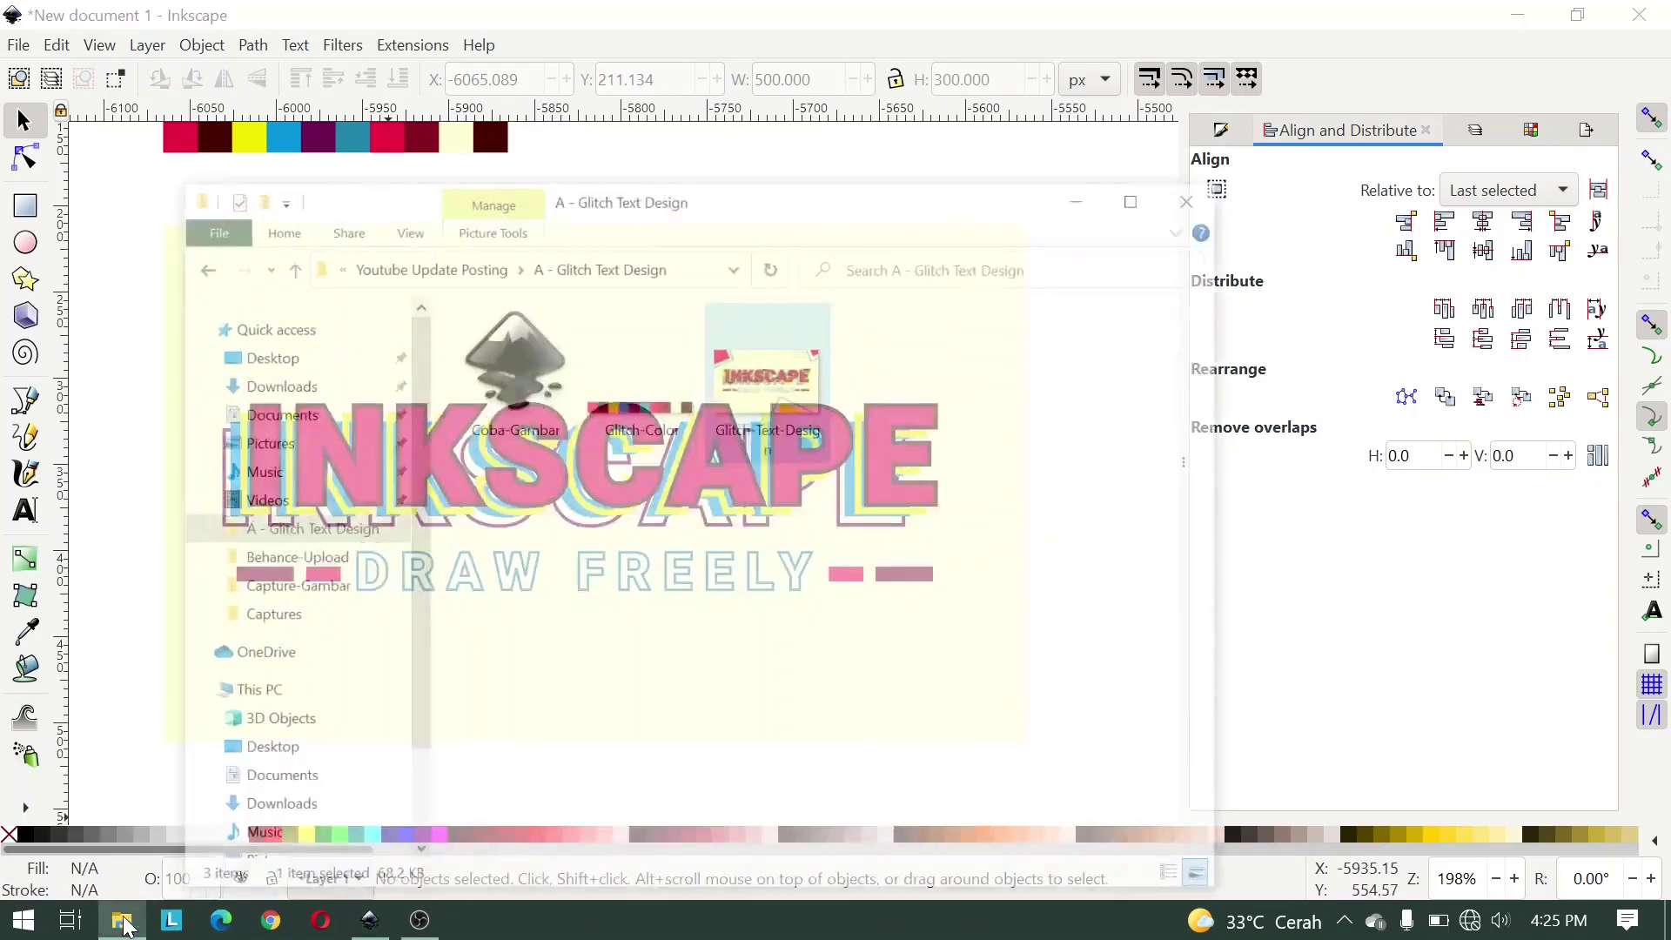
{"action": "double_click", "coordinate": [852, 295]}
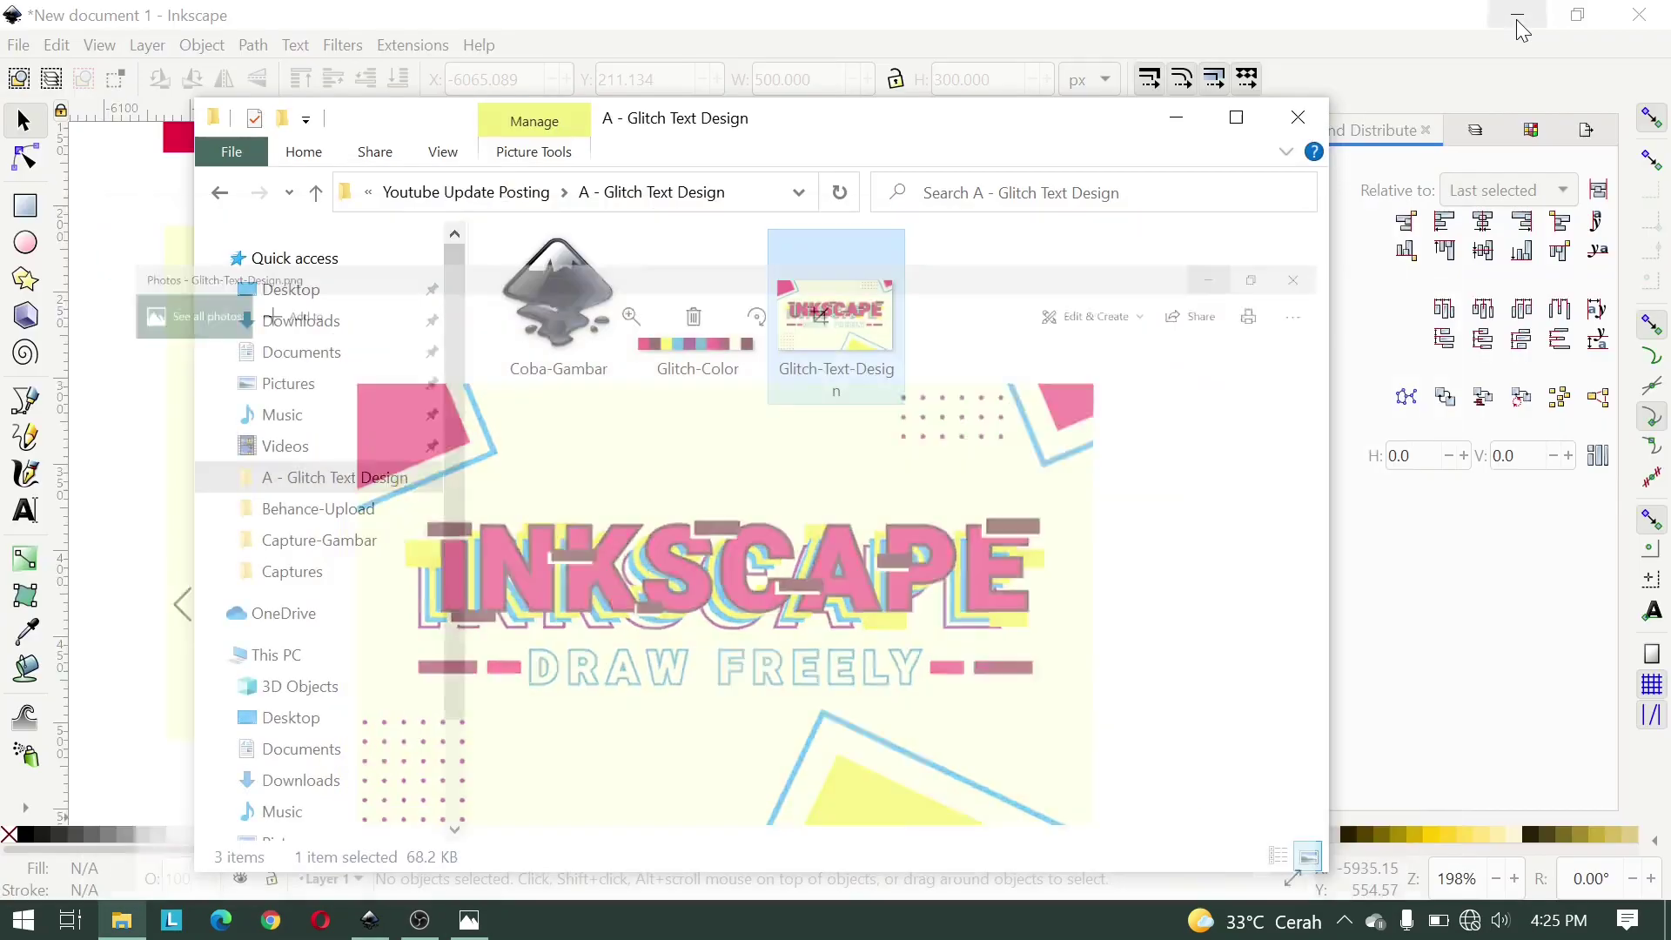
{"action": "left_click", "coordinate": [1520, 21]}
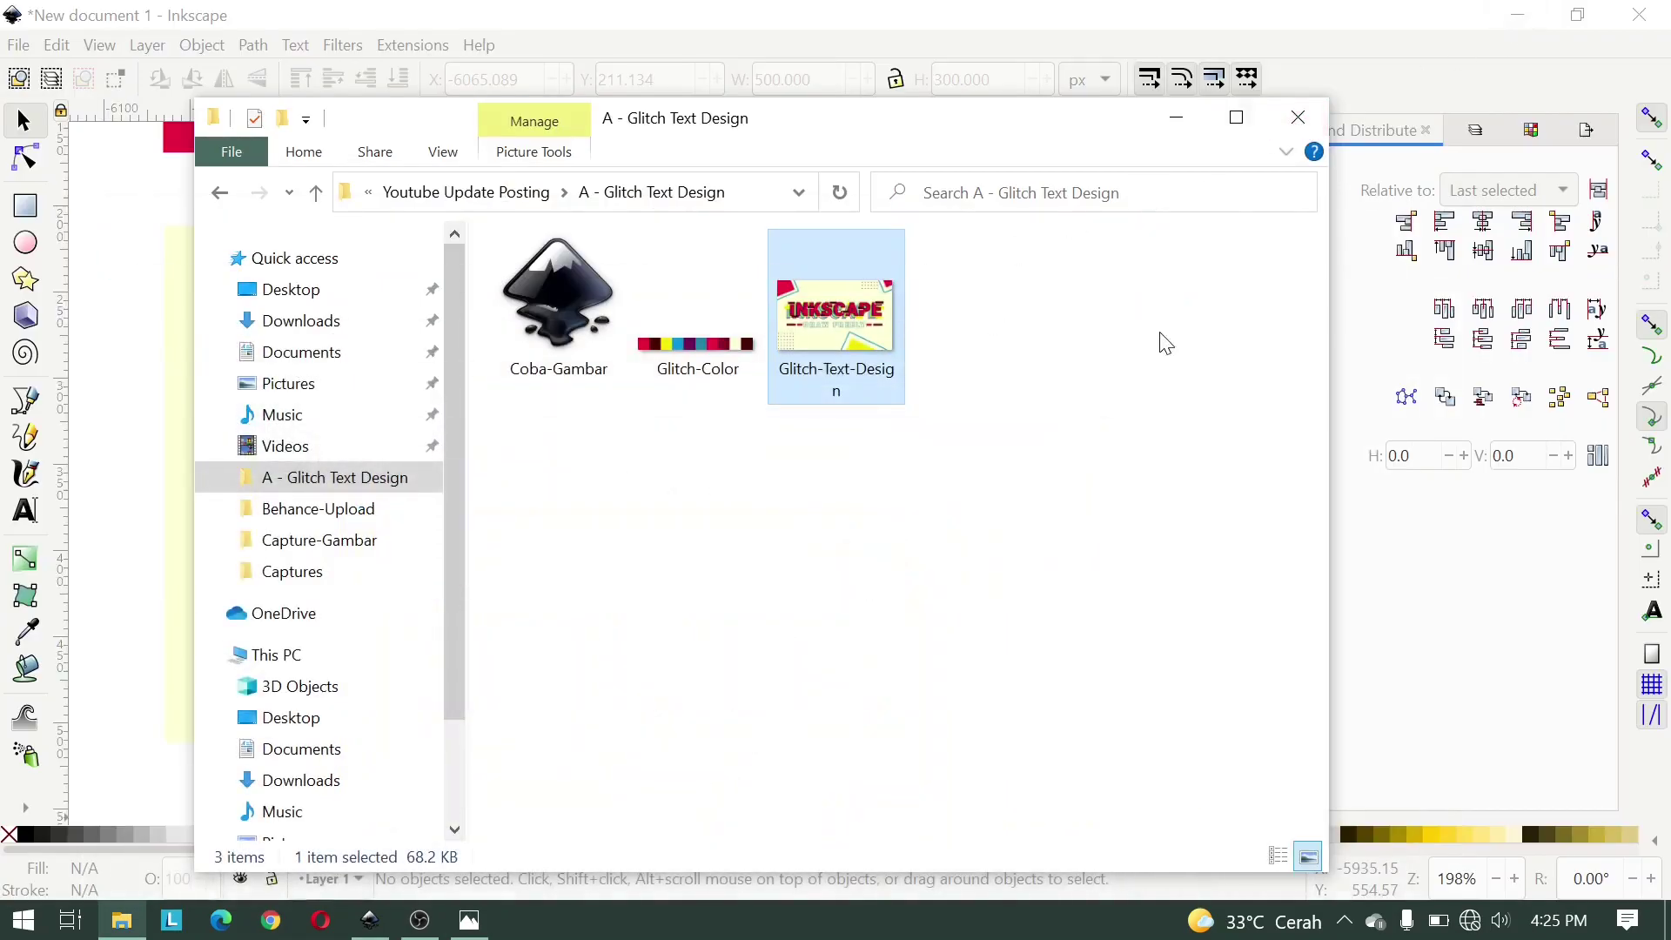
{"action": "left_click", "coordinate": [1176, 116]}
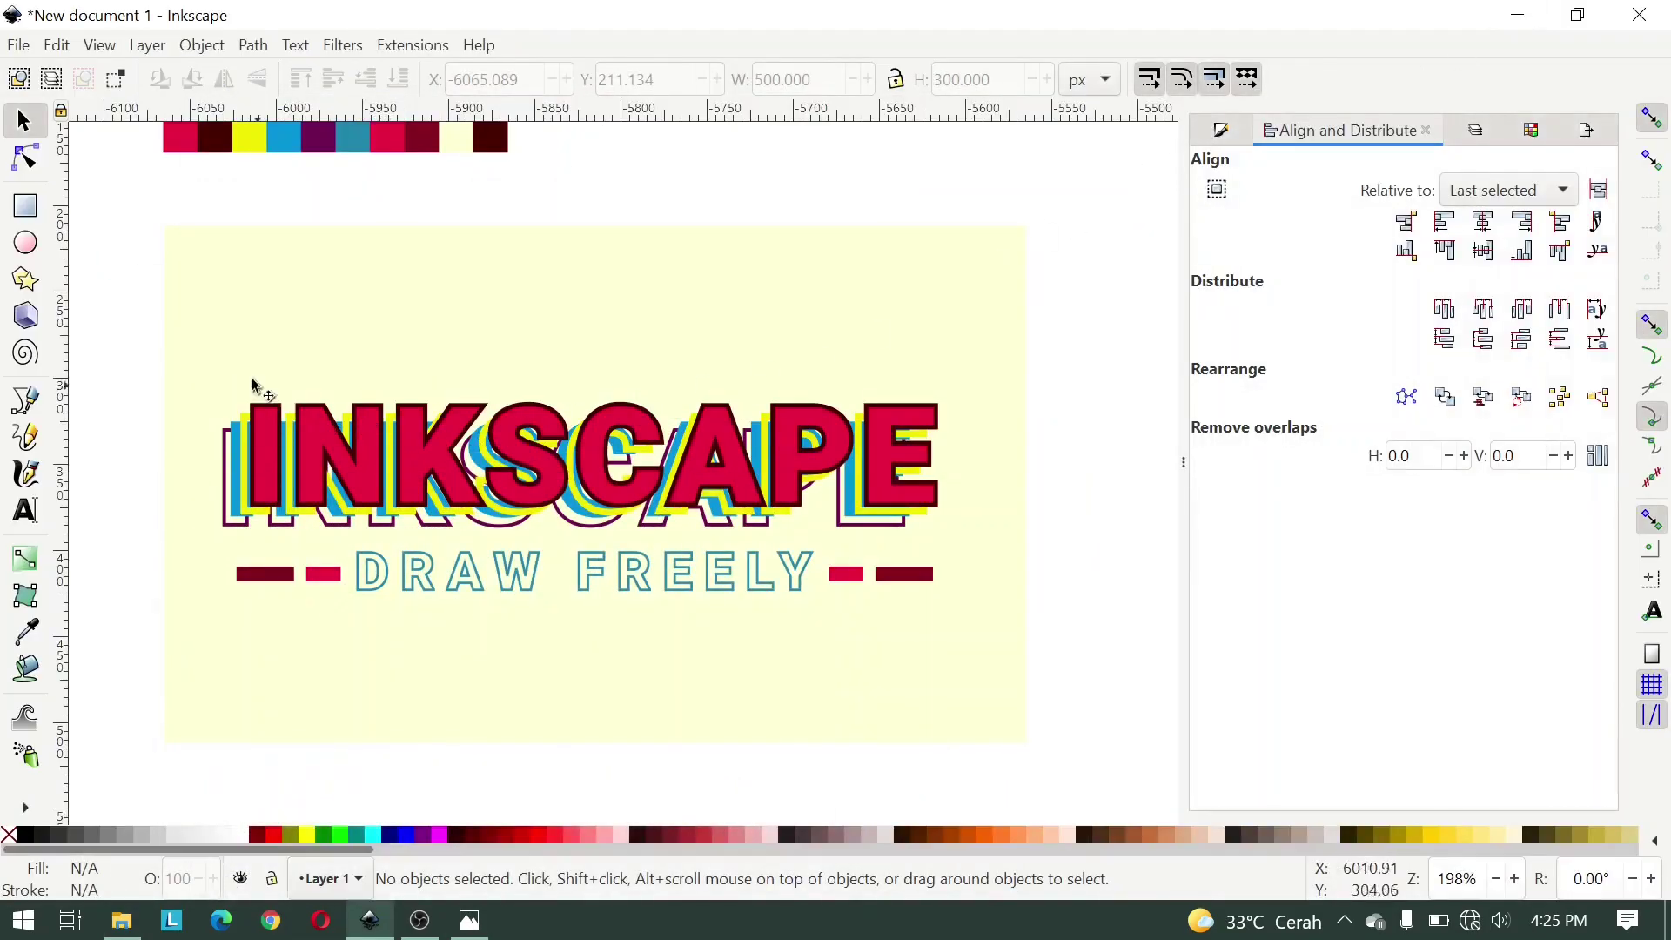
Step: Draw a dark red rectangle about 25 × 11 px on the cream background above the A of INKSCAPE
{"action": "left_click", "coordinate": [25, 206]}
{"action": "left_click_drag", "start_coordinate": [686, 368], "coordinate": [731, 386]}
{"action": "scroll", "coordinate": [534, 273], "scroll_direction": "up", "scroll_amount": 2}
{"action": "key", "text": "s"}
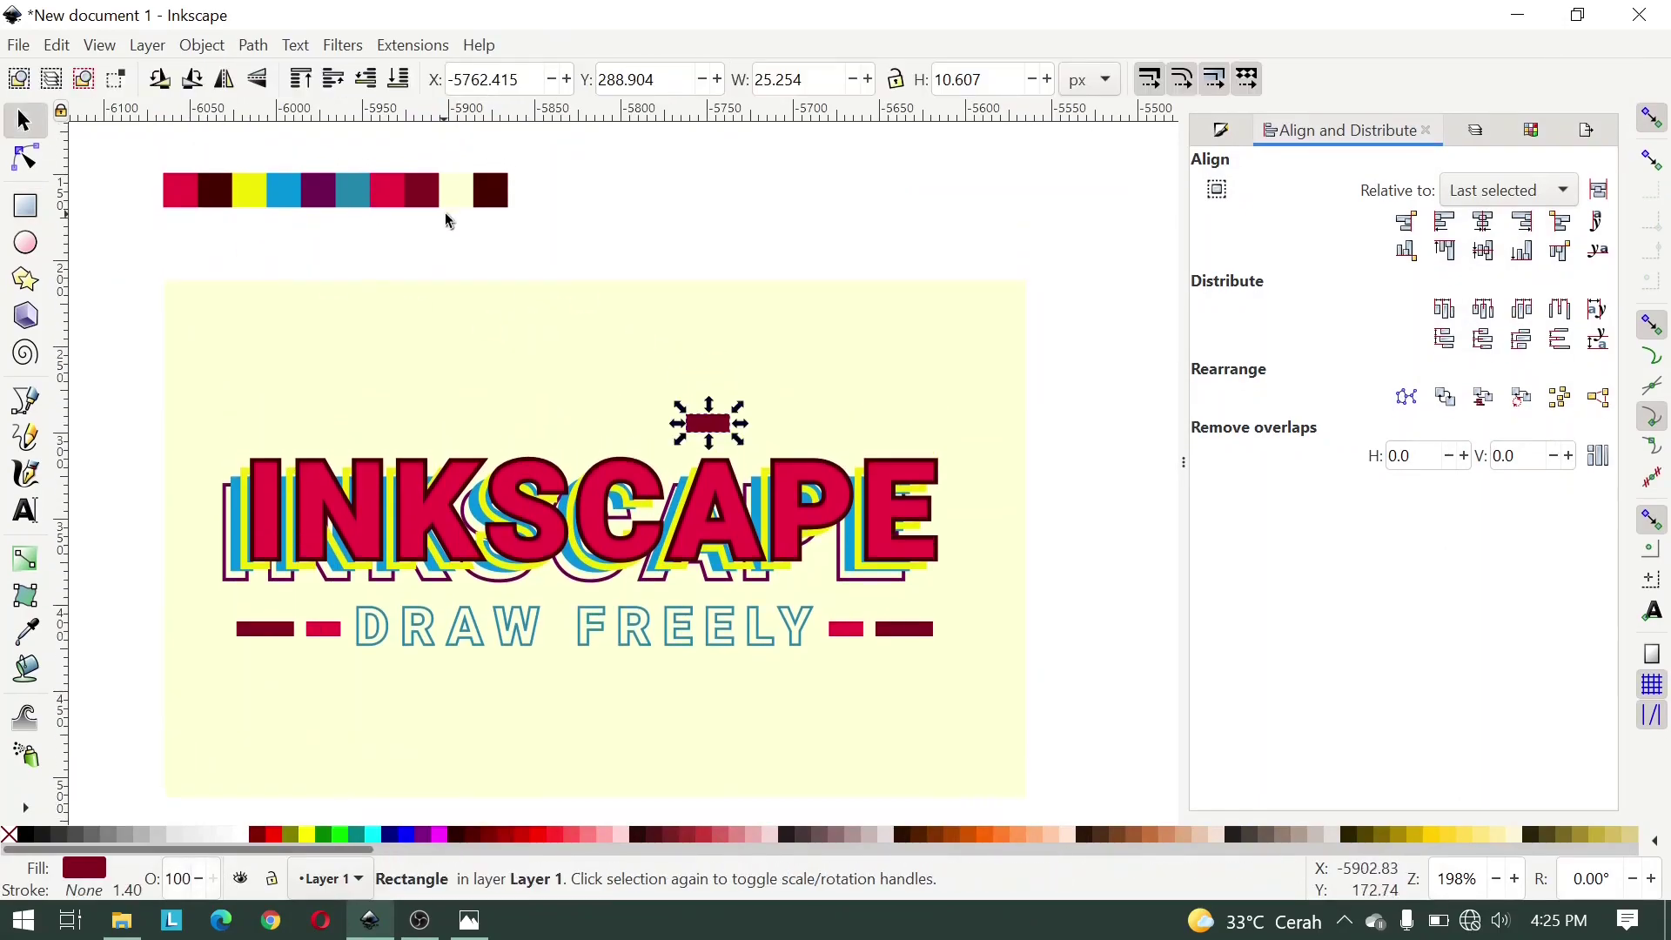
{"action": "key", "text": "d"}
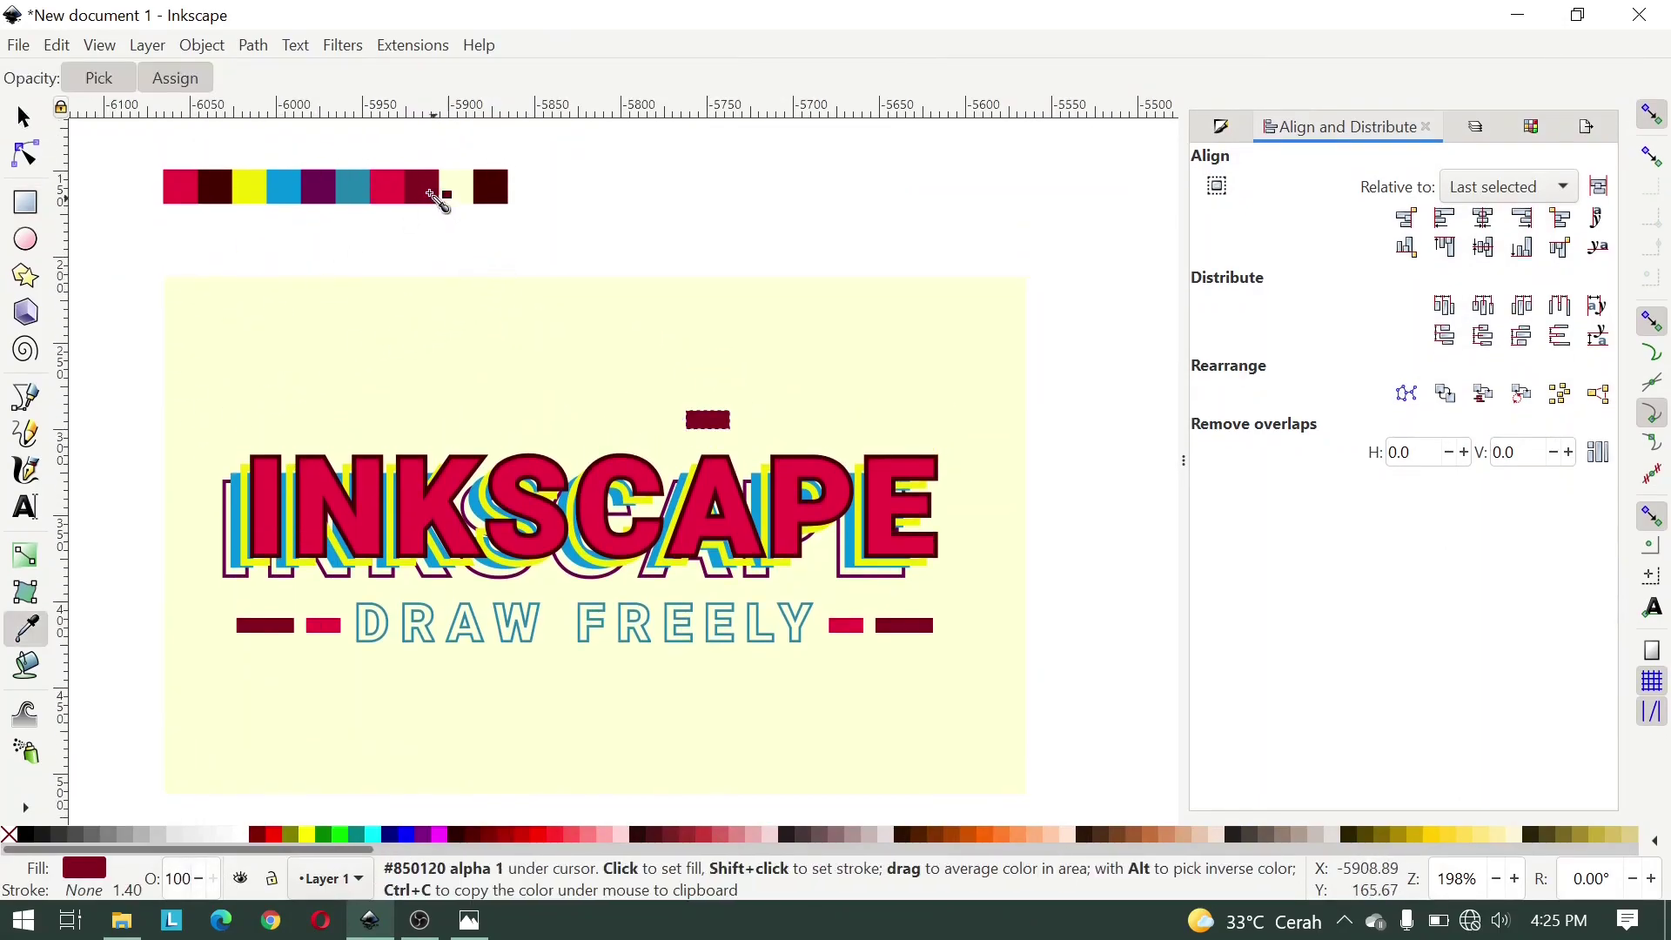
{"action": "key", "text": "s"}
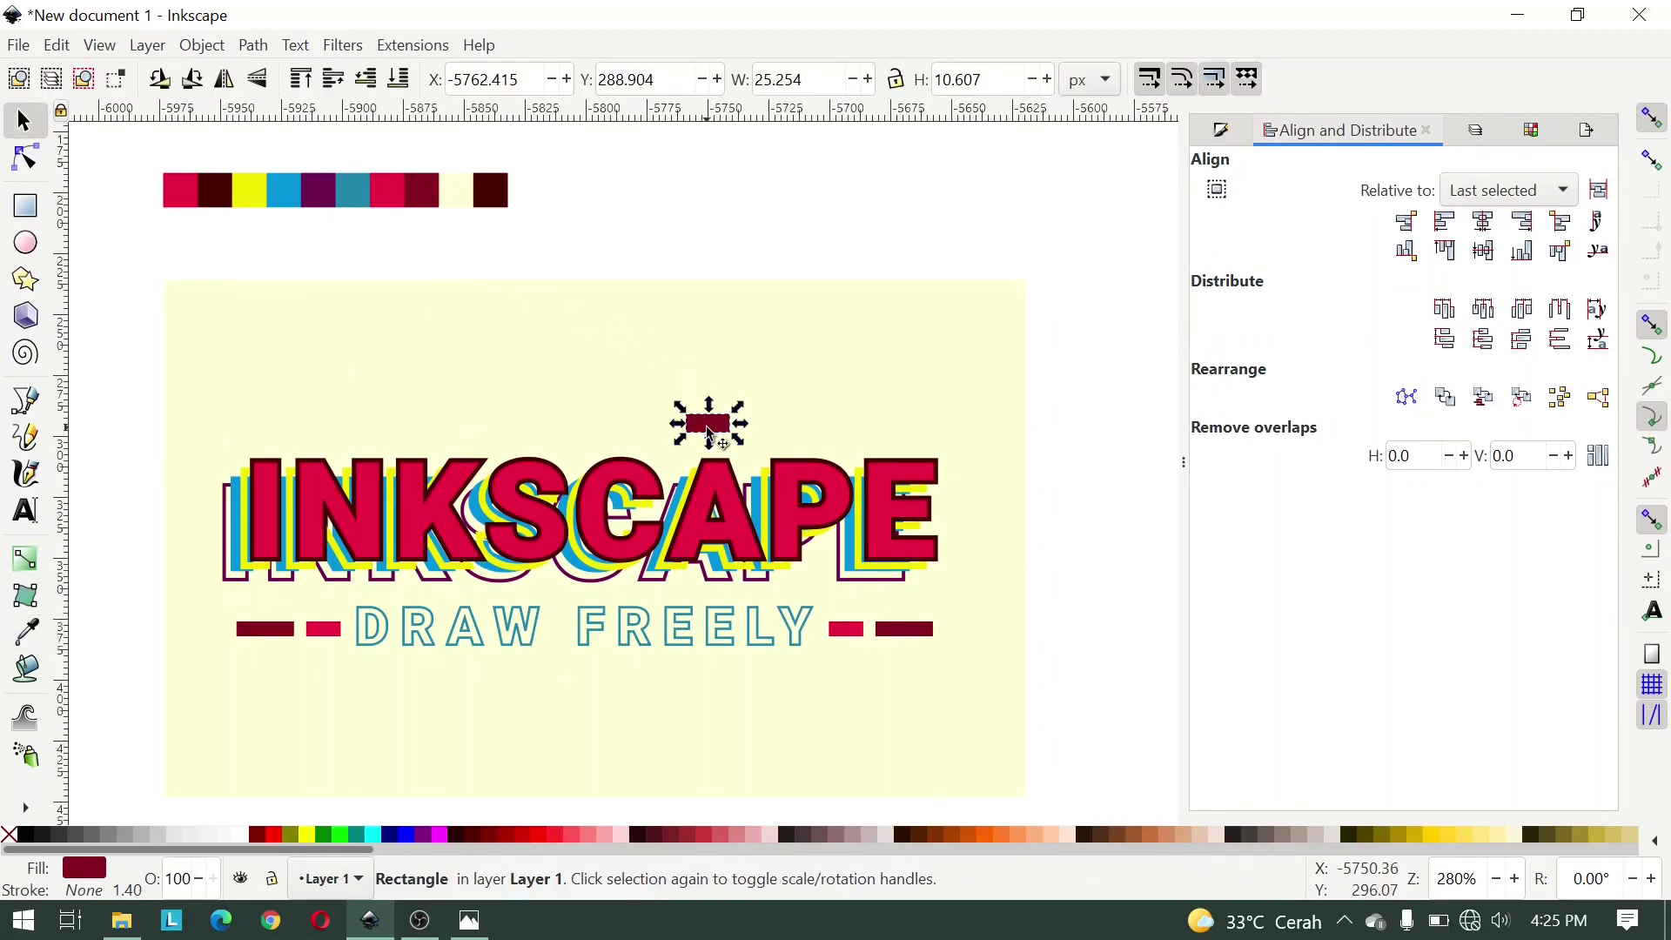
Step: Move the dark red rectangle beside the color swatches and create a cream-filled duplicate, each about 25 × 12 px
{"action": "scroll", "coordinate": [708, 421], "scroll_direction": "up", "scroll_amount": 2}
{"action": "left_click_drag", "start_coordinate": [711, 403], "coordinate": [924, 546]}
{"action": "scroll", "coordinate": [715, 421], "scroll_direction": "down", "scroll_amount": 1}
{"action": "scroll", "coordinate": [960, 489], "scroll_direction": "up", "scroll_amount": 1}
{"action": "right_click", "coordinate": [938, 520]}
{"action": "left_click", "coordinate": [1047, 393]}
{"action": "key", "text": "d"}
{"action": "left_click", "coordinate": [697, 512]}
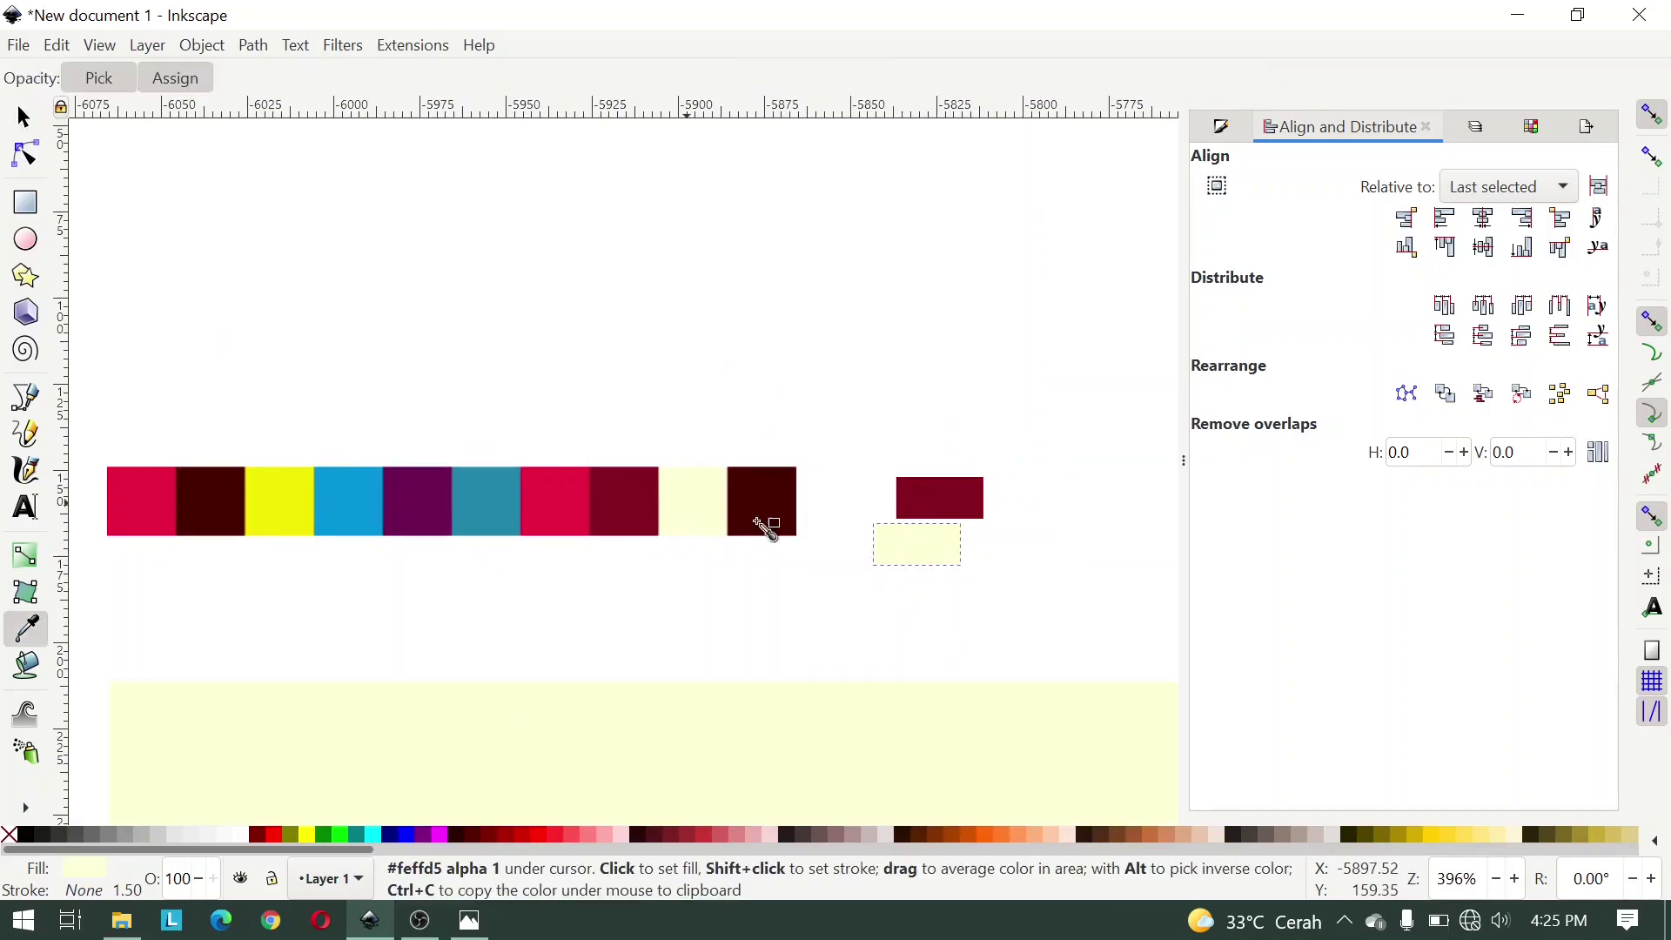
Step: Offset the cream rectangle down and left behind the dark red one and group the two rectangles
{"action": "key", "text": "s"}
{"action": "scroll", "coordinate": [932, 544], "scroll_direction": "up", "scroll_amount": 2}
{"action": "left_click_drag", "start_coordinate": [881, 564], "coordinate": [900, 493]}
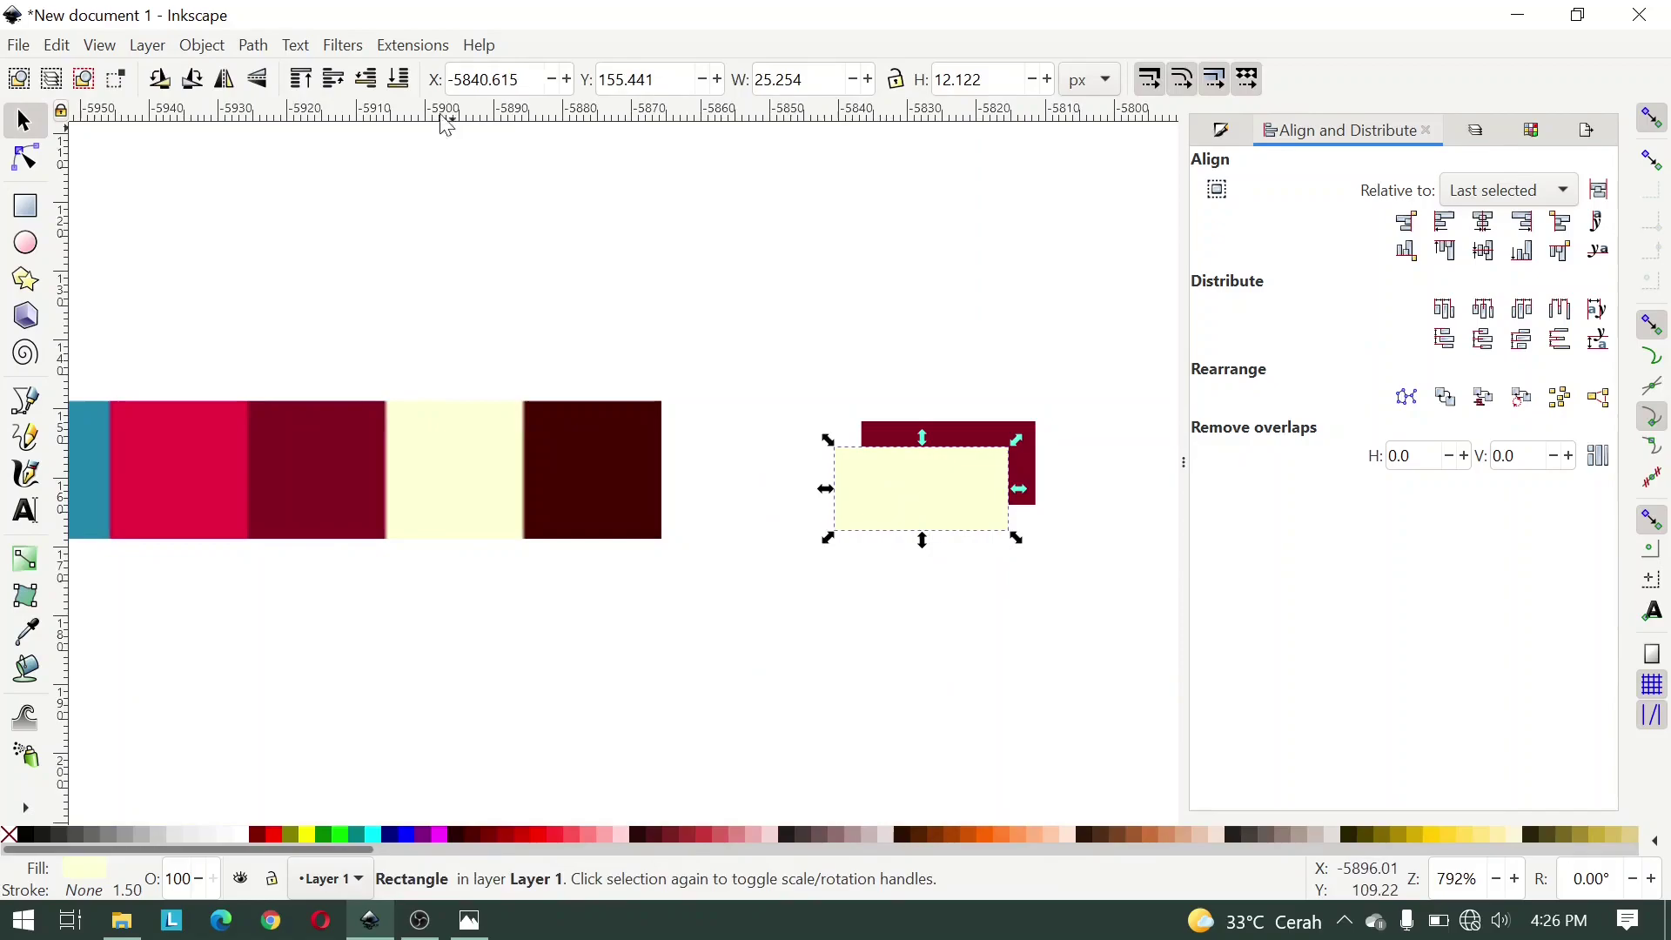
{"action": "left_click", "coordinate": [357, 83]}
{"action": "left_click_drag", "start_coordinate": [779, 328], "coordinate": [1062, 629]}
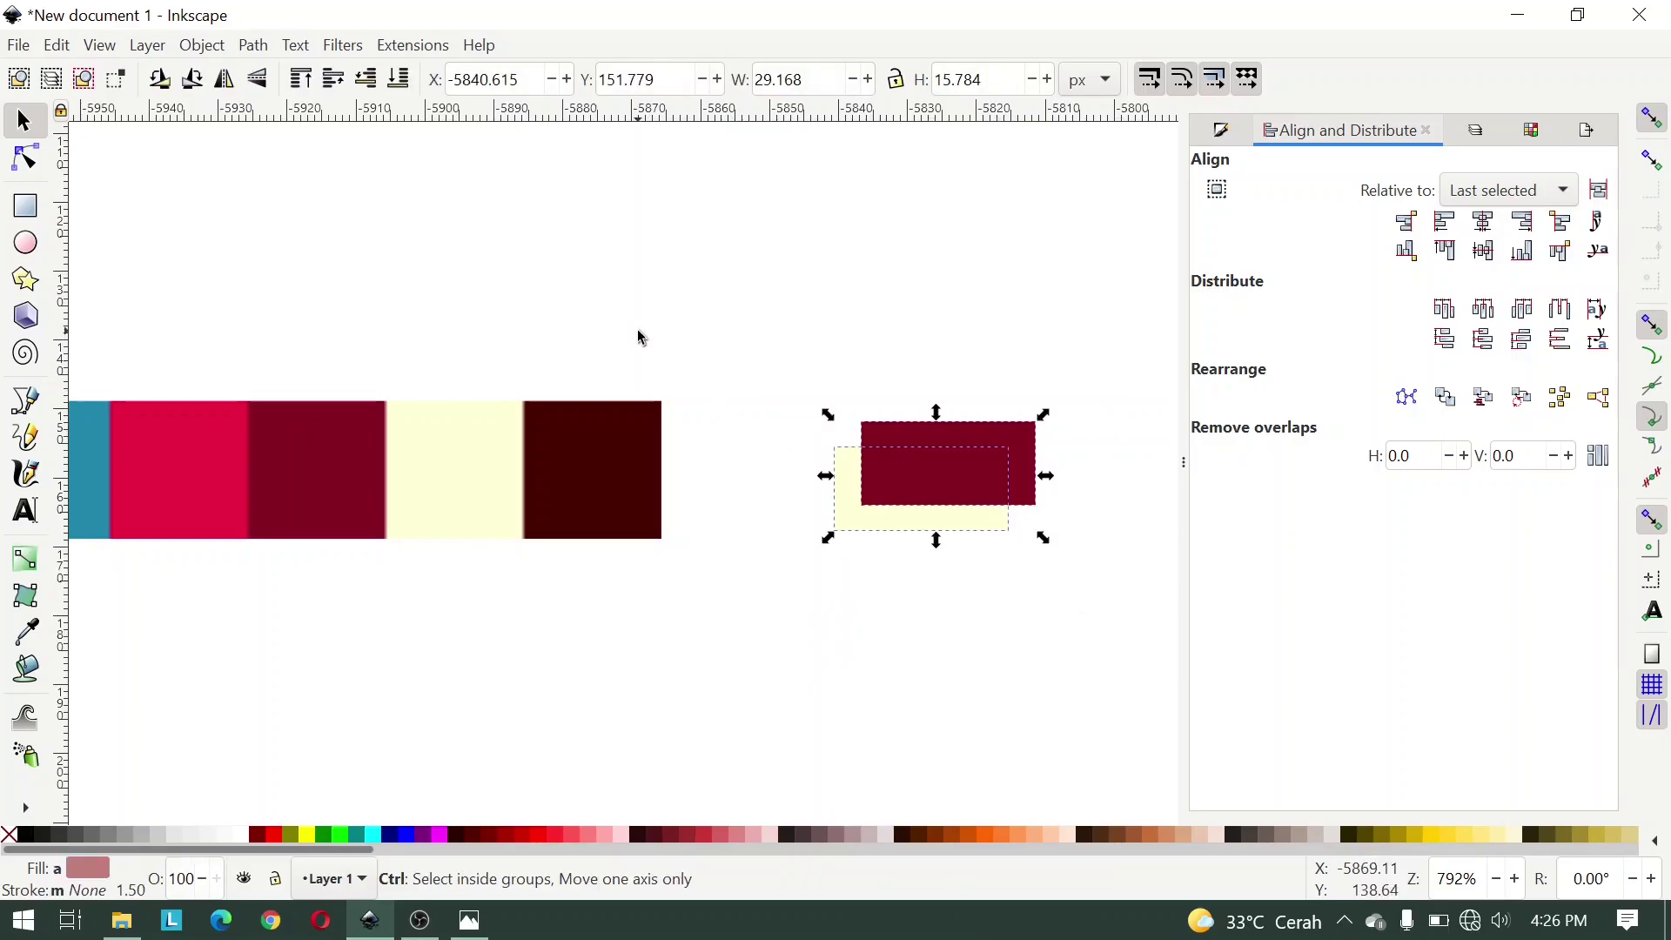
{"action": "key", "text": "ctrl+g"}
Step: Move the rectangle group onto the final E of INKSCAPE and turn off snapping
{"action": "scroll", "coordinate": [519, 555], "scroll_direction": "down", "scroll_amount": 6}
{"action": "scroll", "coordinate": [577, 602], "scroll_direction": "down", "scroll_amount": 4}
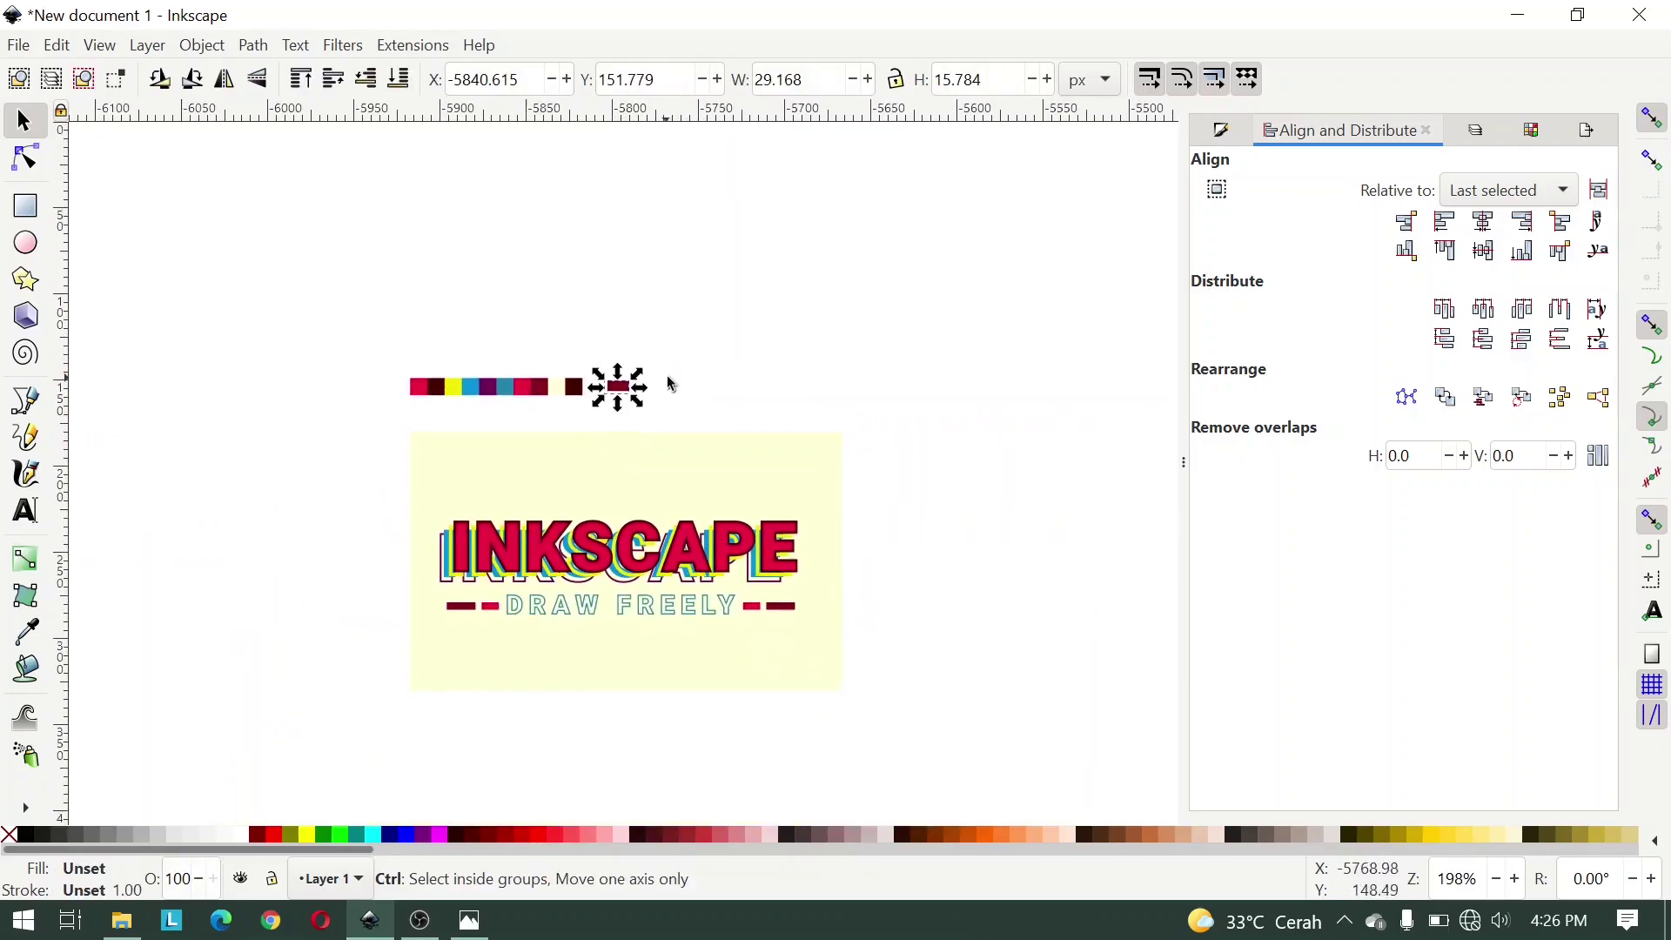
{"action": "scroll", "coordinate": [601, 396], "scroll_direction": "up", "scroll_amount": 2}
{"action": "left_click_drag", "start_coordinate": [587, 398], "coordinate": [920, 746]}
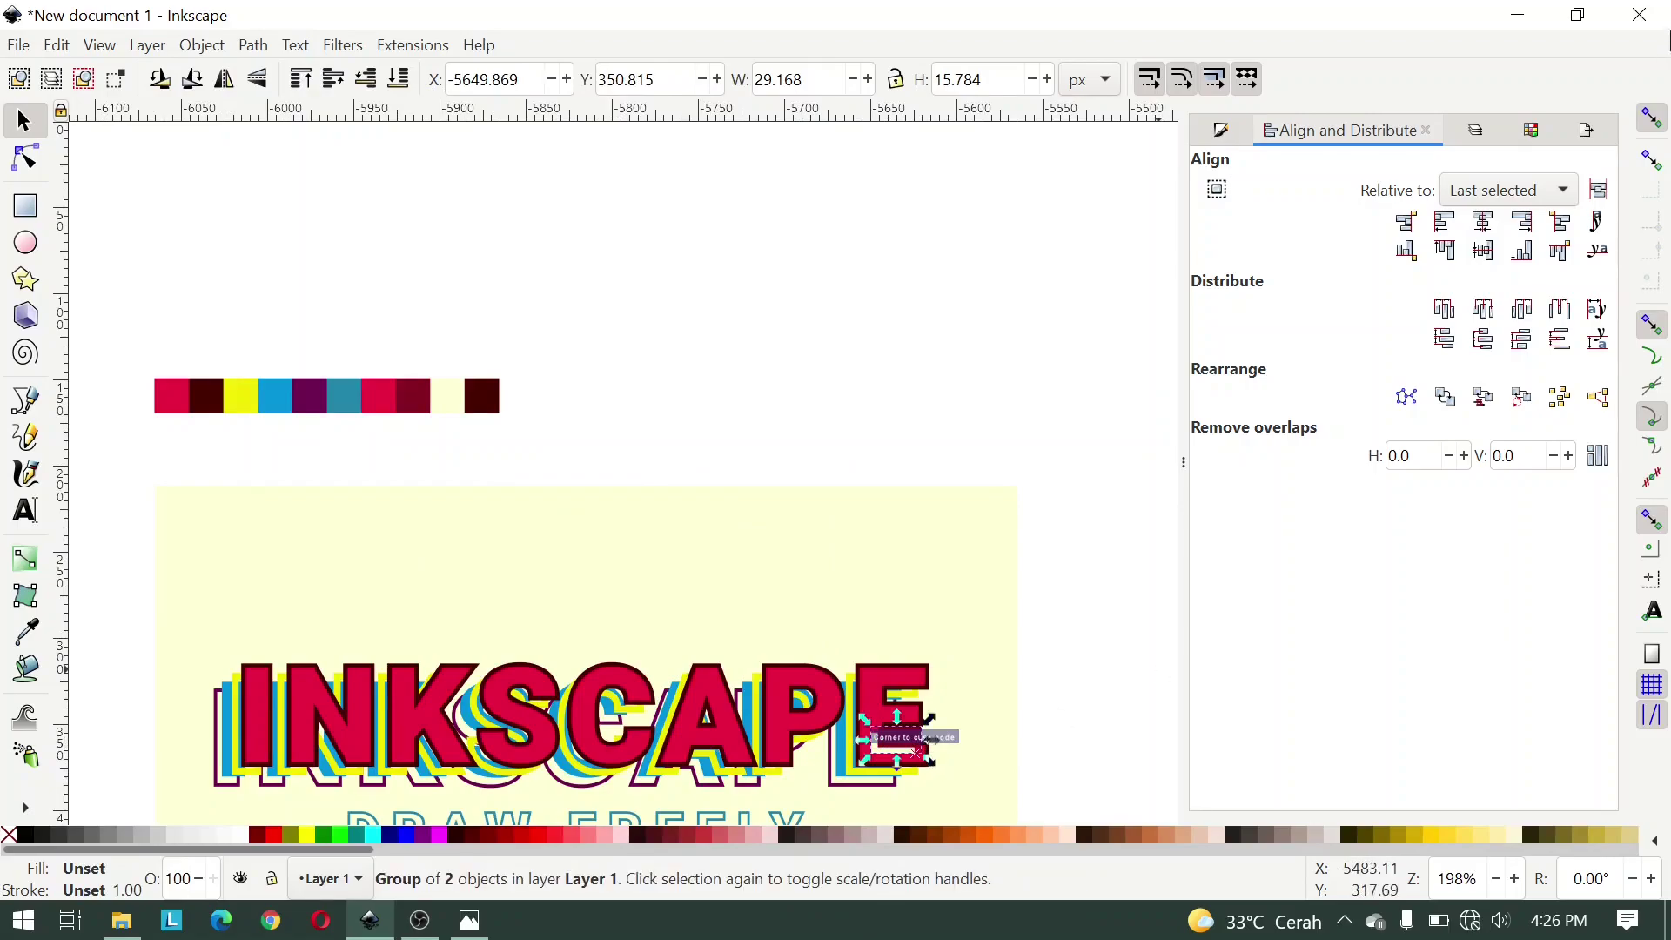
{"action": "left_click", "coordinate": [1651, 117]}
{"action": "scroll", "coordinate": [873, 418], "scroll_direction": "down", "scroll_amount": 1}
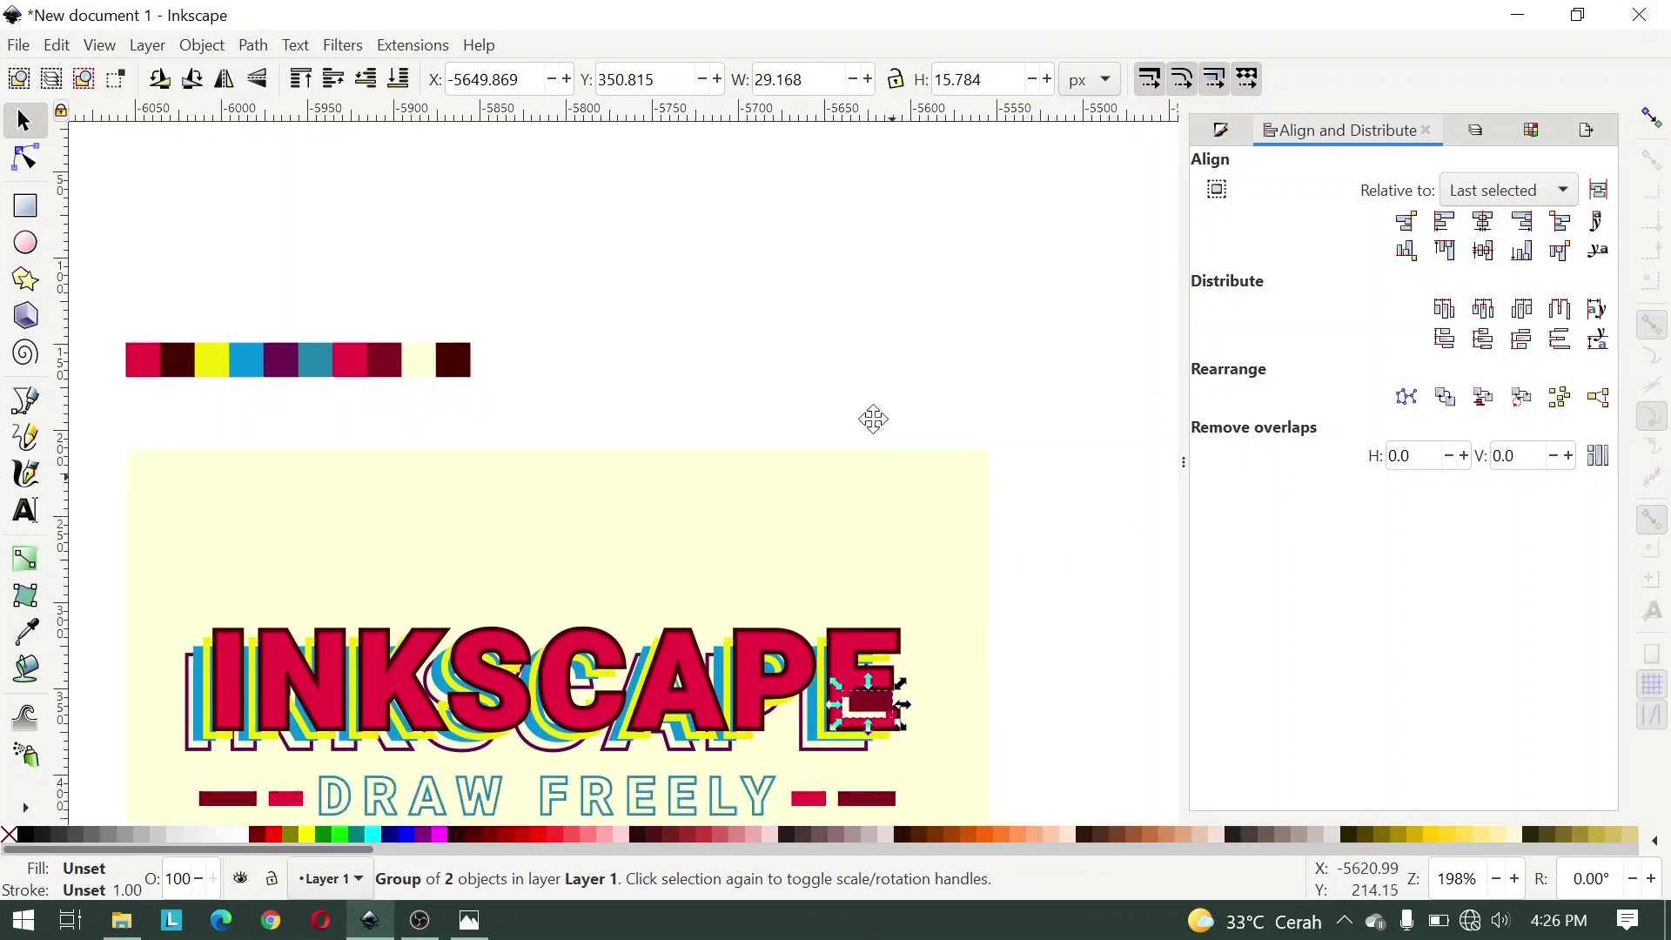
Step: Move the rectangle group back below the color swatches and ungroup it
{"action": "scroll", "coordinate": [783, 609], "scroll_direction": "up", "scroll_amount": 3}
{"action": "left_click_drag", "start_coordinate": [836, 604], "coordinate": [439, 276]}
{"action": "scroll", "coordinate": [870, 590], "scroll_direction": "down", "scroll_amount": 3}
{"action": "scroll", "coordinate": [354, 300], "scroll_direction": "up", "scroll_amount": 3}
{"action": "scroll", "coordinate": [354, 300], "scroll_direction": "left", "scroll_amount": 5}
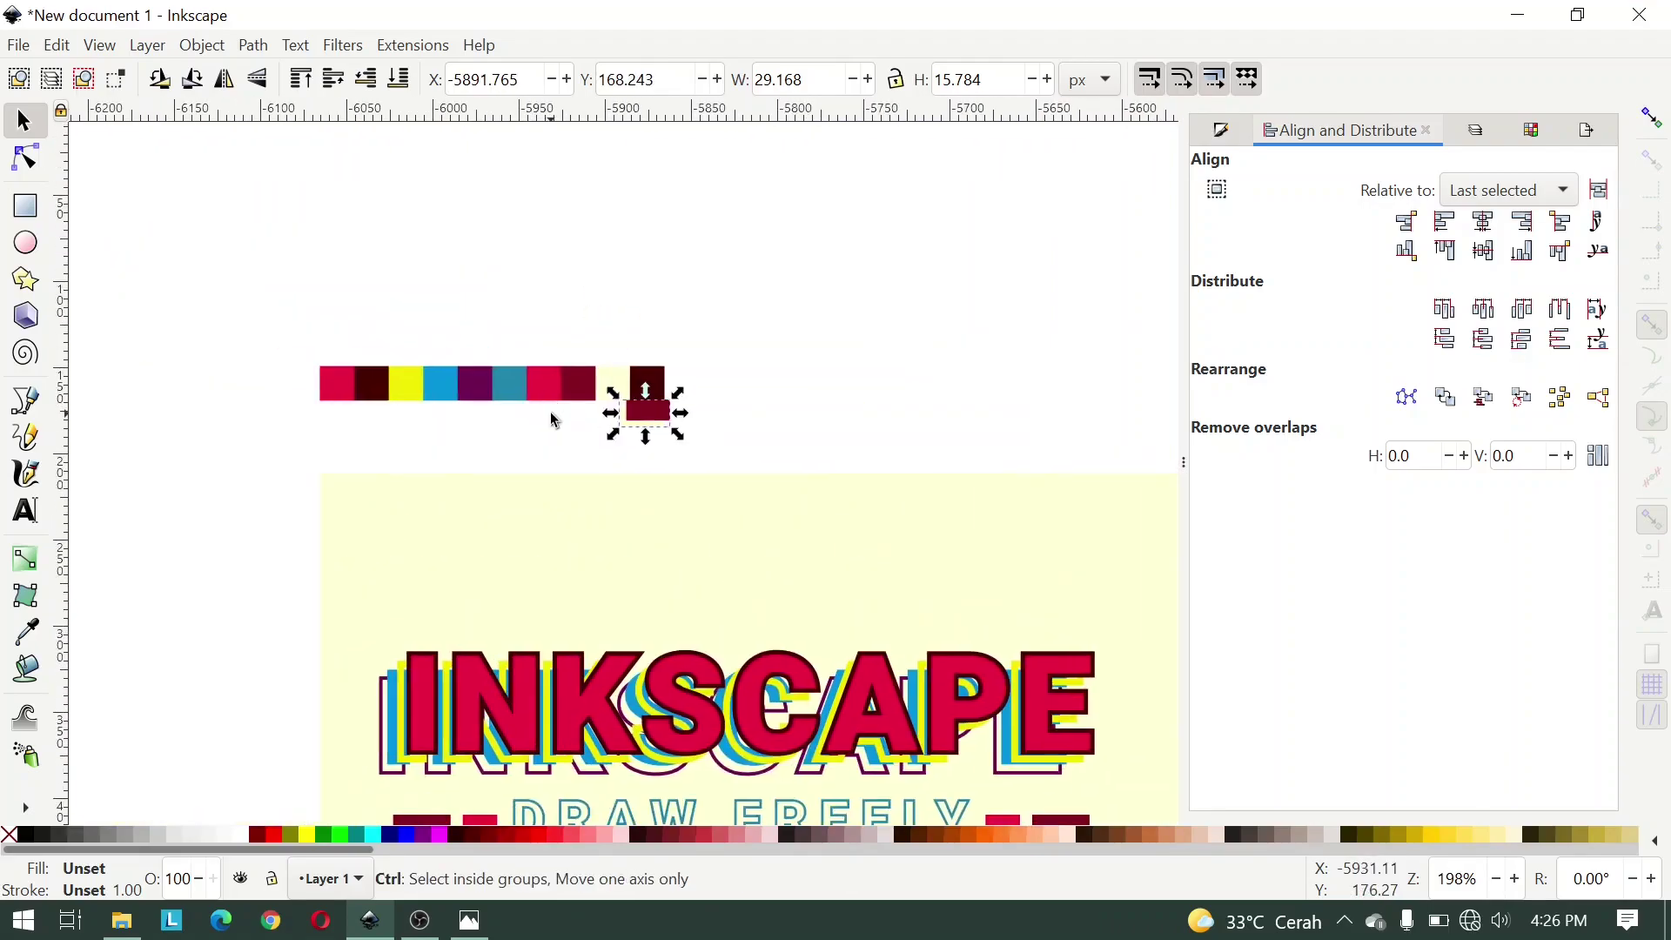
{"action": "scroll", "coordinate": [581, 398], "scroll_direction": "up", "scroll_amount": 2}
{"action": "left_click_drag", "start_coordinate": [751, 449], "coordinate": [880, 492]}
{"action": "key", "text": "ctrl+shift+g"}
Step: Recolor the front rectangle with the darkest maroon swatch and group it with the cream rectangle again
{"action": "scroll", "coordinate": [858, 478], "scroll_direction": "up", "scroll_amount": 2}
{"action": "left_click", "coordinate": [858, 478]}
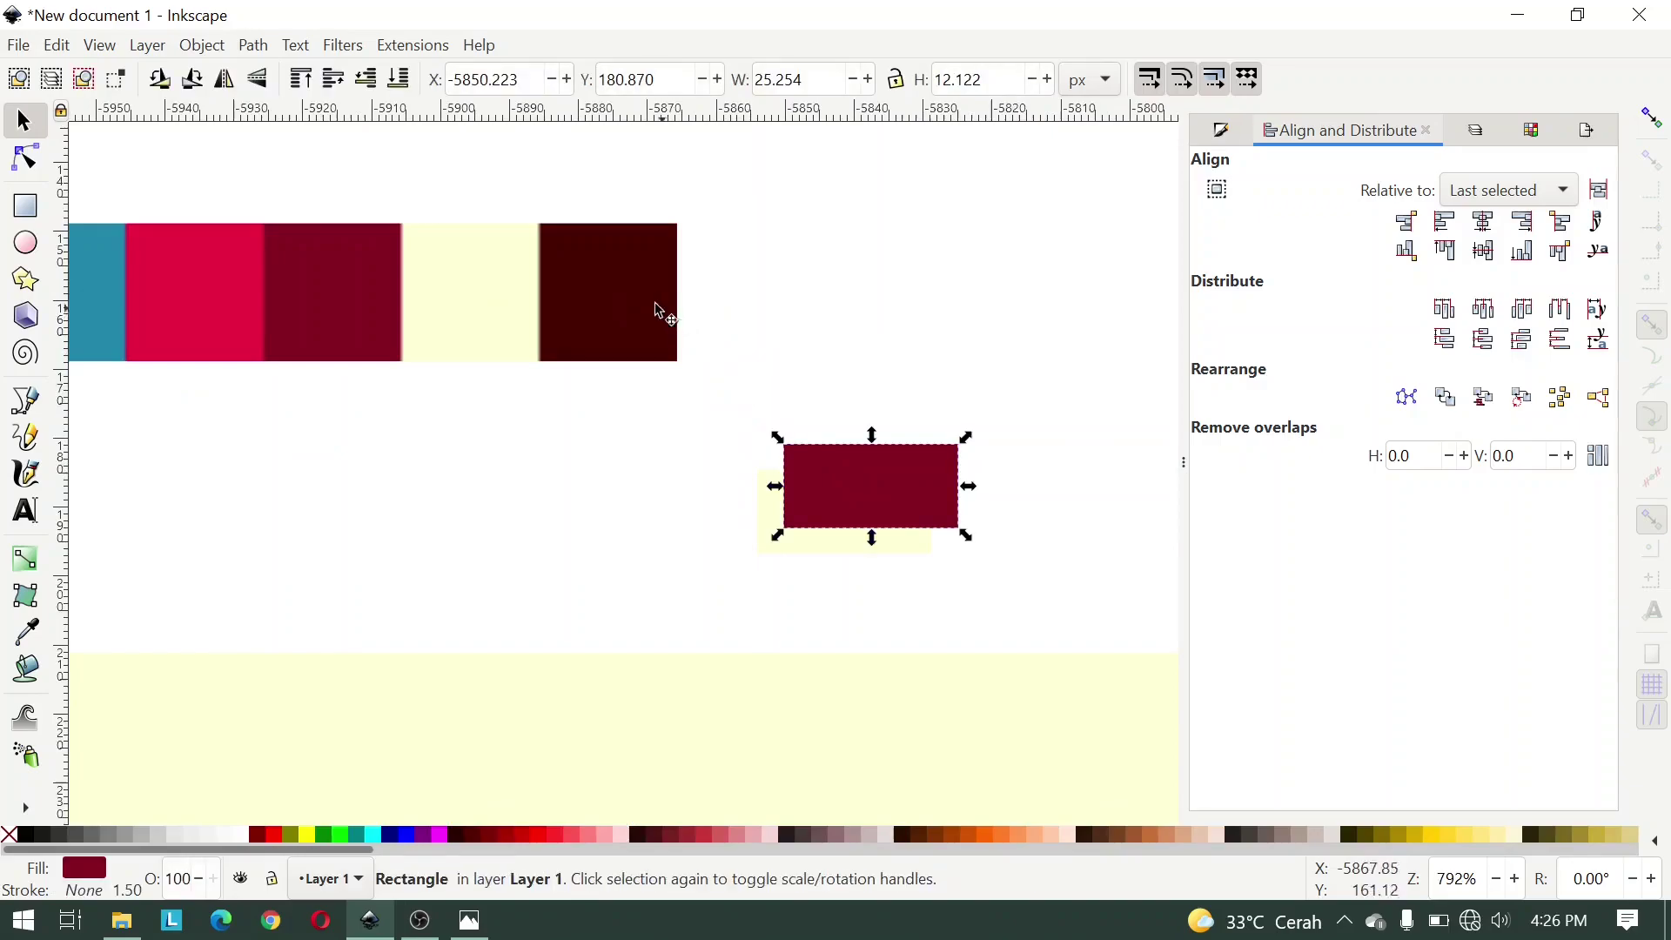
{"action": "key", "text": "d"}
{"action": "left_click", "coordinate": [645, 287]}
{"action": "key", "text": "s"}
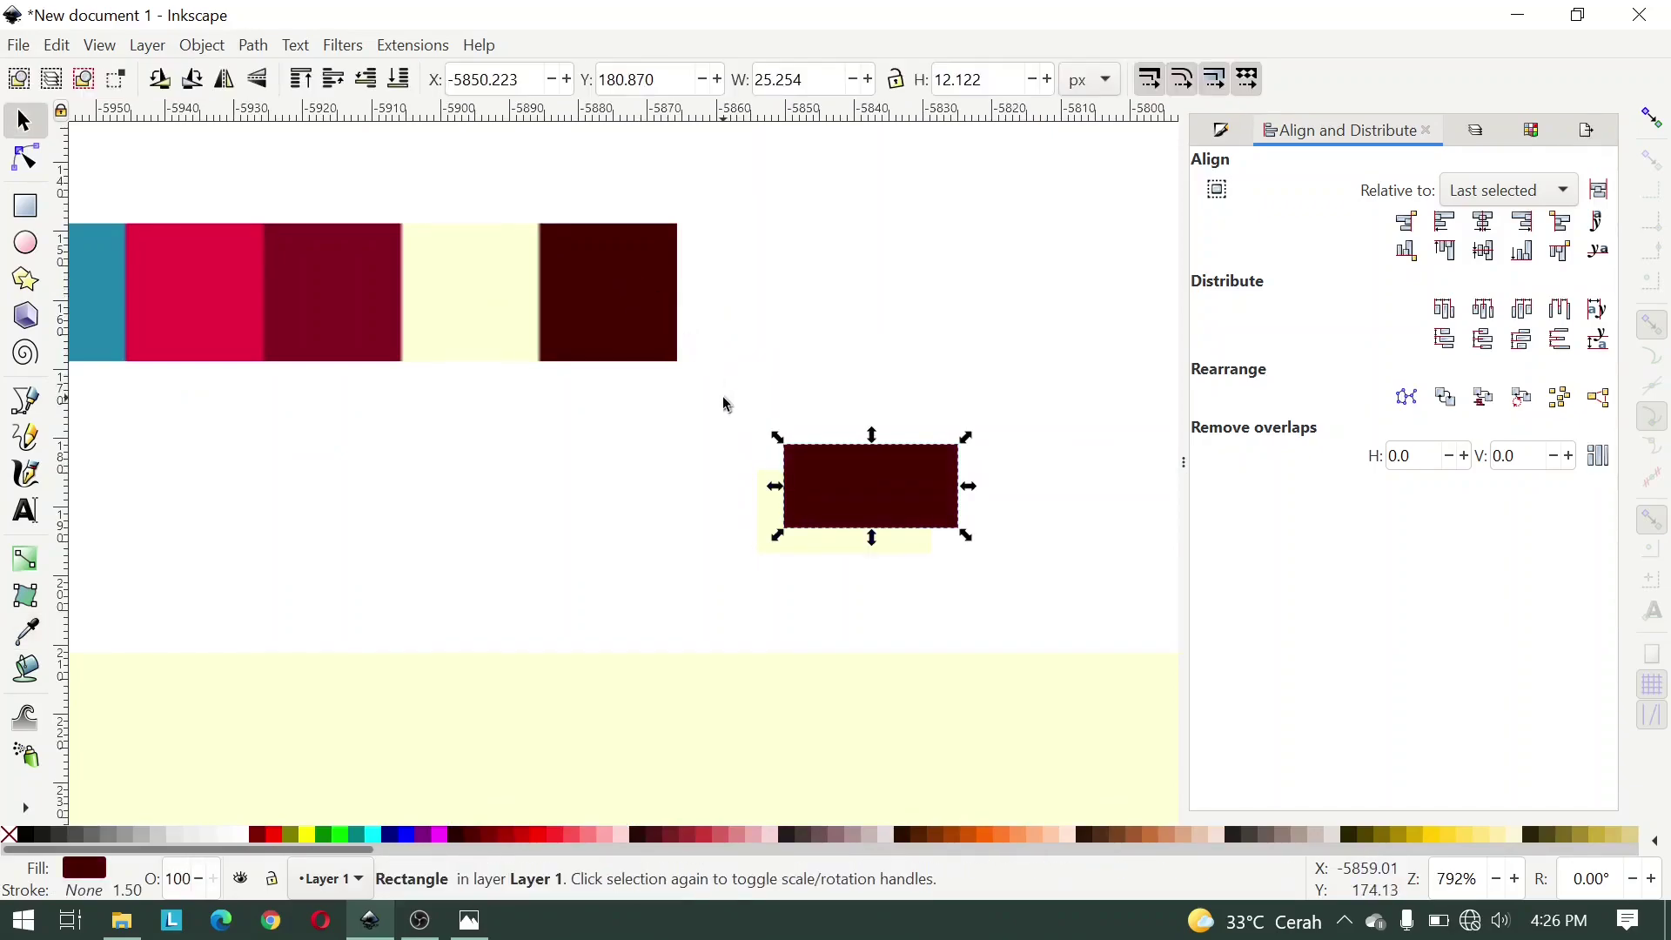
{"action": "left_click_drag", "start_coordinate": [691, 389], "coordinate": [799, 453]}
{"action": "left_click_drag", "start_coordinate": [1078, 602], "coordinate": [1079, 605]}
{"action": "key", "text": "ctrl+g"}
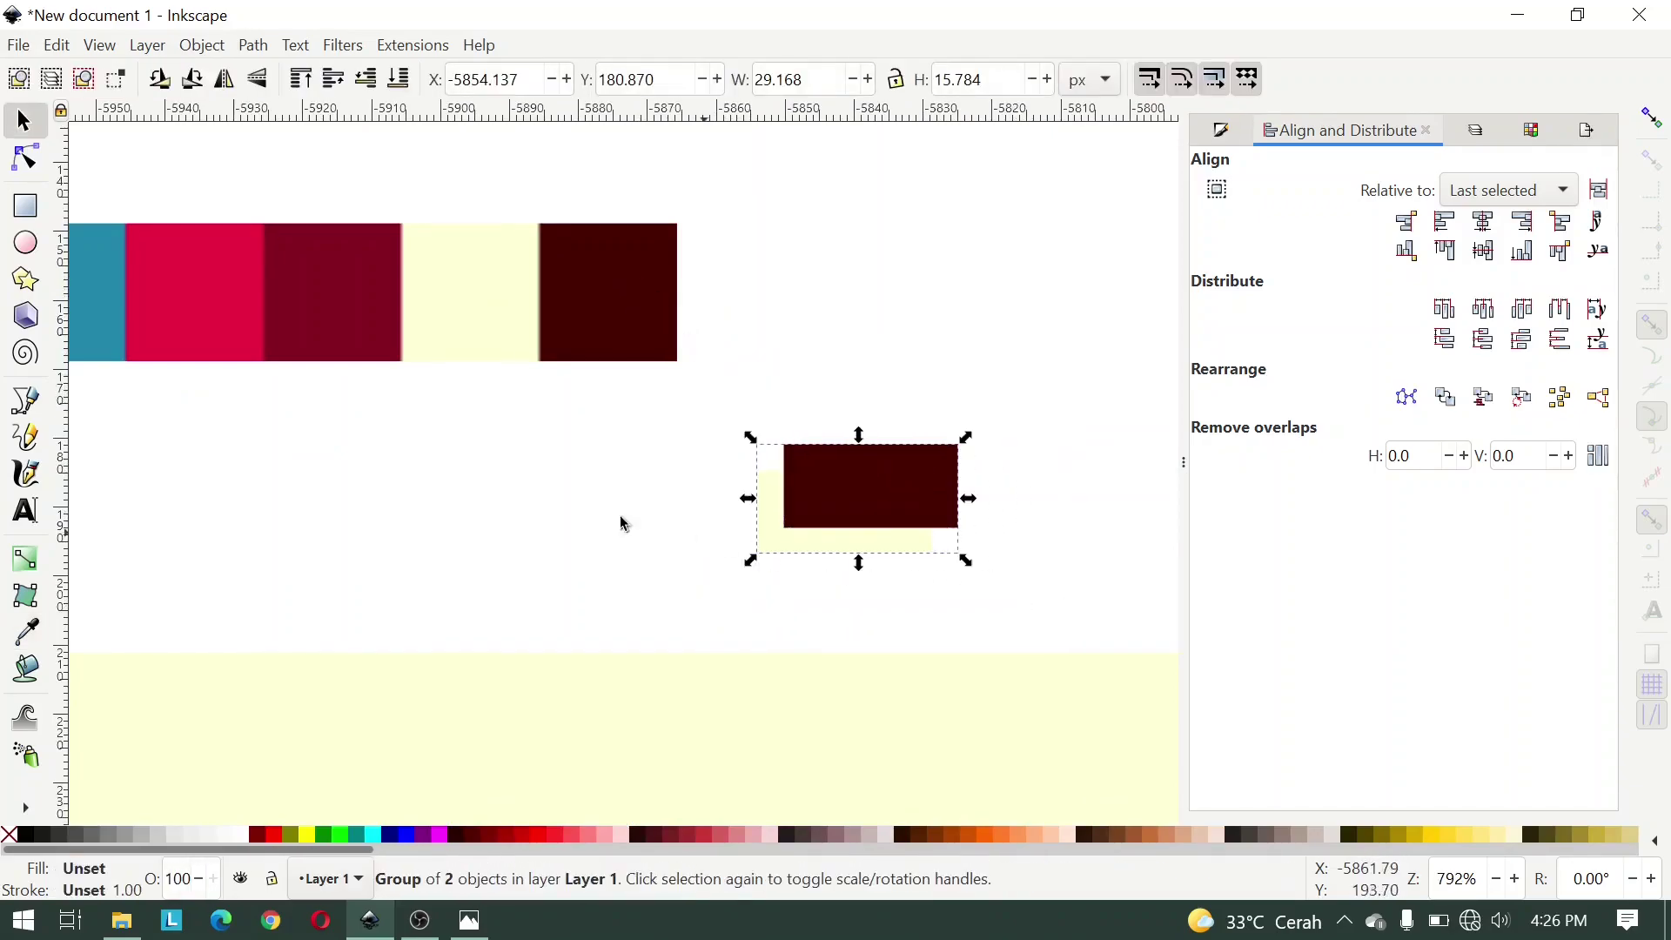
Step: Place the rectangle group over the upper right corner of the final E, scaled to about 20 × 11 px
{"action": "key", "text": "5"}
{"action": "scroll", "coordinate": [501, 496], "scroll_direction": "up", "scroll_amount": 1}
{"action": "left_click_drag", "start_coordinate": [481, 474], "coordinate": [560, 384]}
{"action": "scroll", "coordinate": [770, 703], "scroll_direction": "up", "scroll_amount": 3}
{"action": "scroll", "coordinate": [770, 704], "scroll_direction": "up", "scroll_amount": 2}
{"action": "left_click_drag", "start_coordinate": [692, 346], "coordinate": [604, 373]}
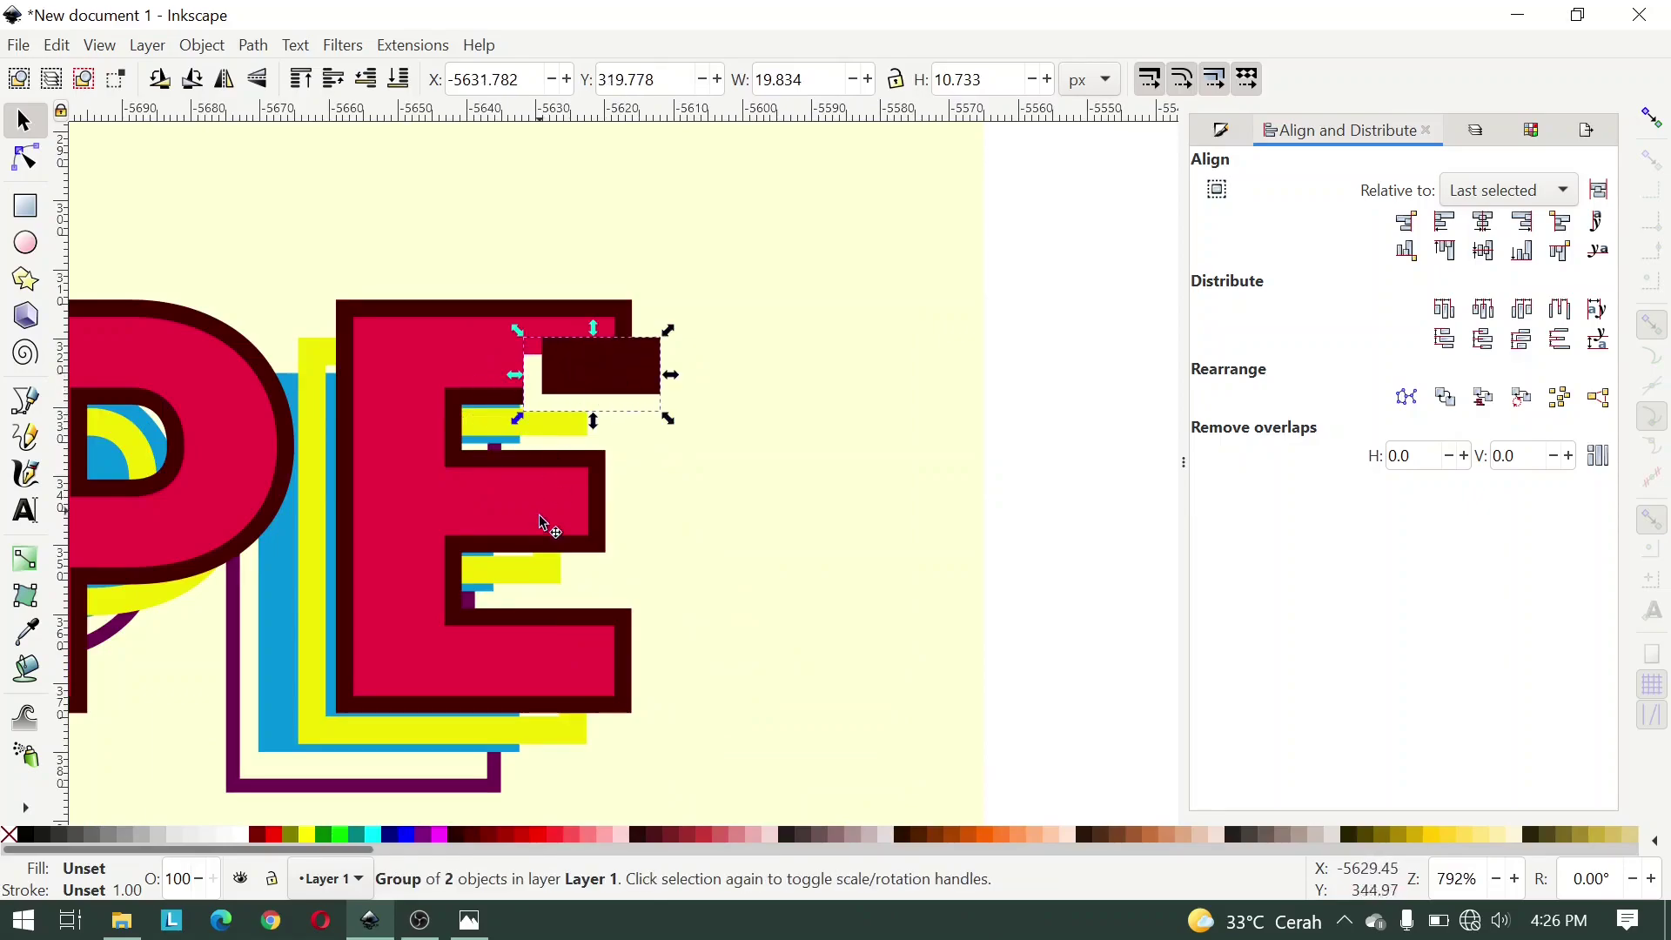
Step: After checking the Glitch-Text-Design reference image, widen the group on the E to about 26 px and place a copy on the E's lower arm
{"action": "left_click", "coordinate": [469, 925]}
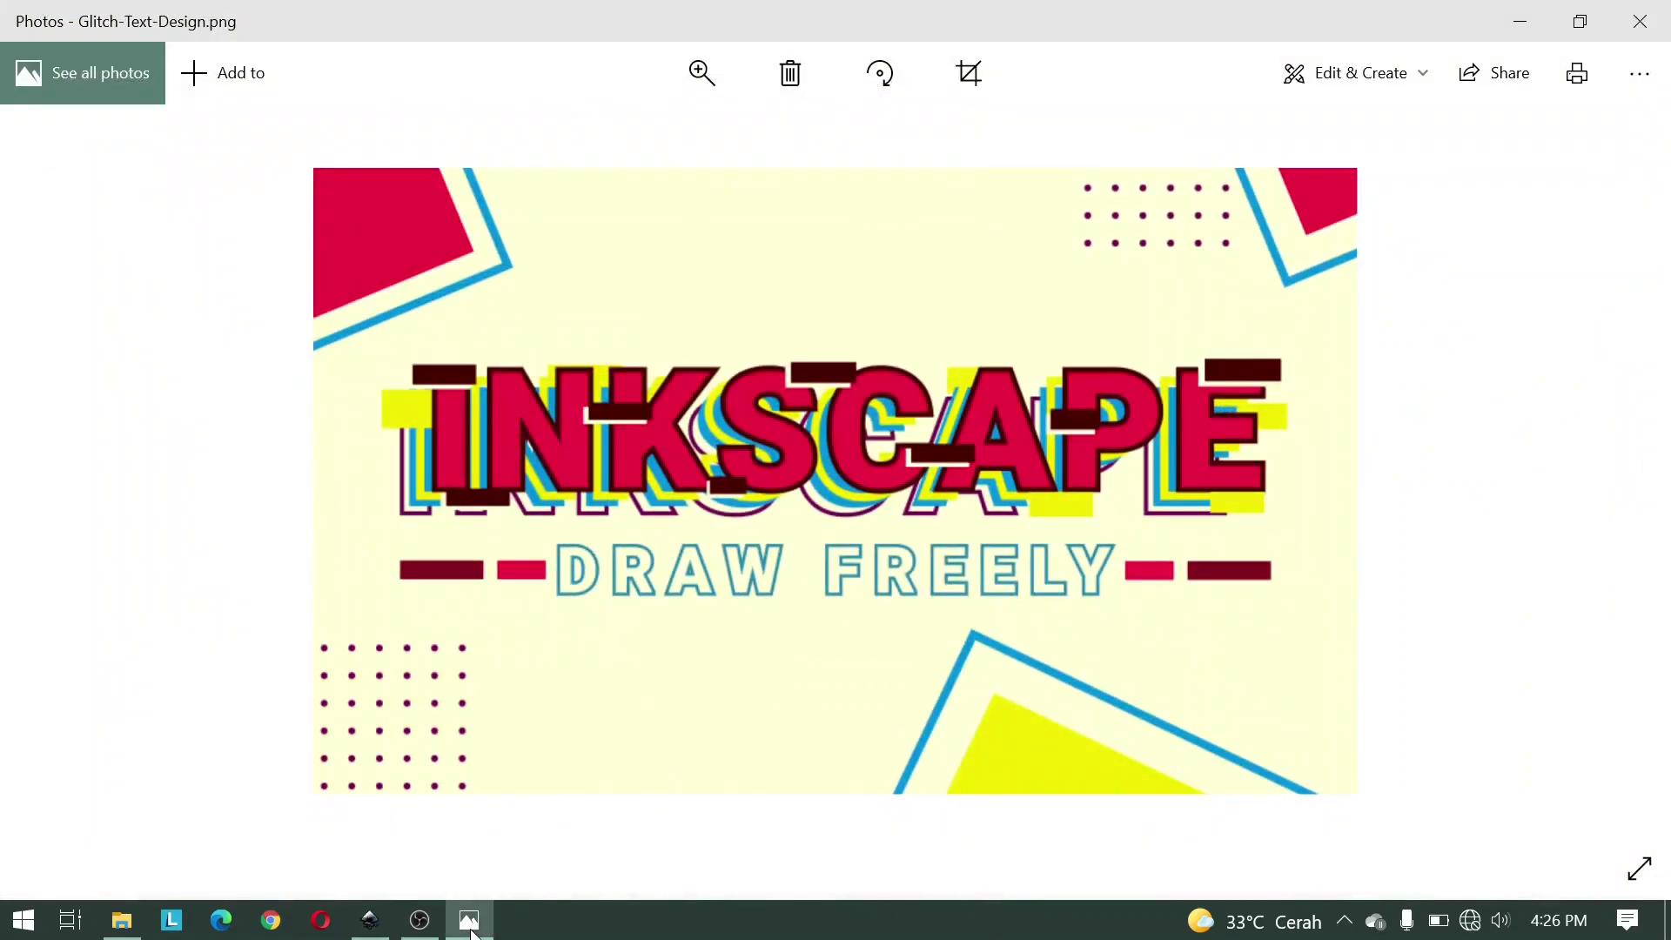
{"action": "left_click", "coordinate": [471, 927]}
{"action": "left_click_drag", "start_coordinate": [665, 375], "coordinate": [528, 541]}
{"action": "scroll", "coordinate": [578, 314], "scroll_direction": "down", "scroll_amount": 2}
{"action": "scroll", "coordinate": [609, 317], "scroll_direction": "up", "scroll_amount": 1}
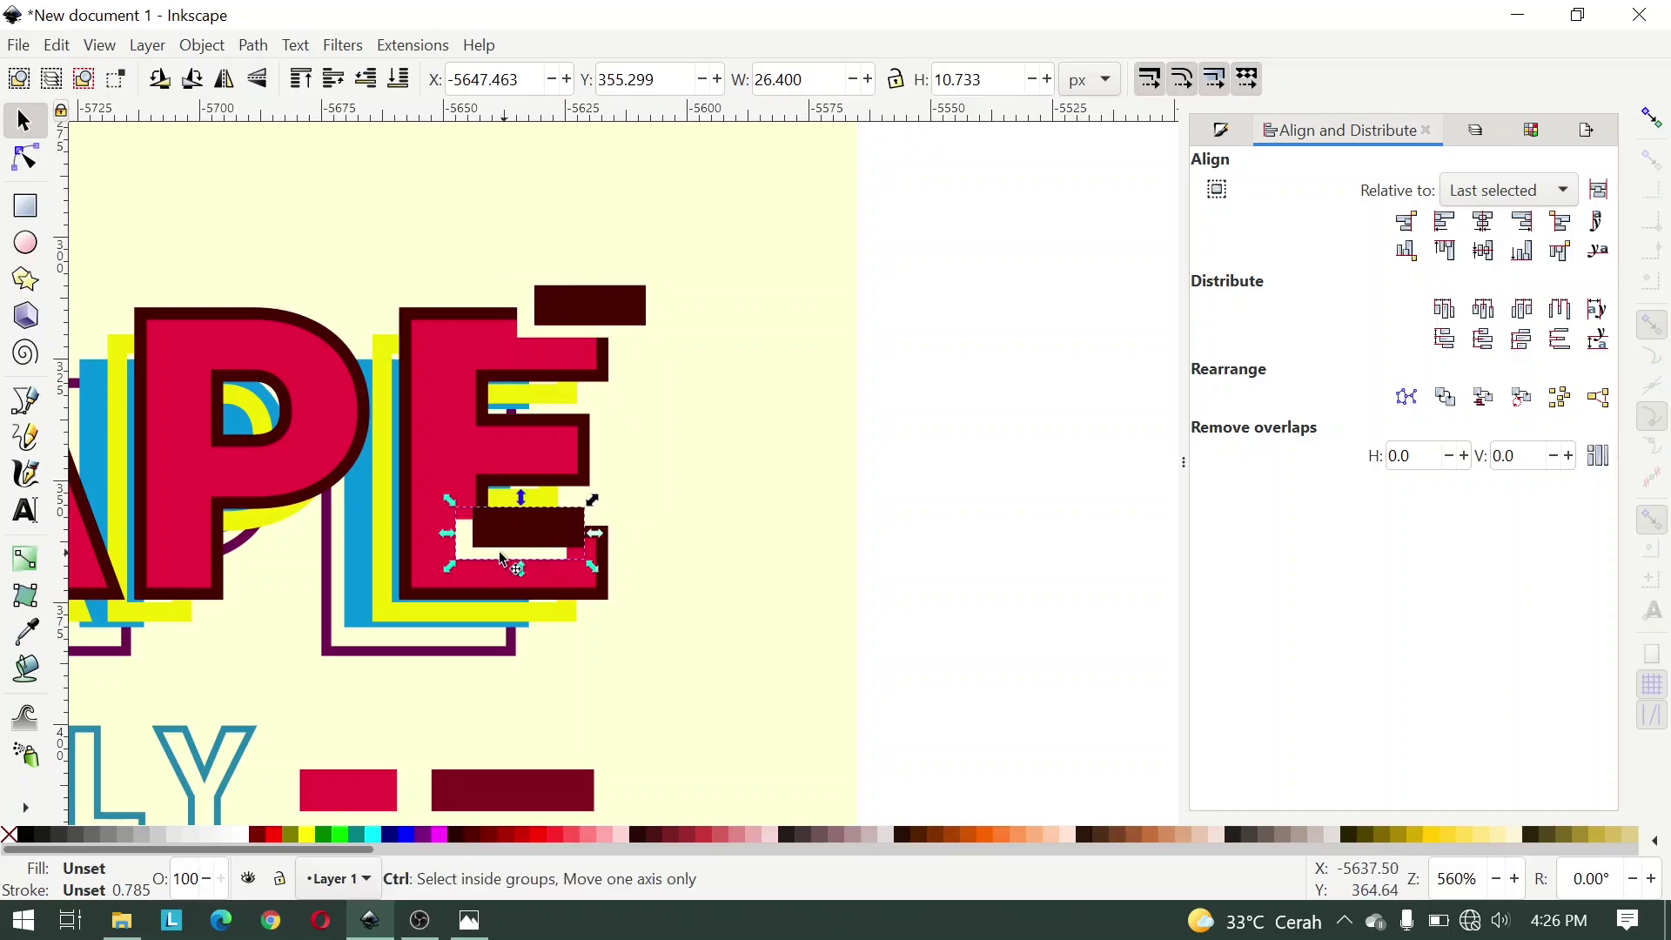
Step: Place a copy of the rectangle group between the A and P and narrow it to about 18 px
{"action": "scroll", "coordinate": [687, 557], "scroll_direction": "left", "scroll_amount": 5}
{"action": "mouse_move", "coordinate": [437, 542]}
{"action": "left_mouse_down"}
{"action": "mouse_move", "coordinate": [498, 541]}
{"action": "mouse_move", "coordinate": [468, 545]}
{"action": "left_mouse_up"}
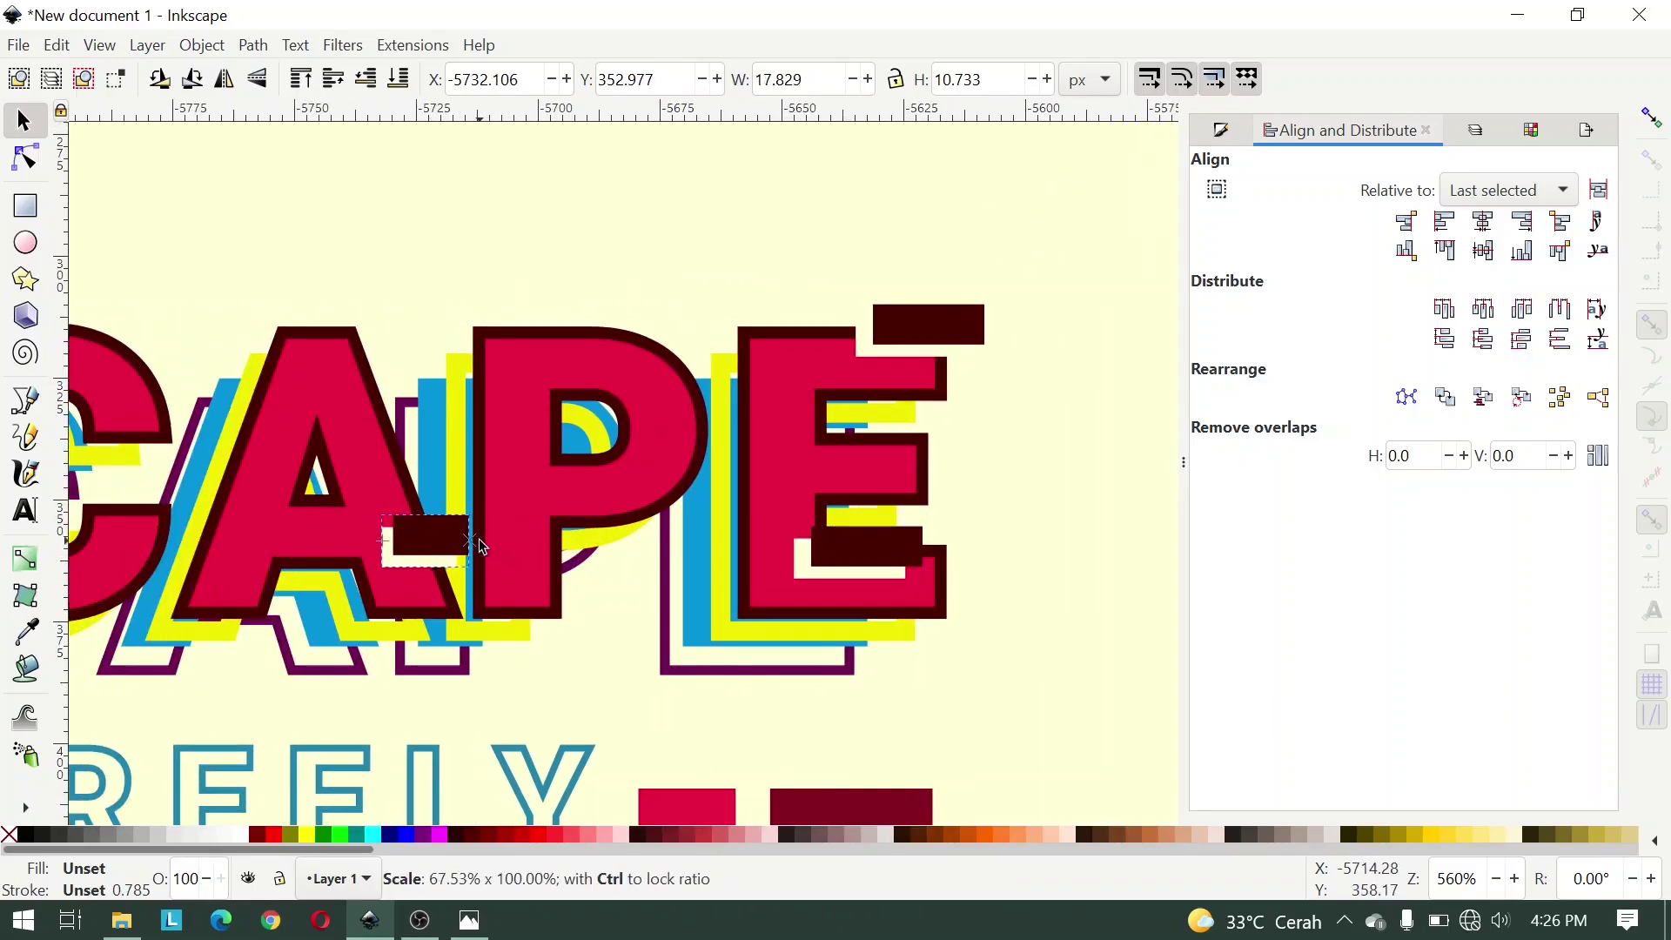
{"action": "scroll", "coordinate": [468, 545], "scroll_direction": "down", "scroll_amount": 3}
{"action": "scroll", "coordinate": [861, 629], "scroll_direction": "up", "scroll_amount": 1}
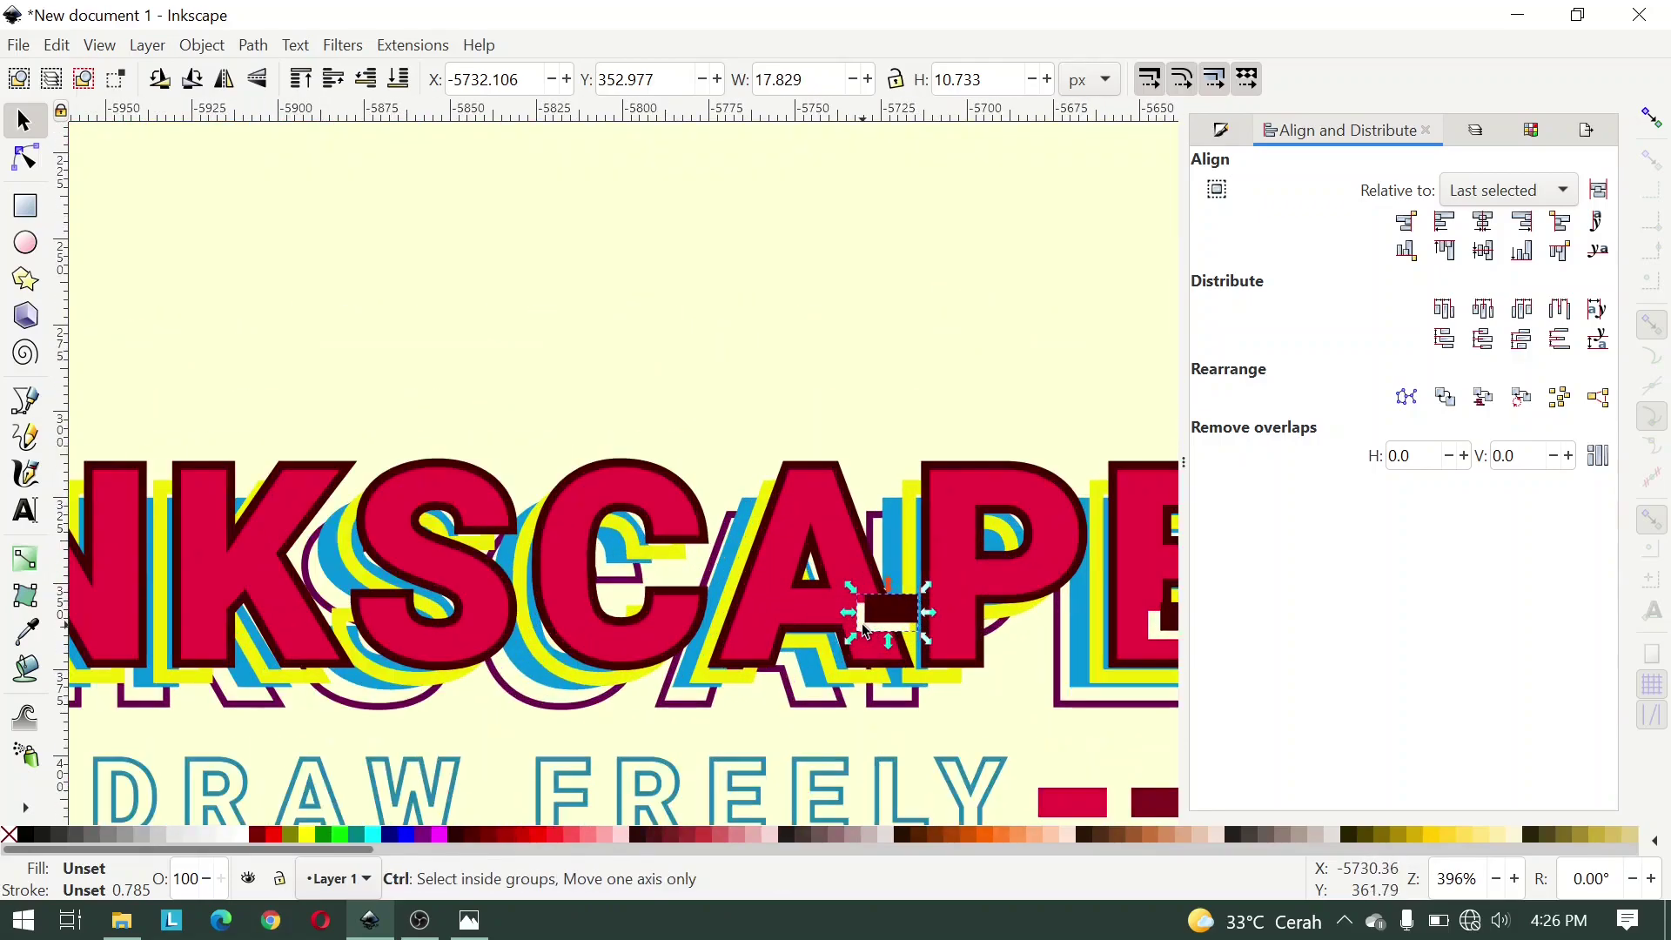
Step: Place copies of the rectangle group on the top of the C and the bottom of the S, the latter about 25 × 11 px
{"action": "left_click_drag", "start_coordinate": [863, 619], "coordinate": [738, 485]}
{"action": "scroll", "coordinate": [738, 485], "scroll_direction": "left", "scroll_amount": 4}
{"action": "scroll", "coordinate": [738, 485], "scroll_direction": "down", "scroll_amount": 2}
{"action": "left_click_drag", "start_coordinate": [898, 412], "coordinate": [528, 581]}
{"action": "key", "text": "ctrl+d"}
{"action": "scroll", "coordinate": [477, 589], "scroll_direction": "left", "scroll_amount": 4}
{"action": "scroll", "coordinate": [477, 590], "scroll_direction": "up", "scroll_amount": 1}
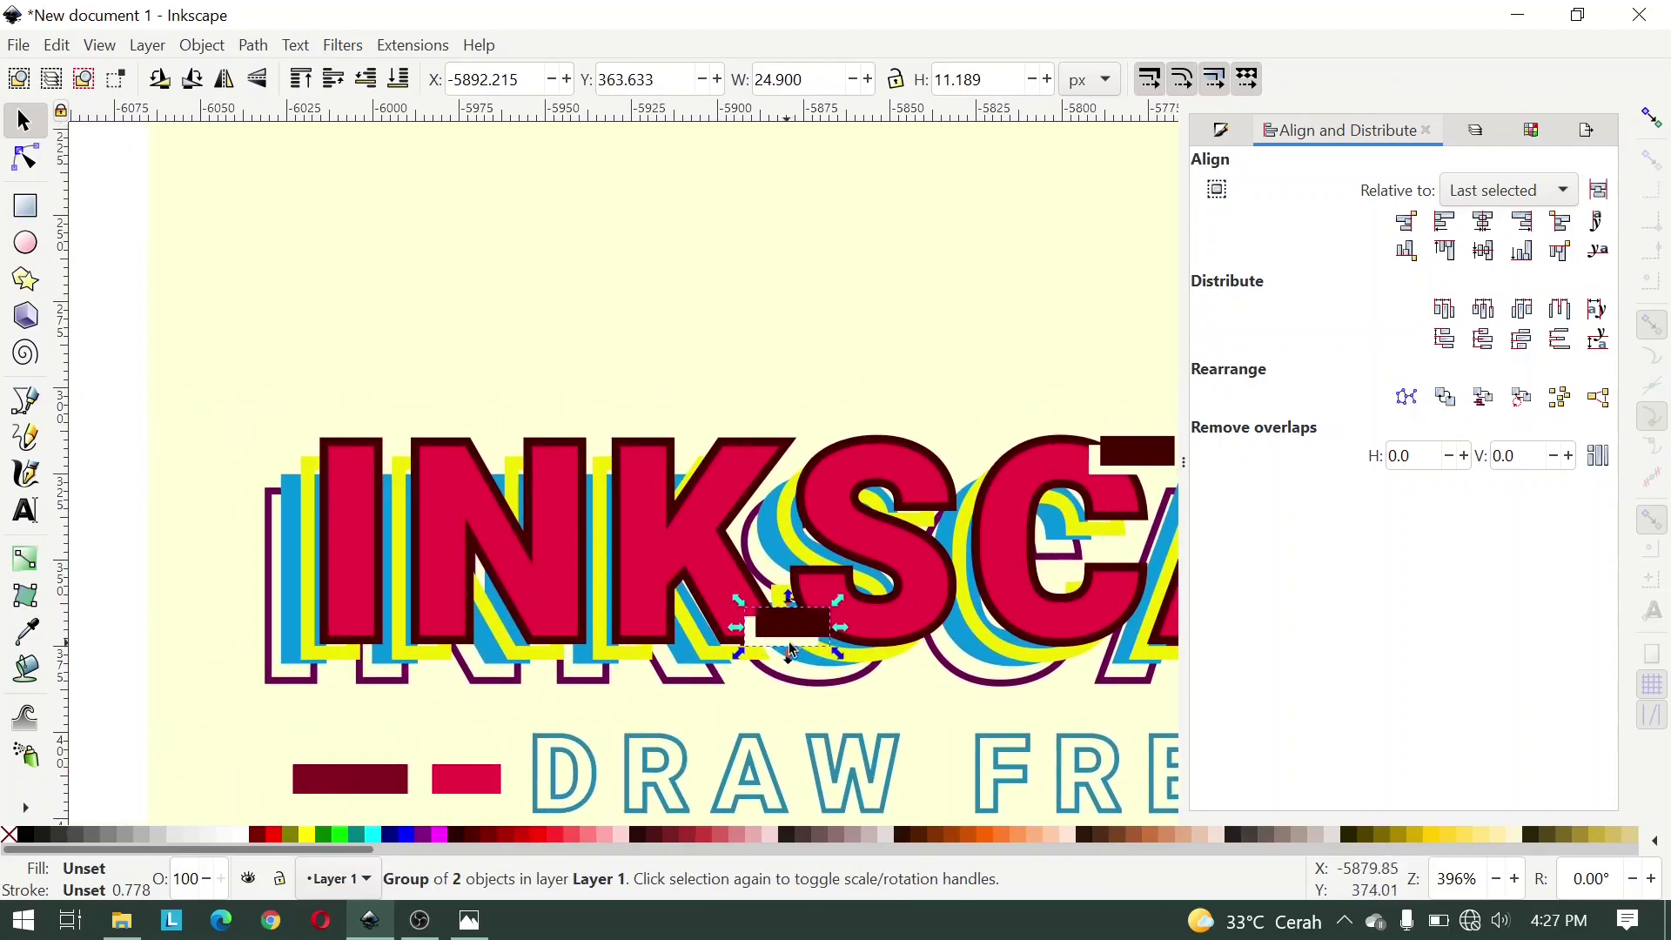
Step: Place copies of the rectangle group between the tops of N and K, about 21 × 11 px, and on the I
{"action": "key", "text": "ctrl+d"}
{"action": "left_click_drag", "start_coordinate": [816, 631], "coordinate": [632, 473]}
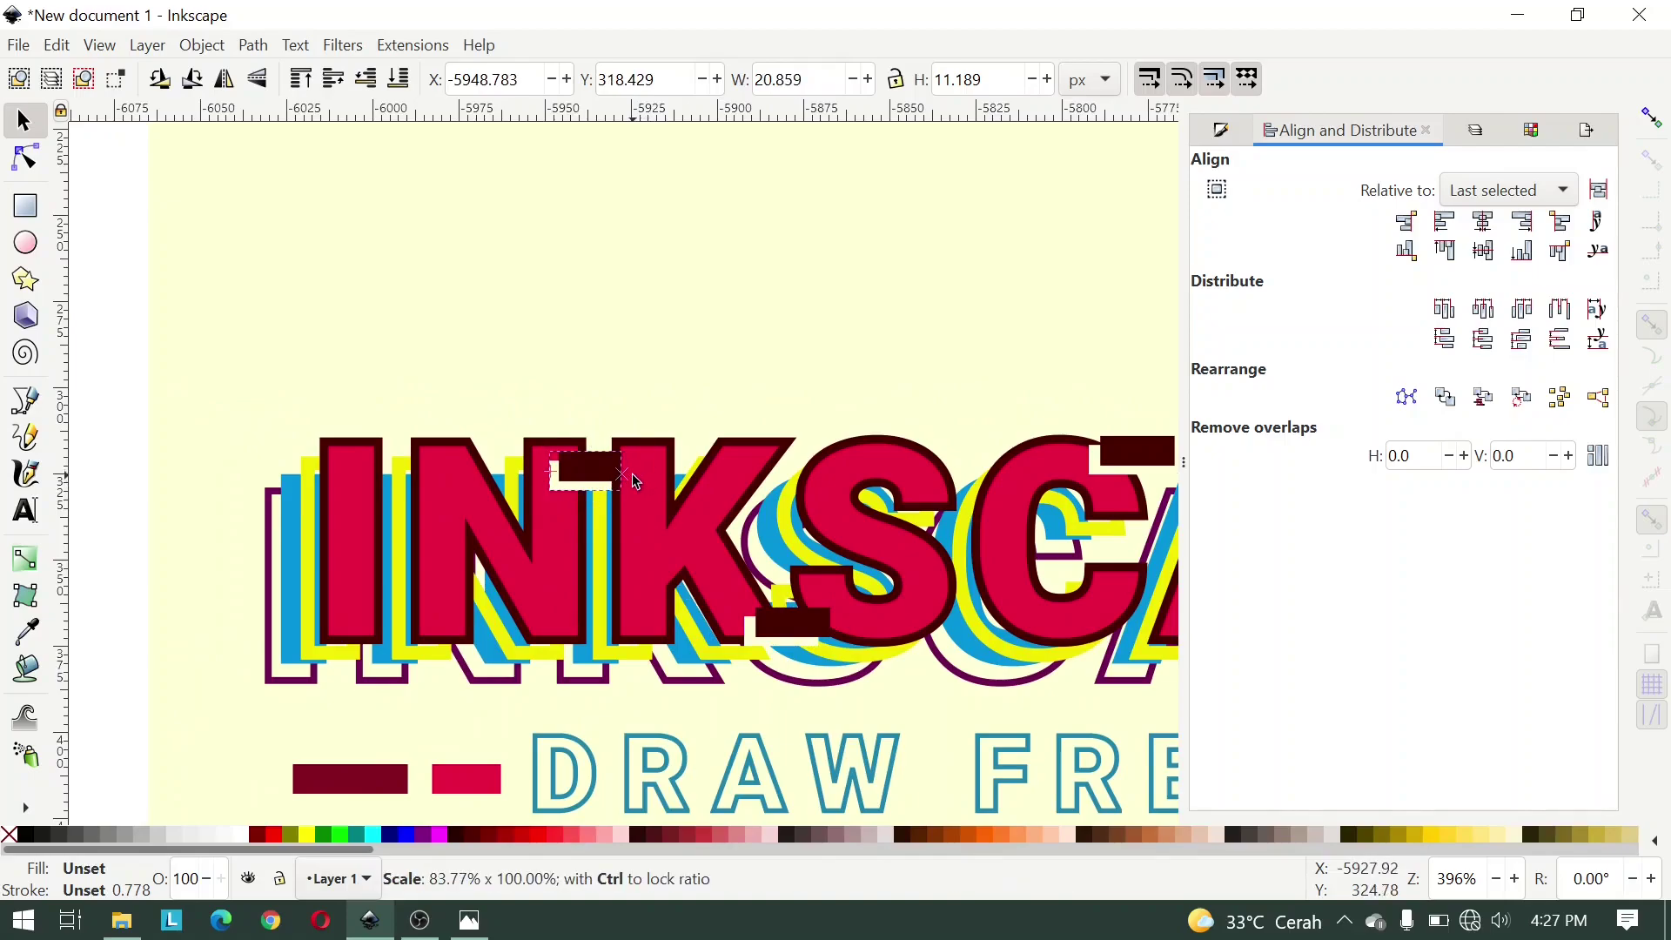
{"action": "scroll", "coordinate": [632, 473], "scroll_direction": "left", "scroll_amount": 4}
{"action": "scroll", "coordinate": [632, 474], "scroll_direction": "up", "scroll_amount": 1}
{"action": "key", "text": "ctrl+d"}
{"action": "left_click_drag", "start_coordinate": [698, 525], "coordinate": [505, 480]}
Step: Finish the copy of the rectangle group on the top of the I by widening it to about 25 px
{"action": "key", "text": "ctrl+d"}
{"action": "key", "text": "Escape"}
{"action": "scroll", "coordinate": [287, 545], "scroll_direction": "down", "scroll_amount": 3}
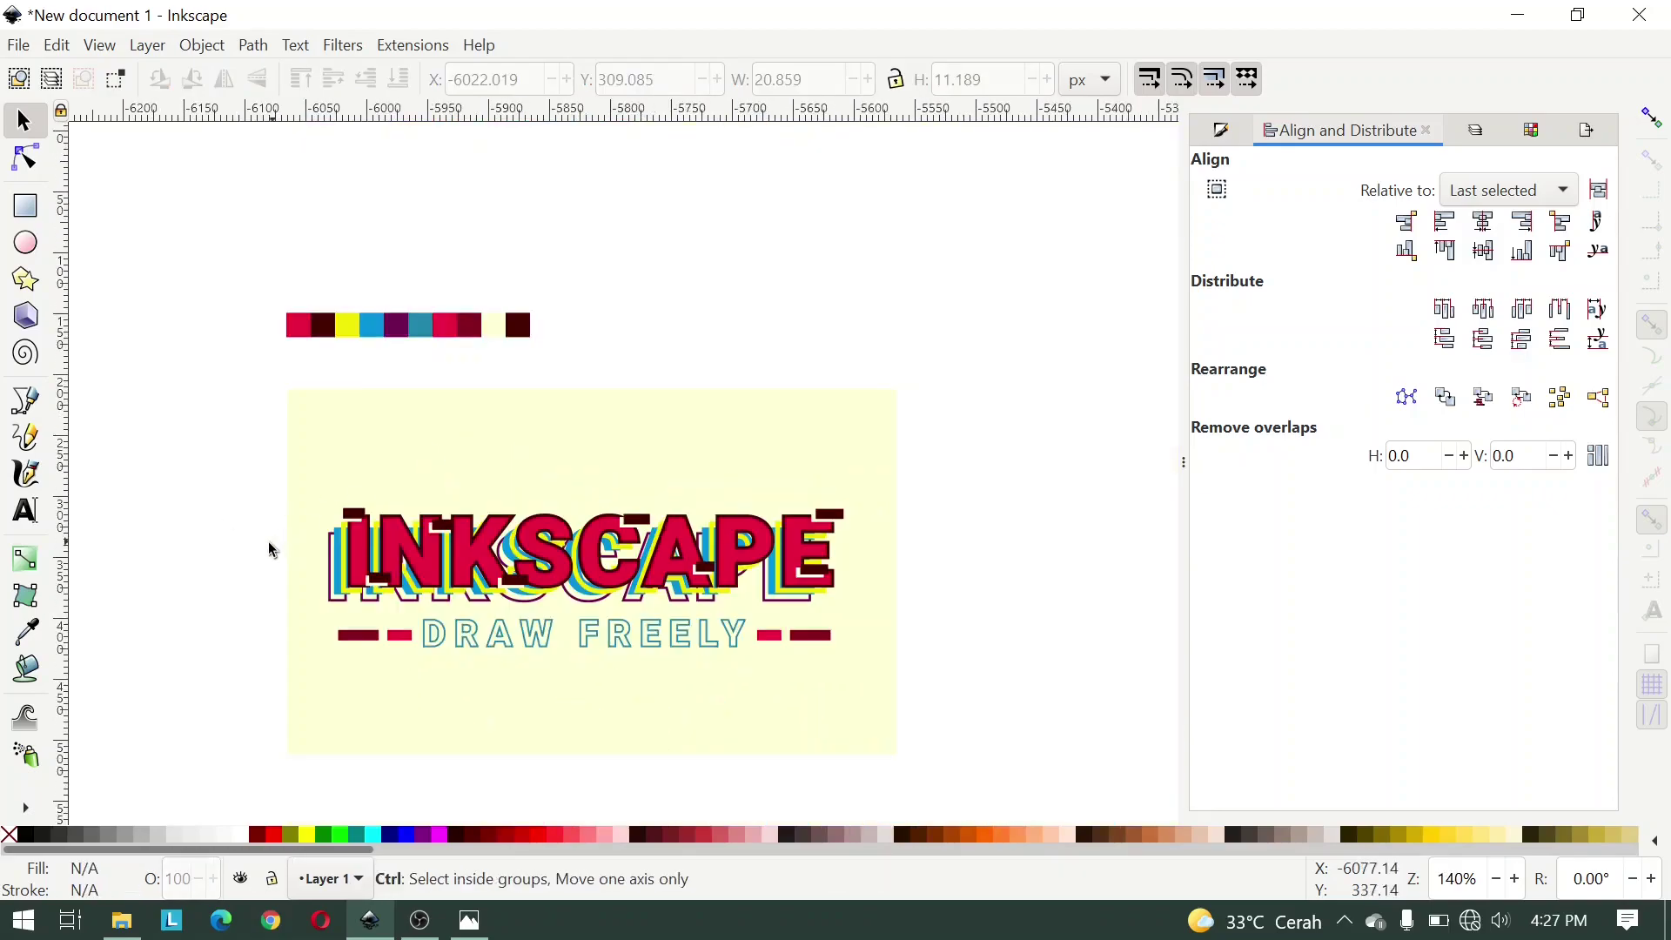
{"action": "scroll", "coordinate": [269, 549], "scroll_direction": "up", "scroll_amount": 4}
{"action": "left_click", "coordinate": [417, 461]}
{"action": "left_click_drag", "start_coordinate": [459, 470], "coordinate": [493, 477]}
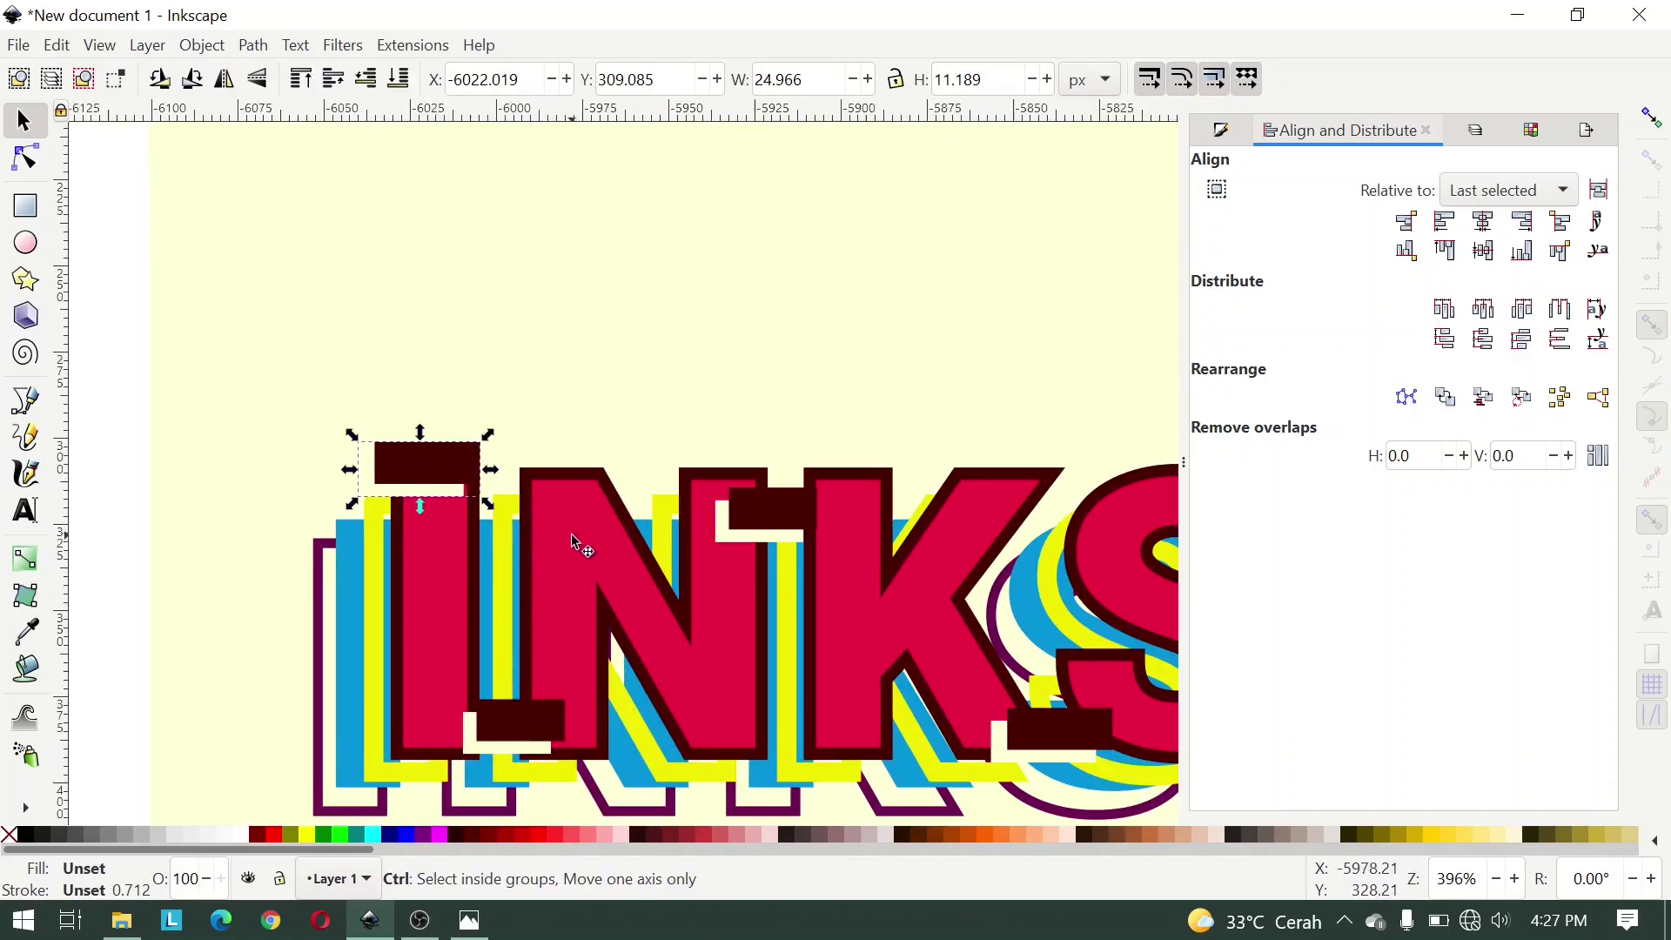
{"action": "scroll", "coordinate": [571, 535], "scroll_direction": "down", "scroll_amount": 2}
{"action": "key", "text": "Escape"}
{"action": "scroll", "coordinate": [592, 587], "scroll_direction": "left", "scroll_amount": 3}
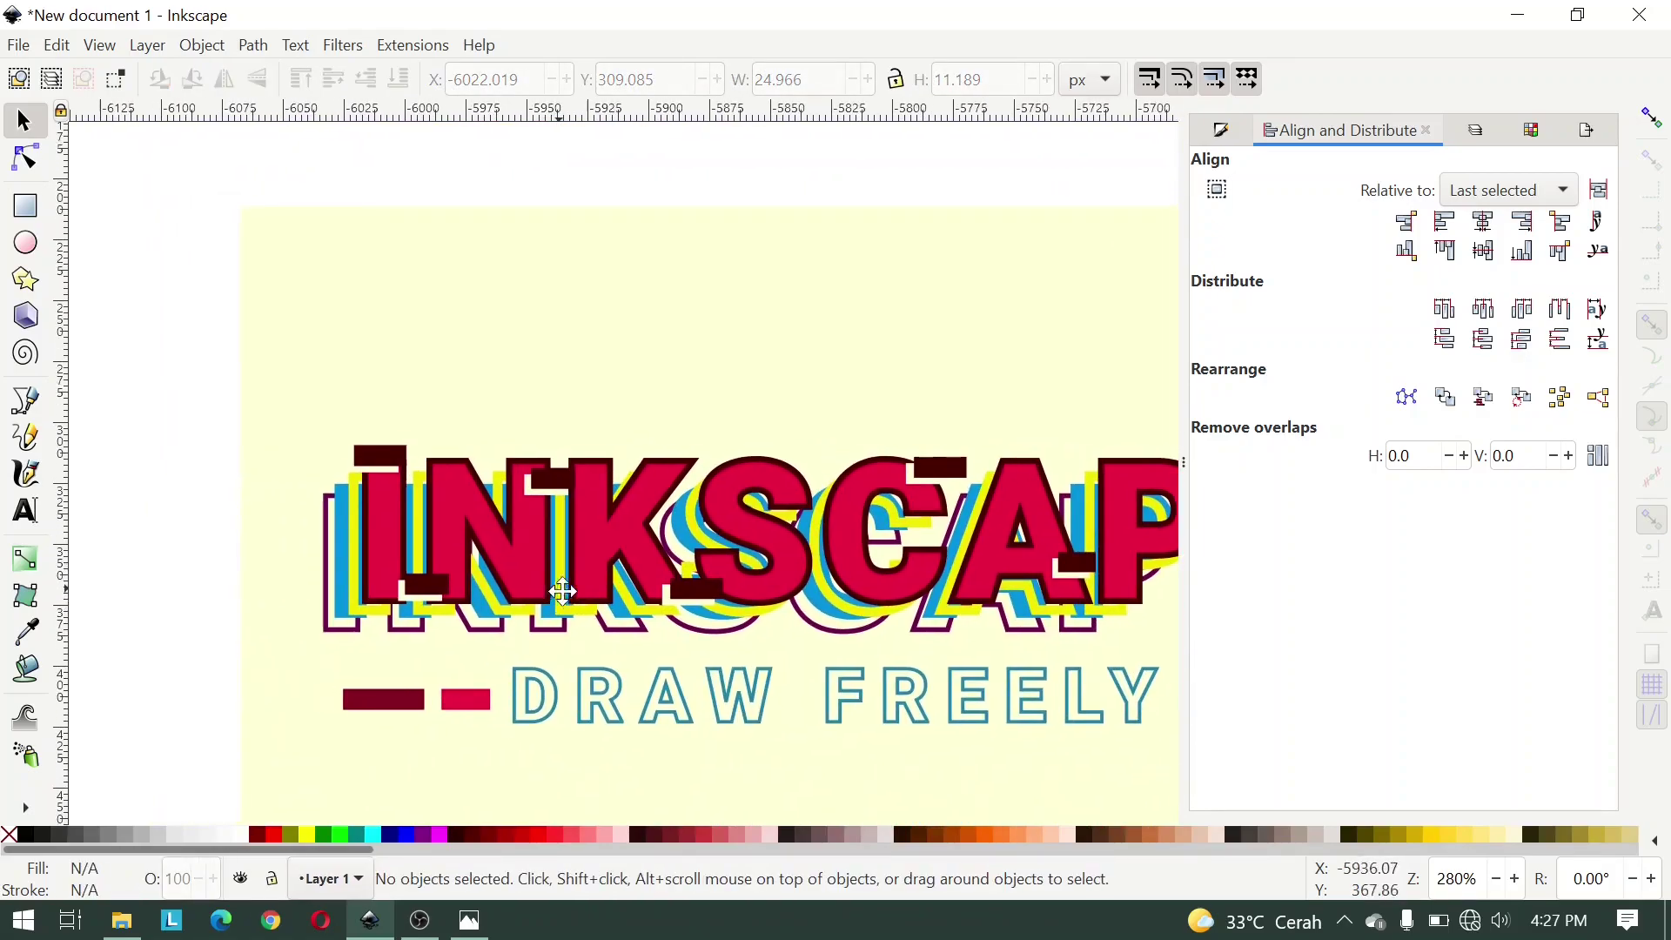
Step: Draw a rectangle about 12 × 7 px left of the I and fill it with the yellow of the text layer
{"action": "left_click", "coordinate": [25, 205]}
{"action": "scroll", "coordinate": [247, 488], "scroll_direction": "up", "scroll_amount": 4}
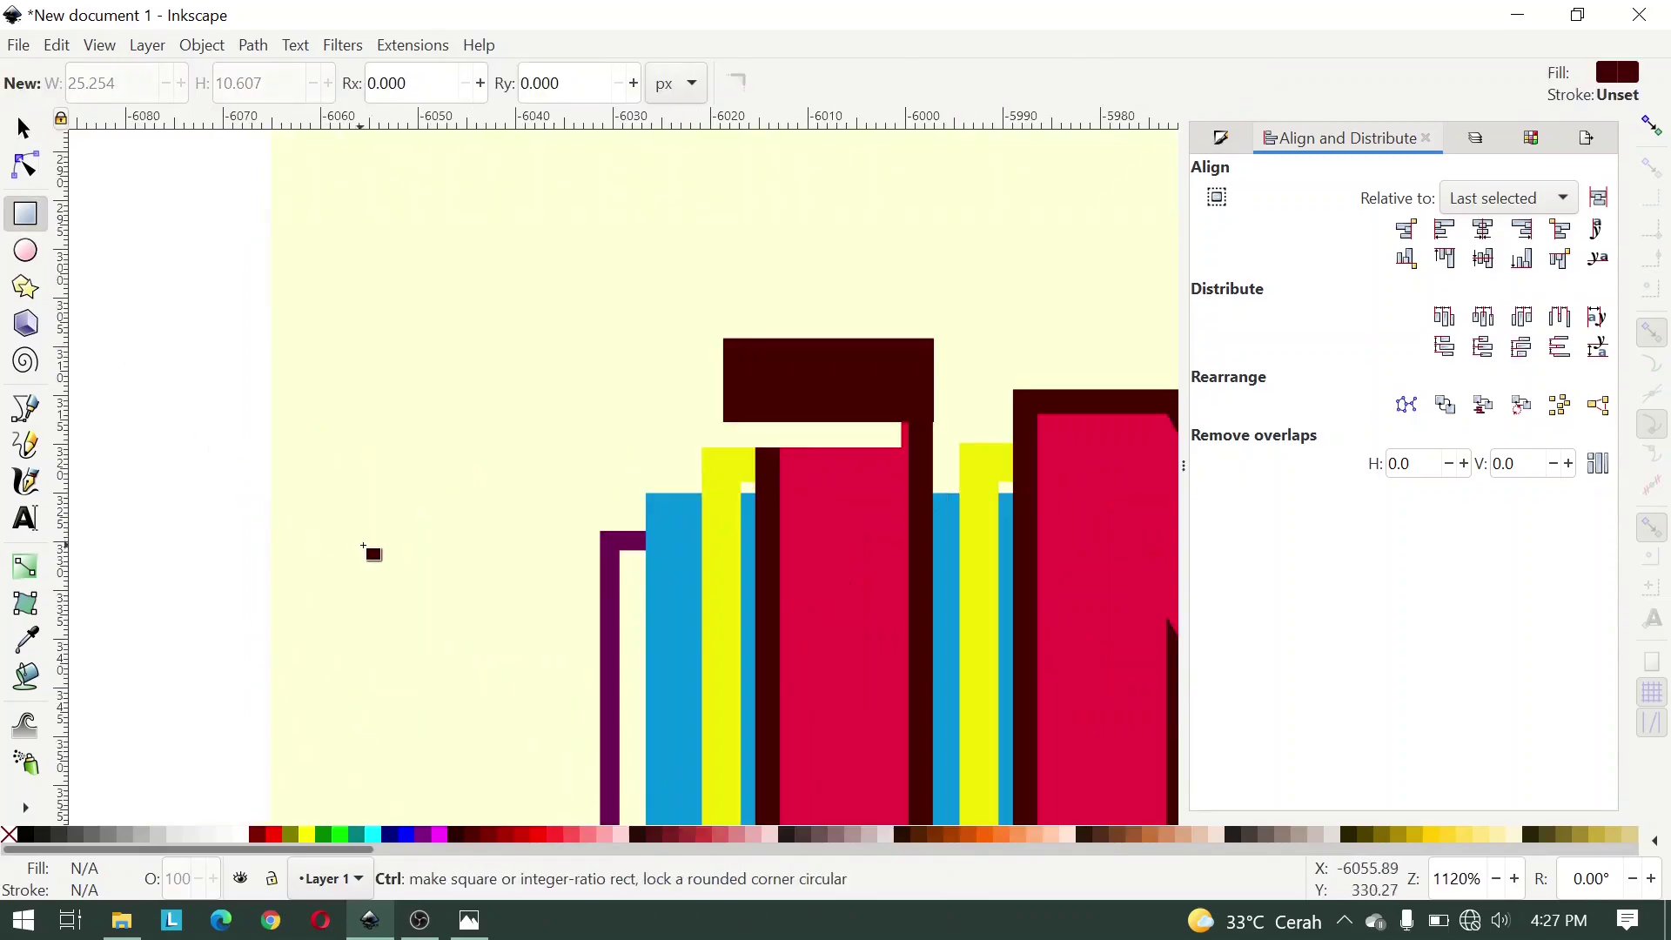
{"action": "left_click_drag", "start_coordinate": [432, 552], "coordinate": [544, 621]}
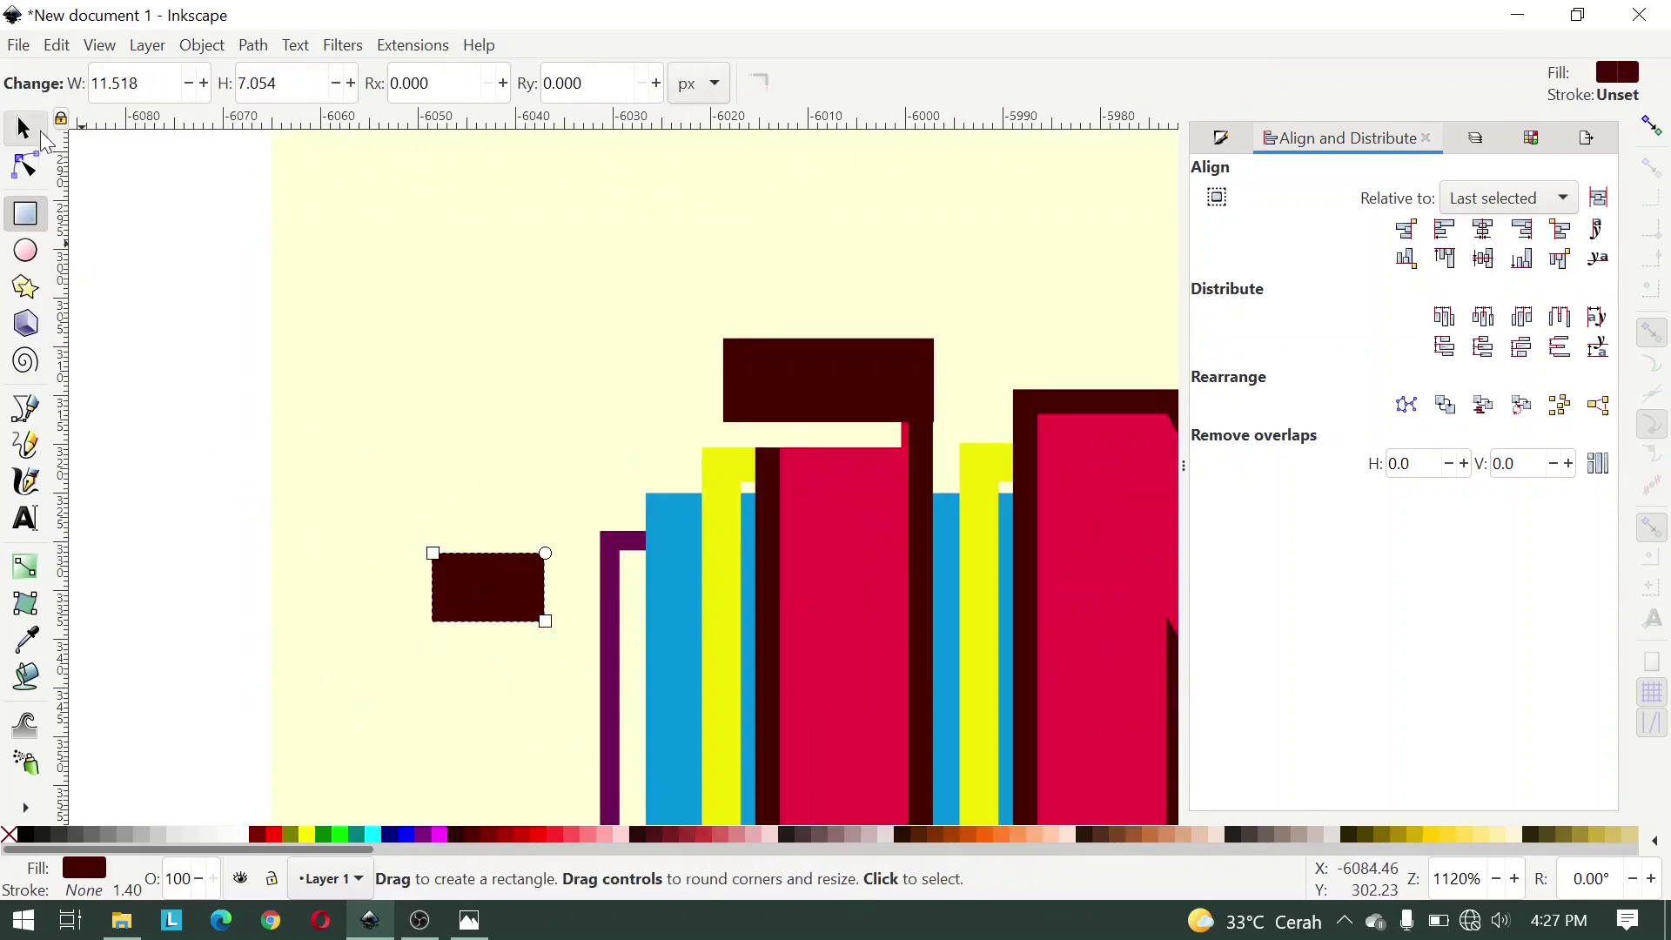
{"action": "left_click", "coordinate": [41, 133]}
{"action": "key", "text": "d"}
{"action": "left_click", "coordinate": [734, 470]}
{"action": "key", "text": "s"}
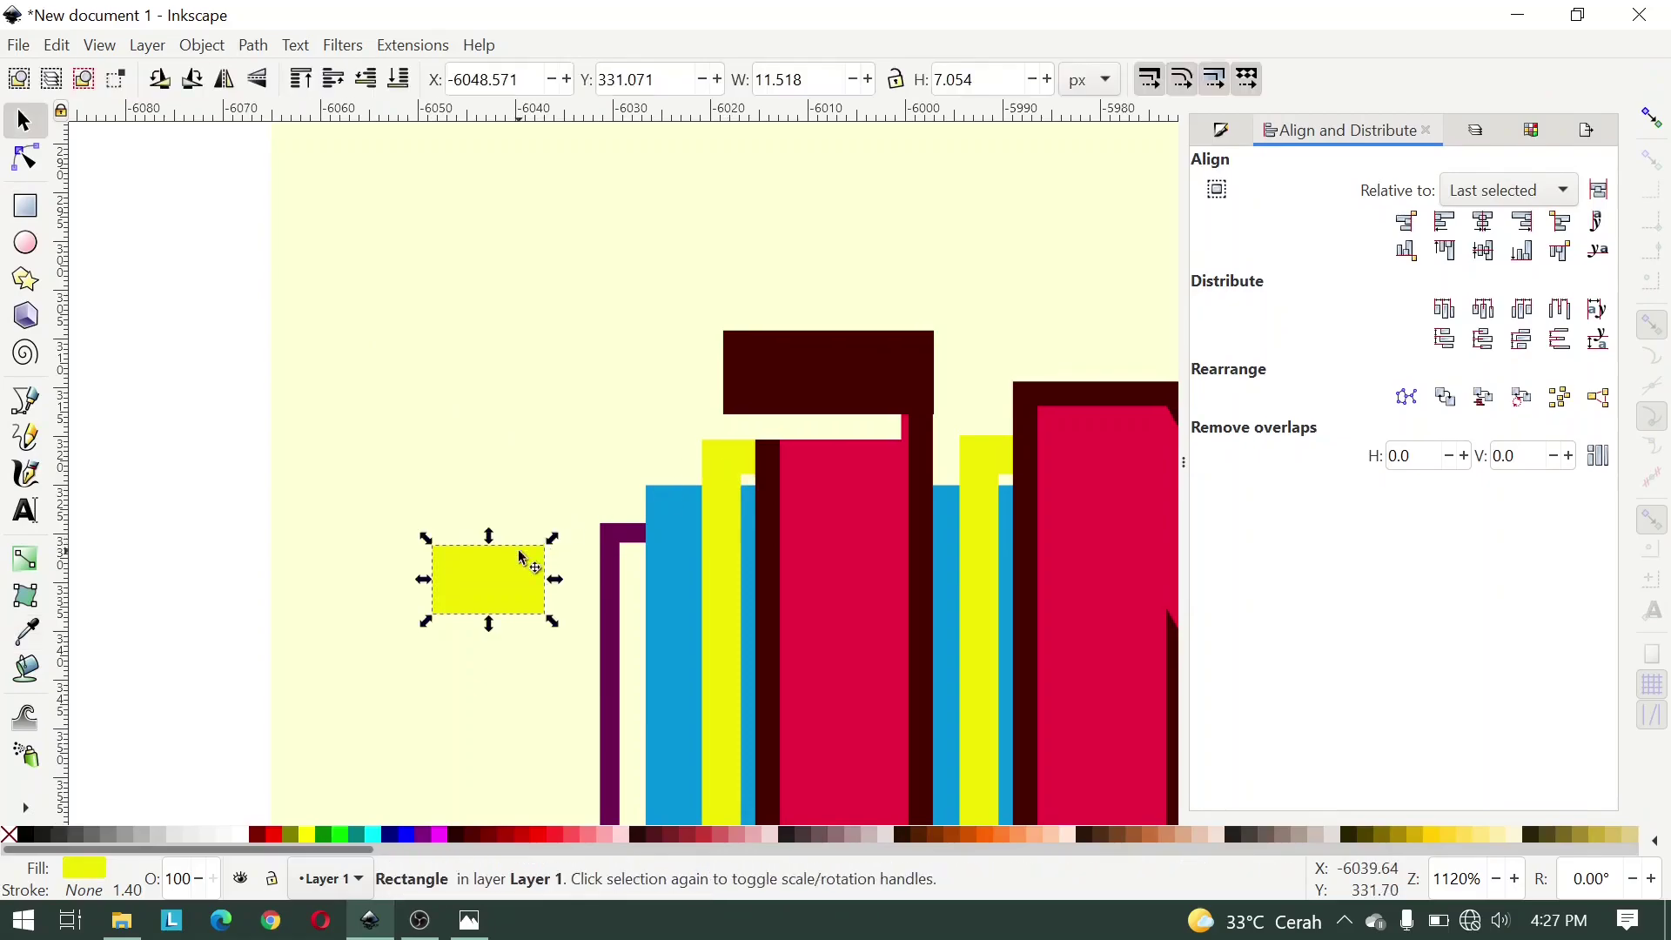
Step: Fit the yellow rectangle behind the left edge of the I at about 12 × 22 px and place a 33 × 11 px copy behind the bases of N and K
{"action": "left_click_drag", "start_coordinate": [518, 551], "coordinate": [707, 668]}
{"action": "scroll", "coordinate": [400, 569], "scroll_direction": "down", "scroll_amount": 3}
{"action": "scroll", "coordinate": [330, 522], "scroll_direction": "right", "scroll_amount": 4}
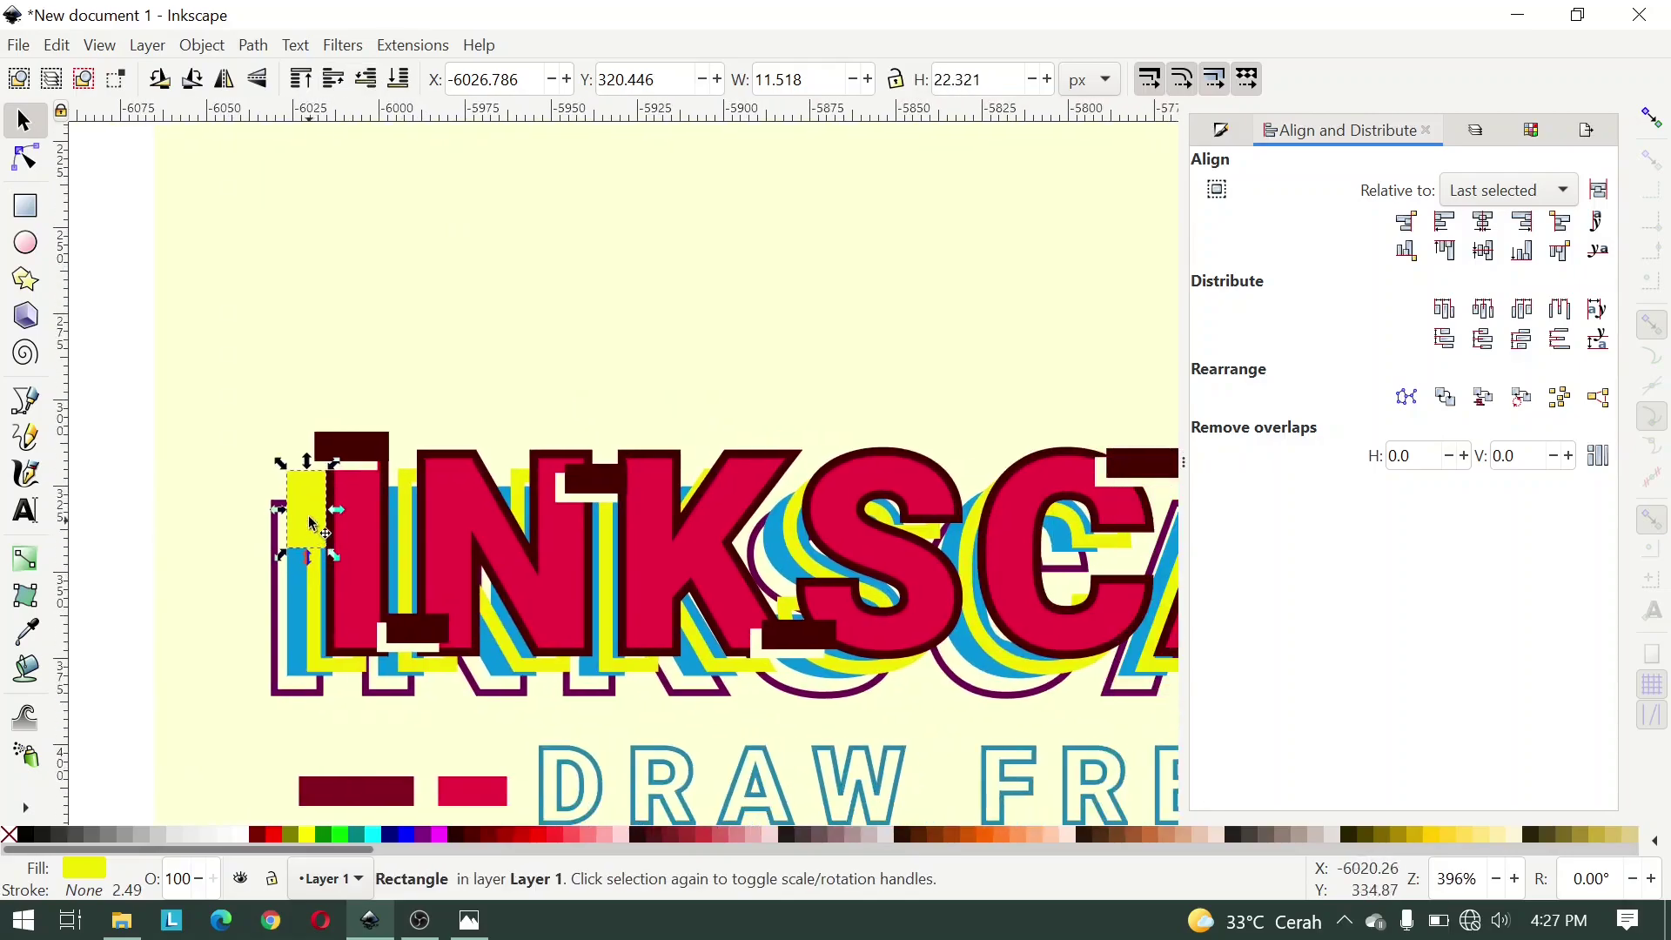
{"action": "left_click_drag", "start_coordinate": [308, 515], "coordinate": [608, 662]}
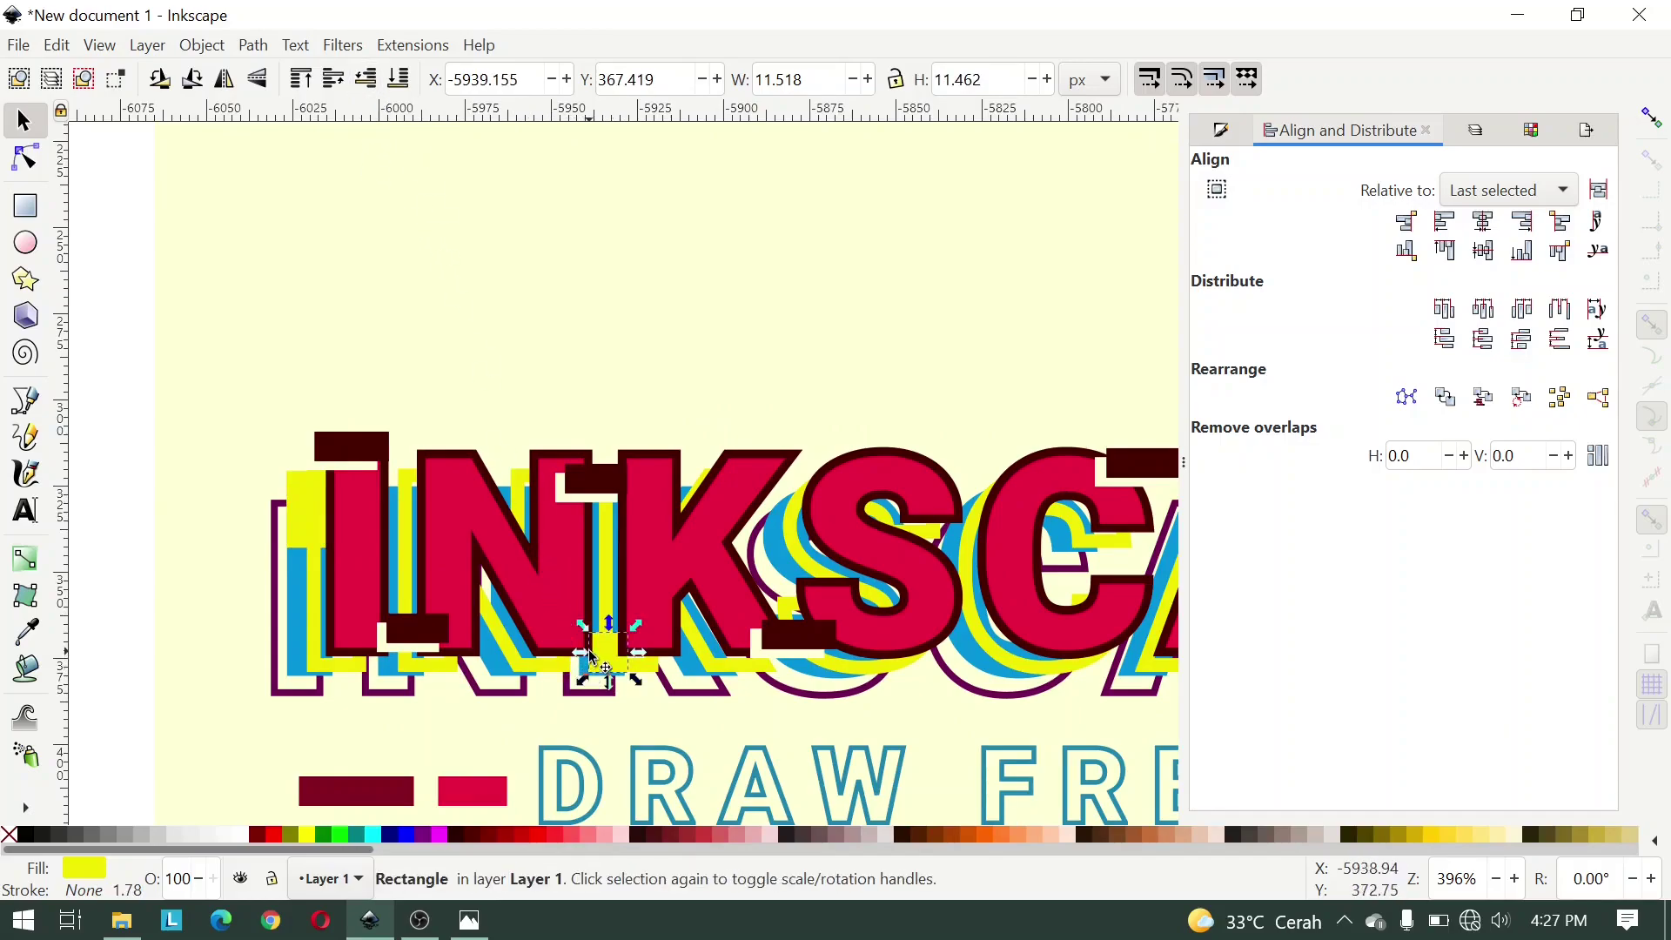
{"action": "left_click_drag", "start_coordinate": [574, 659], "coordinate": [654, 653]}
{"action": "scroll", "coordinate": [424, 683], "scroll_direction": "right", "scroll_amount": 5}
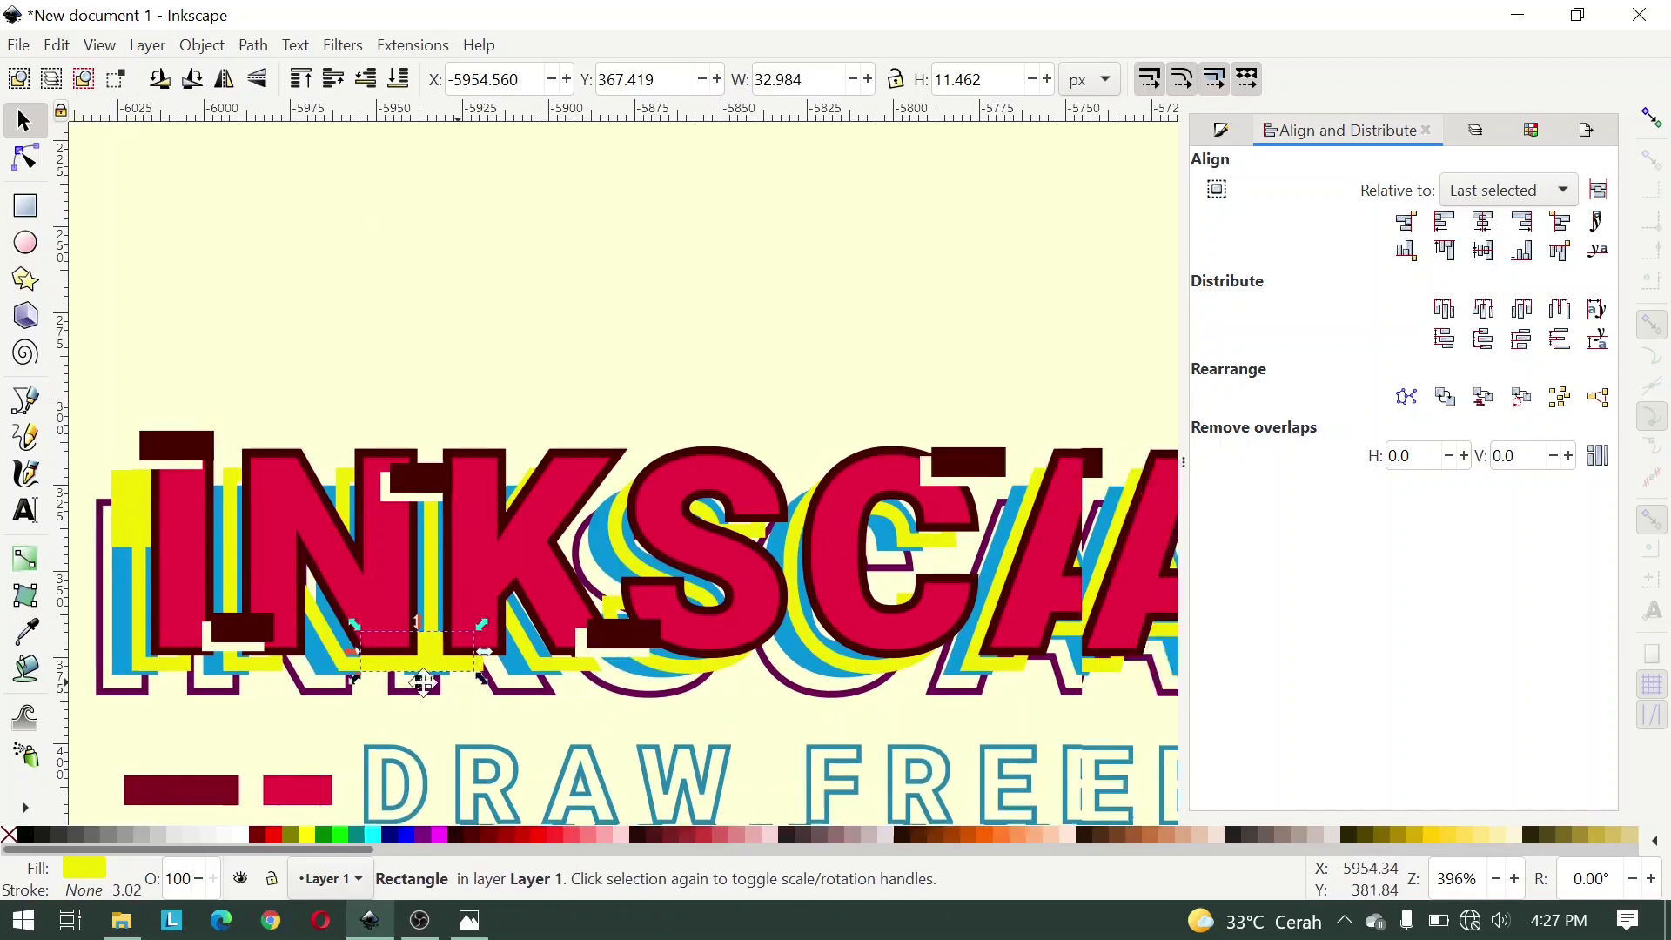
Step: Place a copy of the yellow rectangle at the upper left of the S and lower it behind the letters
{"action": "scroll", "coordinate": [423, 683], "scroll_direction": "right", "scroll_amount": 2}
{"action": "left_click_drag", "start_coordinate": [367, 656], "coordinate": [706, 532]}
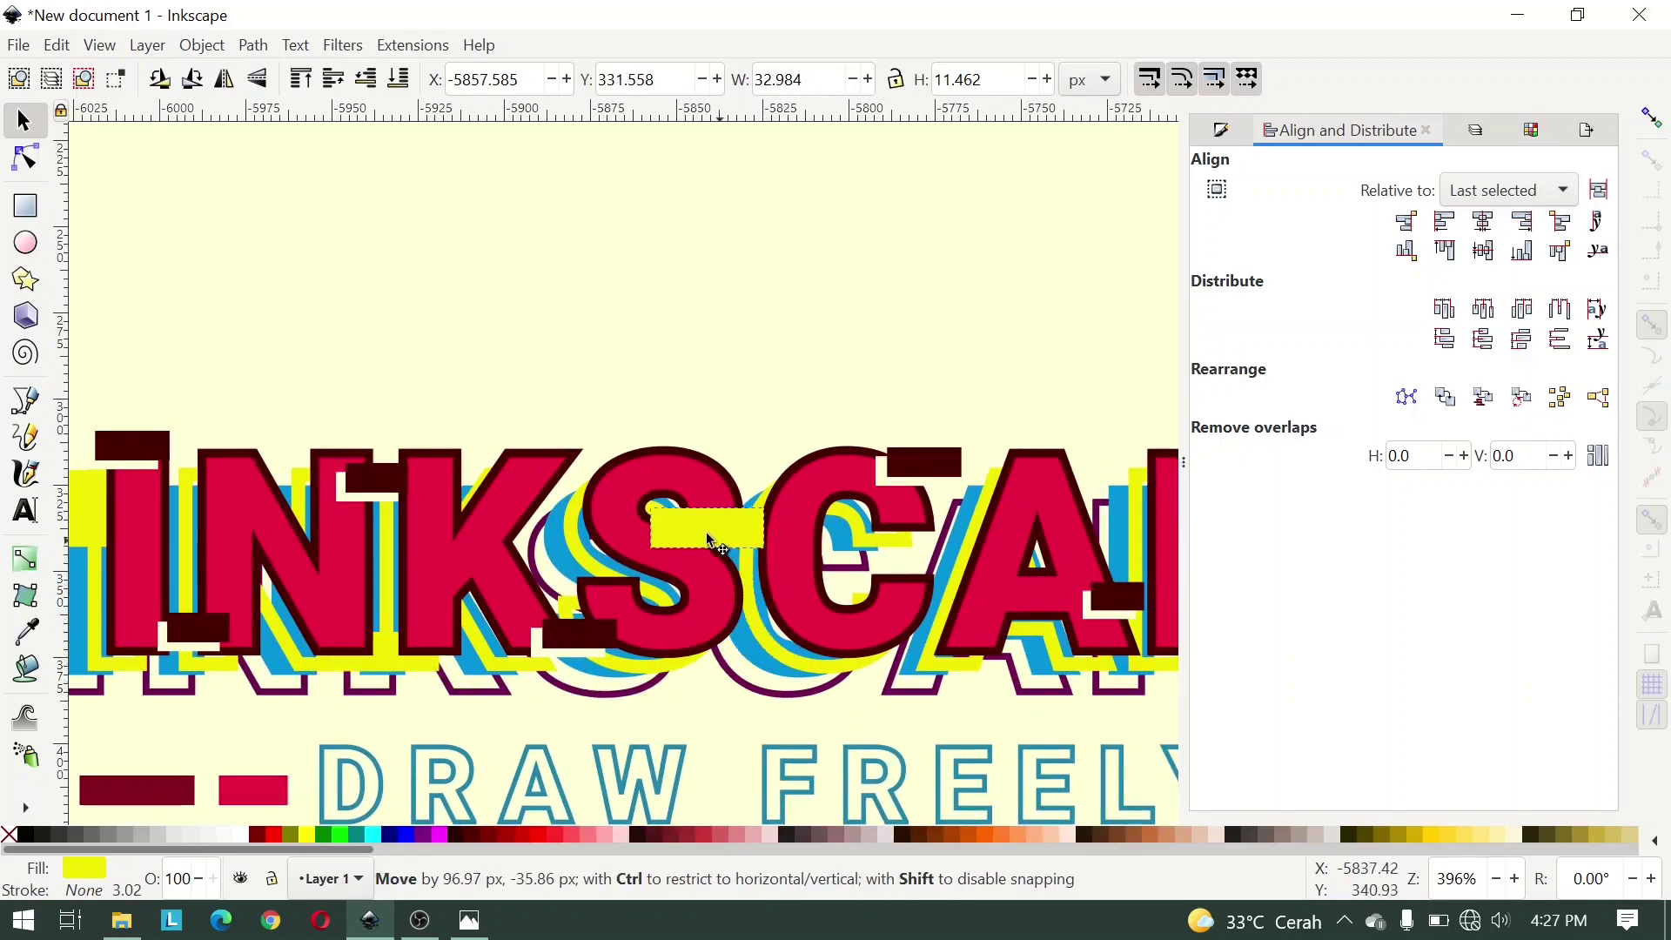
{"action": "left_click_drag", "start_coordinate": [613, 506], "coordinate": [623, 504]}
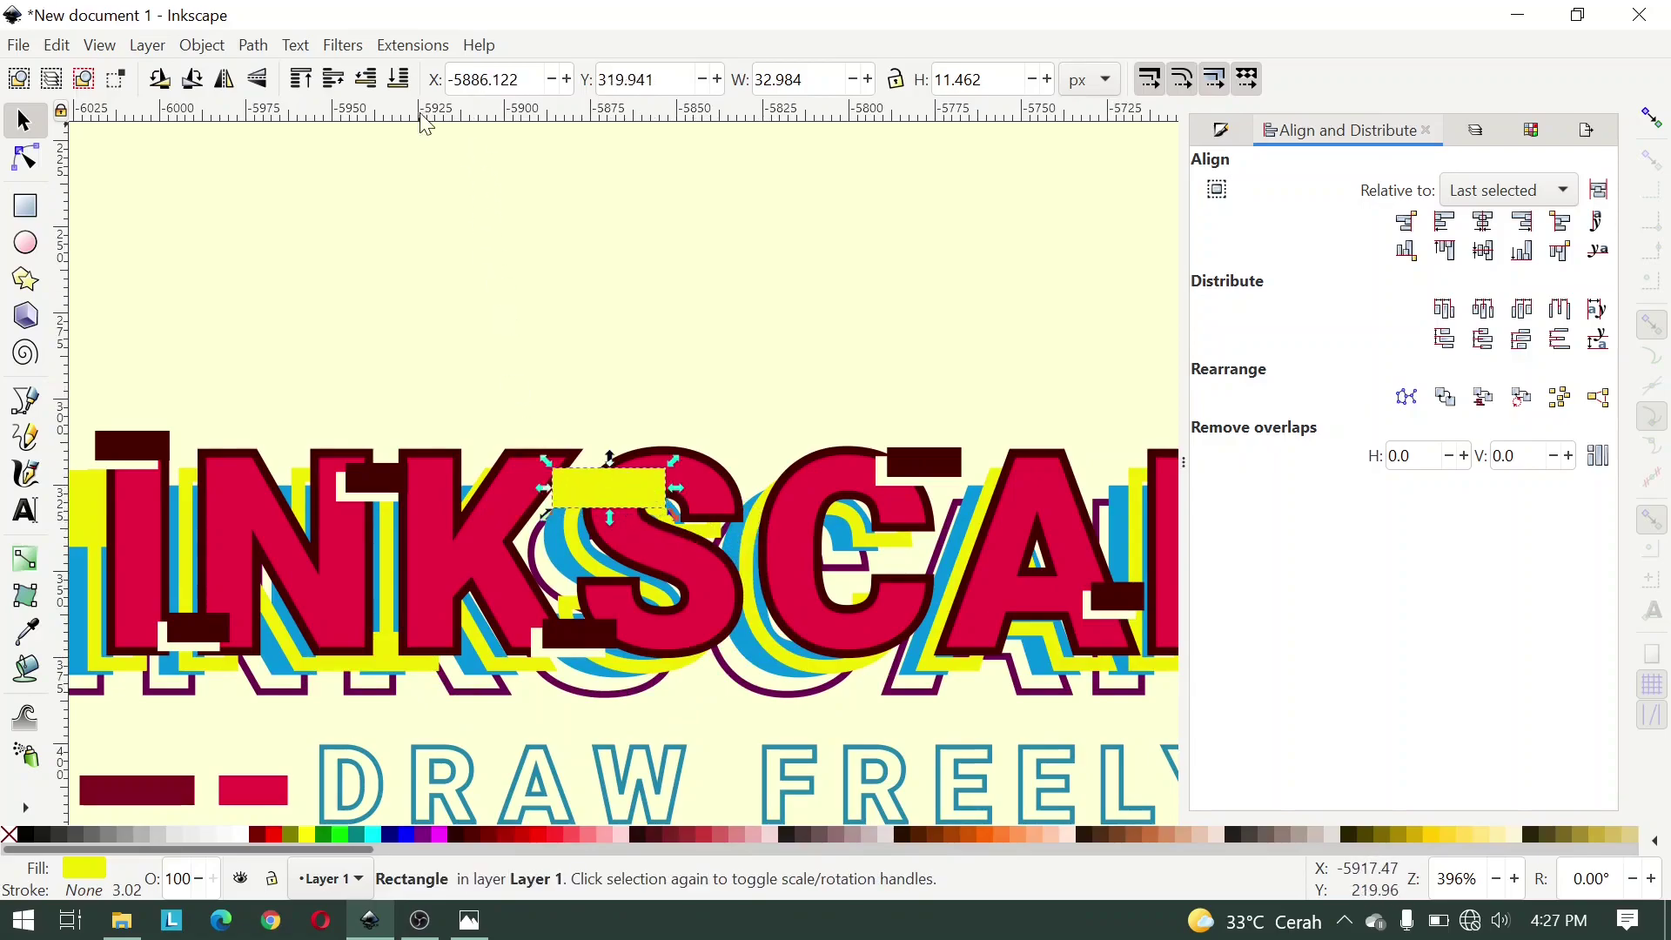
{"action": "left_click", "coordinate": [377, 83]}
Step: Place yellow rectangle copies behind the tops of A and P and behind the E's middle arm, the latter about 31 × 11 px
{"action": "left_click_drag", "start_coordinate": [506, 513], "coordinate": [797, 687]}
{"action": "scroll", "coordinate": [798, 687], "scroll_direction": "right", "scroll_amount": 10}
{"action": "scroll", "coordinate": [798, 687], "scroll_direction": "down", "scroll_amount": 3}
{"action": "left_click_drag", "start_coordinate": [515, 558], "coordinate": [725, 384]}
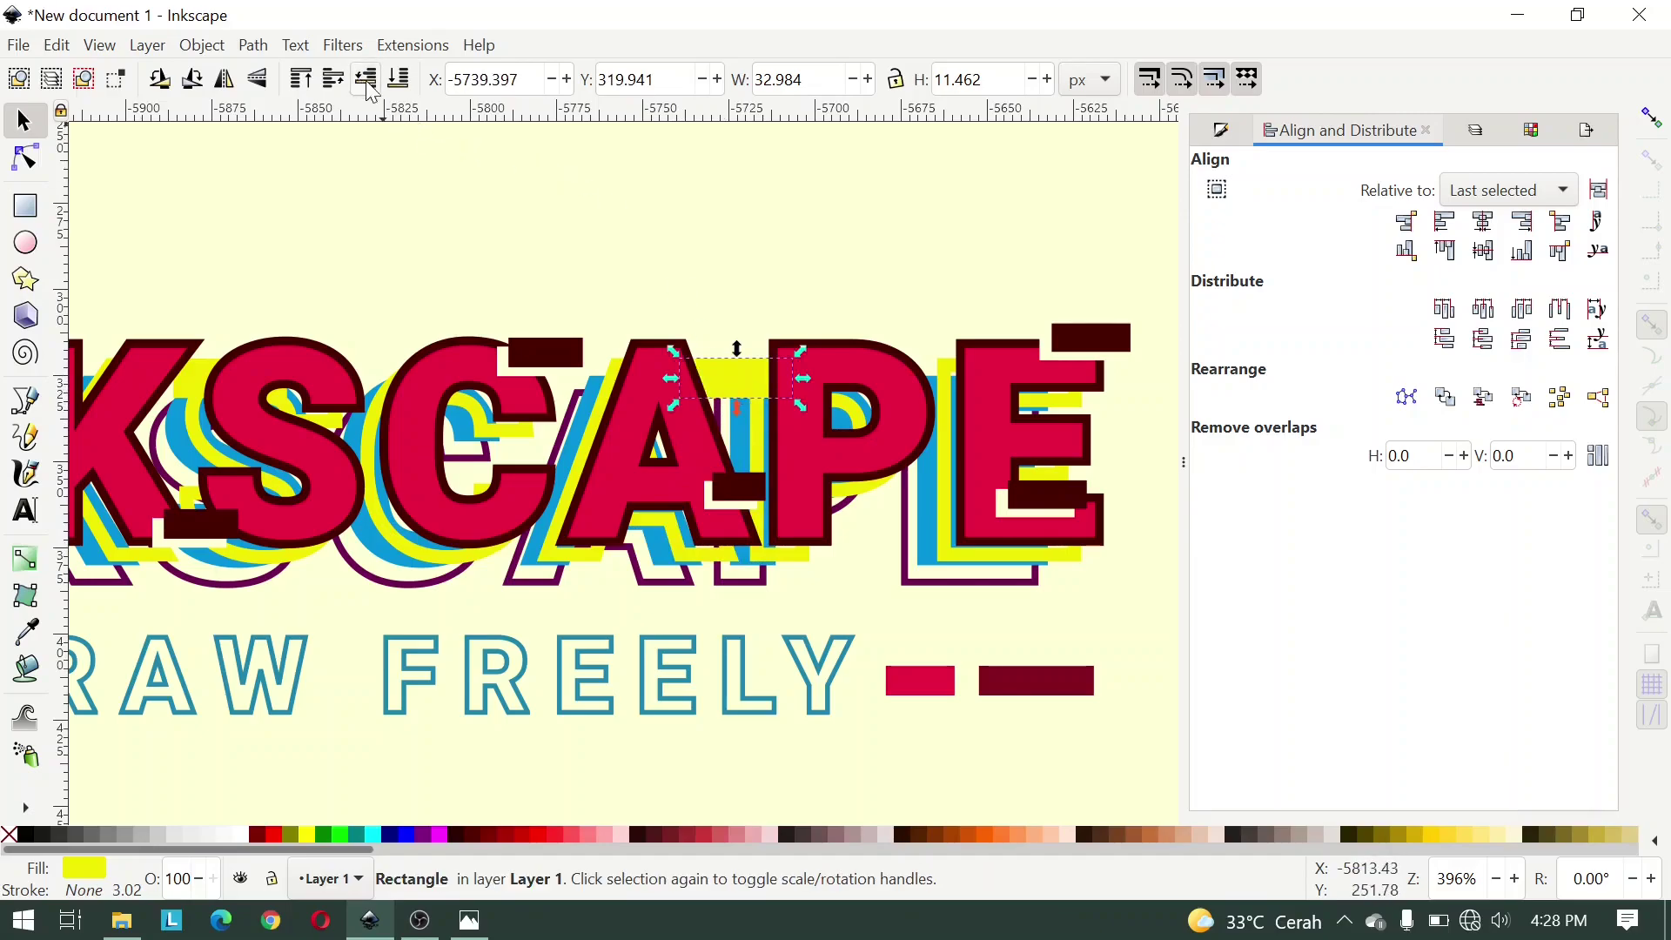
{"action": "scroll", "coordinate": [374, 484], "scroll_direction": "right", "scroll_amount": 5}
{"action": "left_click_drag", "start_coordinate": [389, 397], "coordinate": [797, 452]}
{"action": "left_click", "coordinate": [376, 78]}
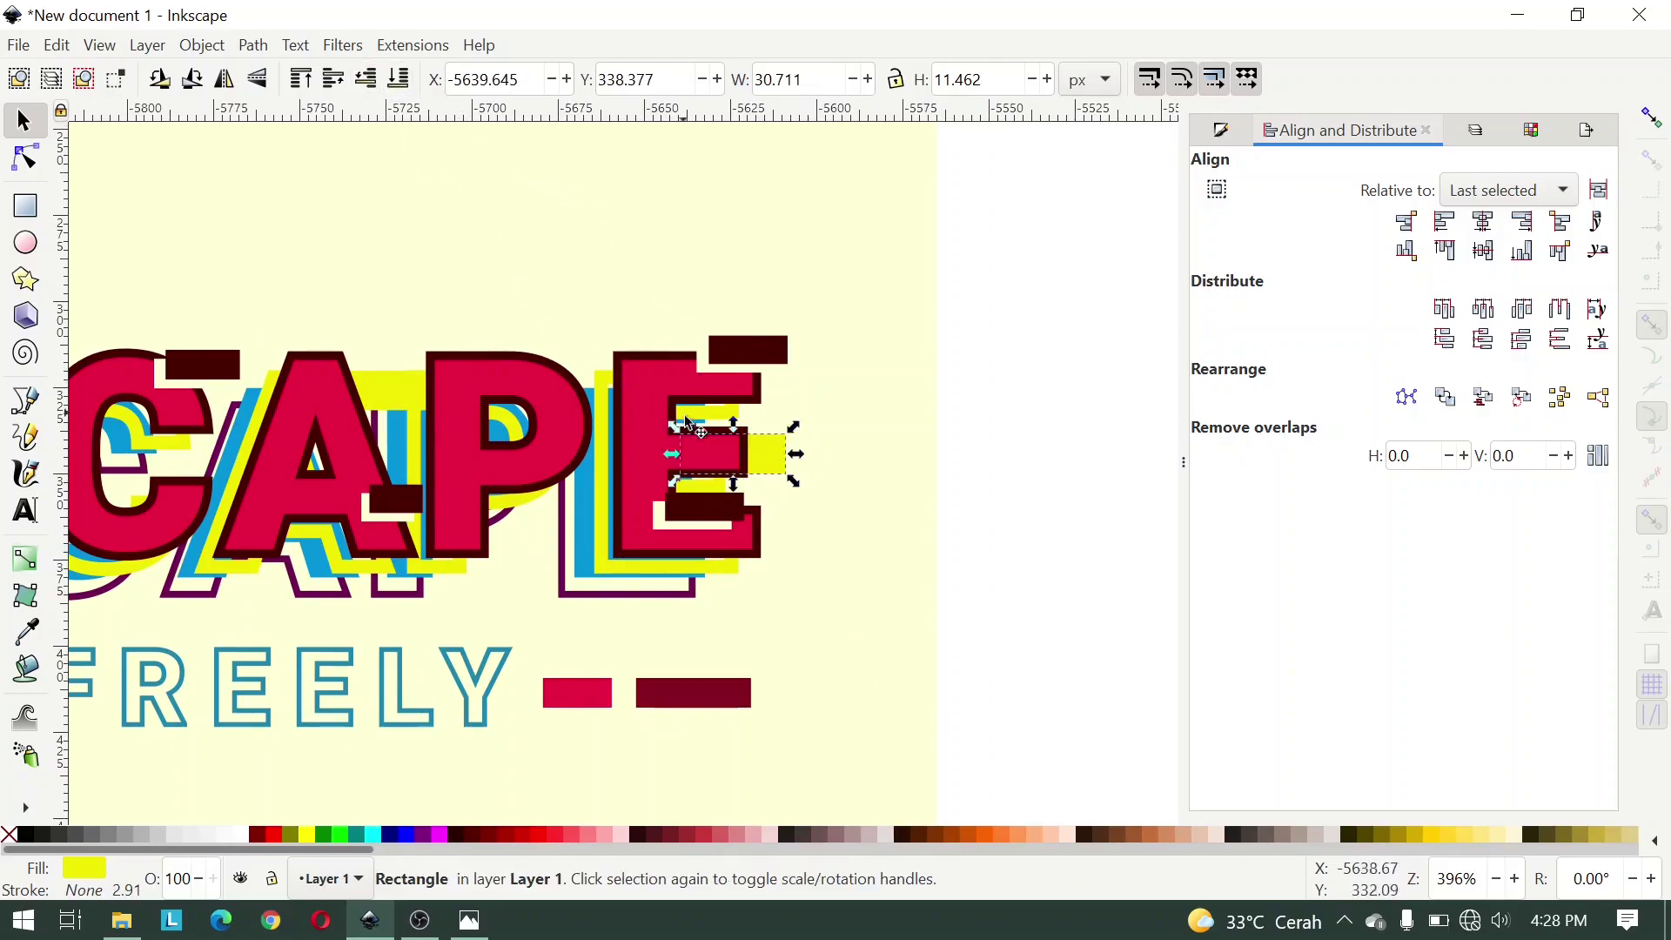
Step: Place a yellow rectangle copy about 26 × 15 px between the bases of P and E, lower it, and clear the selection
{"action": "left_click_drag", "start_coordinate": [735, 490], "coordinate": [583, 575]}
{"action": "scroll", "coordinate": [735, 503], "scroll_direction": "left", "scroll_amount": 2}
{"action": "scroll", "coordinate": [735, 503], "scroll_direction": "up", "scroll_amount": 1}
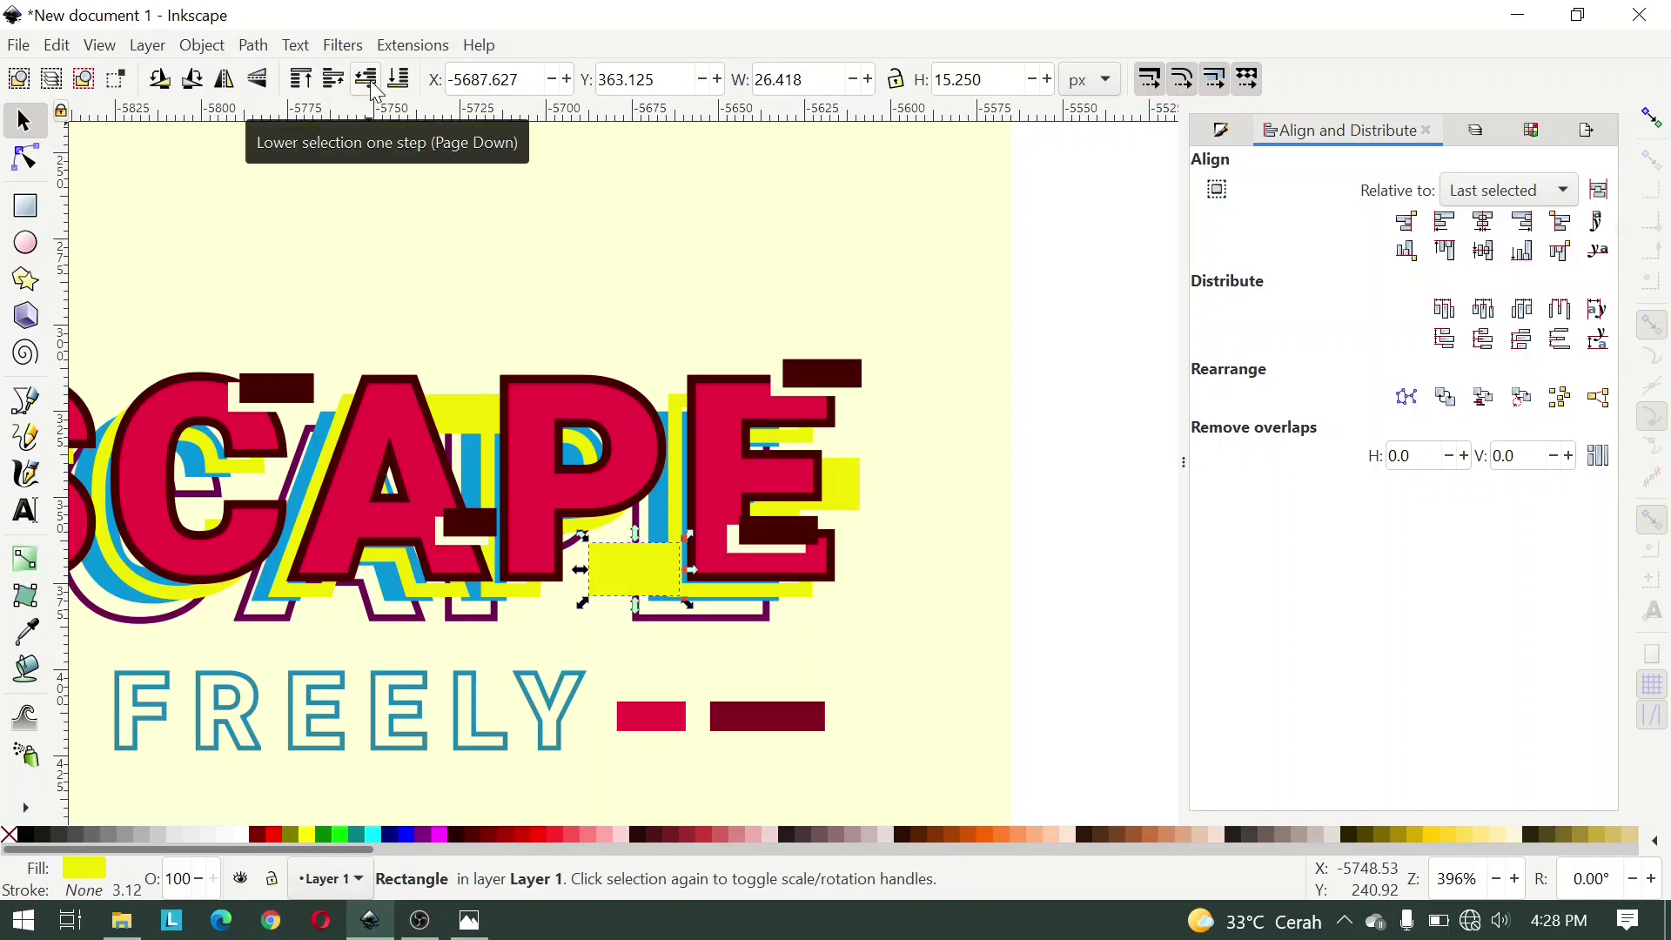
{"action": "left_click", "coordinate": [854, 555]}
{"action": "scroll", "coordinate": [854, 555], "scroll_direction": "down", "scroll_amount": 2}
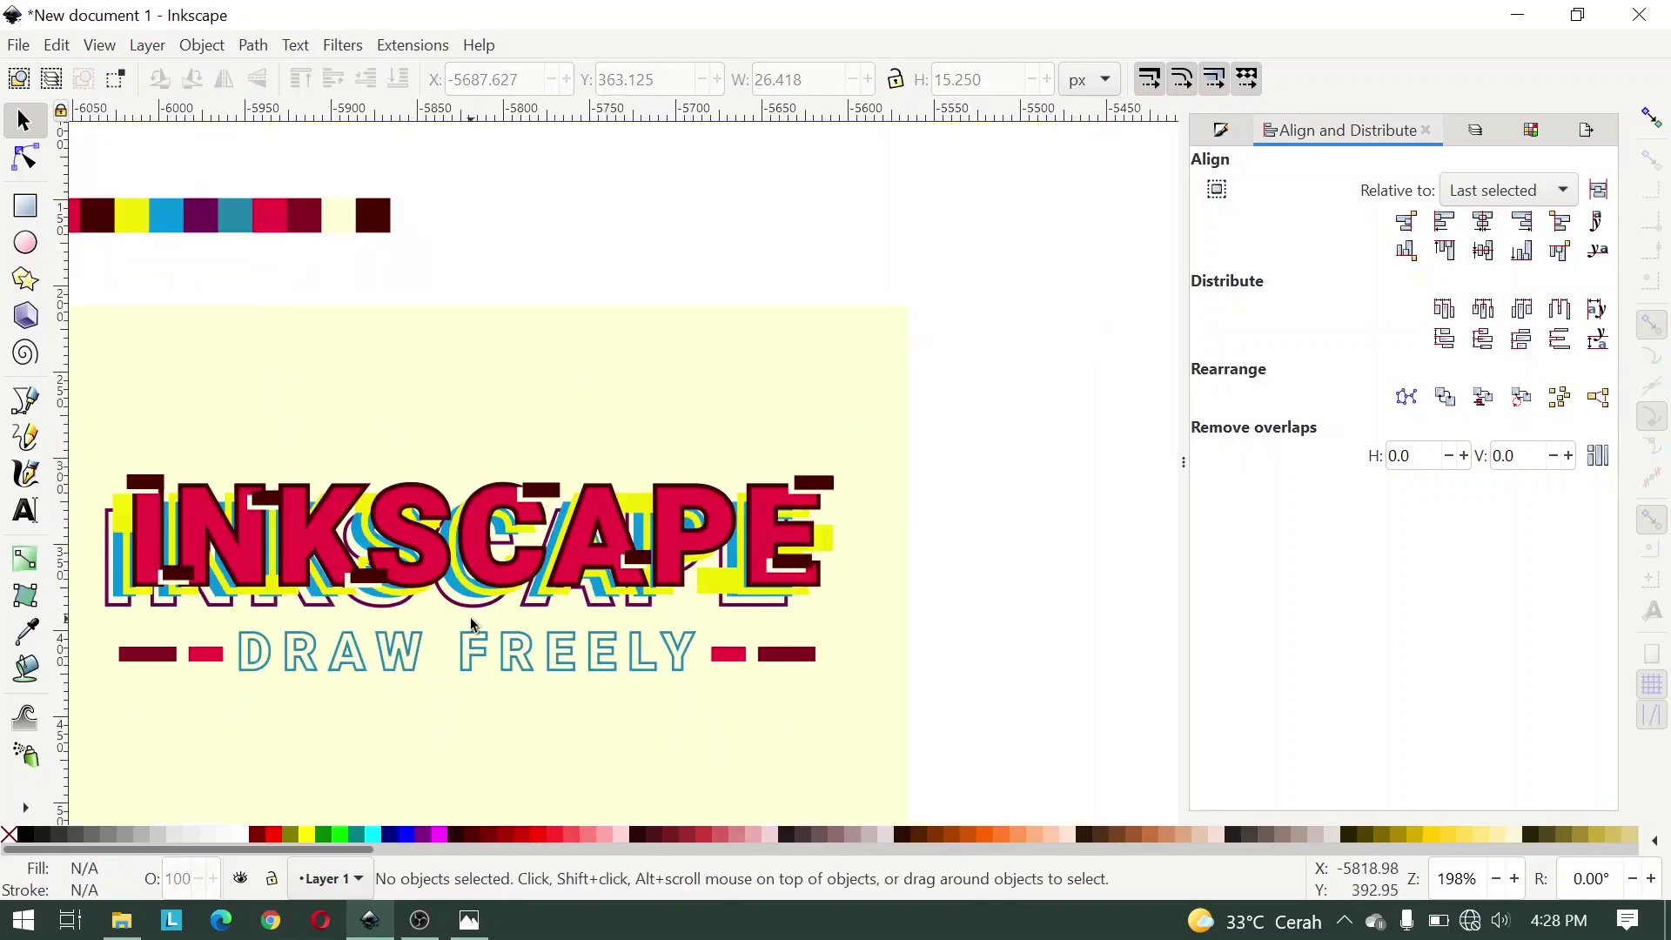
Step: Check the Glitch-Text-Design.png reference in Photos and draw a square about 60 × 60 px below the cream background
{"action": "scroll", "coordinate": [471, 623], "scroll_direction": "left", "scroll_amount": 5}
{"action": "mouse_move", "coordinate": [599, 596]}
{"action": "left_mouse_down"}
{"action": "mouse_move", "coordinate": [507, 562]}
{"action": "mouse_move", "coordinate": [505, 533]}
{"action": "left_mouse_up"}
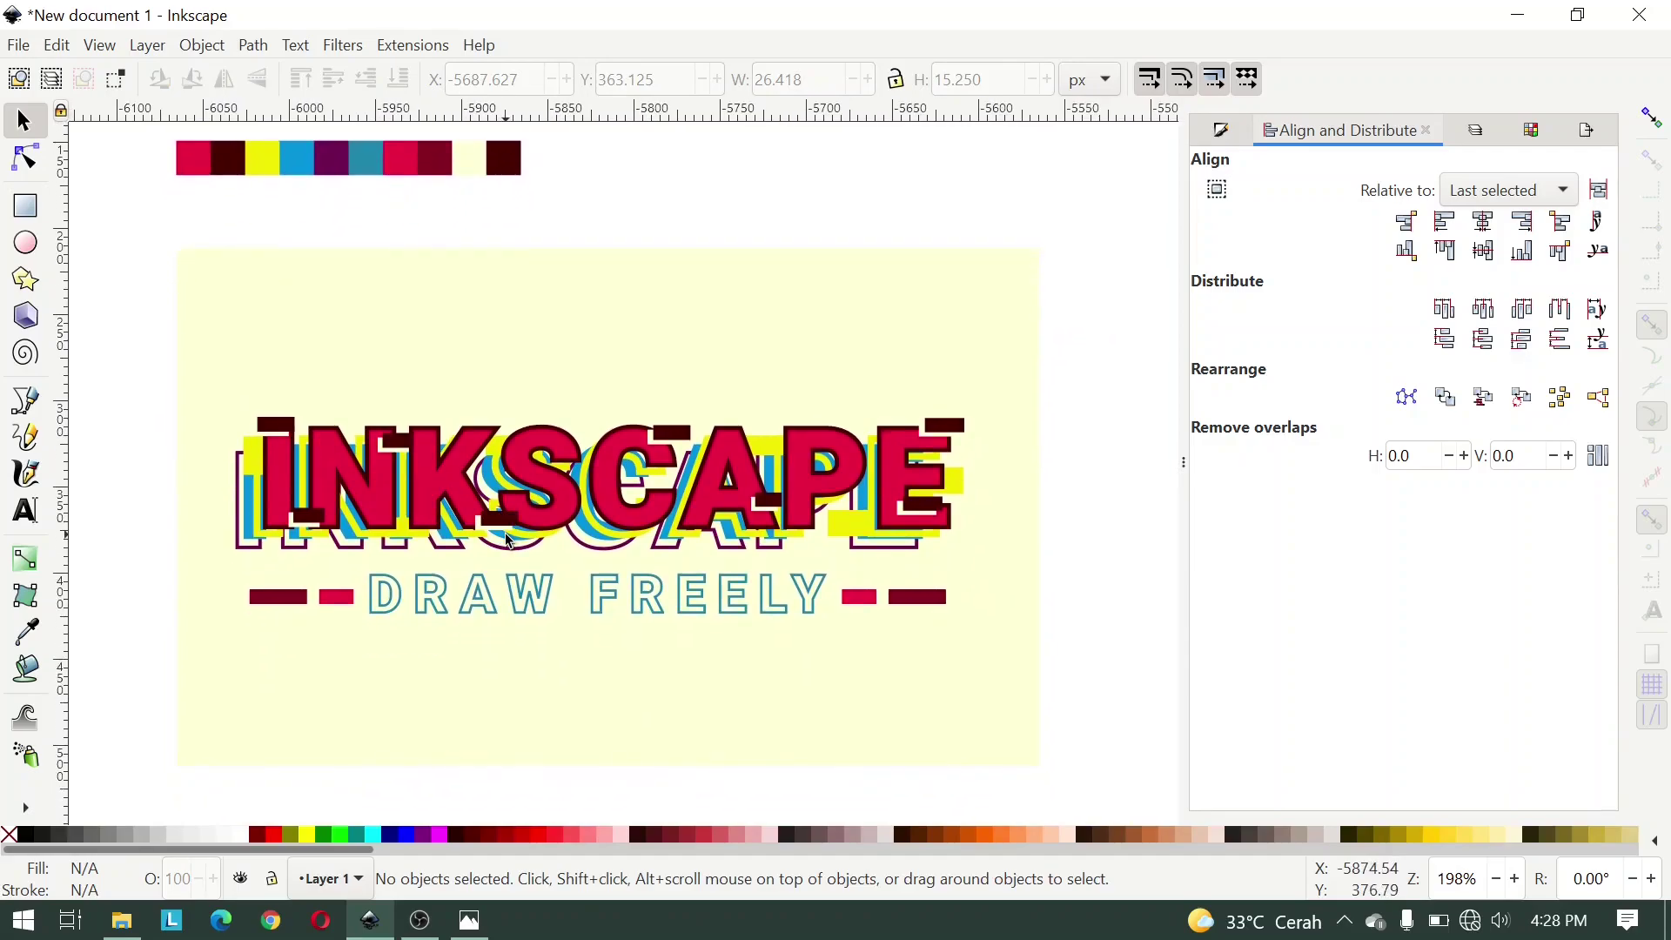
{"action": "left_click", "coordinate": [470, 920]}
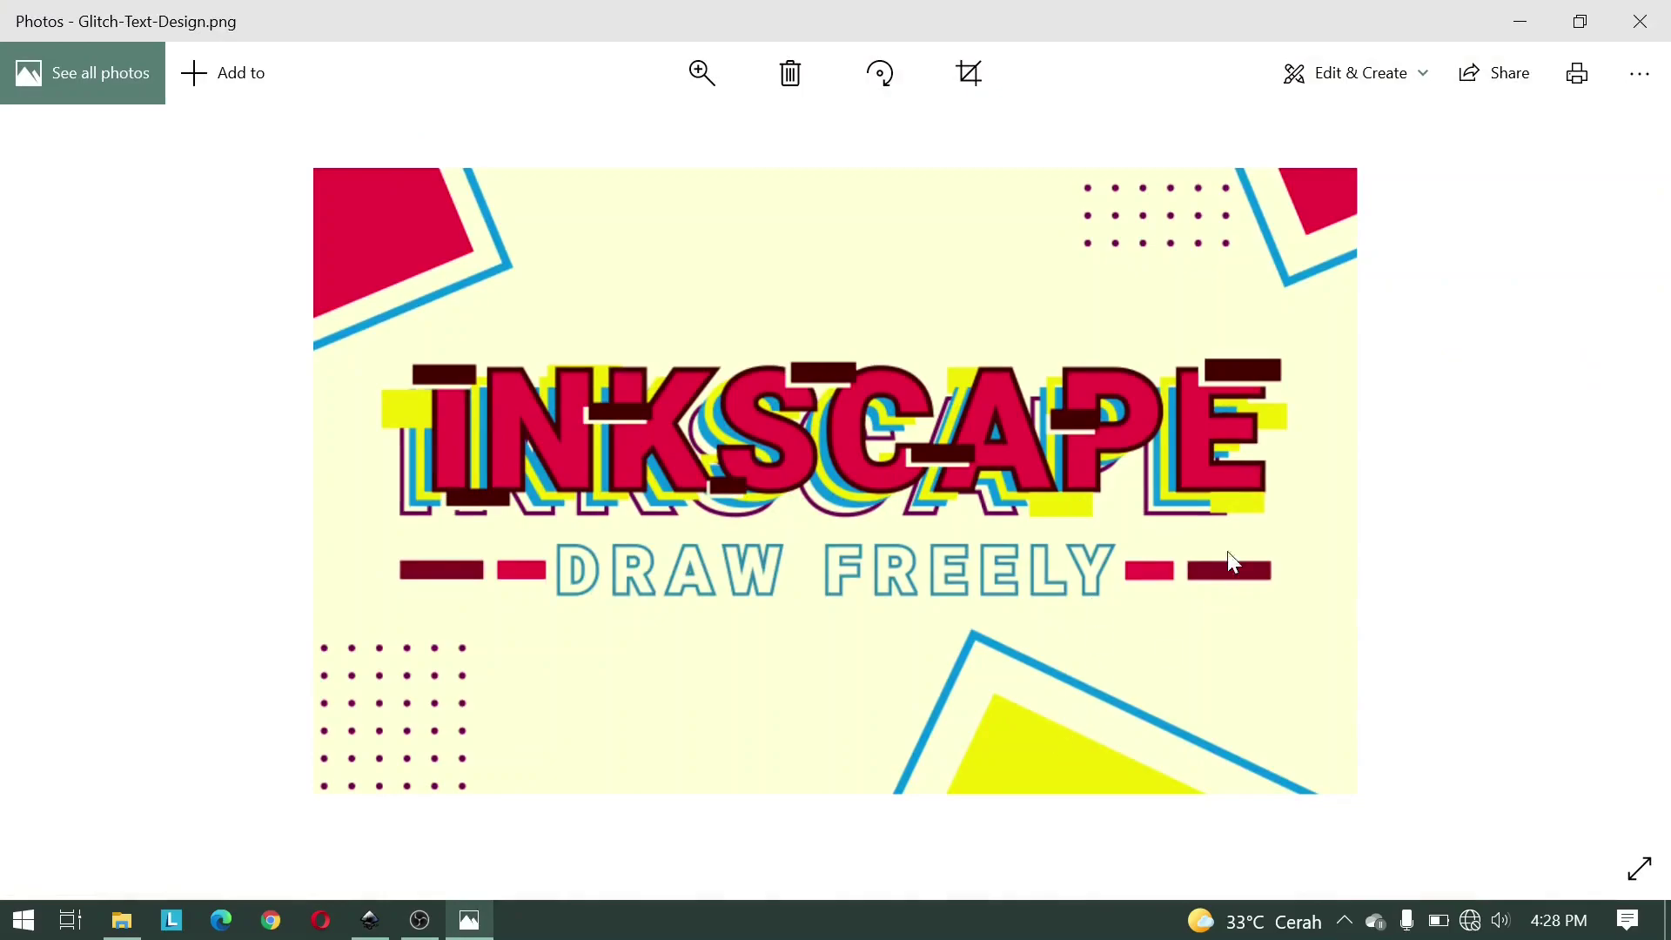
{"action": "left_click", "coordinate": [1533, 19]}
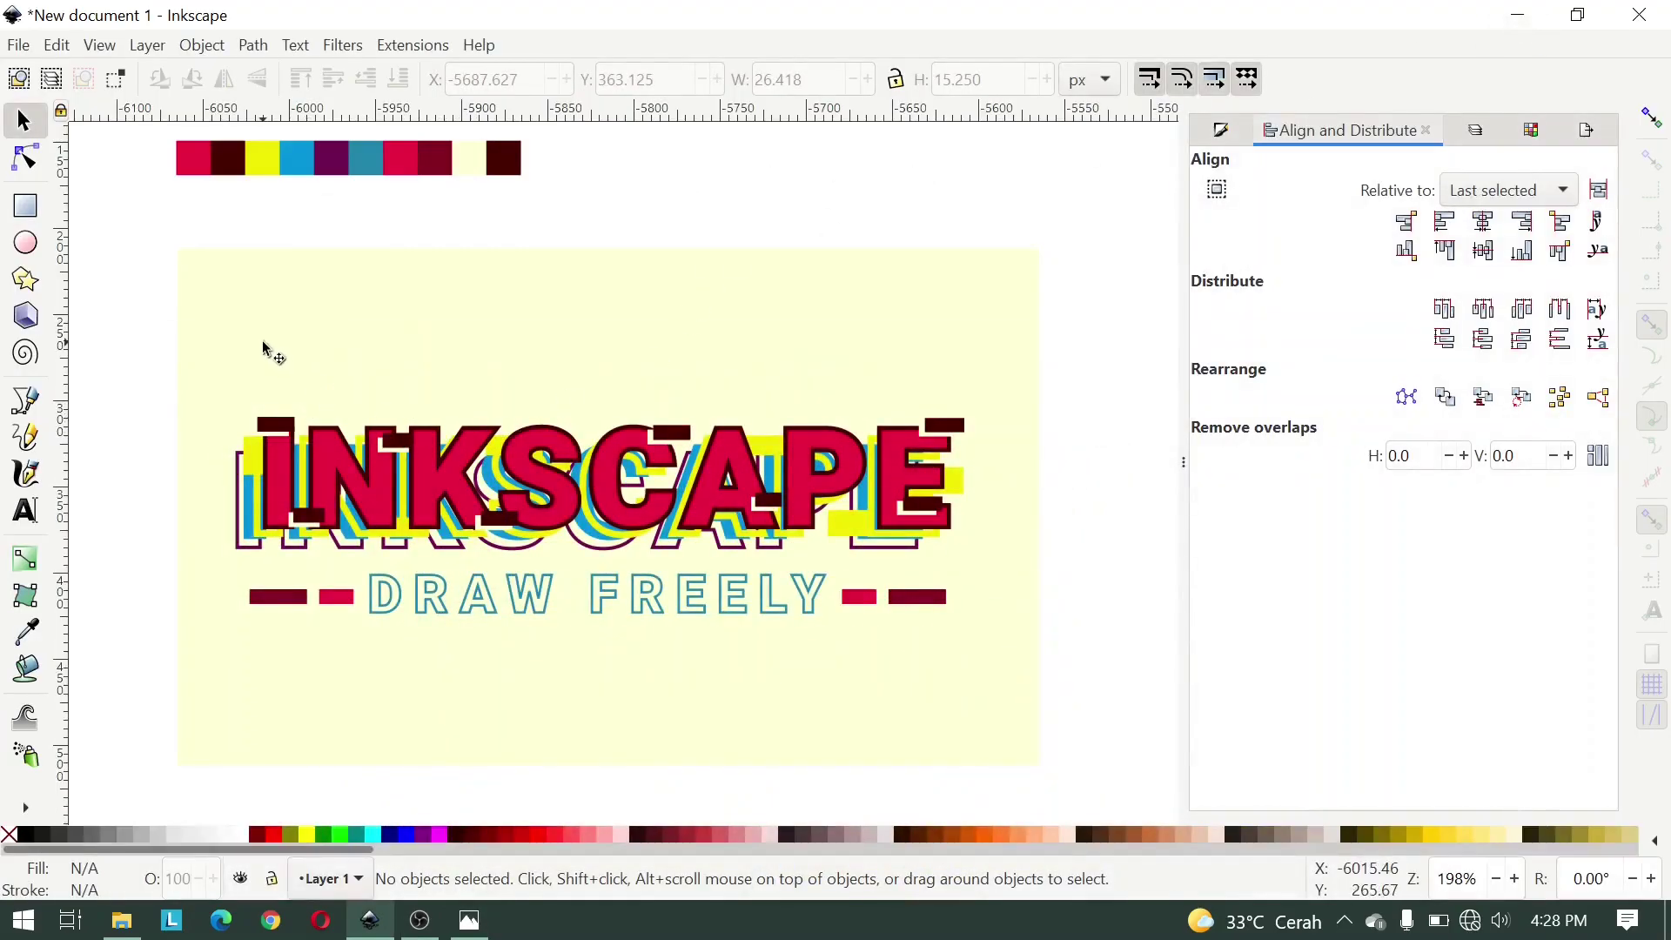
{"action": "key", "text": "r"}
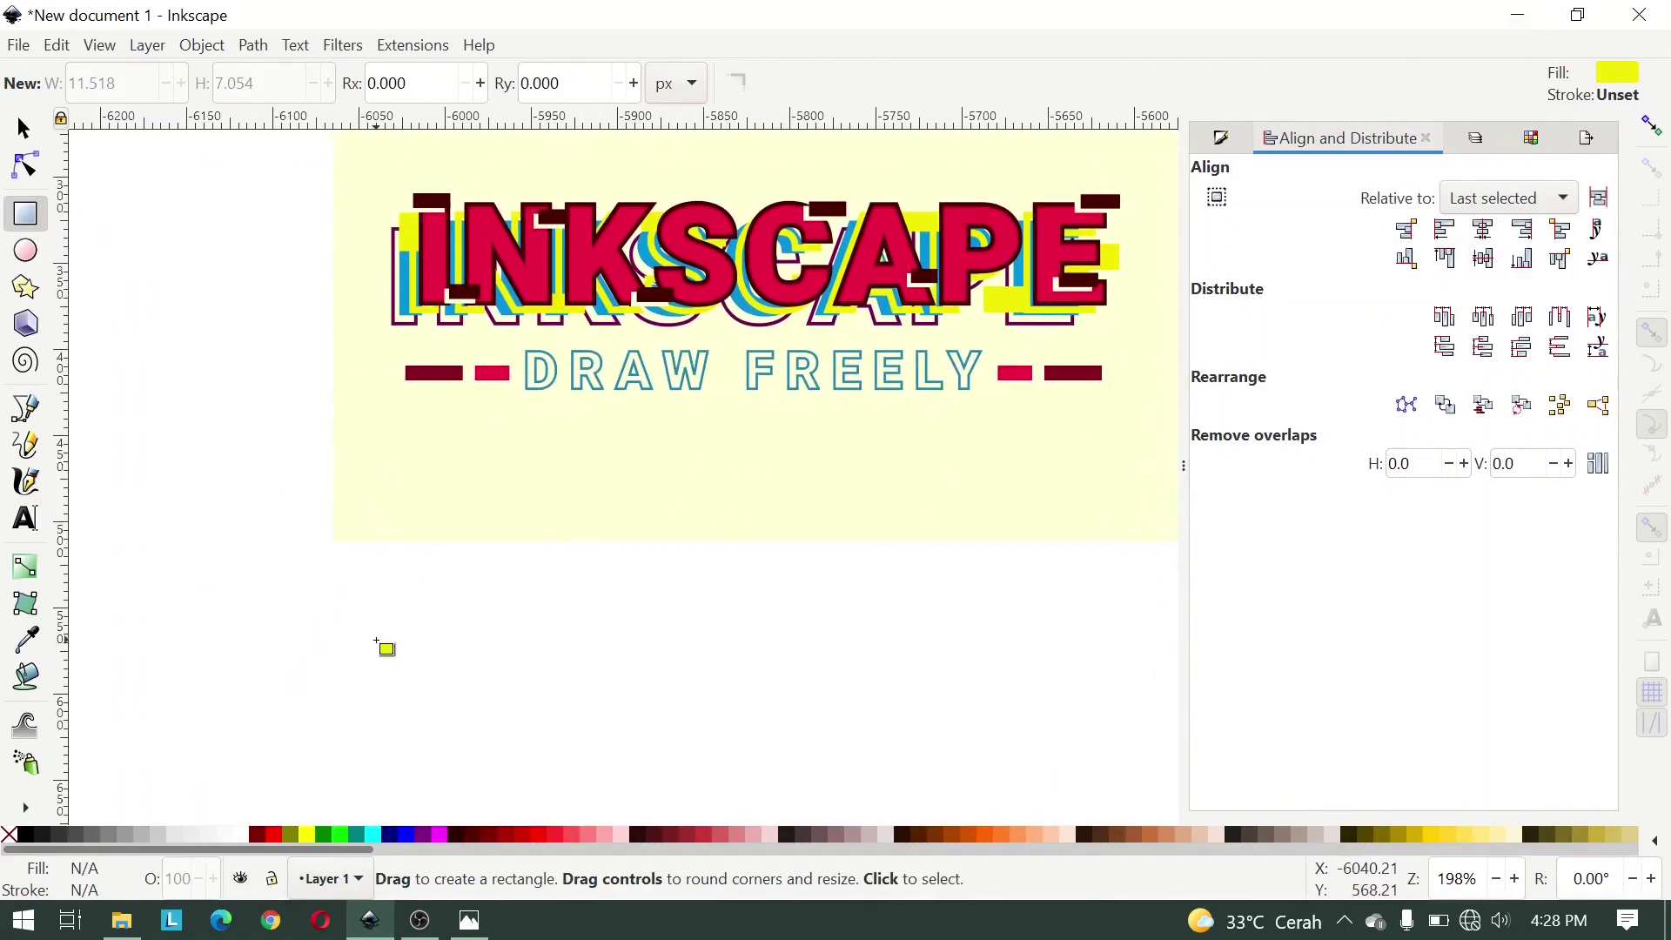
{"action": "left_click_drag", "start_coordinate": [383, 646], "coordinate": [484, 746]}
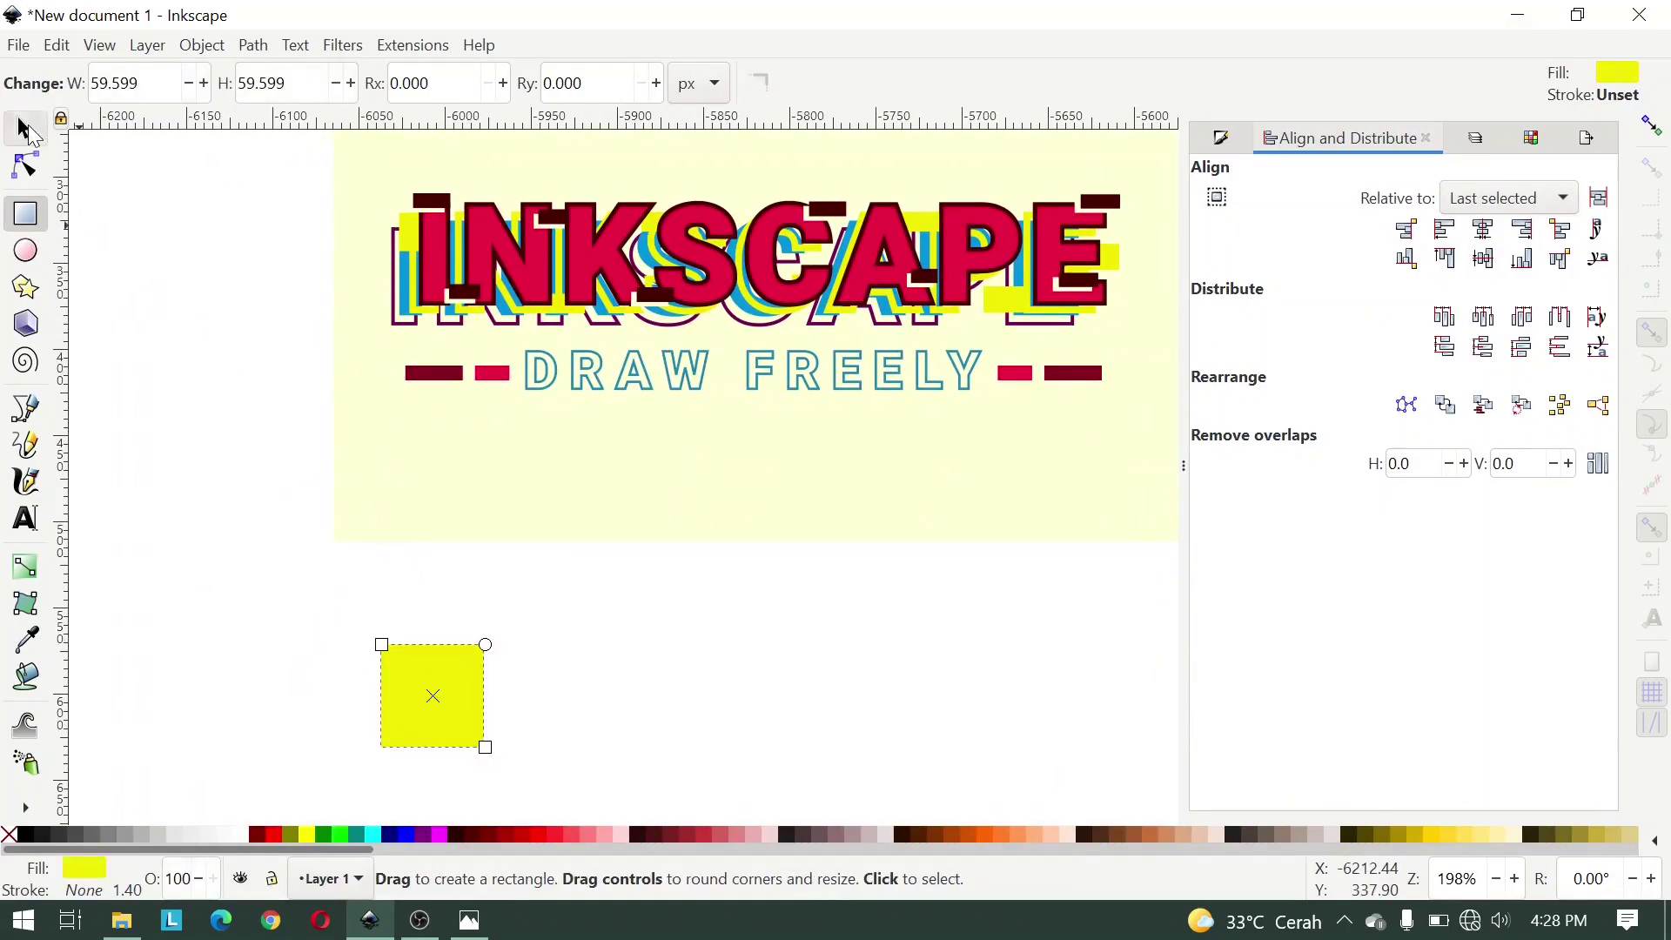
Step: Fill the new square with the crimson sampled from the INKSCAPE letters
{"action": "left_click", "coordinate": [23, 129]}
{"action": "key", "text": "d"}
{"action": "left_click", "coordinate": [444, 237]}
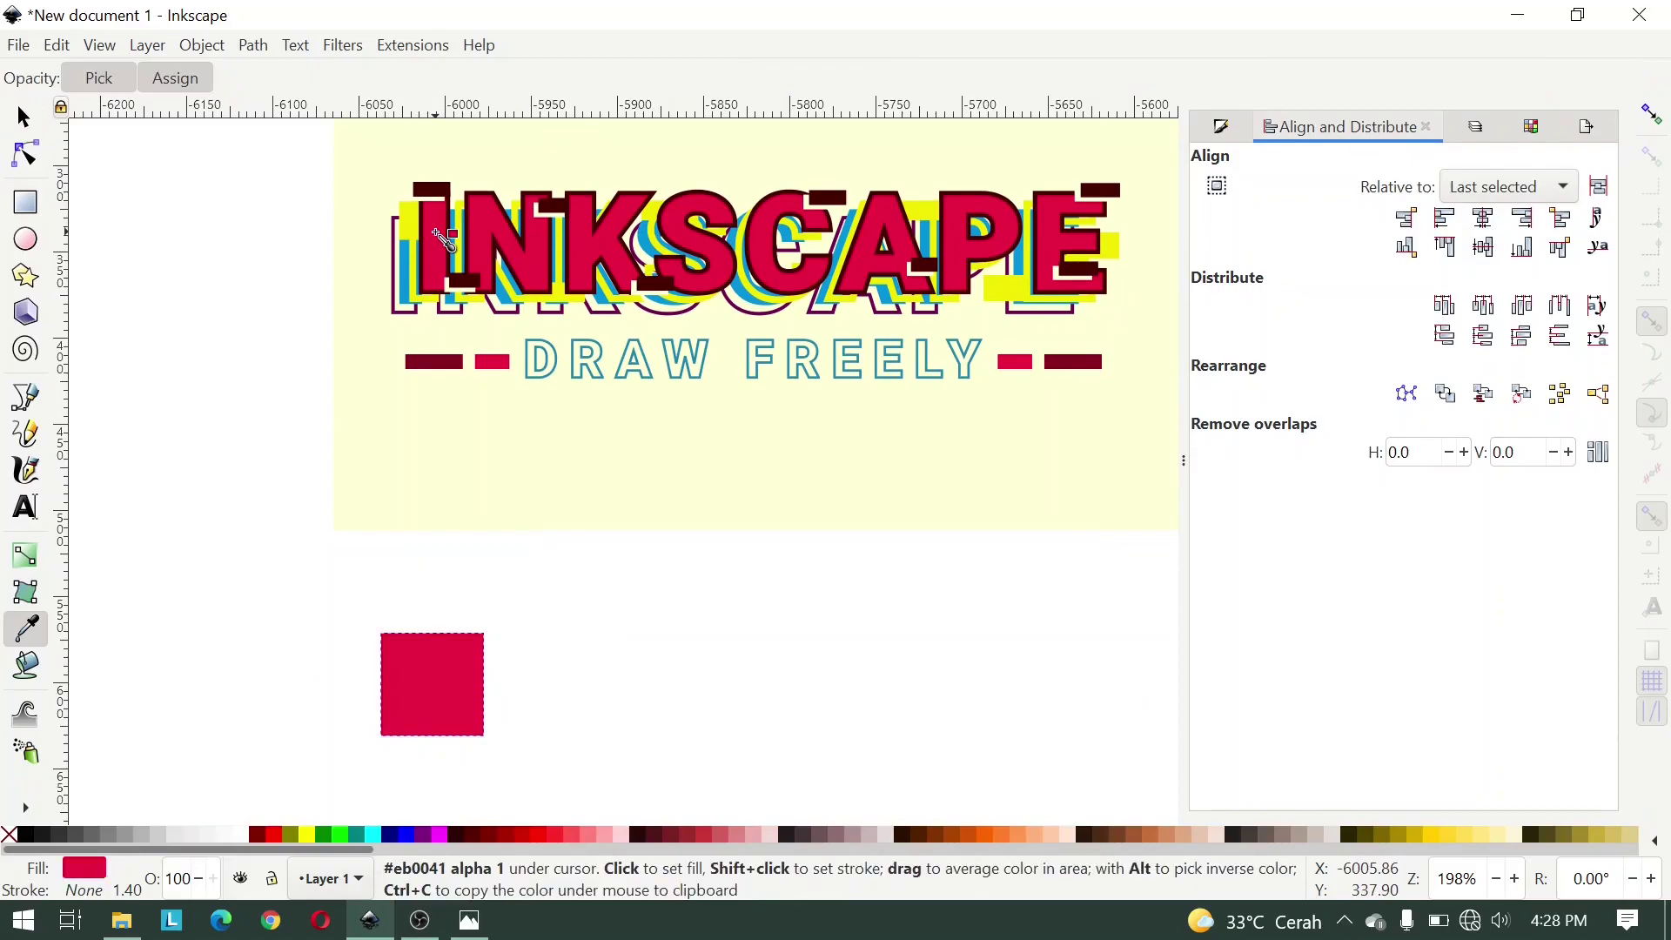
Step: Duplicate the crimson square and enlarge the copy about its centre to about 84 × 84 px
{"action": "key", "text": "s"}
{"action": "right_click", "coordinate": [421, 682]}
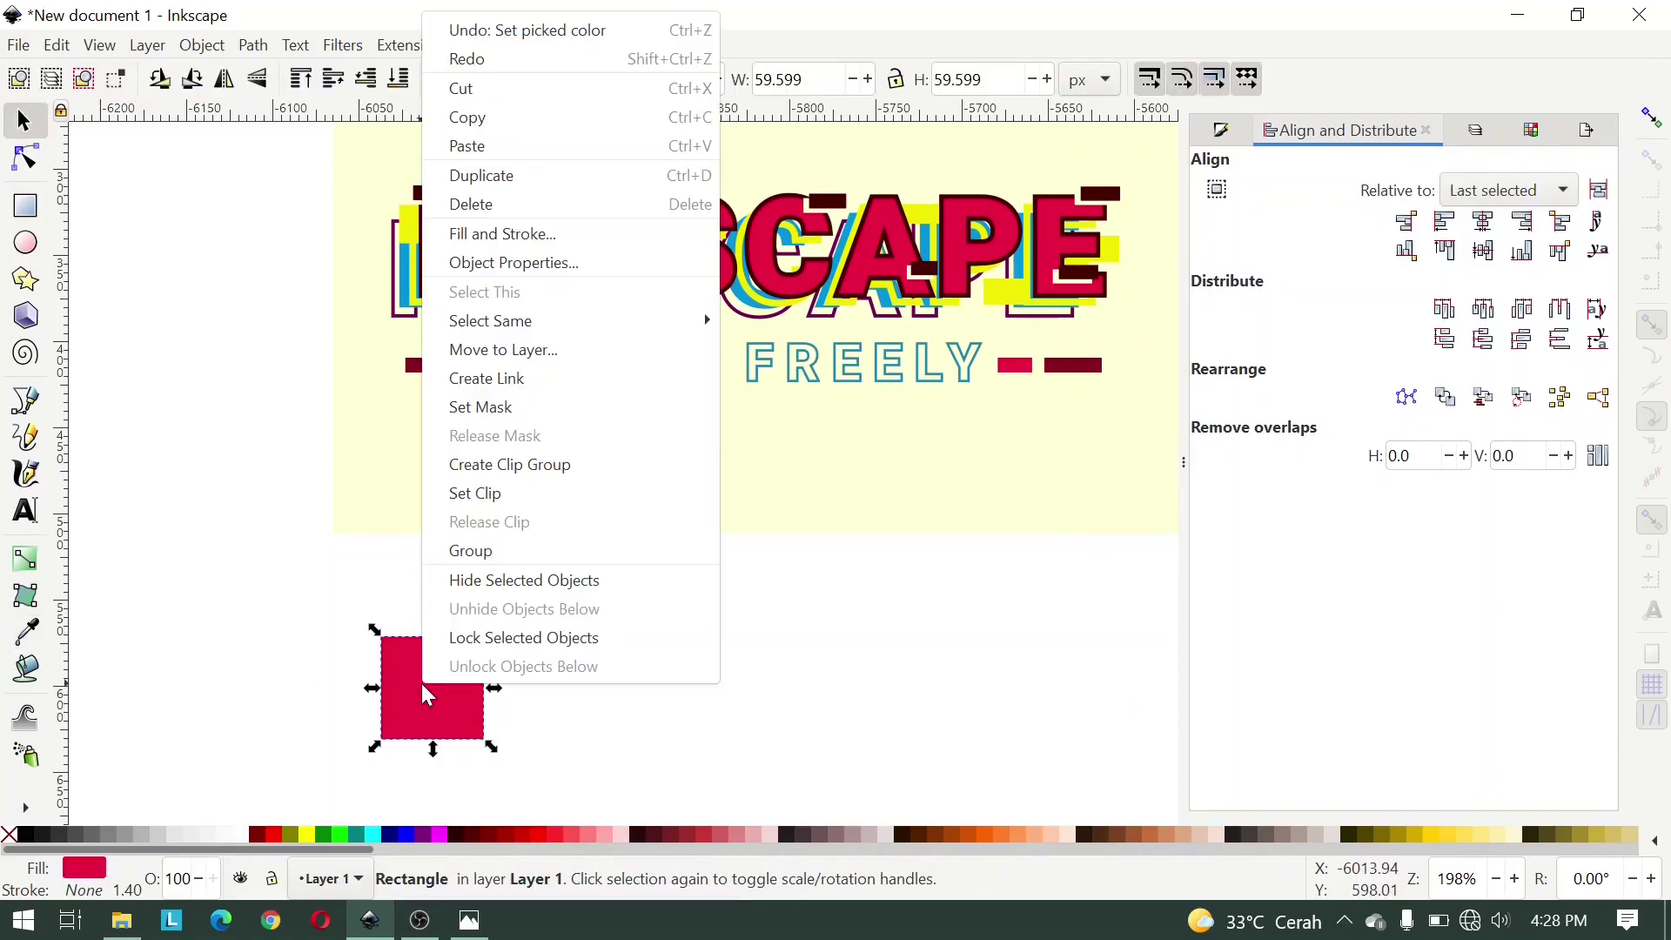
{"action": "left_click", "coordinate": [513, 177]}
{"action": "left_click_drag", "start_coordinate": [498, 756], "coordinate": [521, 777]}
Step: Remove the larger square's fill and give it a flat-colour stroke
{"action": "key", "text": "ctrl+shift+f"}
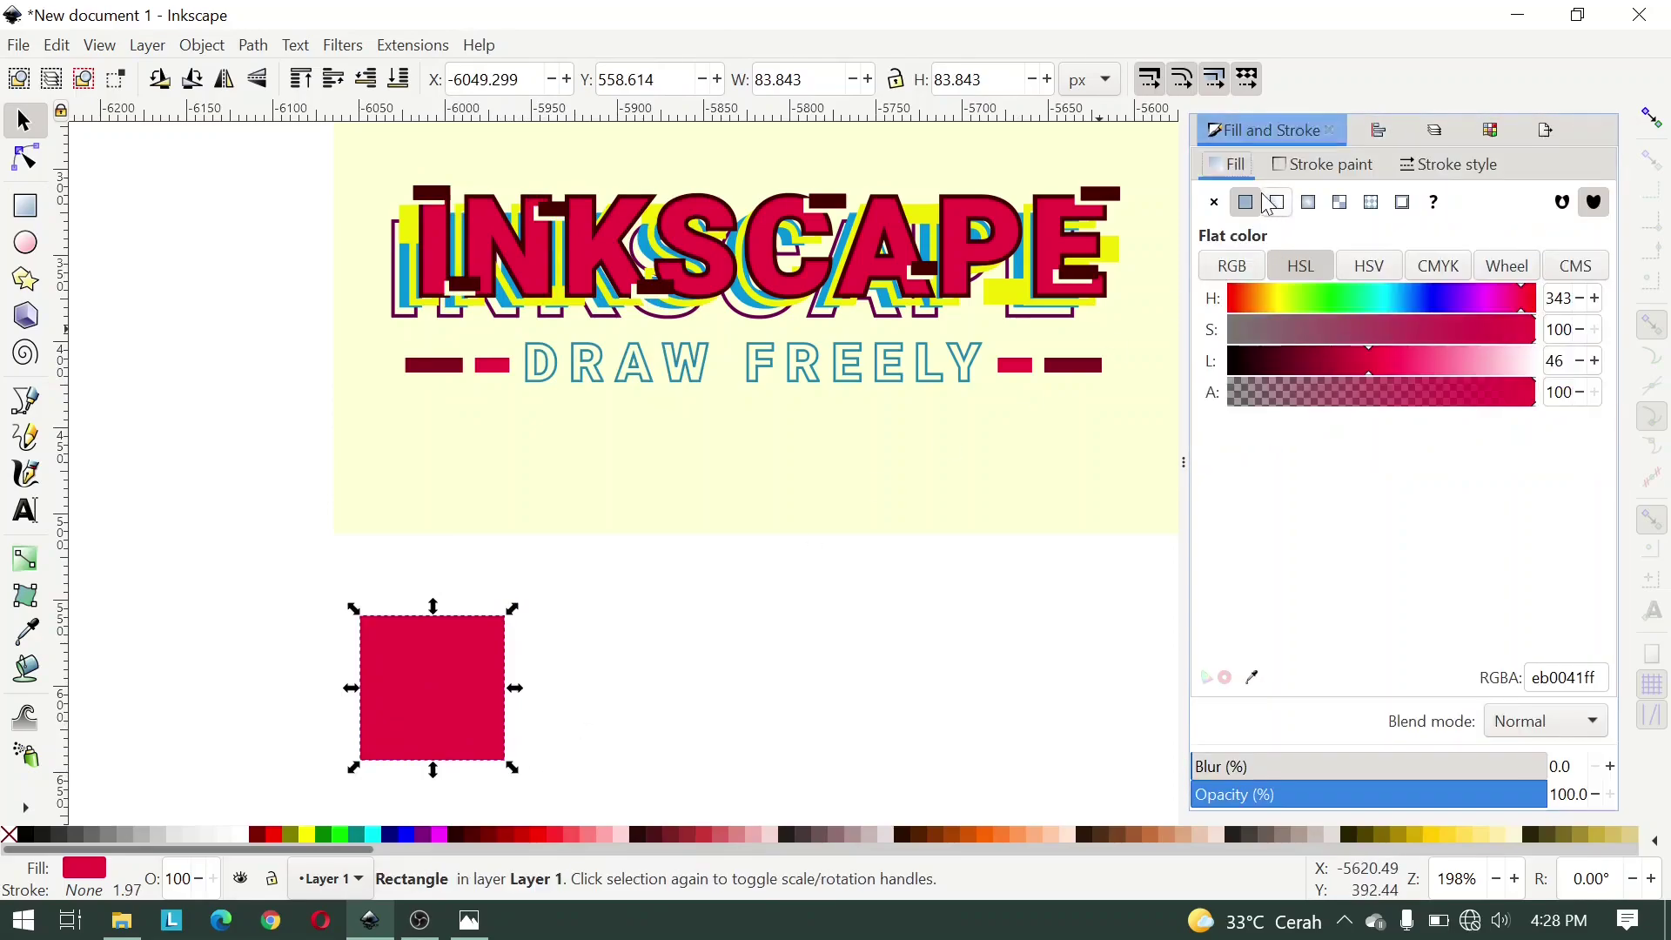
{"action": "left_click", "coordinate": [1213, 202]}
{"action": "left_click", "coordinate": [1288, 174]}
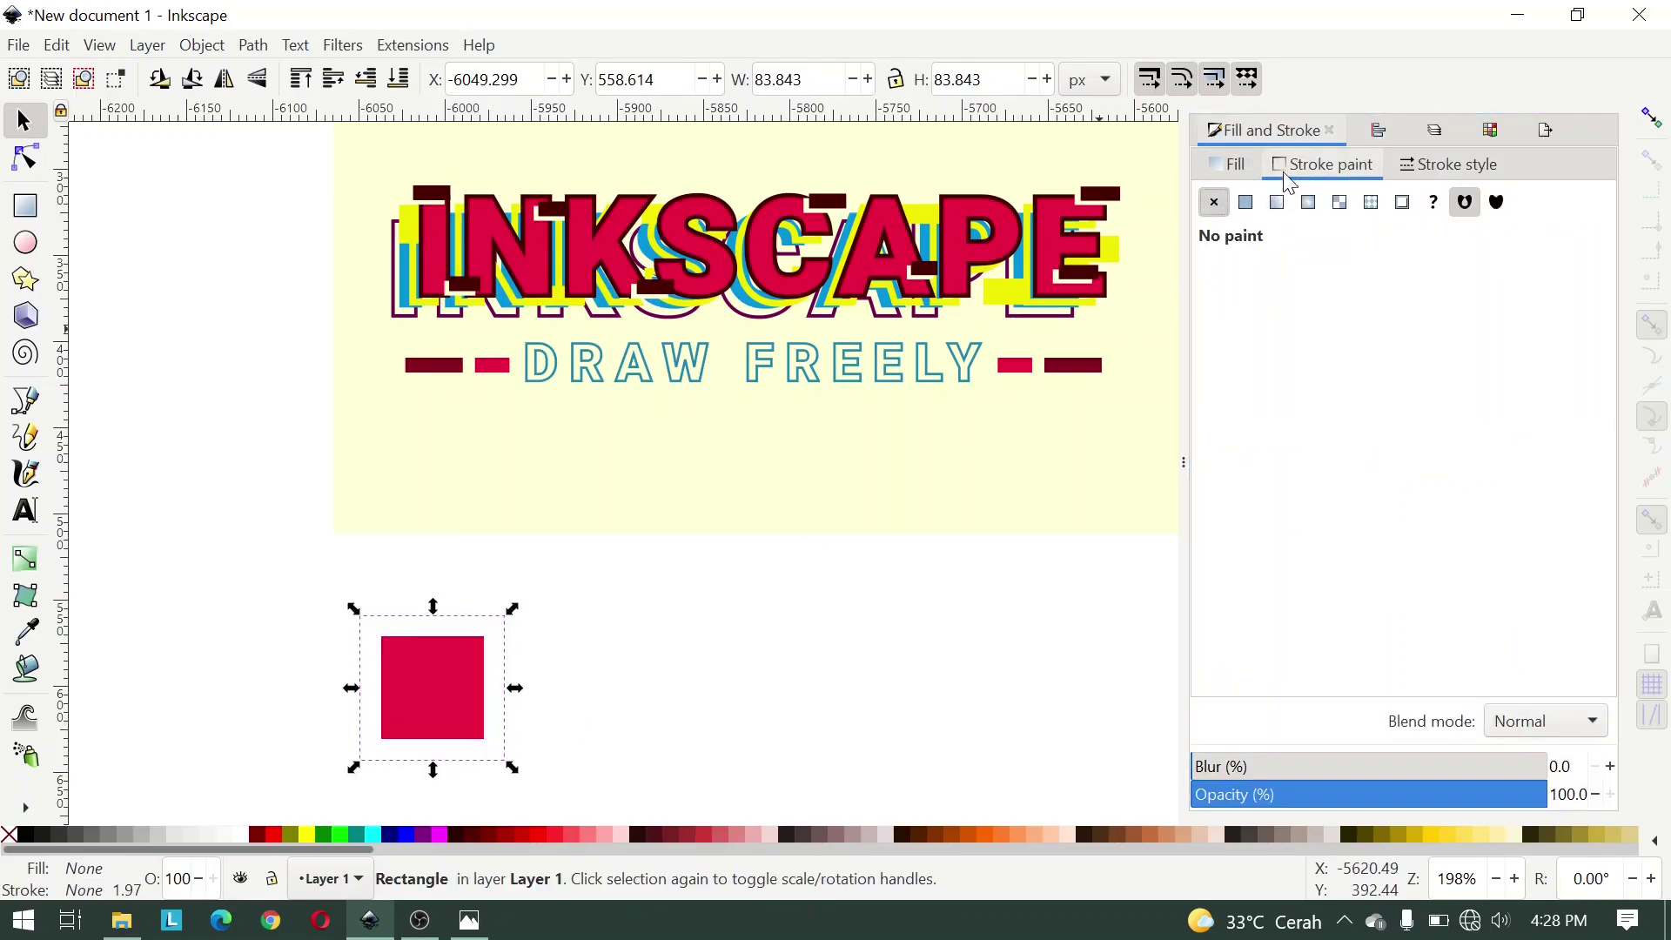
{"action": "left_click", "coordinate": [1246, 203]}
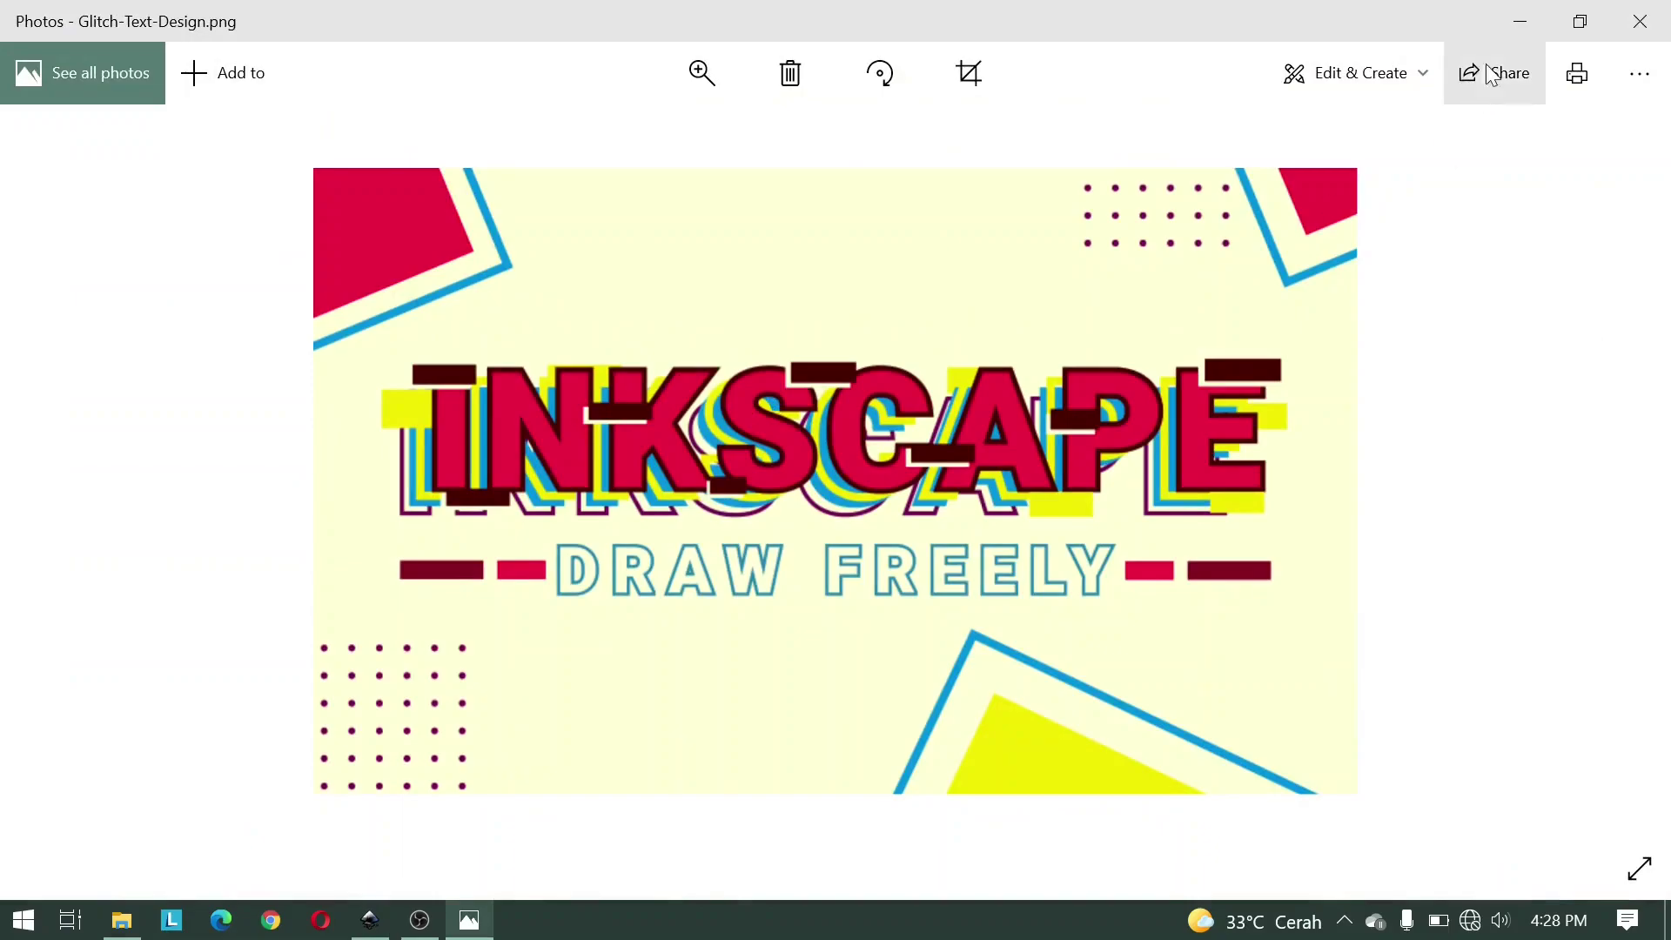
{"action": "left_click", "coordinate": [1523, 21]}
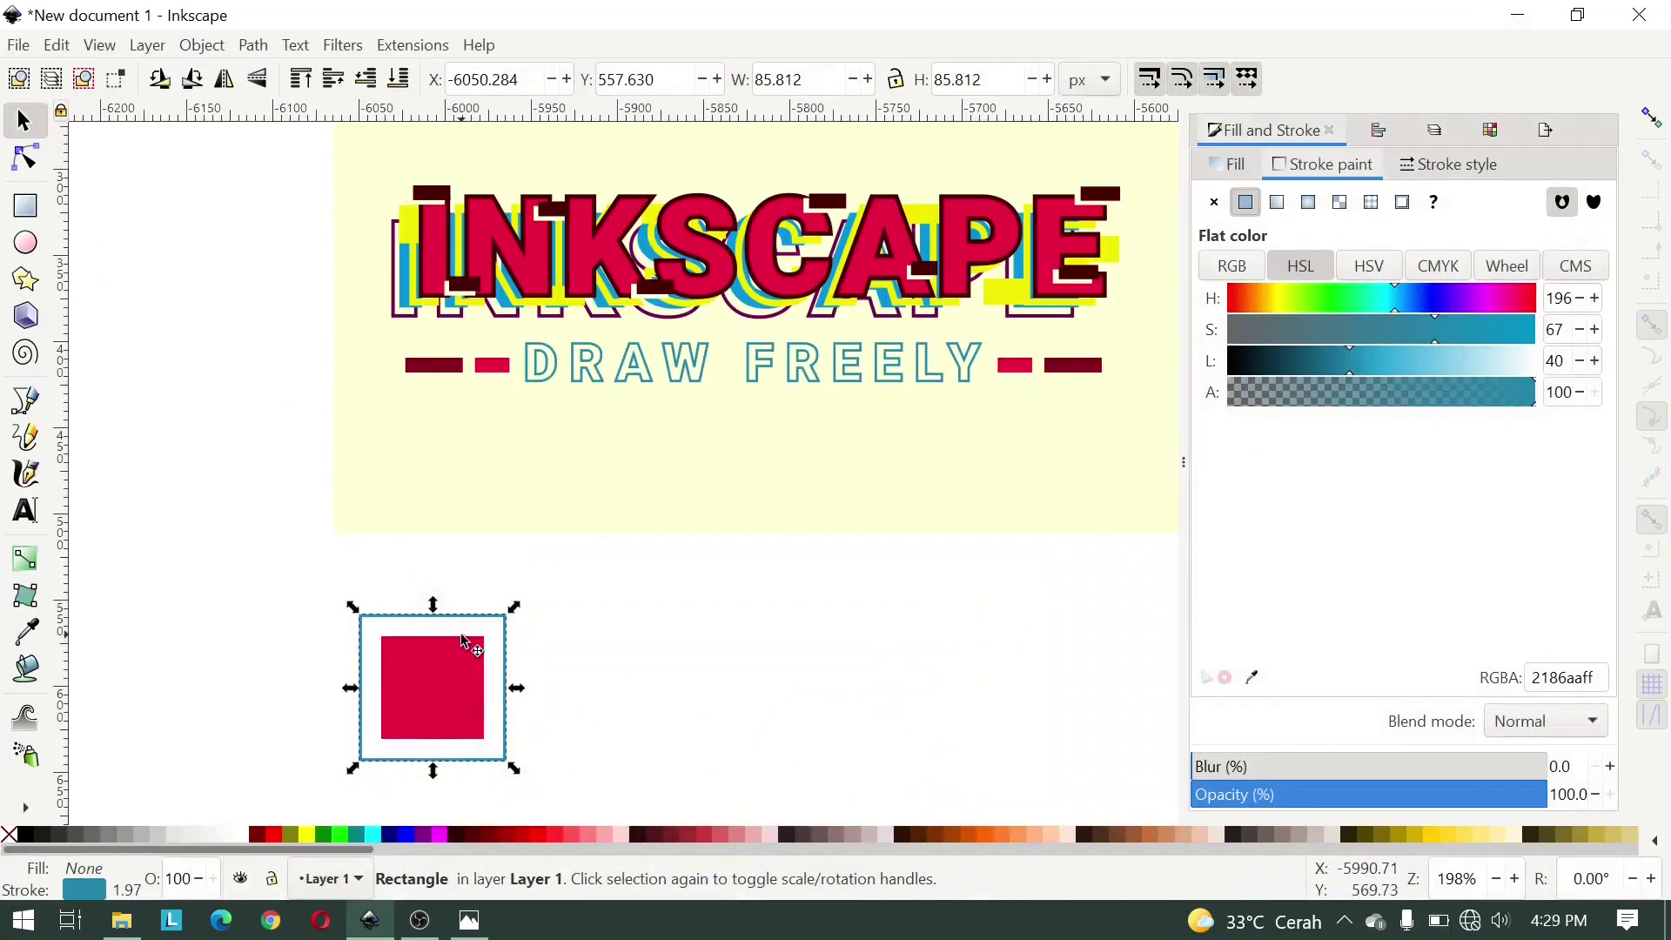
{"action": "key", "text": "d"}
{"action": "left_click", "coordinate": [416, 284]}
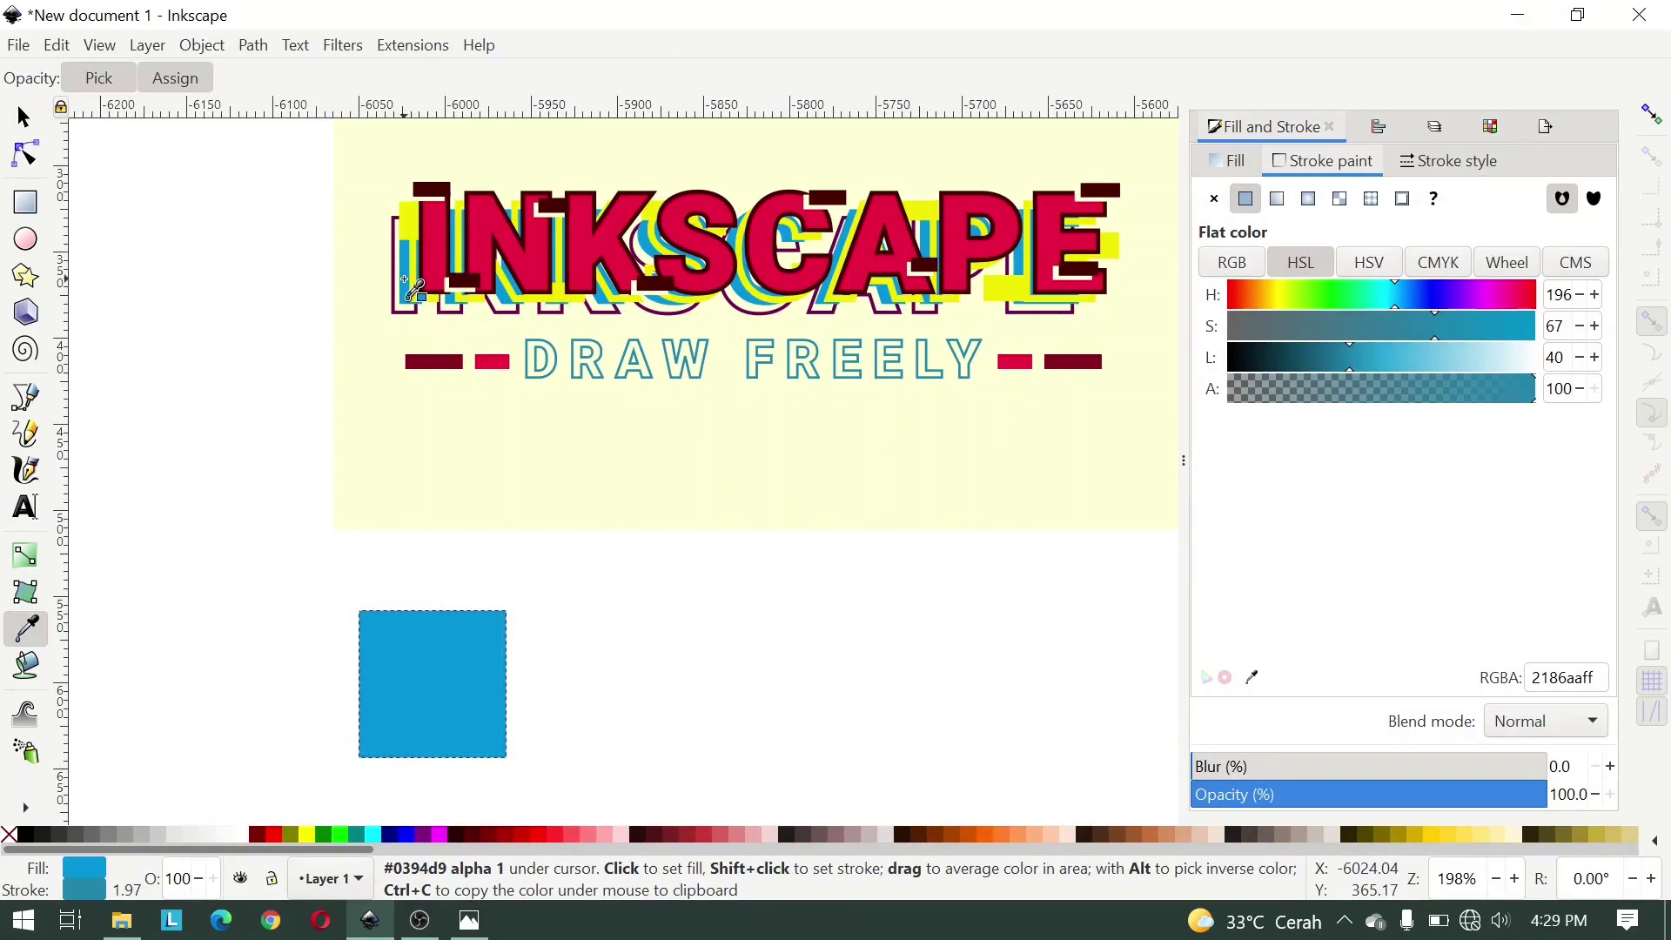
{"action": "key", "text": "ctrl+z"}
{"action": "left_click", "coordinate": [416, 284], "text": "shift"}
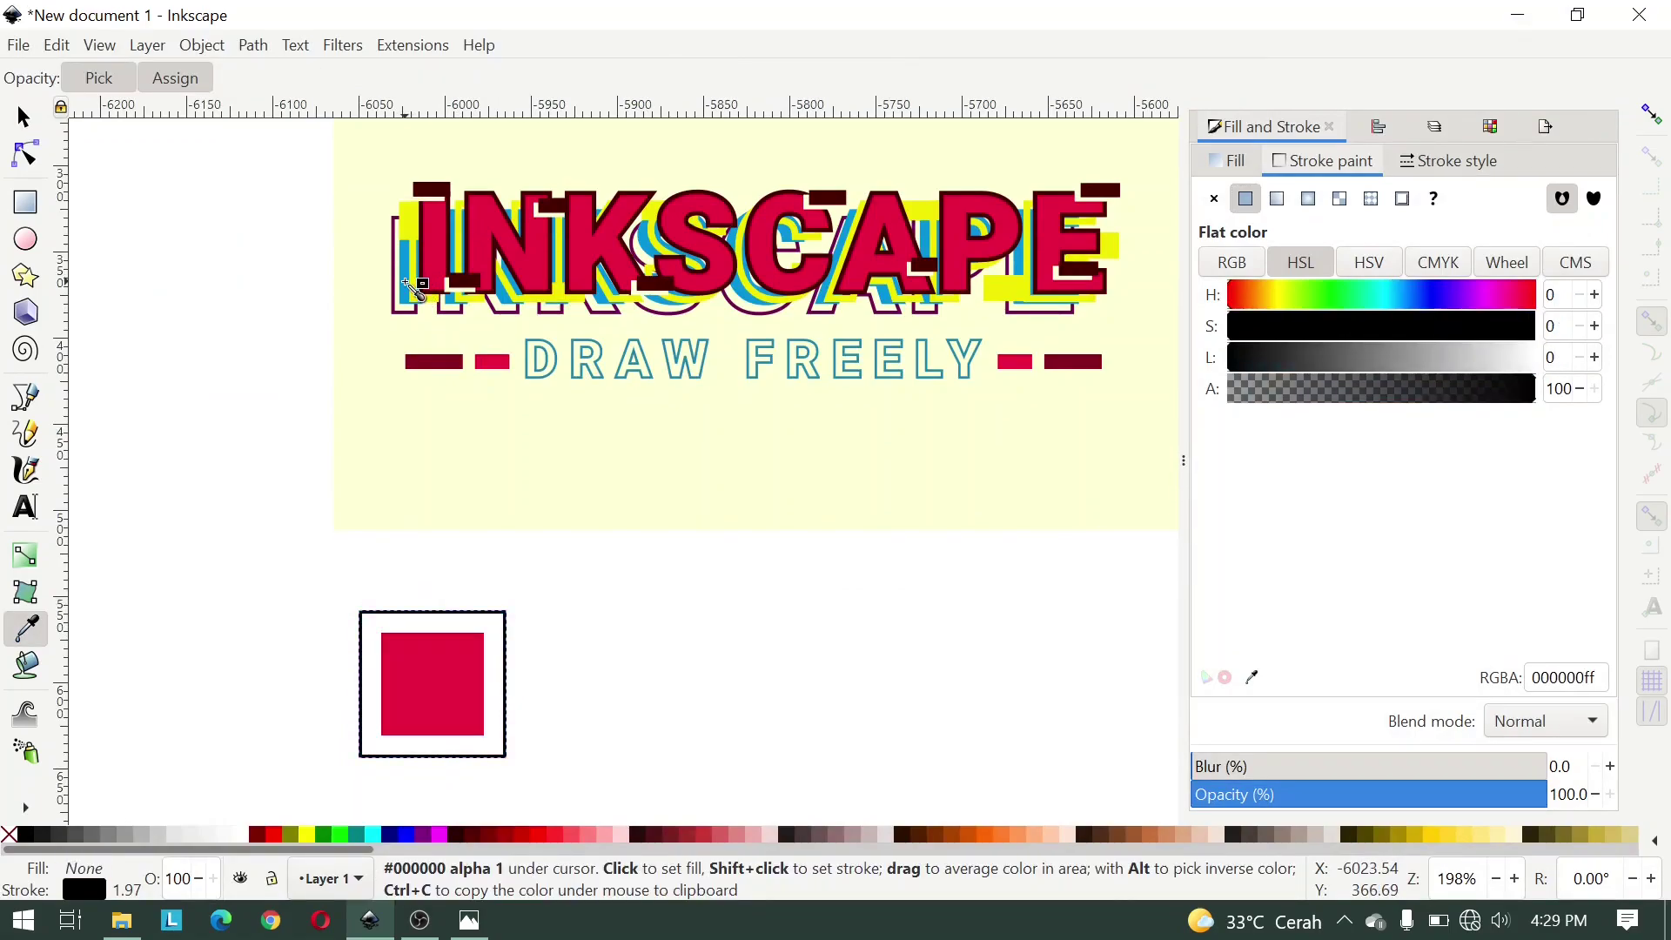
{"action": "left_click", "coordinate": [416, 284], "text": "shift"}
Step: Set the larger square's stroke to the blue 0394d9 sampled from the palette strip above the background
{"action": "scroll", "coordinate": [493, 143], "scroll_direction": "up", "scroll_amount": 5}
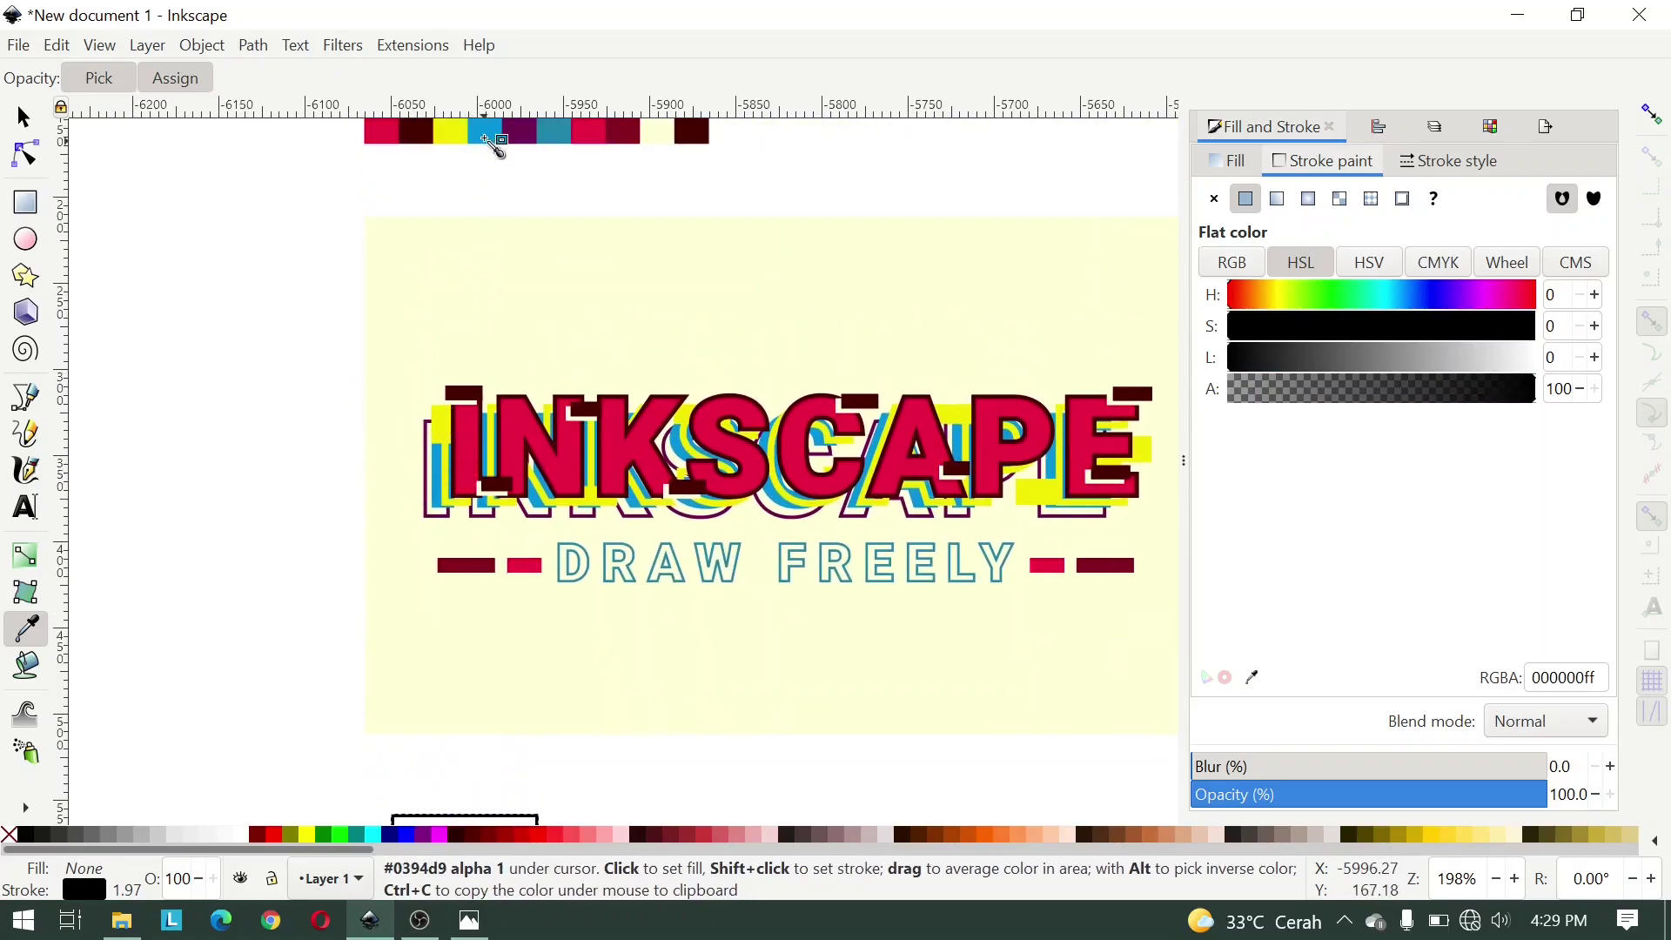
{"action": "left_click", "coordinate": [493, 144], "text": "shift"}
{"action": "scroll", "coordinate": [466, 280], "scroll_direction": "down", "scroll_amount": 5}
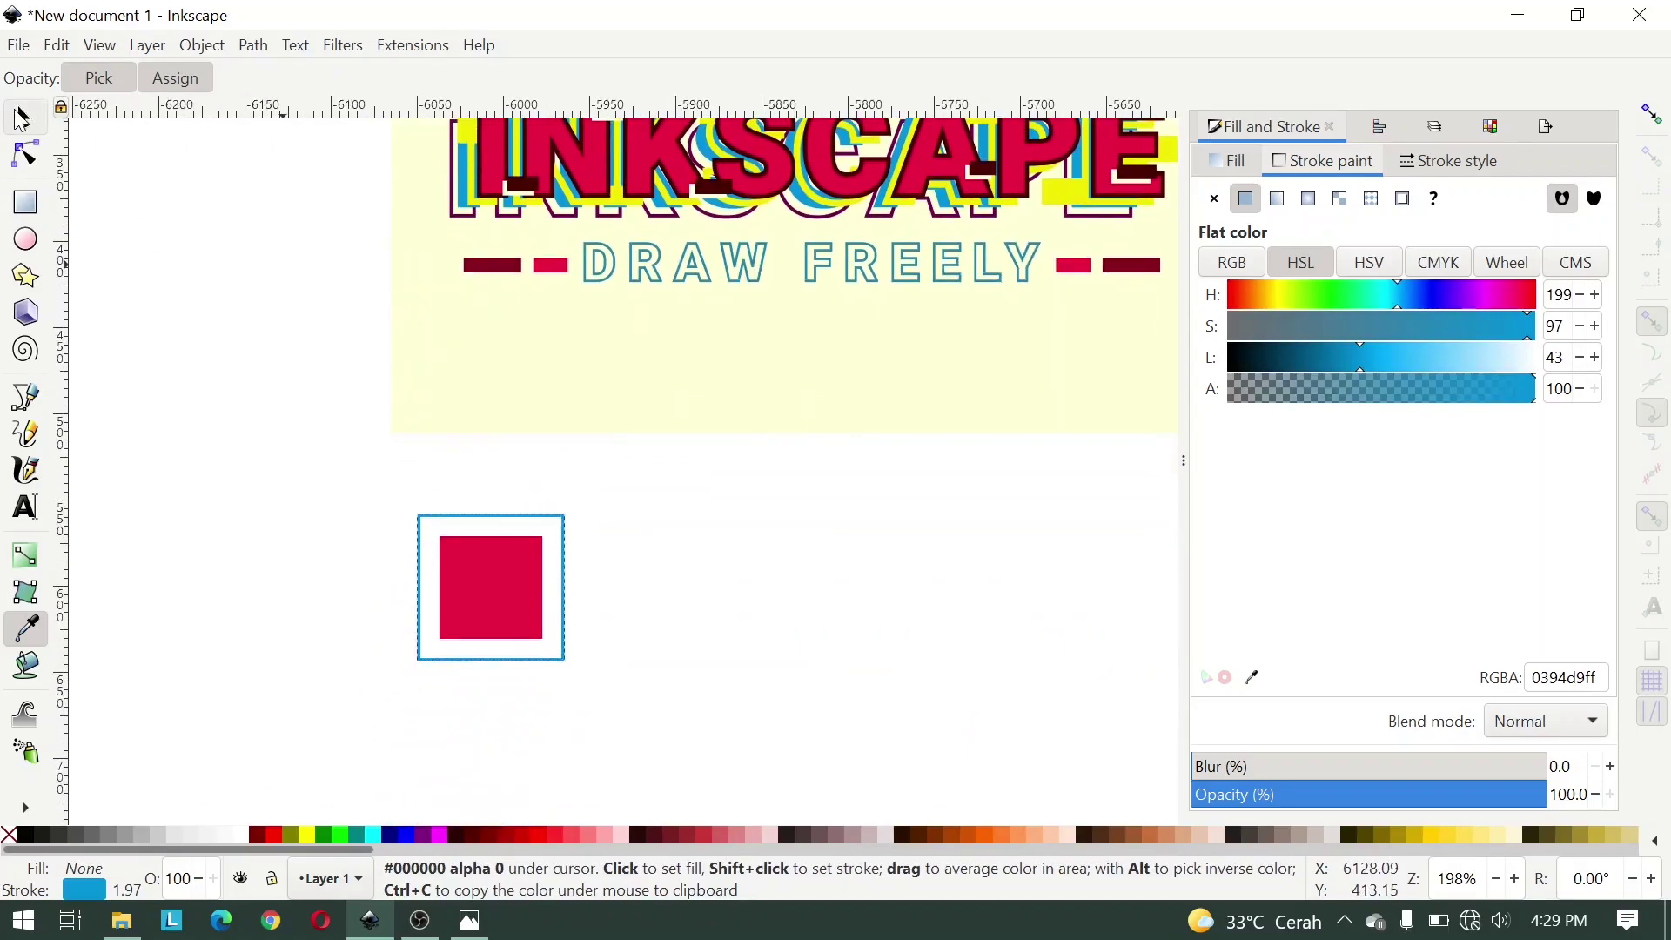
Step: Shrink the blue outlined square about its centre to about 81 × 81 px
{"action": "key", "text": "s"}
{"action": "scroll", "coordinate": [471, 561], "scroll_direction": "up", "scroll_amount": 1, "text": "ctrl"}
{"action": "left_click", "coordinate": [570, 613]}
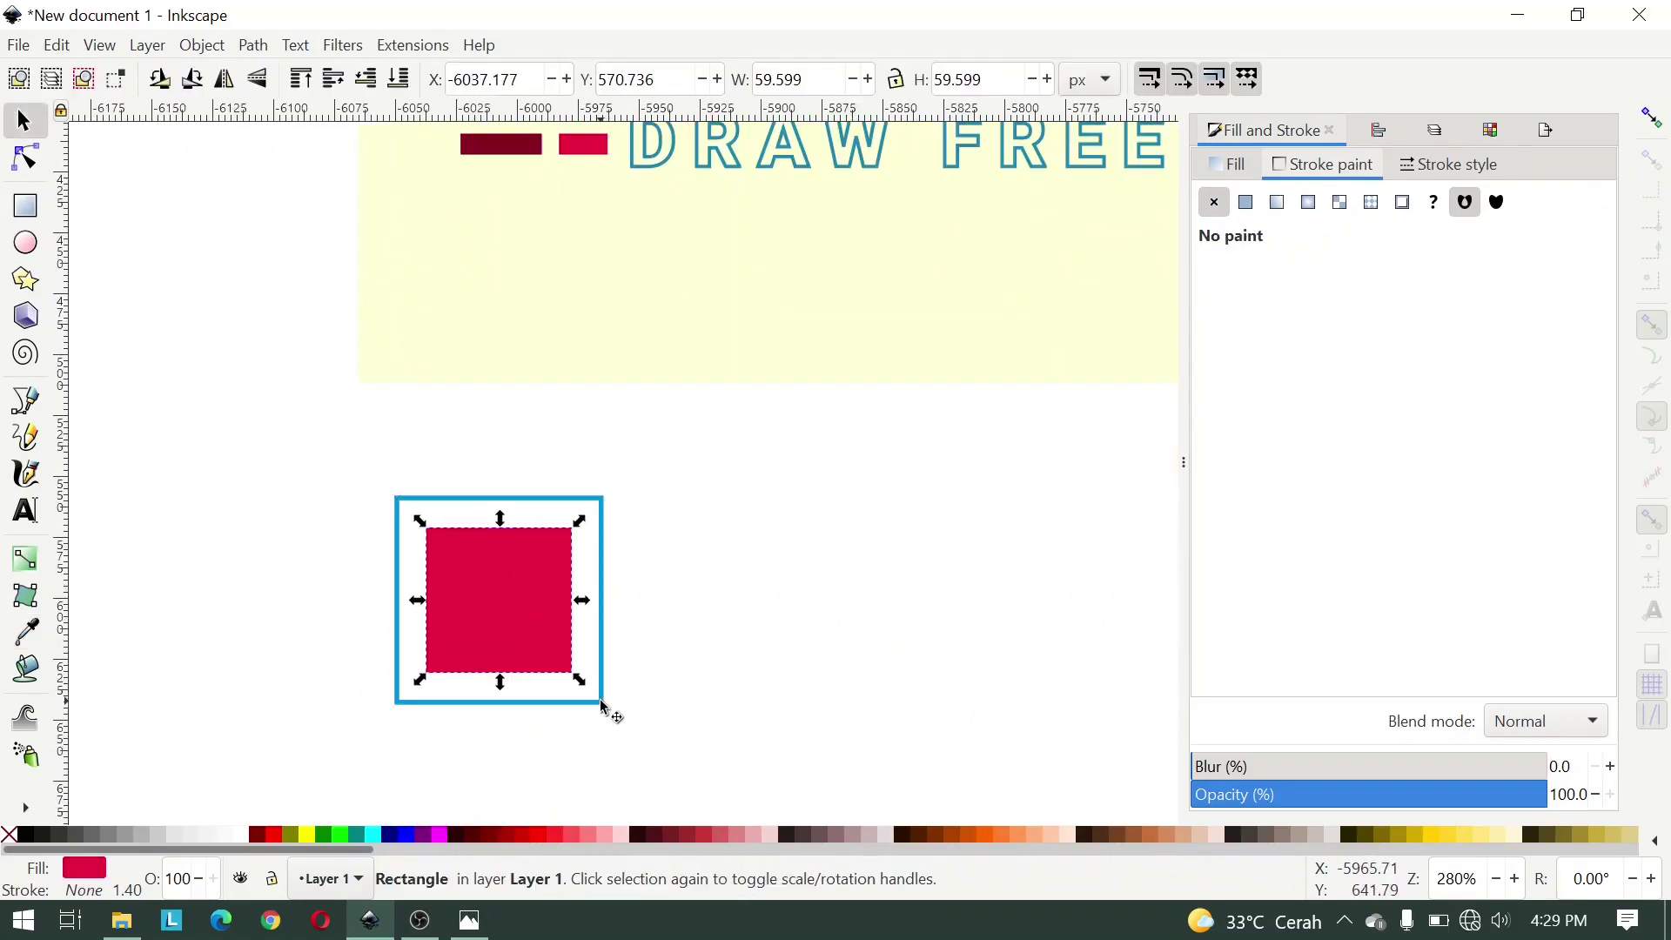
{"action": "left_click", "coordinate": [598, 698]}
{"action": "left_click_drag", "start_coordinate": [608, 705], "coordinate": [609, 712]}
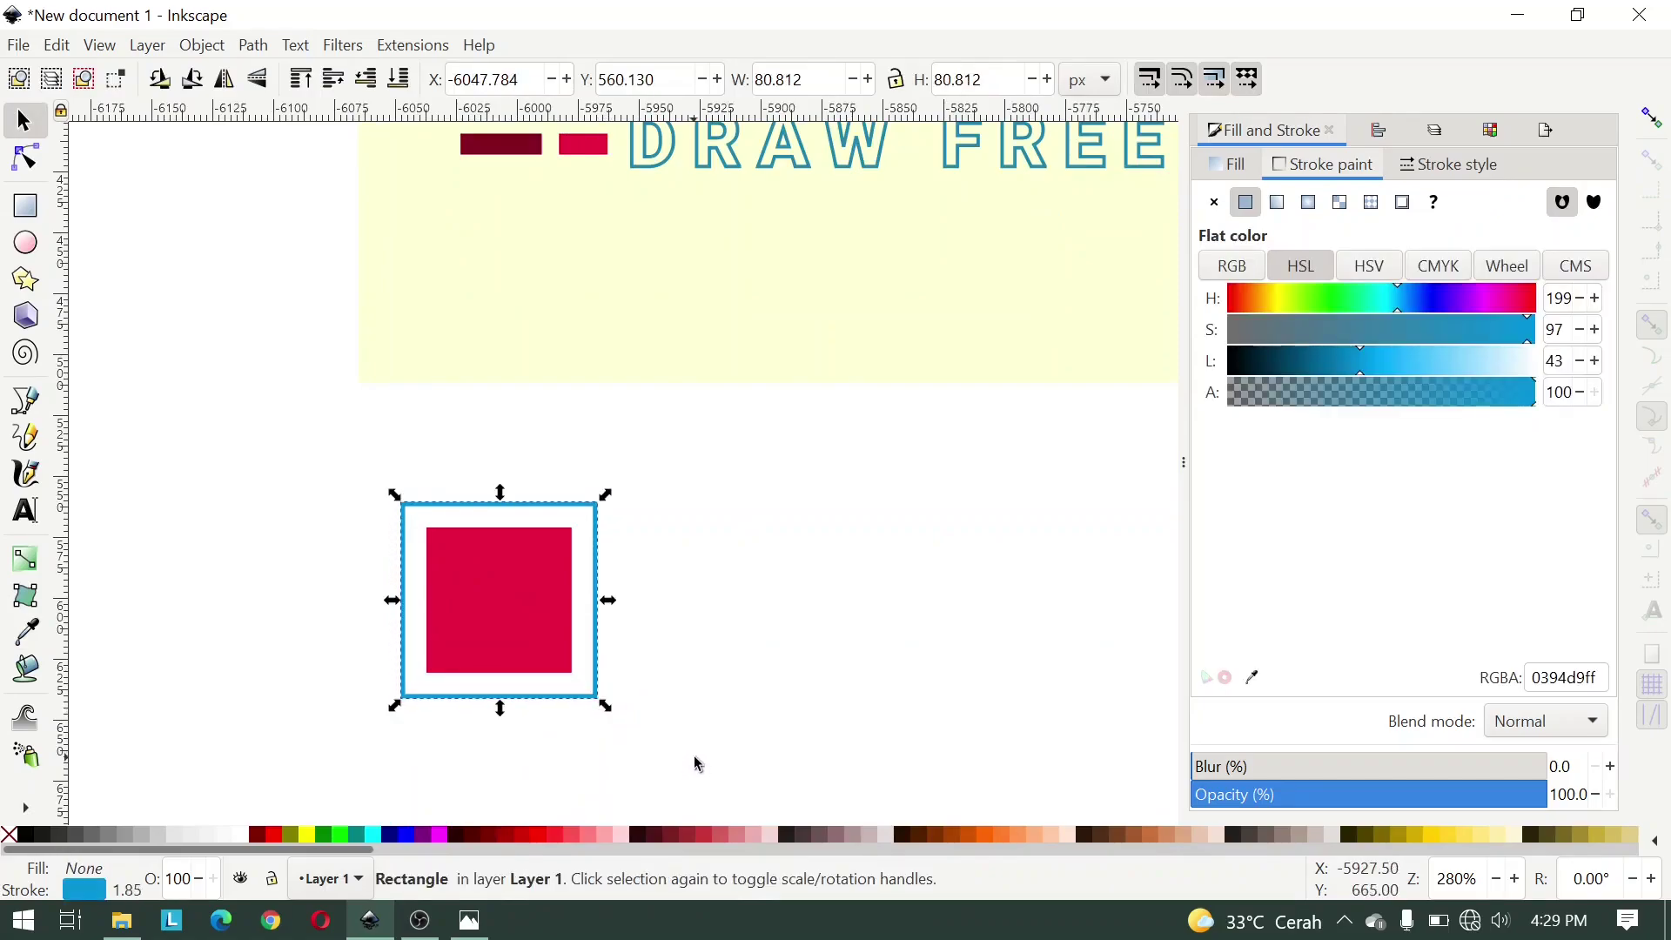
Step: Move the crimson square and its blue outline together to the background's left edge and tilt them slightly counter-clockwise
{"action": "left_click", "coordinate": [436, 571], "text": "shift"}
{"action": "scroll", "coordinate": [495, 666], "scroll_direction": "down", "scroll_amount": 1, "text": "ctrl"}
{"action": "left_click_drag", "start_coordinate": [495, 666], "coordinate": [369, 184]}
{"action": "scroll", "coordinate": [373, 362], "scroll_direction": "up", "scroll_amount": 5}
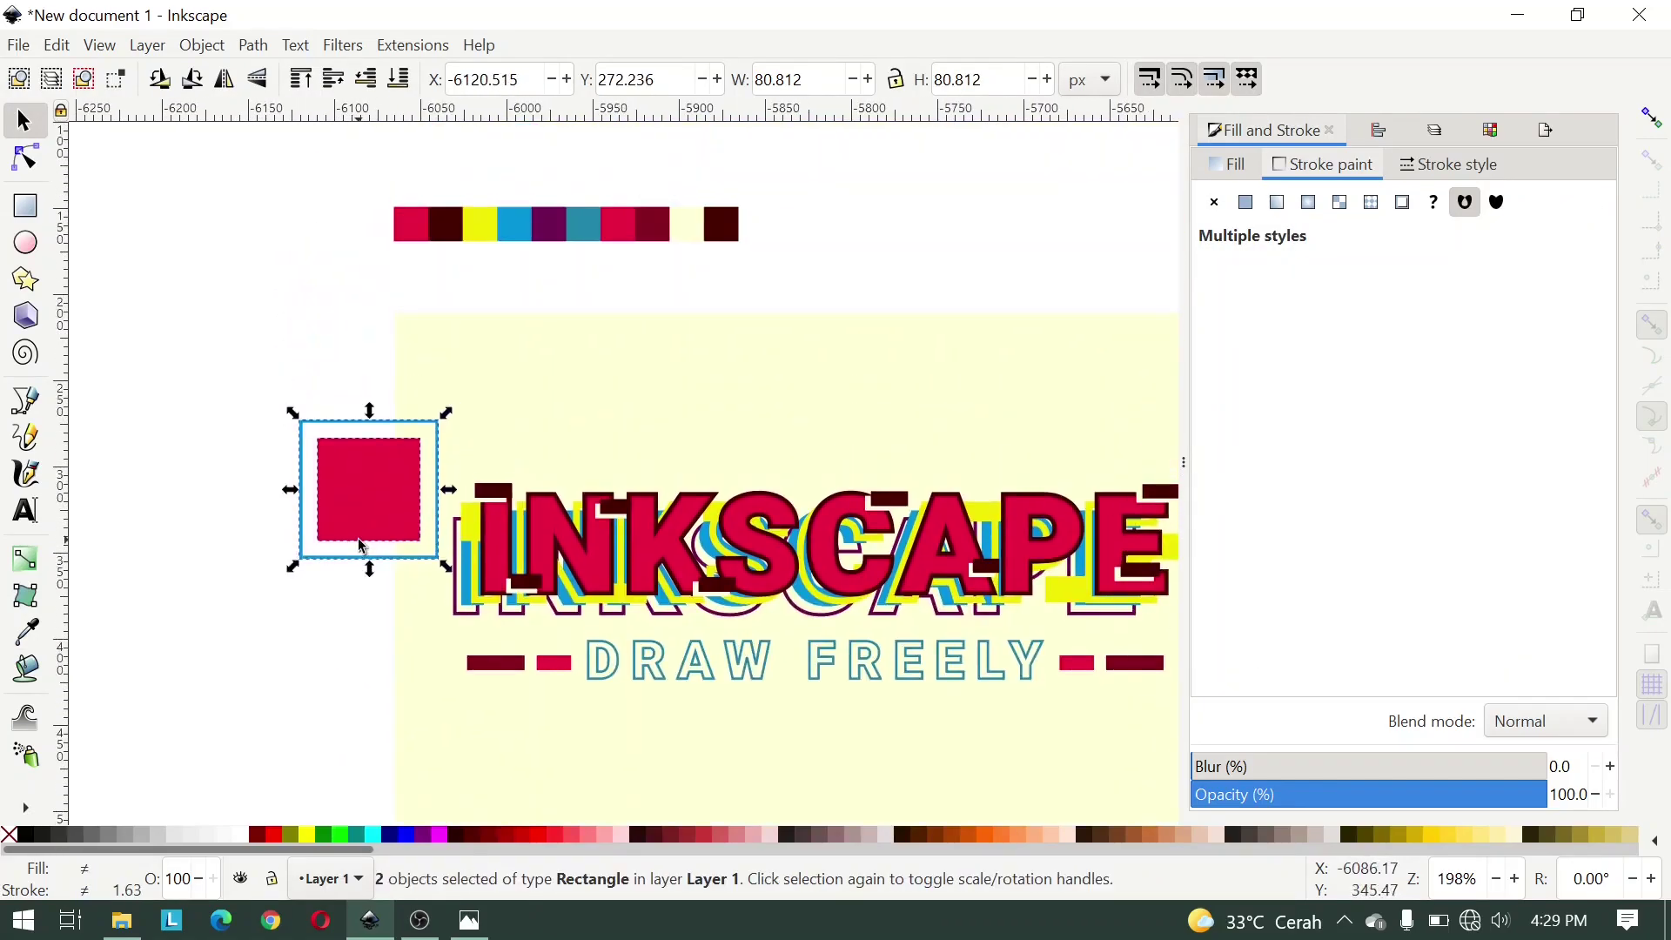
{"action": "left_click", "coordinate": [383, 477]}
{"action": "left_click_drag", "start_coordinate": [445, 414], "coordinate": [438, 533]}
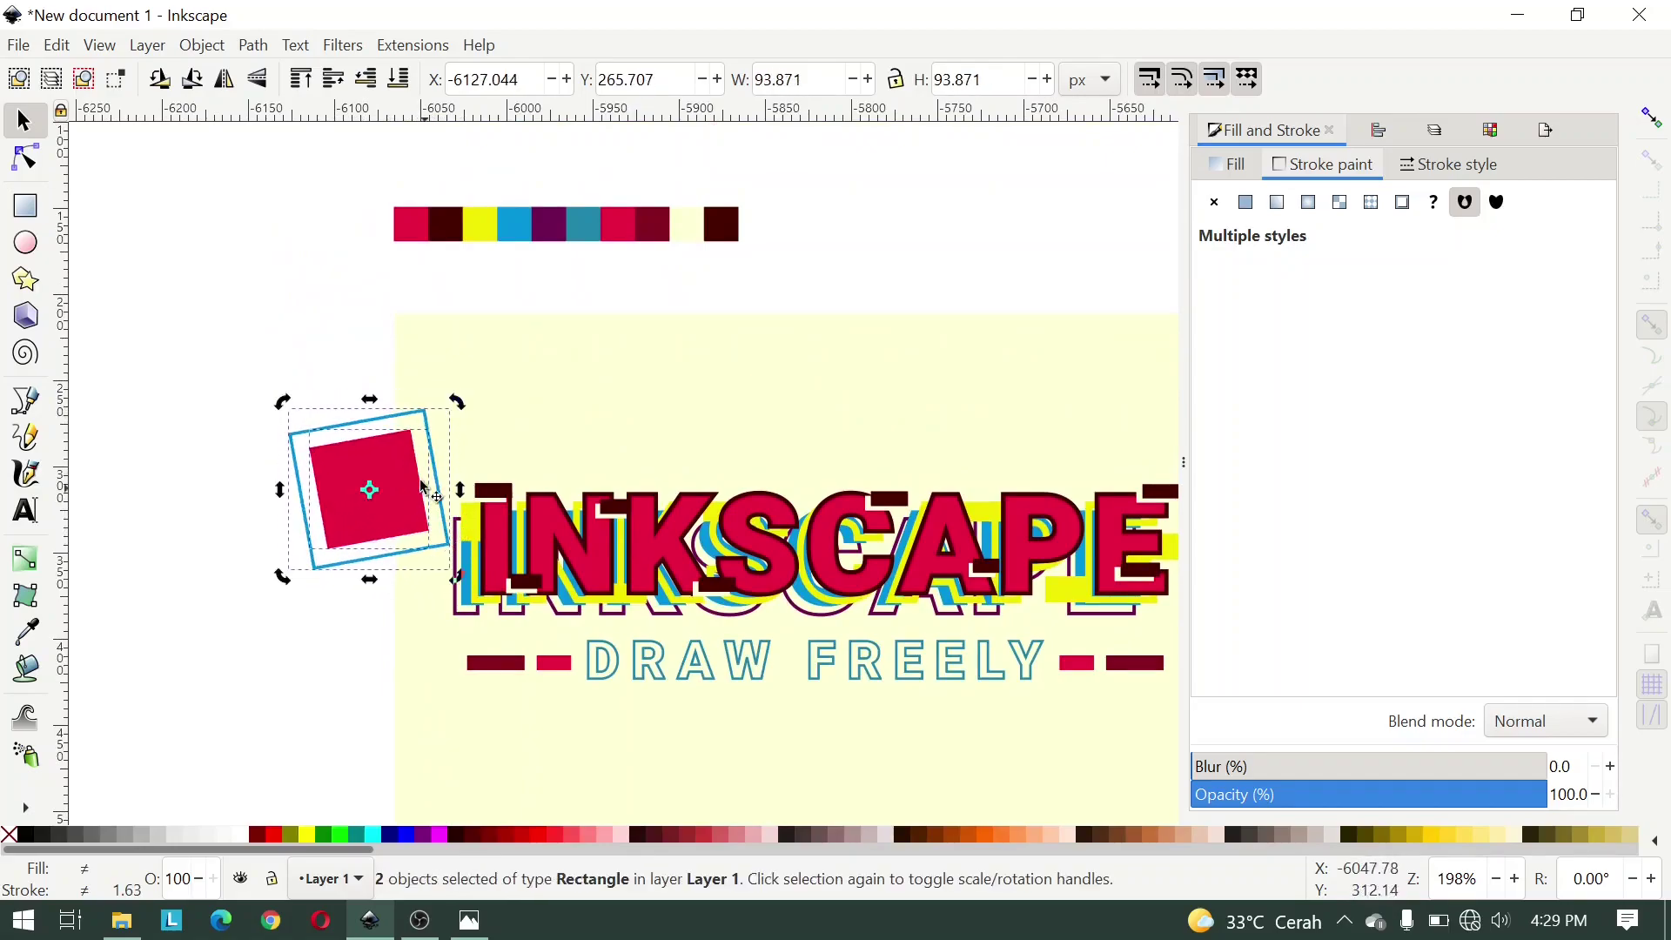
Step: Enlarge the tilted square pair to about 138 × 138 px and move it over the background's upper-left corner
{"action": "left_click", "coordinate": [409, 470]}
{"action": "left_click_drag", "start_coordinate": [464, 396], "coordinate": [532, 322]}
{"action": "left_click_drag", "start_coordinate": [395, 430], "coordinate": [427, 315]}
{"action": "scroll", "coordinate": [426, 315], "scroll_direction": "down", "scroll_amount": 1, "text": "ctrl"}
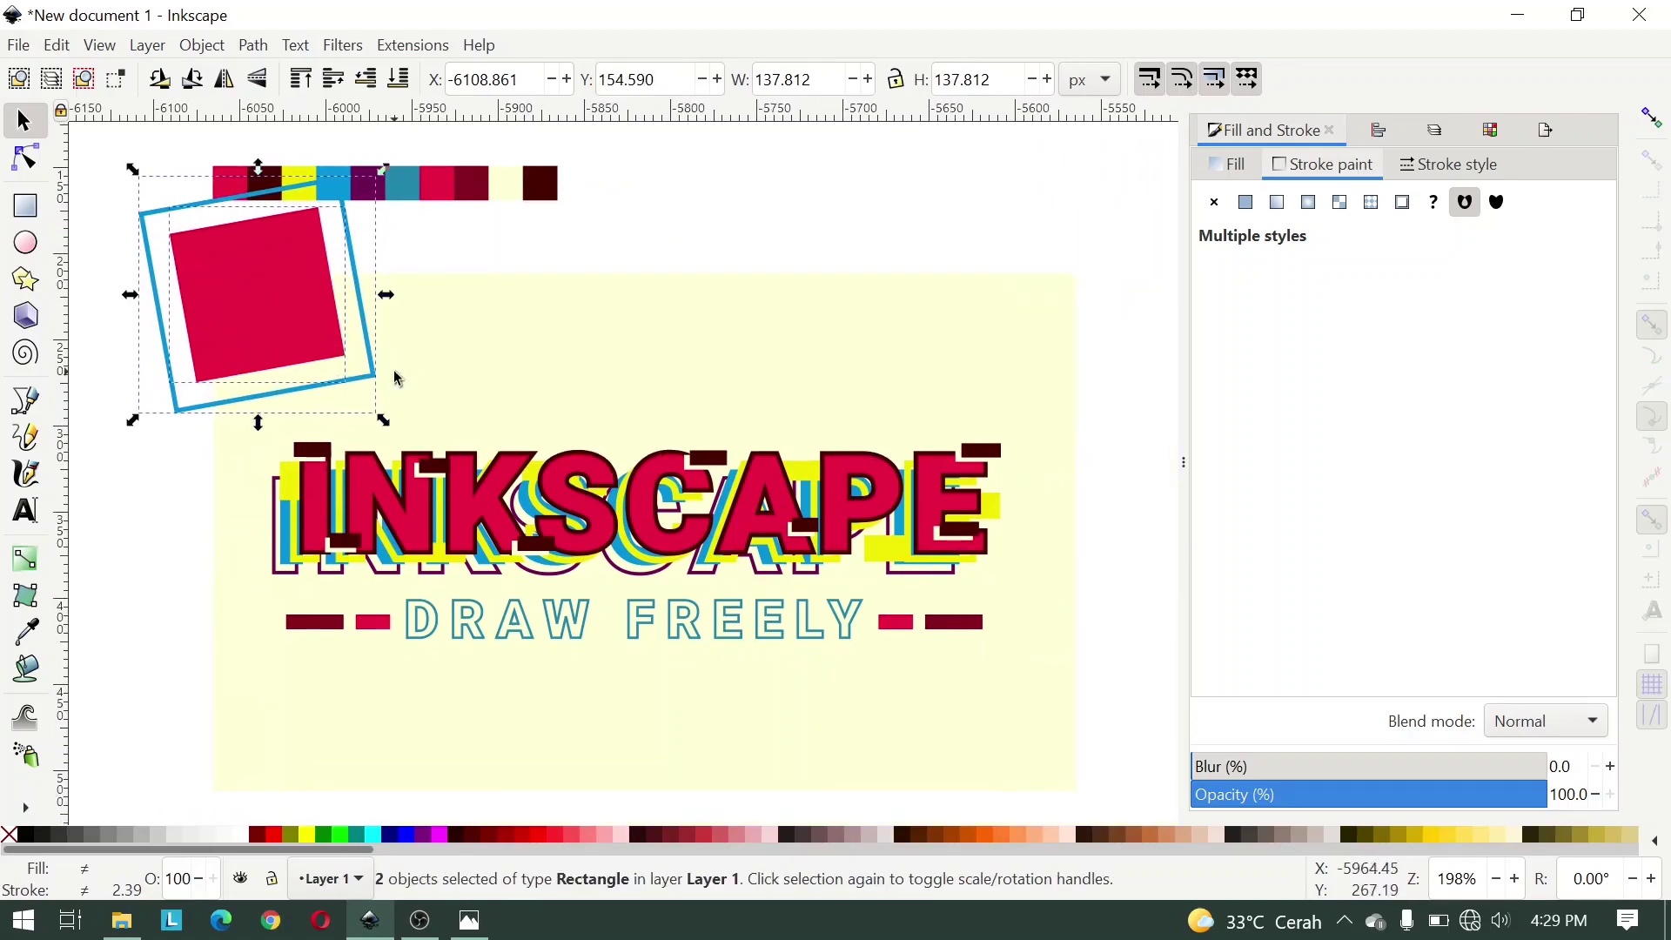
Step: Duplicate the tilted square pair, place the copy over the background's lower-right edge, and clear the selection
{"action": "key", "text": "ctrl+d"}
{"action": "left_click_drag", "start_coordinate": [293, 355], "coordinate": [707, 694]}
{"action": "left_click", "coordinate": [954, 697]}
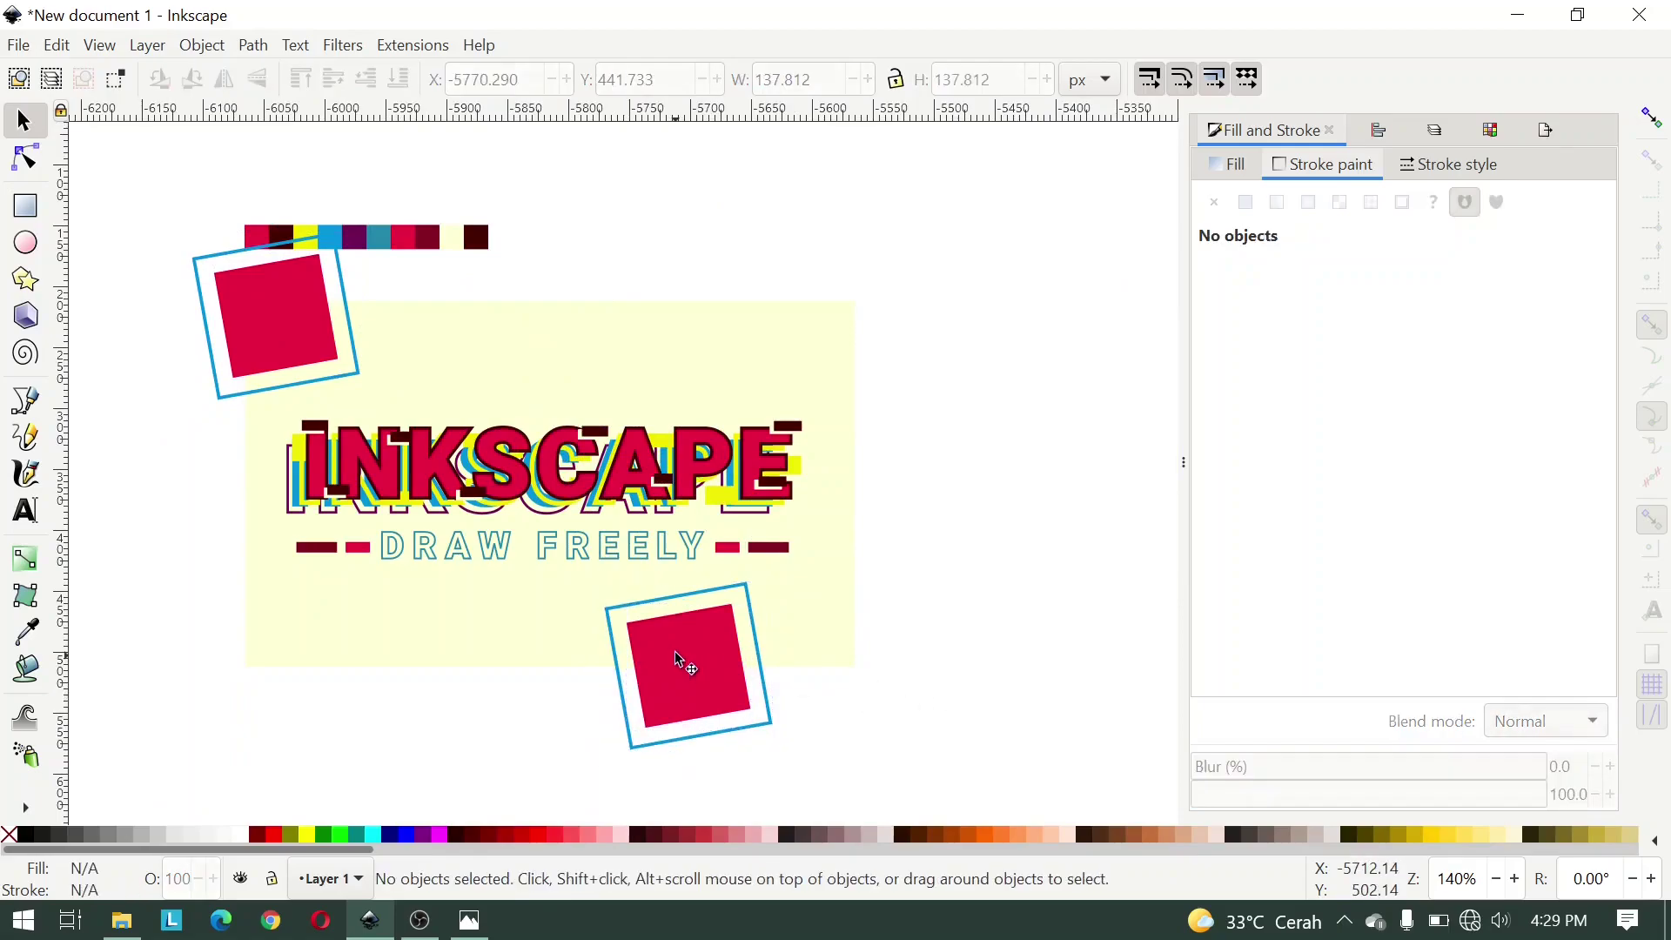
Step: Fill the lower copy's inner square with the yellow sampled from the glitch rectangles
{"action": "left_click", "coordinate": [682, 667]}
{"action": "key", "text": "d"}
{"action": "left_click", "coordinate": [729, 503]}
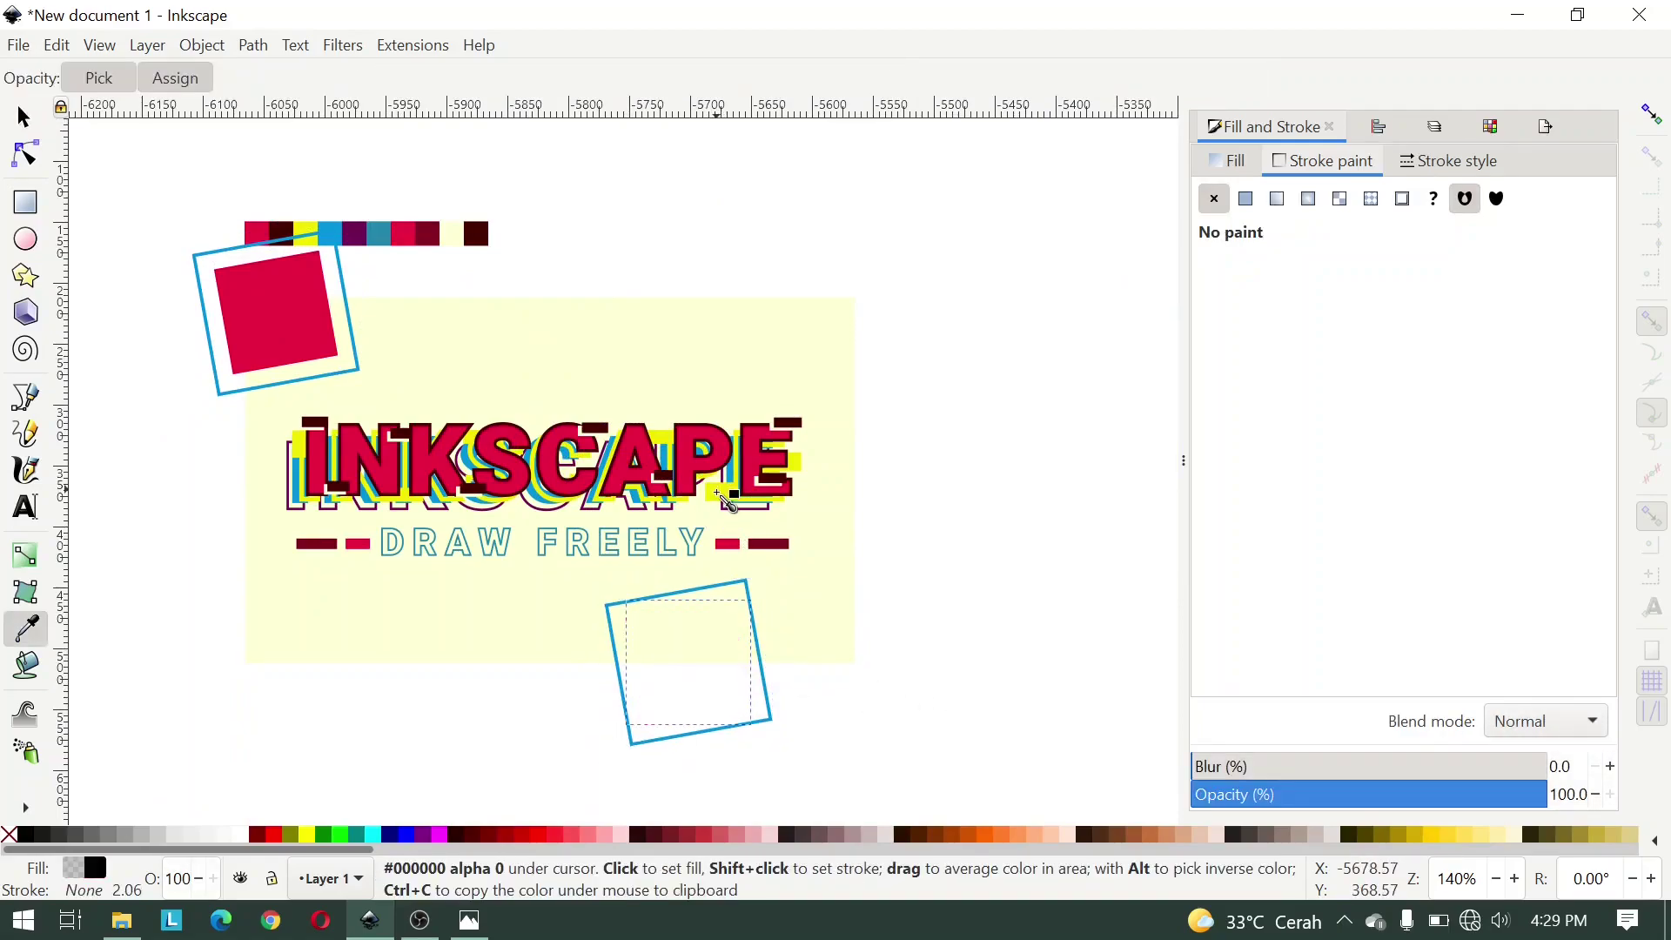
{"action": "left_click", "coordinate": [719, 494]}
{"action": "key", "text": "s"}
Step: Enlarge and rotate the yellow square with its outline to about 211 × 211 px overall, and lower it over the background's bottom edge
{"action": "left_click_drag", "start_coordinate": [831, 763], "coordinate": [522, 560]}
{"action": "left_click_drag", "start_coordinate": [783, 578], "coordinate": [861, 651]}
{"action": "left_click", "coordinate": [788, 583]}
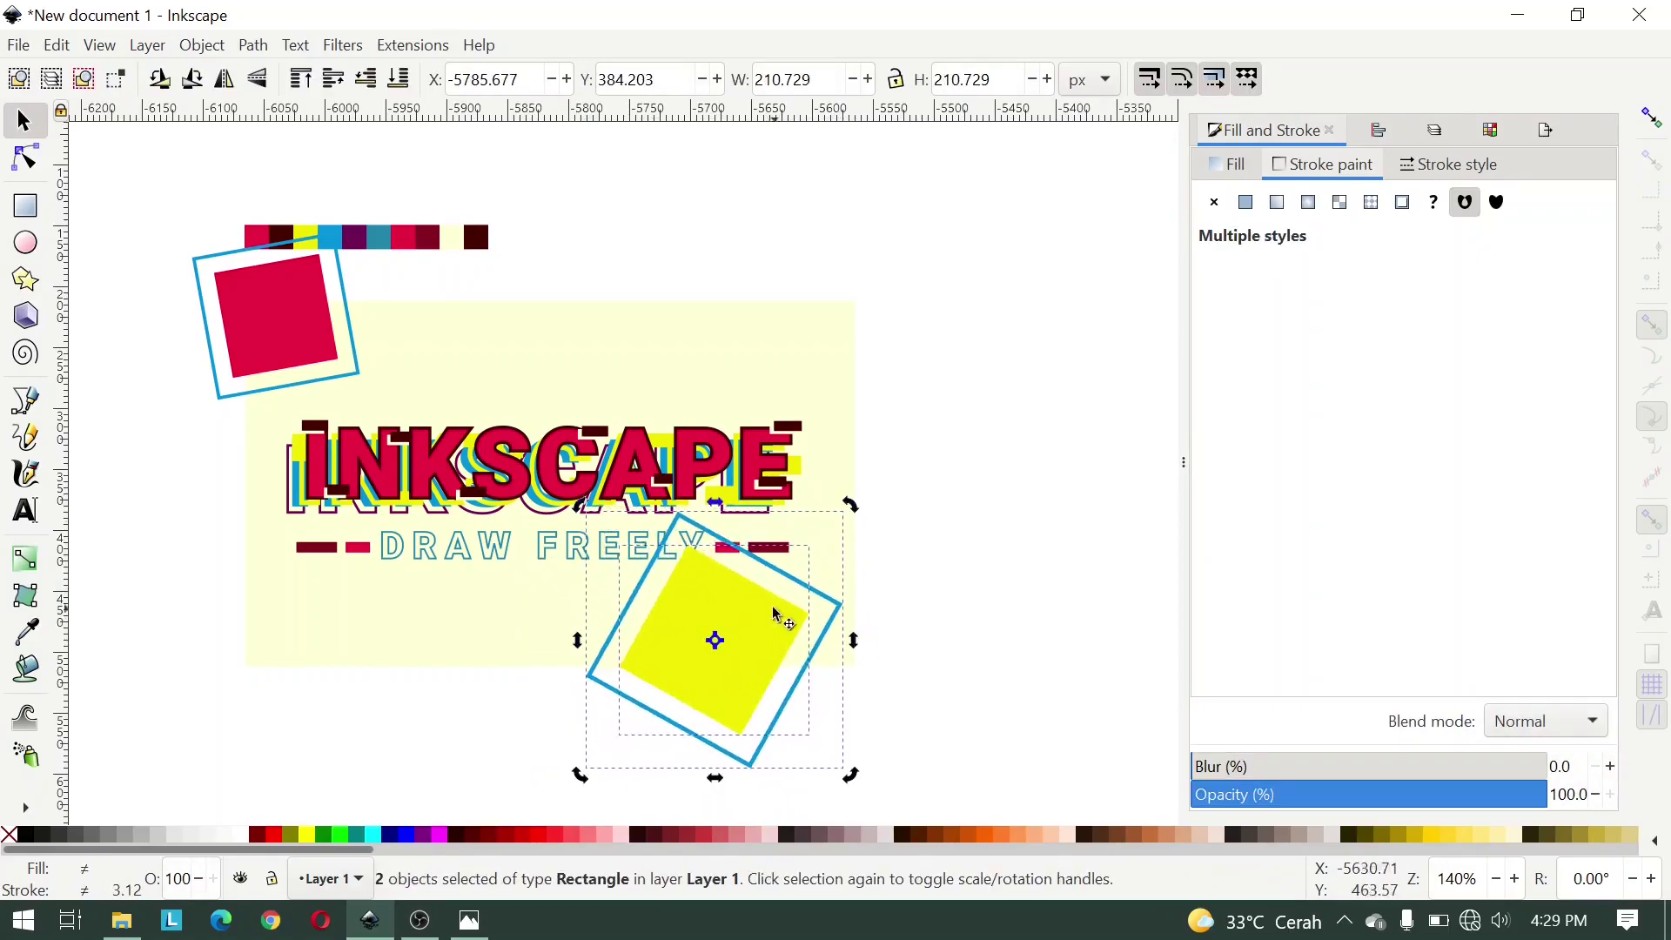
{"action": "mouse_move", "coordinate": [738, 603]}
{"action": "left_mouse_down"}
{"action": "mouse_move", "coordinate": [745, 682]}
{"action": "mouse_move", "coordinate": [728, 664]}
{"action": "left_mouse_up"}
{"action": "left_click", "coordinate": [859, 677]}
Step: Duplicate the yellow square with its outline, place the copy over the background's upper-right corner, and enlarge it to about 226 × 226 px
{"action": "left_click", "coordinate": [828, 669]}
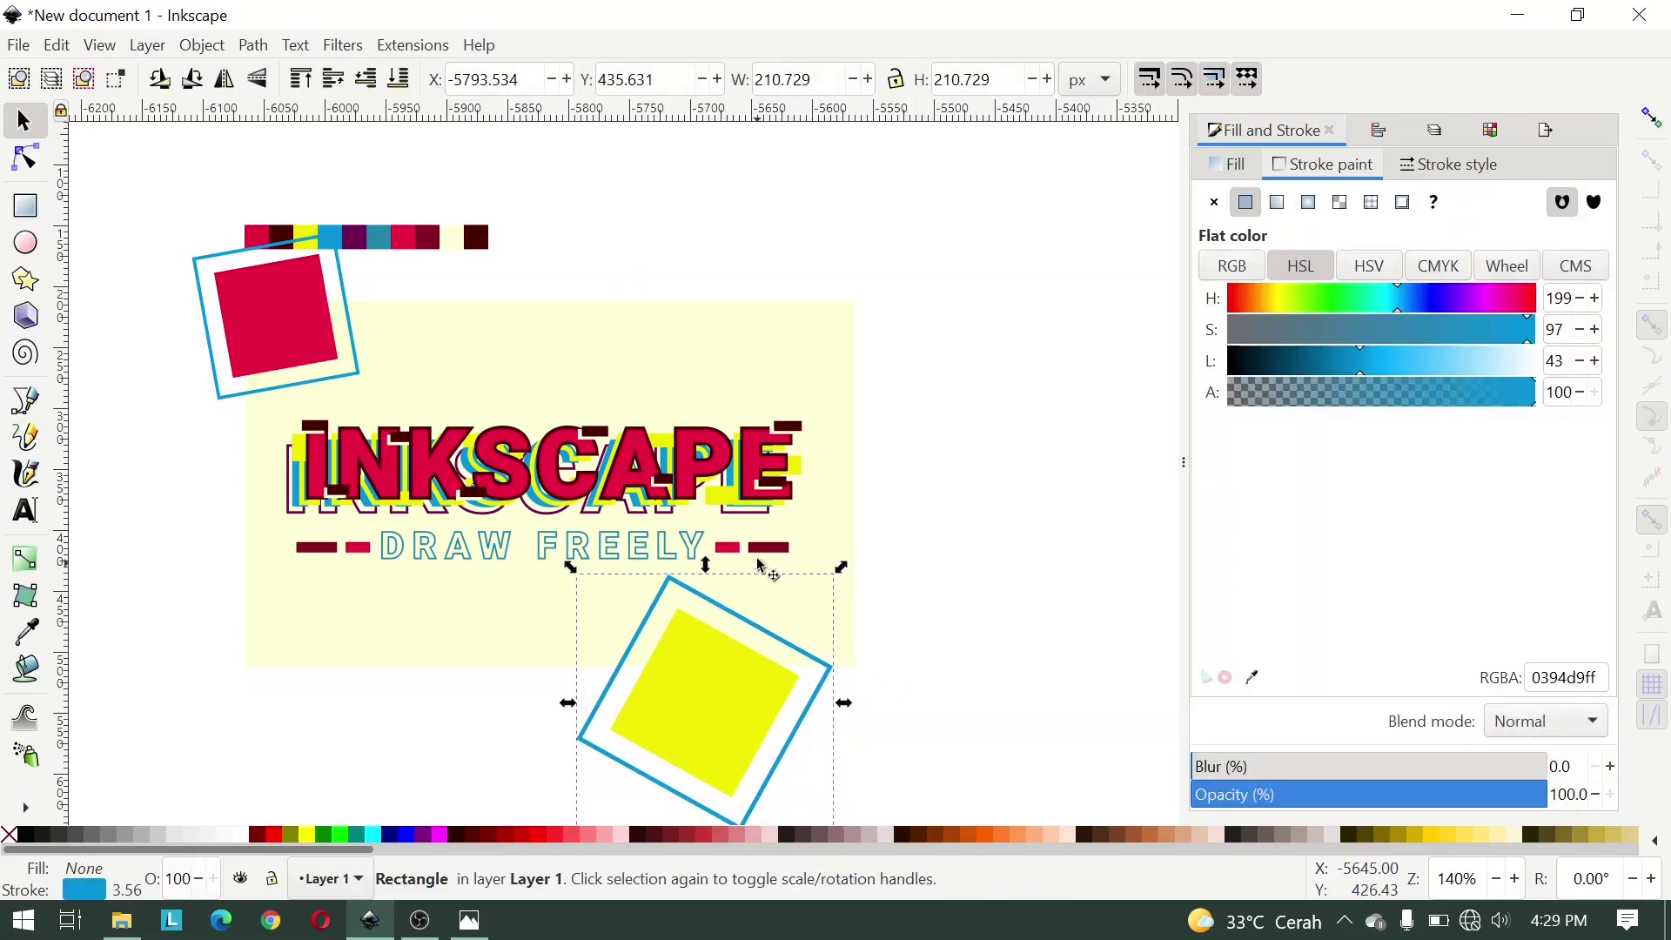
{"action": "left_click", "coordinate": [753, 681], "text": "shift"}
{"action": "key", "text": "ctrl+d"}
{"action": "left_click_drag", "start_coordinate": [757, 682], "coordinate": [836, 279]}
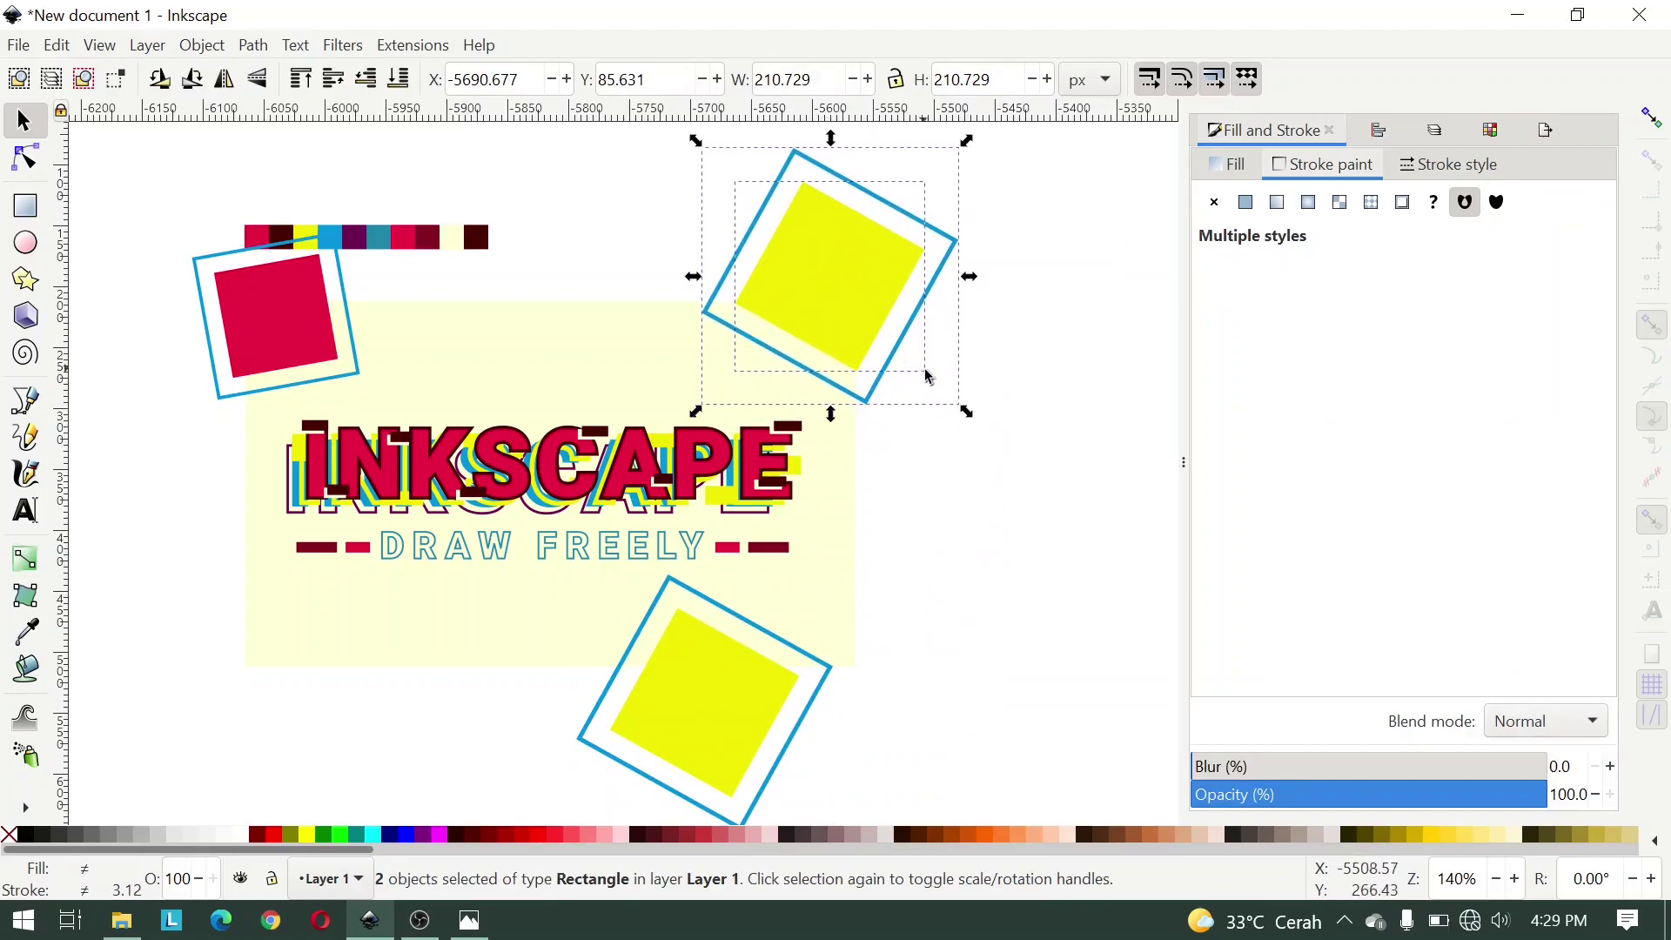
{"action": "left_click_drag", "start_coordinate": [969, 417], "coordinate": [985, 432]}
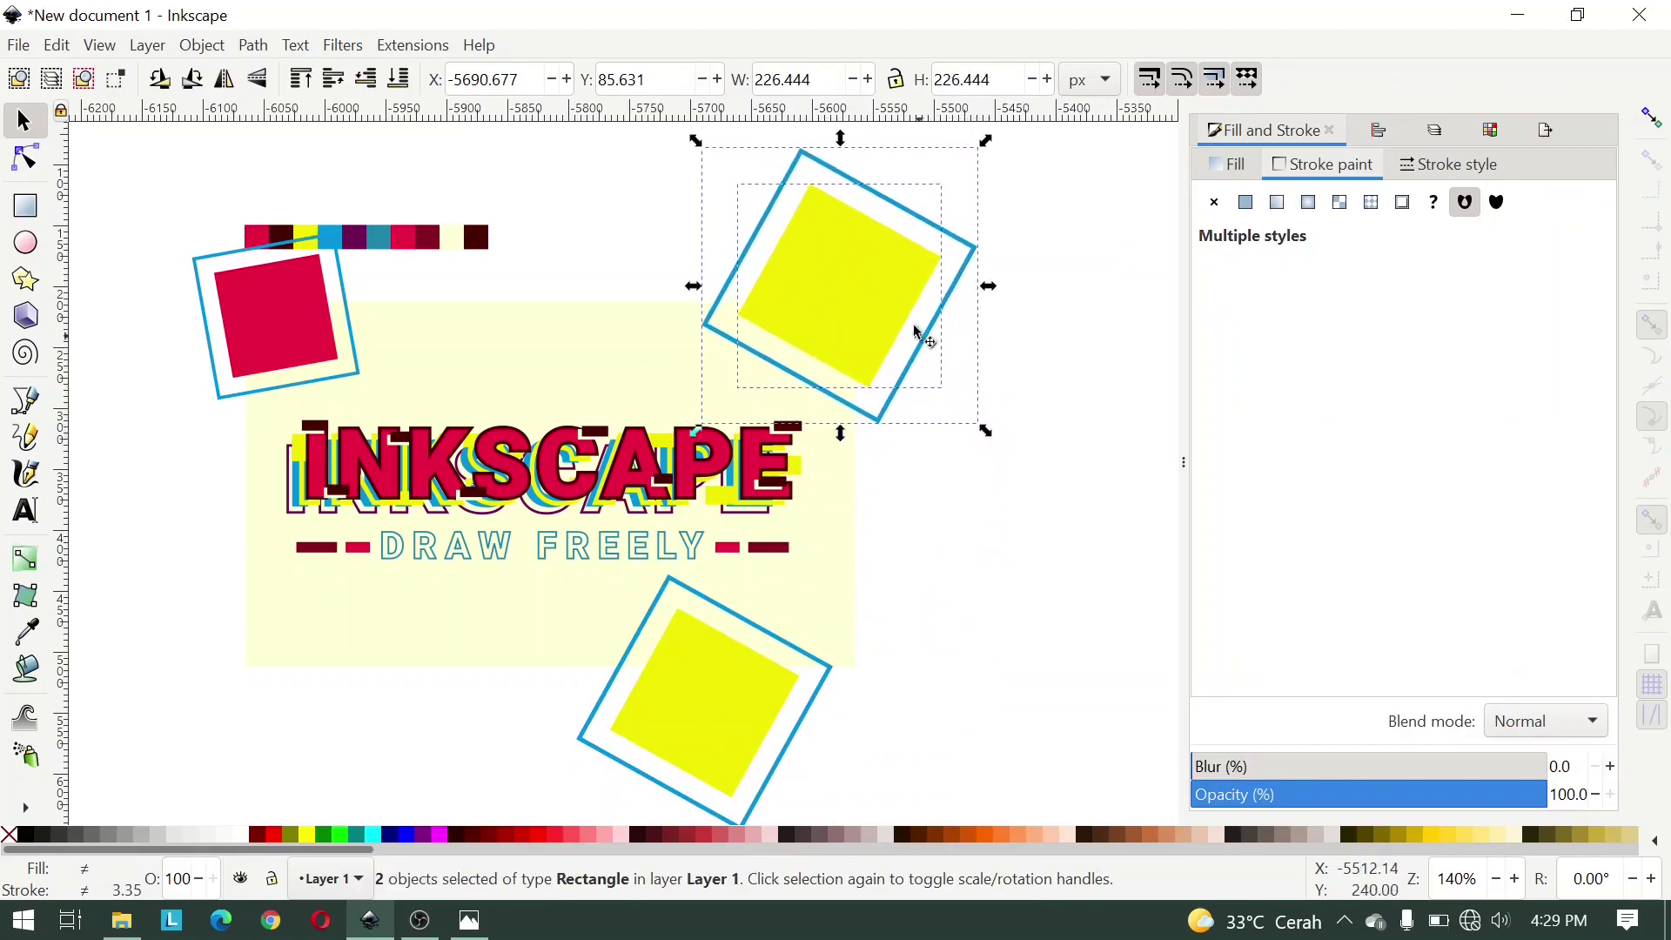
{"action": "left_click_drag", "start_coordinate": [917, 331], "coordinate": [896, 301]}
{"action": "key", "text": "Escape"}
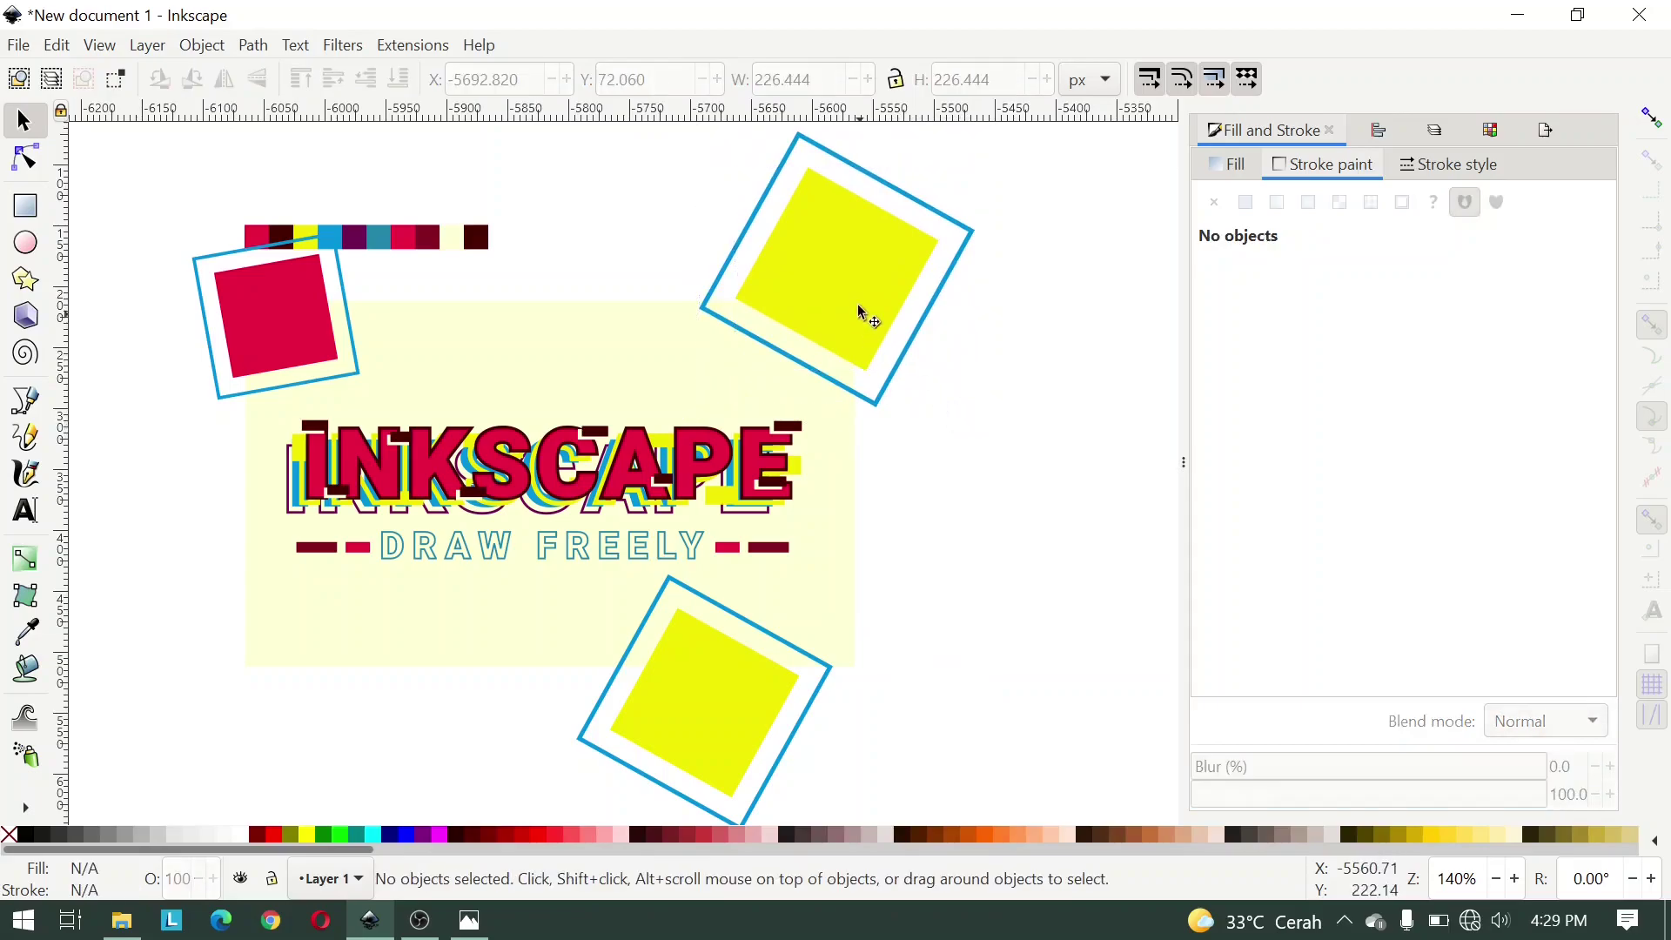
Step: Fill the upper-right copy's inner square with the crimson sampled from the upper-left square
{"action": "left_click", "coordinate": [862, 316]}
{"action": "key", "text": "d"}
{"action": "left_click", "coordinate": [297, 326]}
{"action": "key", "text": "s"}
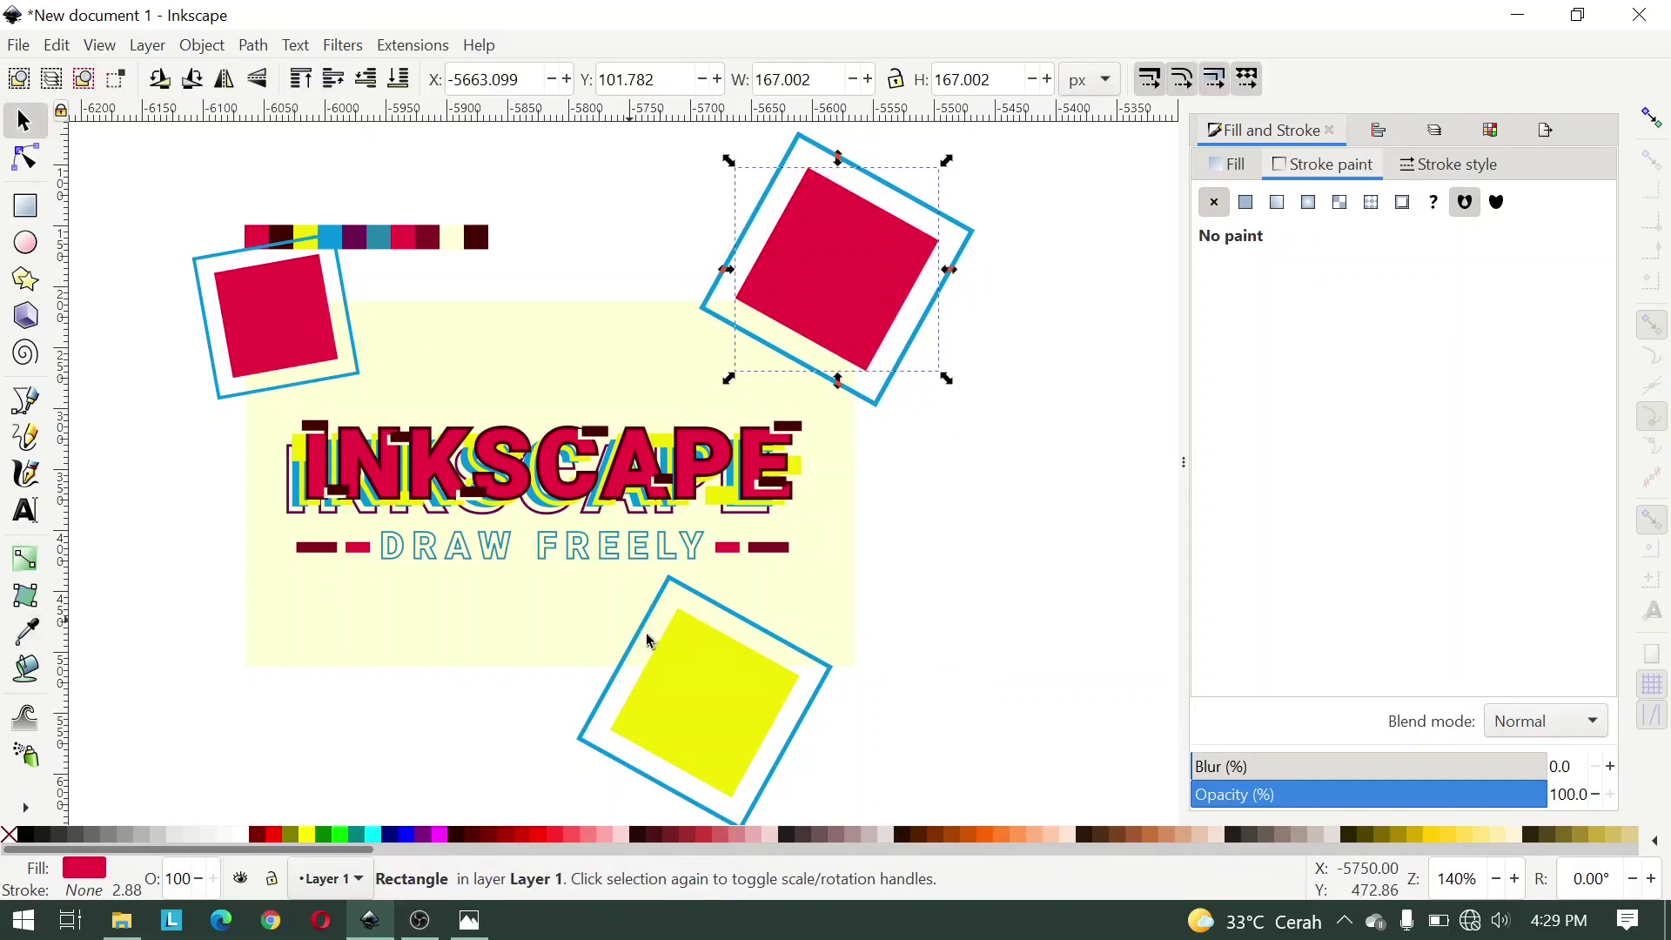
Step: Set the stroke width of all three blue square outlines to 3 px and clear the selection
{"action": "left_click", "coordinate": [696, 606]}
{"action": "left_click", "coordinate": [878, 403], "text": "shift"}
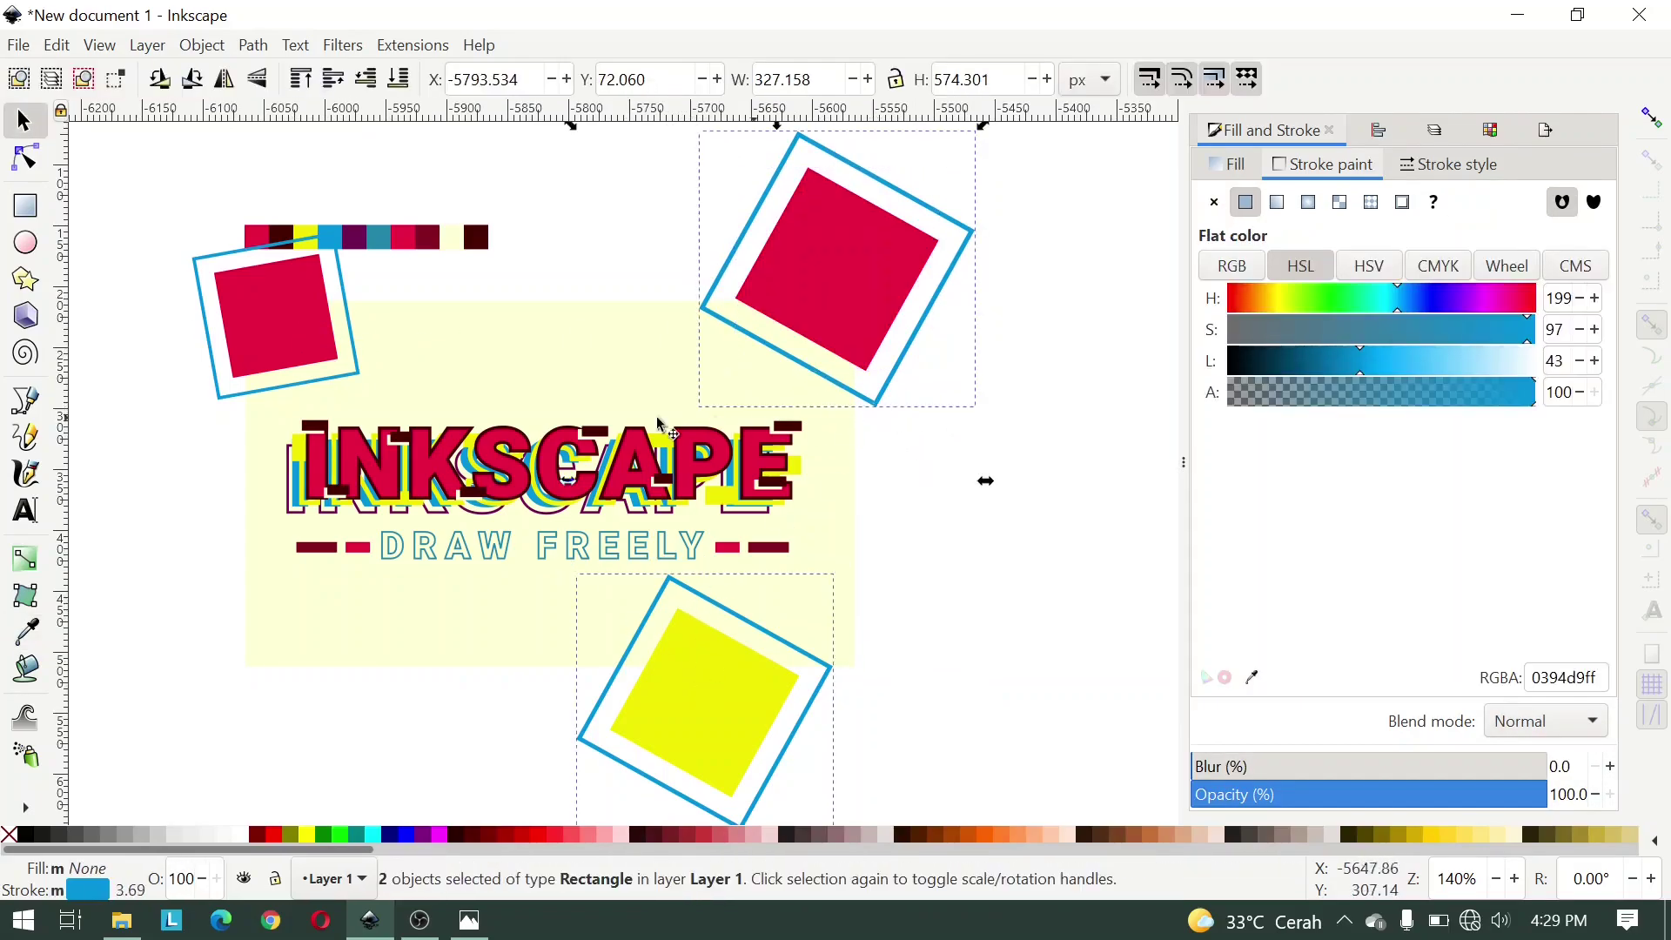
{"action": "left_click", "coordinate": [1464, 174]}
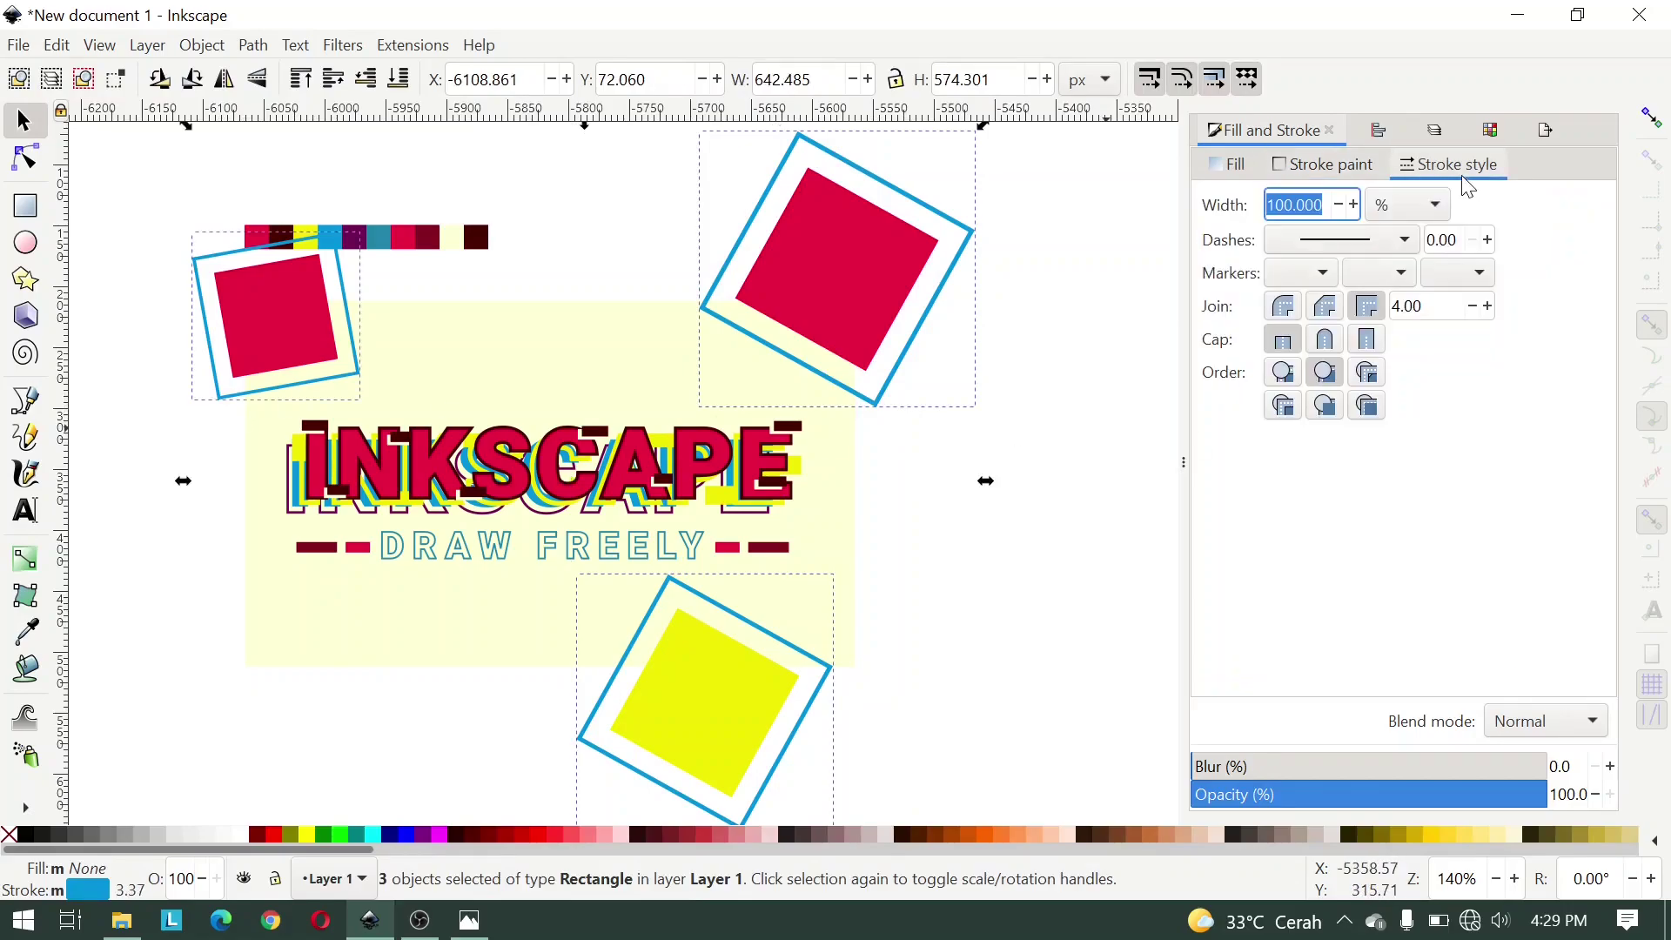
{"action": "left_click", "coordinate": [1403, 217]}
{"action": "left_click", "coordinate": [1390, 35]}
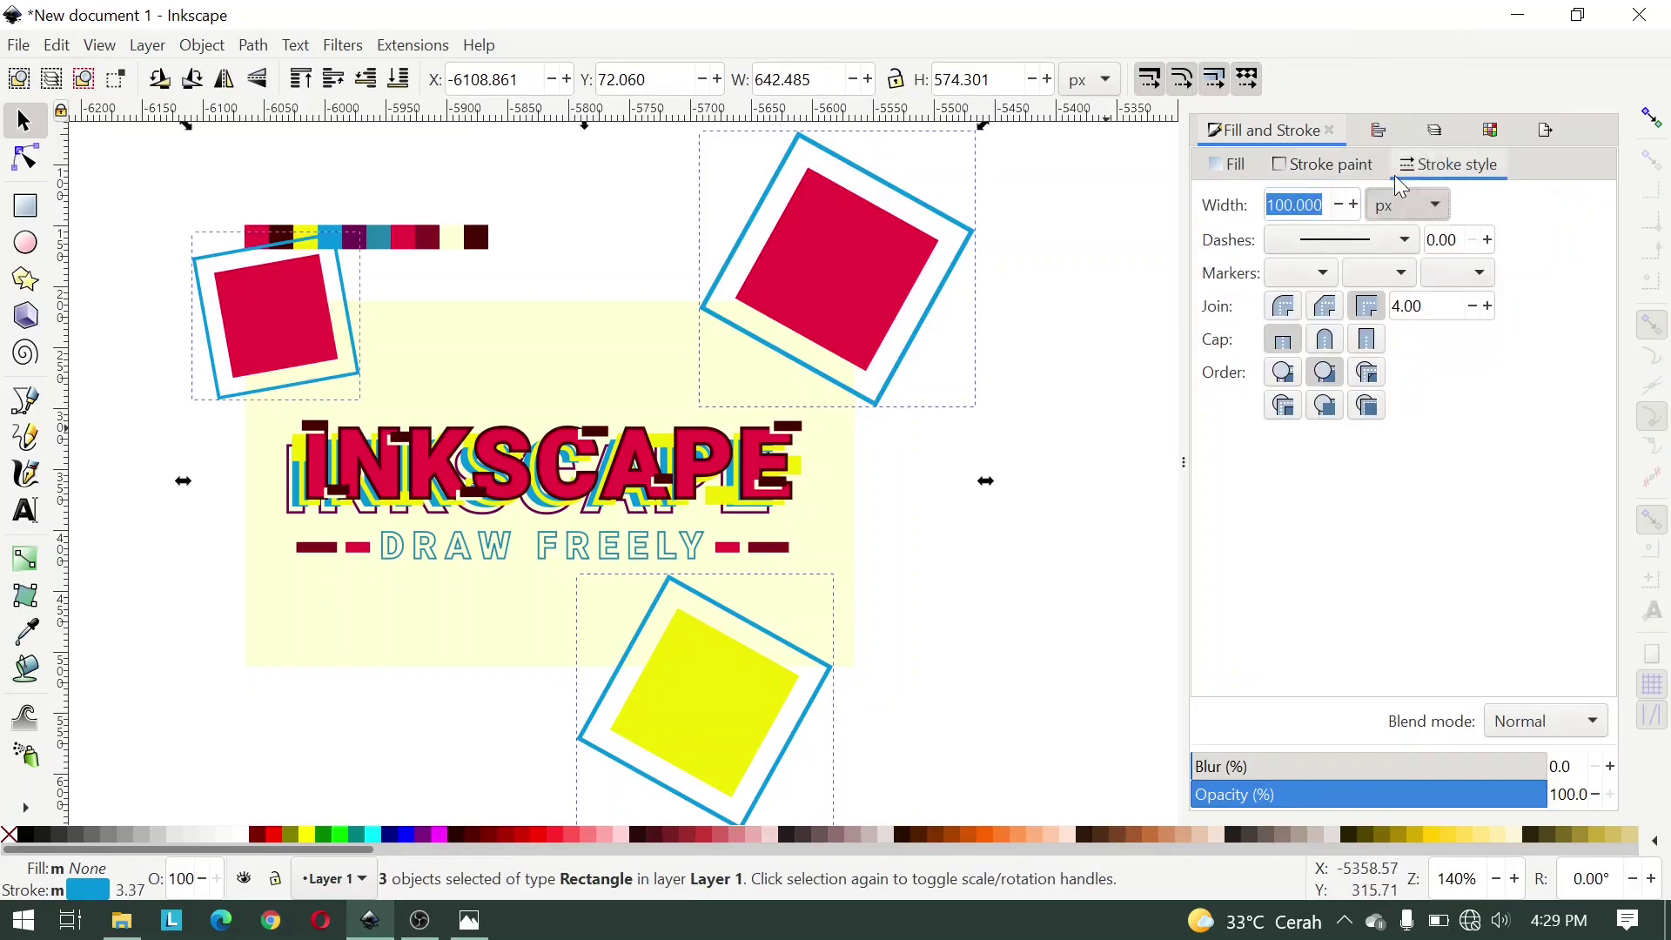
{"action": "left_click", "coordinate": [1294, 205]}
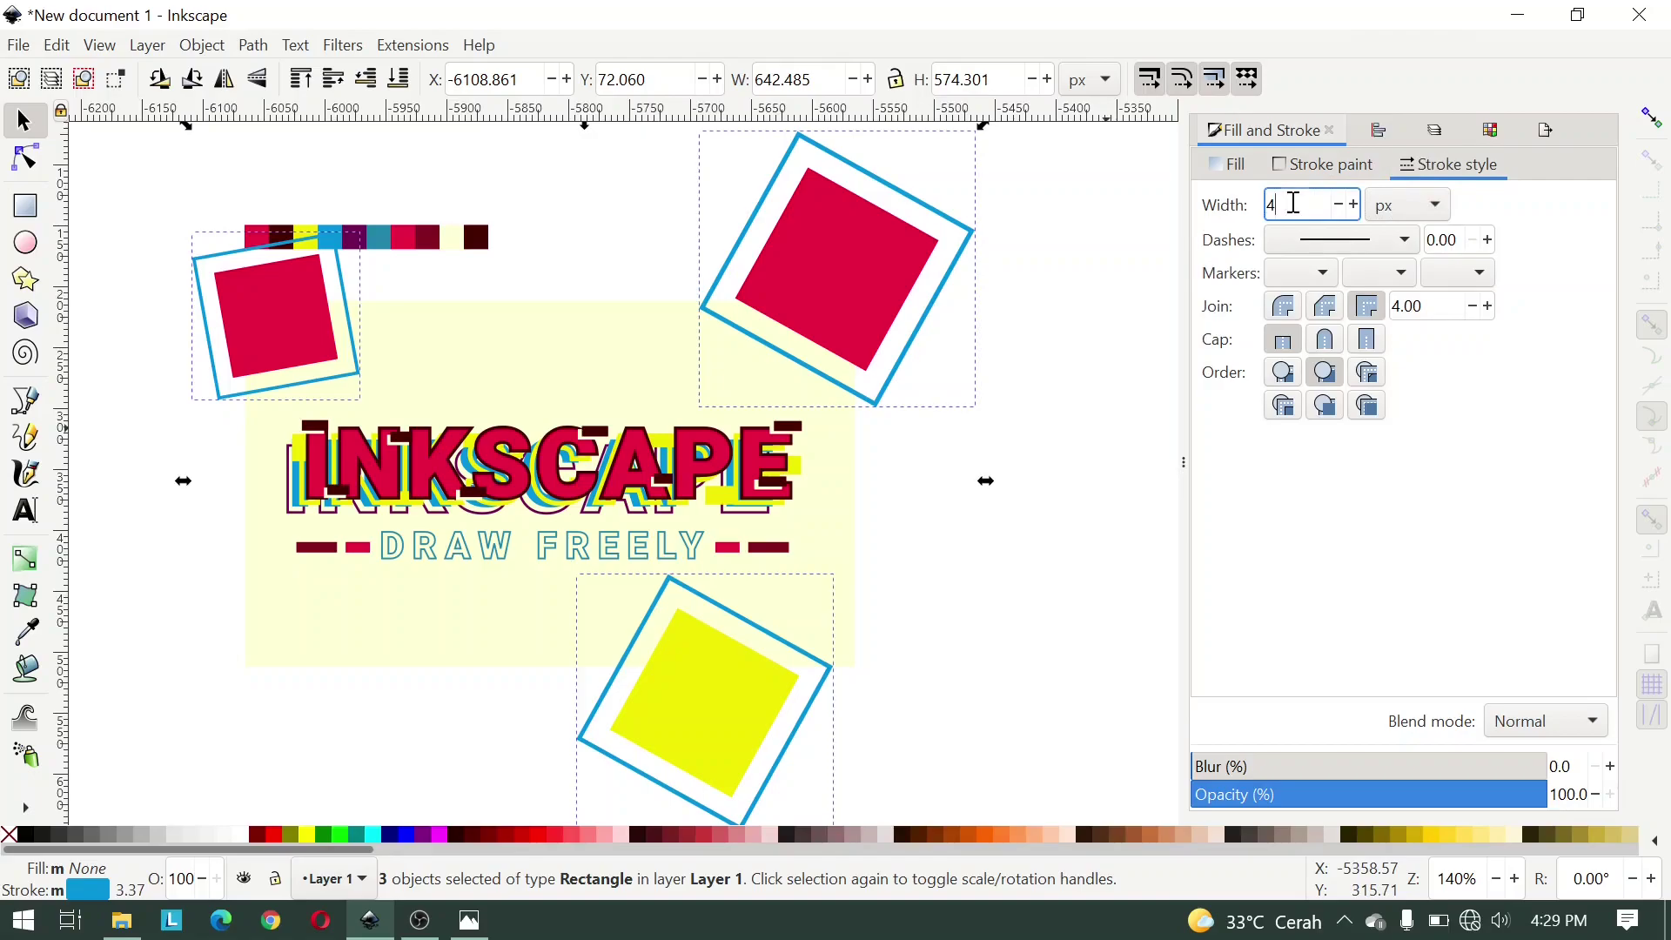
{"action": "key", "text": "Return"}
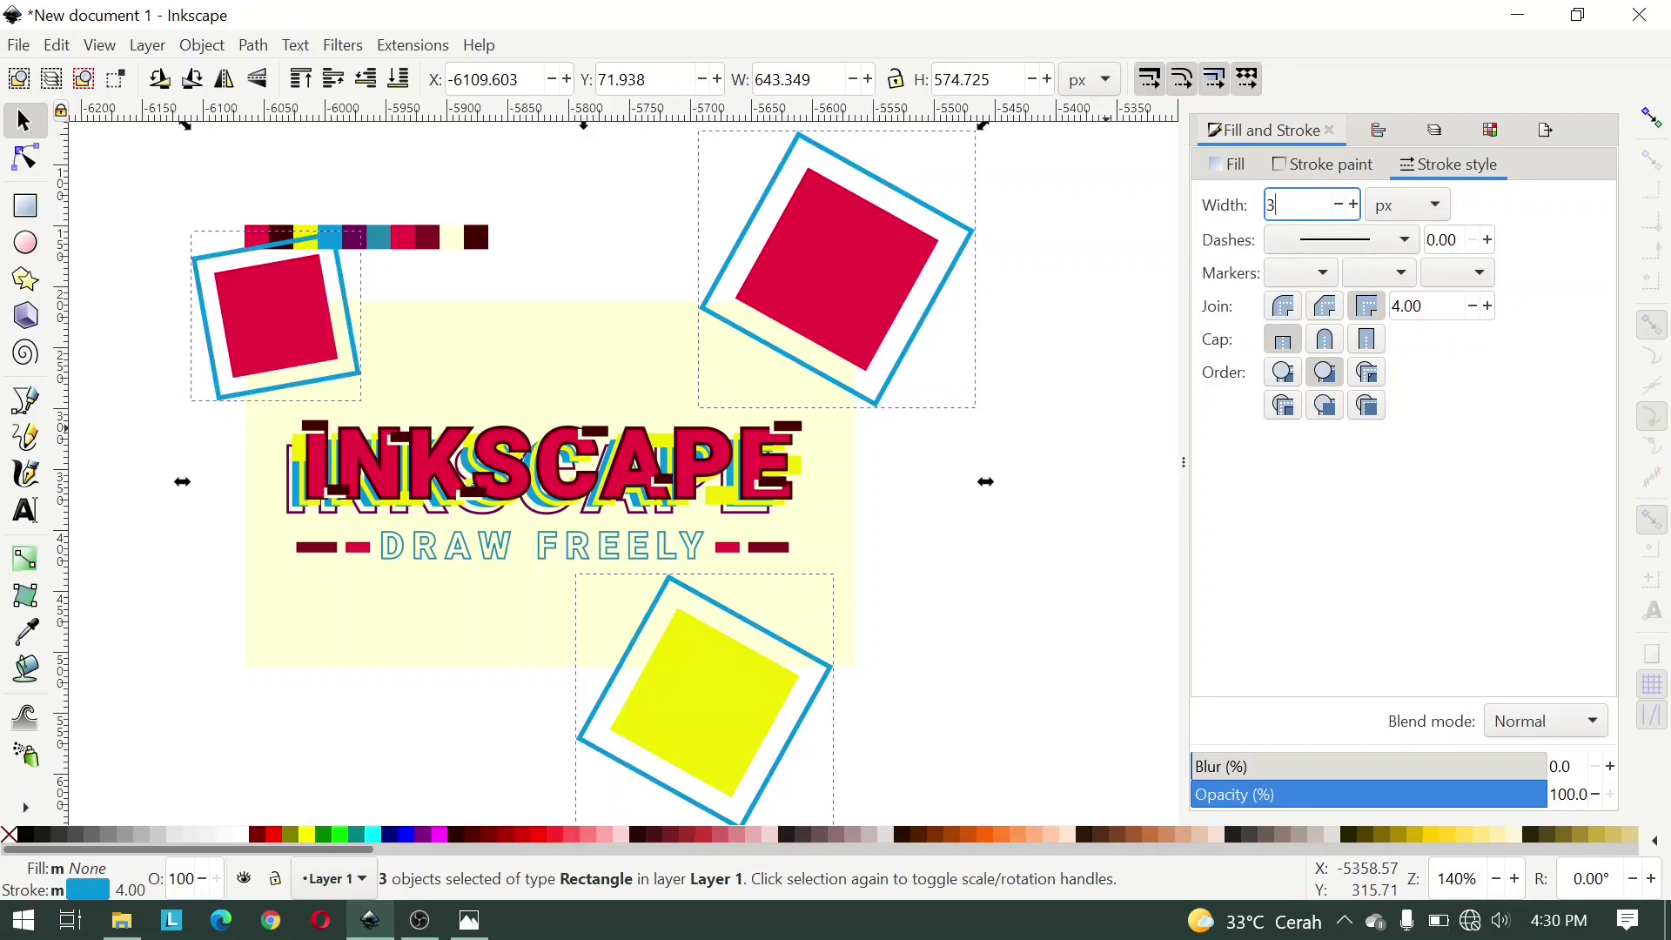
{"action": "type", "text": "3"}
{"action": "key", "text": "Return"}
{"action": "left_click", "coordinate": [887, 450]}
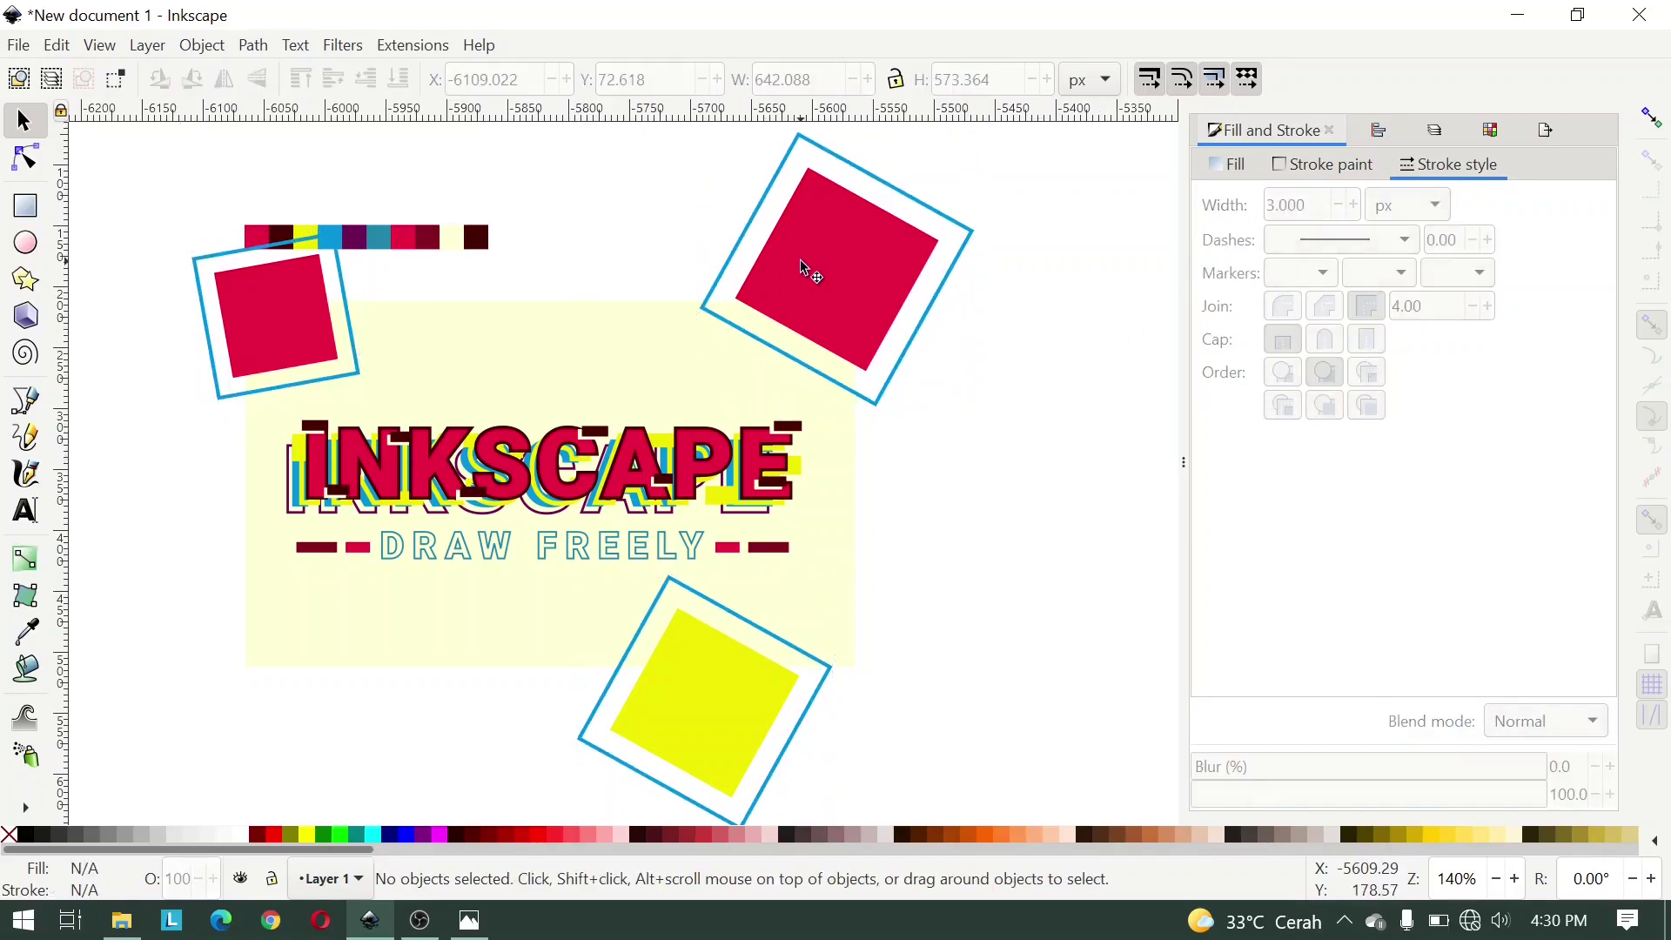
Step: Group the upper-right crimson square with its blue outline
{"action": "left_click", "coordinate": [801, 268]}
{"action": "left_click", "coordinate": [904, 200], "text": "shift"}
{"action": "key", "text": "ctrl+g"}
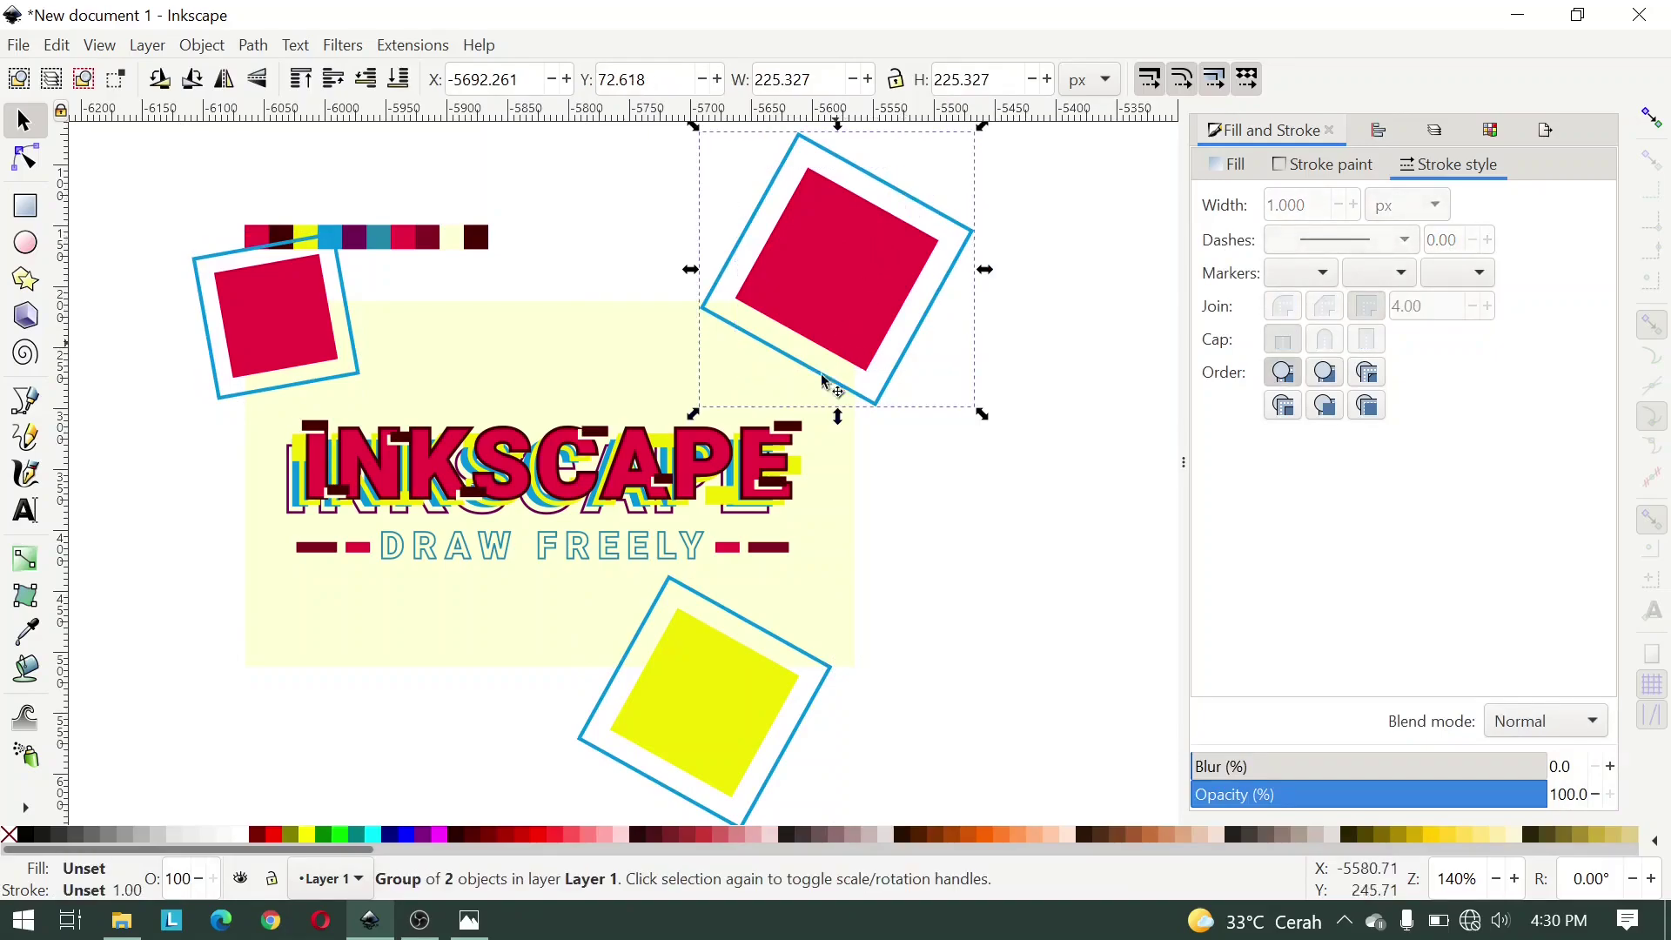
Step: Group the lower yellow square with its blue outline, and the upper-left crimson square with its blue outline
{"action": "left_click", "coordinate": [720, 670]}
{"action": "left_click", "coordinate": [681, 589], "text": "shift"}
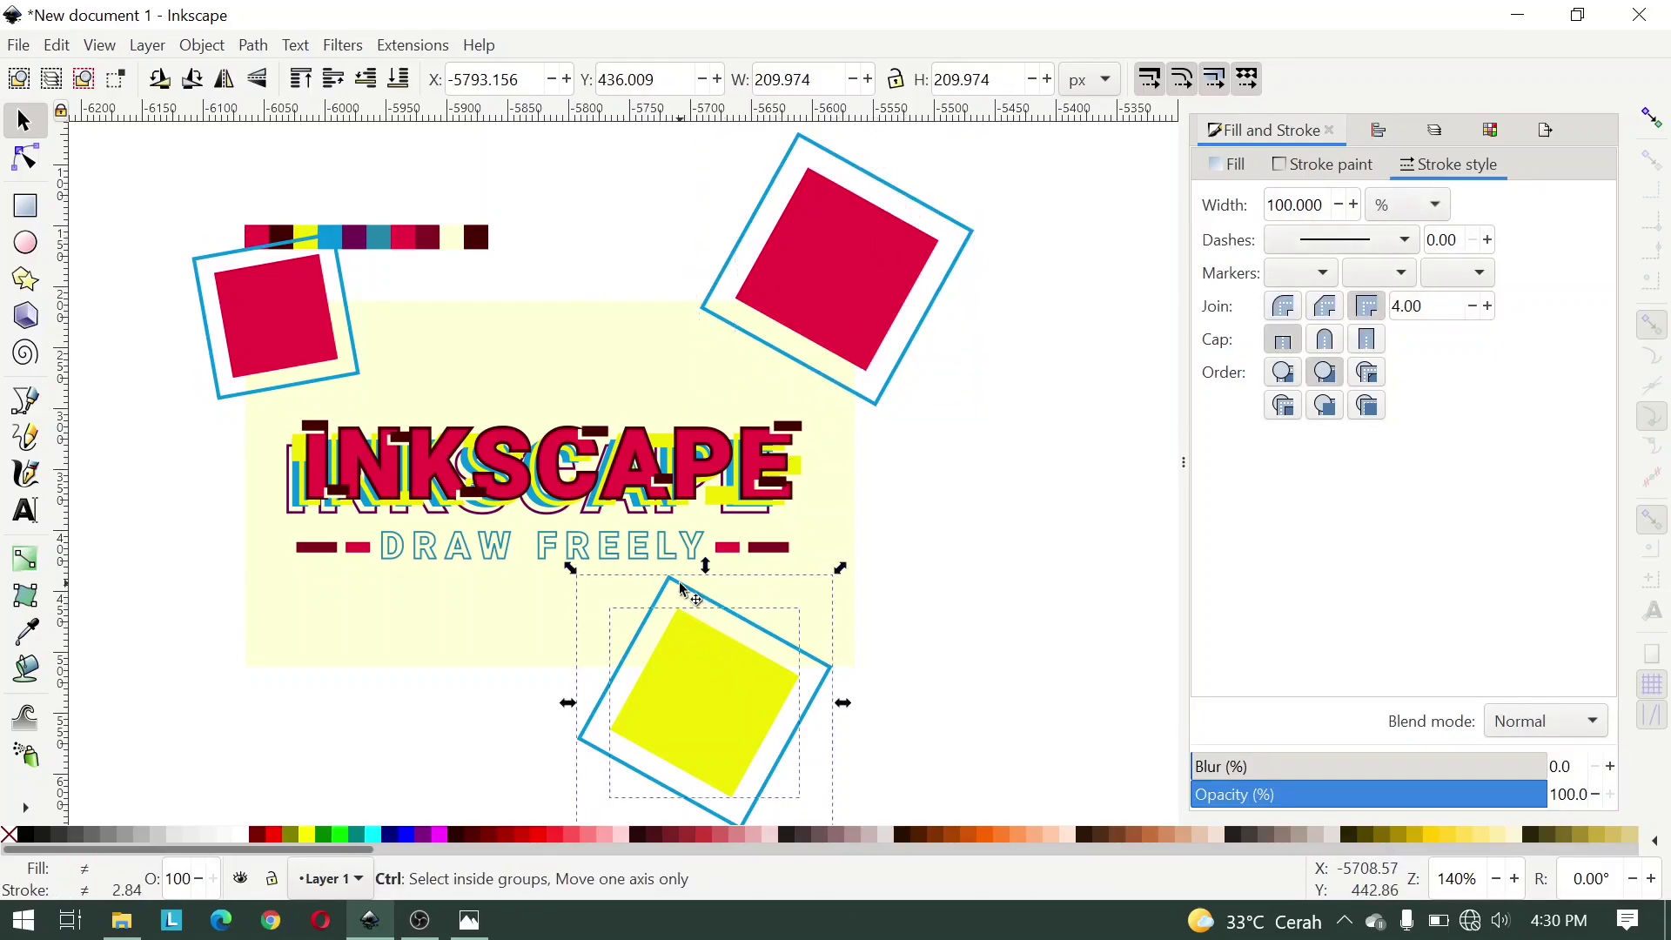
{"action": "key", "text": "ctrl+g"}
{"action": "left_click", "coordinate": [209, 288], "text": "shift"}
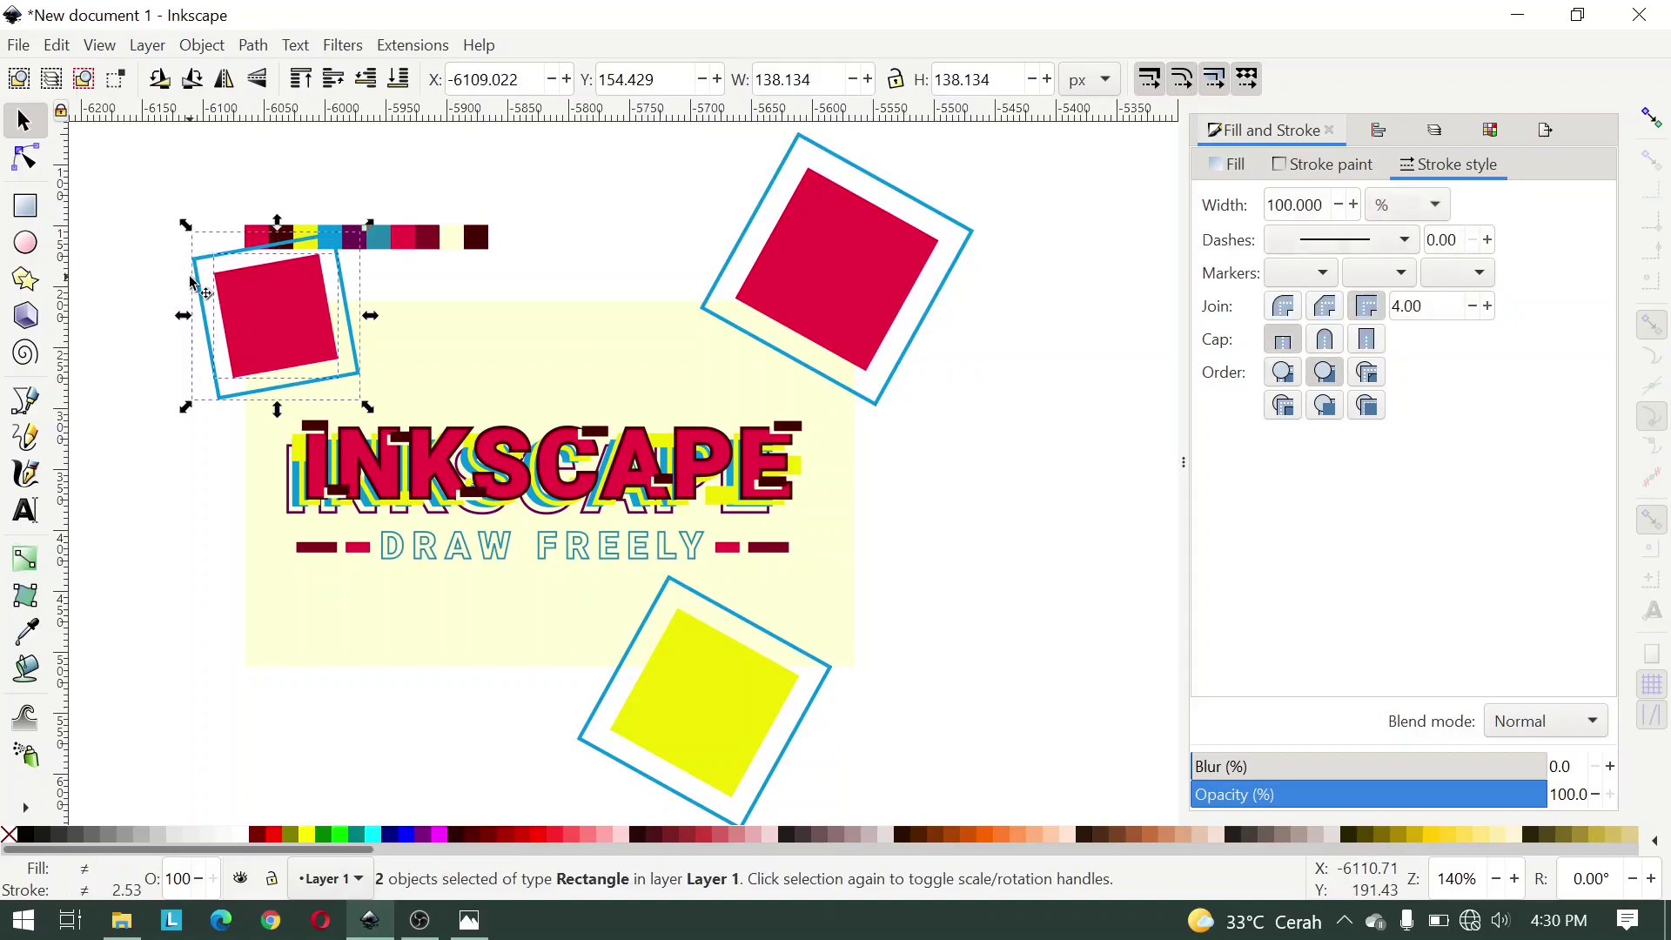
{"action": "key", "text": "ctrl+g"}
Step: Move the colour swatch strip up, clear of the upper-left square
{"action": "key", "text": "Escape"}
{"action": "scroll", "coordinate": [414, 252], "scroll_direction": "up", "scroll_amount": 2}
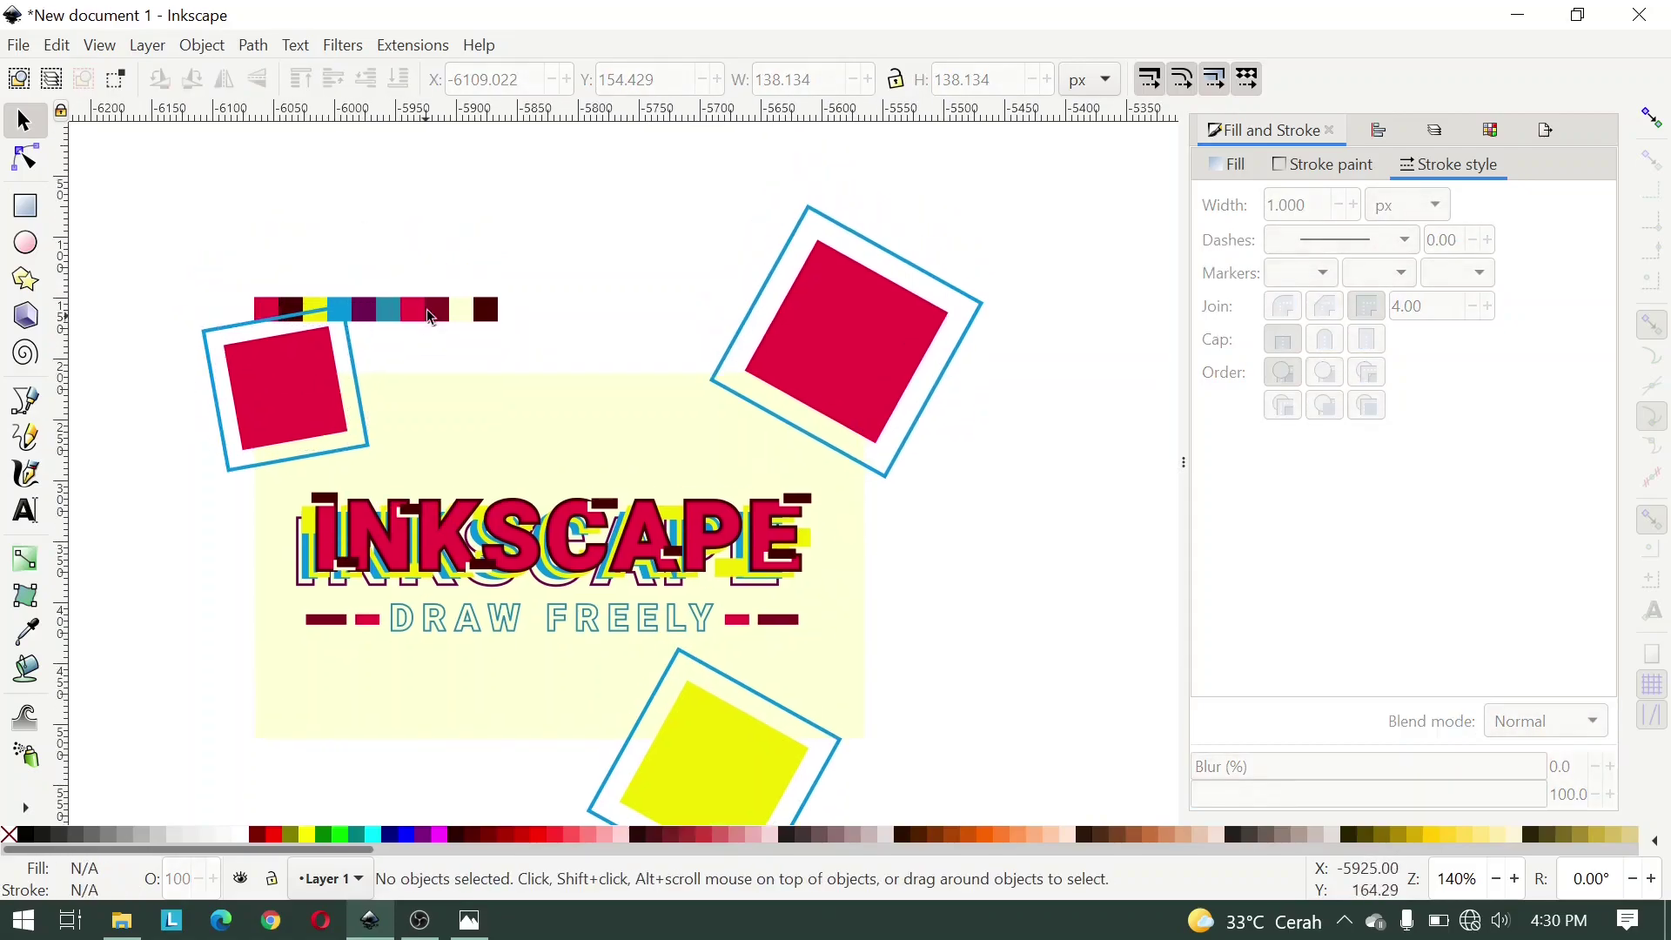
{"action": "left_click_drag", "start_coordinate": [426, 310], "coordinate": [426, 199]}
Step: Combine the three outlined square groups into a single group and clear the selection
{"action": "left_click", "coordinate": [324, 383]}
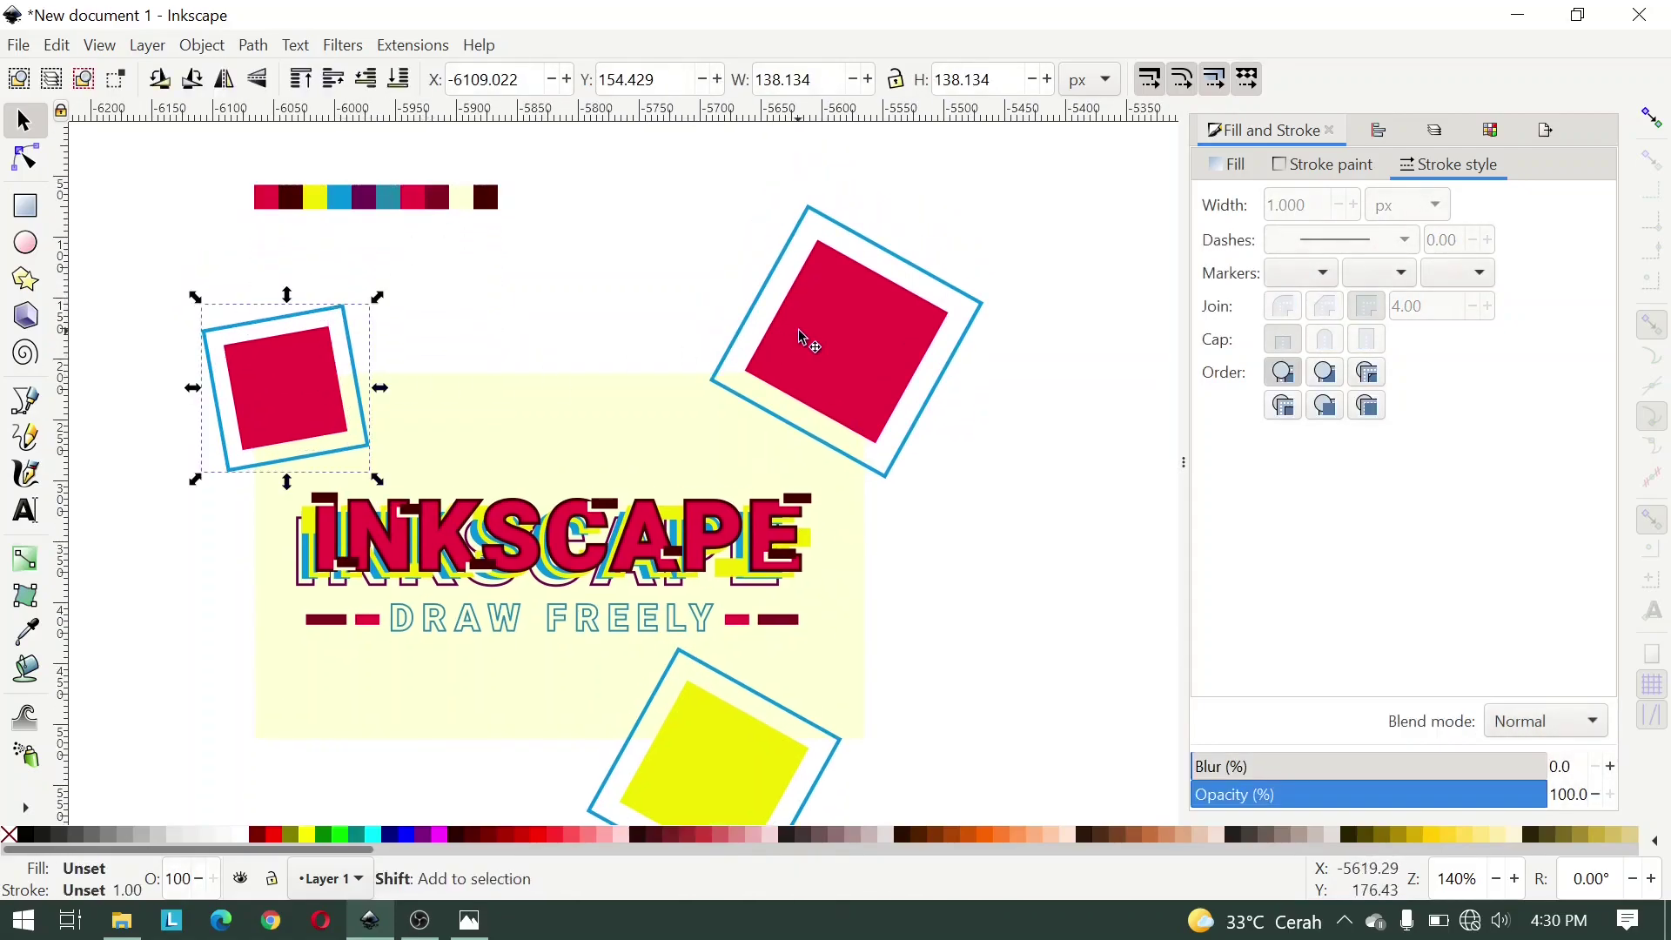
{"action": "left_click", "coordinate": [801, 336], "text": "shift"}
{"action": "scroll", "coordinate": [802, 336], "scroll_direction": "down", "scroll_amount": 3}
{"action": "left_click", "coordinate": [705, 564], "text": "shift"}
{"action": "scroll", "coordinate": [705, 564], "scroll_direction": "up", "scroll_amount": 1}
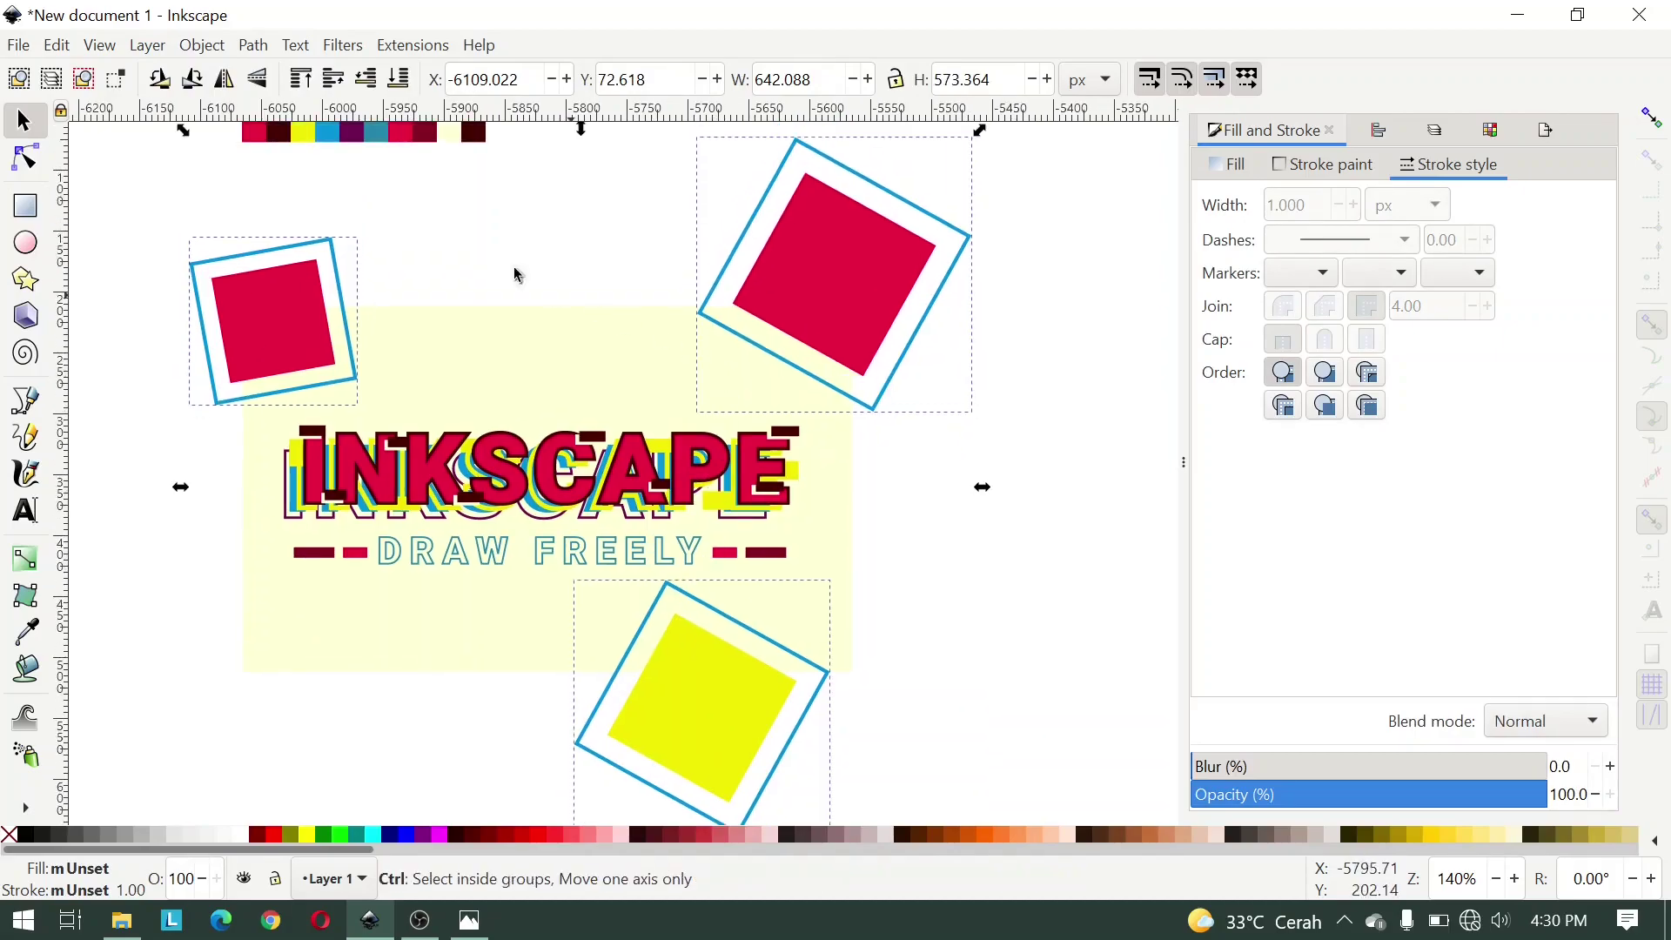
{"action": "left_click", "coordinate": [202, 44]}
{"action": "left_click", "coordinate": [269, 253]}
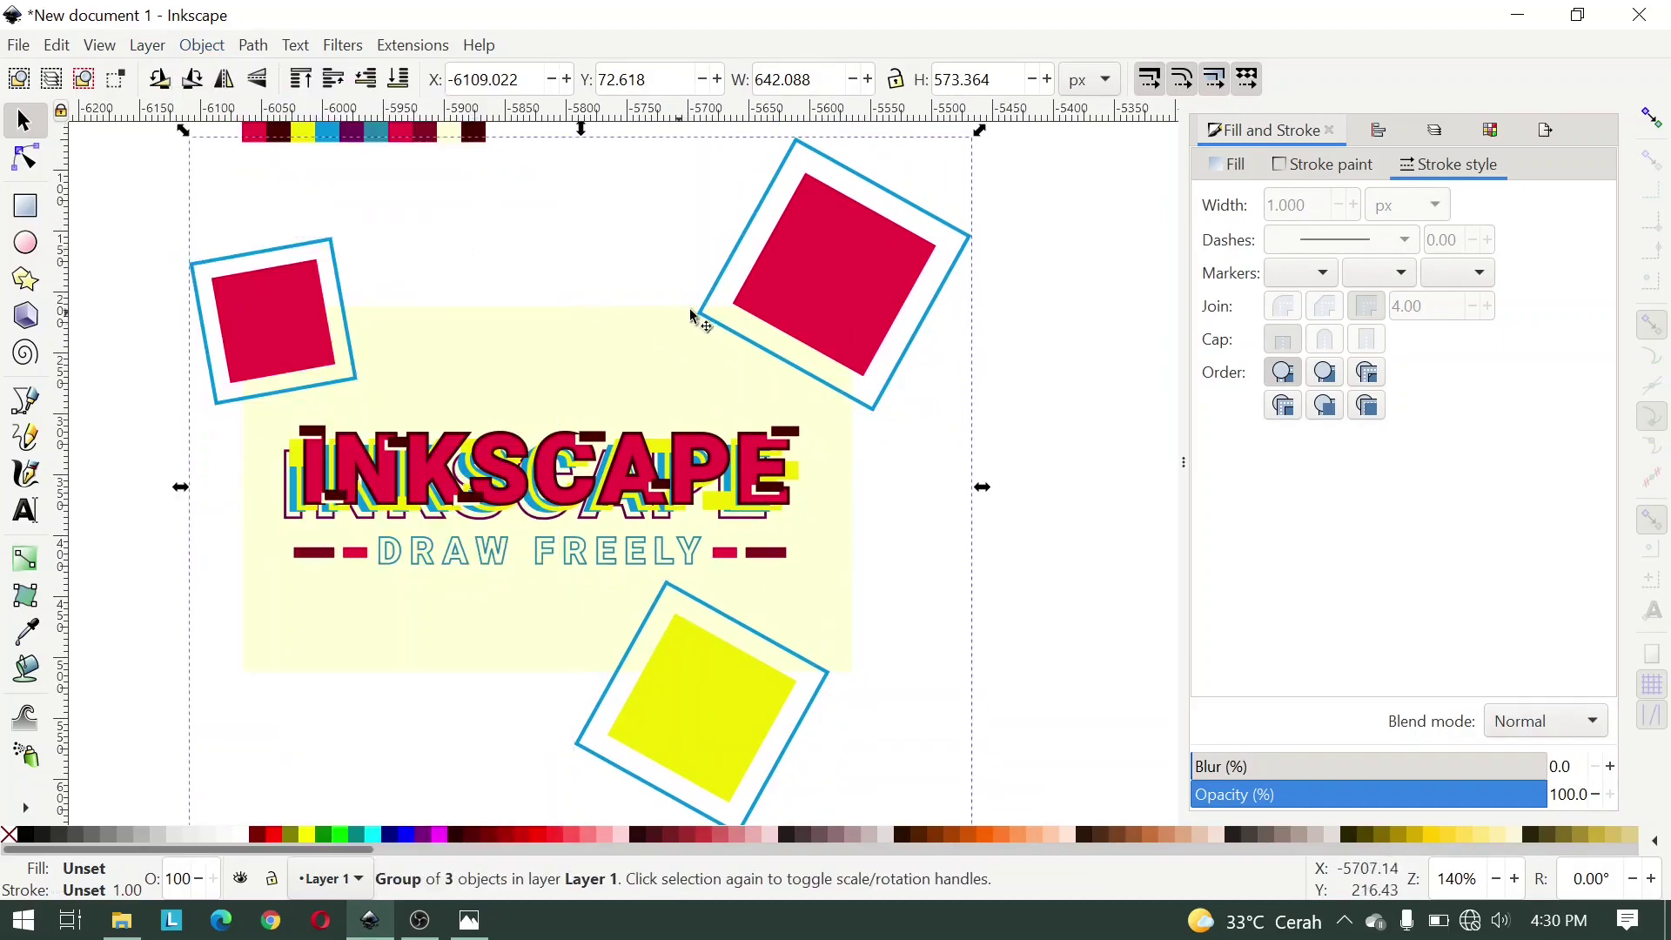
{"action": "left_click", "coordinate": [988, 532]}
Step: Duplicate the cream background and use the copy to clip the group of corner squares to the background's edges
{"action": "left_click", "coordinate": [518, 377]}
{"action": "right_click", "coordinate": [519, 377]}
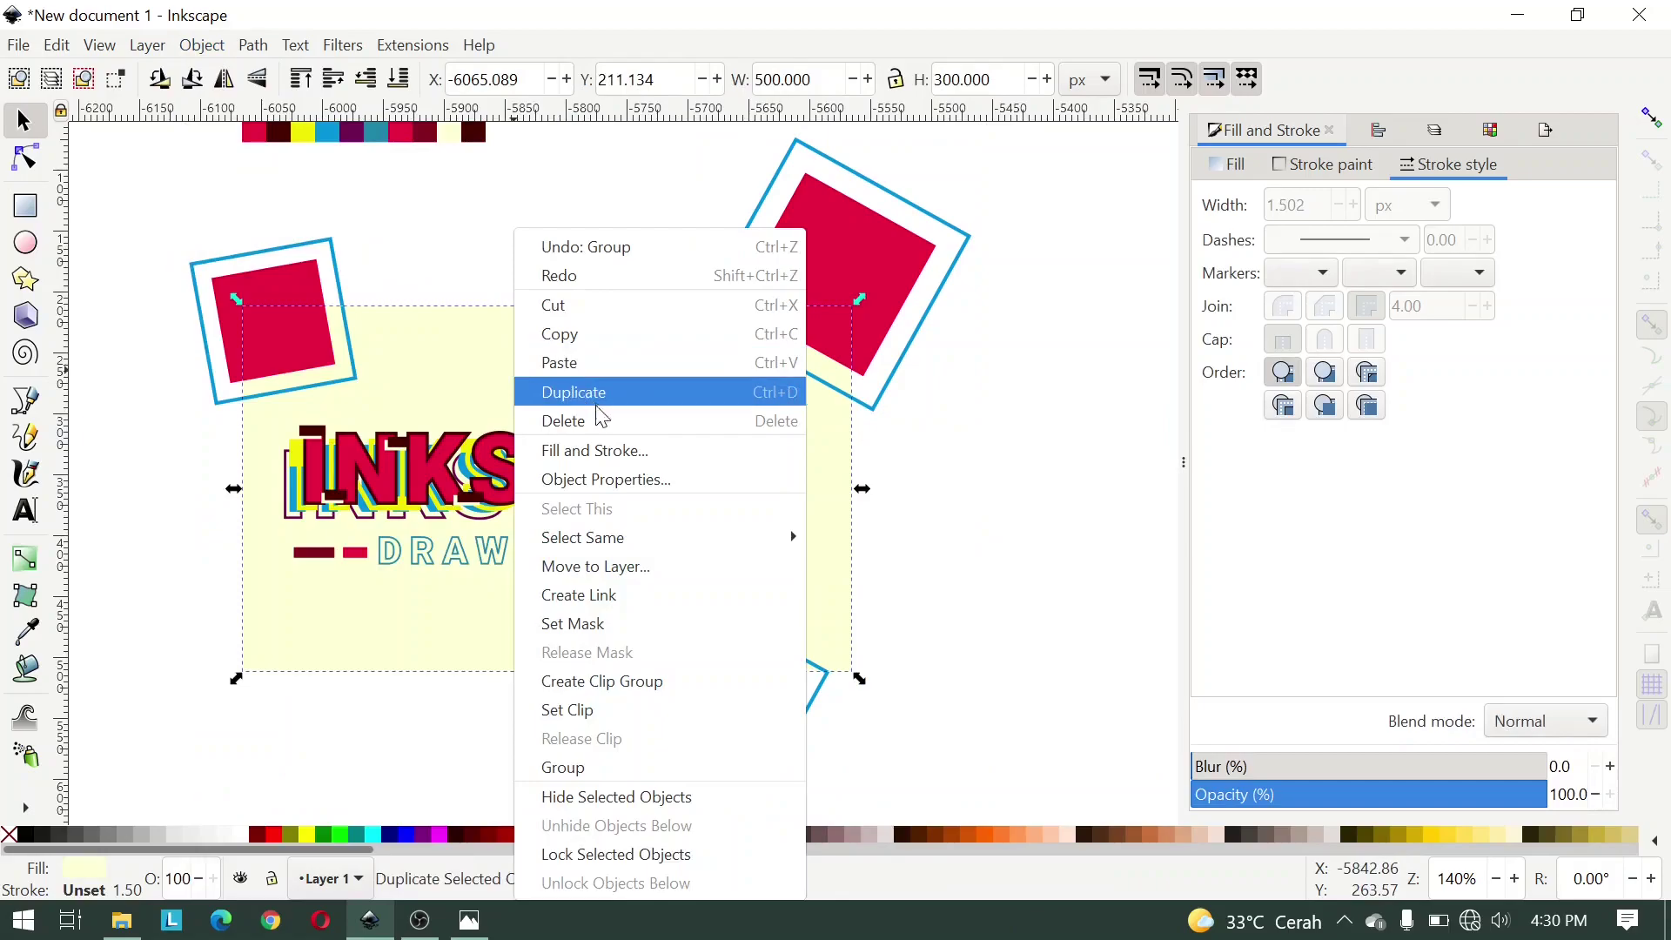
{"action": "left_click", "coordinate": [645, 392]}
{"action": "left_click", "coordinate": [795, 261], "text": "shift"}
{"action": "left_click", "coordinate": [201, 45]}
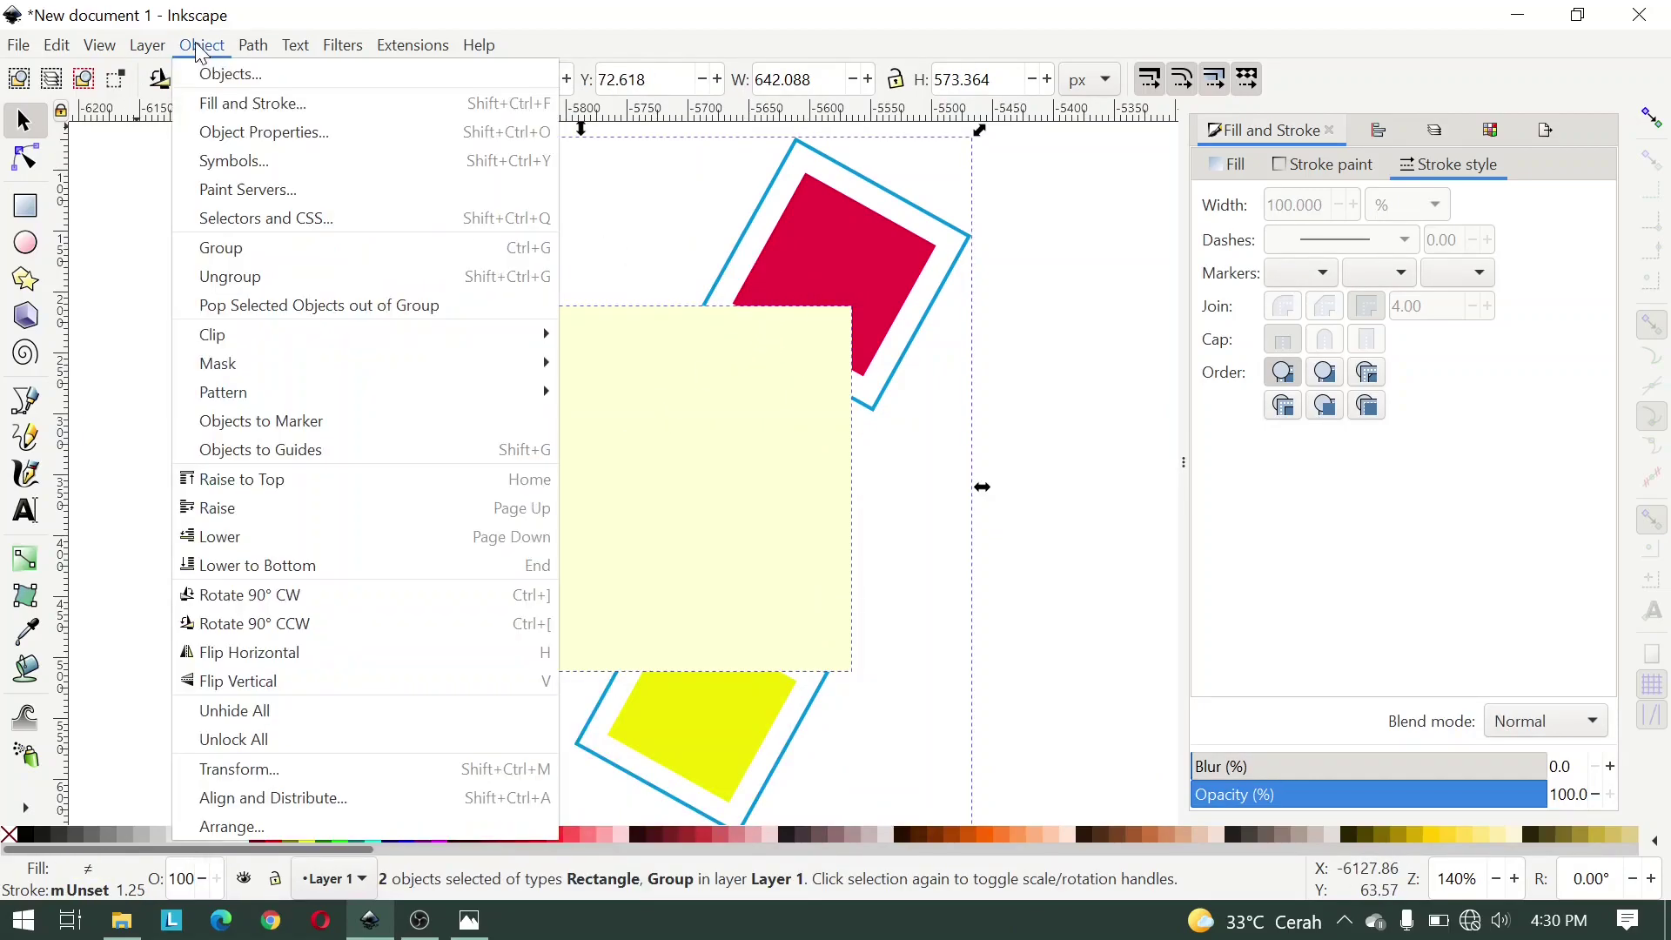
{"action": "mouse_move", "coordinate": [272, 341]}
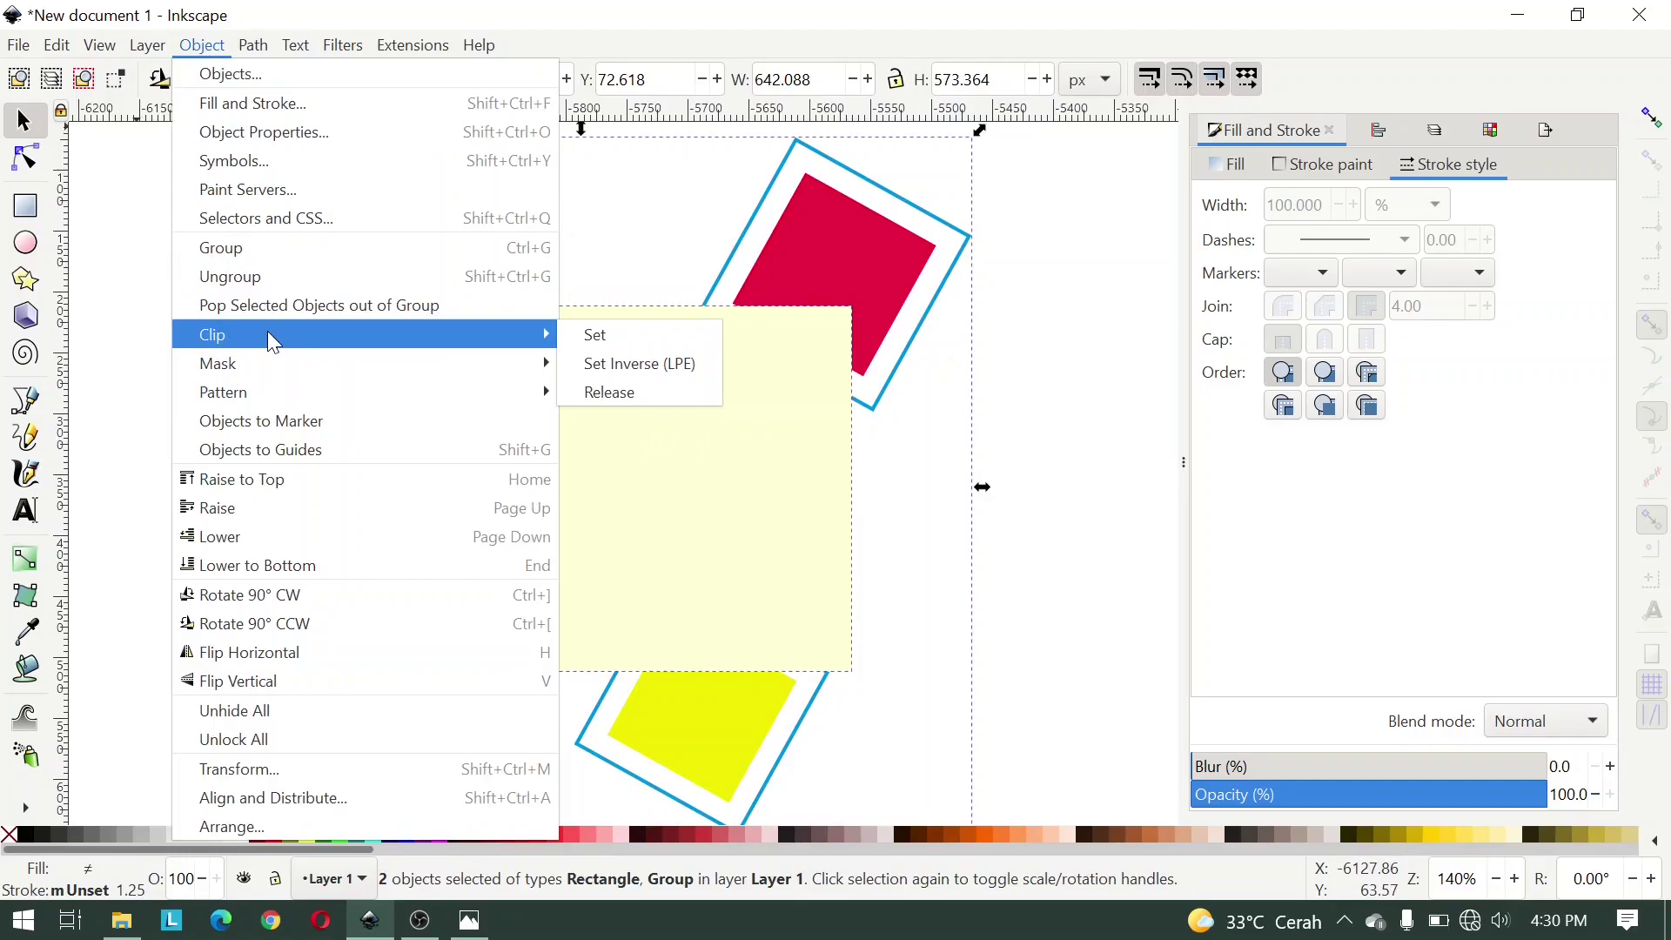
{"action": "left_click", "coordinate": [616, 336]}
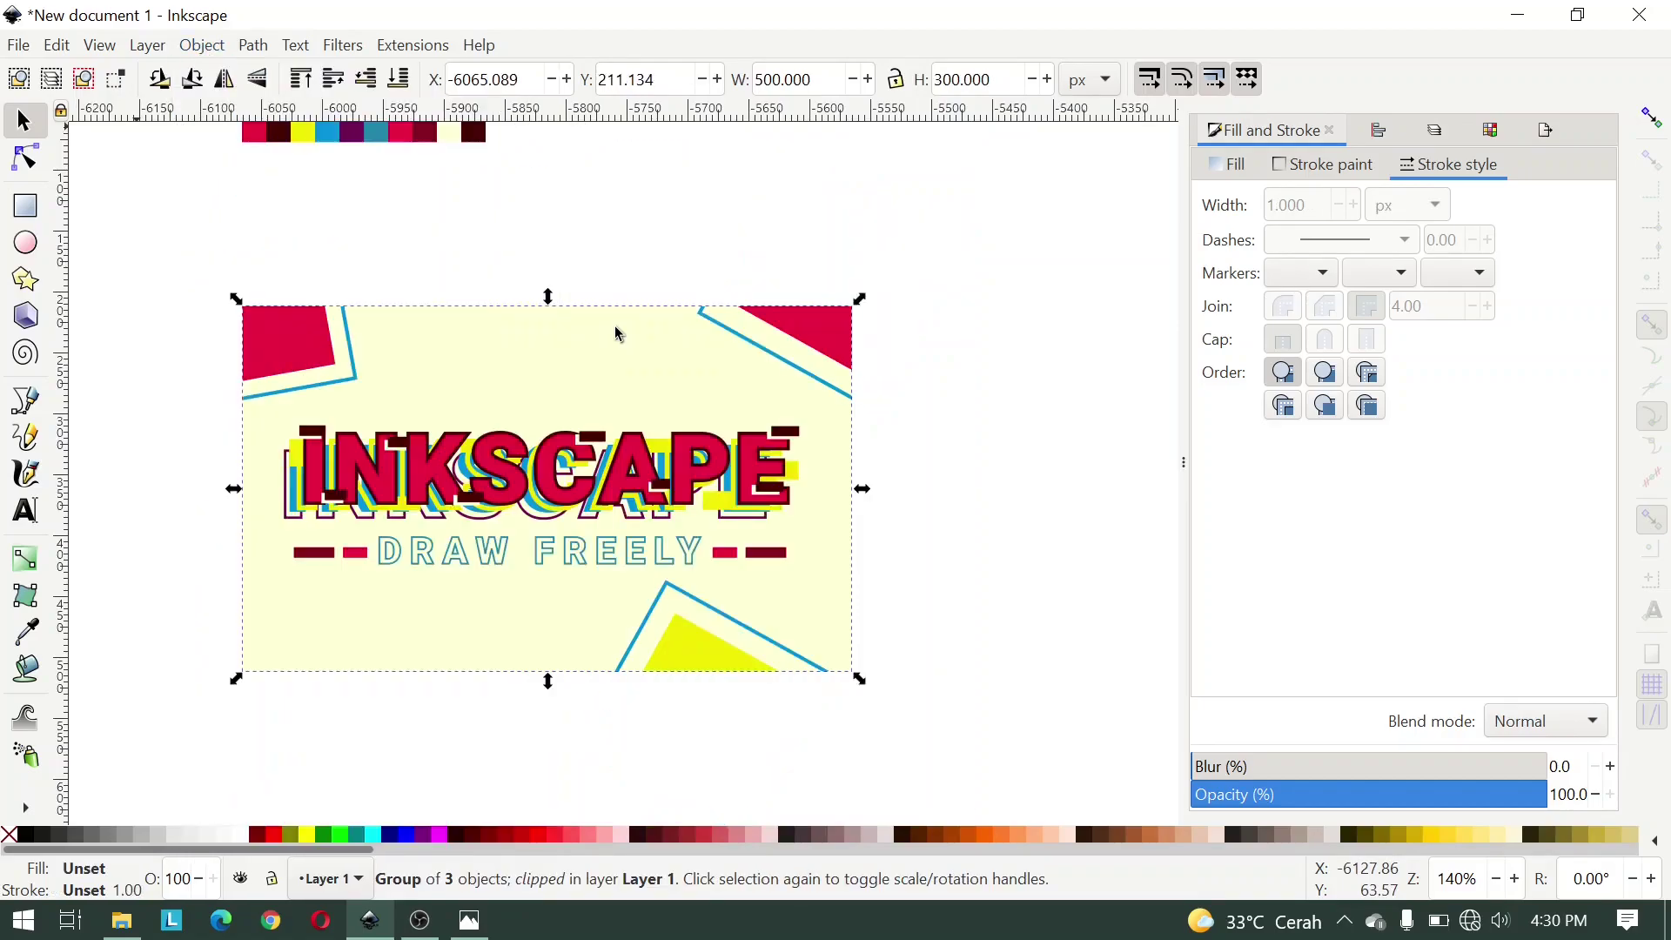
{"action": "left_click", "coordinate": [921, 444]}
Step: Switch to Photos to check the remaining decorations in the Glitch-Text-Design.png reference, and return to Inkscape
{"action": "scroll", "coordinate": [753, 648], "scroll_direction": "left", "scroll_amount": 2}
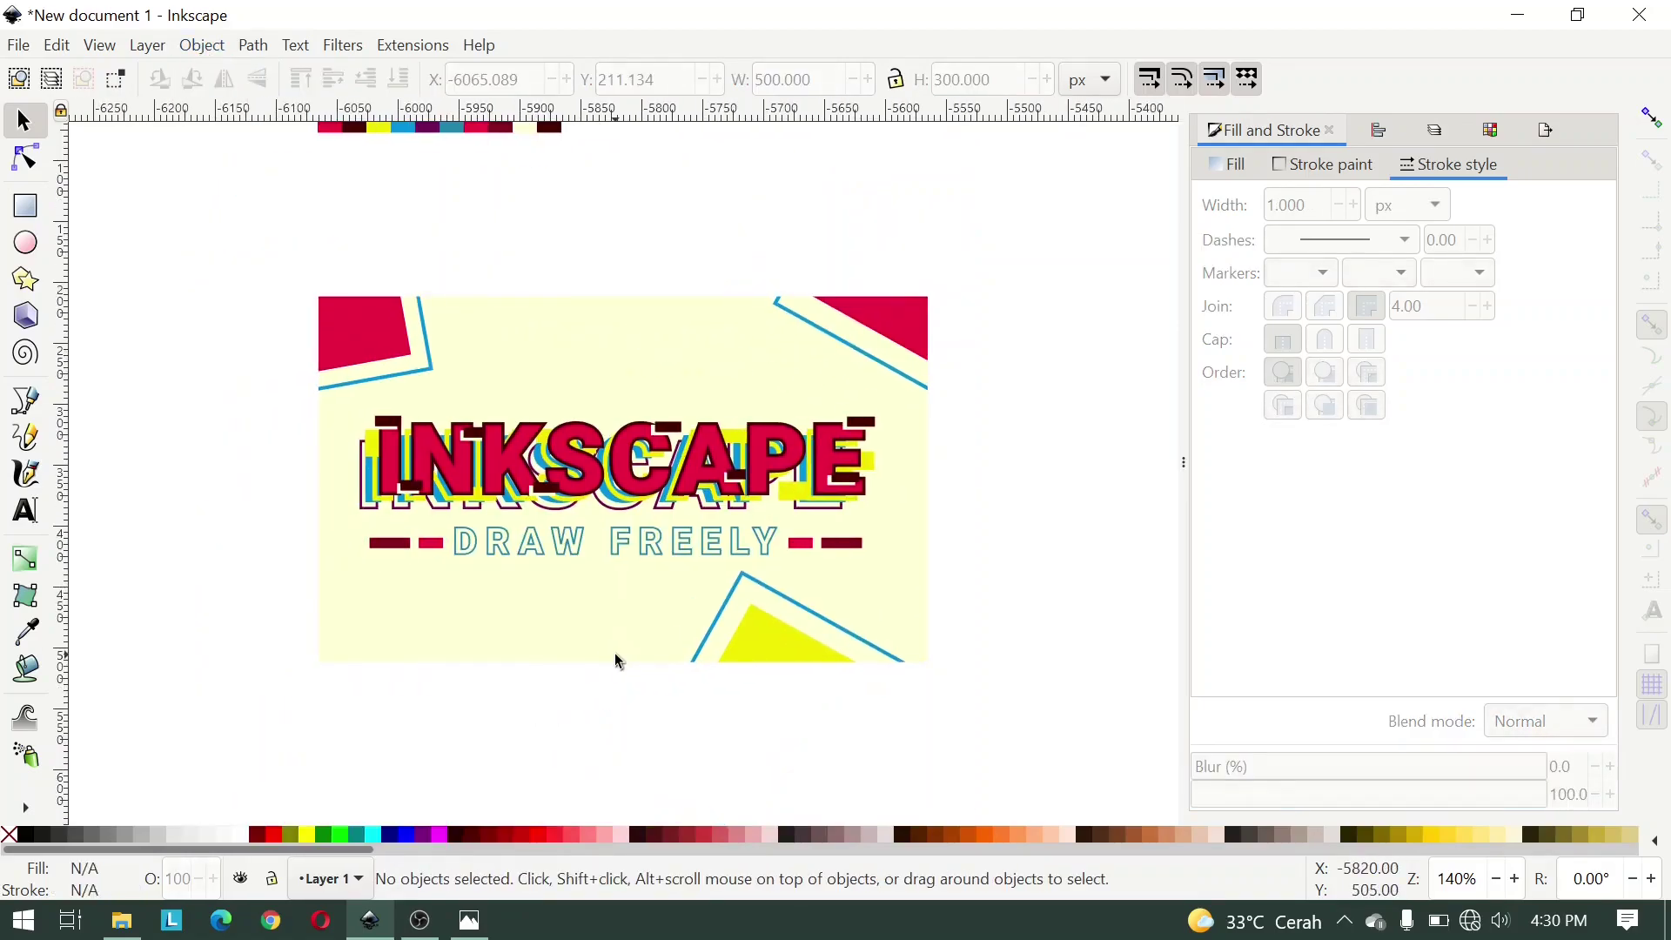
{"action": "left_click", "coordinate": [464, 915]}
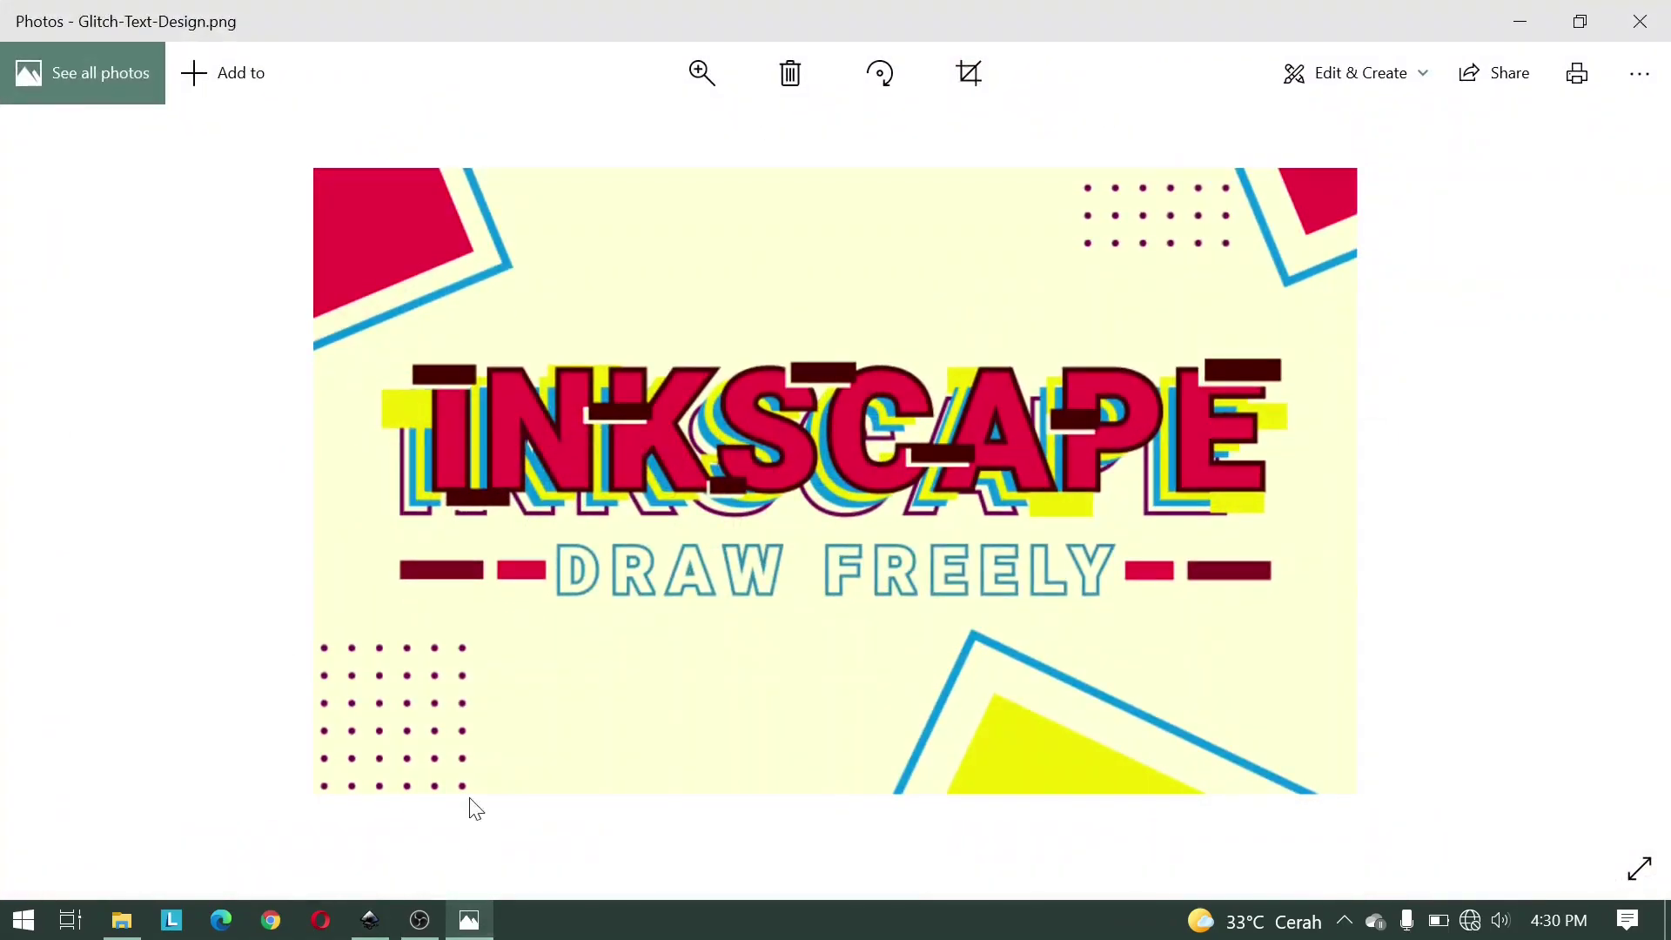
{"action": "left_click", "coordinate": [1521, 26]}
Step: Draw a circle about 5.7 px in diameter just below the background's lower-left corner and remove its stroke
{"action": "left_click", "coordinate": [25, 243]}
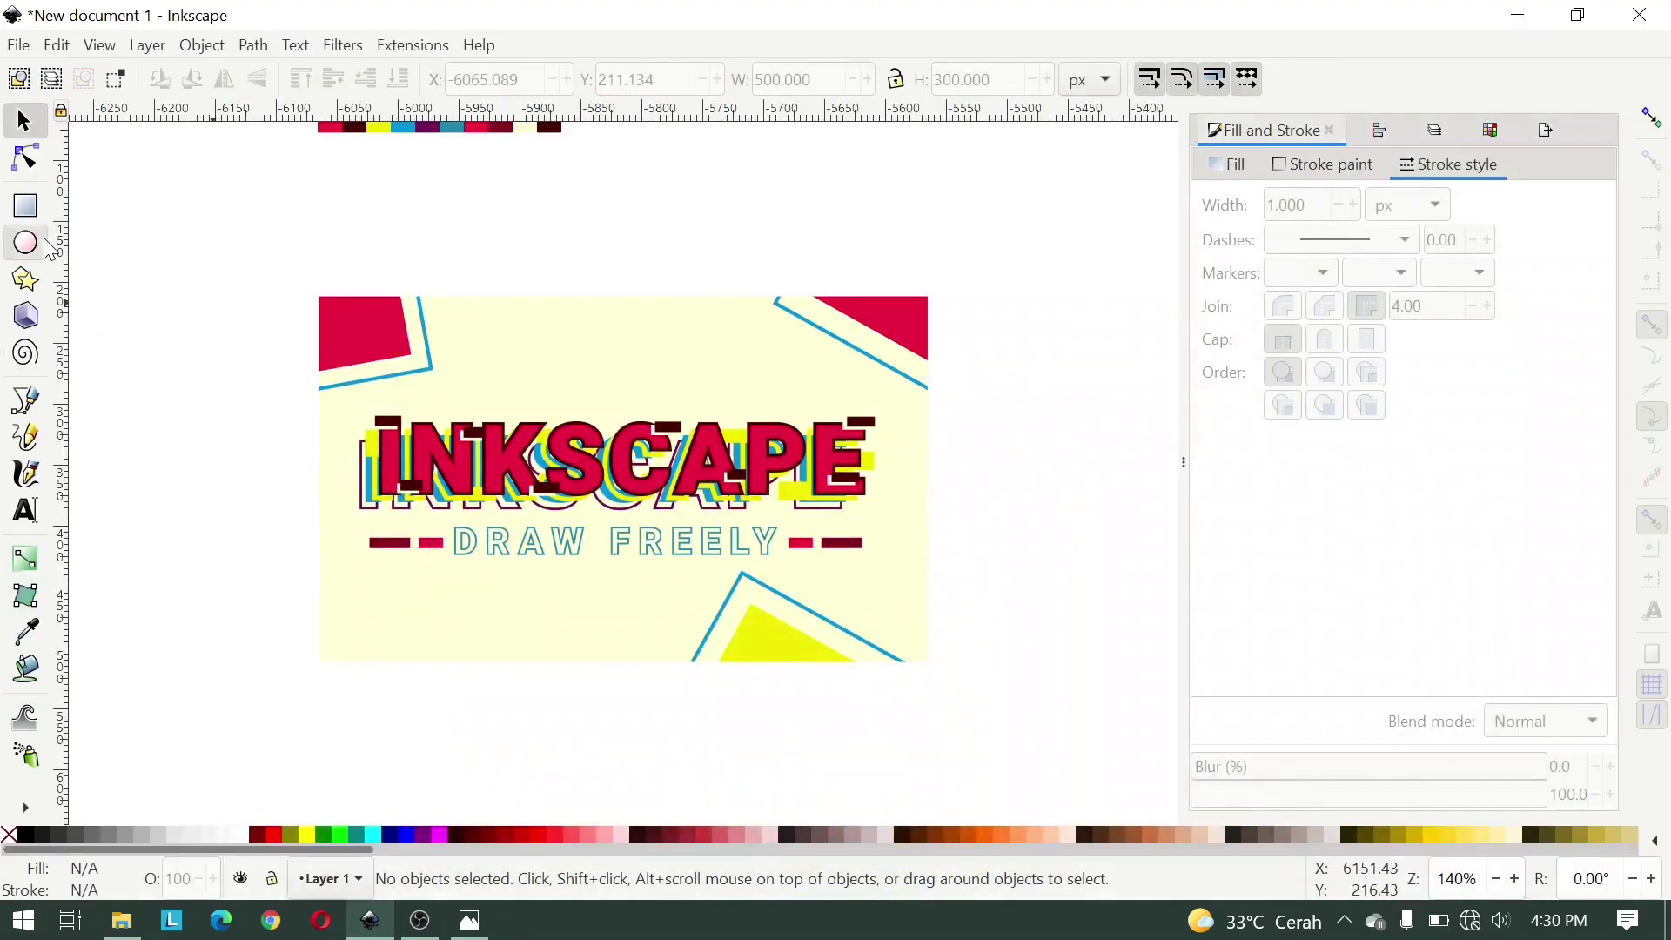
{"action": "scroll", "coordinate": [385, 550], "scroll_direction": "up", "scroll_amount": 4, "text": "ctrl"}
{"action": "left_click_drag", "start_coordinate": [404, 554], "coordinate": [433, 583]}
{"action": "left_click", "coordinate": [1344, 174]}
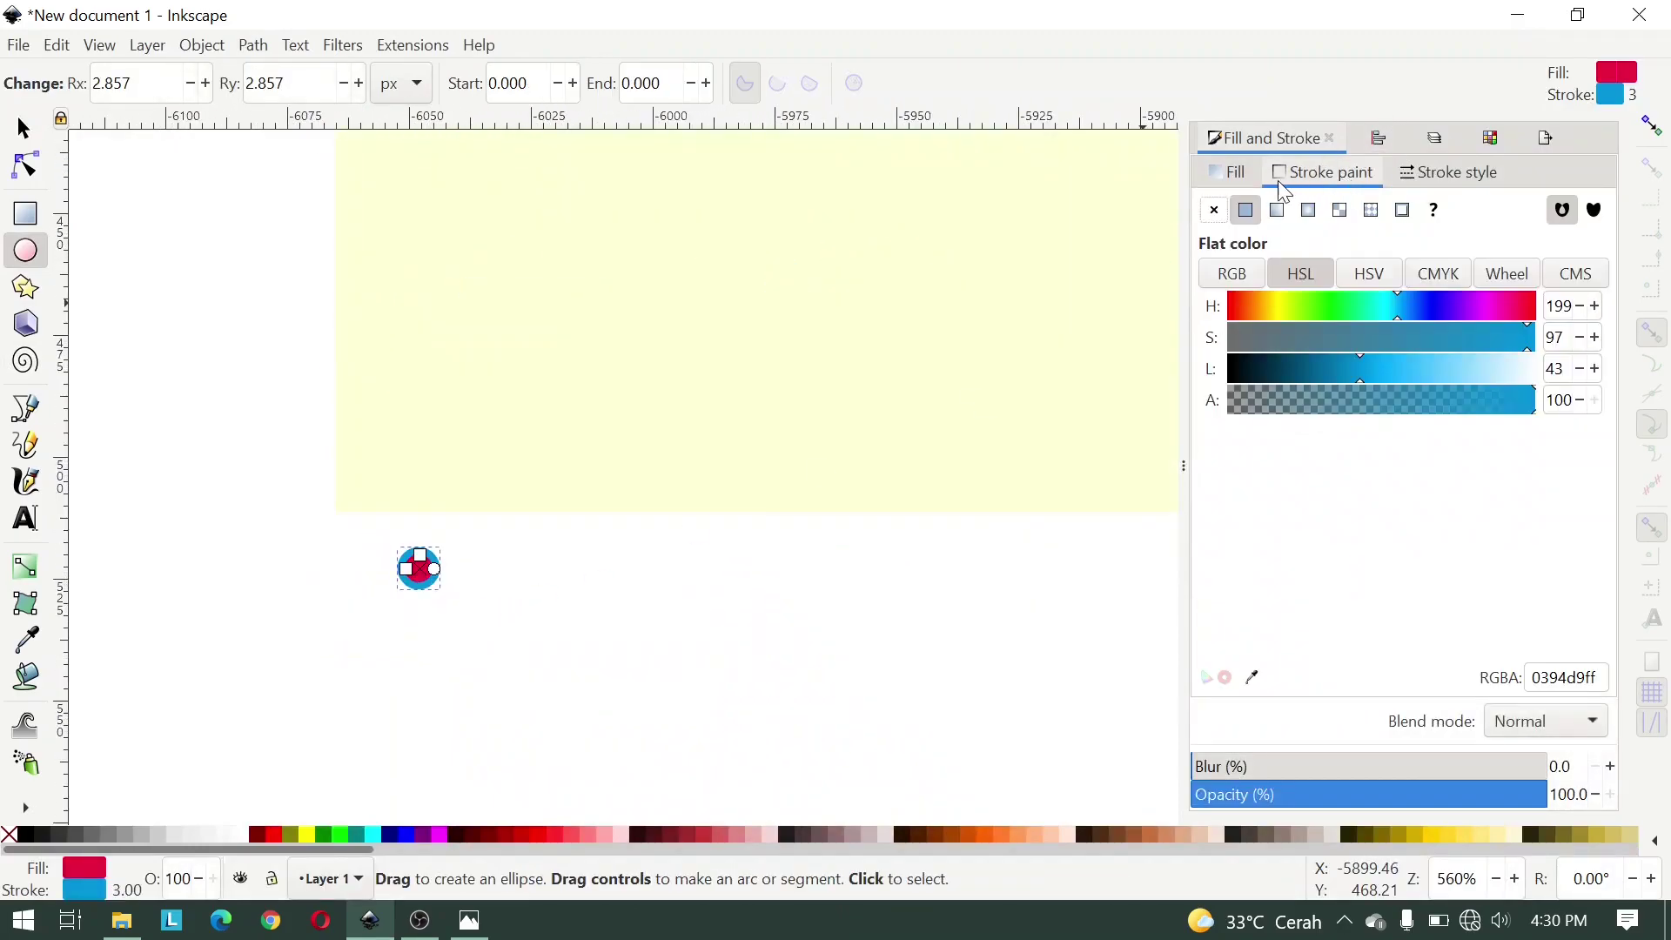
{"action": "left_click", "coordinate": [1213, 209]}
{"action": "key", "text": "s"}
Step: Fill the small circle with the dark maroon sampled from the glitch rectangles on the INKSCAPE text
{"action": "scroll", "coordinate": [449, 609], "scroll_direction": "down", "scroll_amount": 4}
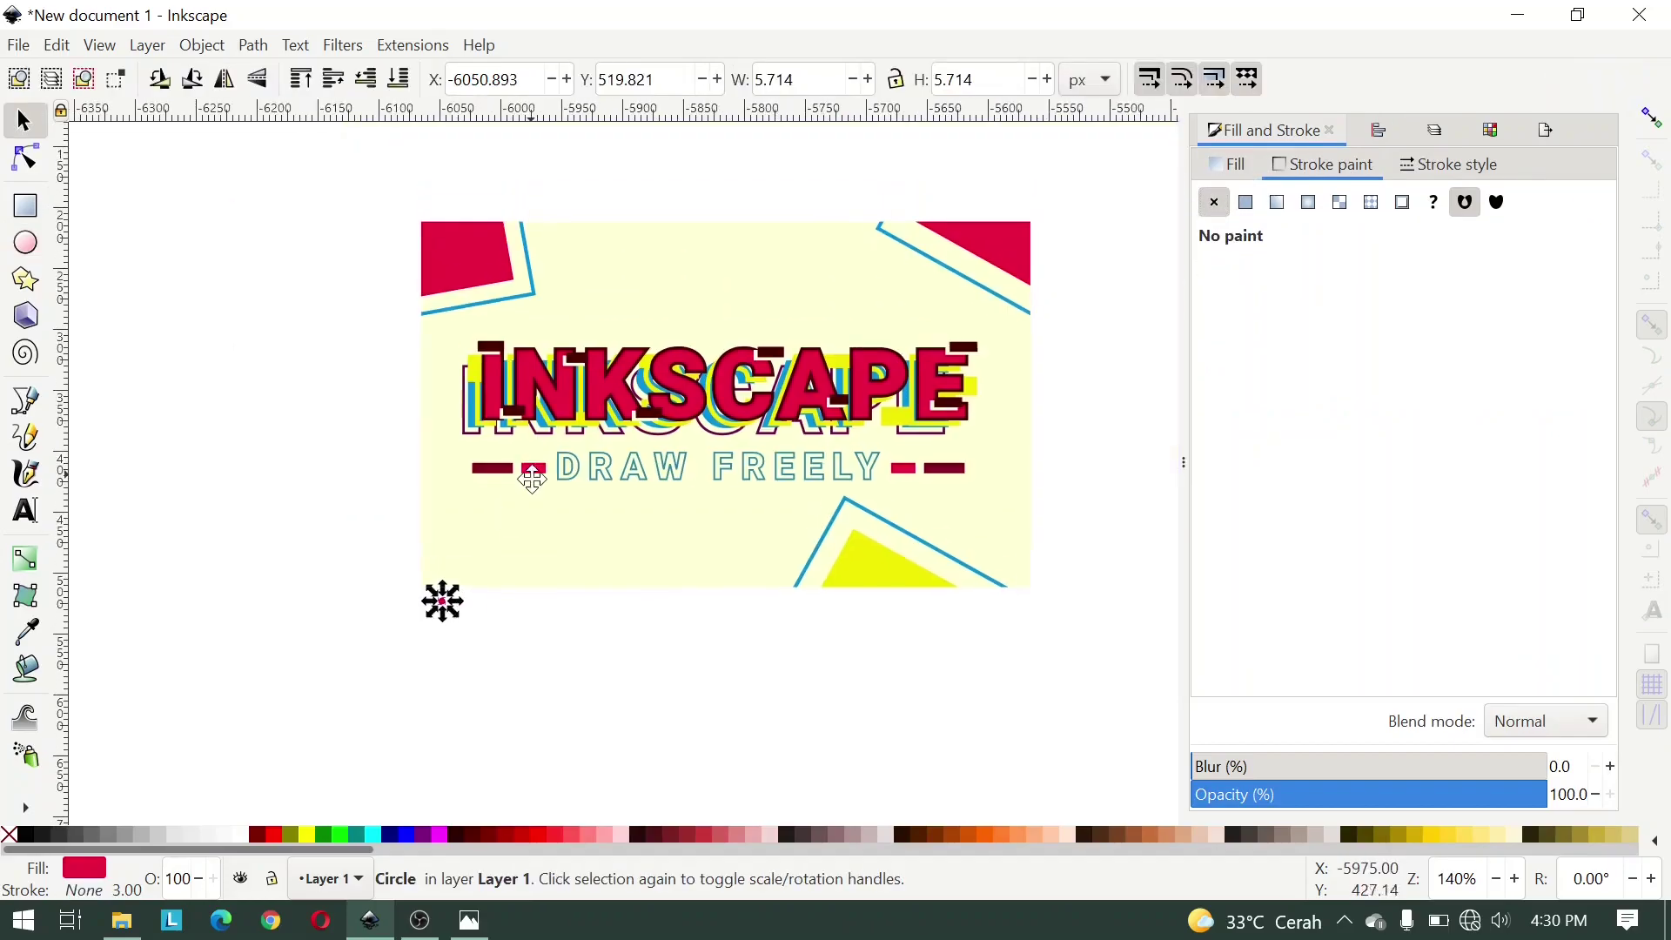
{"action": "key", "text": "d"}
{"action": "scroll", "coordinate": [518, 424], "scroll_direction": "up", "scroll_amount": 2}
{"action": "scroll", "coordinate": [522, 423], "scroll_direction": "down", "scroll_amount": 3}
{"action": "left_click", "coordinate": [522, 424]}
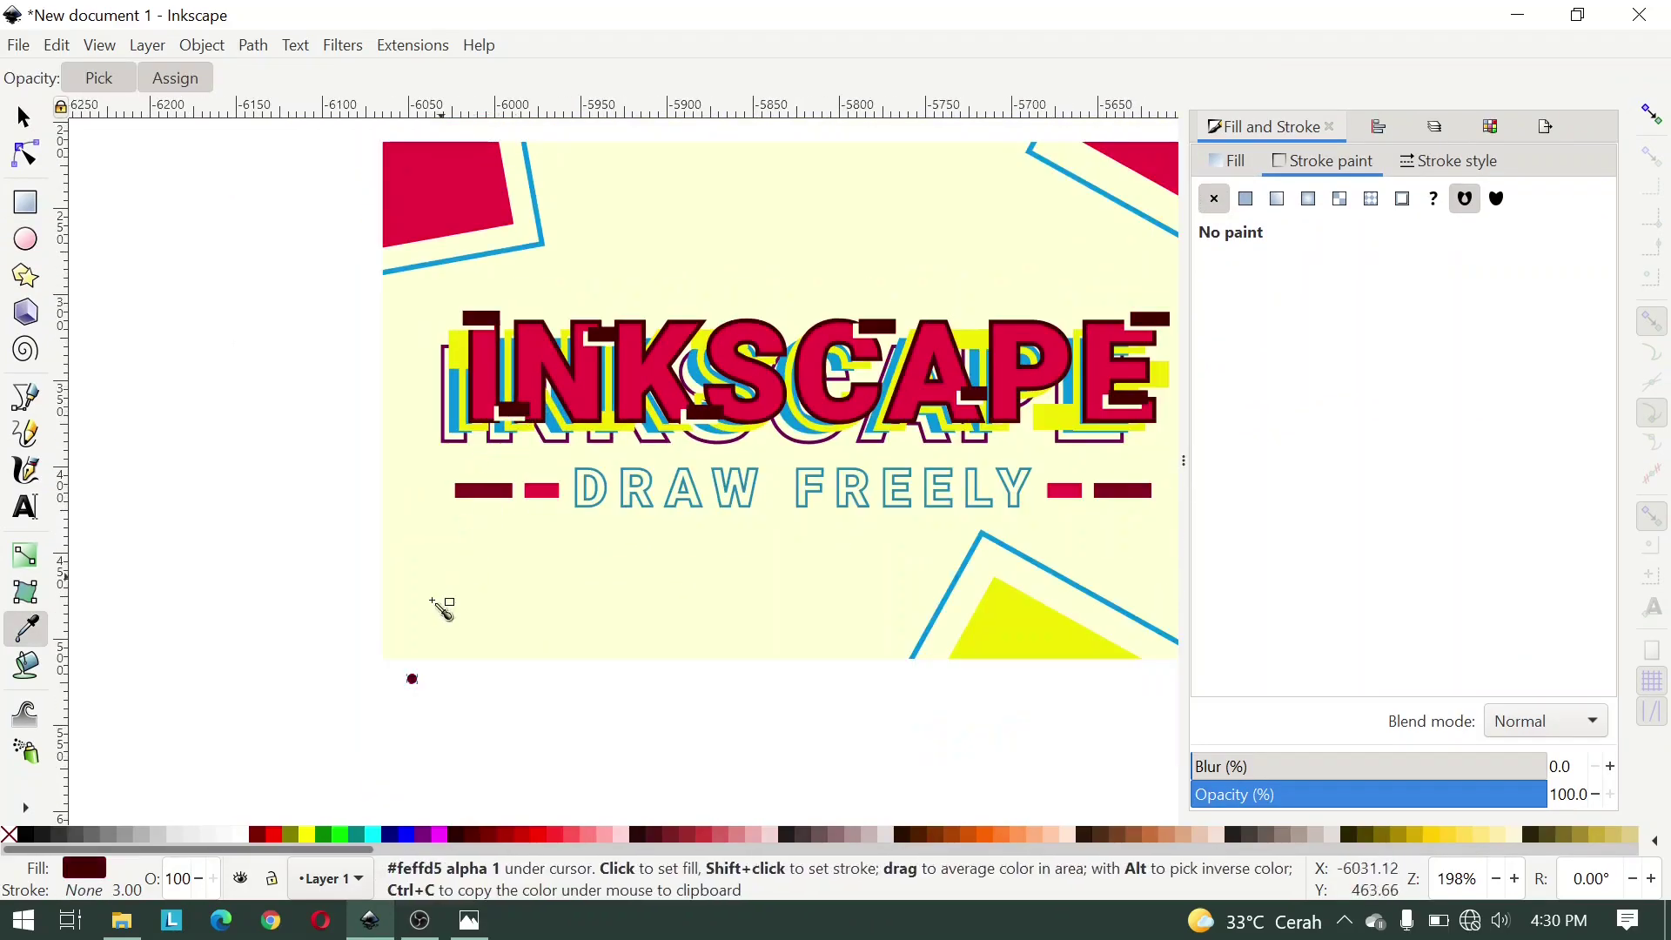
{"action": "key", "text": "s"}
Step: Lock the circle's proportions and resize it to 2 × 2 px
{"action": "scroll", "coordinate": [410, 683], "scroll_direction": "up", "scroll_amount": 8}
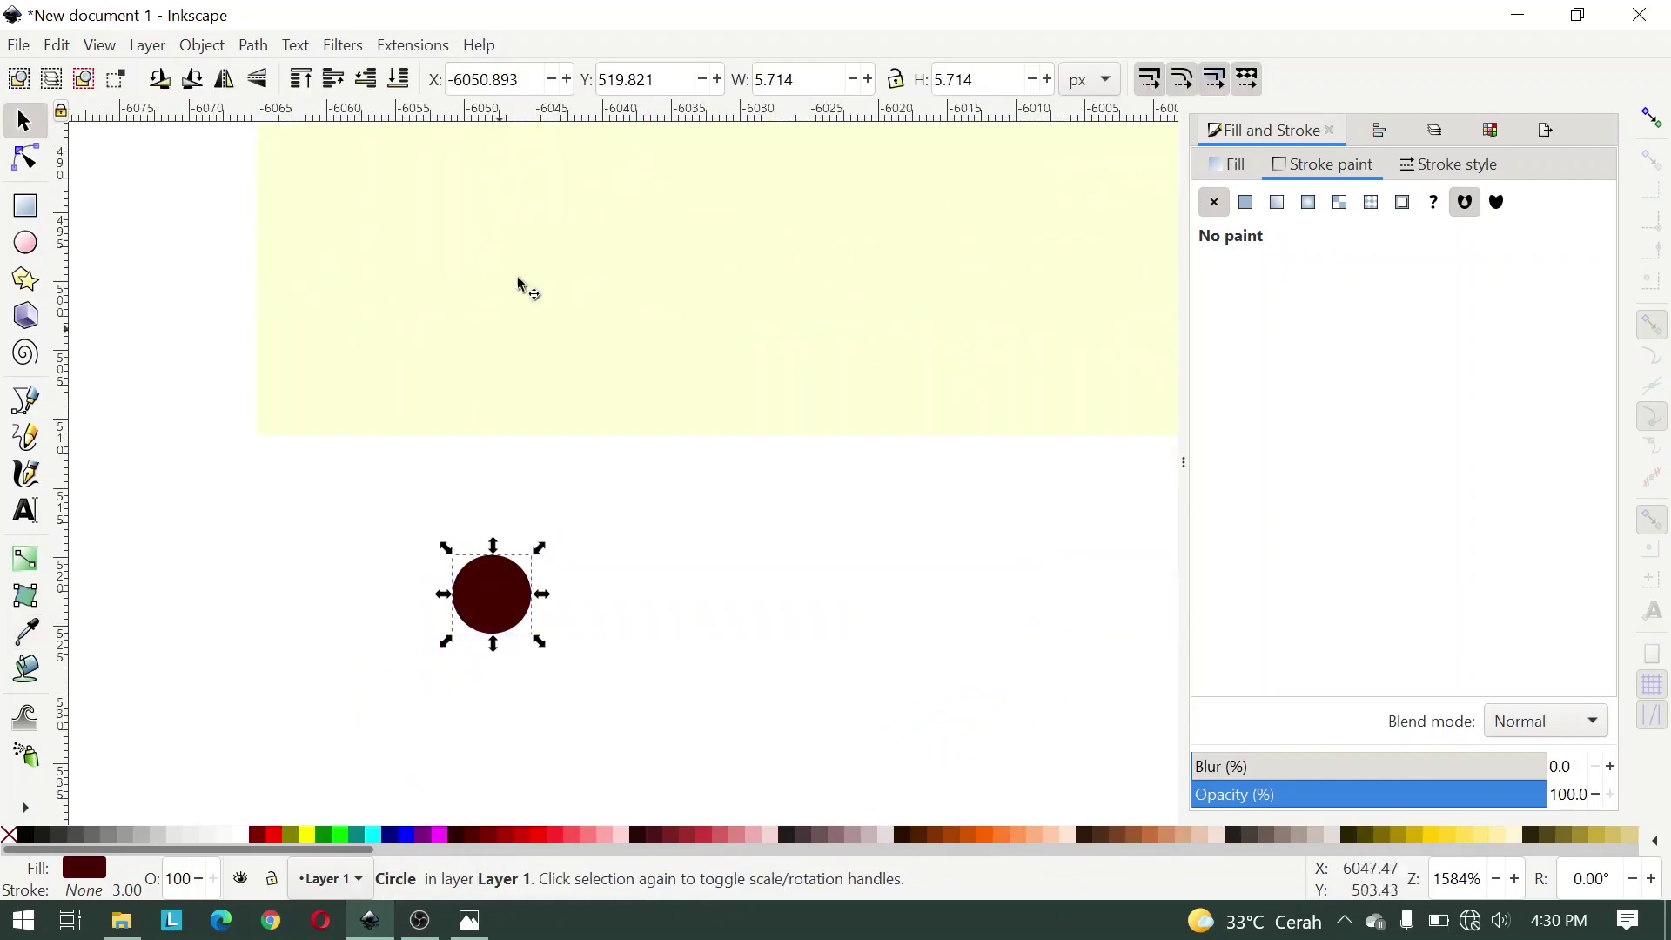
{"action": "left_click", "coordinate": [888, 83]}
{"action": "left_click", "coordinate": [817, 83]}
{"action": "double_click", "coordinate": [817, 83]}
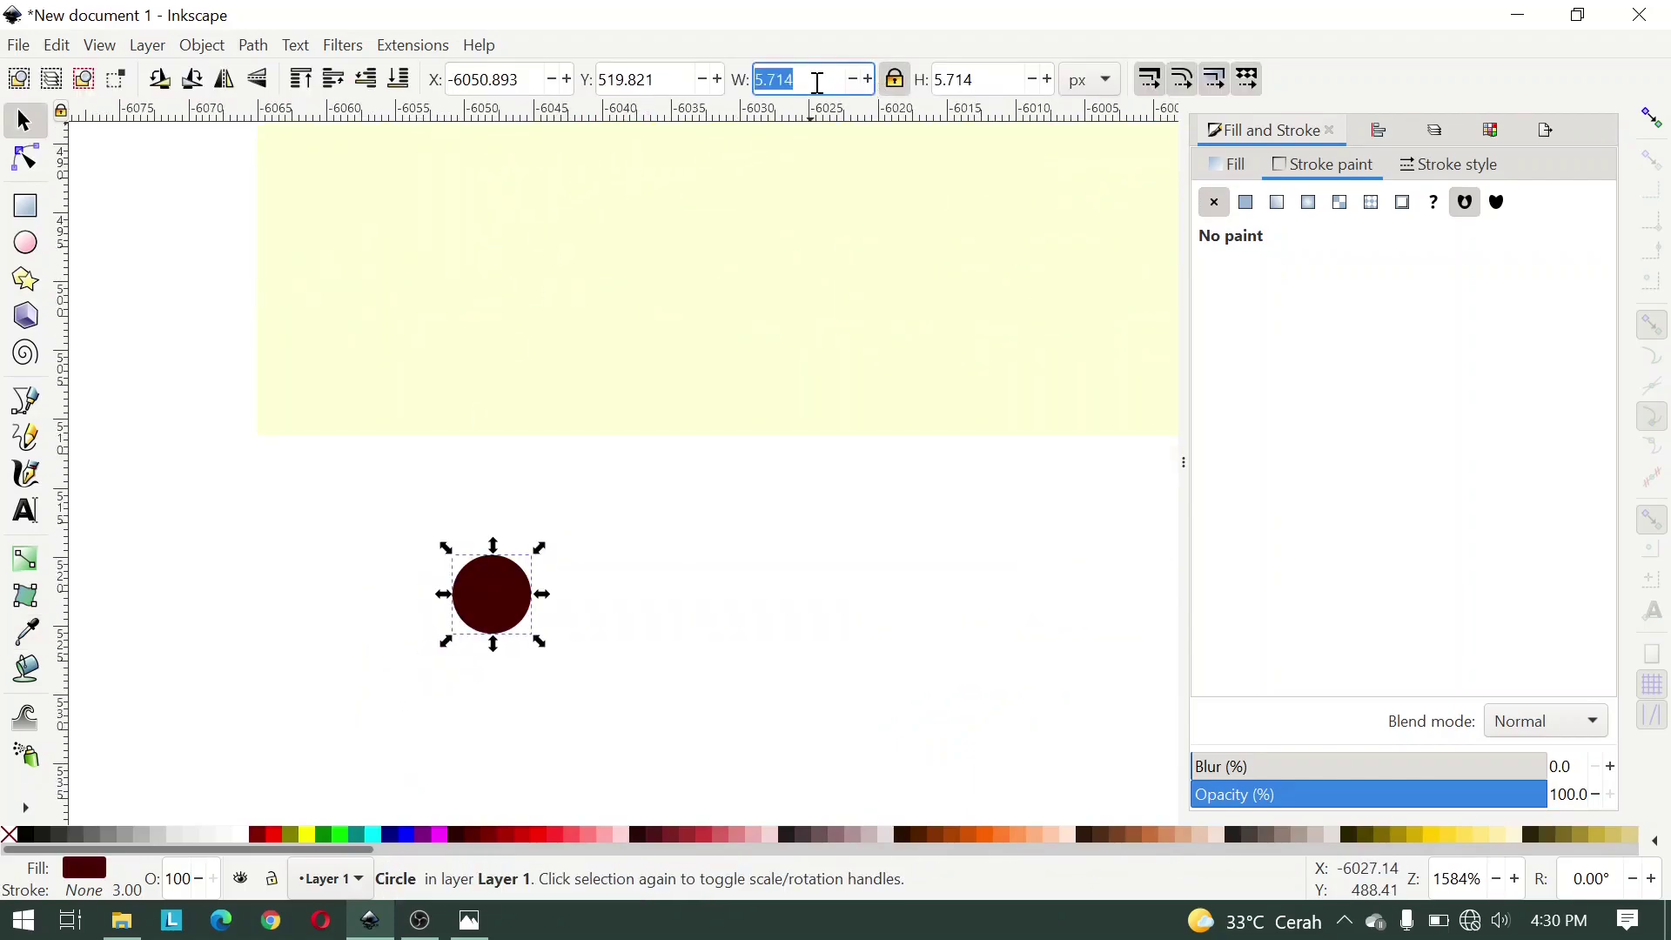
{"action": "type", "text": "2"}
{"action": "key", "text": "Return"}
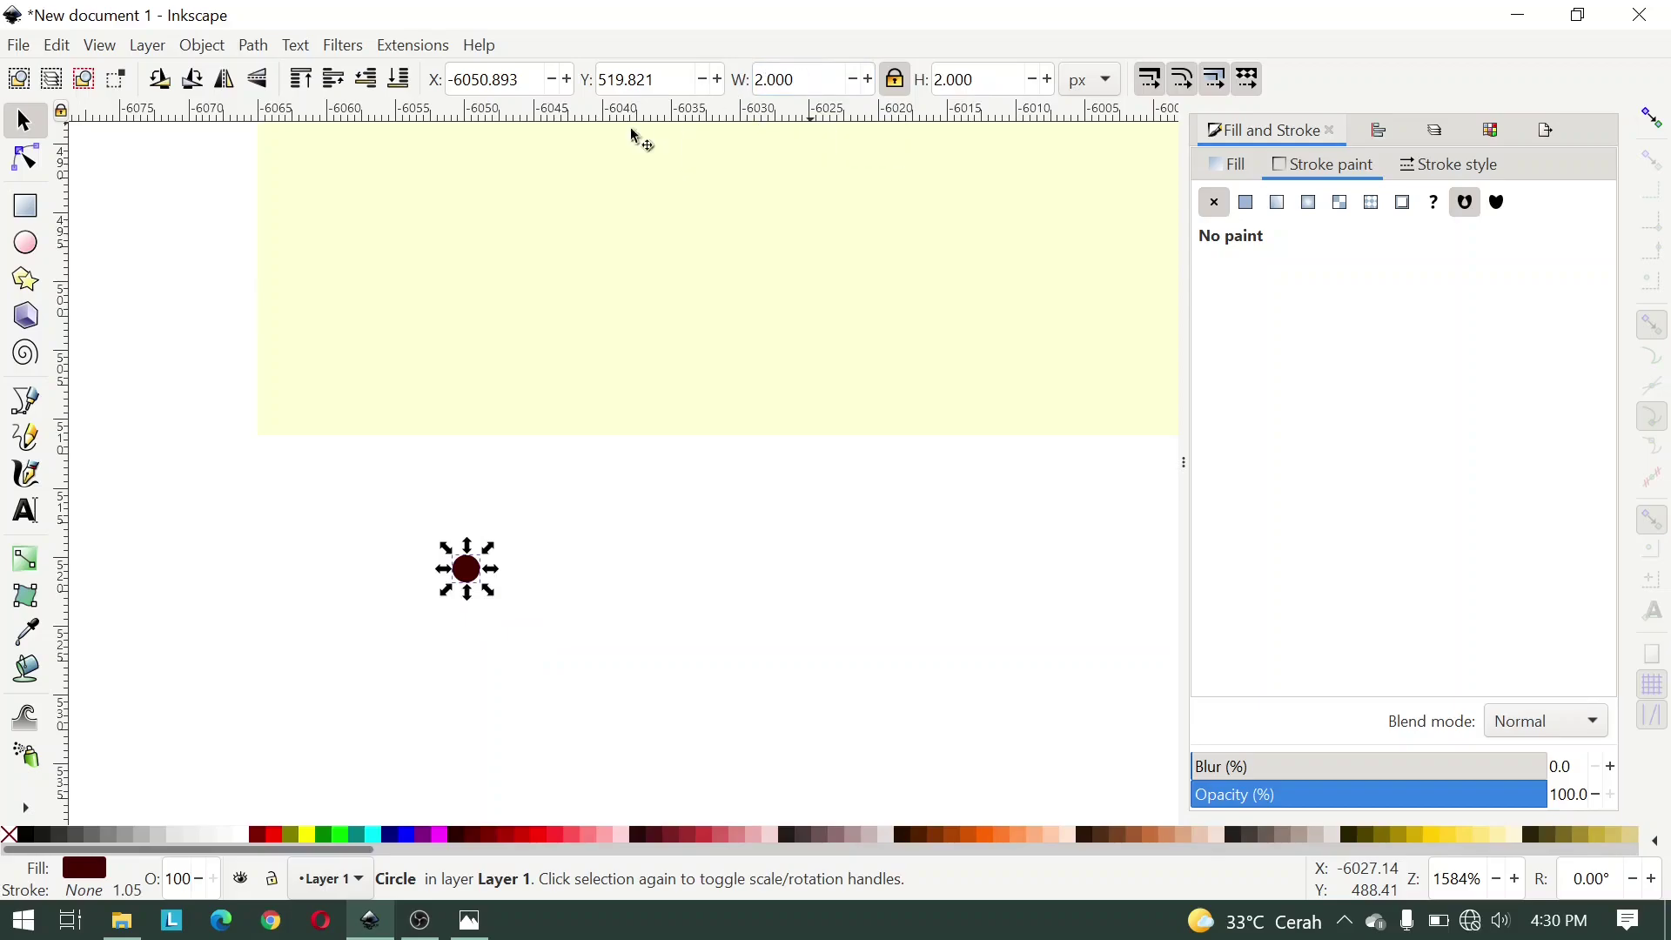
Step: Start tiled clones of the circle, with Shift X per column and Shift Y per row both set to 100%
{"action": "left_click", "coordinate": [59, 48]}
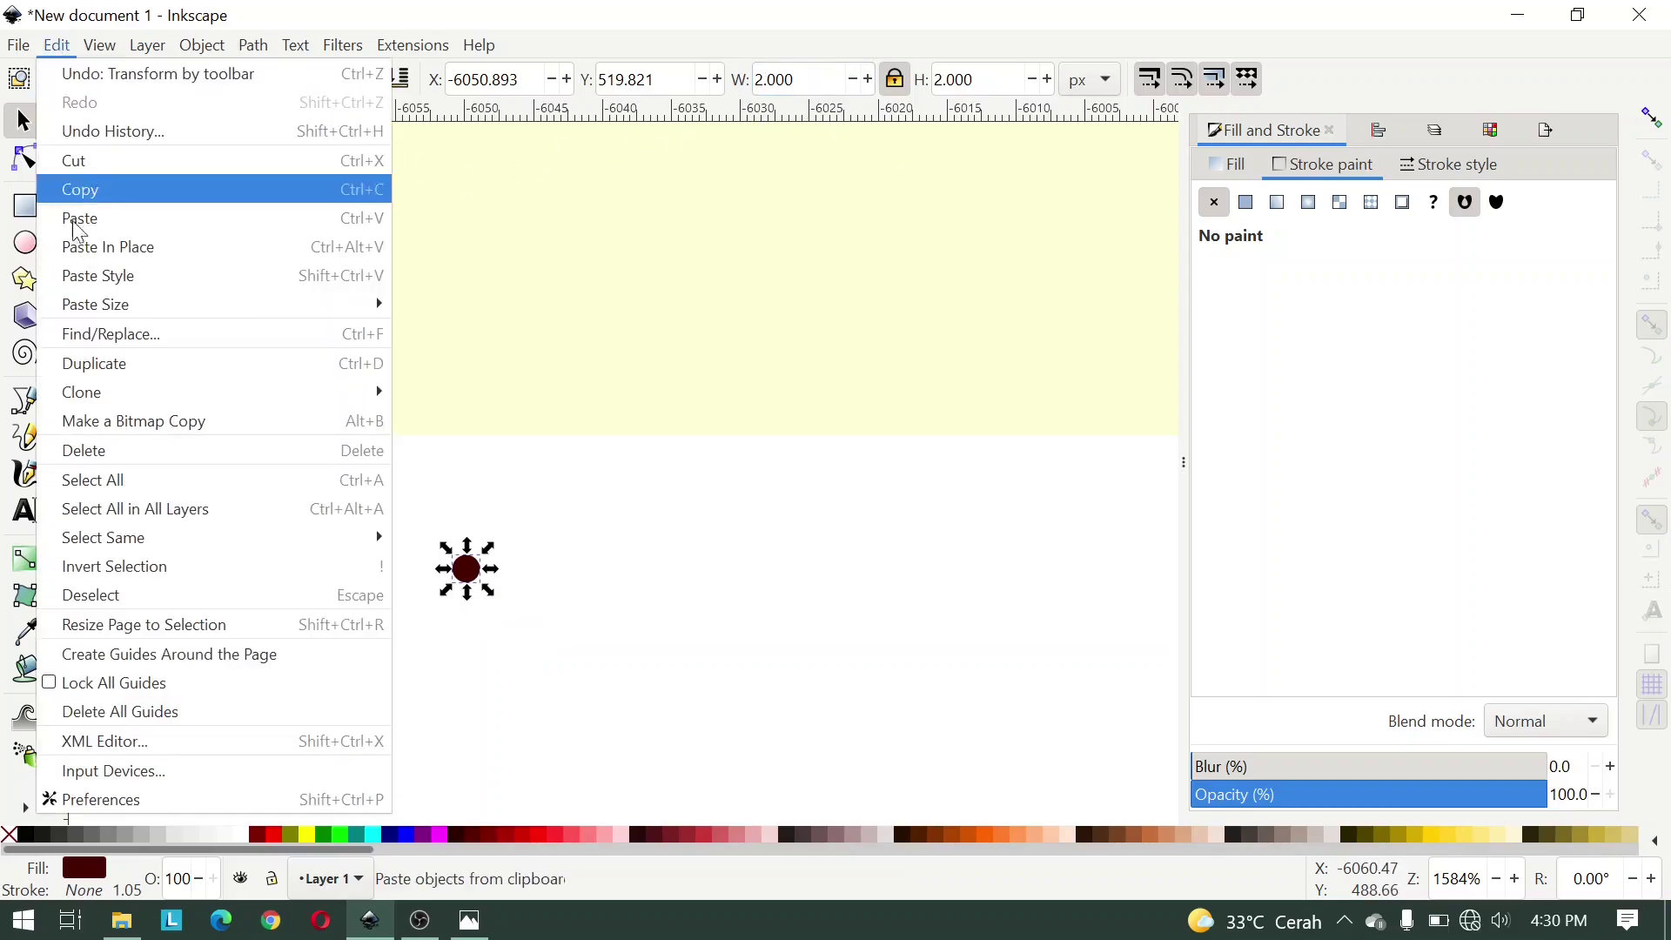
{"action": "mouse_move", "coordinate": [309, 393]}
{"action": "left_click", "coordinate": [493, 421]}
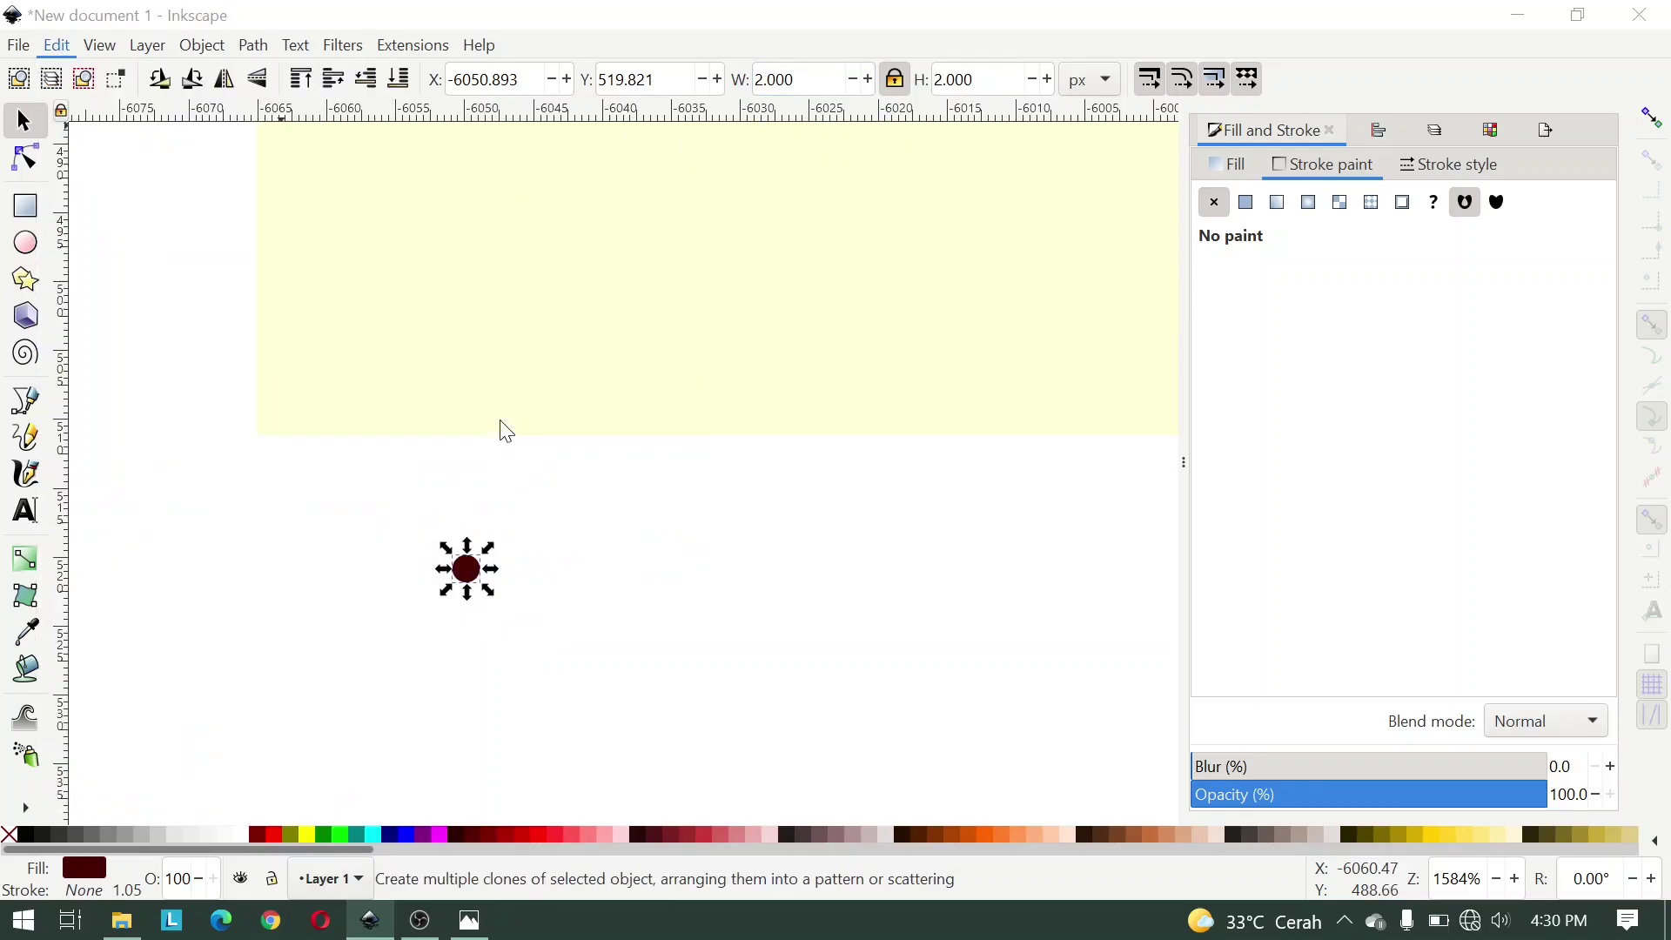
{"action": "left_click_drag", "start_coordinate": [504, 120], "coordinate": [1058, 154]}
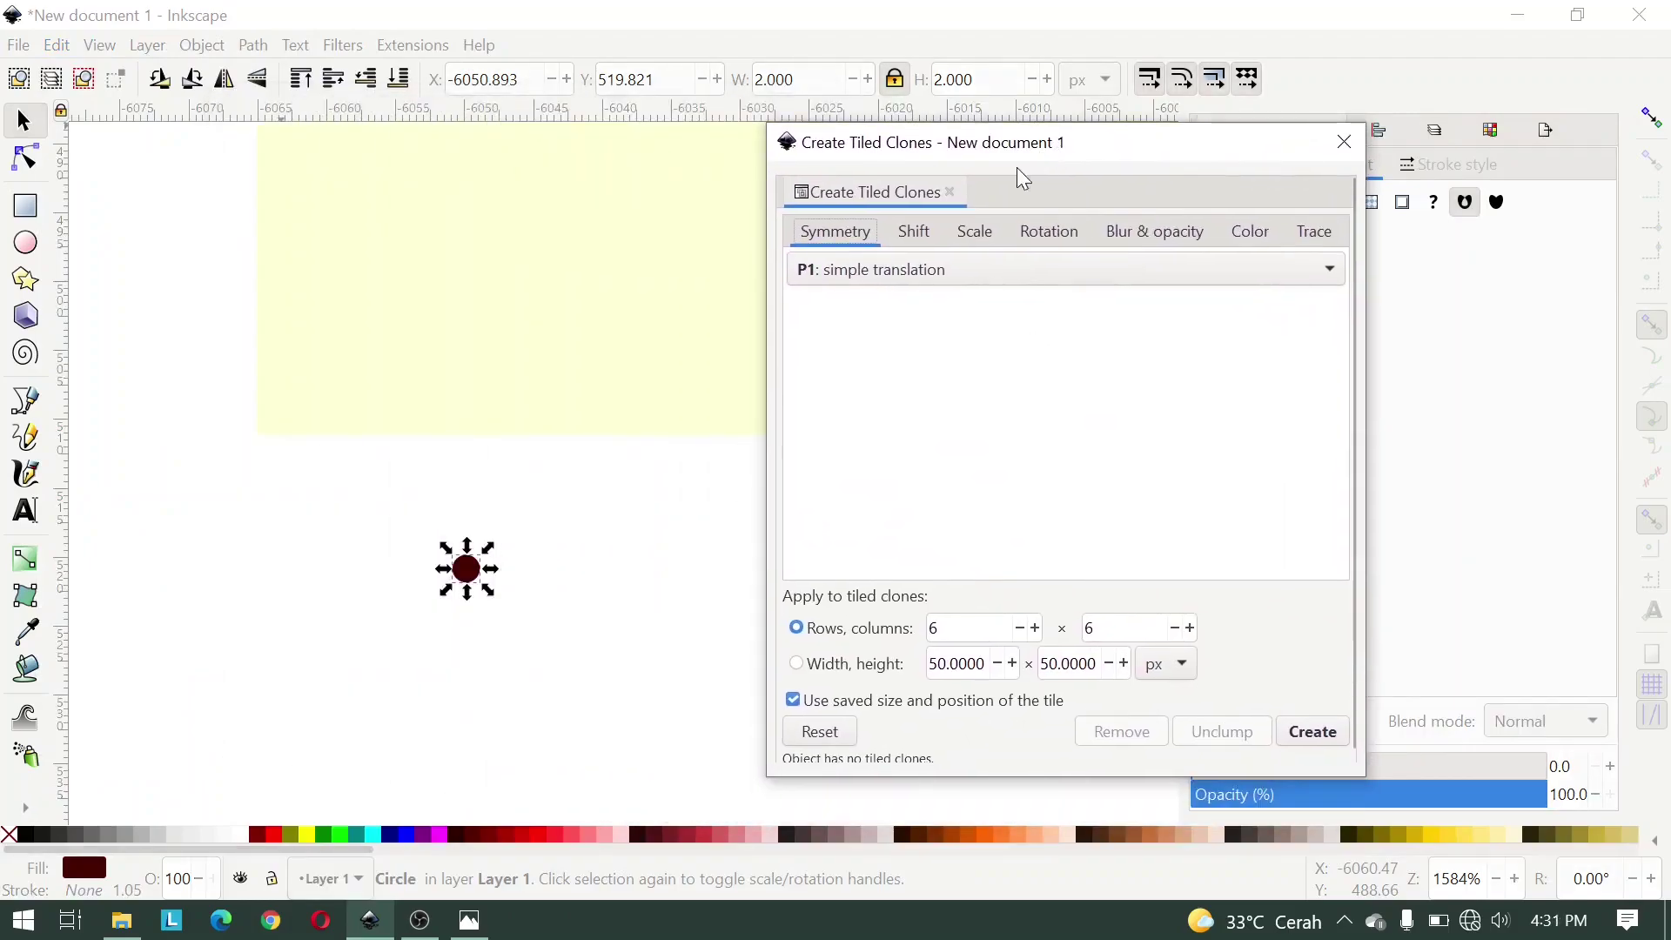
{"action": "left_click", "coordinate": [914, 232]}
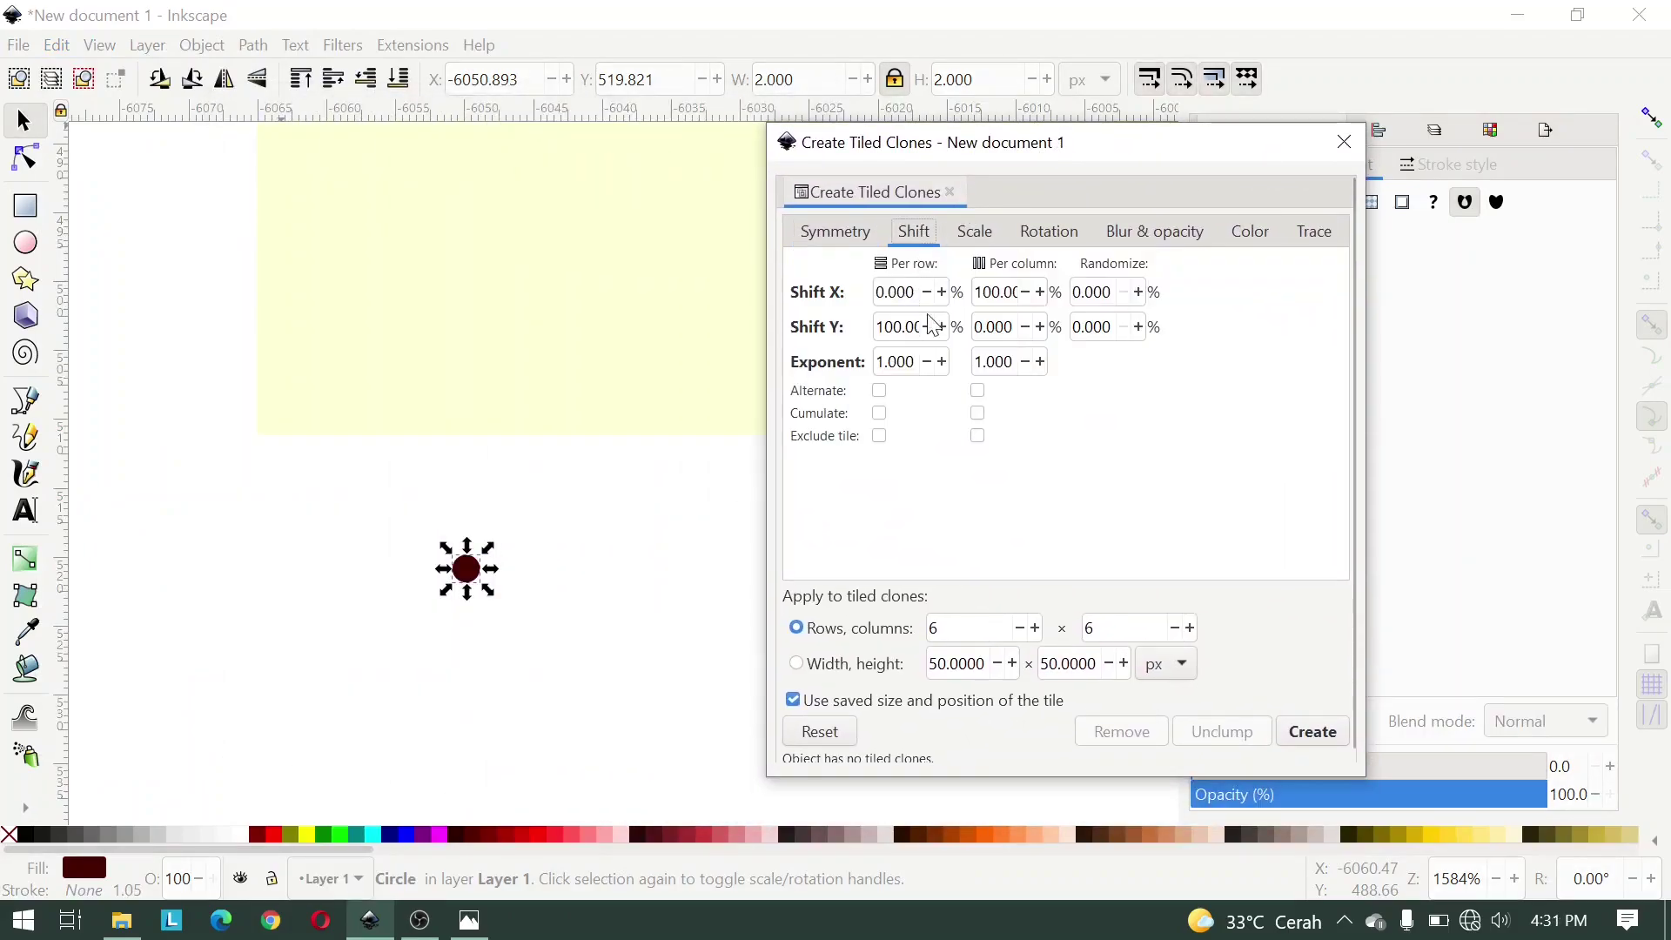
{"action": "triple_click", "coordinate": [1003, 290]}
{"action": "type", "text": "1"}
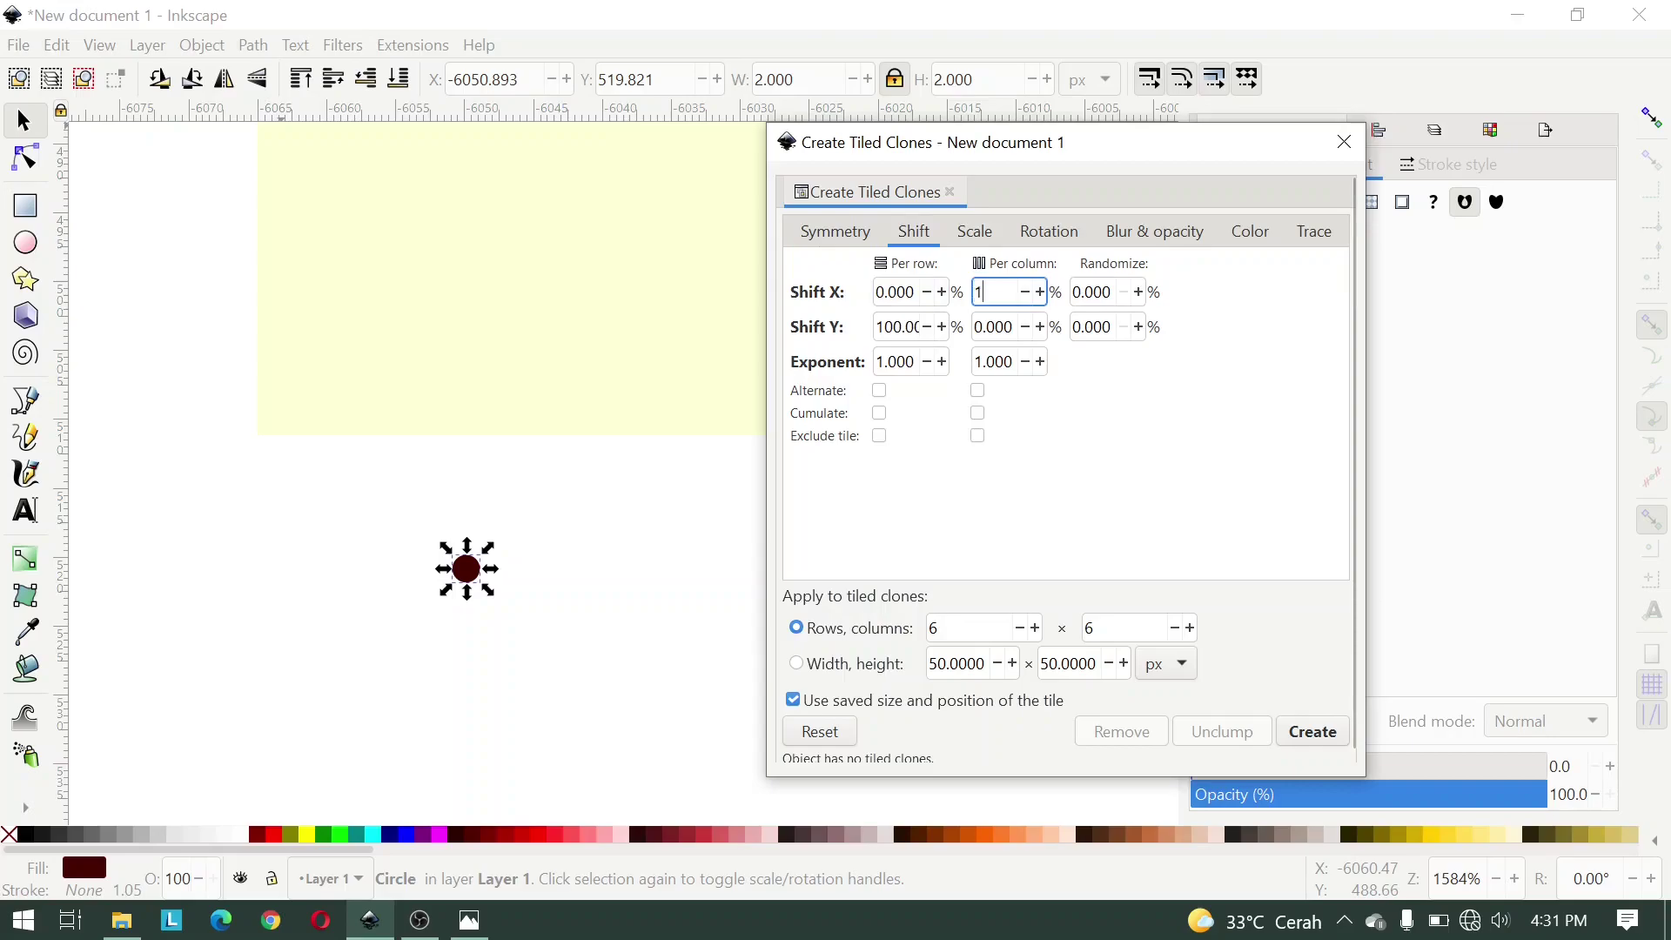
{"action": "key", "text": "Return"}
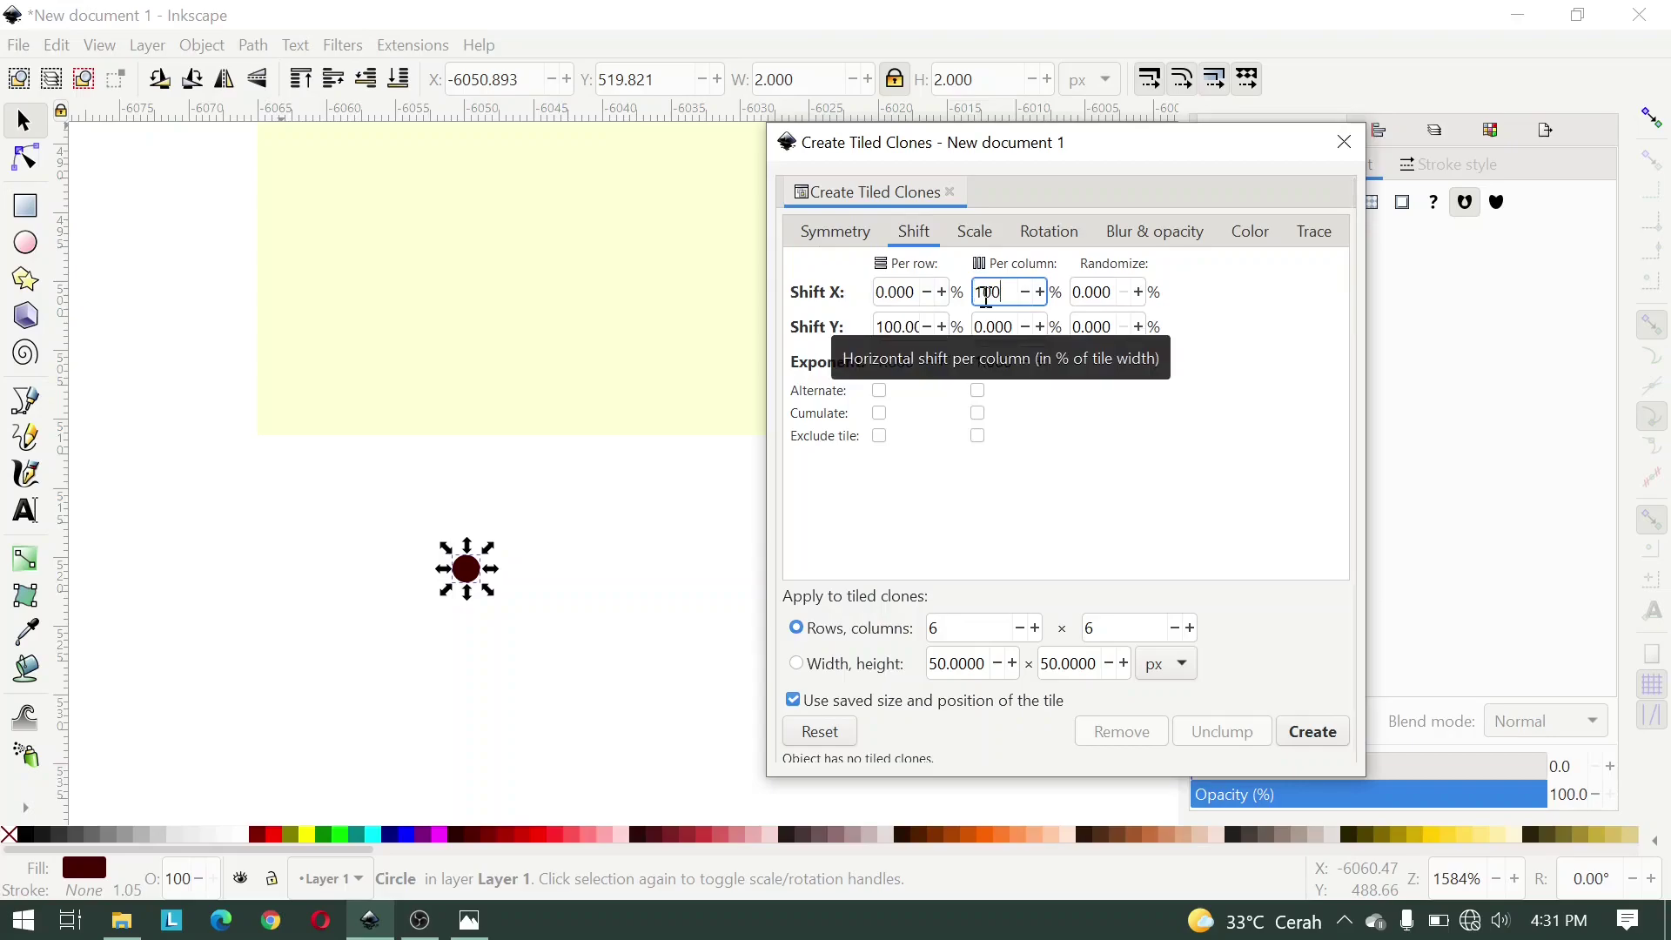
{"action": "triple_click", "coordinate": [906, 319]}
{"action": "type", "text": "1"}
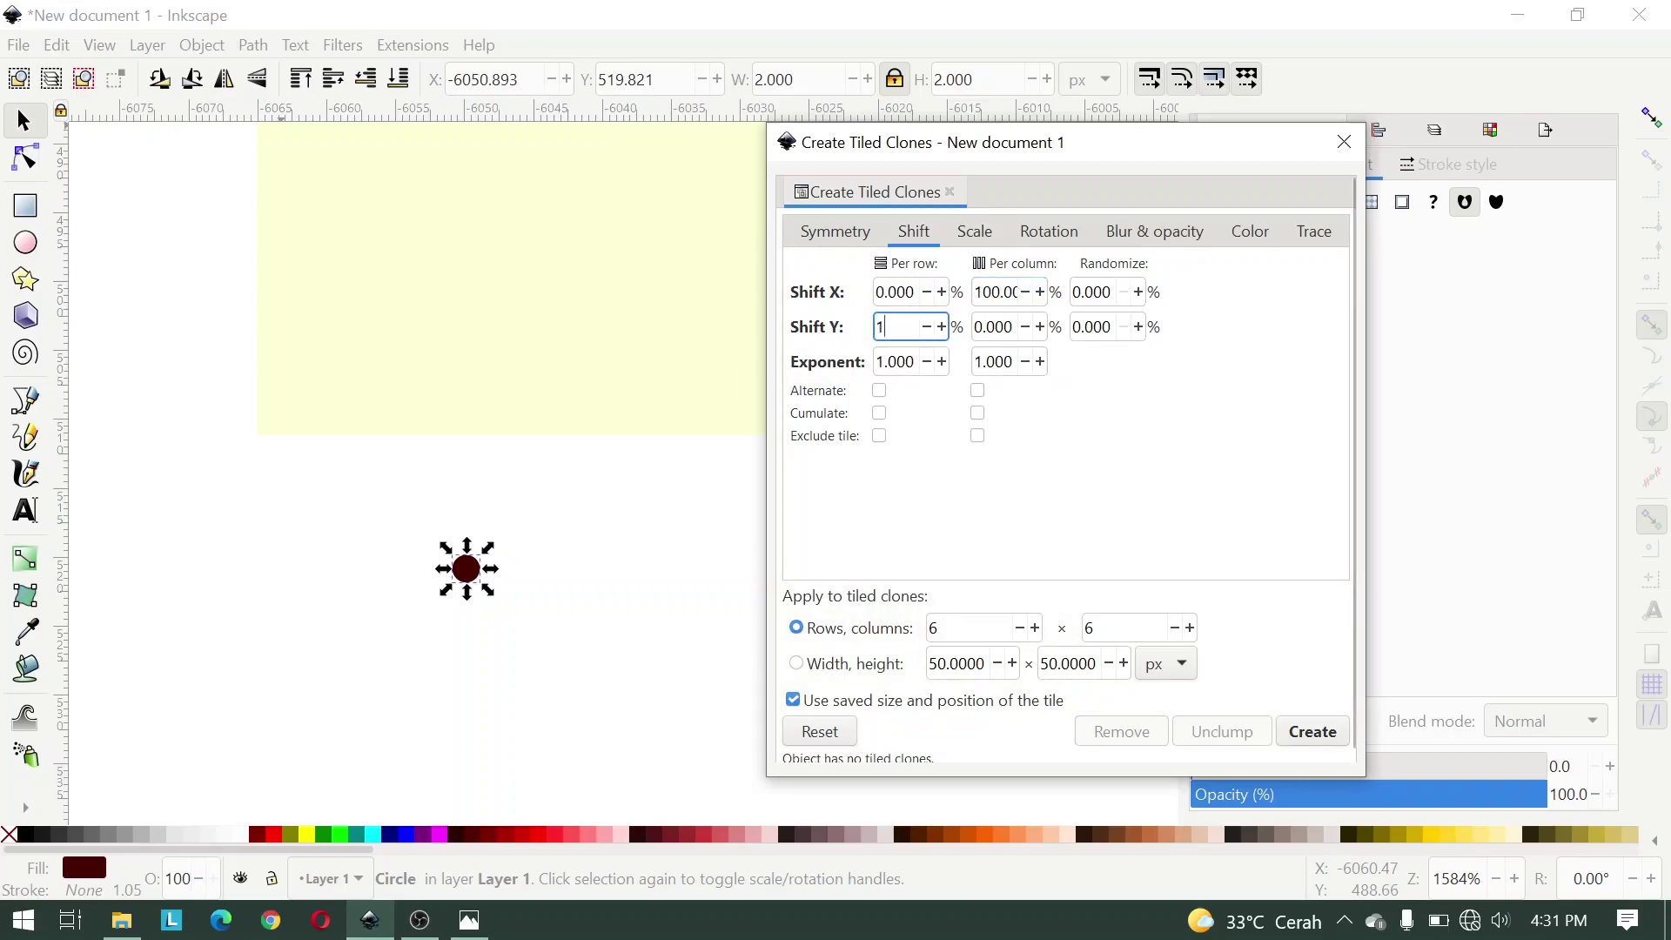
{"action": "type", "text": "00"}
{"action": "key", "text": "Return"}
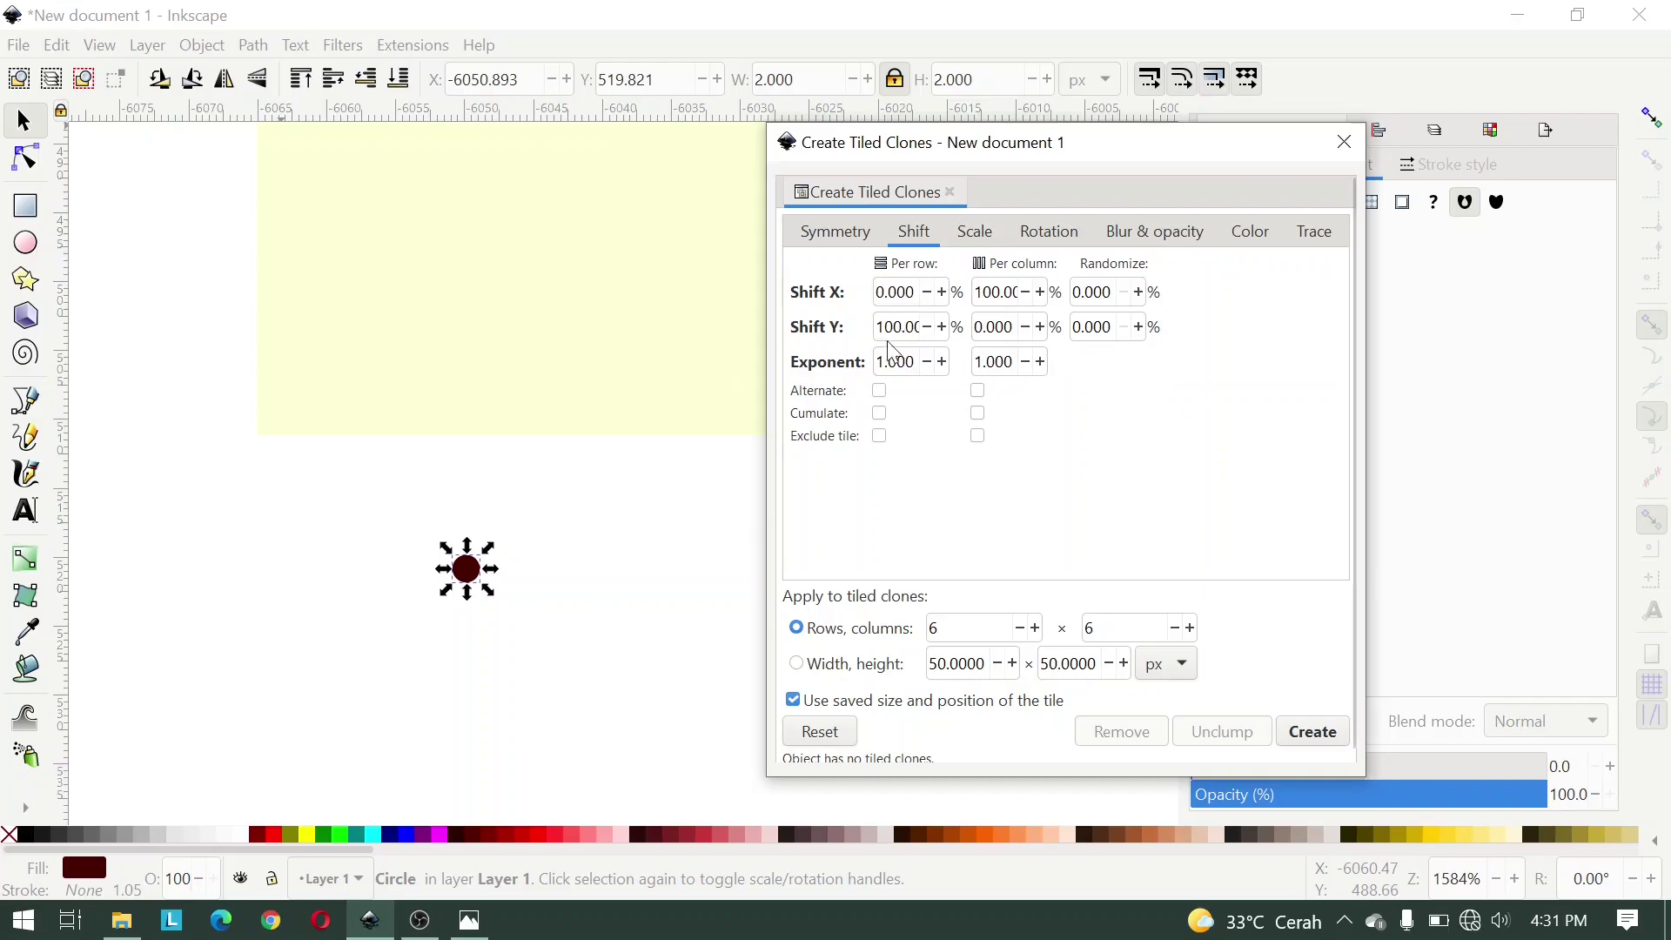
{"action": "left_click", "coordinate": [1001, 294]}
{"action": "left_click", "coordinate": [907, 325]}
{"action": "left_click", "coordinate": [1008, 294]}
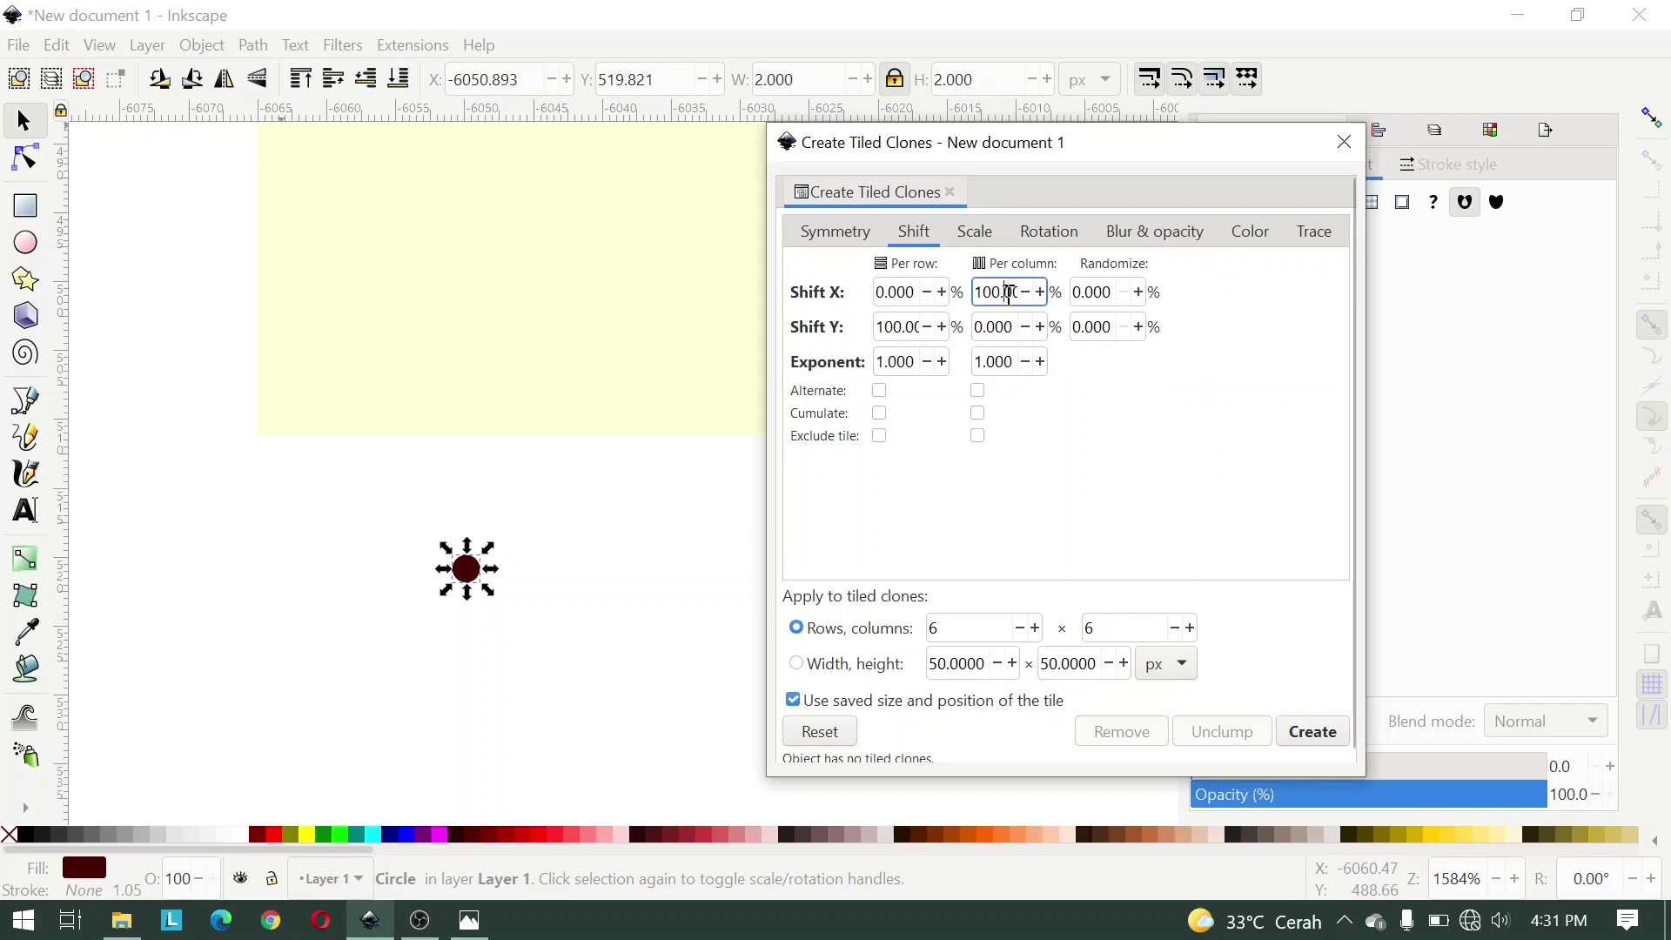
{"action": "left_click", "coordinate": [899, 327]}
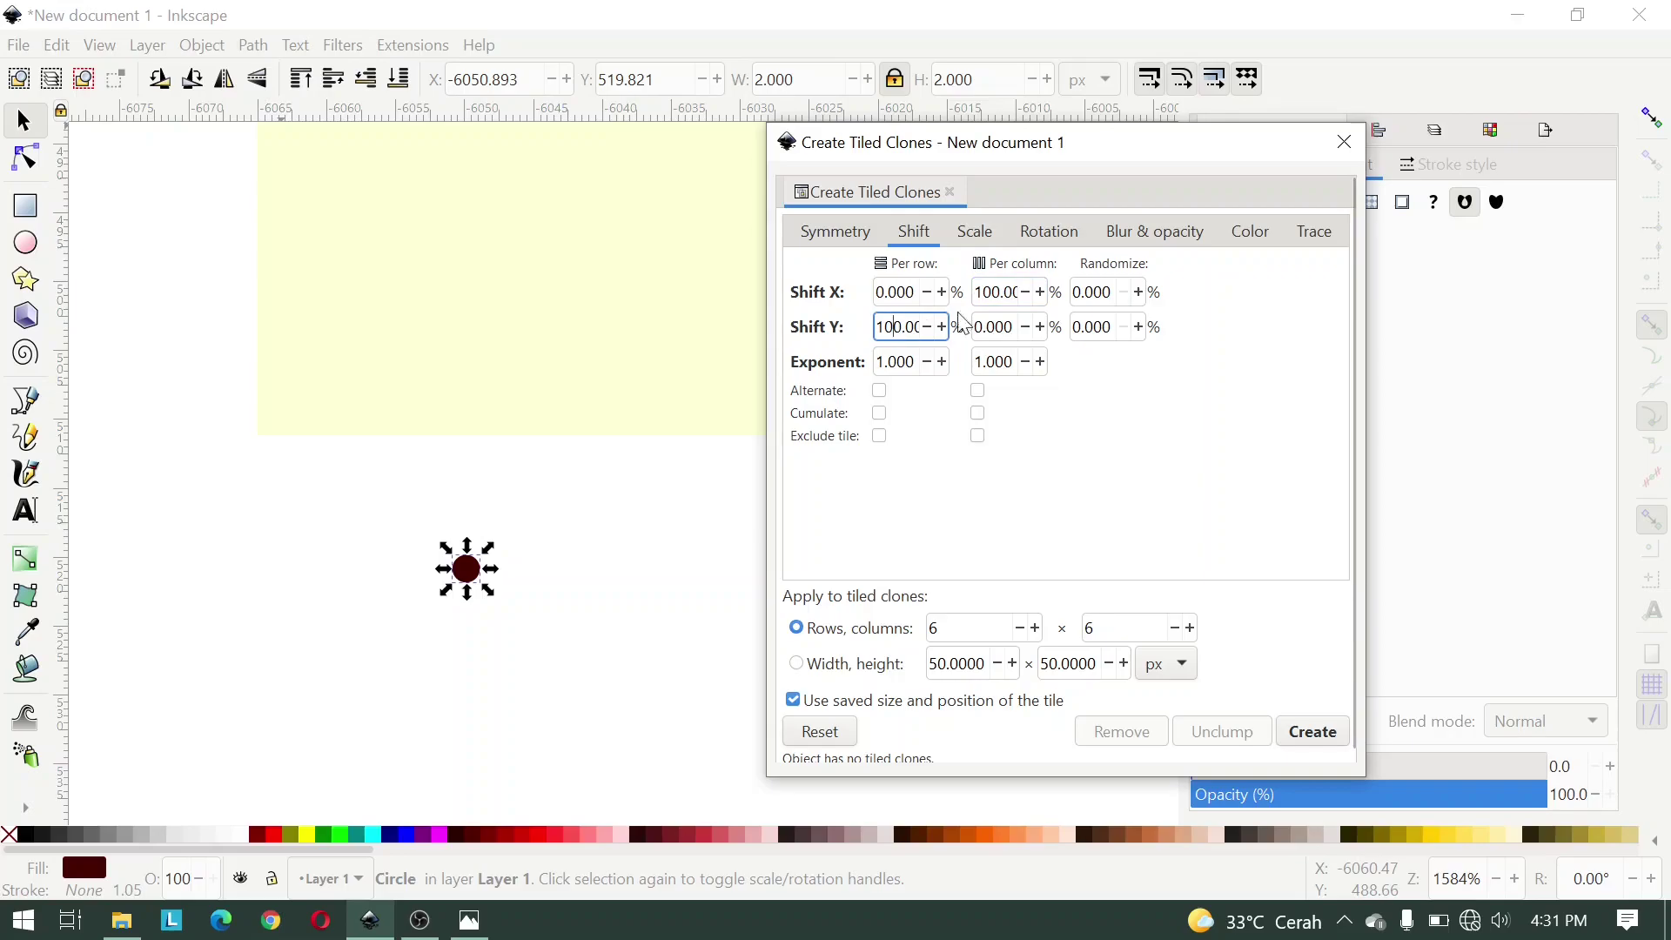
{"action": "left_click", "coordinate": [1002, 291]}
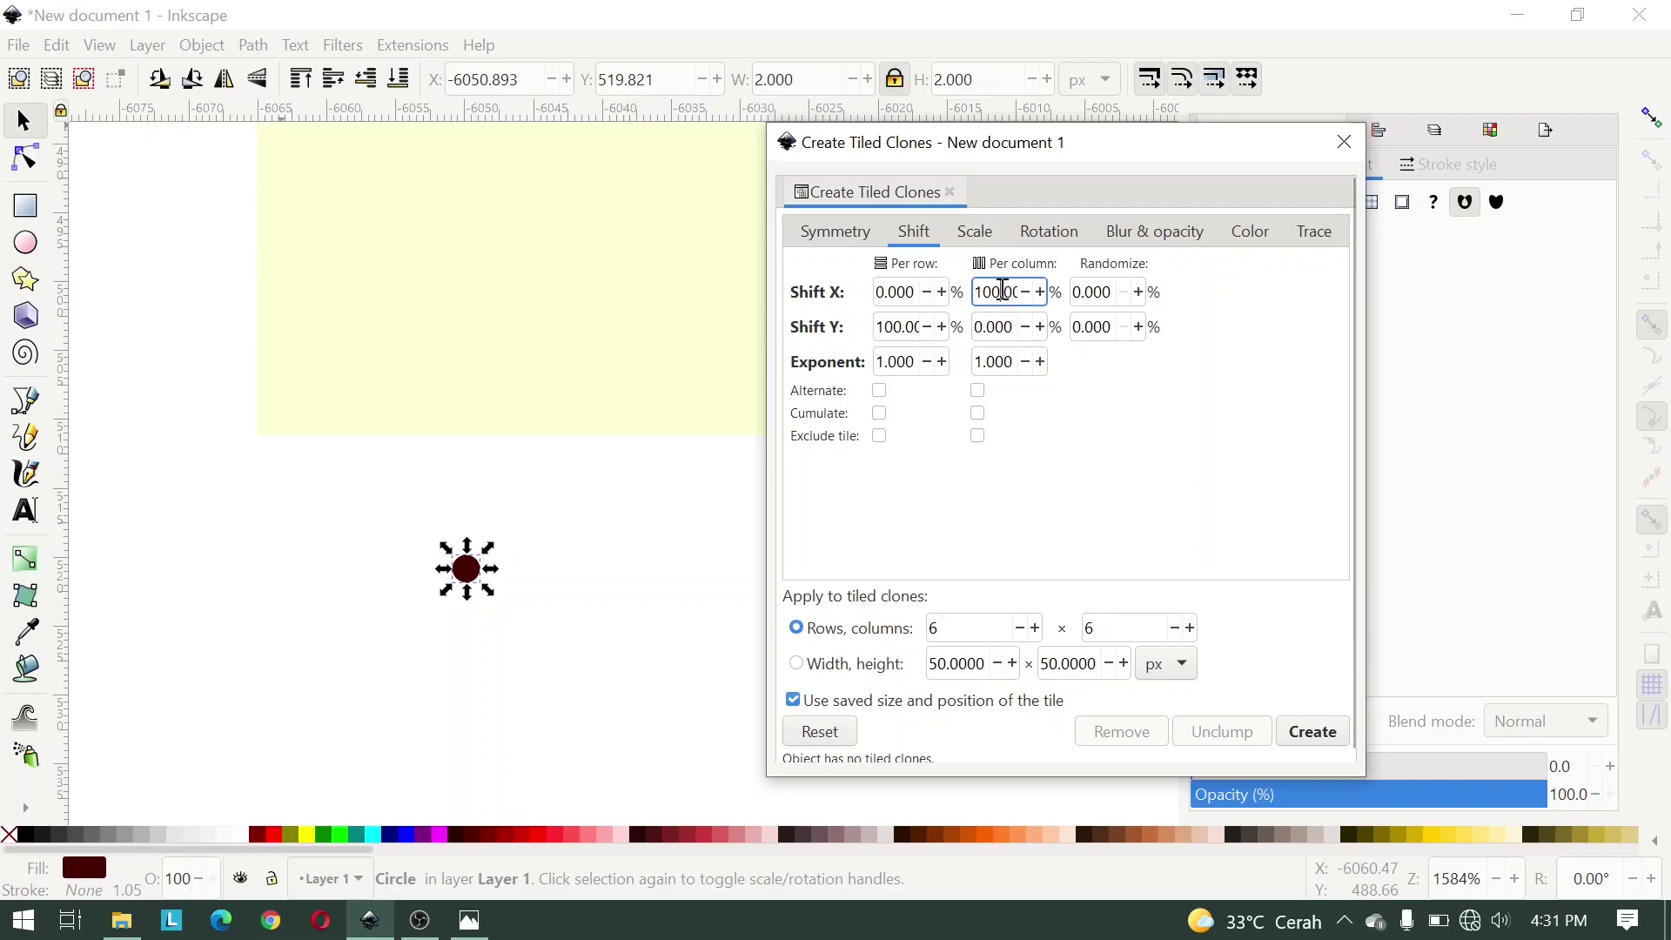
Step: Create the tiled clones of the circle in 6 rows and 6 columns and close the Create Tiled Clones dialog
{"action": "left_click", "coordinate": [952, 623]}
{"action": "key", "text": "Tab"}
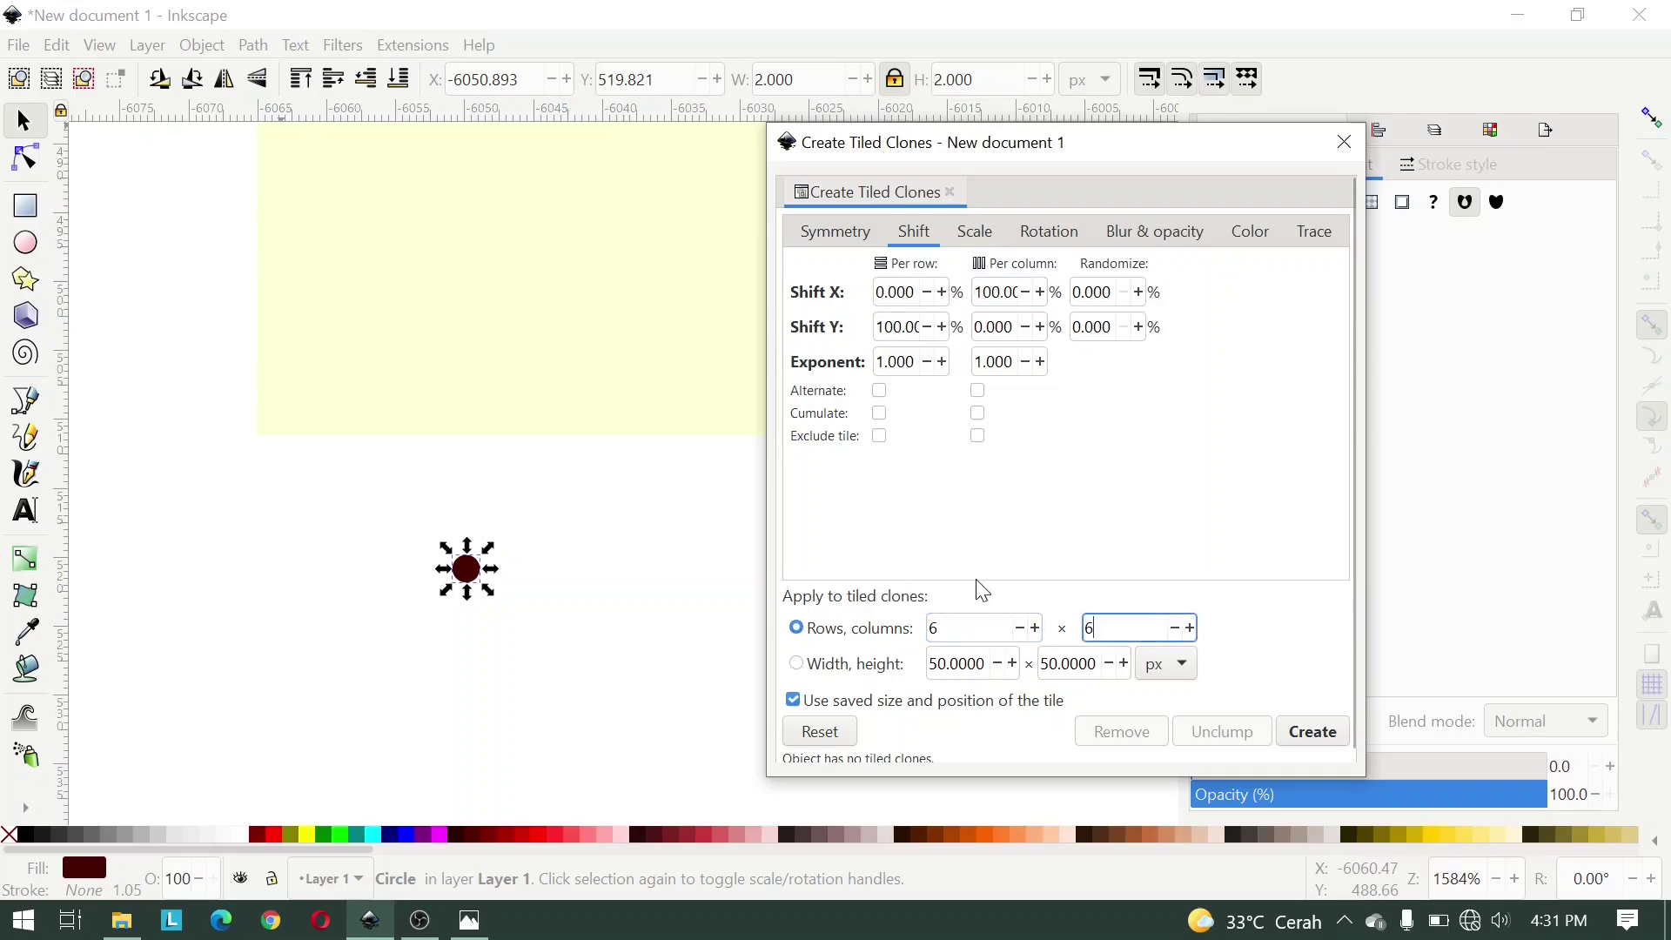
{"action": "left_click", "coordinate": [1305, 735]}
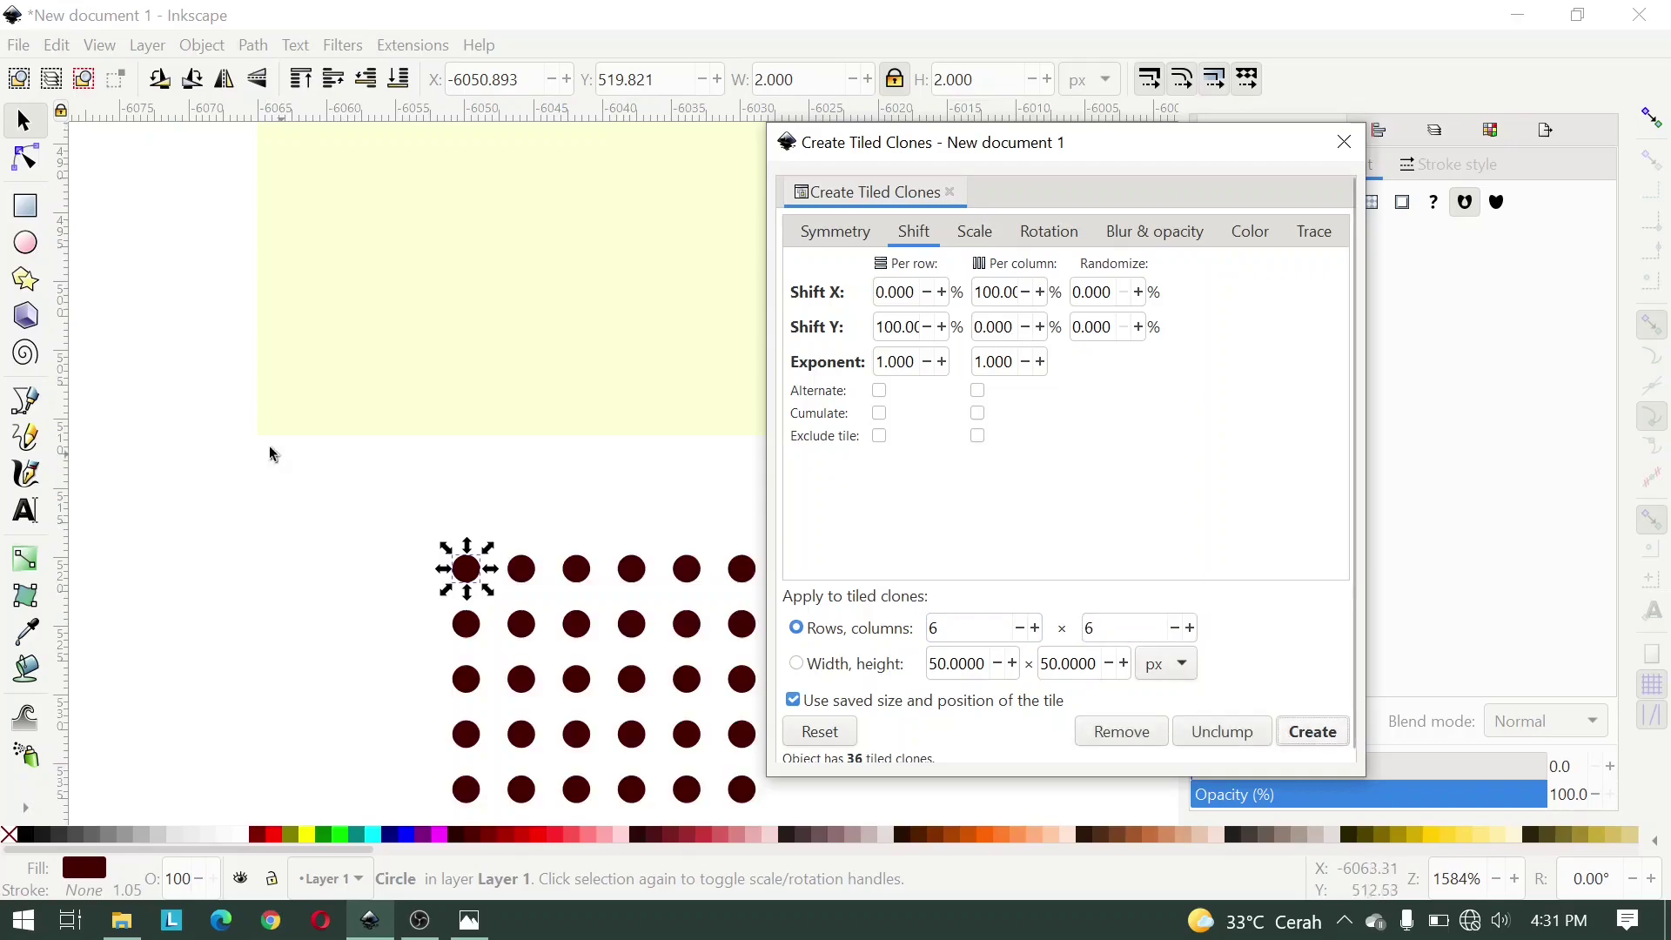
{"action": "left_click", "coordinate": [1344, 141]}
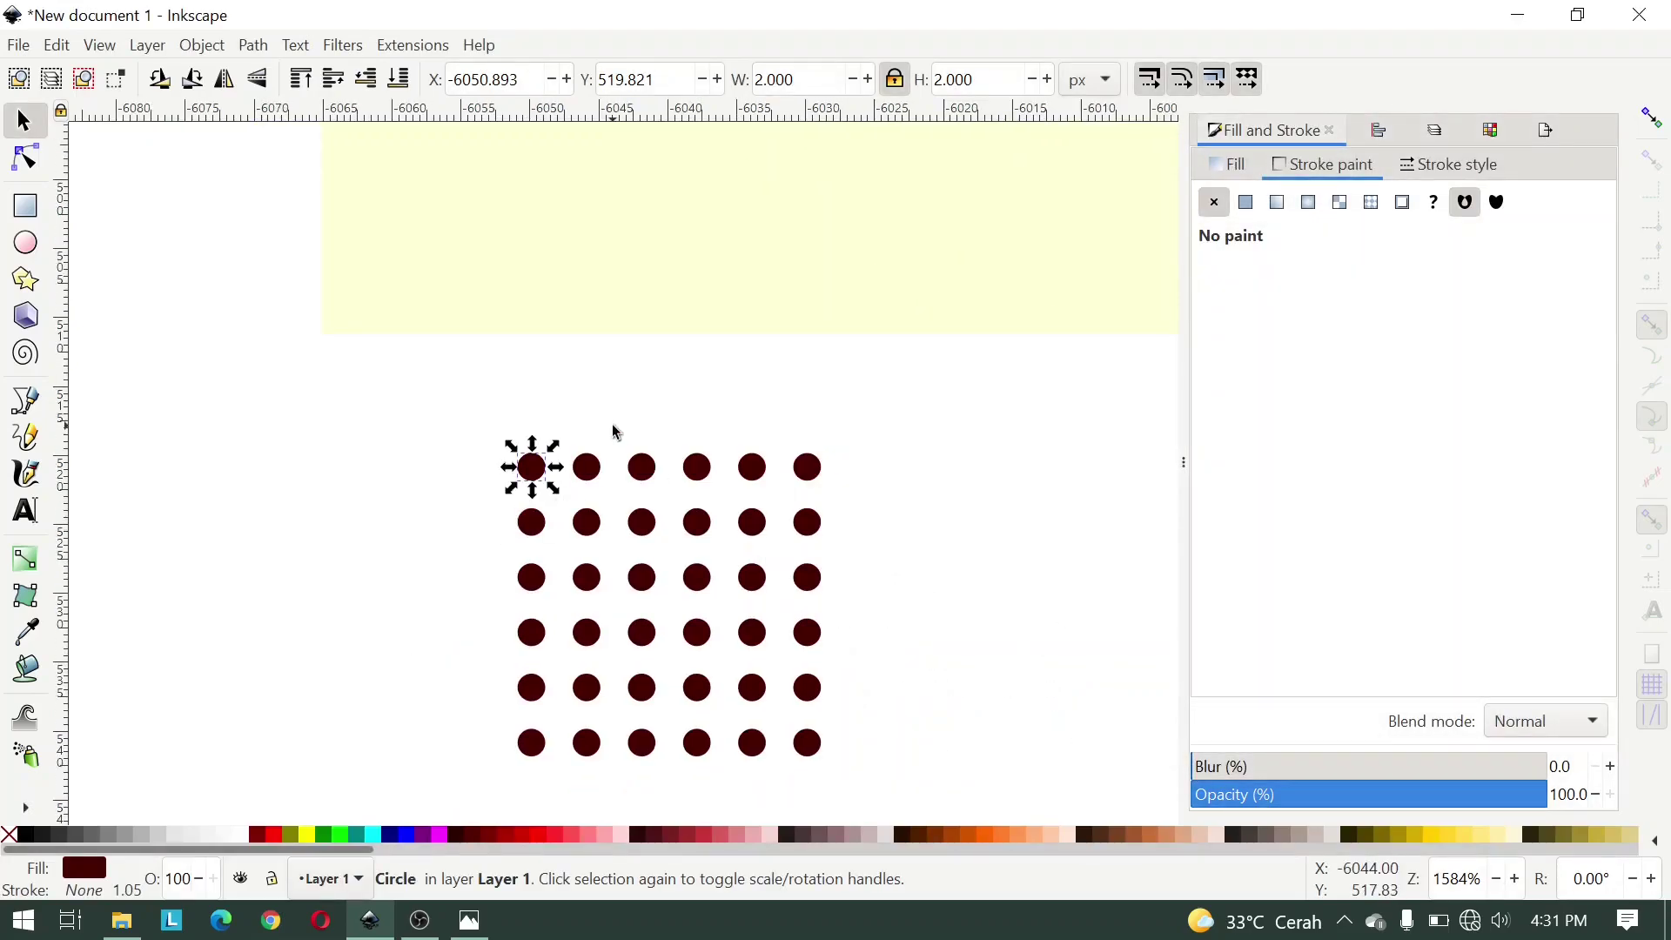
Step: Move the extra clone off the original circle at the dot grid's upper-left corner and delete it
{"action": "left_click", "coordinate": [615, 429]}
{"action": "left_click", "coordinate": [534, 472]}
{"action": "left_click_drag", "start_coordinate": [534, 473], "coordinate": [466, 477]}
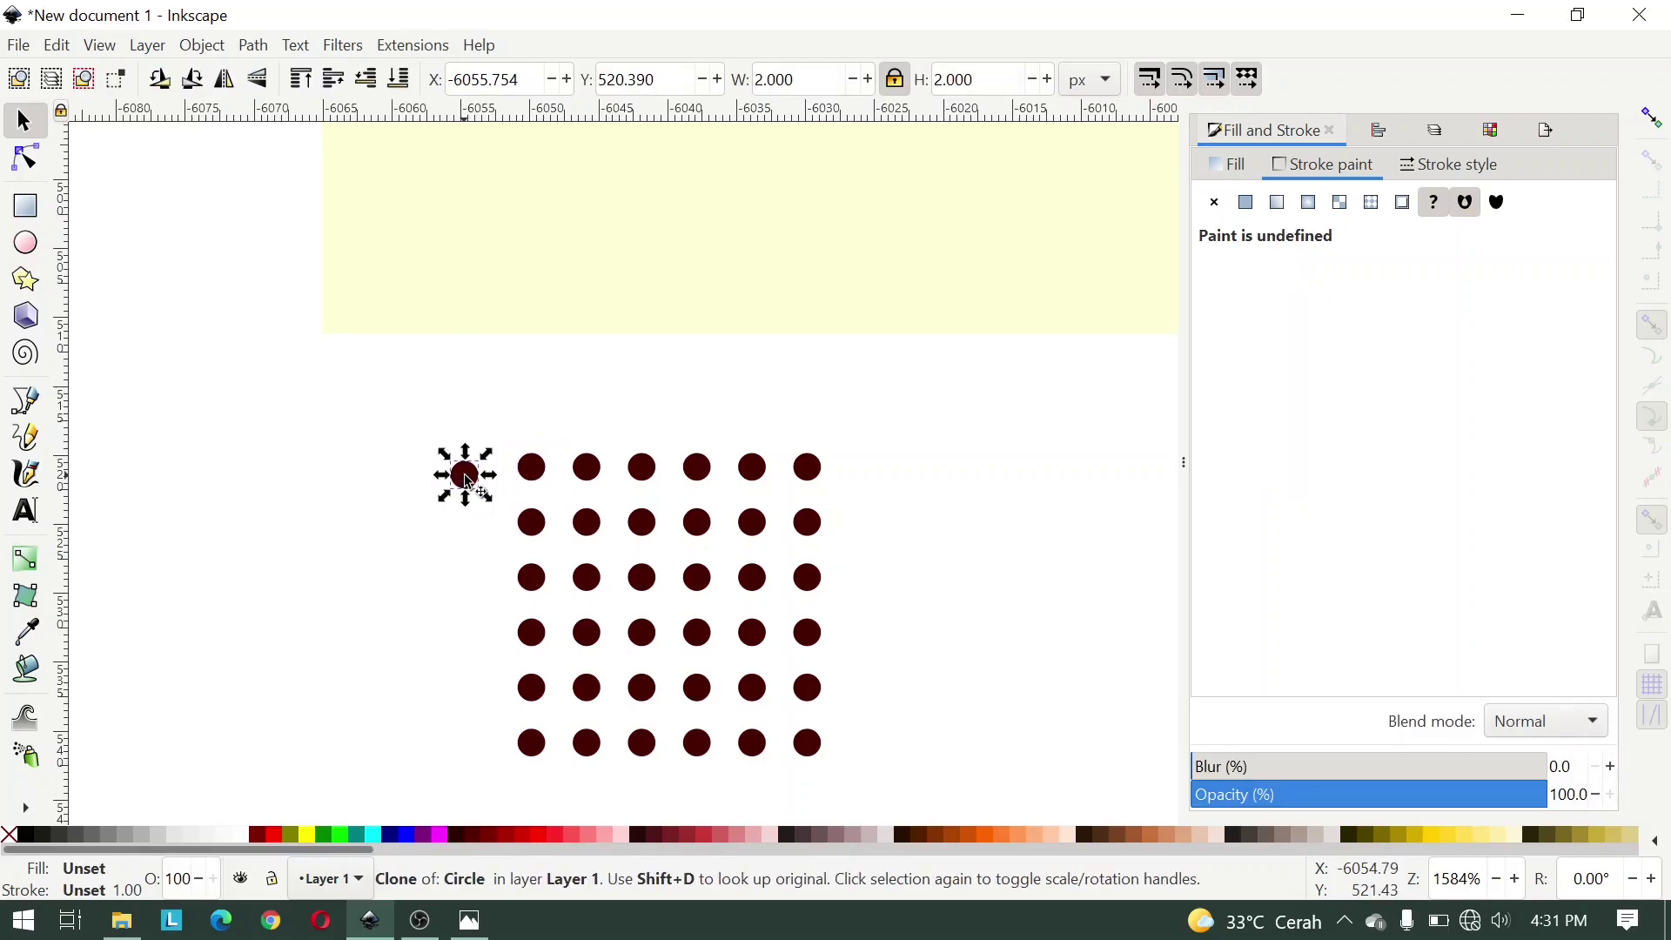
{"action": "right_click", "coordinate": [470, 485]}
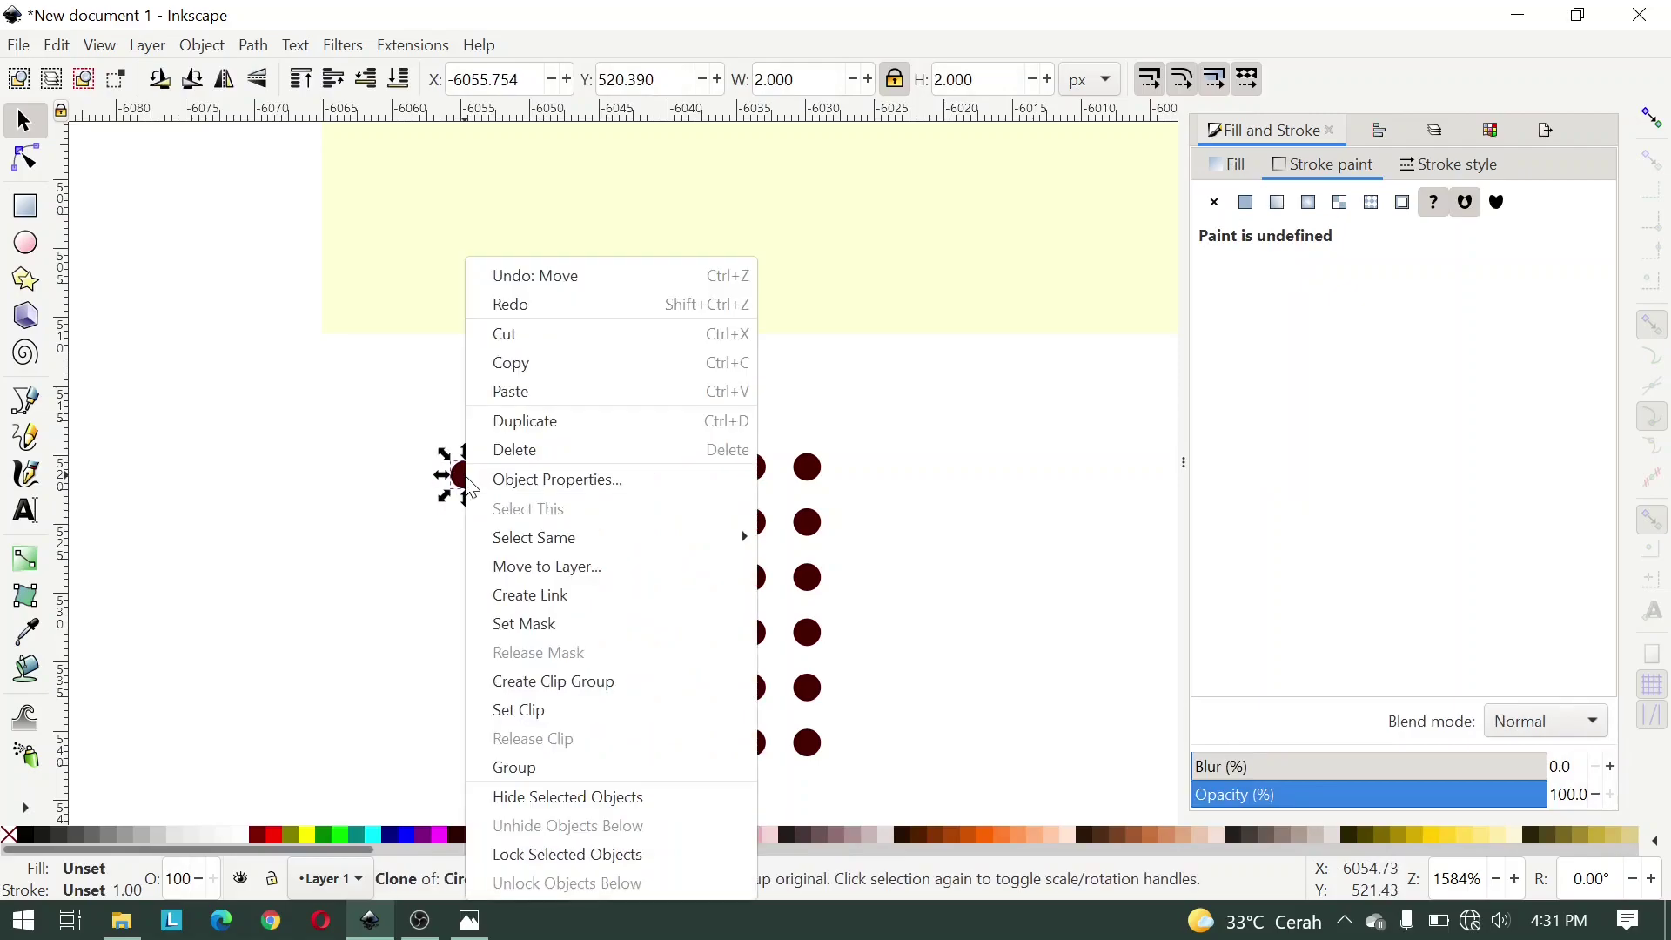
{"action": "left_click", "coordinate": [367, 540]}
{"action": "left_click_drag", "start_coordinate": [348, 433], "coordinate": [492, 522]}
{"action": "left_click", "coordinate": [483, 515]}
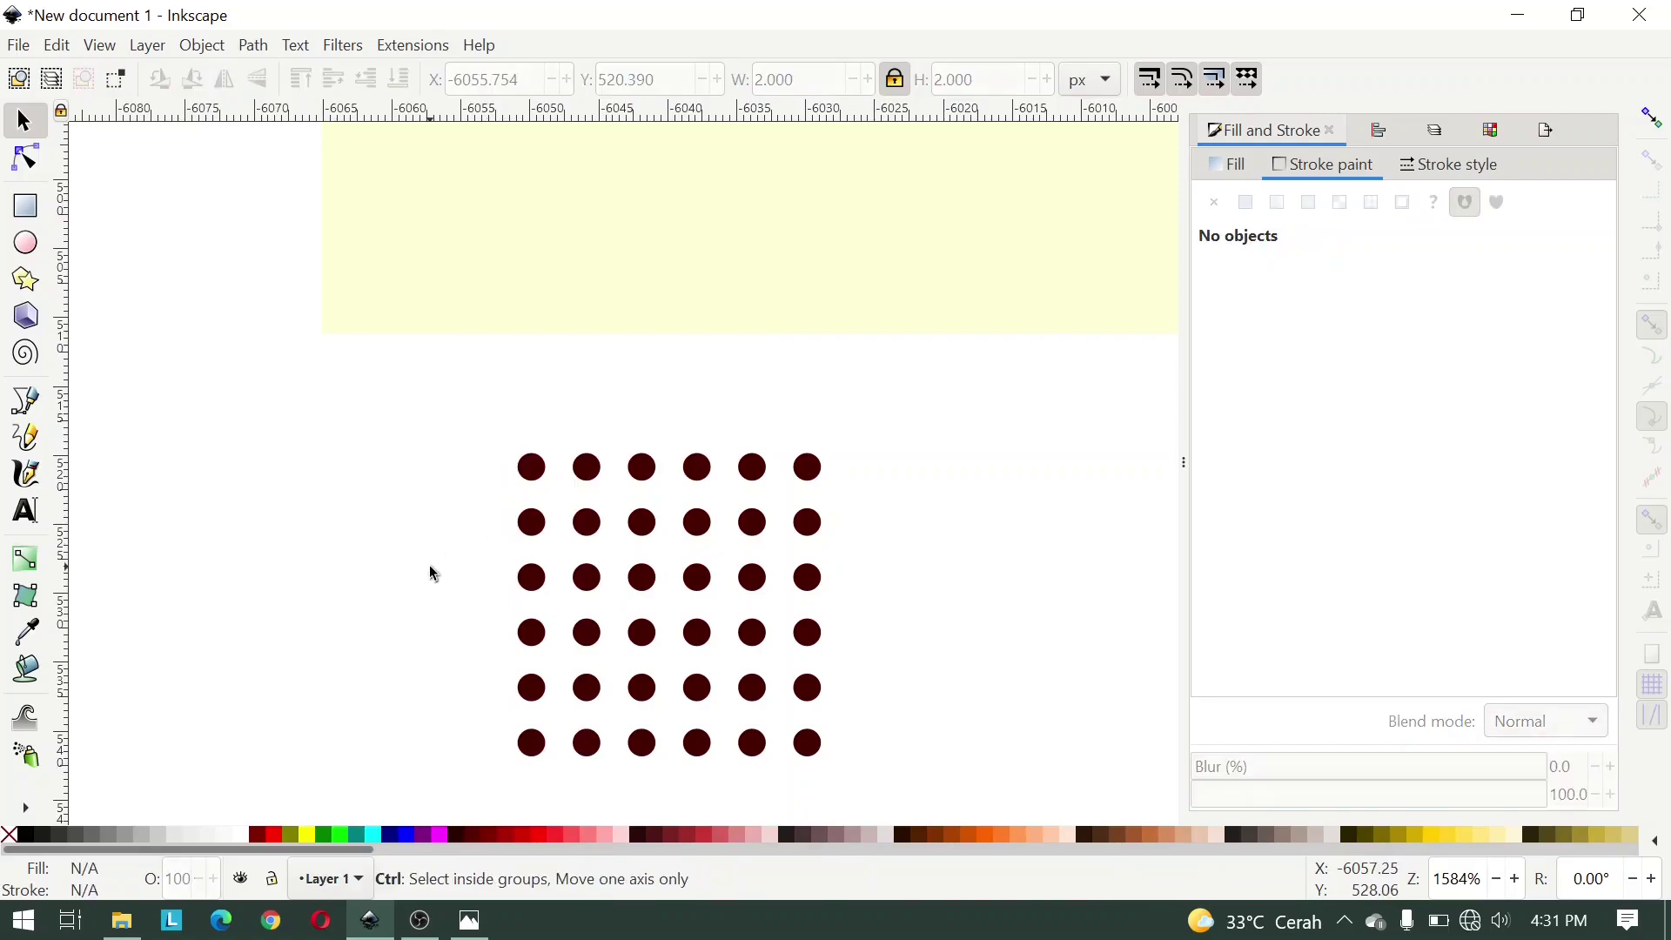
Step: Scale the whole dot grid to about 49 px square and place it in the cream background's lower-left corner
{"action": "scroll", "coordinate": [365, 545], "scroll_direction": "down", "scroll_amount": 4, "text": "ctrl"}
{"action": "scroll", "coordinate": [440, 597], "scroll_direction": "down", "scroll_amount": 4, "text": "ctrl"}
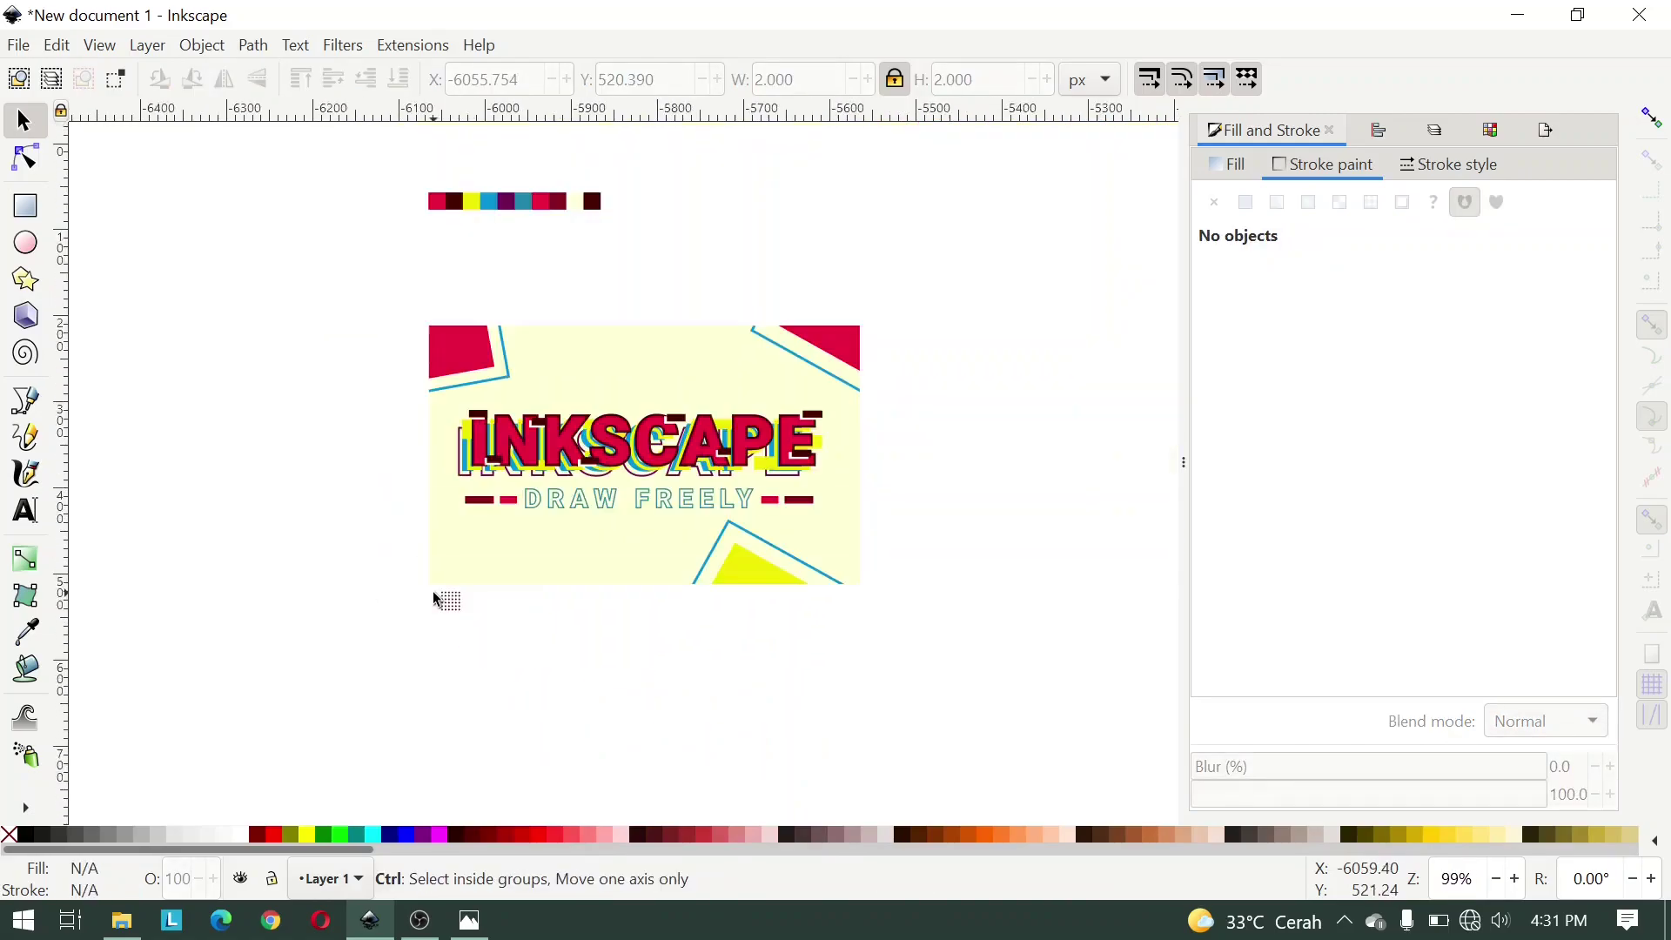
{"action": "scroll", "coordinate": [432, 597], "scroll_direction": "up", "scroll_amount": 4, "text": "ctrl"}
{"action": "left_click_drag", "start_coordinate": [443, 570], "coordinate": [557, 666]}
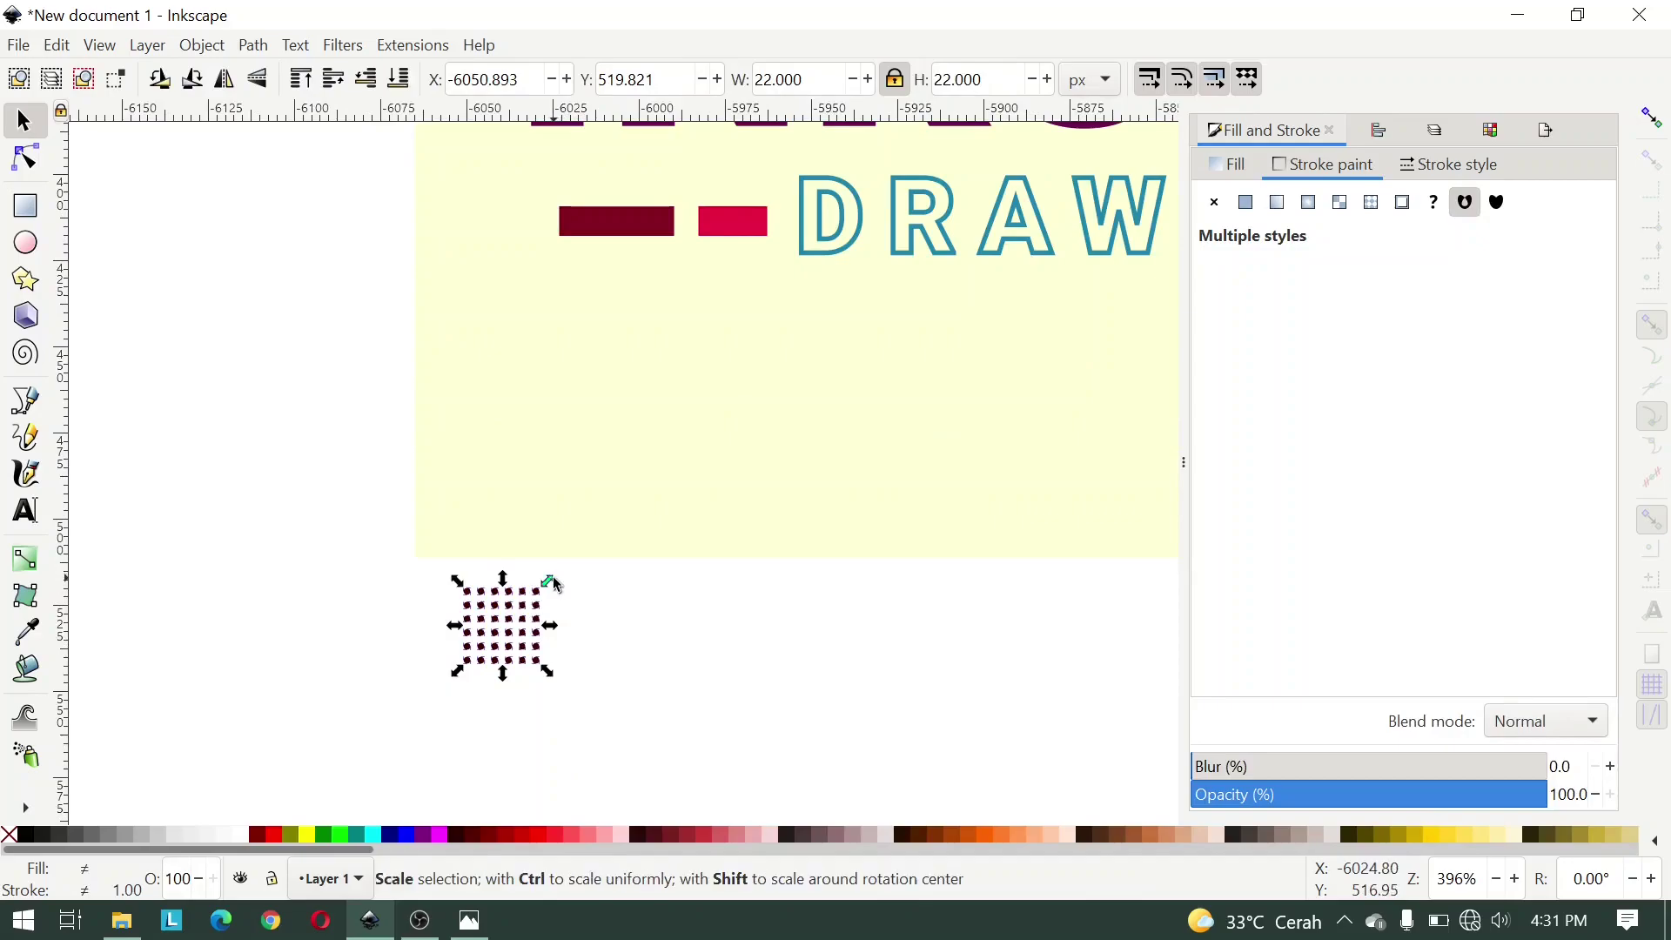
{"action": "left_click_drag", "start_coordinate": [552, 576], "coordinate": [642, 487]}
{"action": "left_click_drag", "start_coordinate": [557, 552], "coordinate": [528, 427]}
{"action": "key", "text": "Escape"}
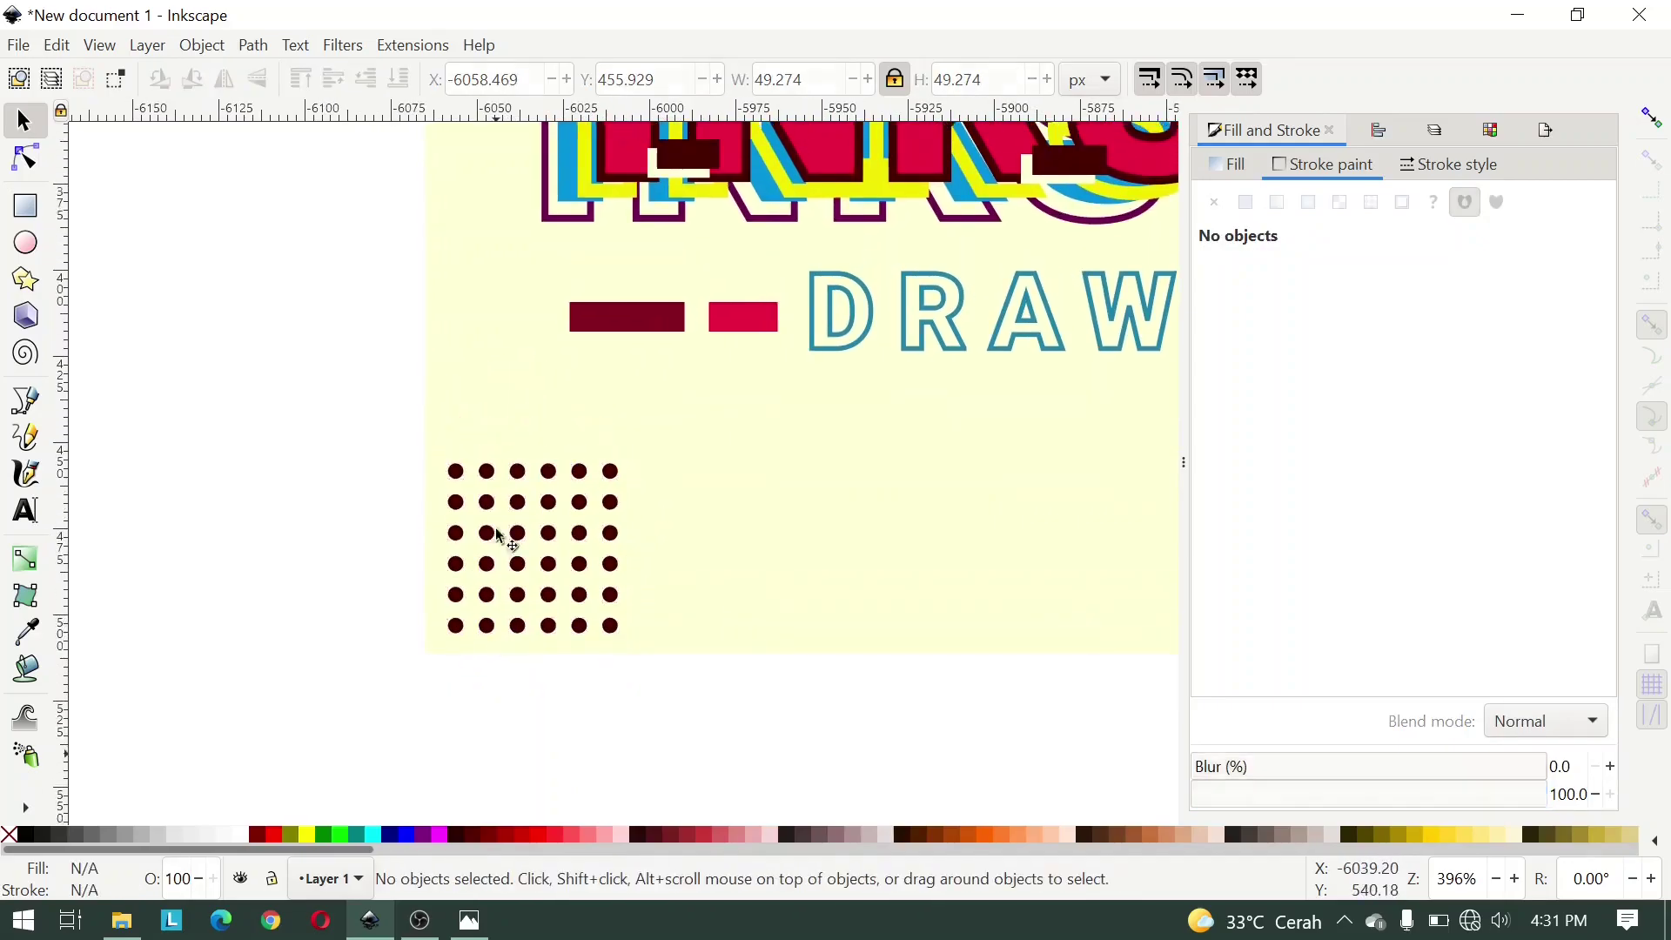
Step: Resize the original circle of the dot grid to 2 × 2 px so that its clones shrink too
{"action": "scroll", "coordinate": [474, 500], "scroll_direction": "up", "scroll_amount": 2, "text": "ctrl"}
{"action": "left_click", "coordinate": [418, 441]}
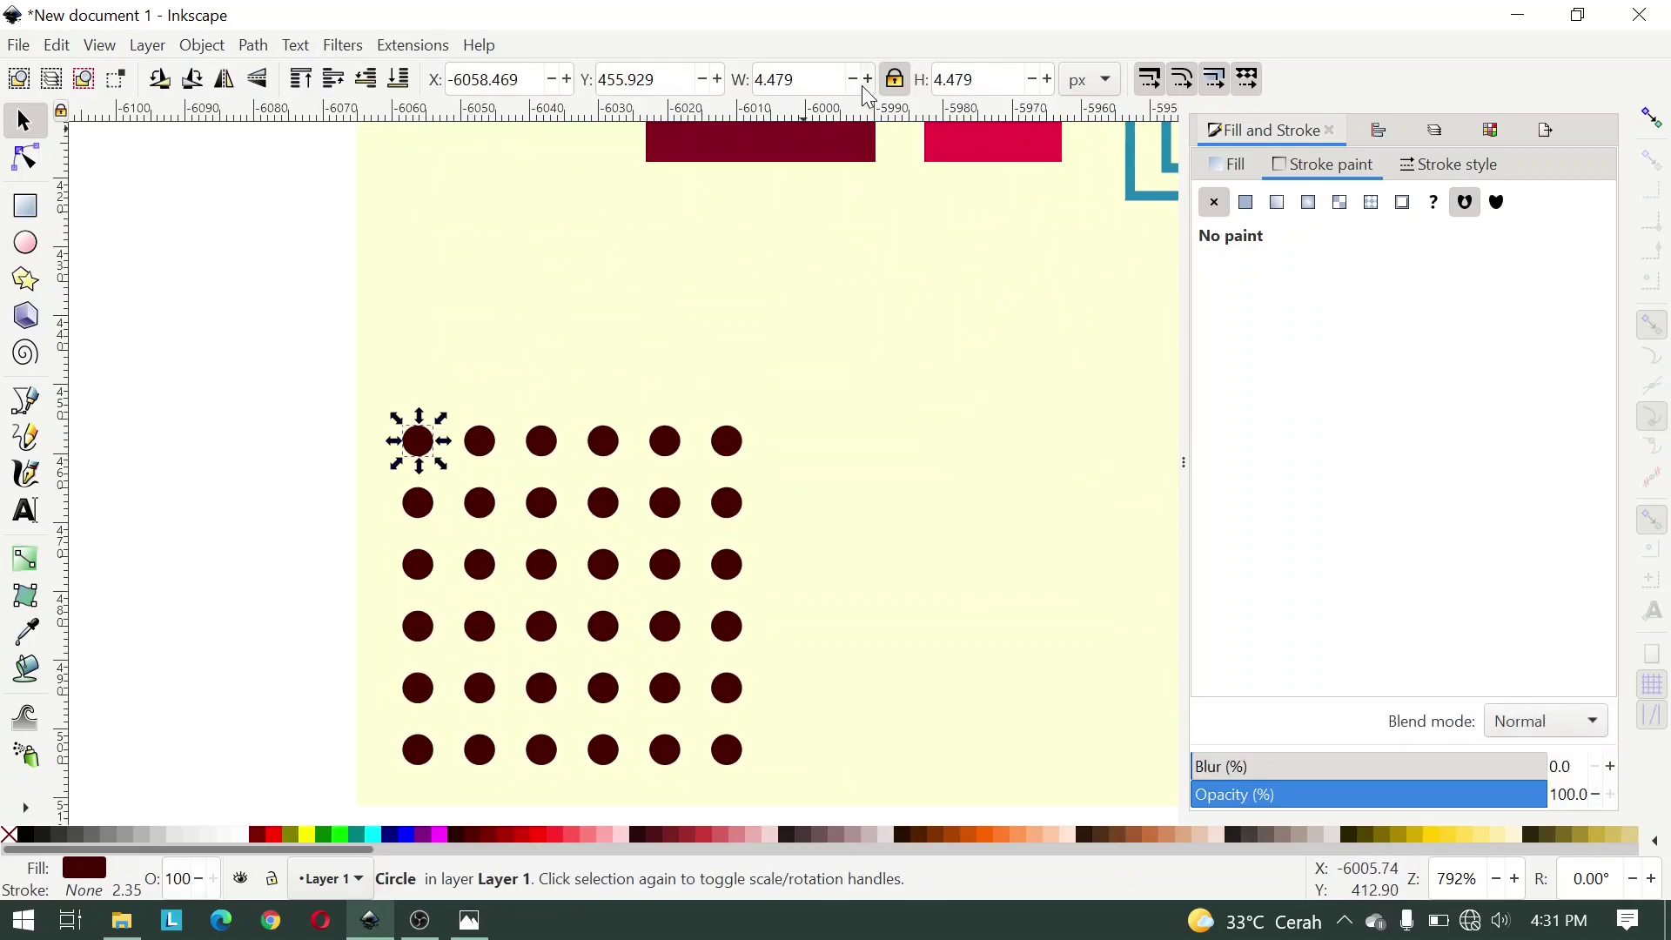
{"action": "double_click", "coordinate": [799, 77]}
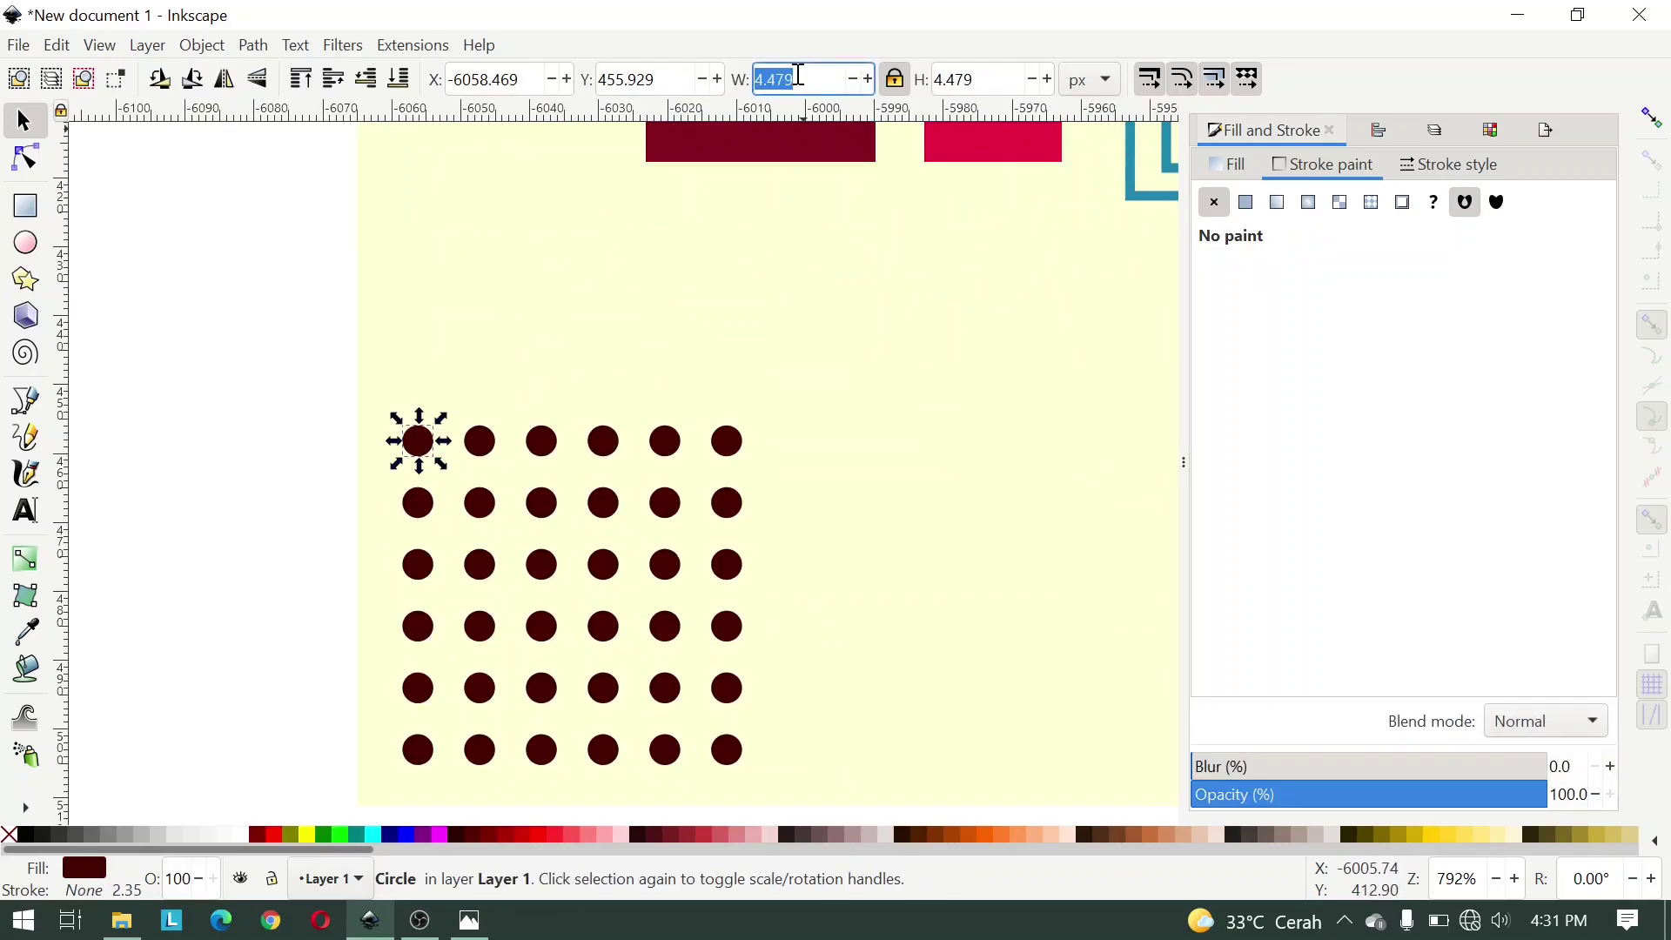
{"action": "type", "text": "2"}
{"action": "key", "text": "Return"}
{"action": "scroll", "coordinate": [609, 440], "scroll_direction": "down", "scroll_amount": 2, "text": "ctrl"}
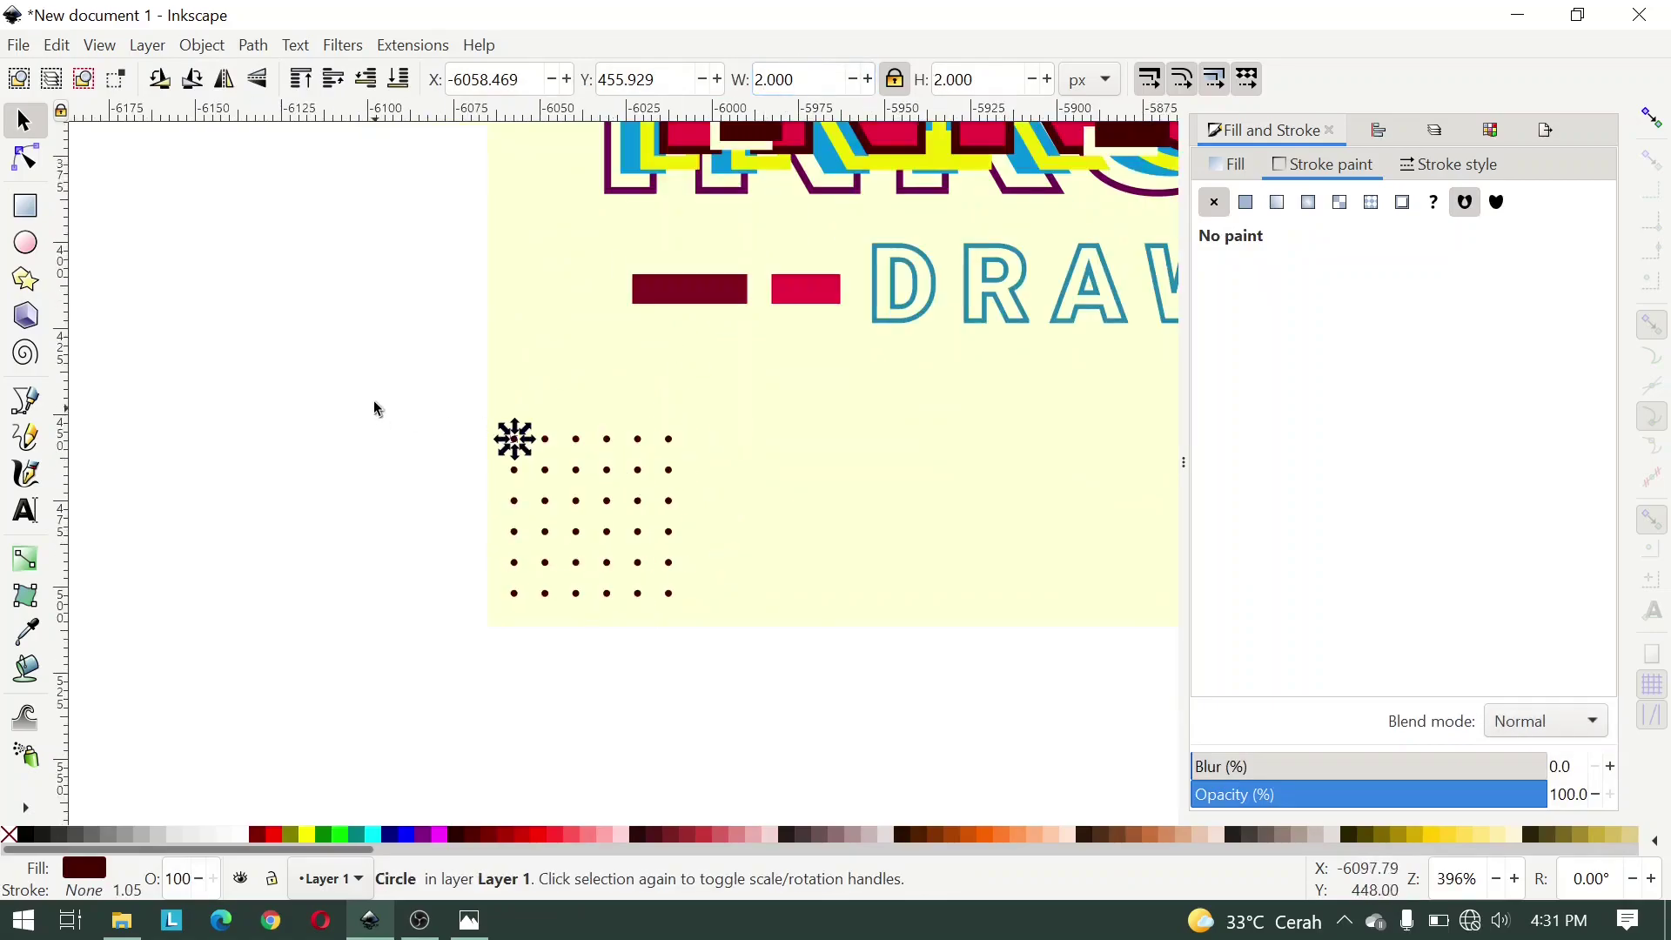
Step: Group all the dots and enlarge the grid uniformly to about 65 px square in the background's lower-left corner
{"action": "left_click_drag", "start_coordinate": [381, 378], "coordinate": [811, 614]}
{"action": "scroll", "coordinate": [696, 666], "scroll_direction": "up", "scroll_amount": 2}
{"action": "scroll", "coordinate": [696, 665], "scroll_direction": "right", "scroll_amount": 2}
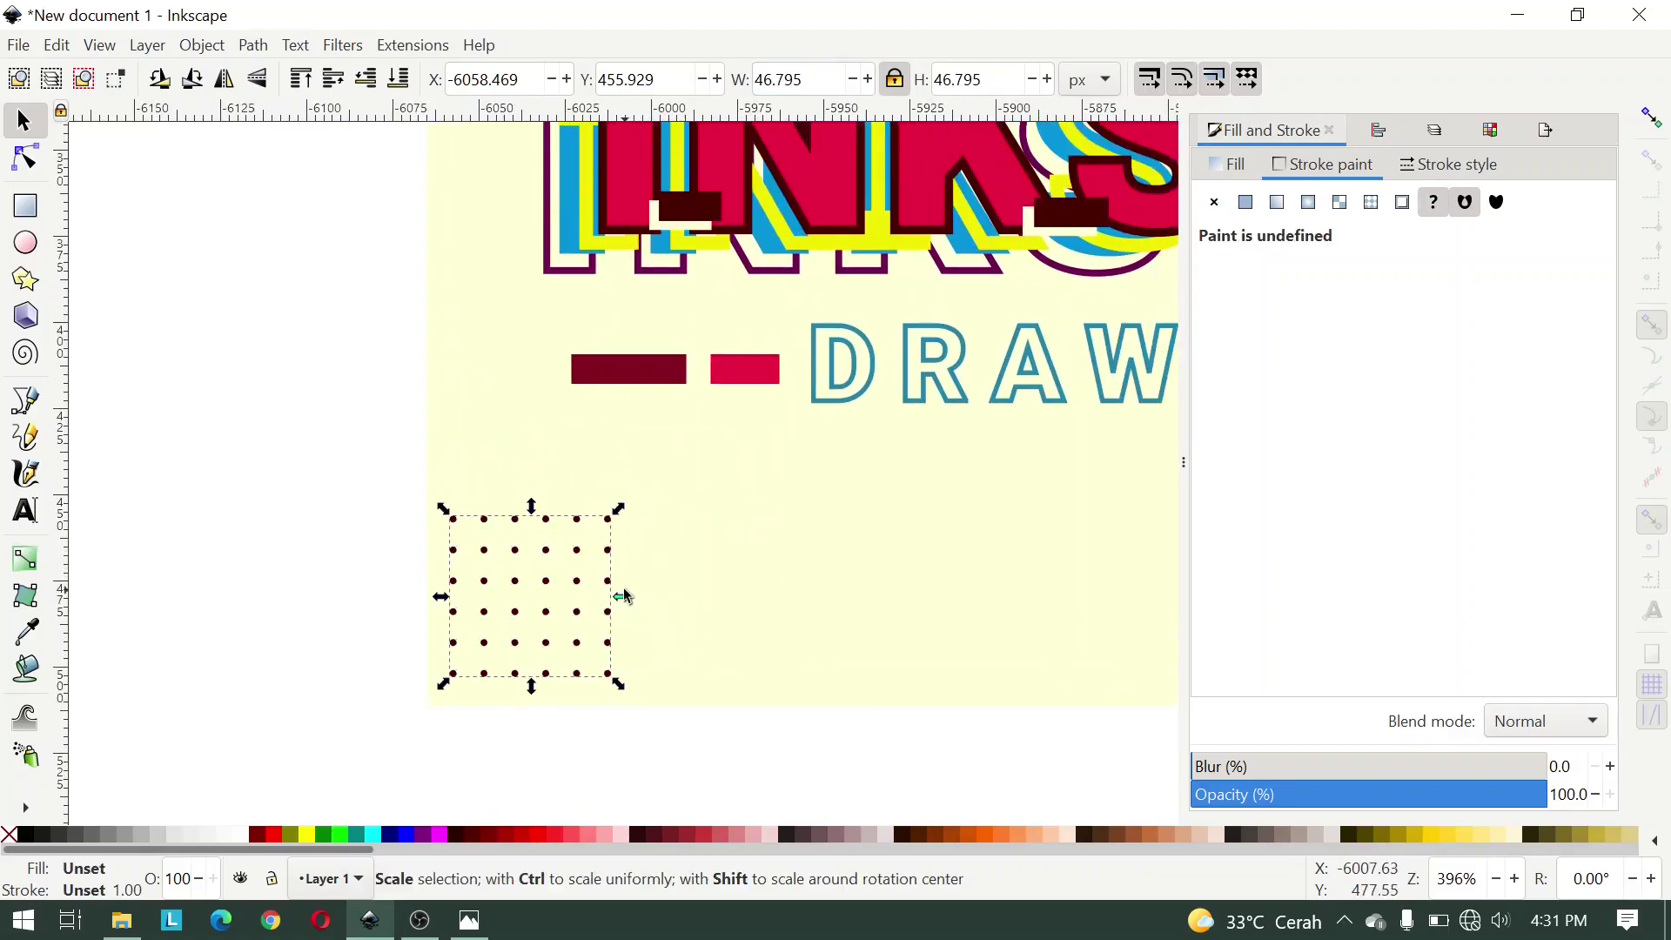
{"action": "left_click_drag", "start_coordinate": [609, 564], "coordinate": [657, 489]}
{"action": "scroll", "coordinate": [616, 521], "scroll_direction": "down", "scroll_amount": 2, "text": "ctrl"}
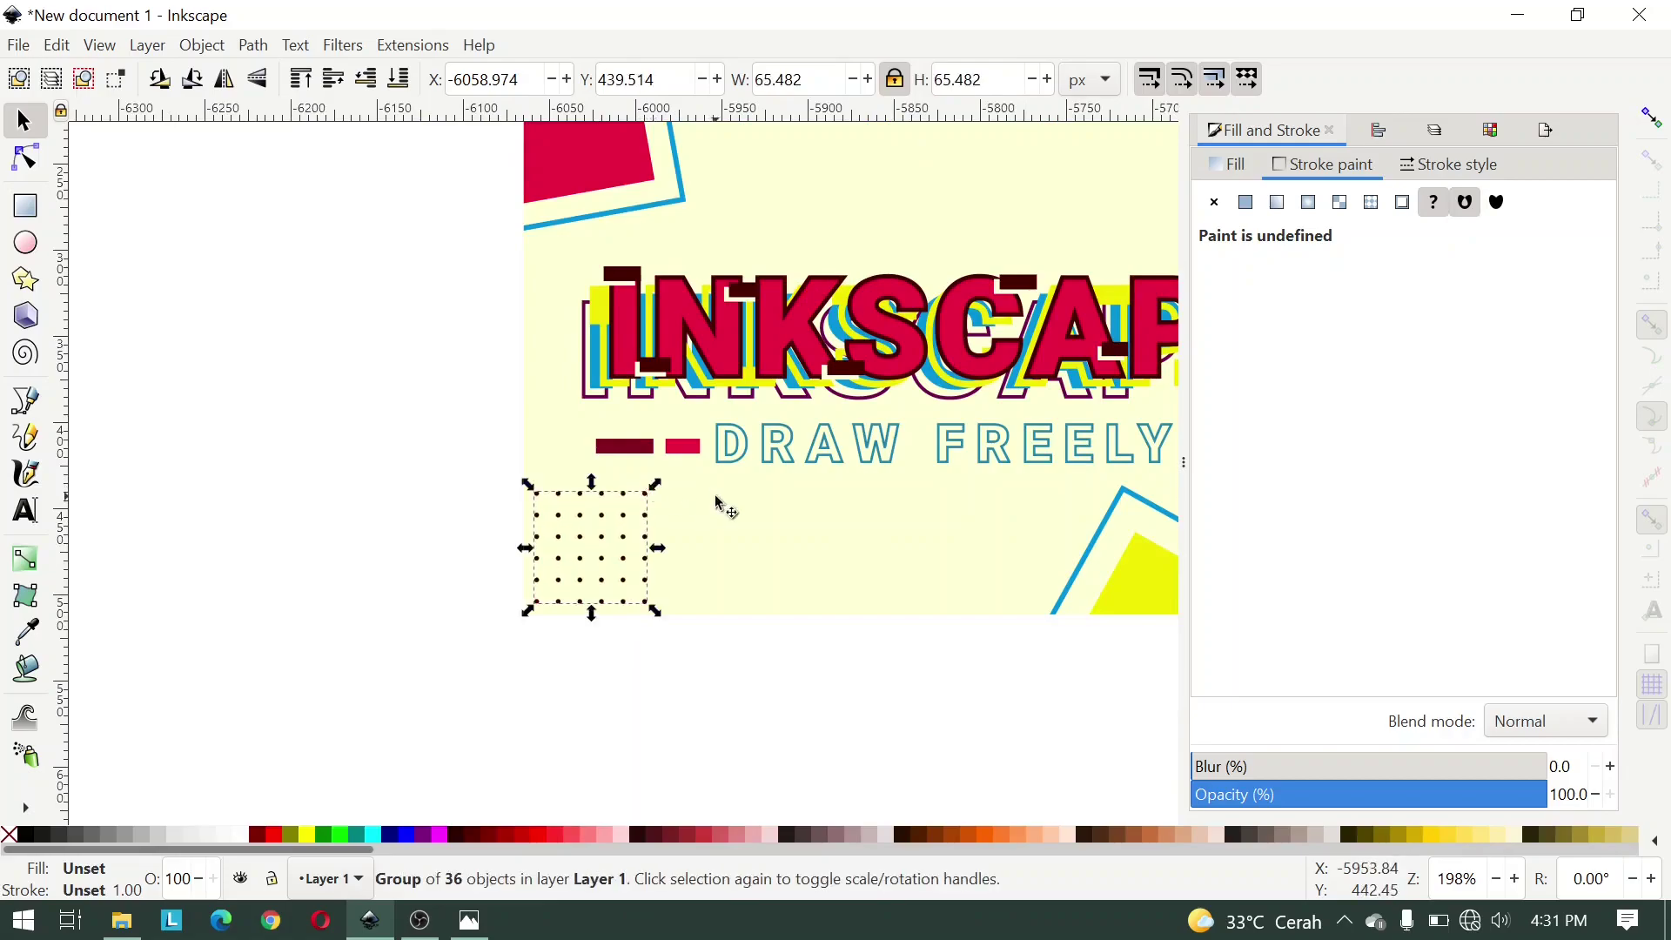
Step: Duplicate the dot grid and place the copy across the background's upper edge, just left of the upper-right square
{"action": "scroll", "coordinate": [566, 557], "scroll_direction": "up", "scroll_amount": 2}
{"action": "scroll", "coordinate": [565, 557], "scroll_direction": "right", "scroll_amount": 2}
{"action": "left_click_drag", "start_coordinate": [411, 615], "coordinate": [916, 174]}
Step: Duplicate the cream background, raise the copy to the top and use it to clip the upper dot grid
{"action": "scroll", "coordinate": [773, 354], "scroll_direction": "right", "scroll_amount": 4}
{"action": "left_click", "coordinate": [814, 362]}
{"action": "key", "text": "Home"}
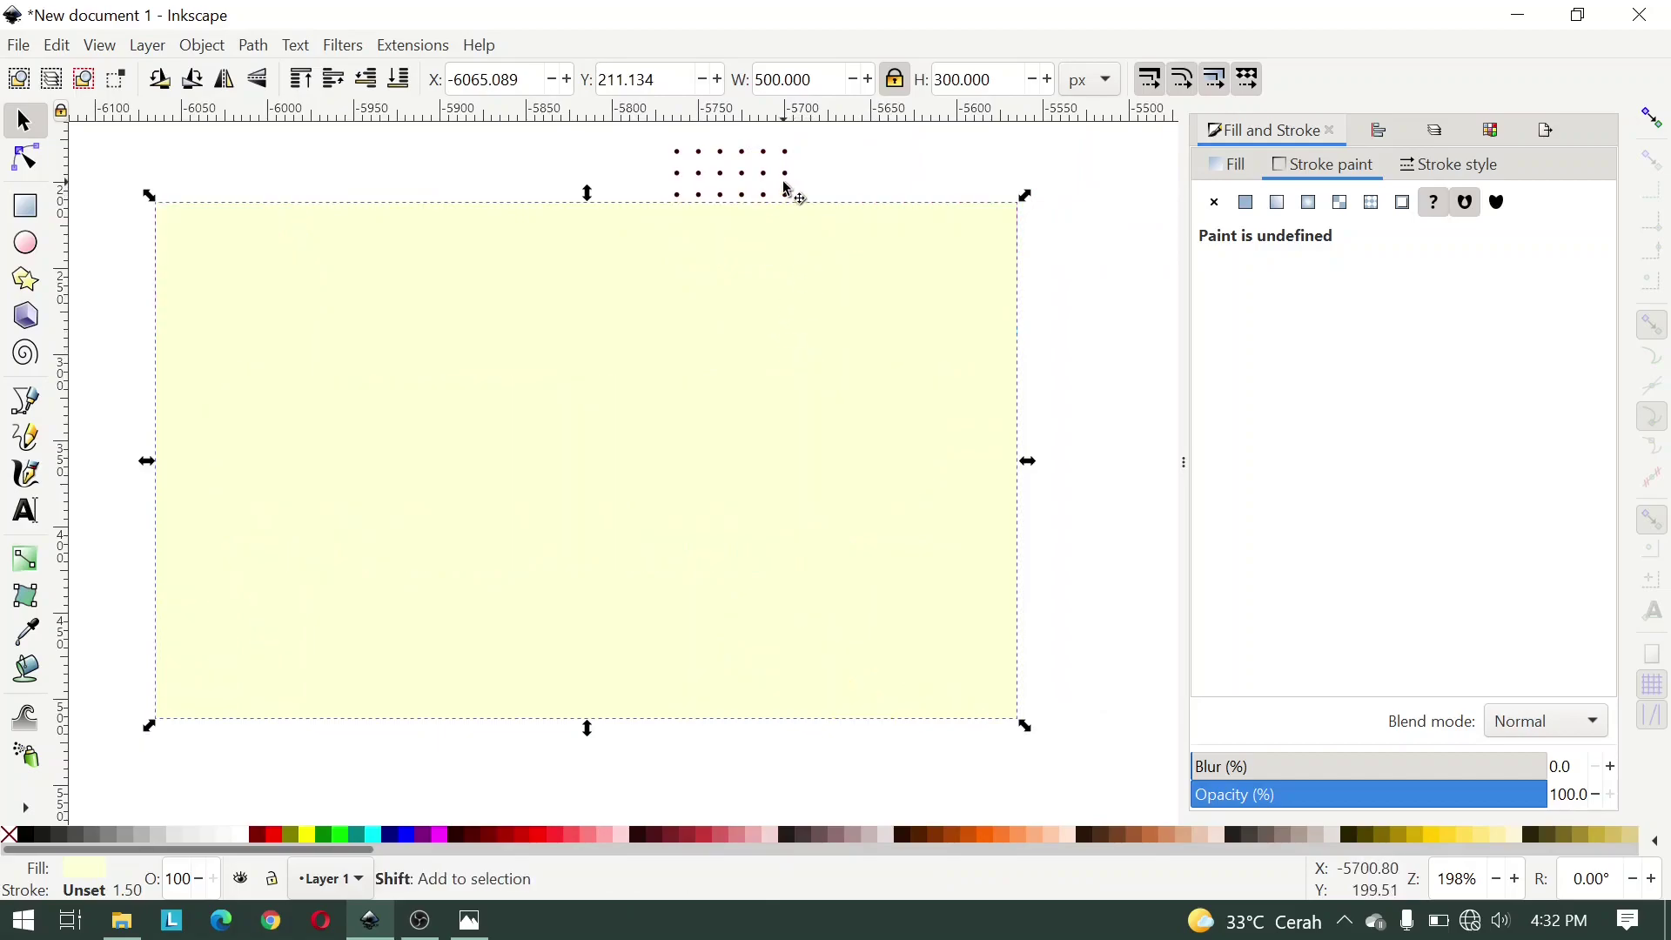
{"action": "left_click", "coordinate": [787, 178], "text": "shift"}
{"action": "left_click", "coordinate": [204, 46]}
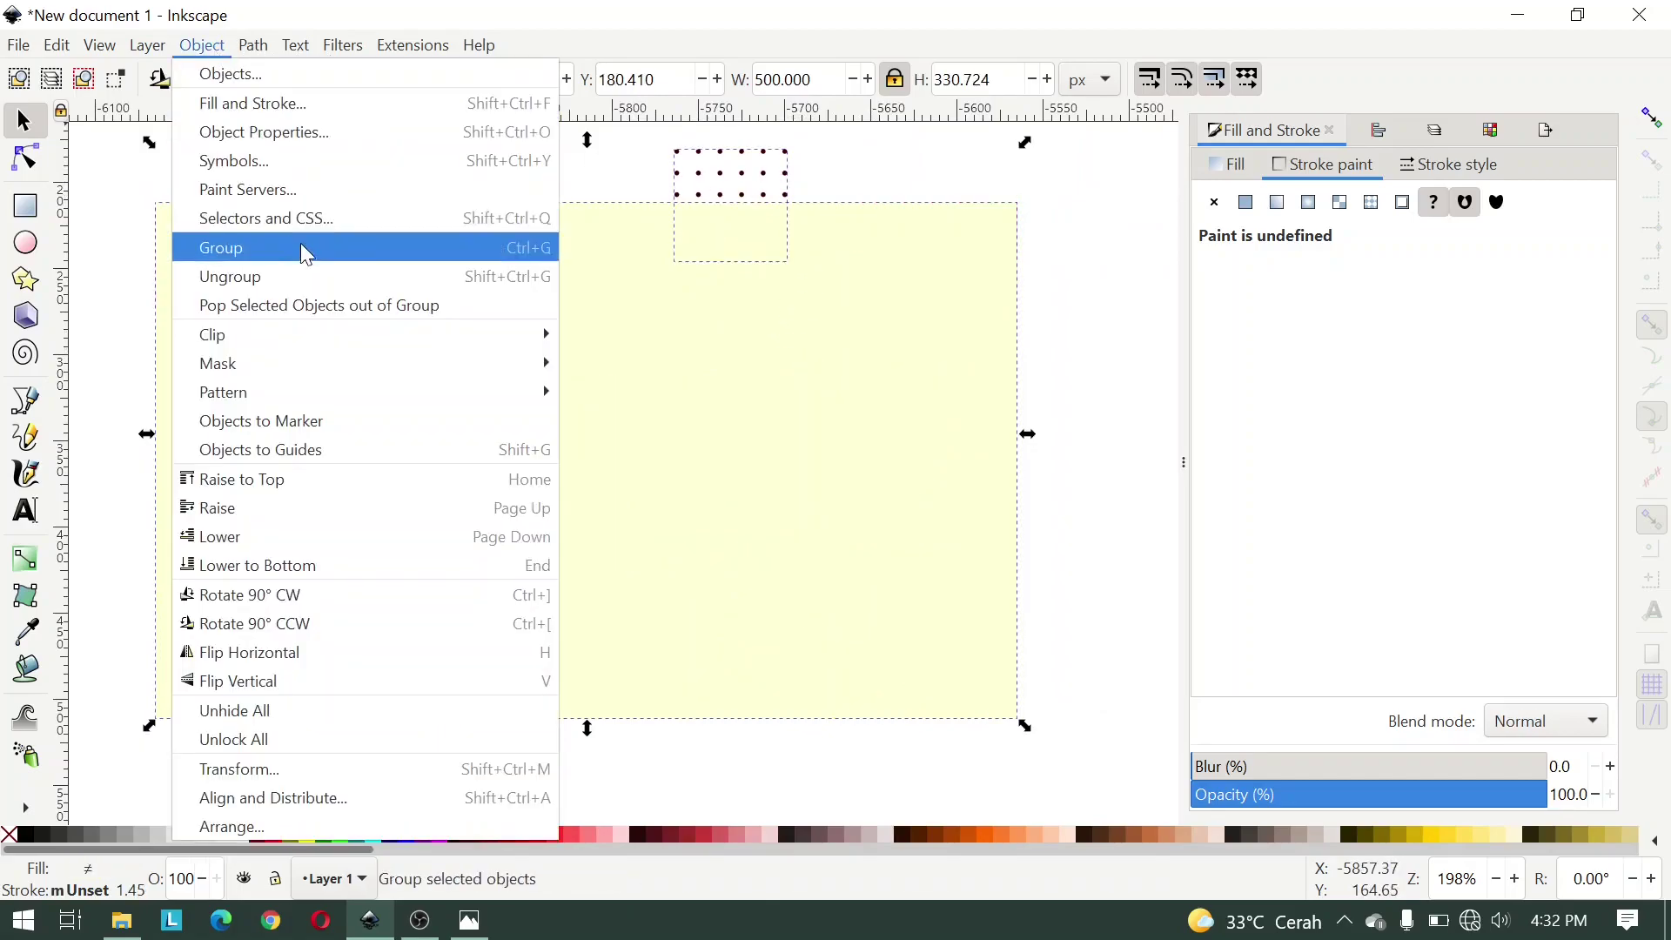
{"action": "mouse_move", "coordinate": [302, 336]}
{"action": "left_click", "coordinate": [574, 337]}
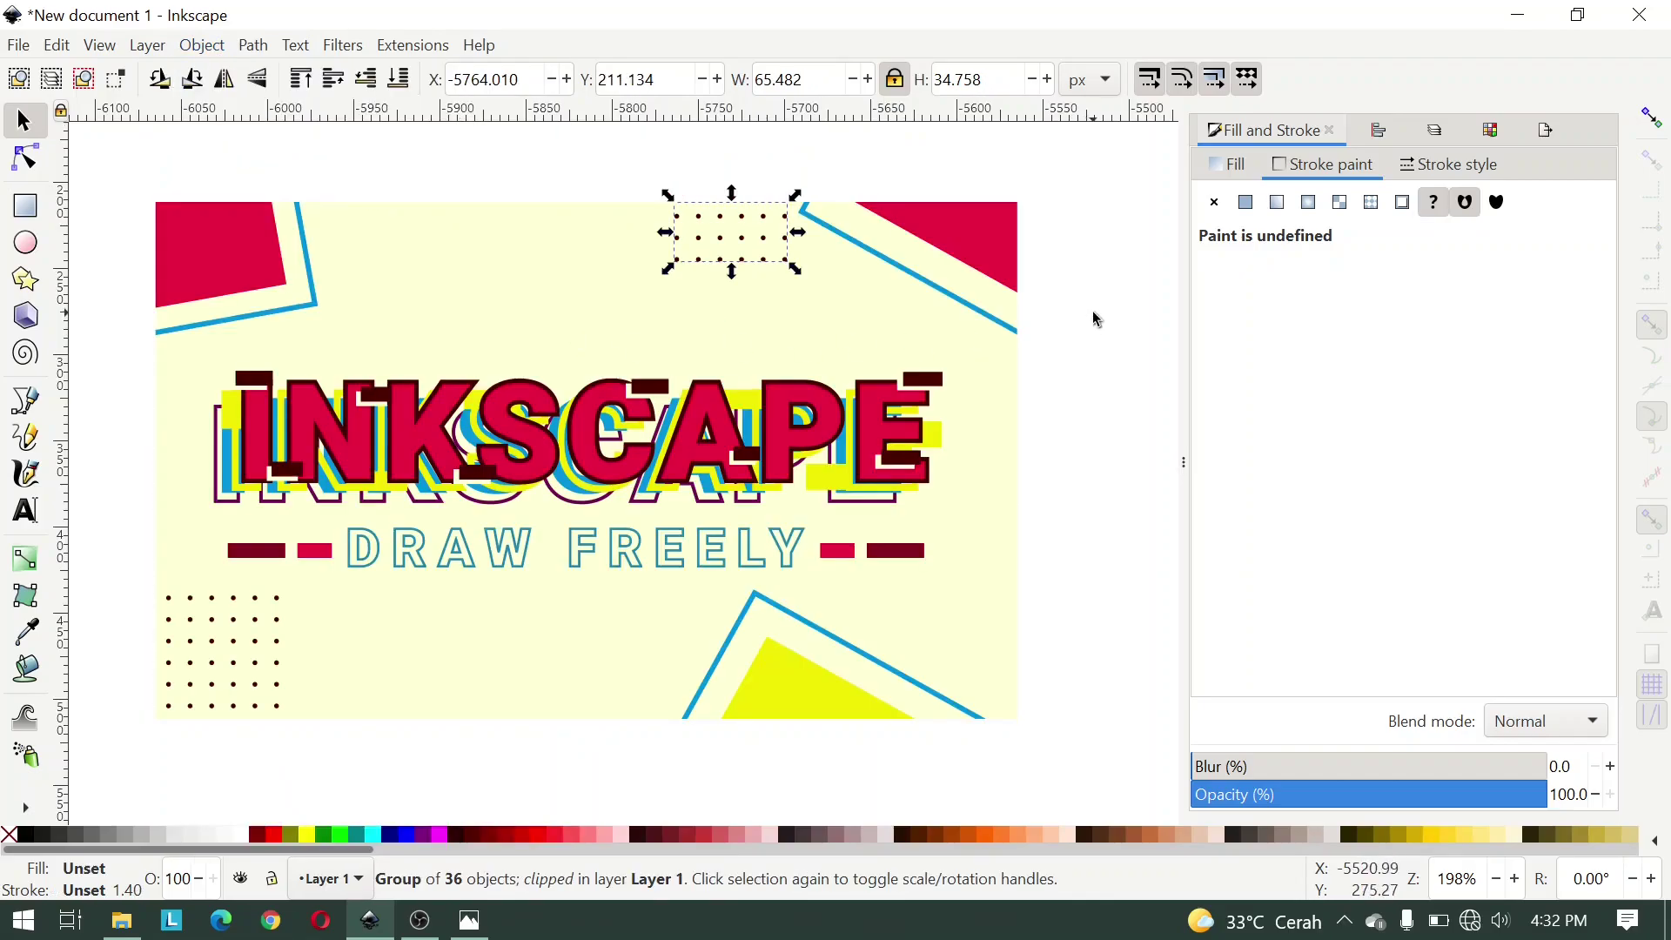
{"action": "left_click", "coordinate": [1093, 317]}
Step: Delete the strip of colour swatches above the design
{"action": "scroll", "coordinate": [781, 464], "scroll_direction": "down", "scroll_amount": 2}
{"action": "scroll", "coordinate": [801, 474], "scroll_direction": "up", "scroll_amount": 2}
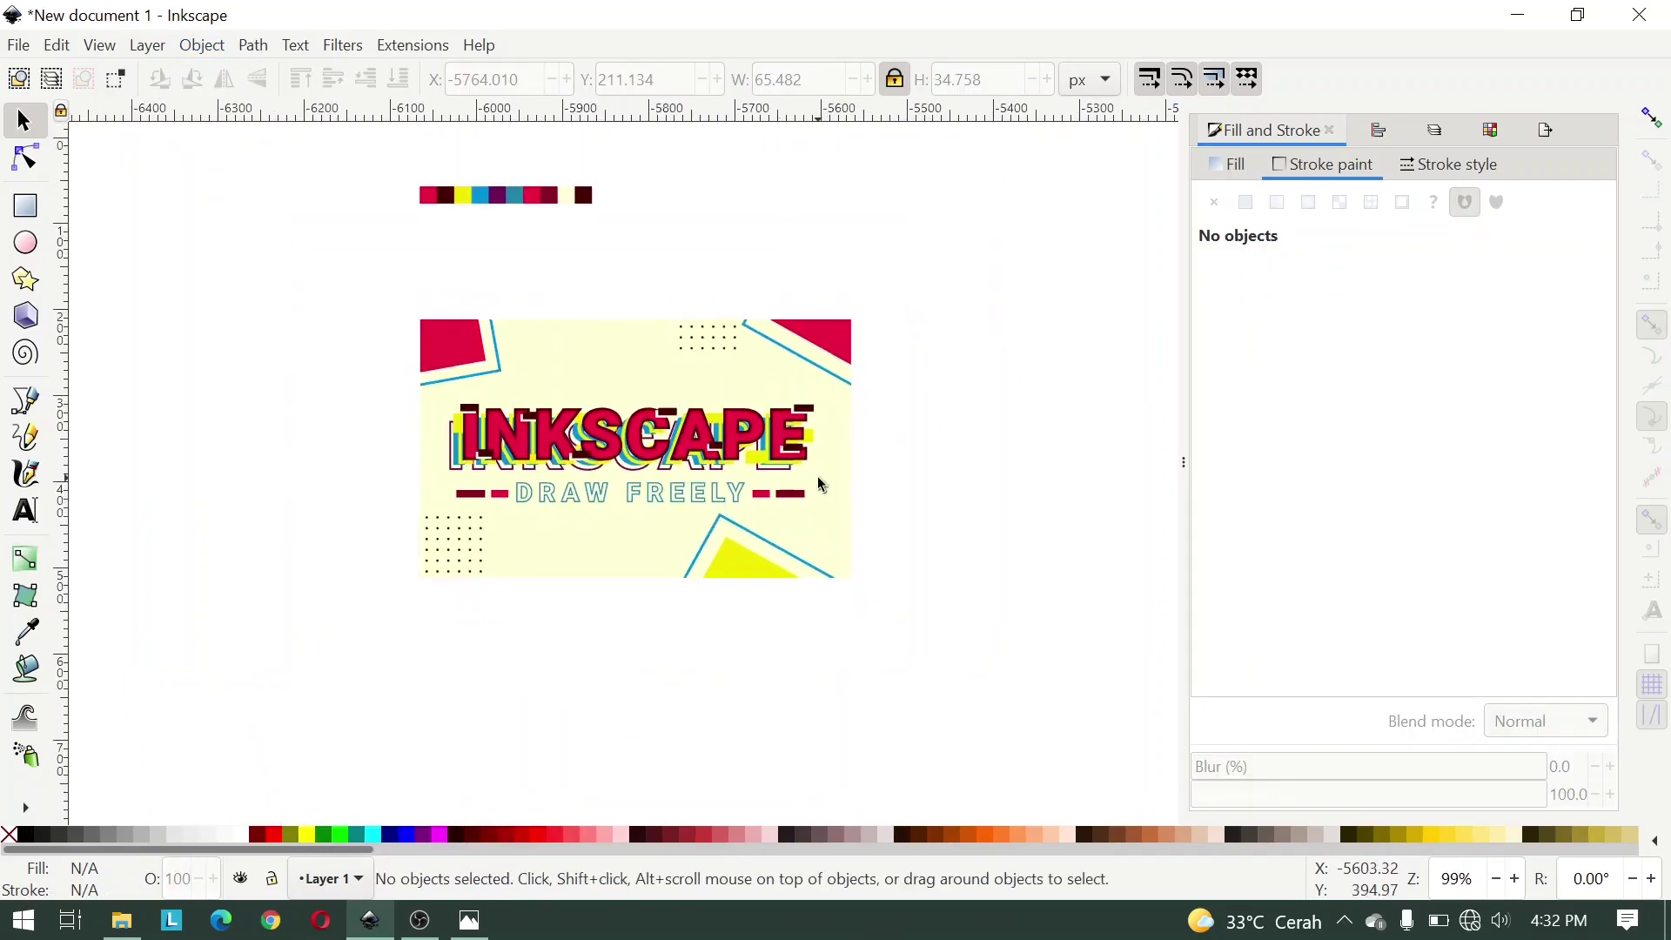
{"action": "scroll", "coordinate": [668, 506], "scroll_direction": "up", "scroll_amount": 1}
{"action": "scroll", "coordinate": [522, 261], "scroll_direction": "up", "scroll_amount": 3}
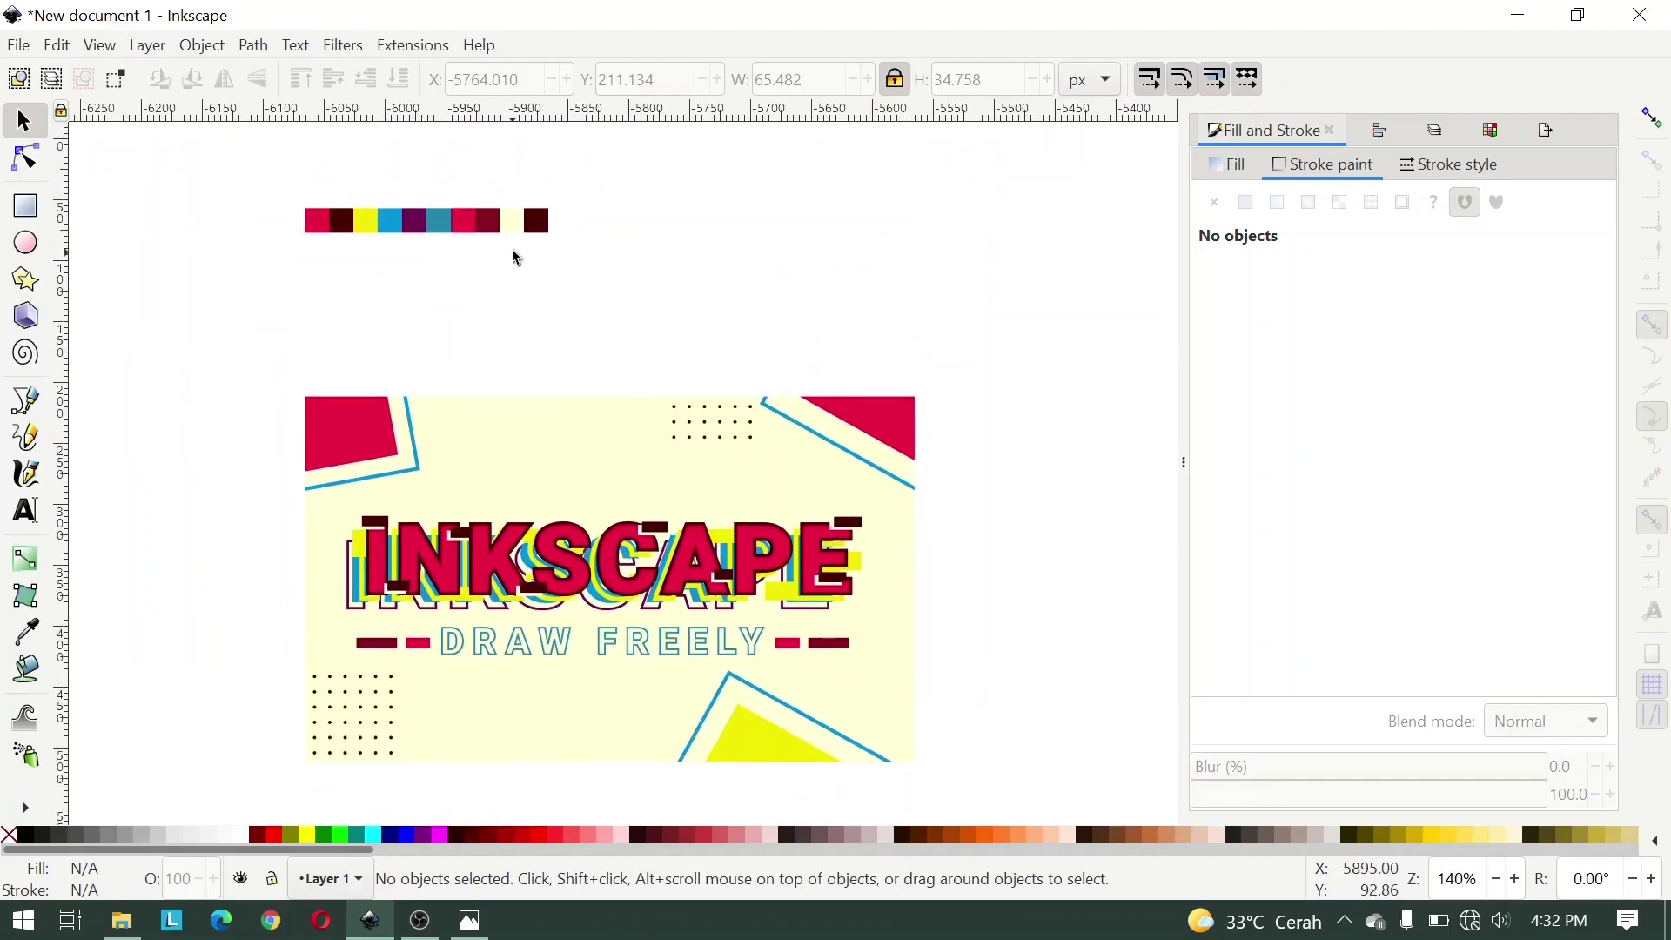
{"action": "left_click", "coordinate": [535, 231]}
{"action": "key", "text": "Delete"}
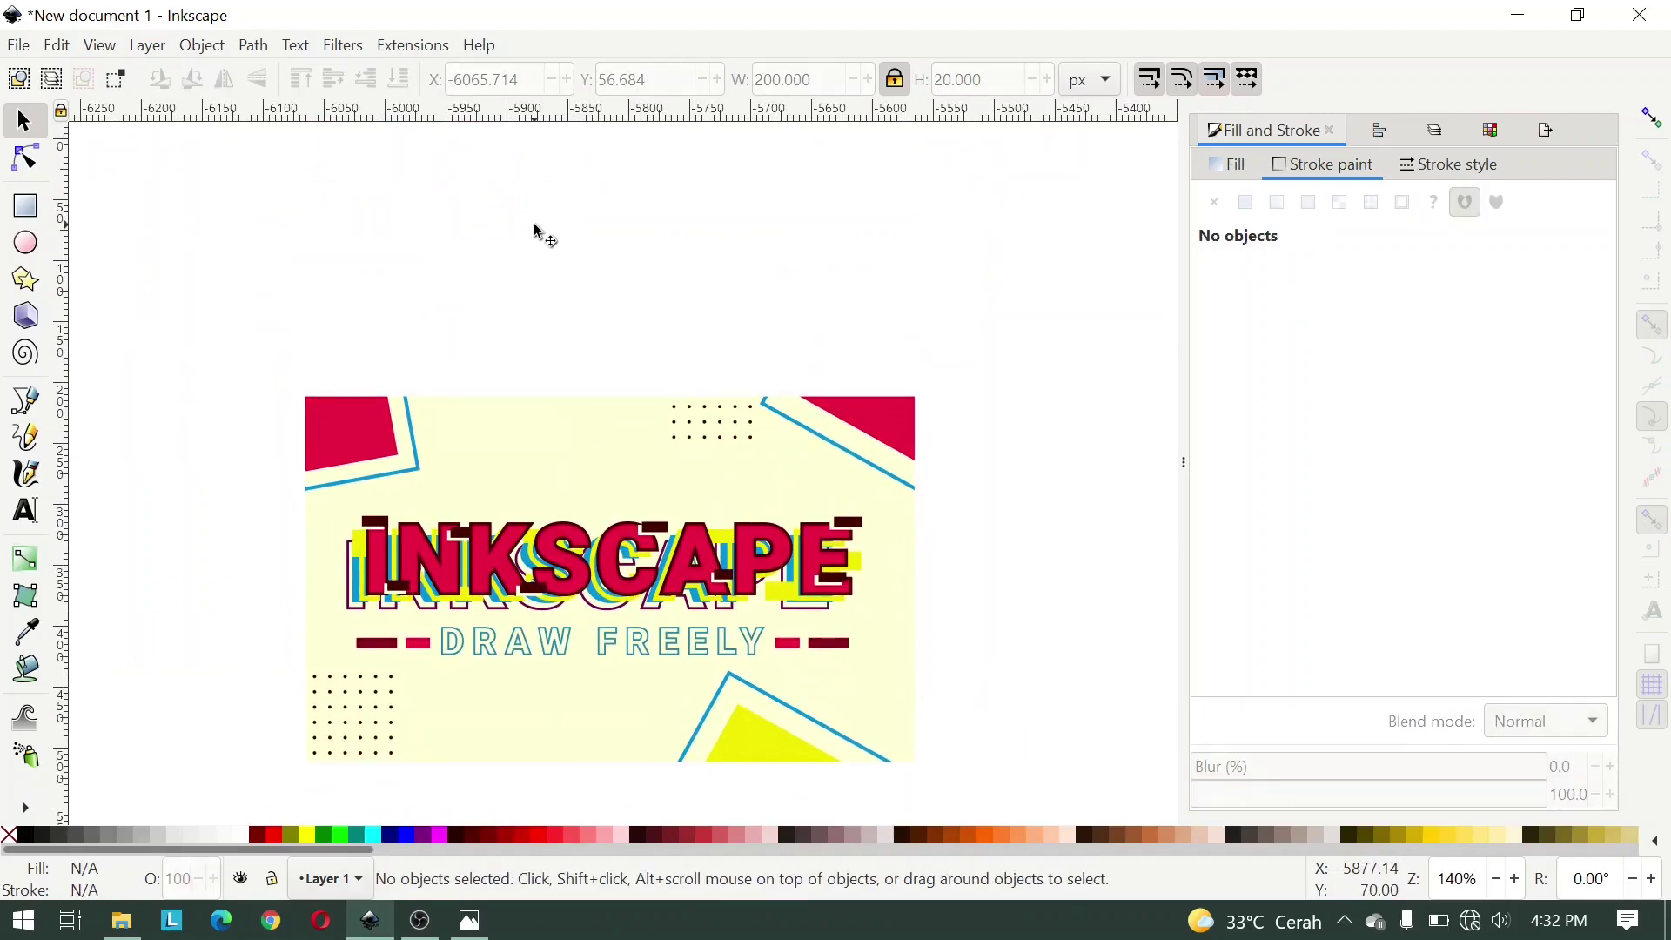
Step: Look over the whole finished design and minimise the window
{"action": "scroll", "coordinate": [437, 503], "scroll_direction": "down", "scroll_amount": 3}
{"action": "scroll", "coordinate": [640, 545], "scroll_direction": "up", "scroll_amount": 1}
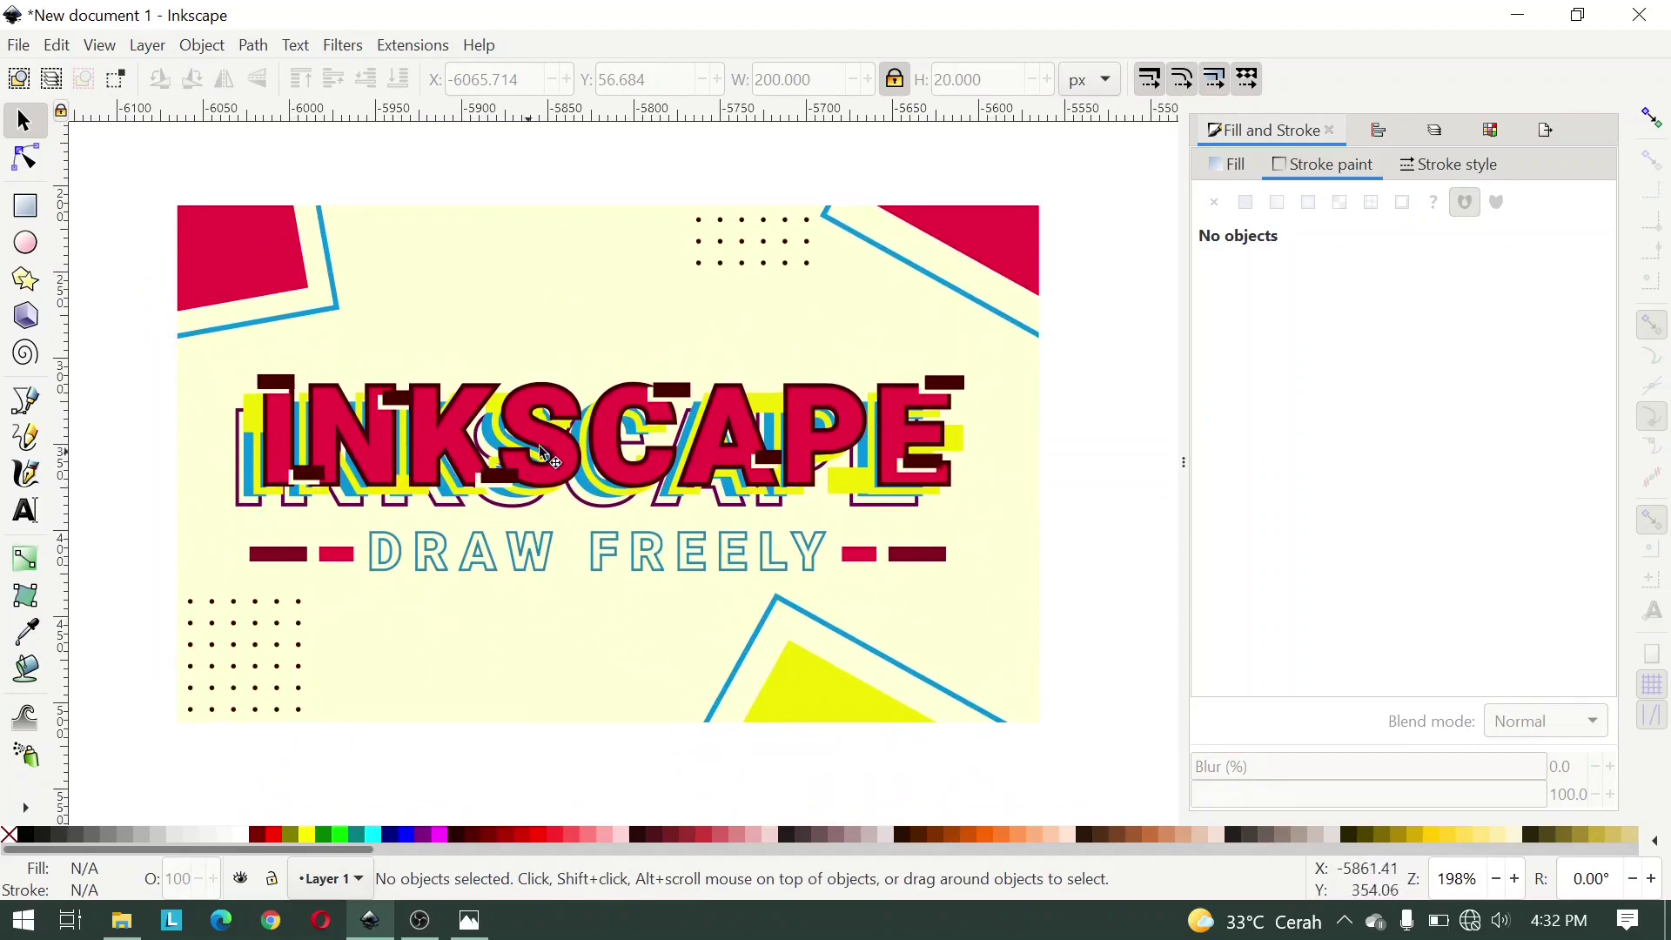
{"action": "left_click", "coordinate": [1519, 18]}
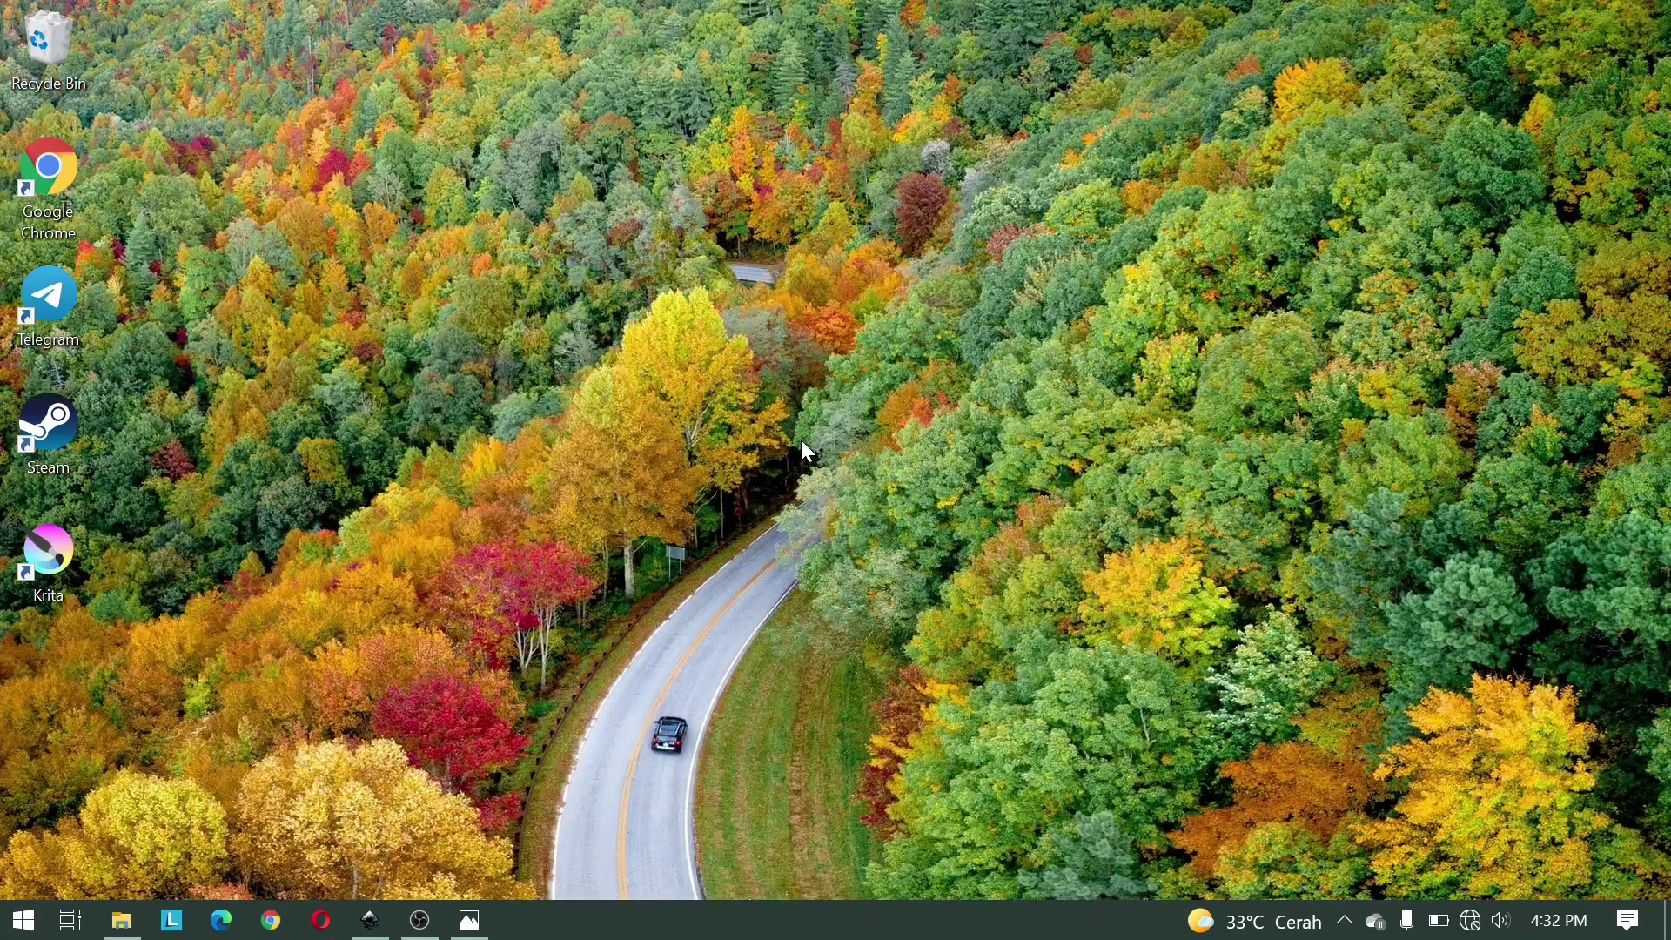